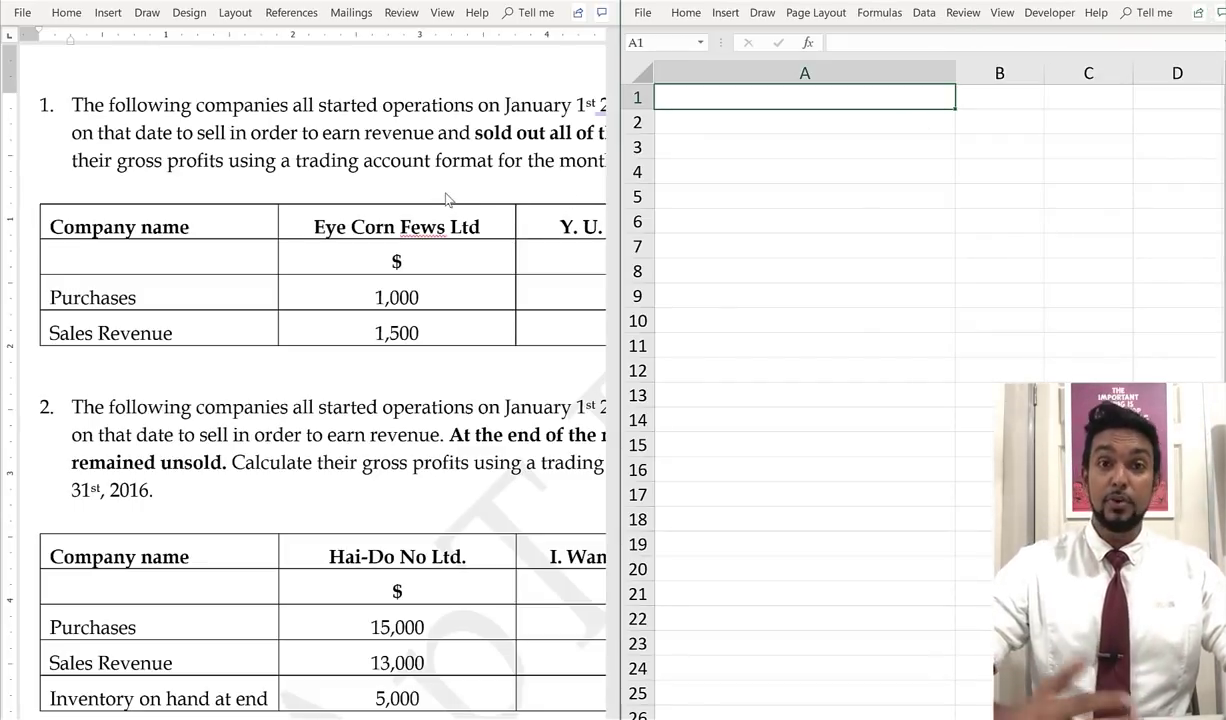
Expand the Word document to read question 1 in full, and restore its side-by-side layout with the spreadsheet
double_click(577, 5)
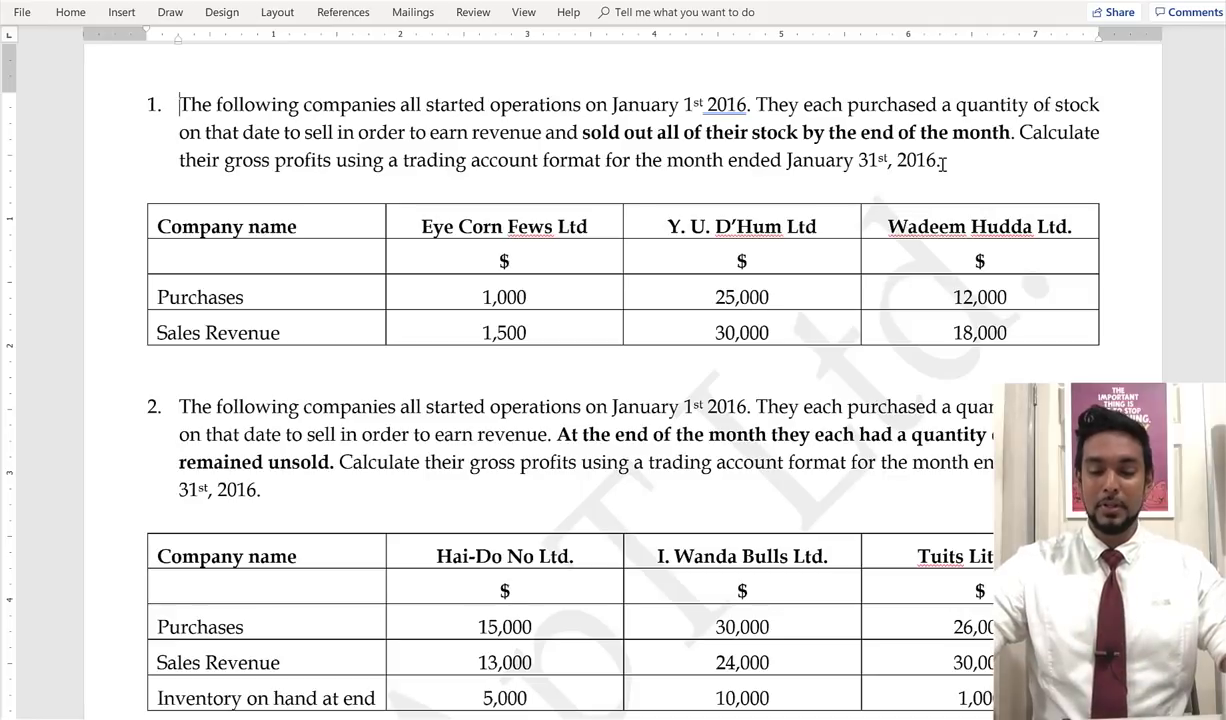
key("super+Left")
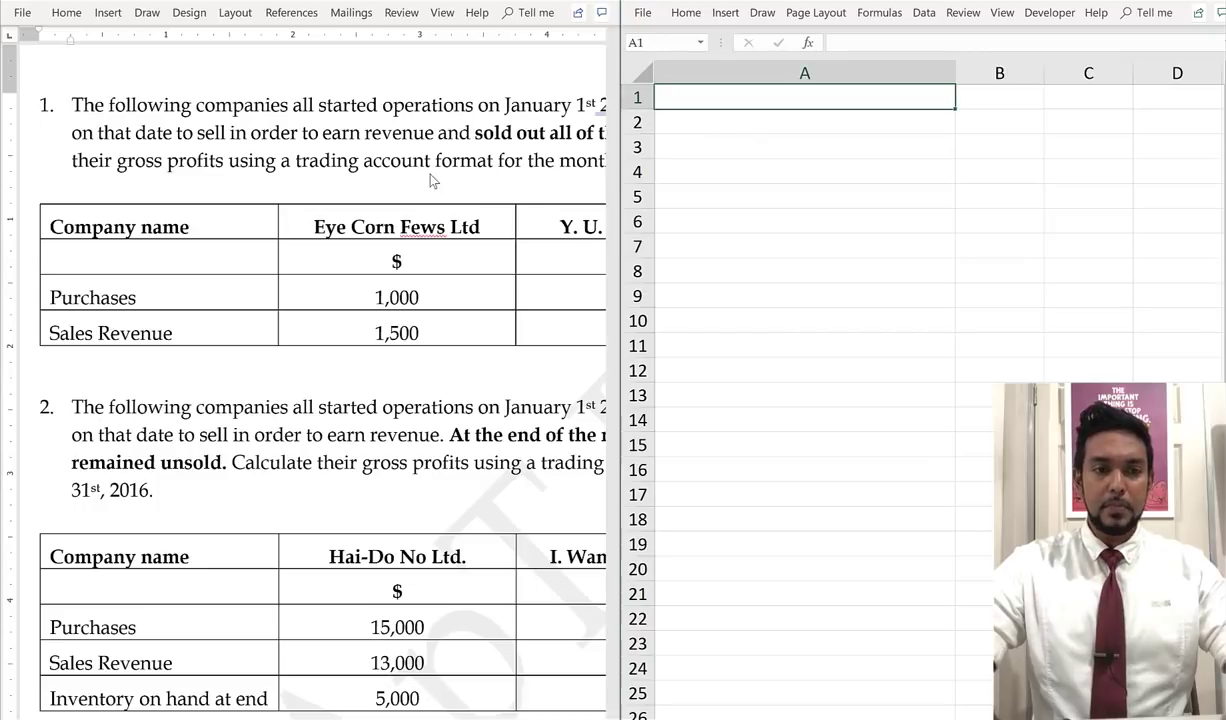
Enter the company name "Eye Corn Fews" in A2 and the statement title "Trading a/c" in A3
left_click(723, 121)
type("Eye ")
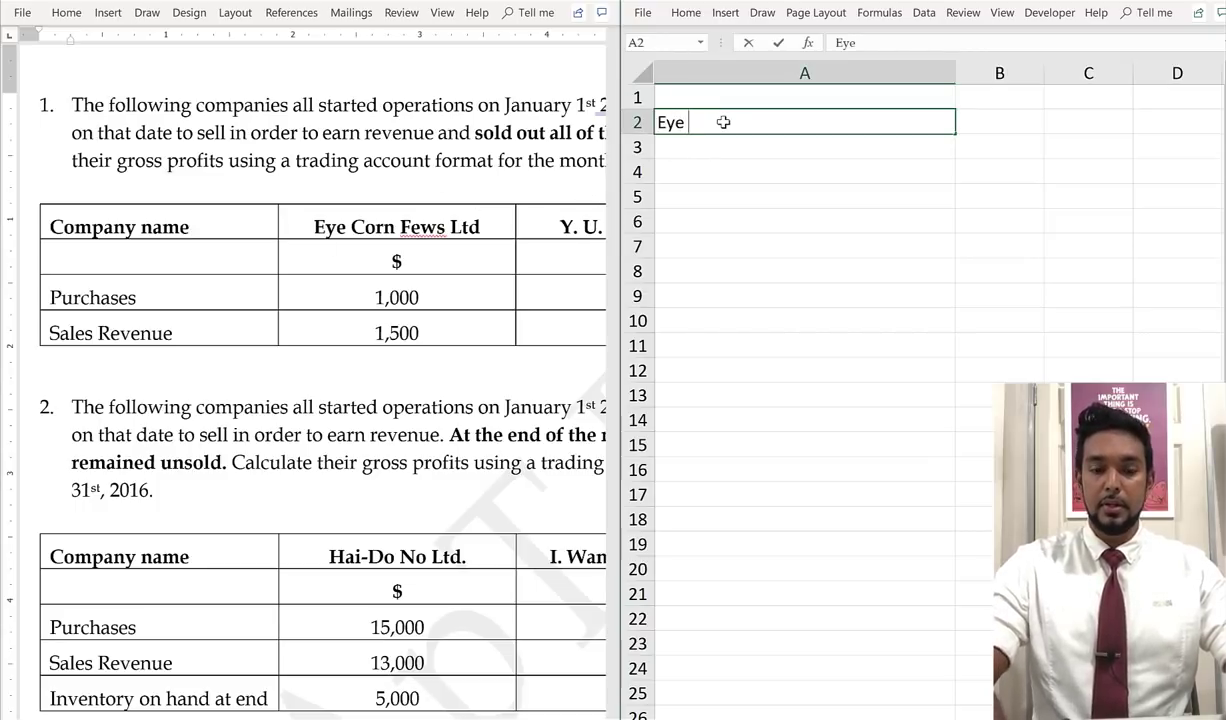
type("Corn Fews")
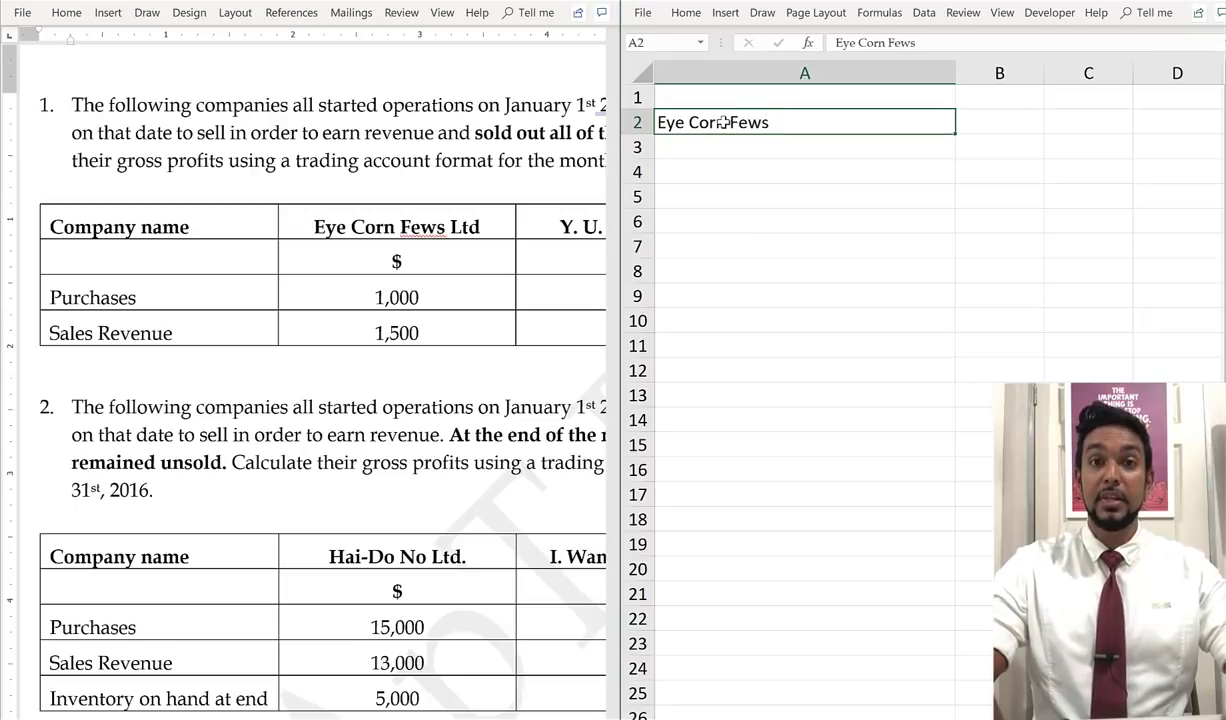
key("Return")
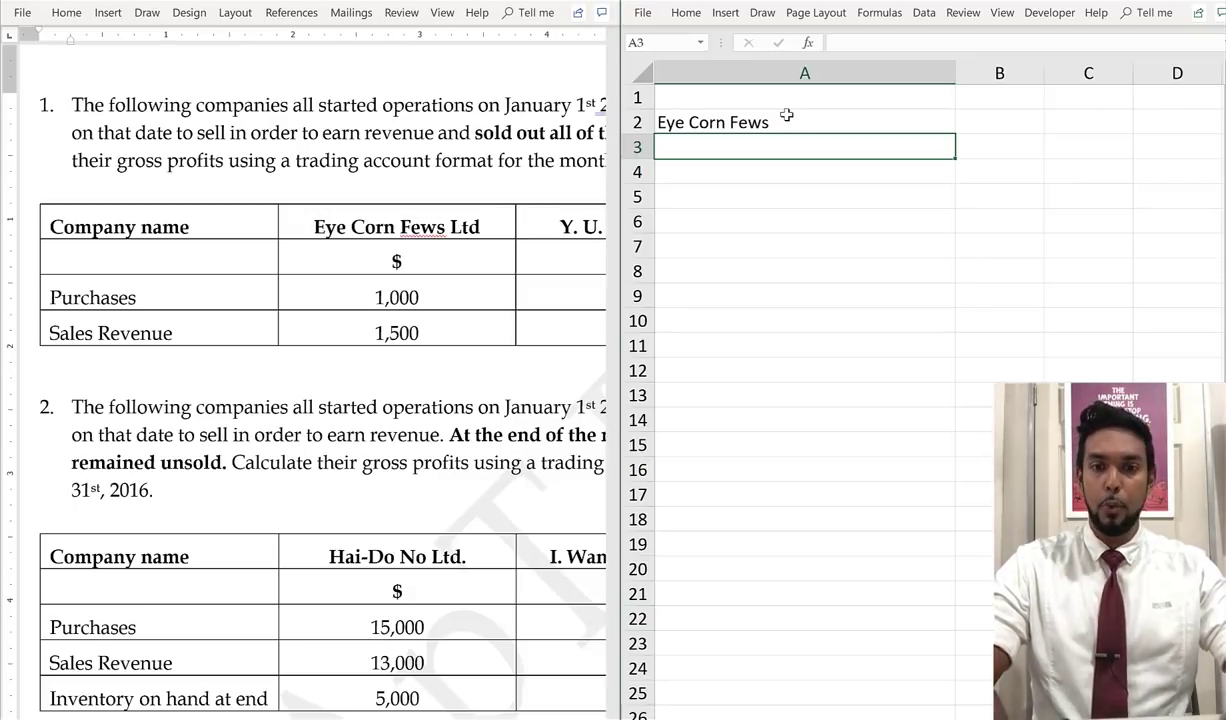
type("Trad")
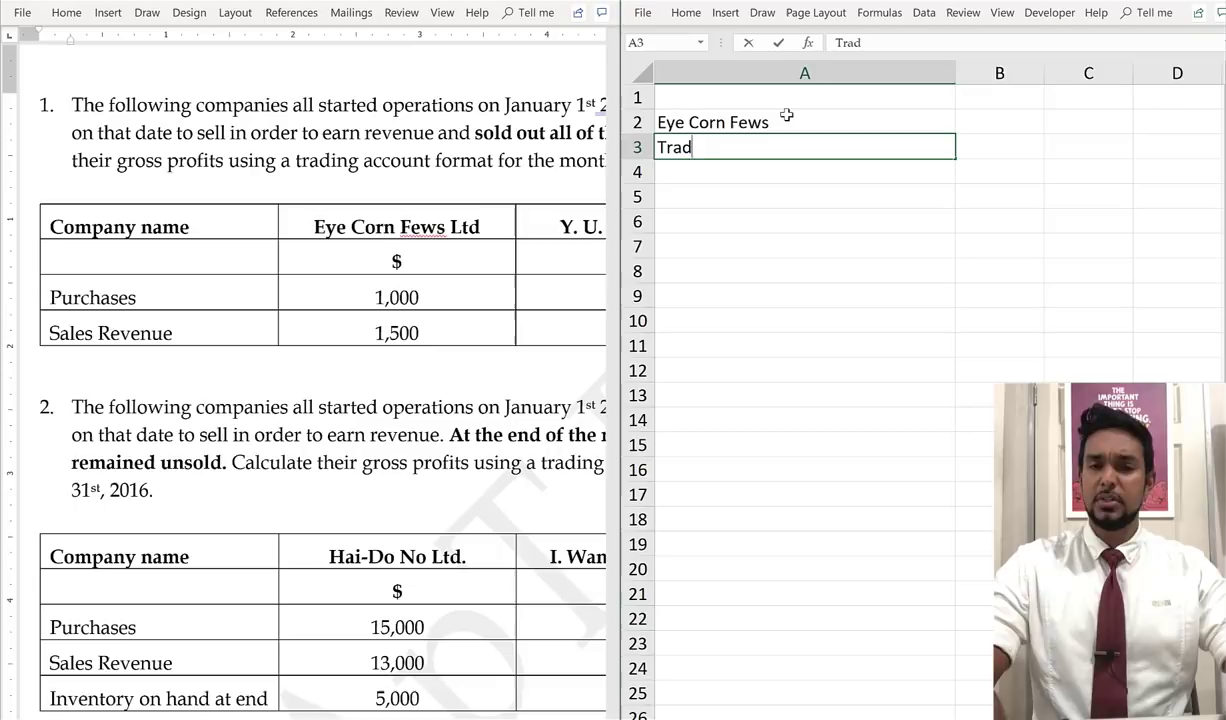
type("ing a/c")
key("Return")
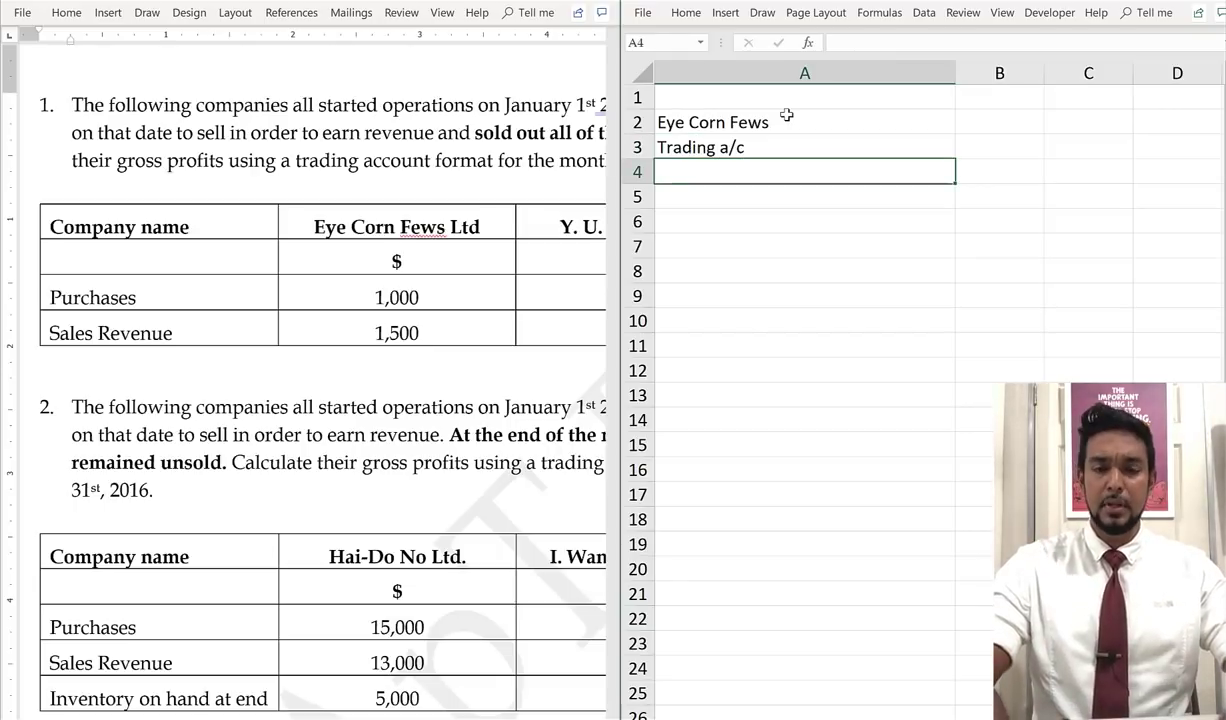
Enter the period heading "for the month ended 31 Jan 2016" in A4
type("for the month")
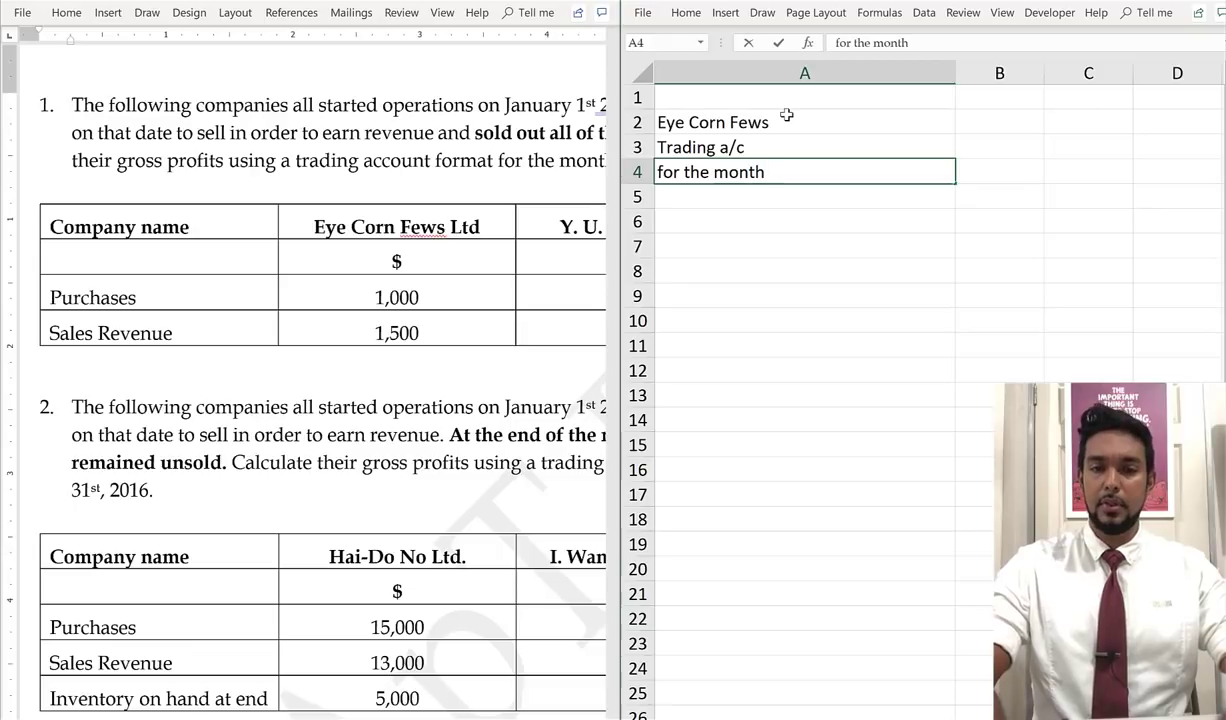
type(" ende")
key("BackSpace")
key("BackSpace")
type("nded 31")
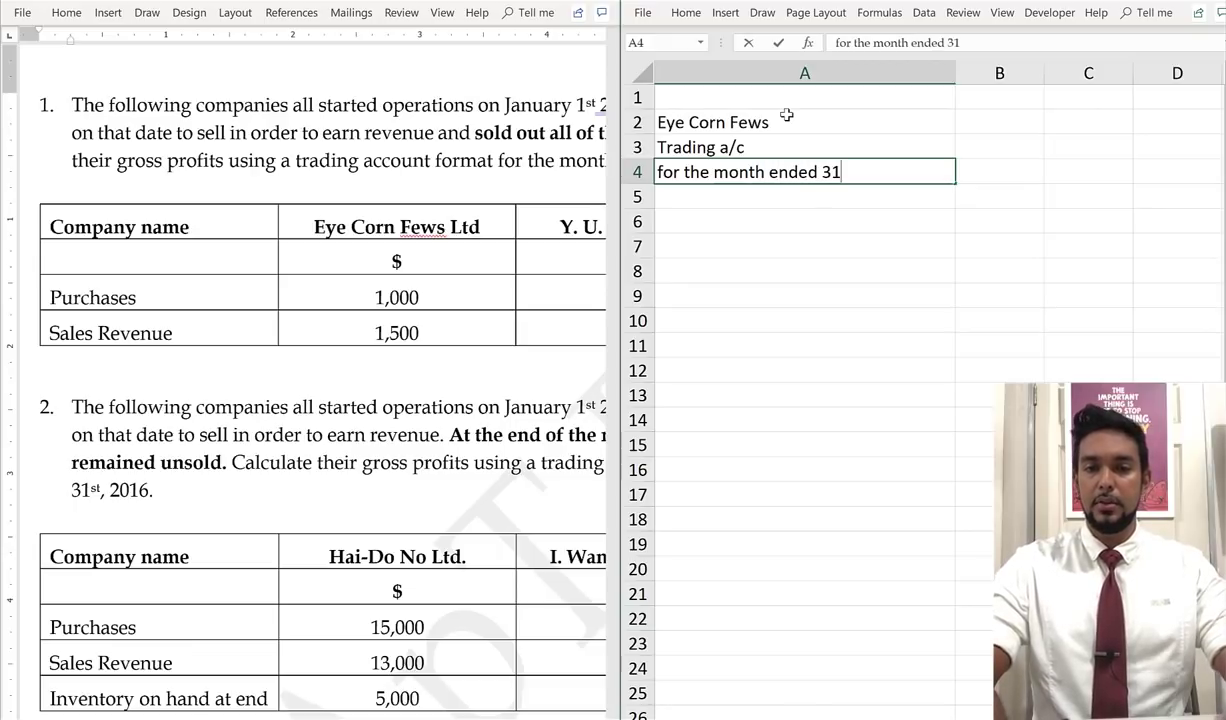
type(" Jan")
key("BackSpace")
type("an 2")
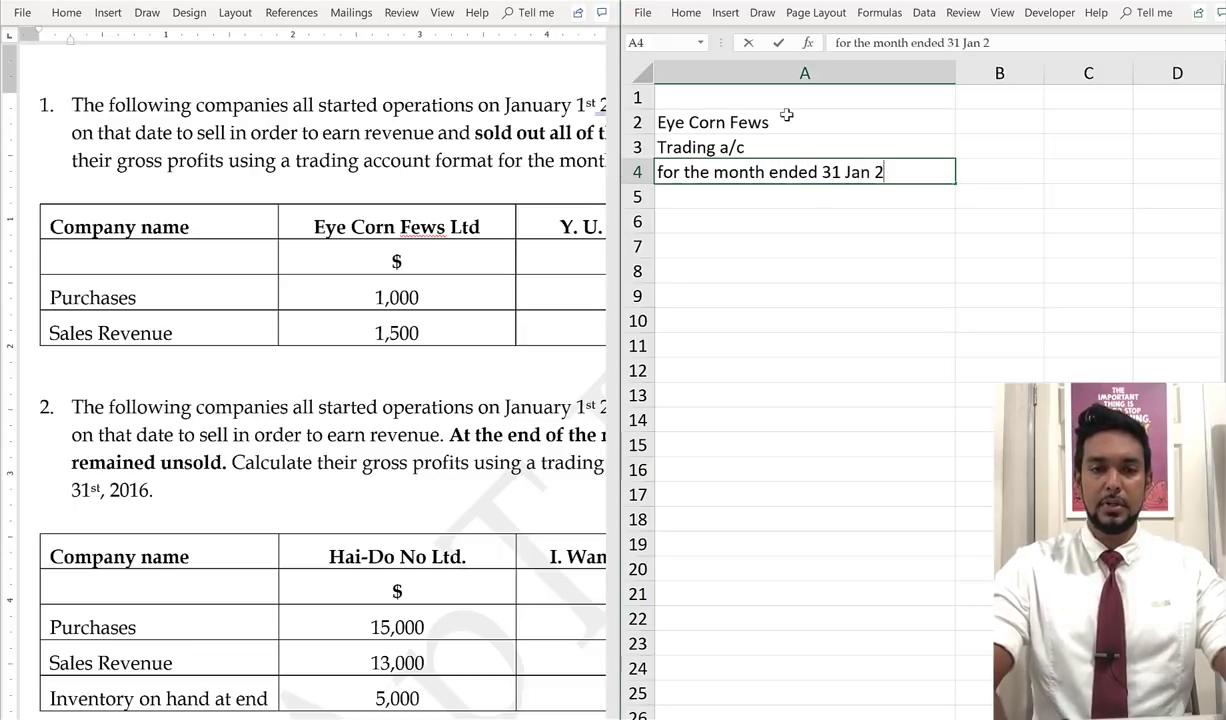
type("016")
key("Tab")
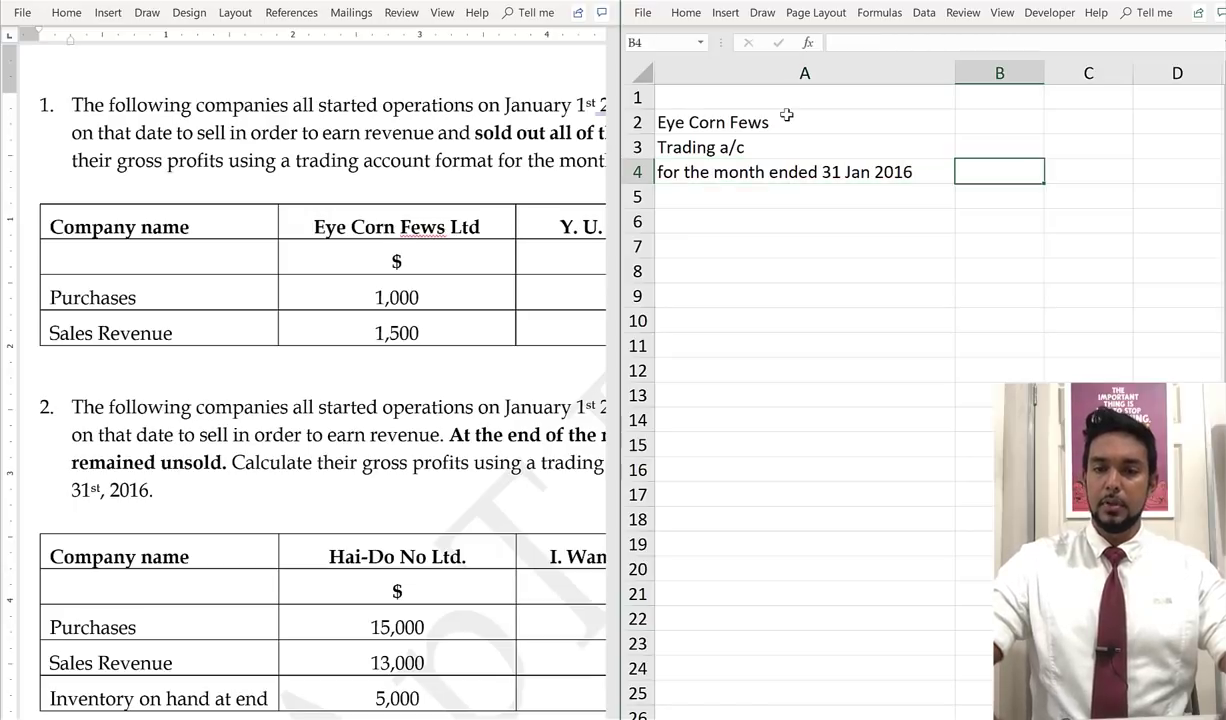
Enter "$" as the amount column heading in B5
key("Down")
type("$")
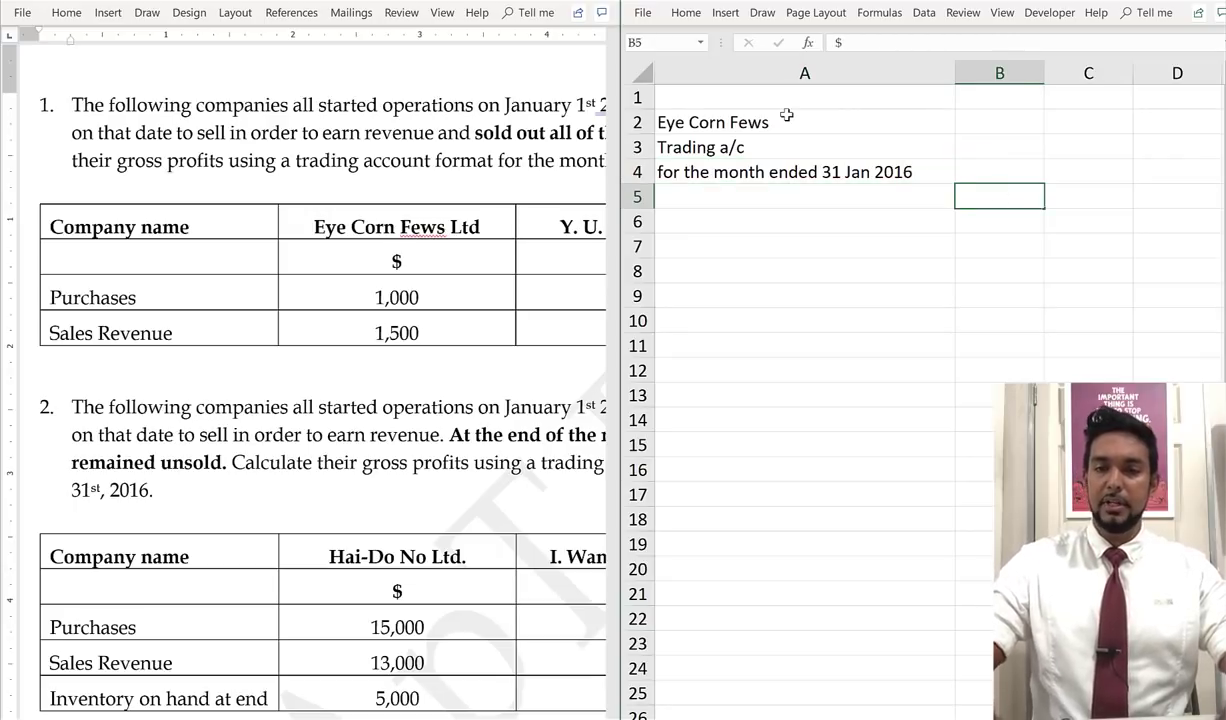
key("Left")
key("Down")
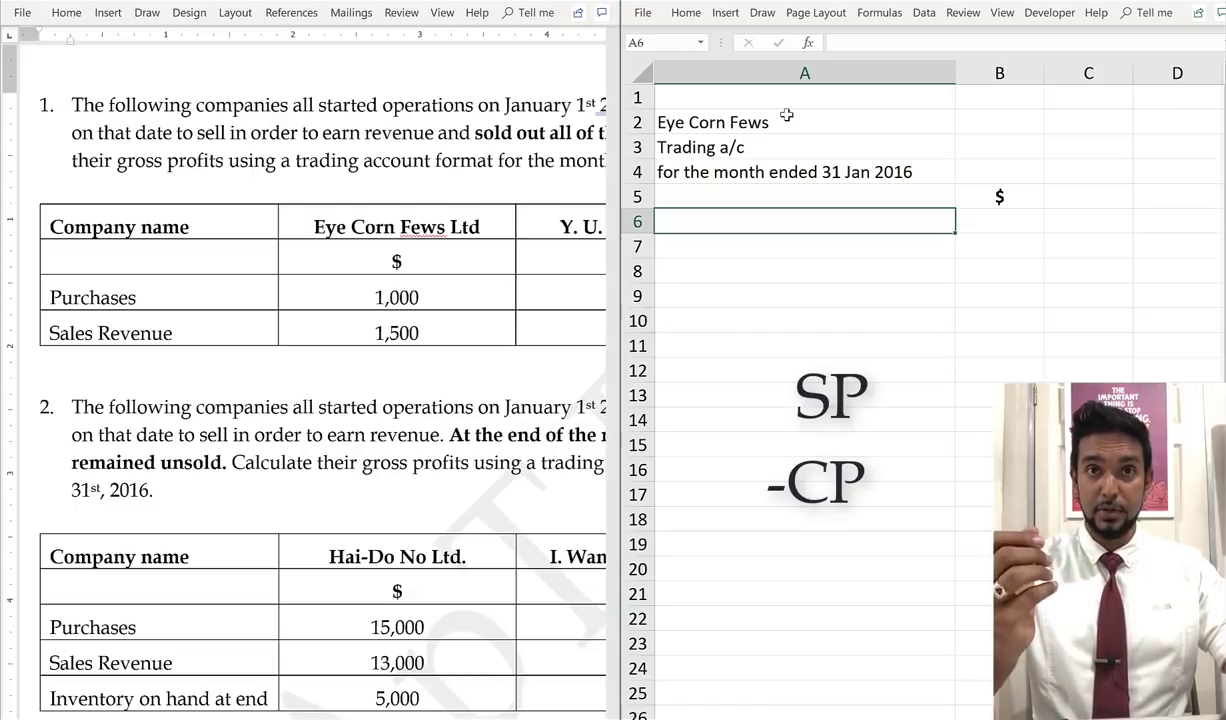
Examine the Purchases and Sales Revenue figures for Eye Corn Fews Ltd in the Word document's question 1 table
left_click(200, 292)
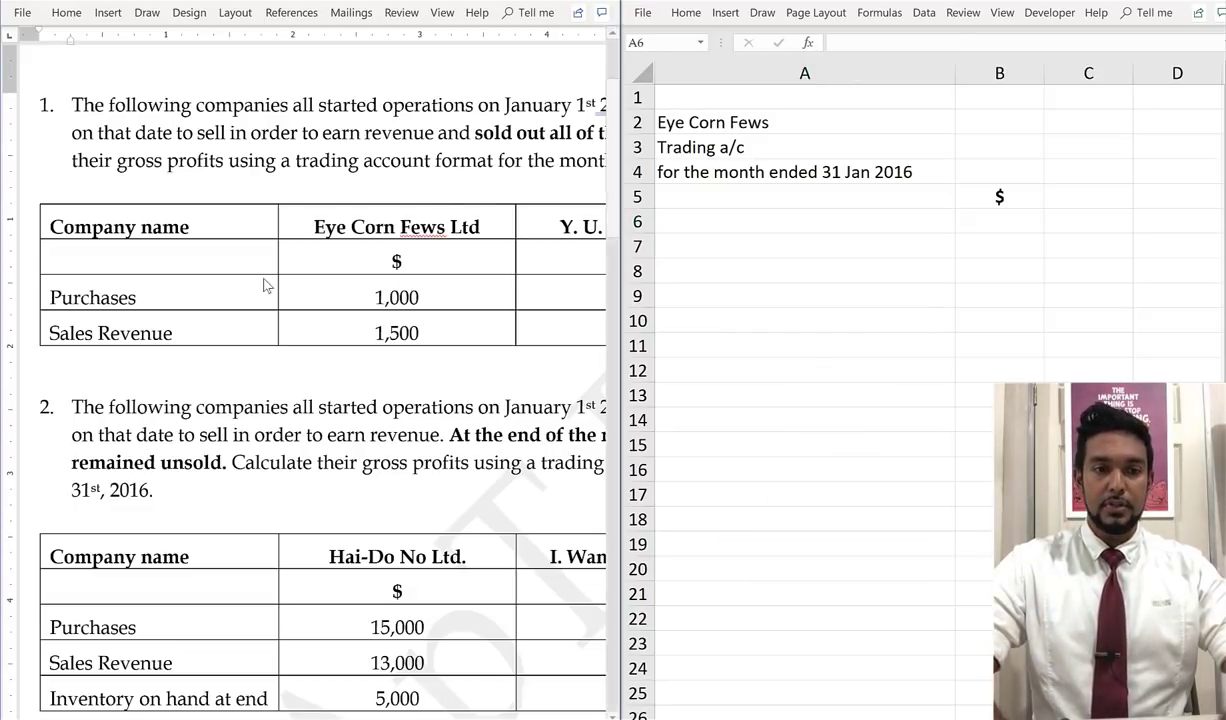
left_click_drag(90, 292, 358, 293)
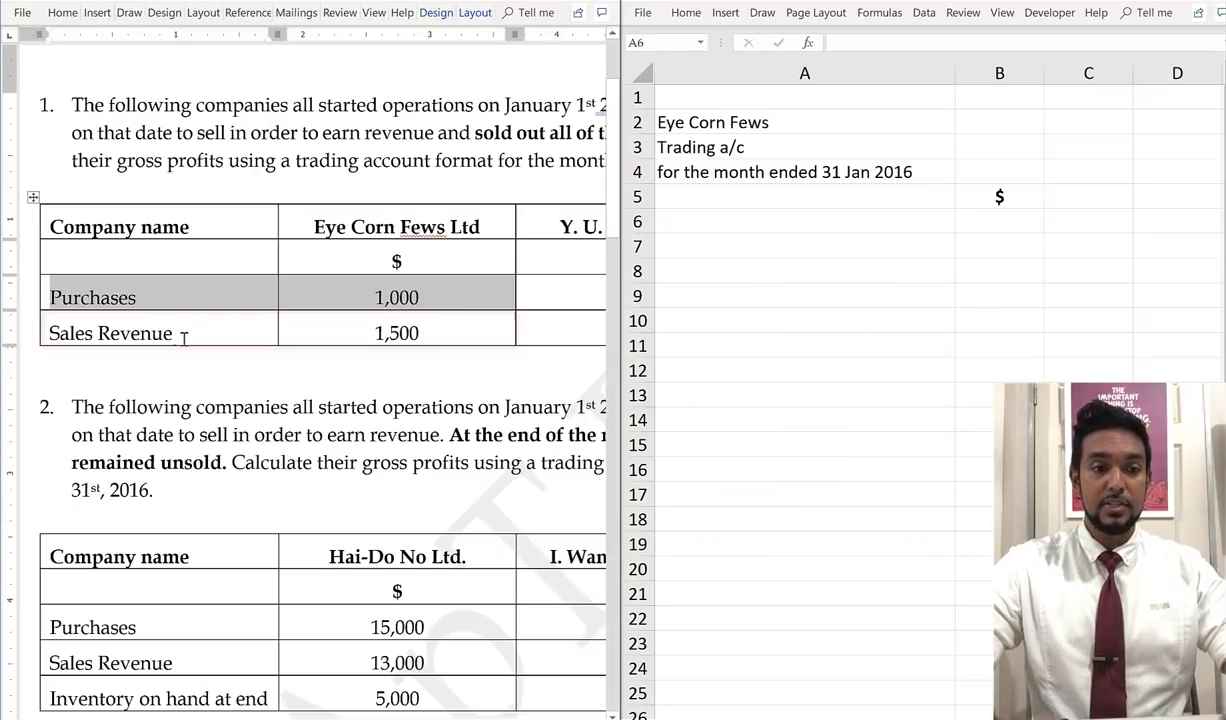
left_click_drag(176, 331, 352, 328)
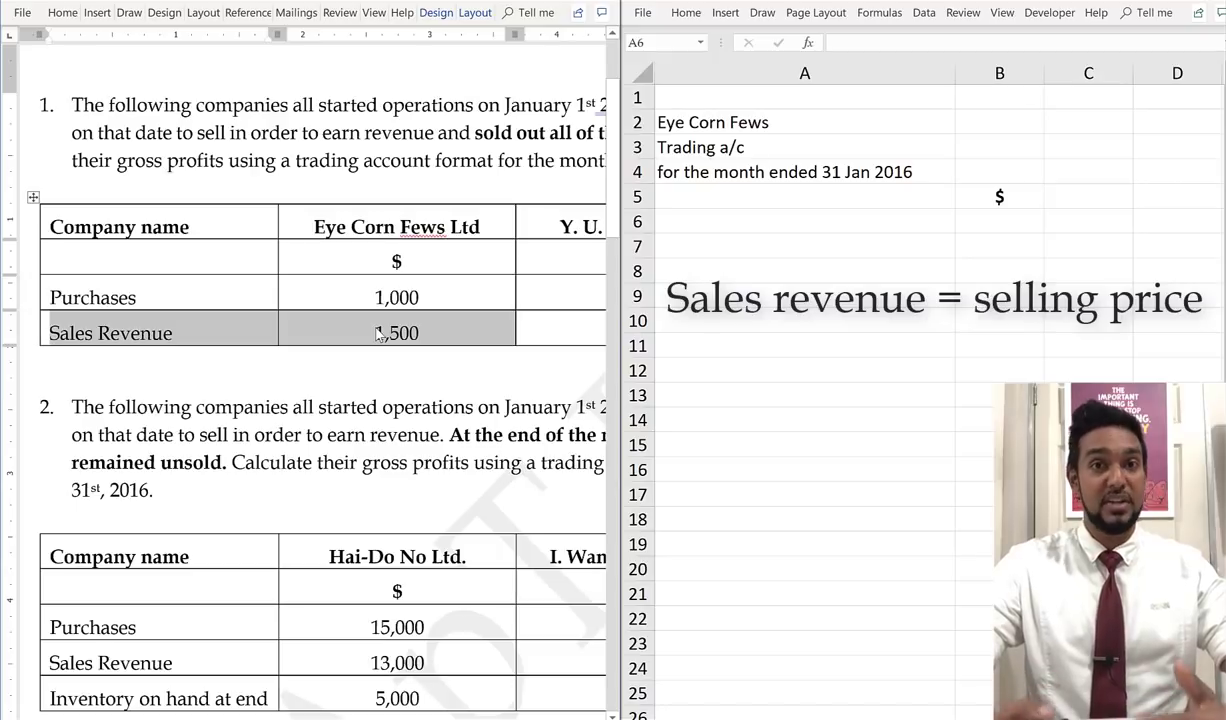
Enter the label "Sales revenue" in A6 with the amount 1,500 in B6
left_click(702, 222)
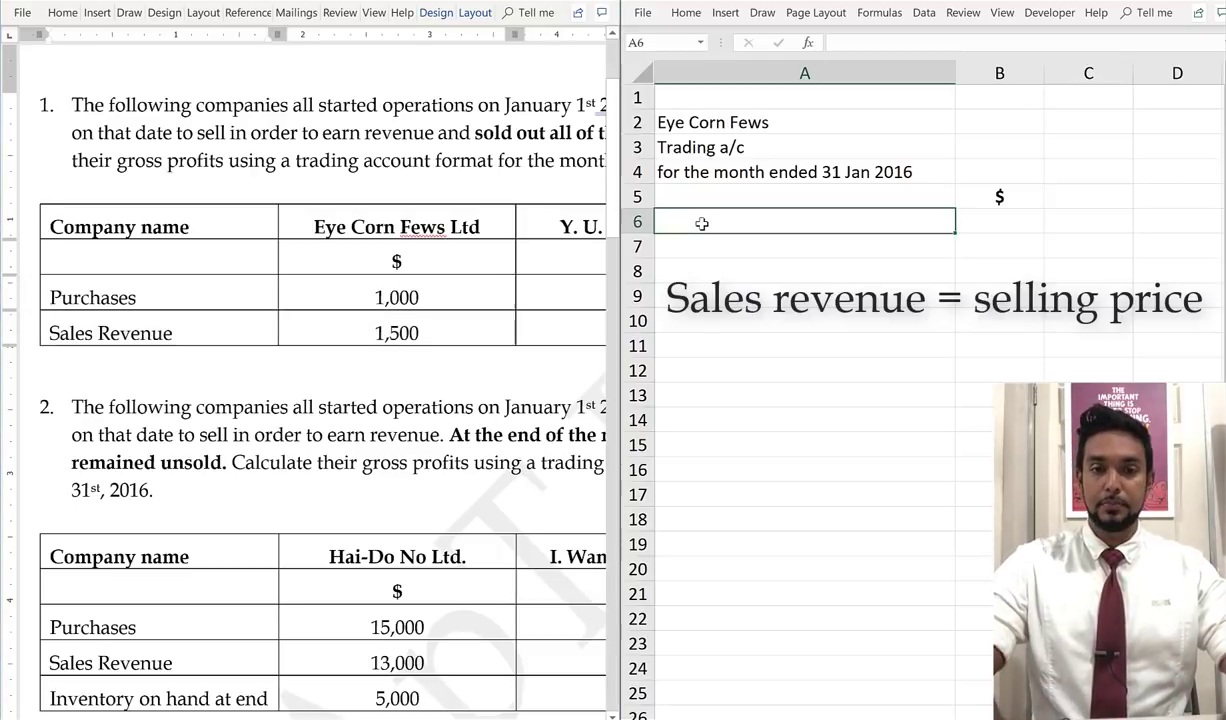
double_click(702, 223)
type("Sales revenu")
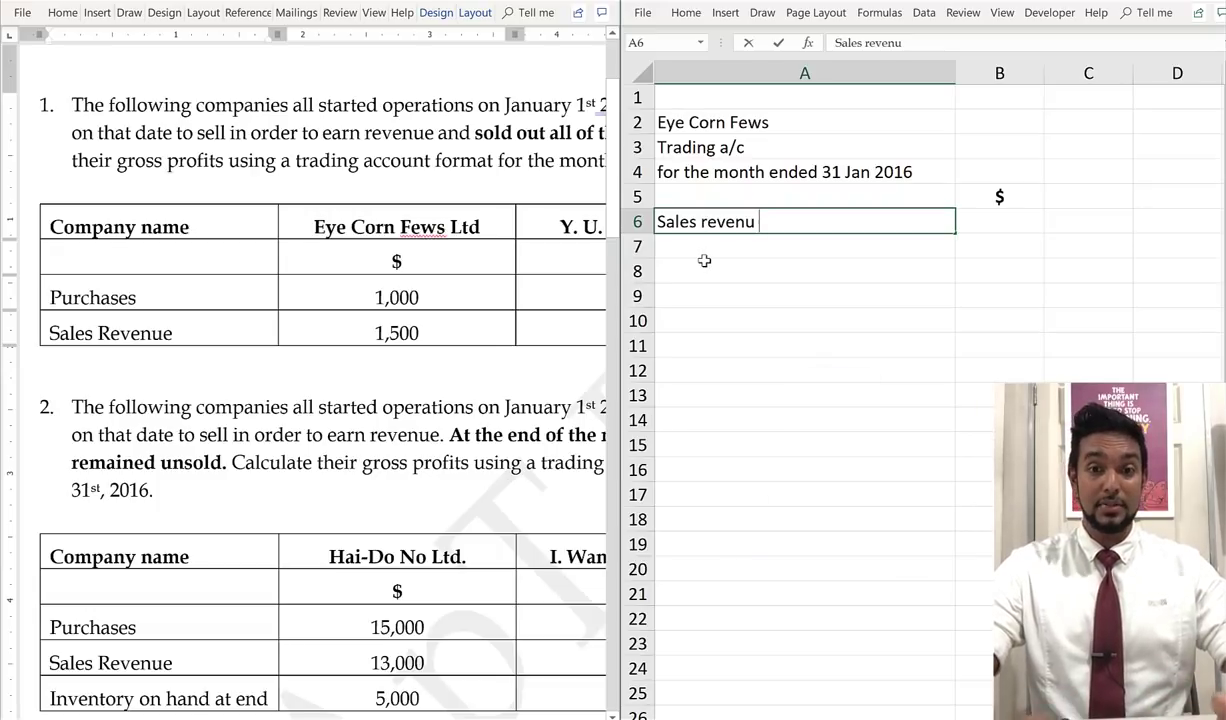
type("e")
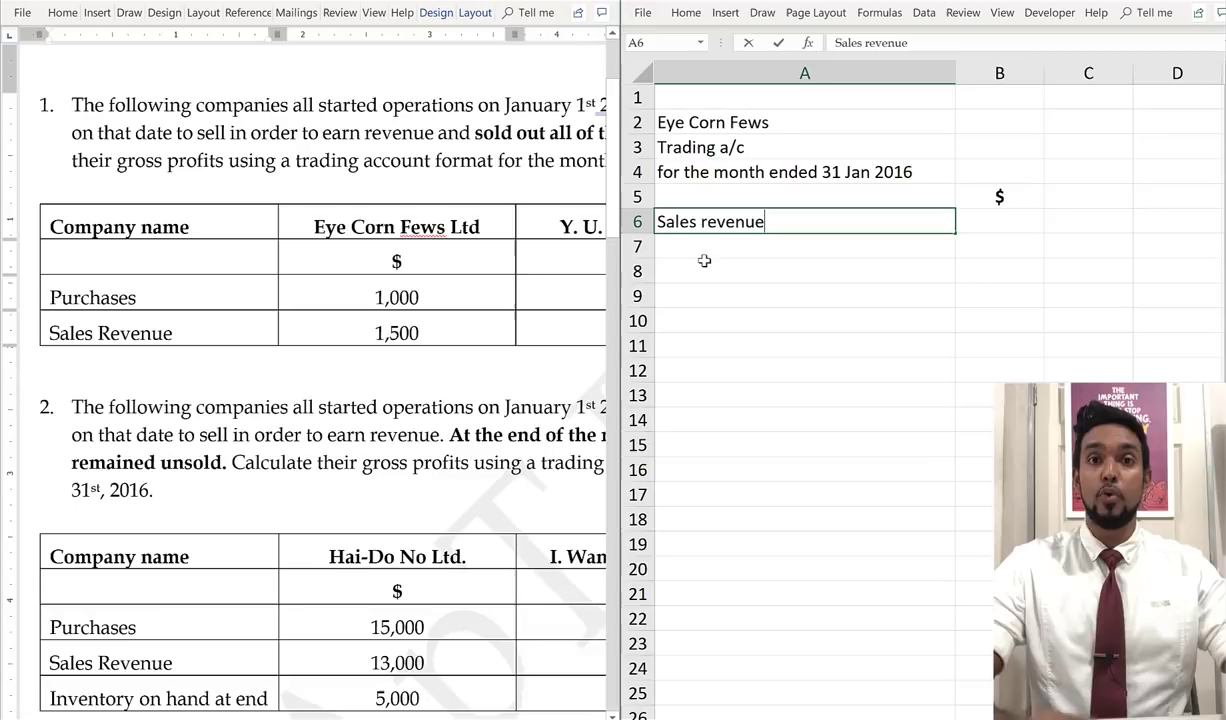
key("Tab")
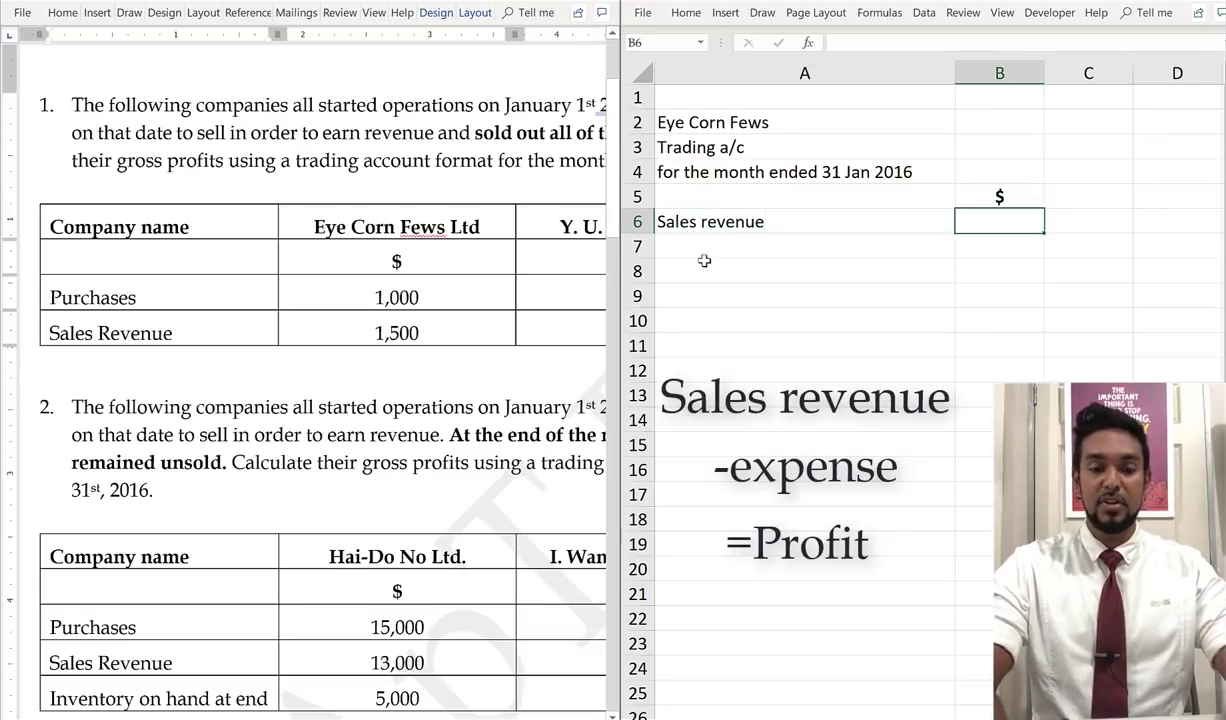
type("1,500")
key("Return")
Enter the label "less: cost of sales (cost of goods sold)" in A7
type("less")
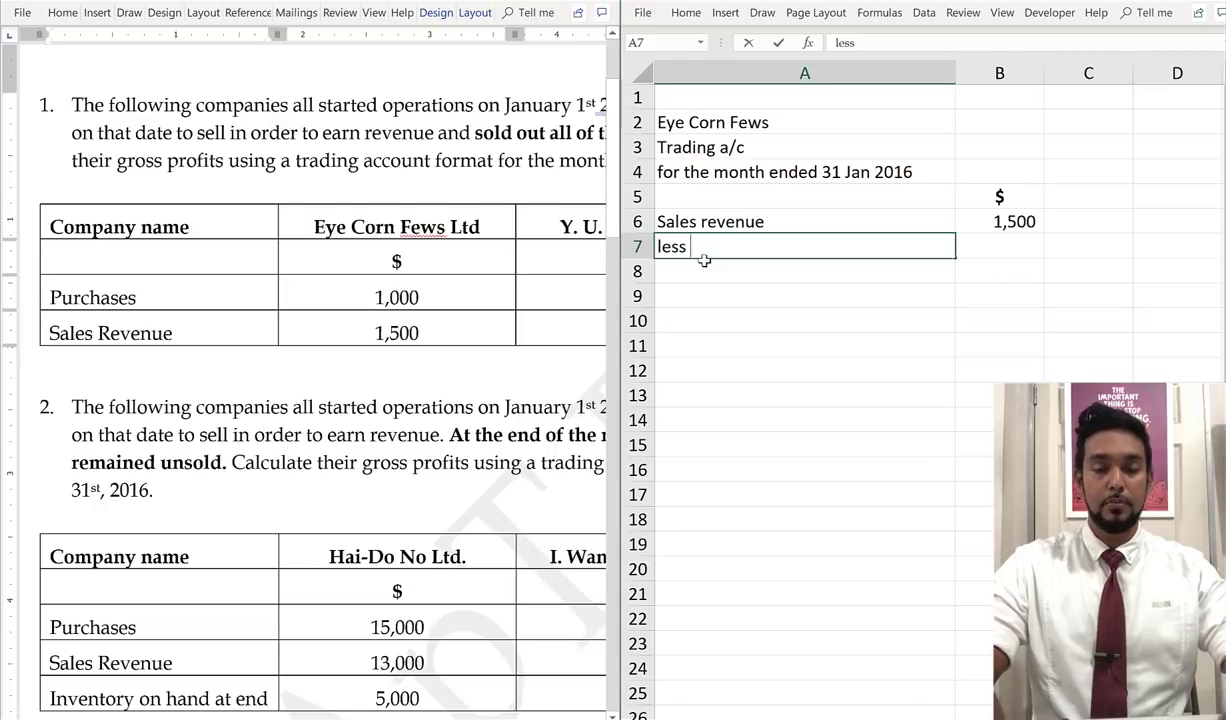
type(": cost")
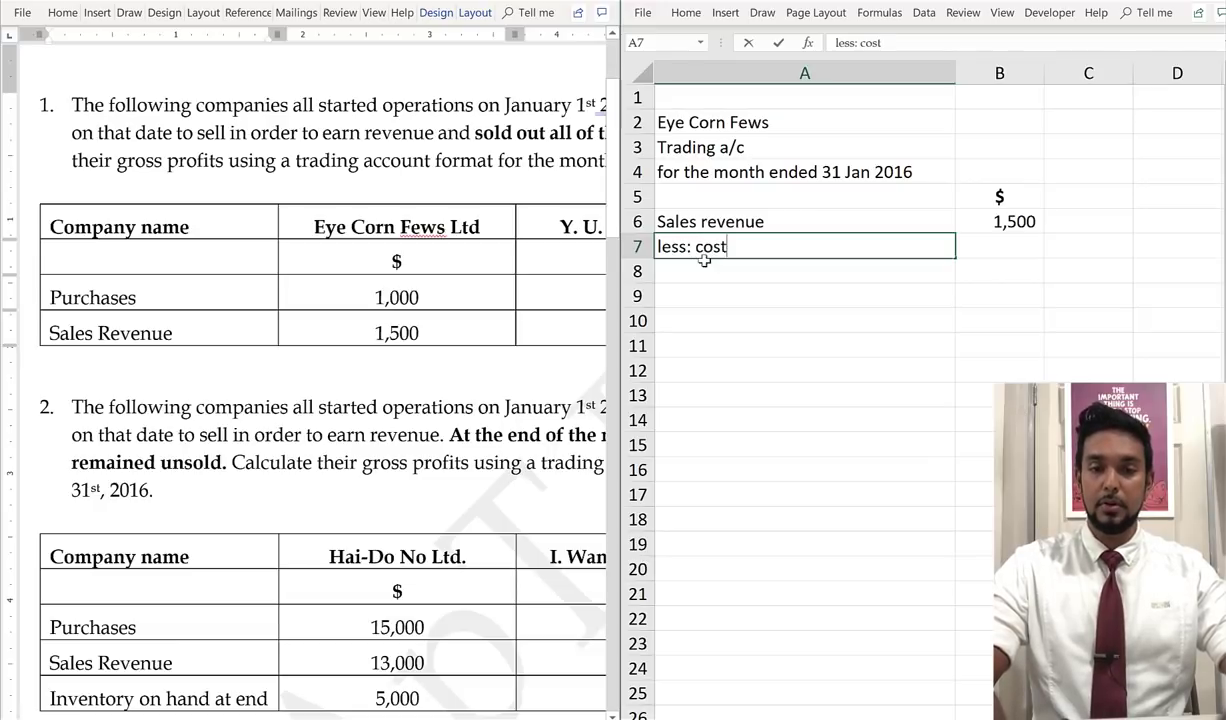
type(" of sales")
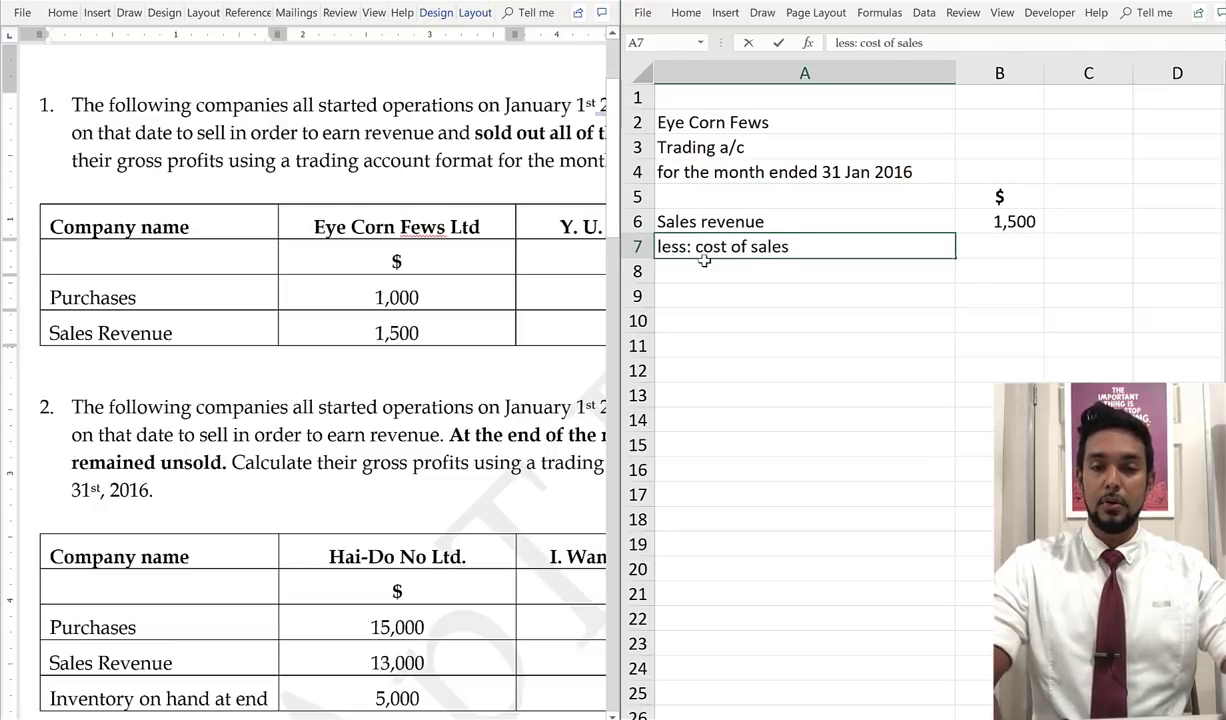
type(" (cos")
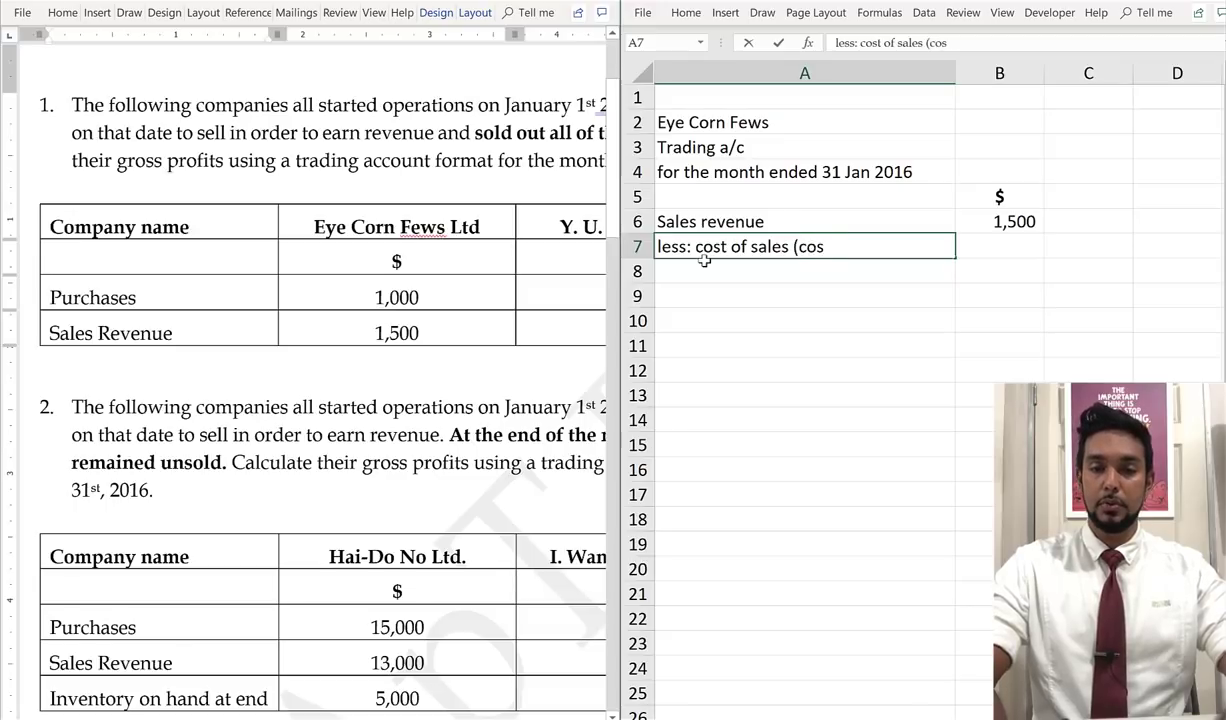
type("t of goods sold)")
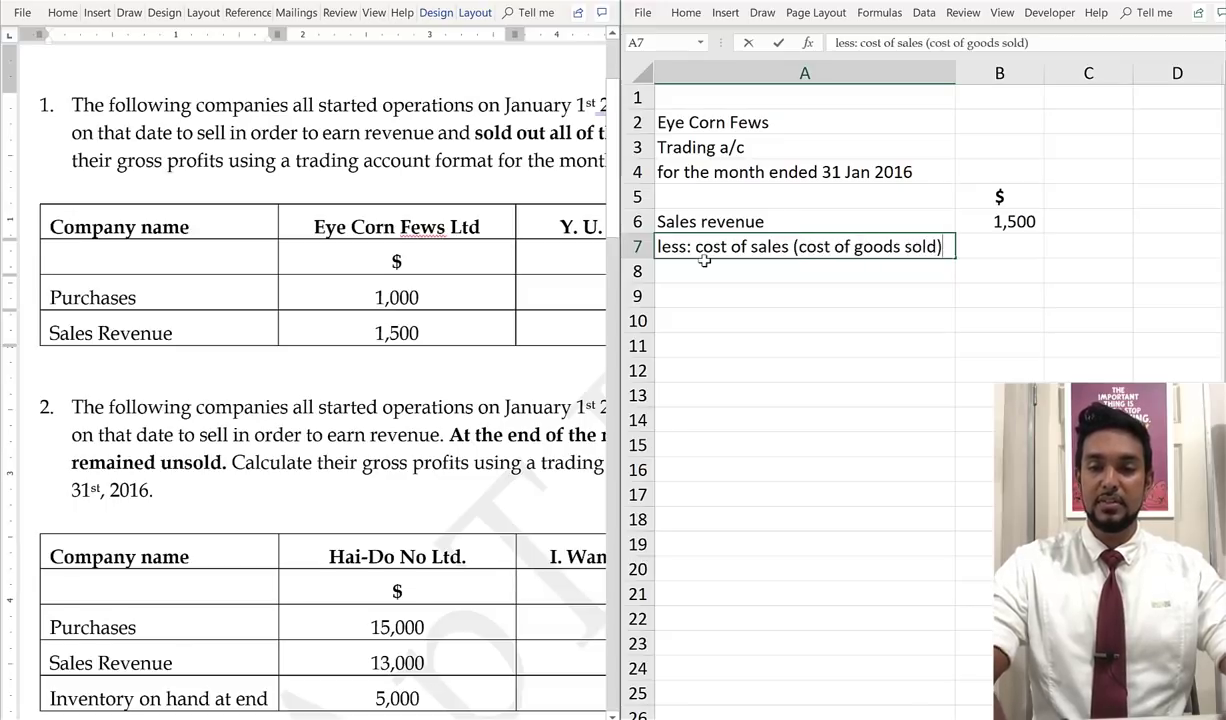
key("Tab")
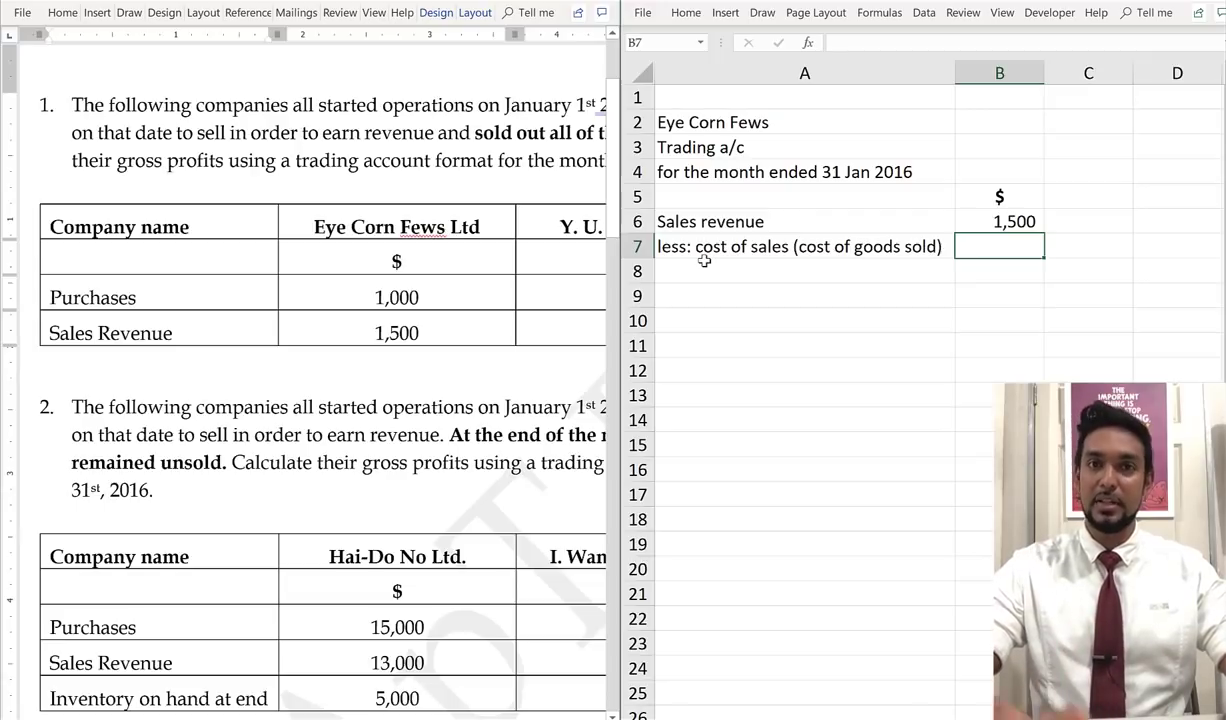
Enter the cost of sales as -1000 in B7, below the sales revenue amount
left_click_drag(712, 222, 968, 221)
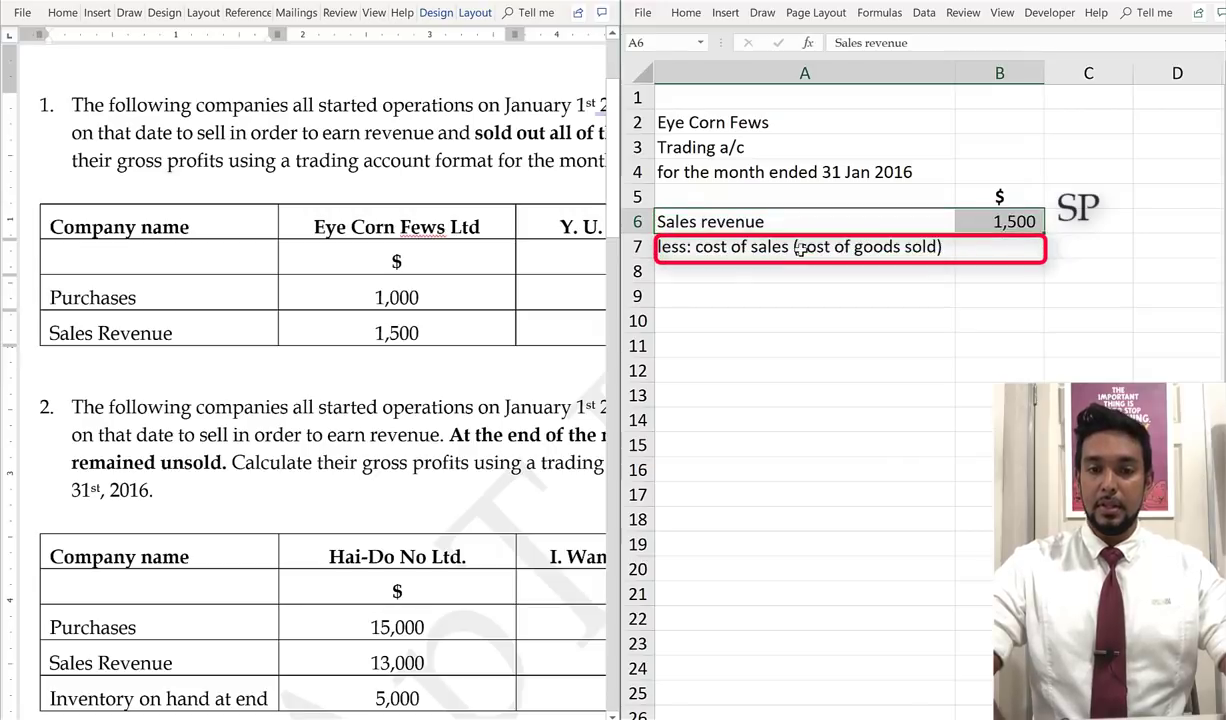
left_click_drag(720, 246, 963, 246)
left_click(981, 225)
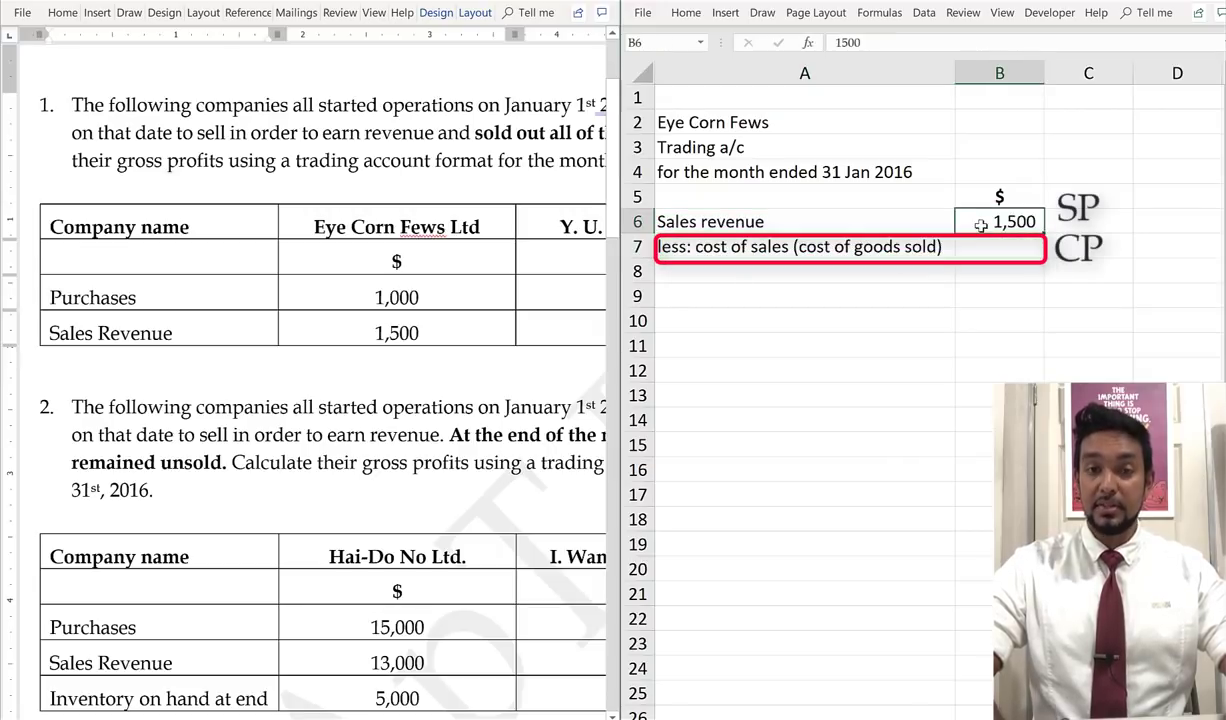
left_click(980, 246)
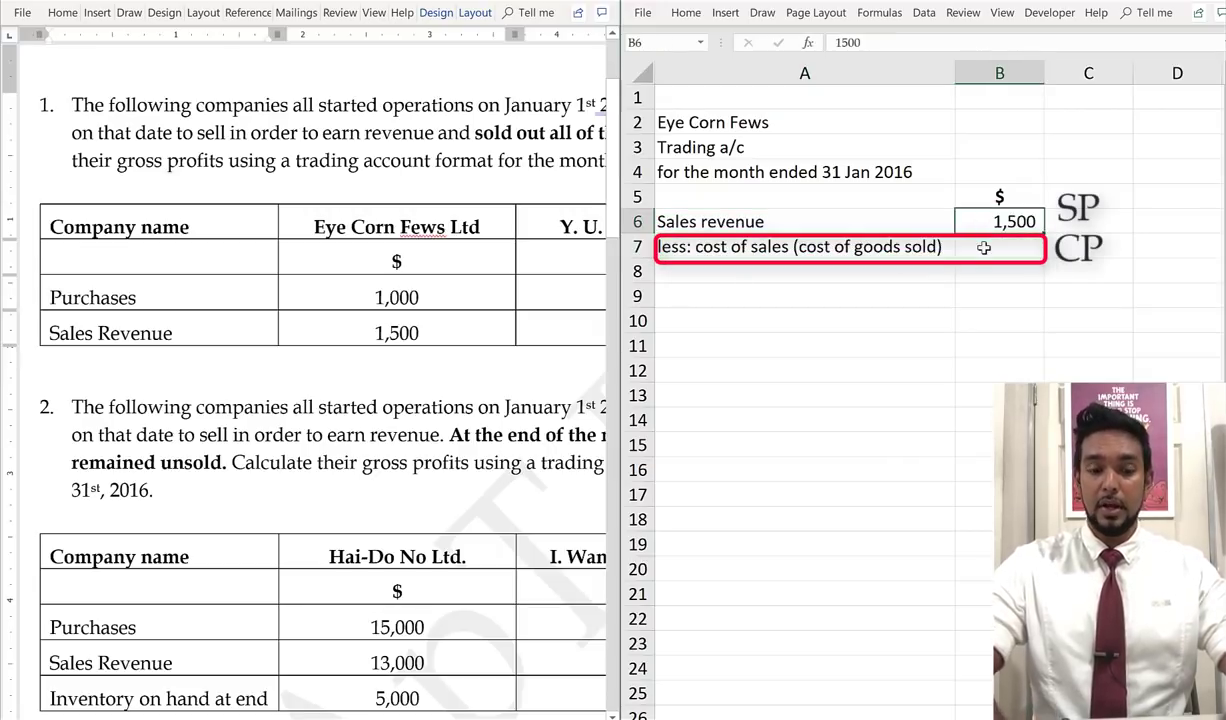
type("-1000")
key("Return")
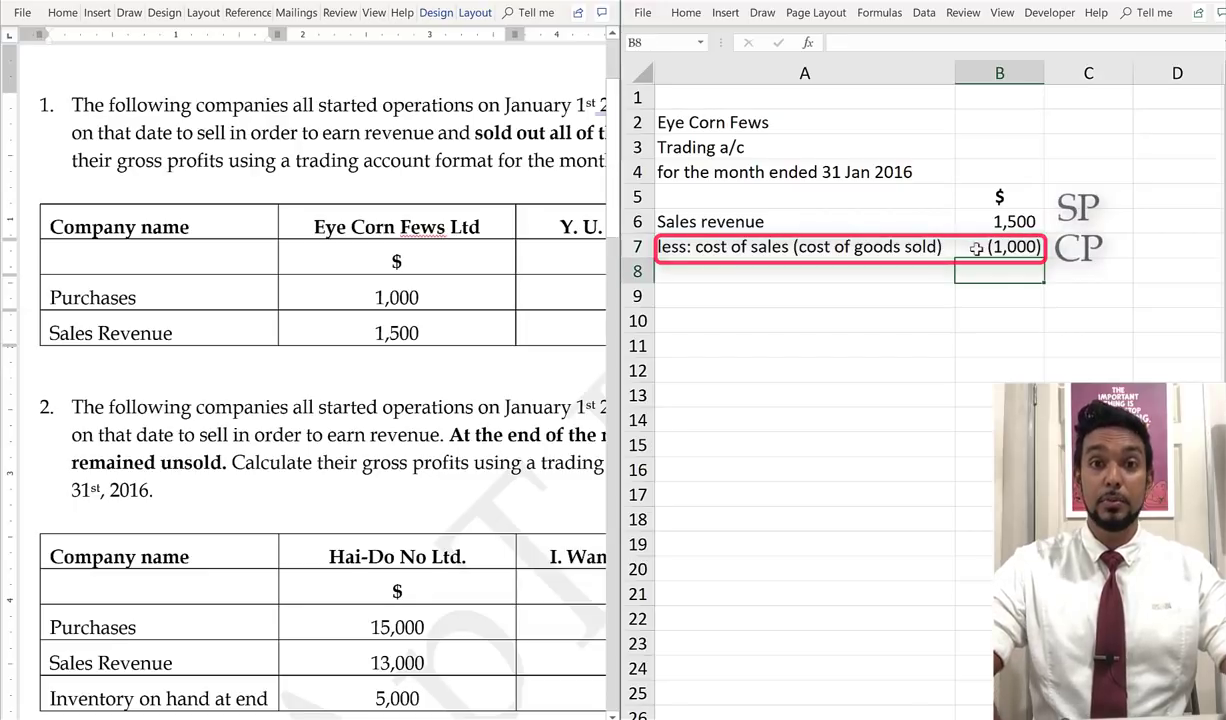
Annotate the two amounts with "SP" in C6 and "CP" in C7
left_click(1089, 220)
type("SP")
key("Return")
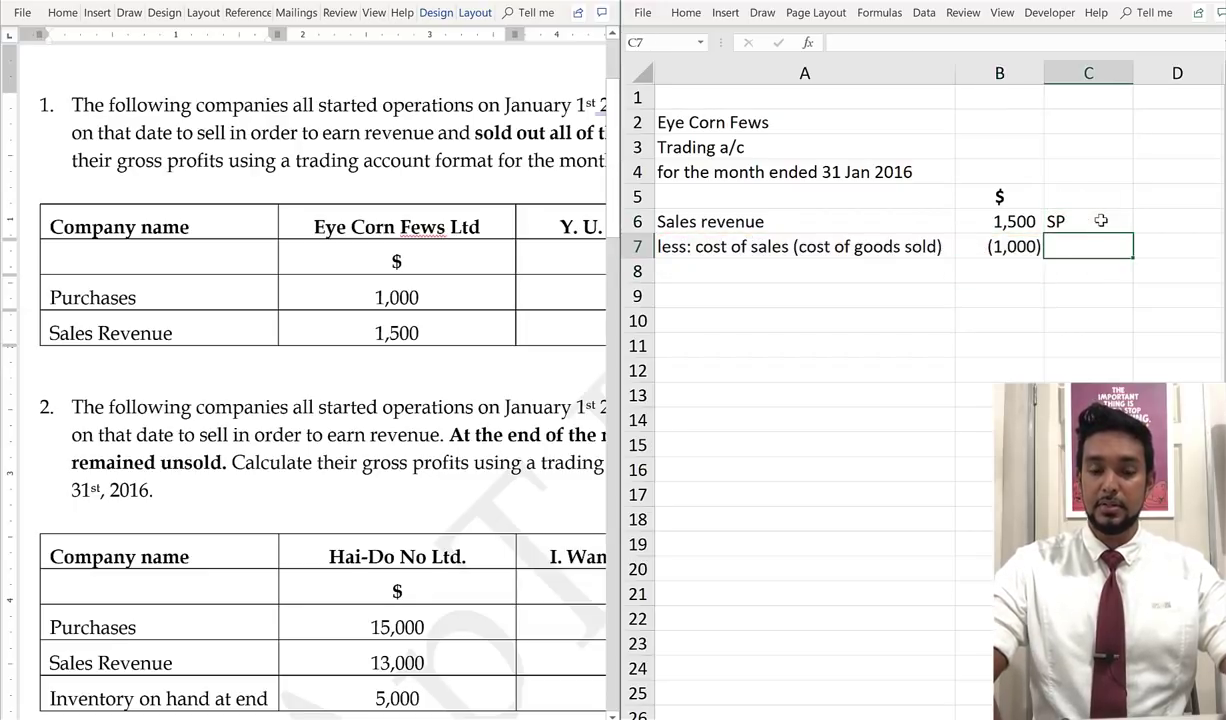
type("CP")
key("Return")
key("Left")
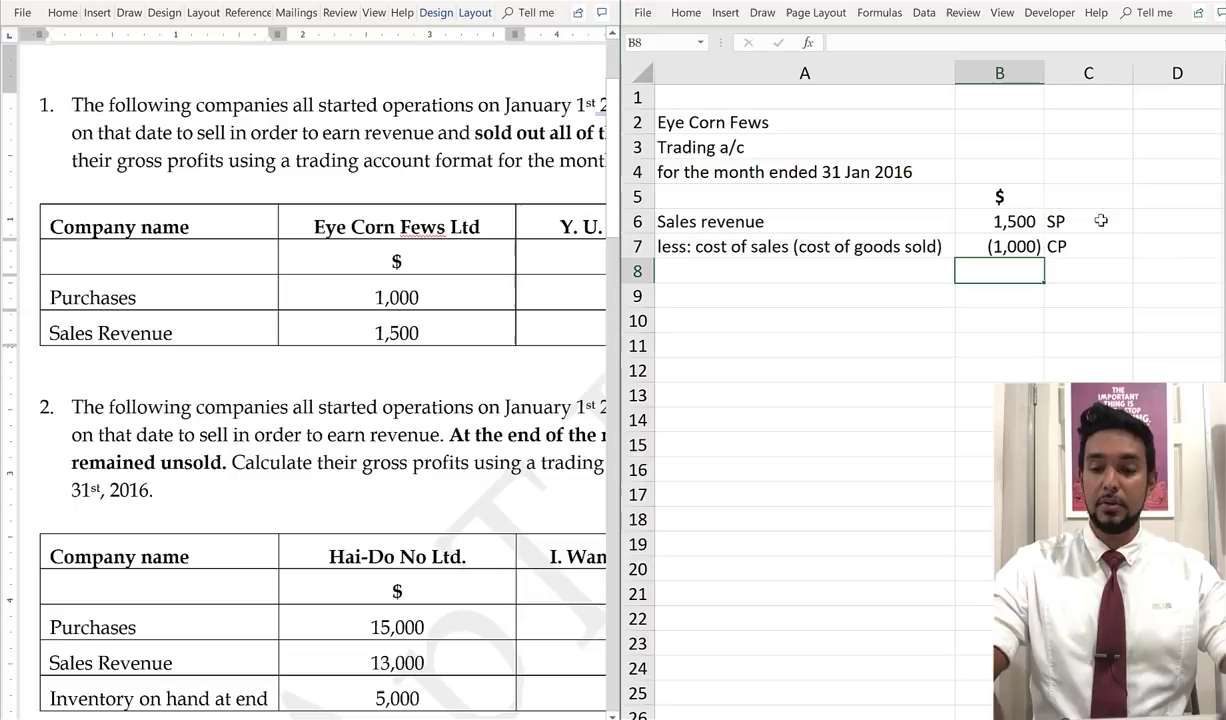
Calculate the gross profit in B8 with an automatic sum of B6:B7
key("alt+equal")
key("Return")
key("Up")
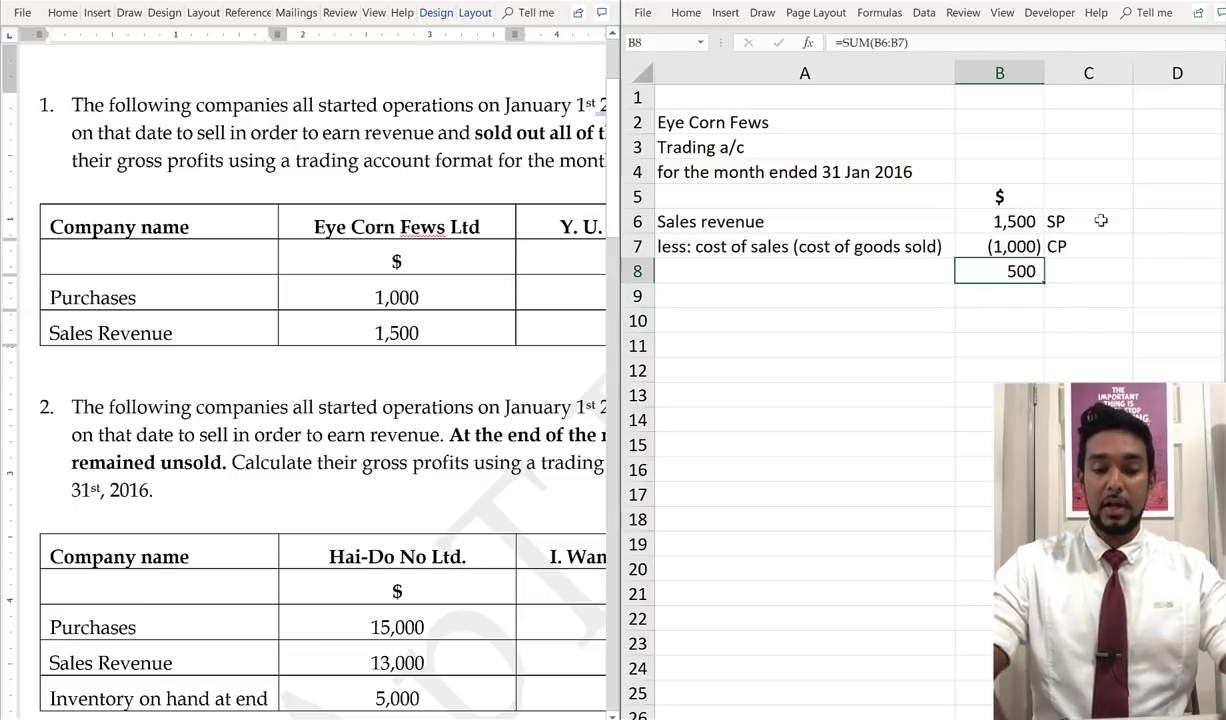
Apply a cell border to the total in B8 and select A8 beside it
key("alt+h")
key("f")
key("n")
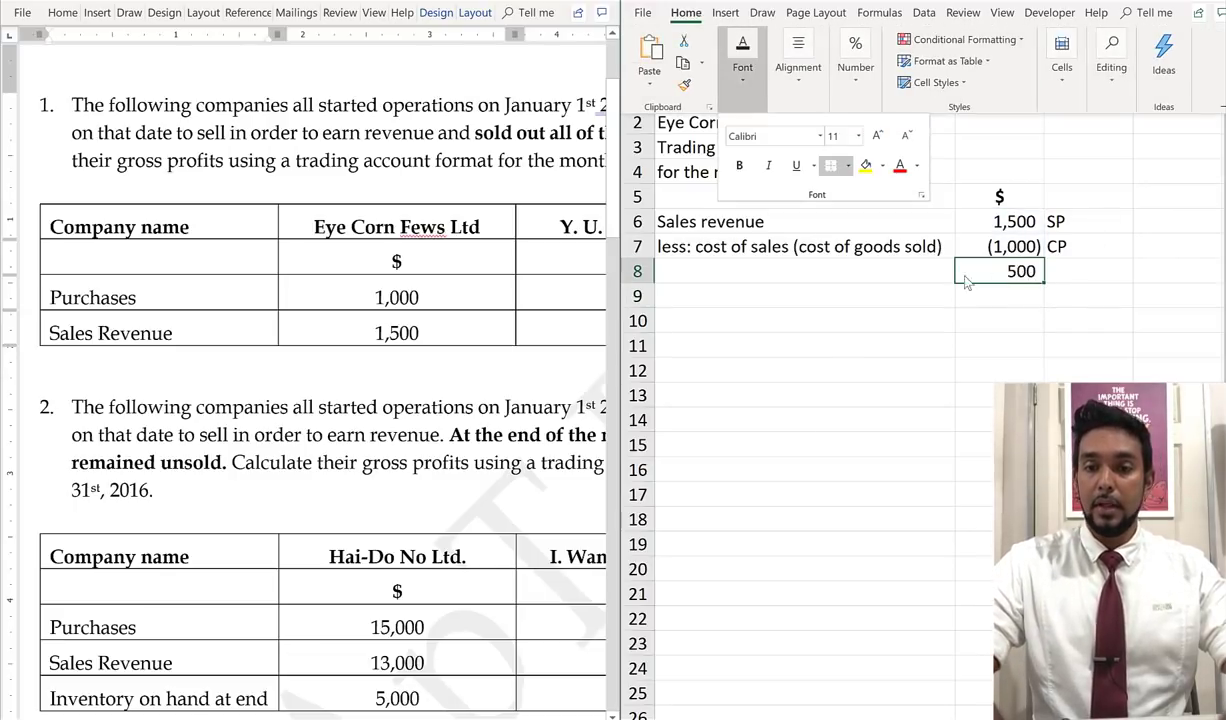
key("b")
left_click(755, 278)
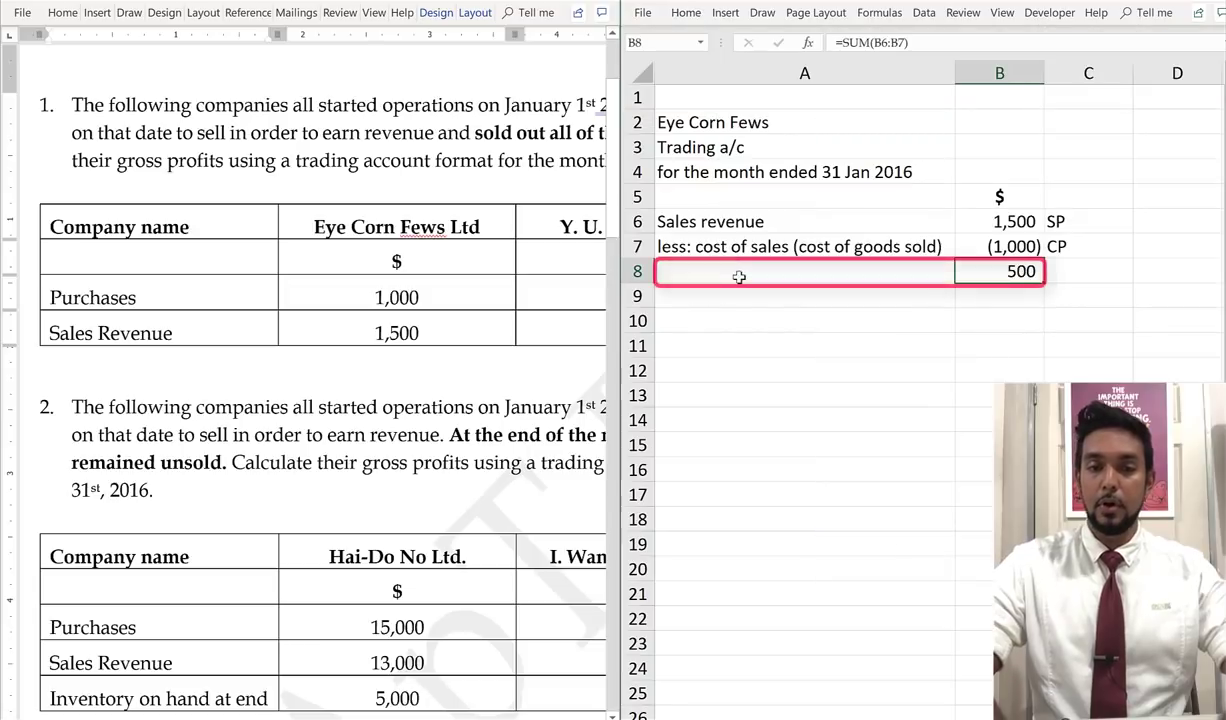
Label the total row "Gross profit" in A8
type("G")
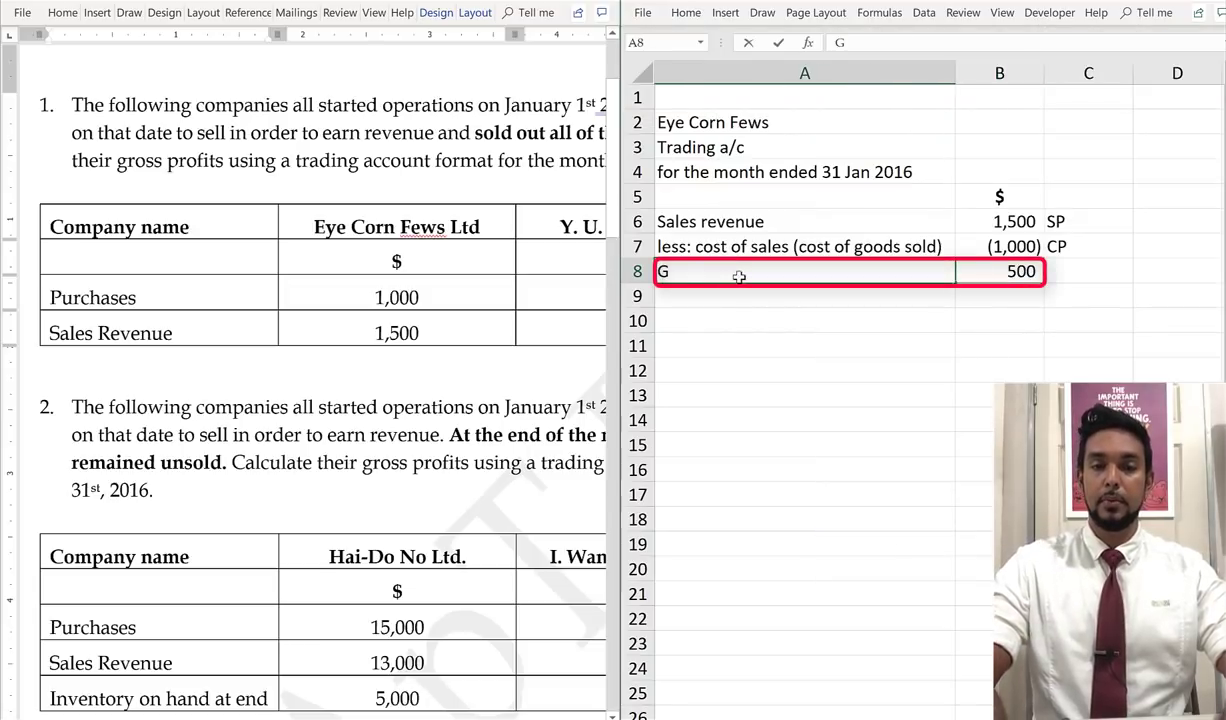
type("ross profit")
key("Return")
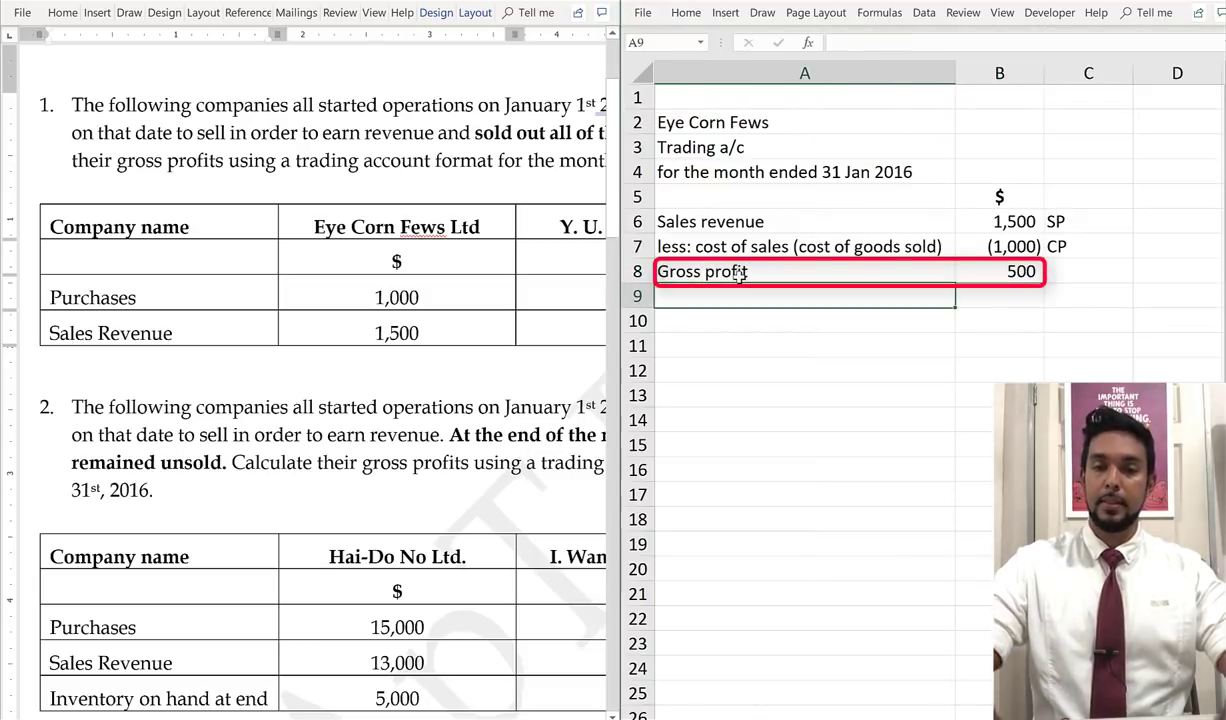
Review the trading account's sales revenue, cost of sales and gross profit rows along with its heading
left_click_drag(962, 265, 856, 283)
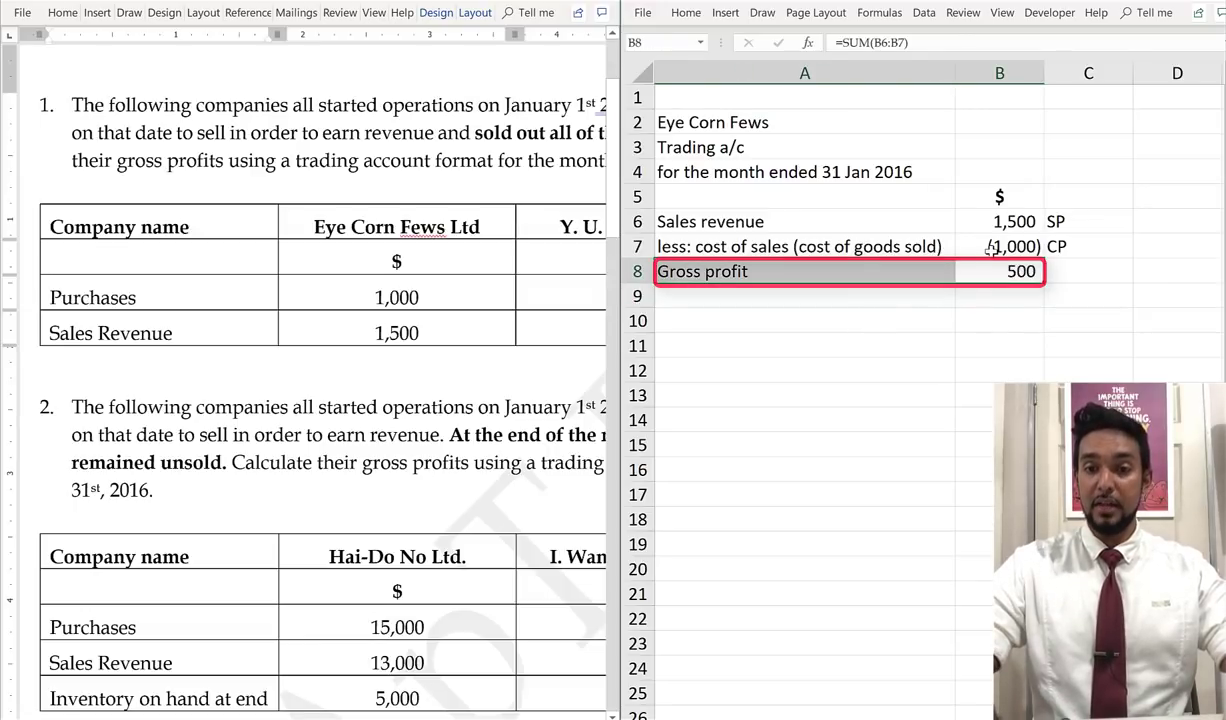
left_click_drag(970, 247, 903, 250)
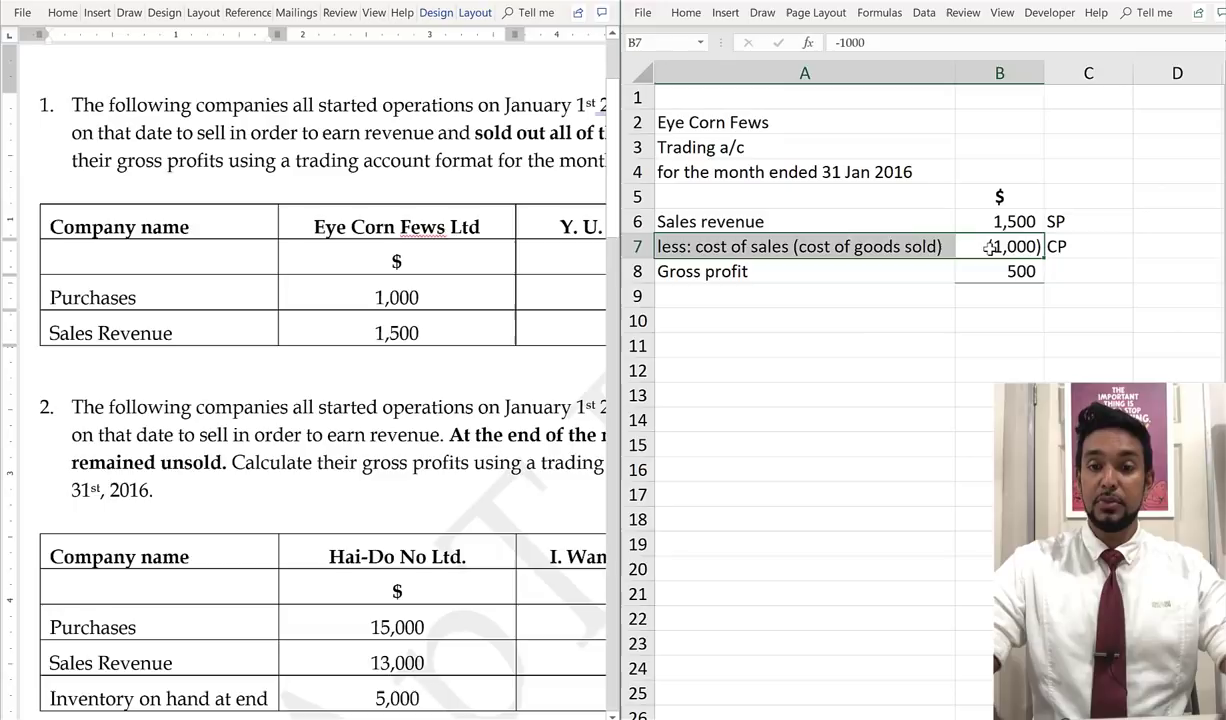
left_click(981, 246)
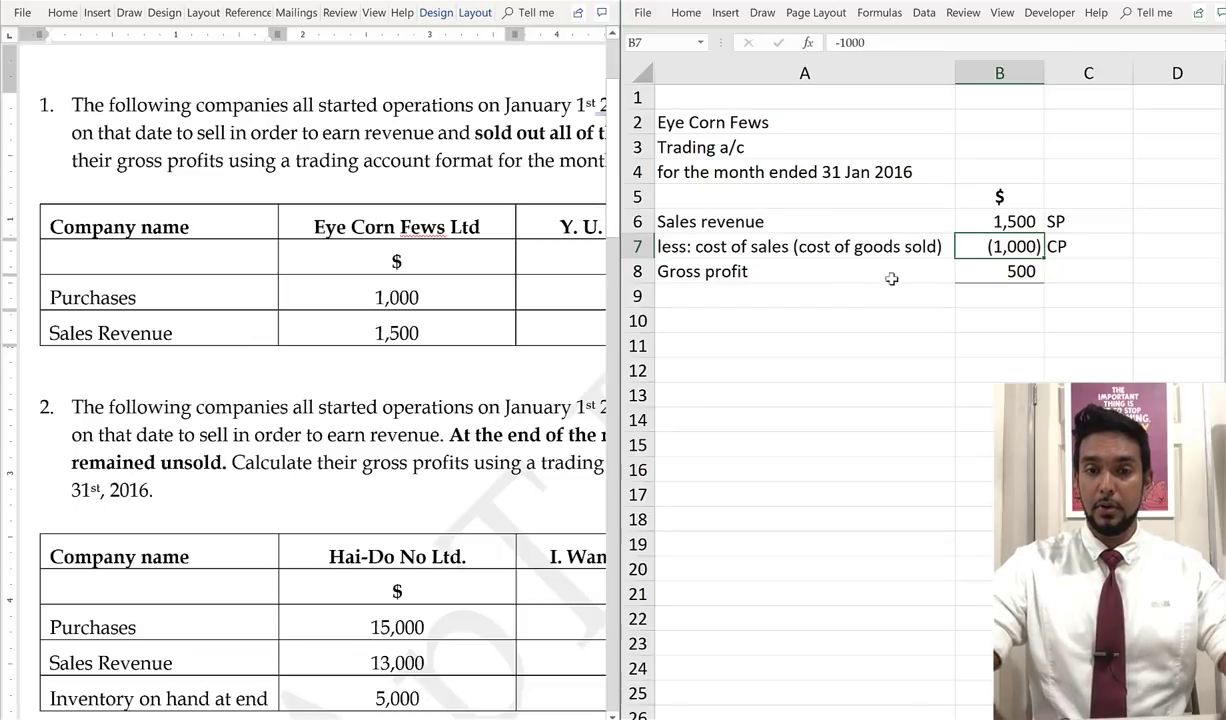
left_click(802, 223)
left_click_drag(802, 223, 977, 221)
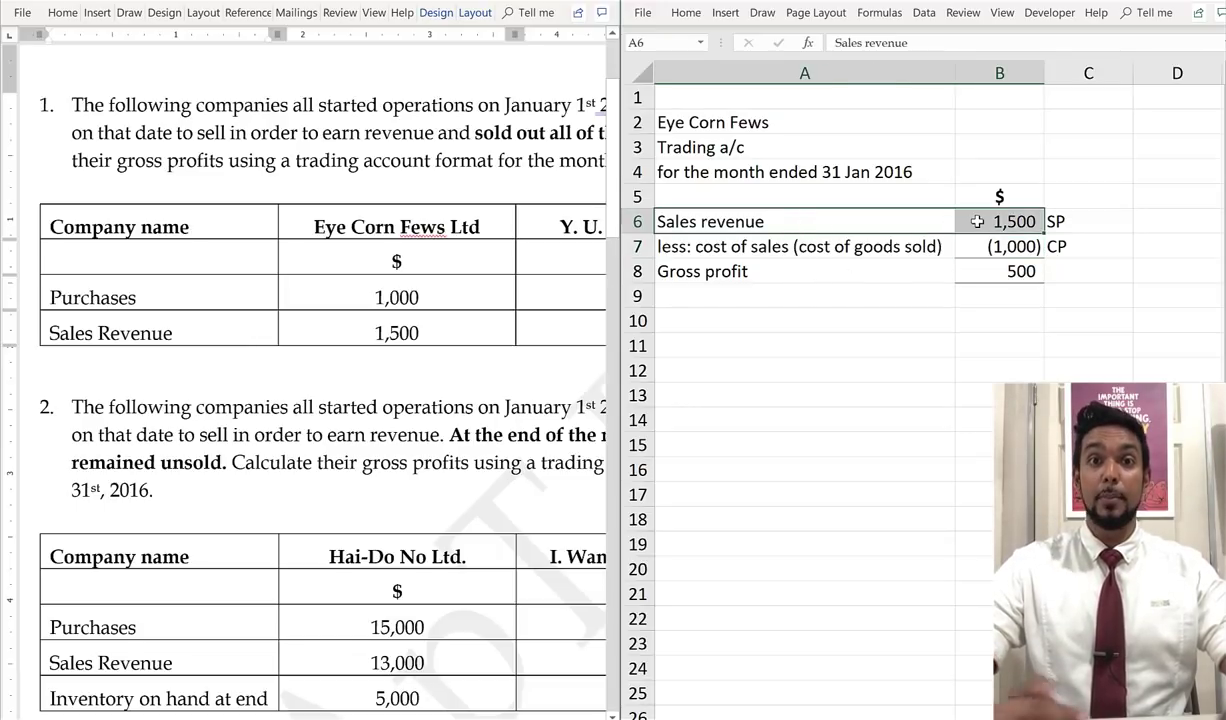
left_click(978, 247)
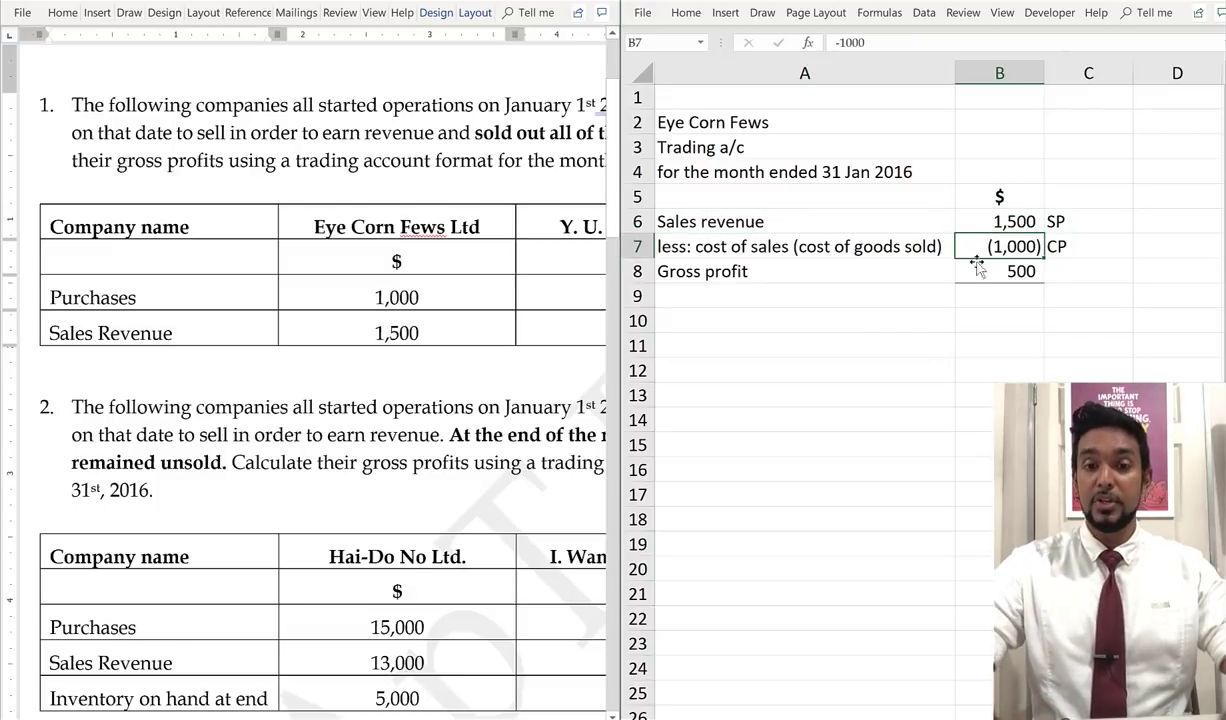
left_click_drag(876, 271, 978, 271)
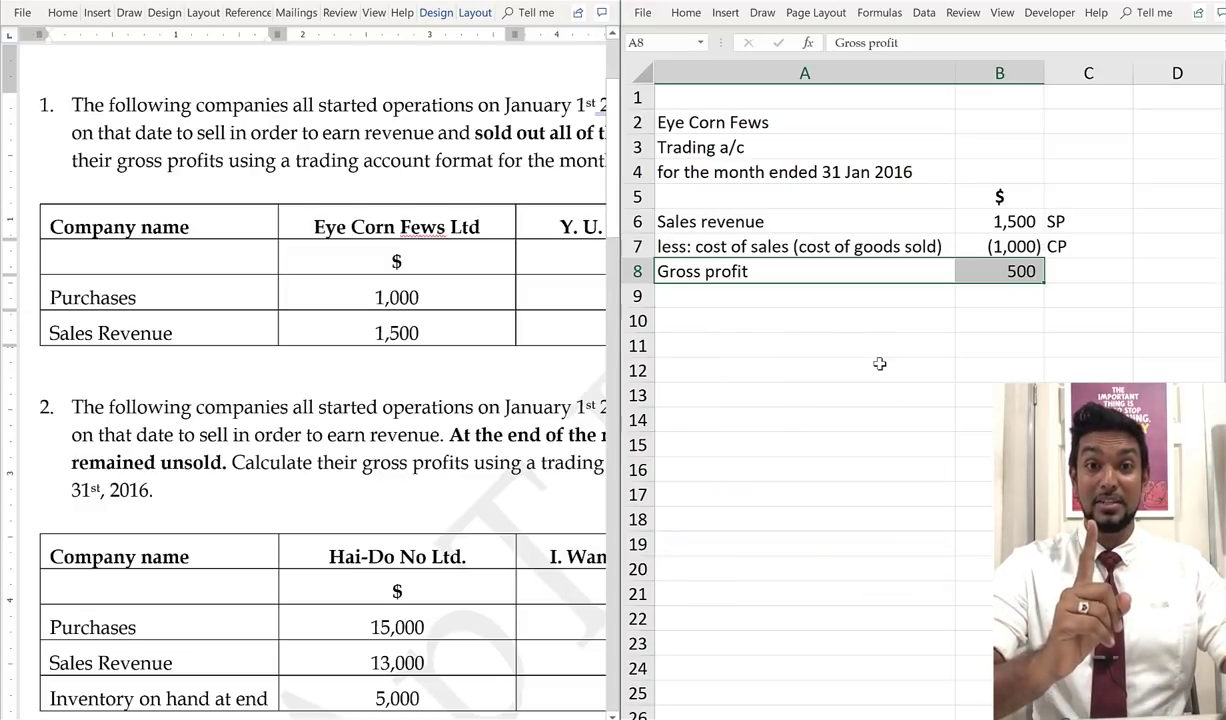
left_click_drag(800, 221, 1082, 271)
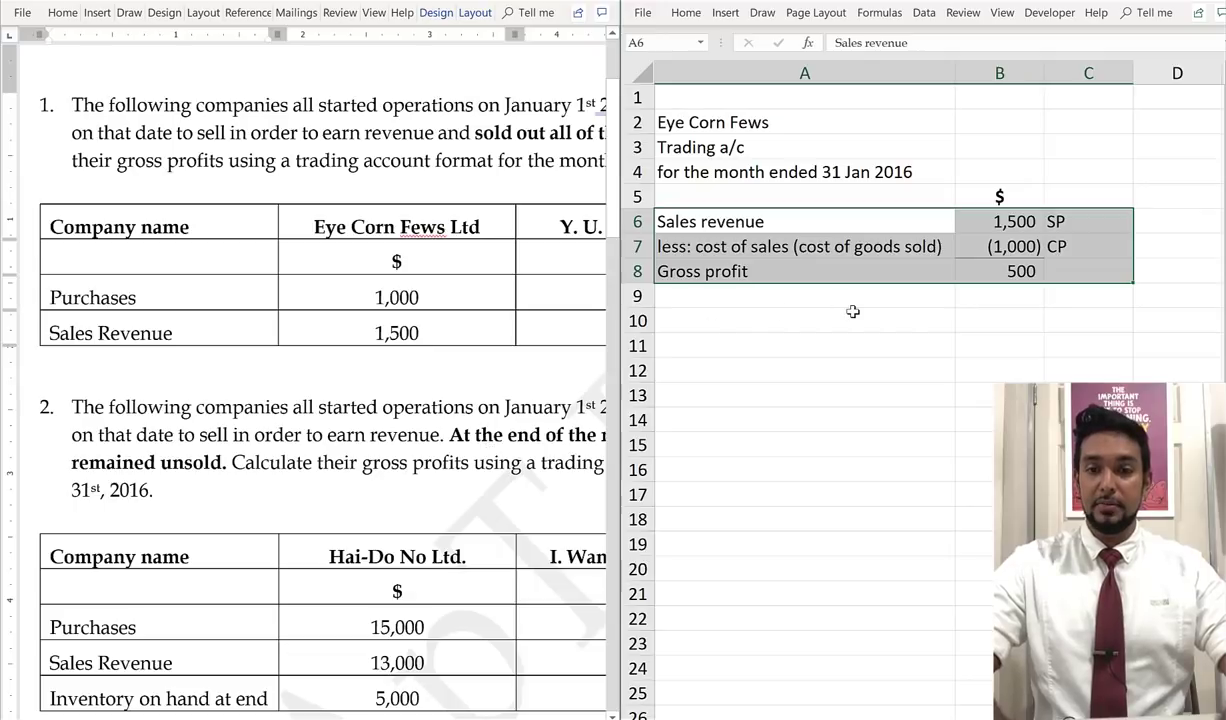
left_click(812, 316)
left_click_drag(762, 140, 1024, 268)
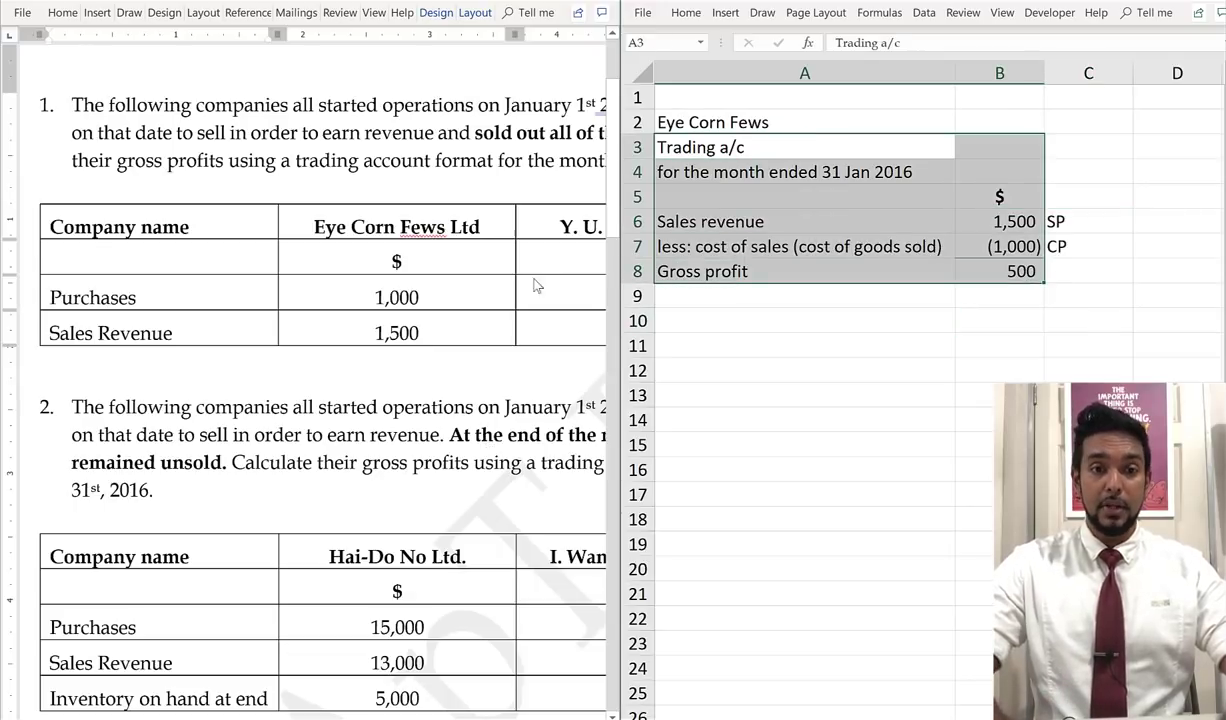
Switch to the Word document and review question 1's sold-out condition, question 2's unsold-stock condition and the Hai-Do No Ltd. figures
left_click_drag(490, 330, 80, 333)
key("super+Up")
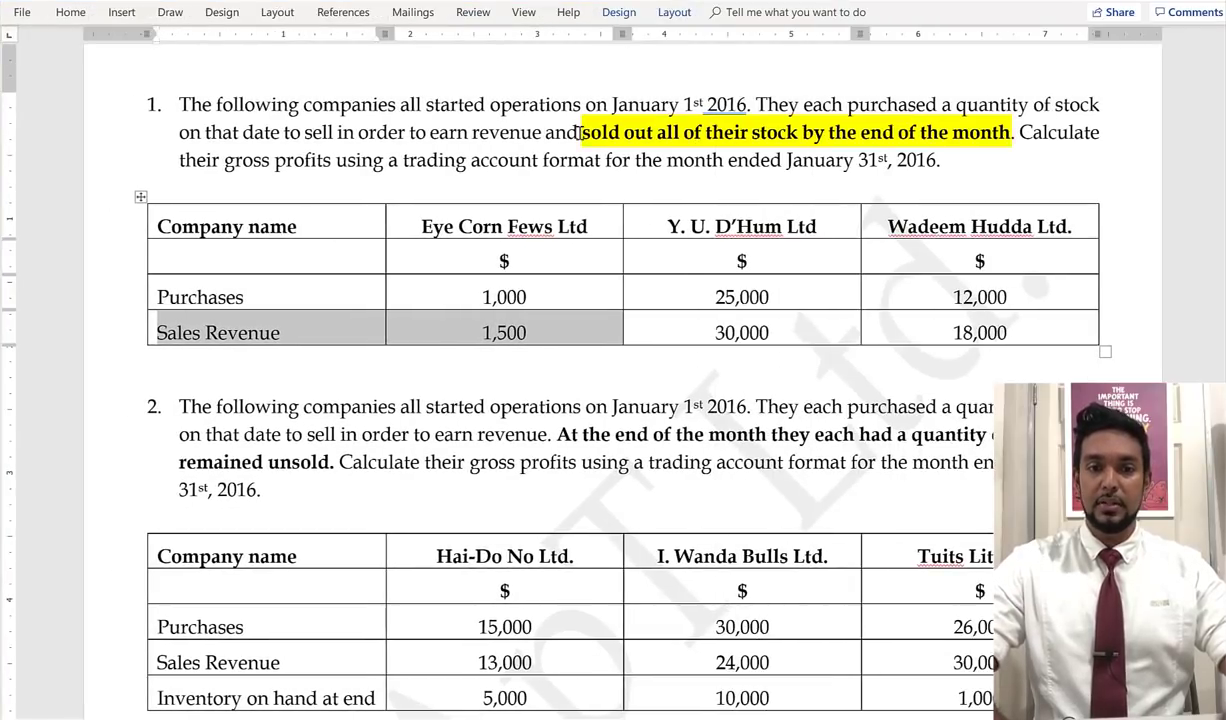
left_click_drag(546, 133, 990, 146)
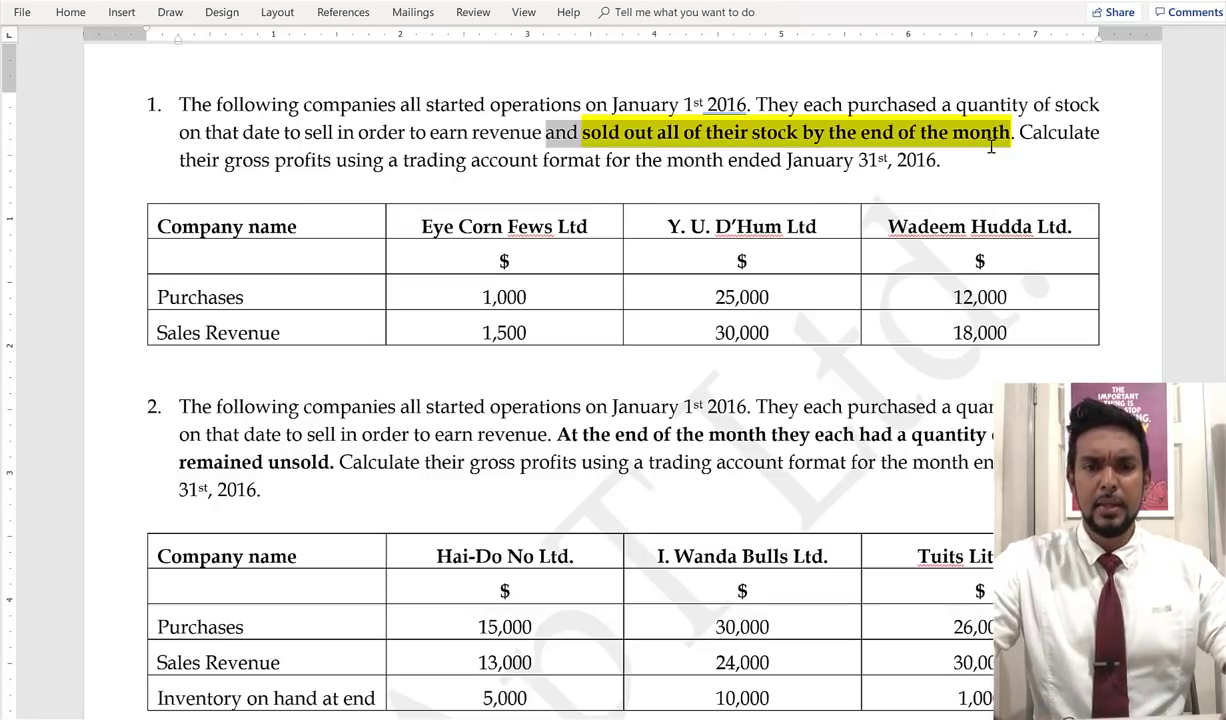
scroll(658, 307, "down", 3)
scroll(658, 307, "down", 2)
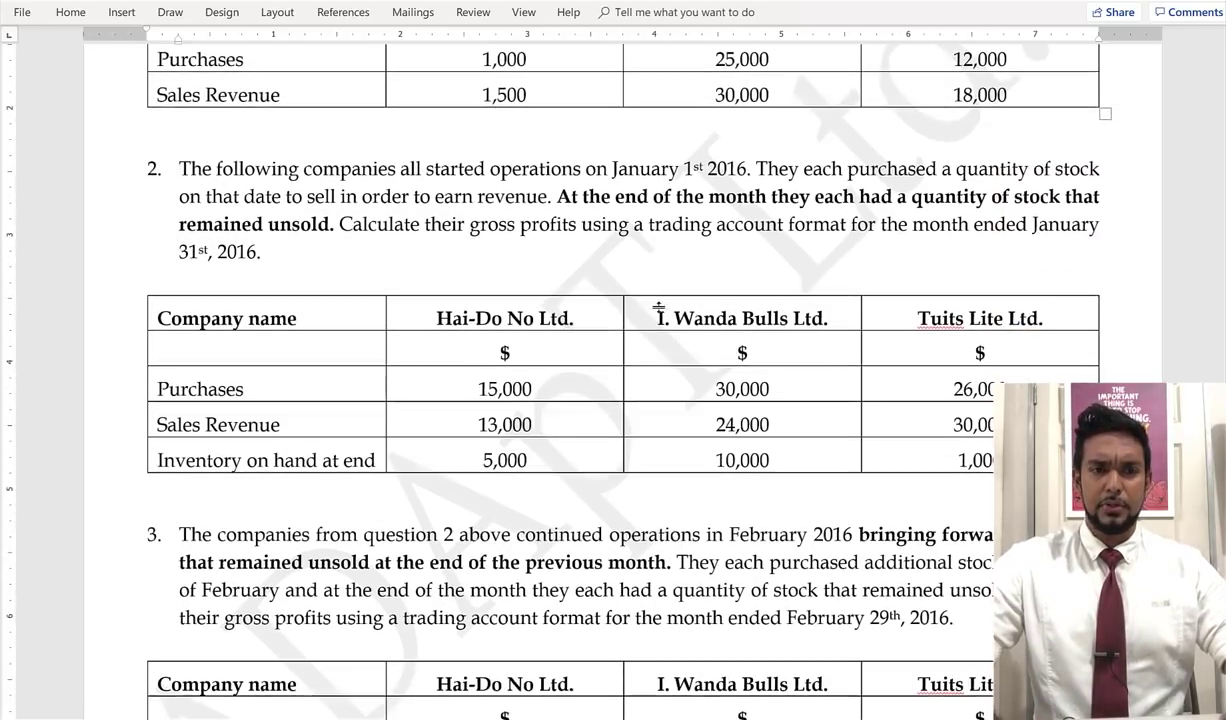
mouse_move(203, 89)
left_mouse_down()
mouse_move(1060, 88)
mouse_move(525, 113)
mouse_move(683, 86)
left_mouse_up()
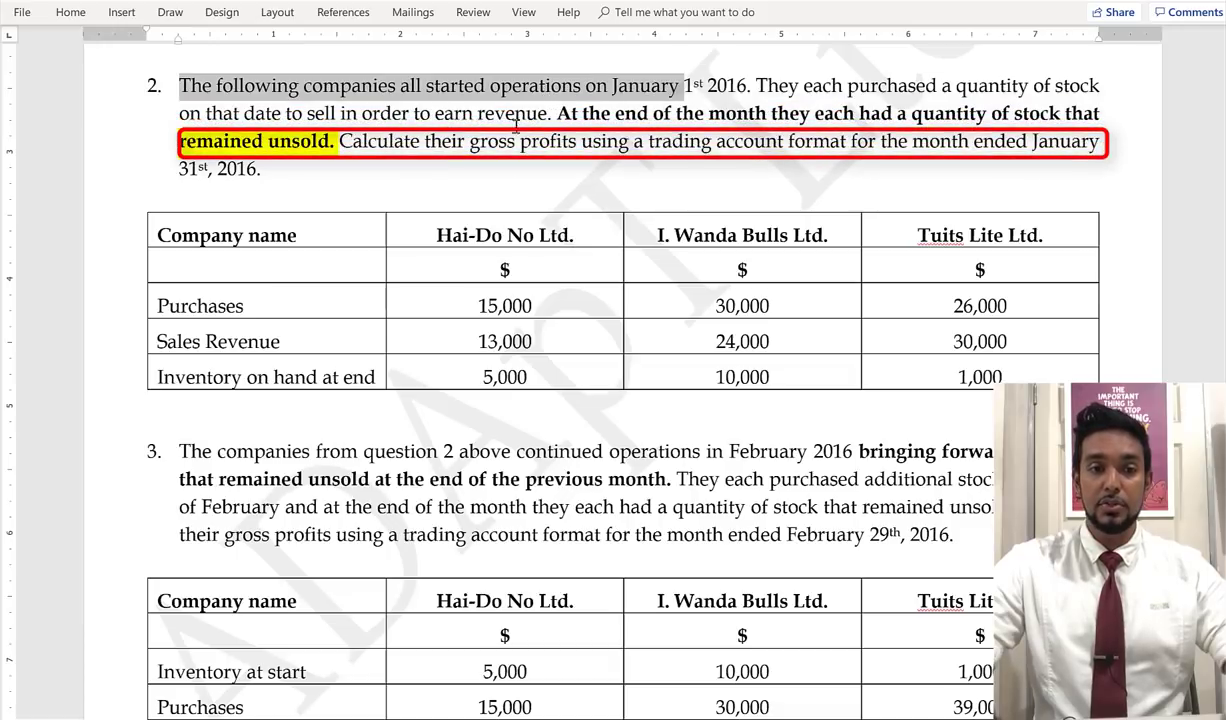
left_click_drag(555, 113, 337, 143)
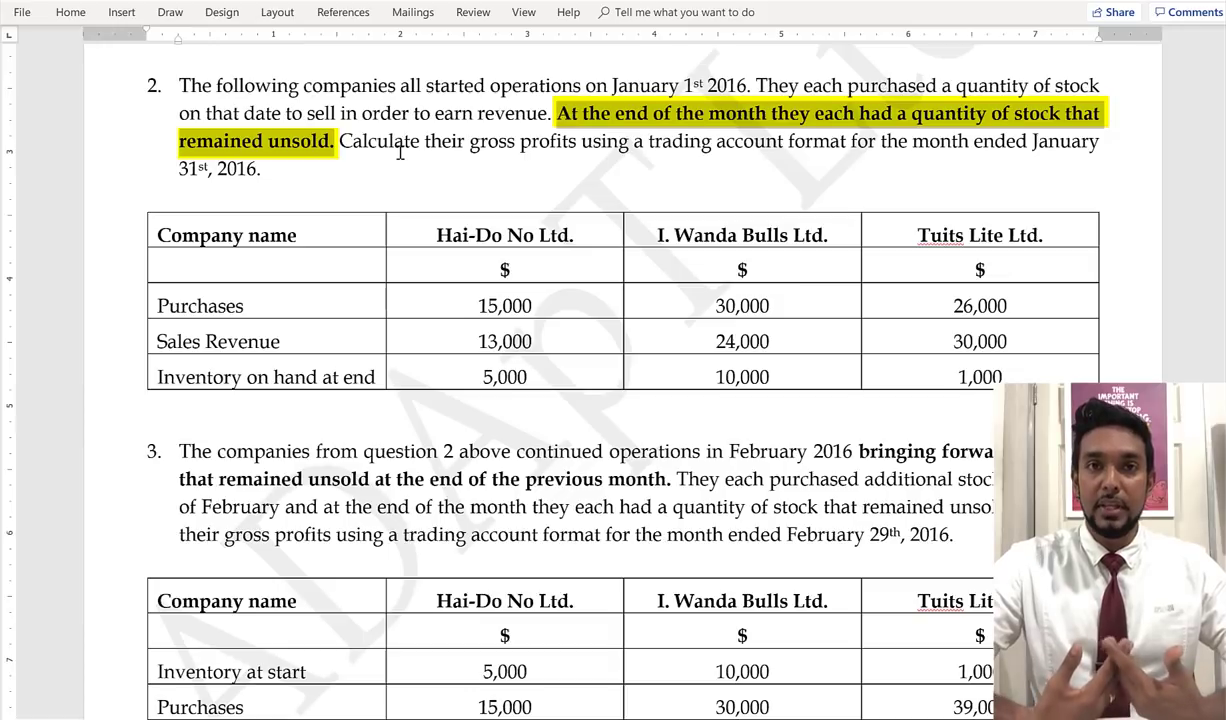
key("ctrl+z")
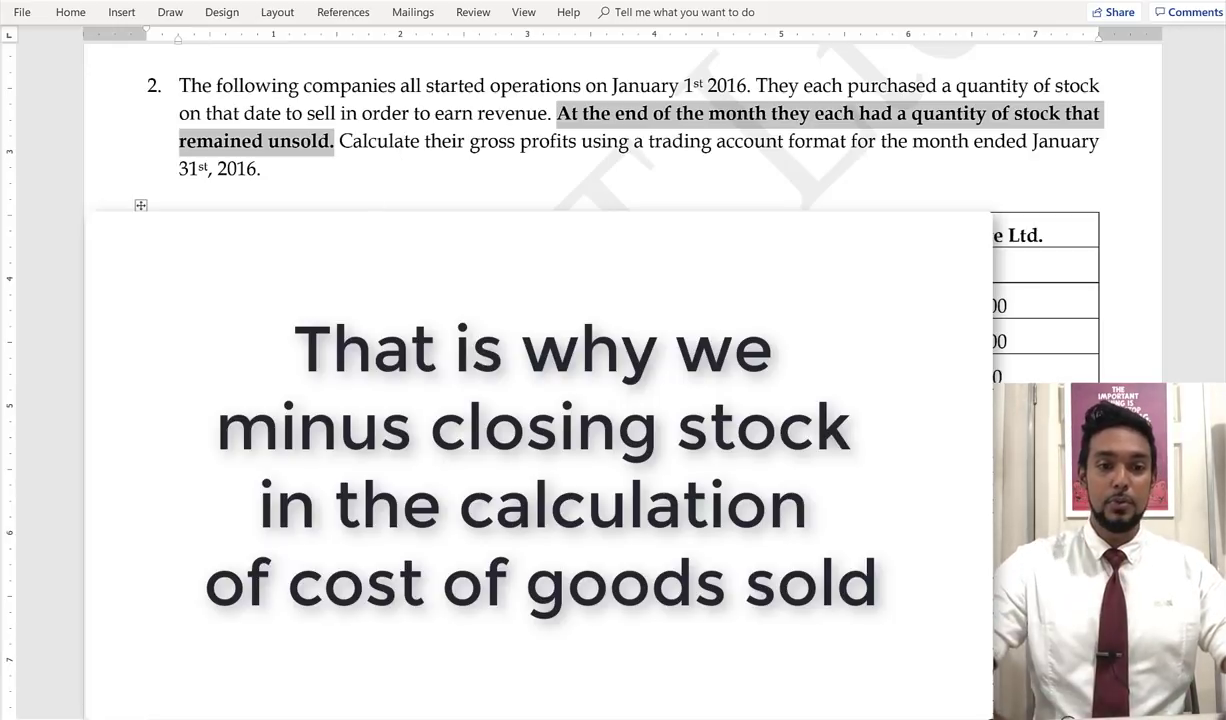
left_click_drag(505, 240, 515, 380)
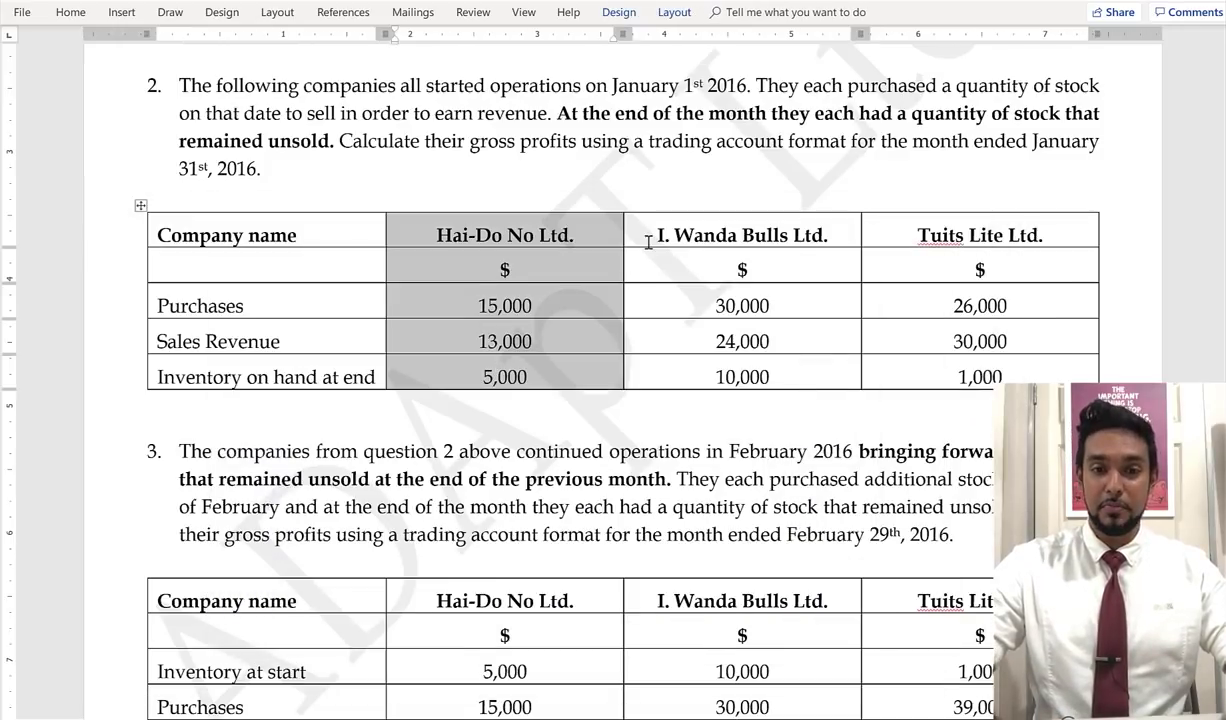
left_click_drag(679, 225, 1035, 236)
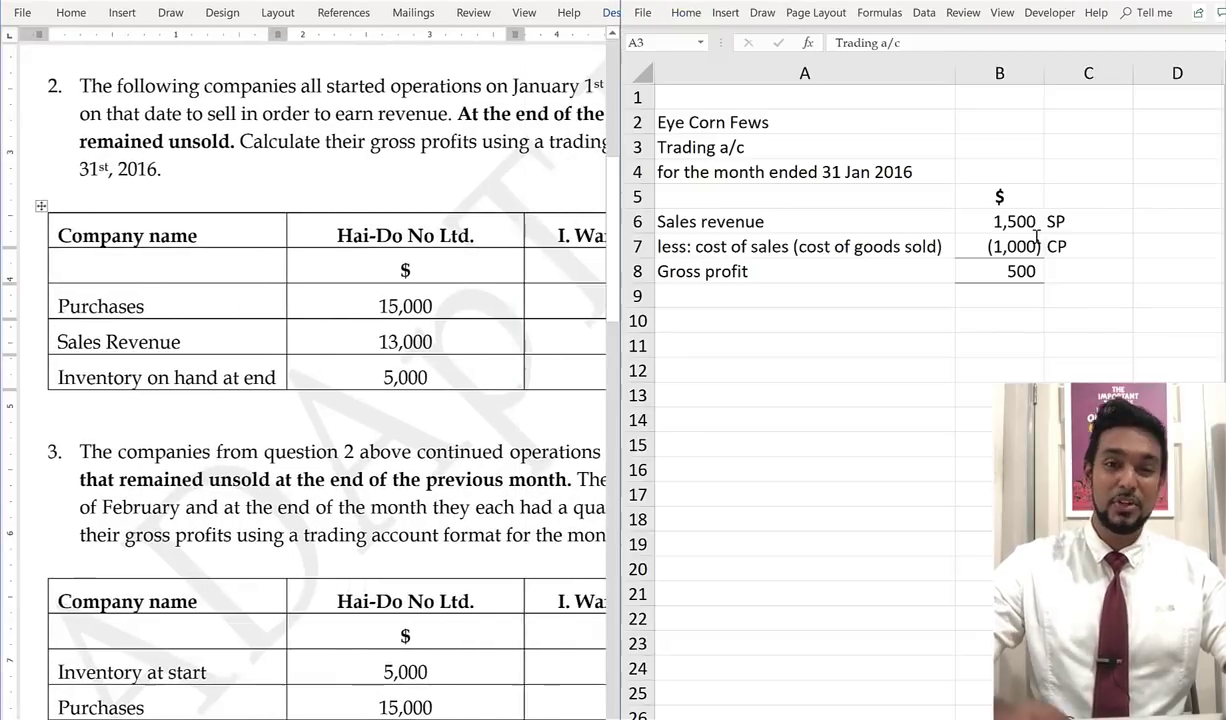
Return to the Excel workbook, go to the next blank sheet and enter the company name "Hai-Do No Ltd" in A2
key("ctrl+shift+End")
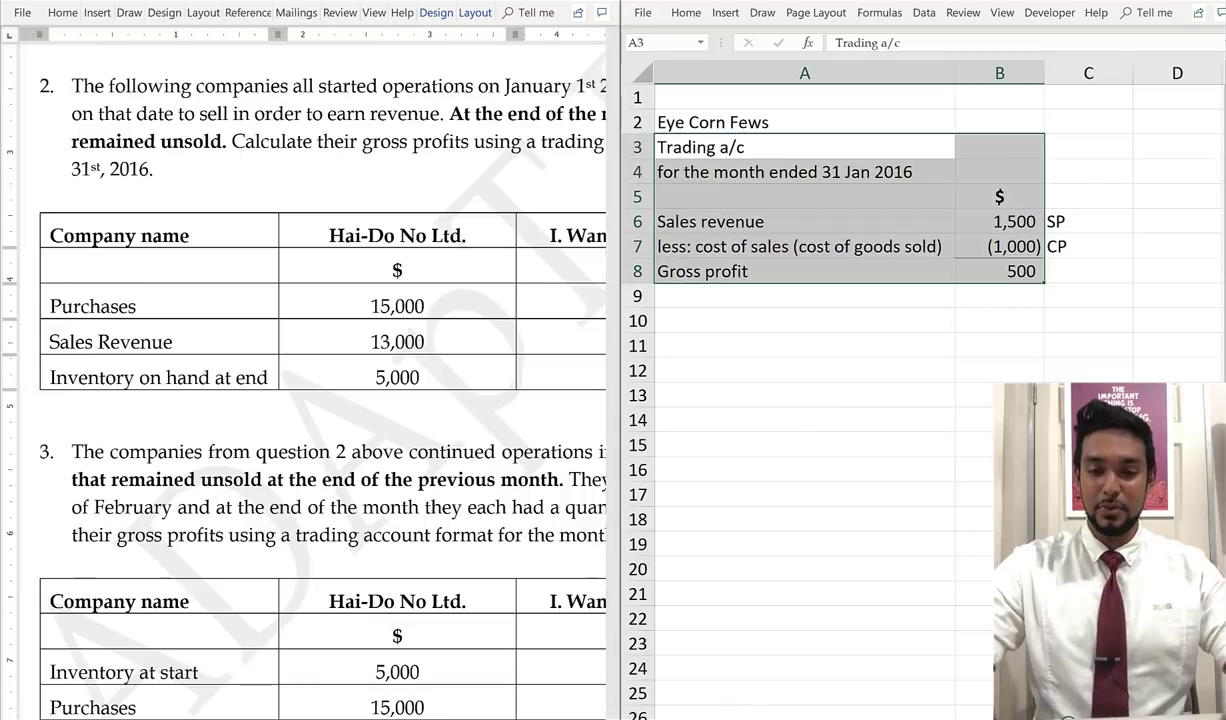
key("ctrl+Page_Down")
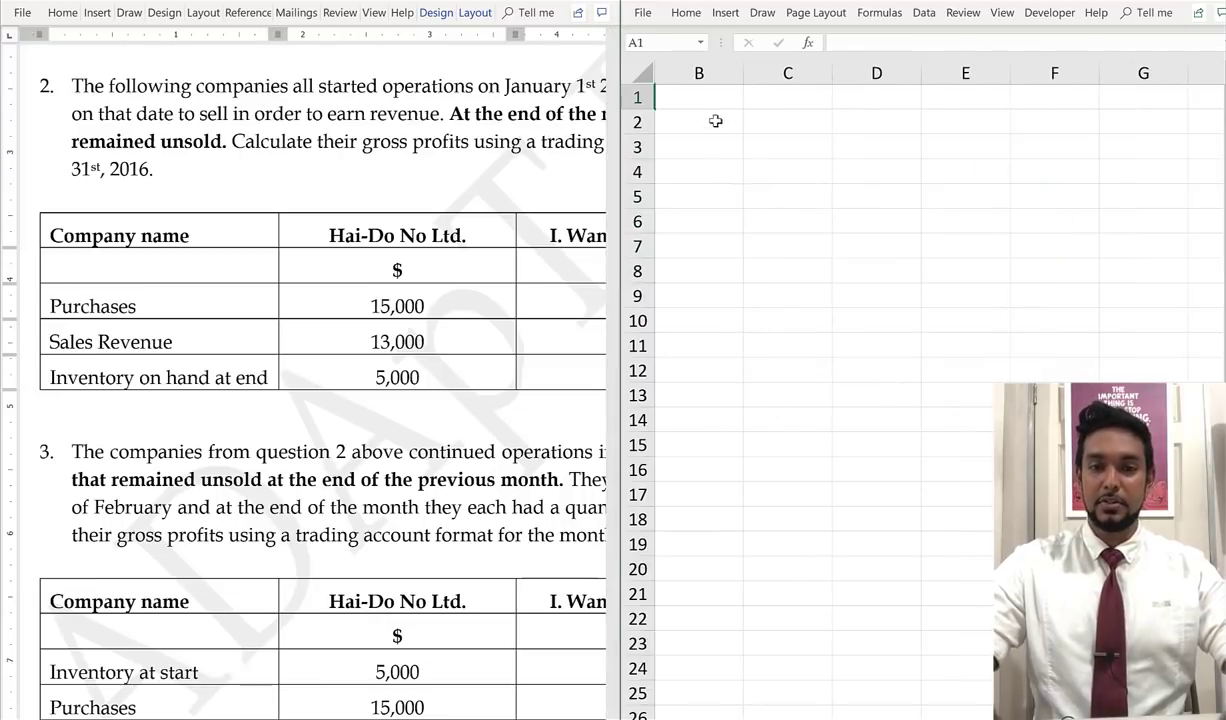
left_click(746, 194)
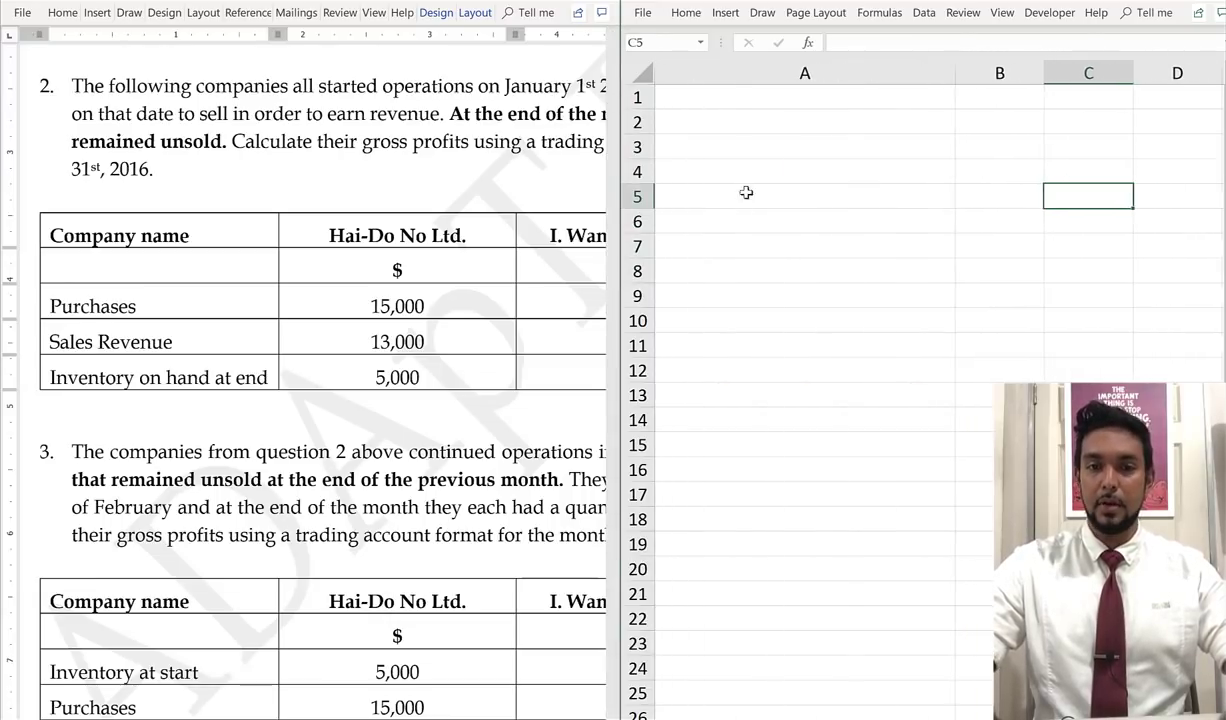
left_click(732, 116)
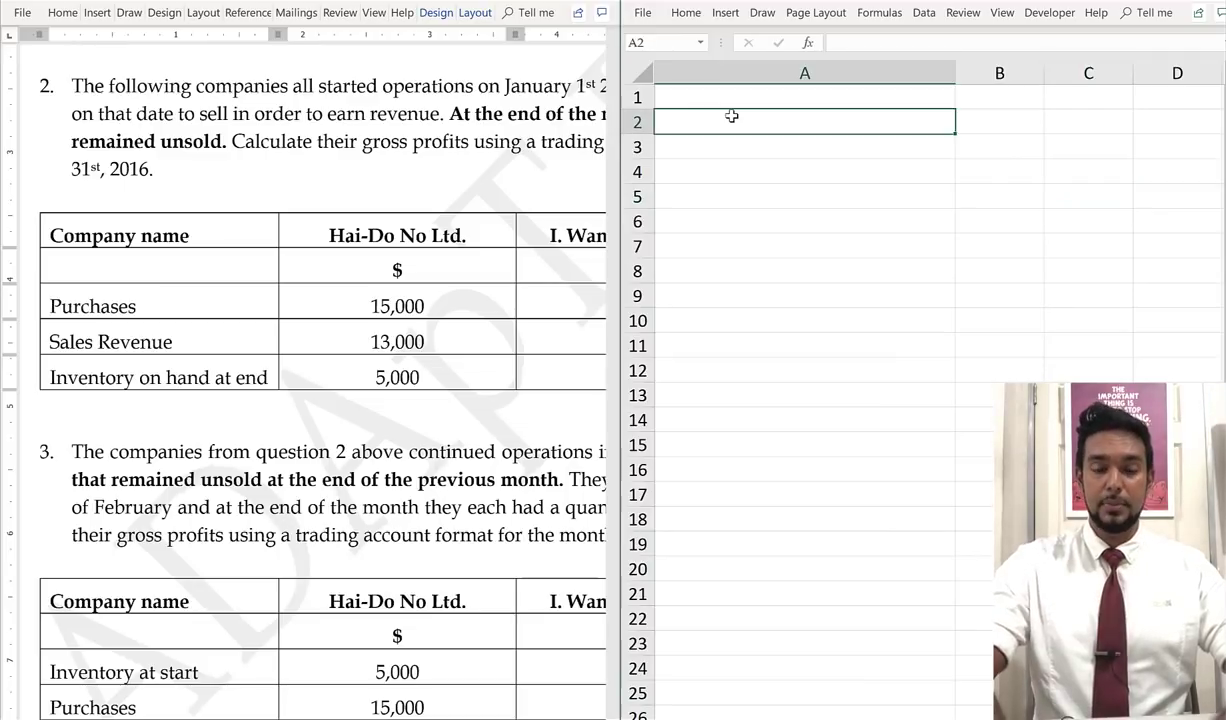
type("Hai F")
key("BackSpace")
key("BackSpace")
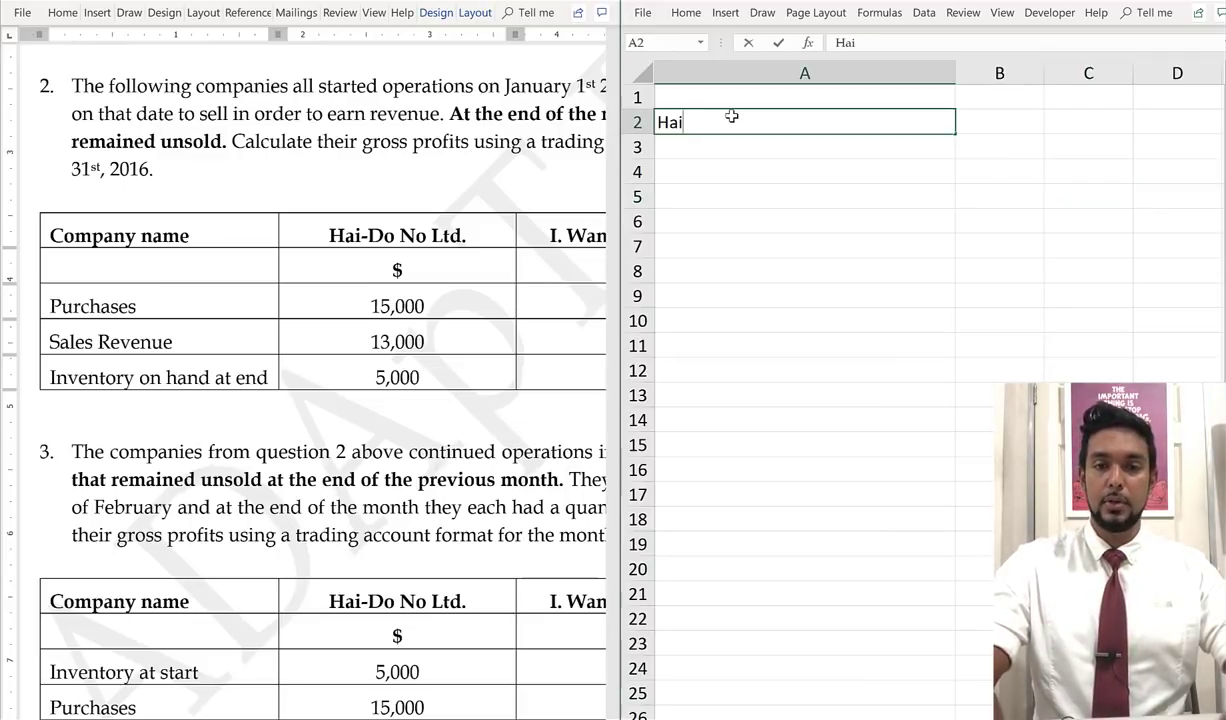
type("-do")
key("BackSpace")
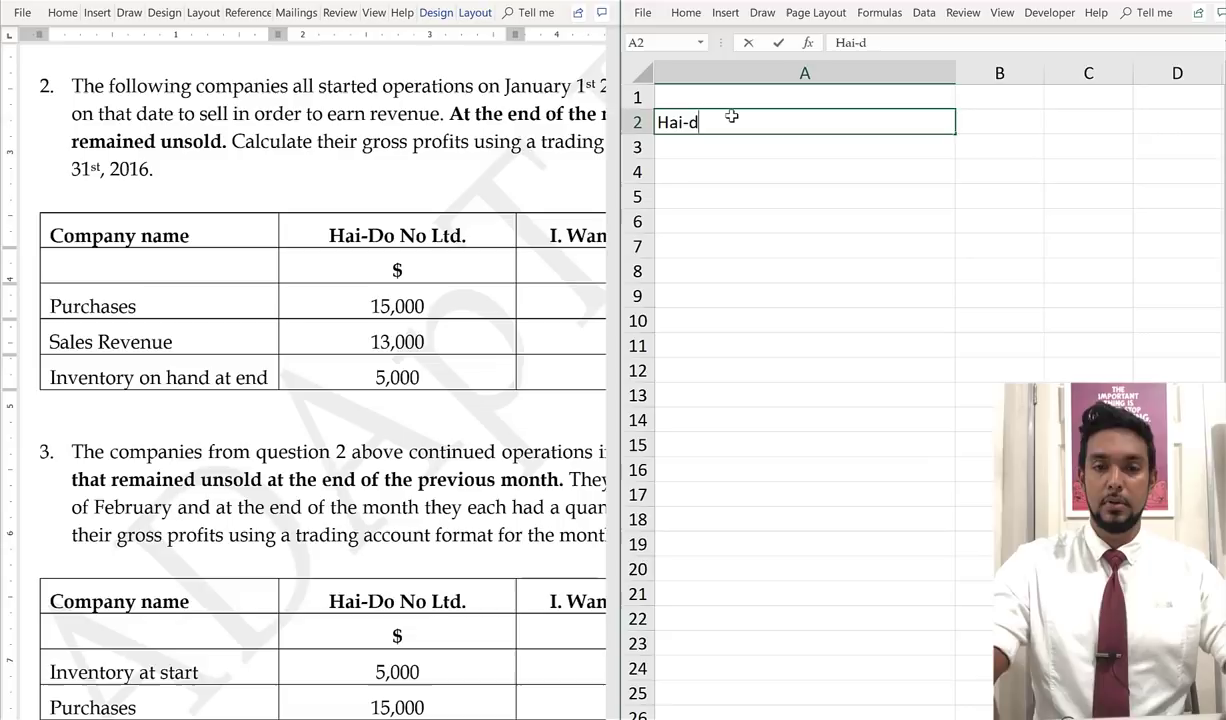
key("BackSpace")
type("Do ")
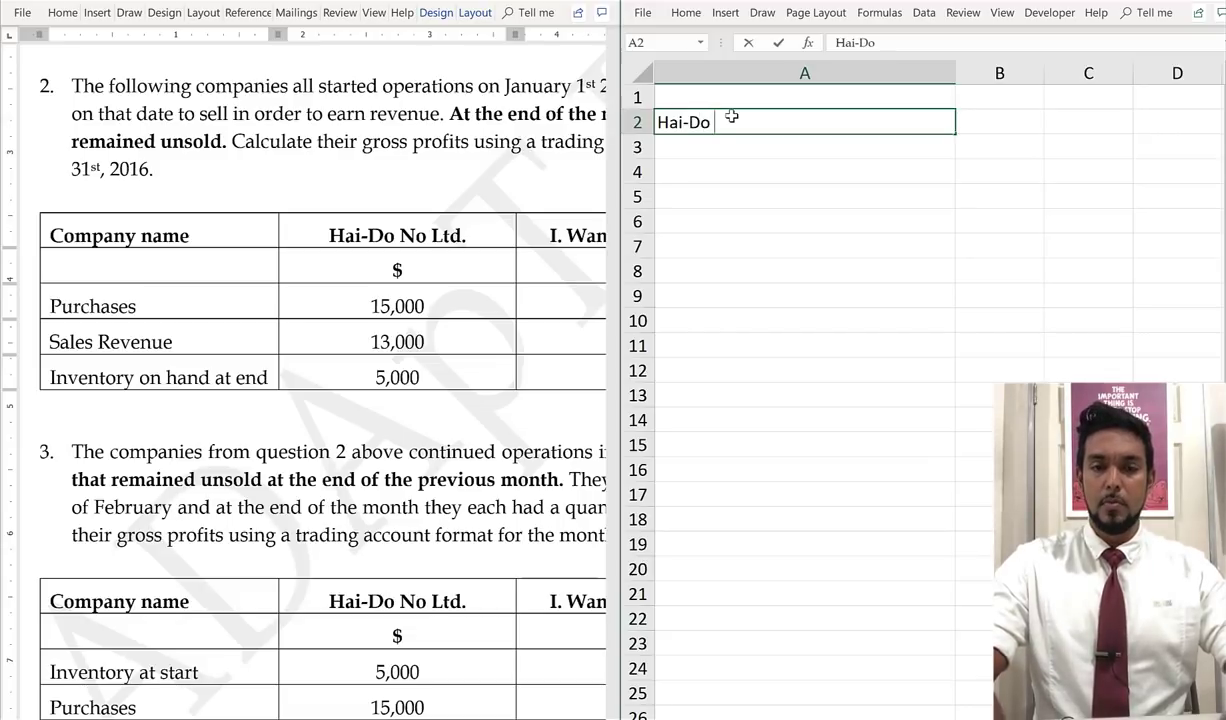
type("No Ltd")
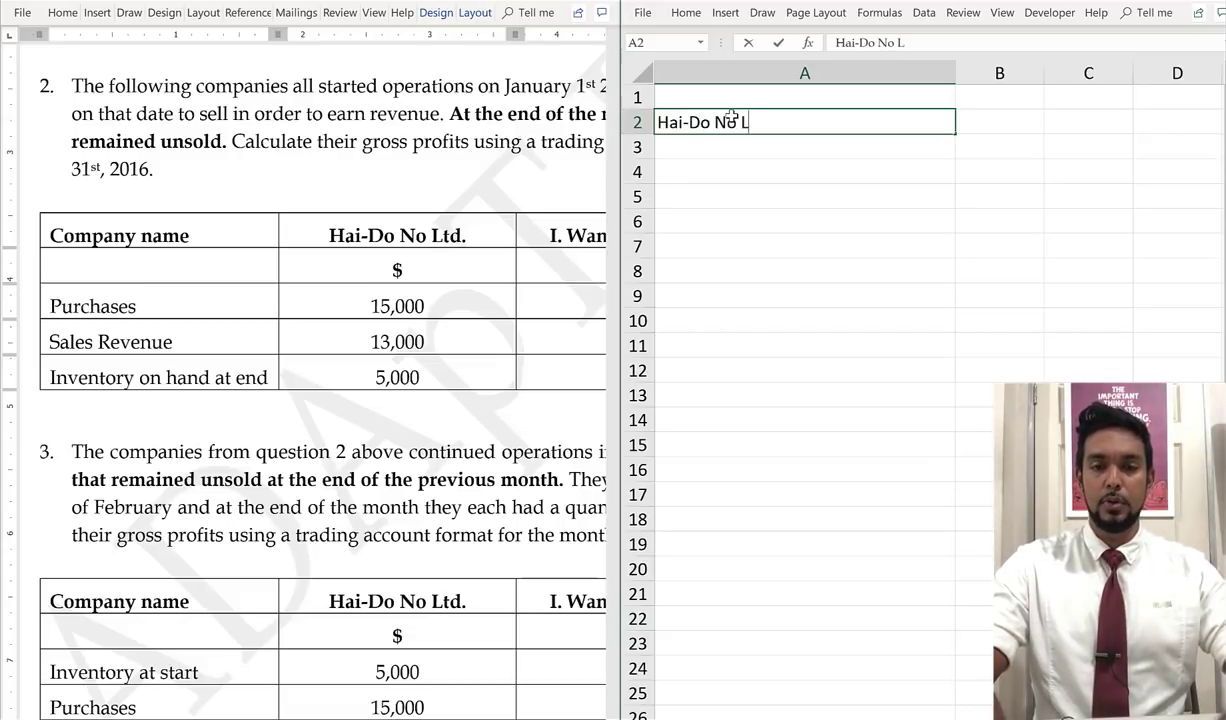
key("BackSpace")
key("BackSpace")
type("td.")
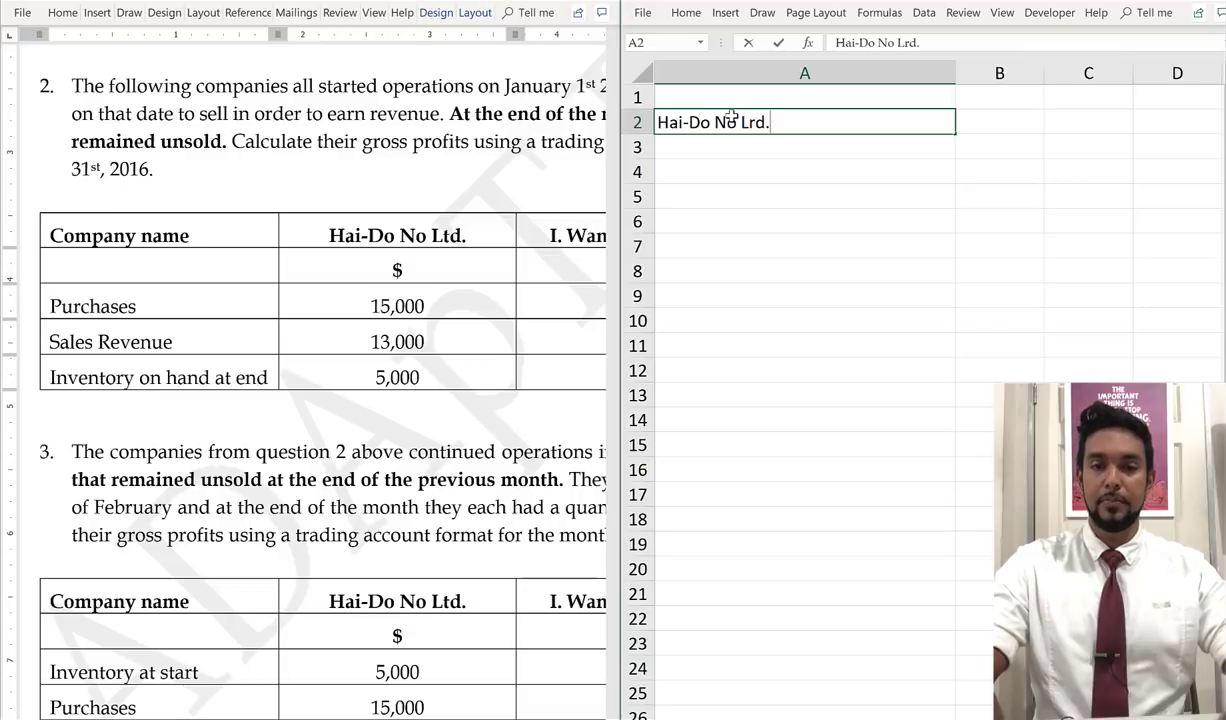
key("BackSpace")
key("BackSpace")
type("d")
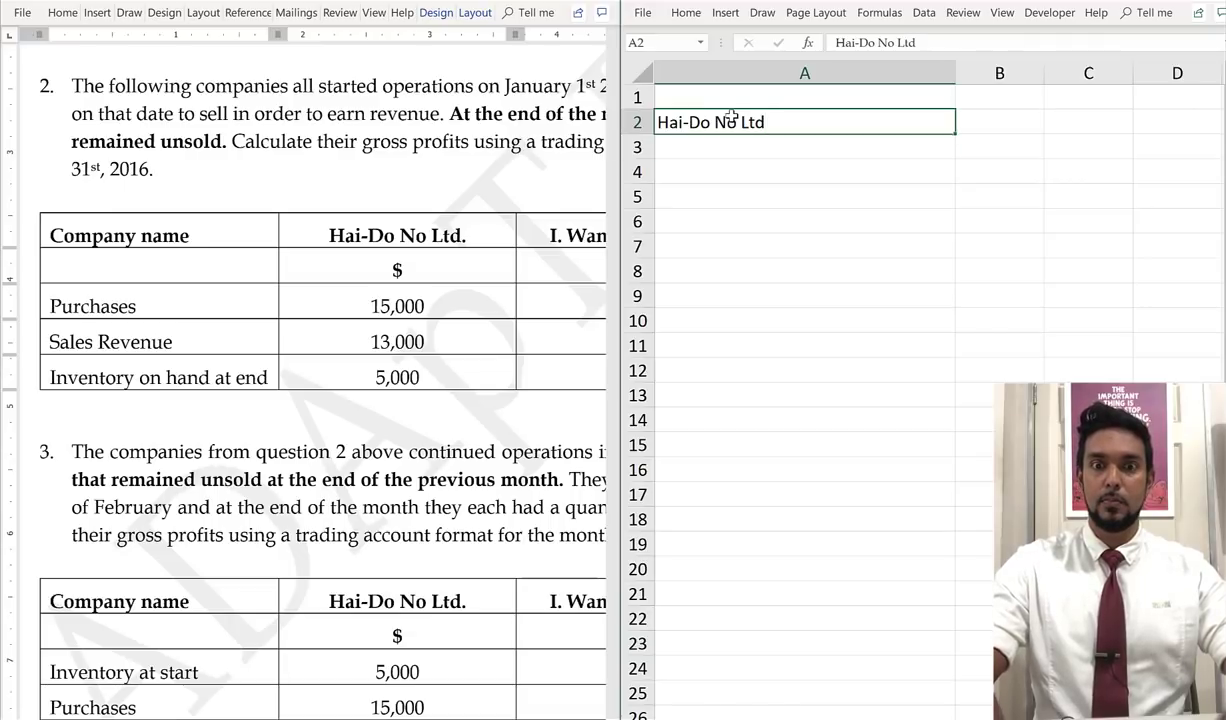
key("Return")
Complete the heading with "Trading a/c" in A3 and "for the month ended 31 Jan 2016" in A4
type("Trading a/c")
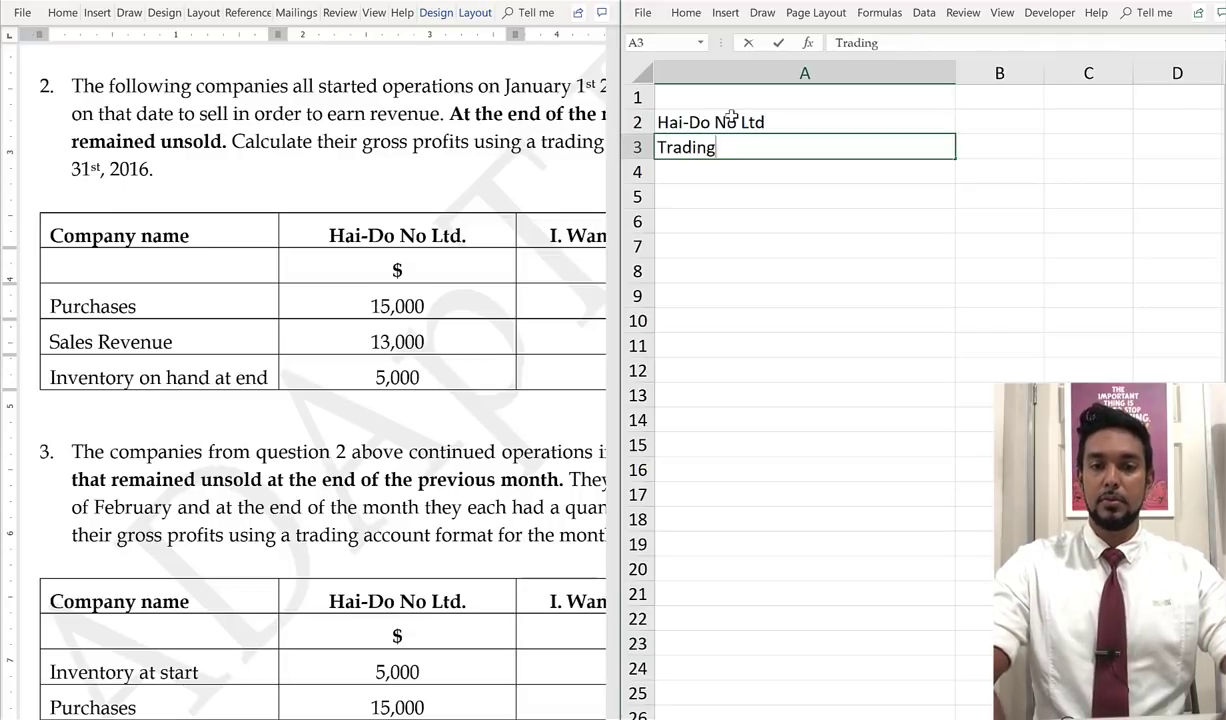
key("Return")
type("for th em")
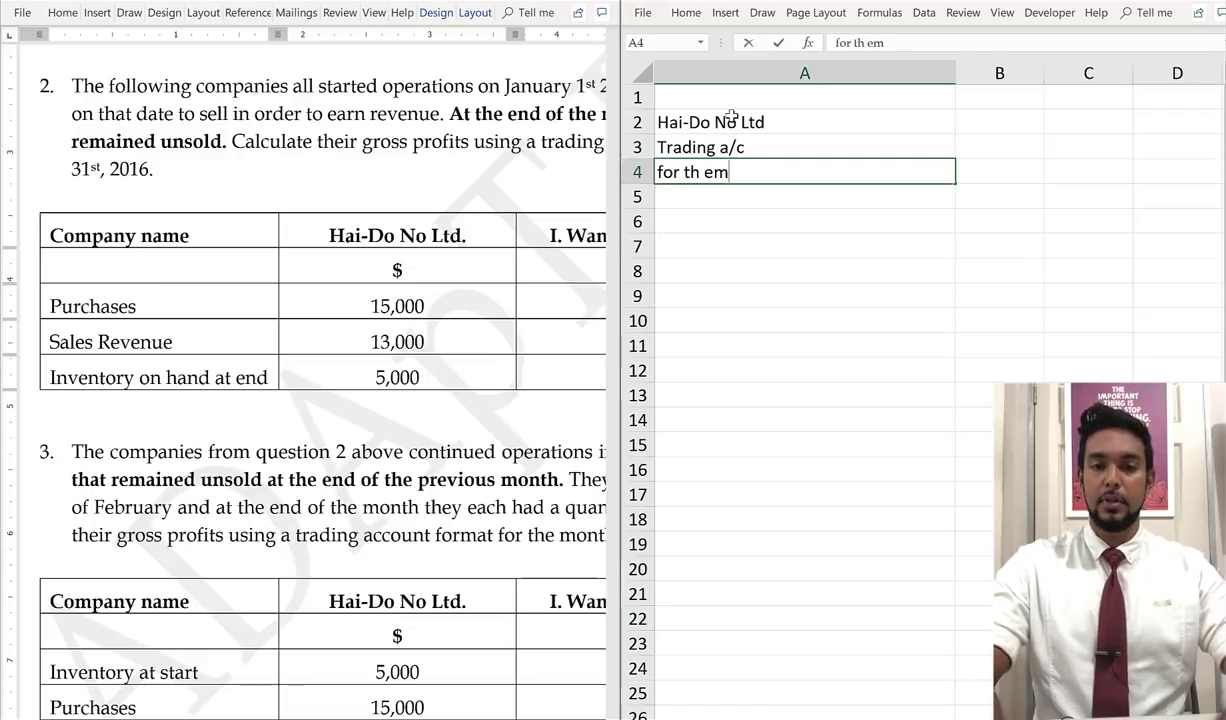
key("BackSpace")
key("BackSpace")
key("BackSpace")
type("e mpn")
key("BackSpace")
key("BackSpace")
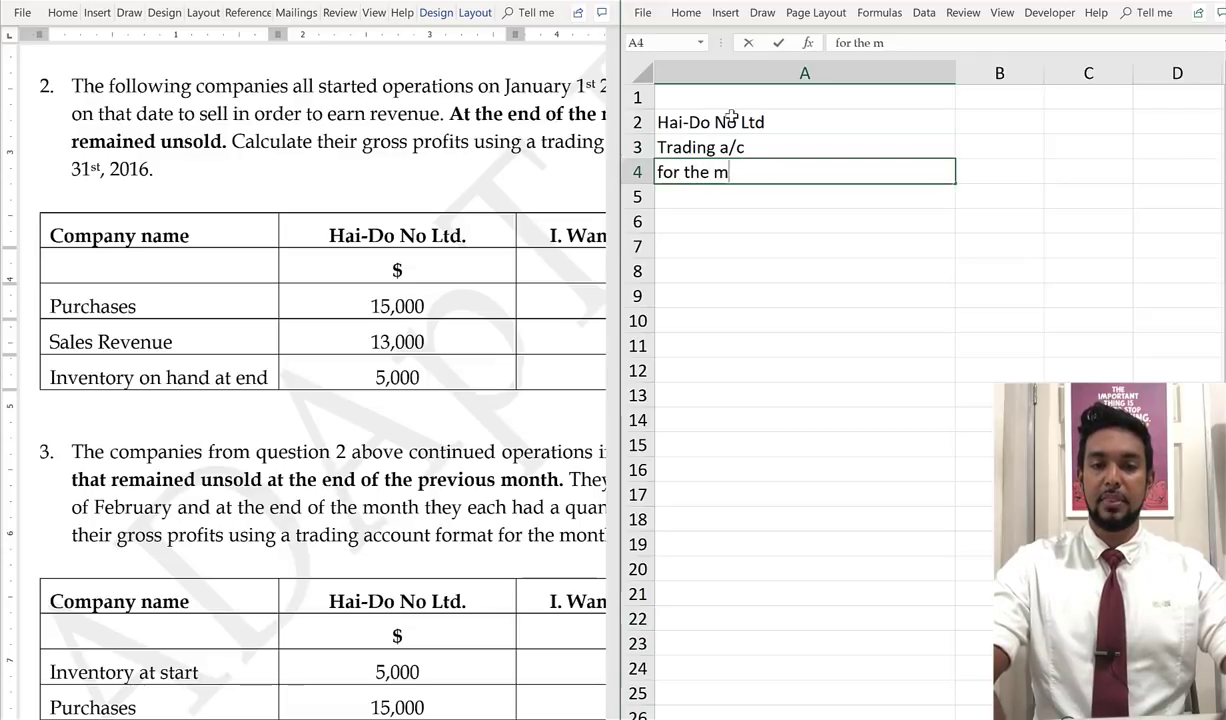
type("onth ended 3")
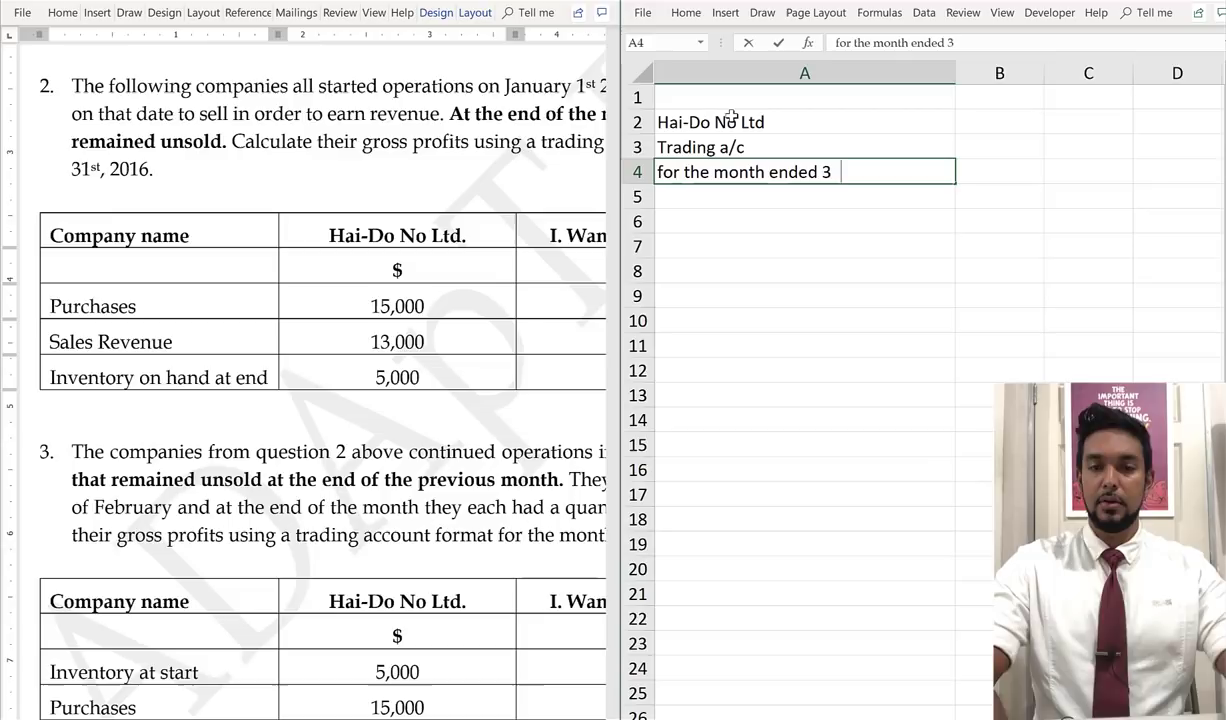
type("1 Jan 2016")
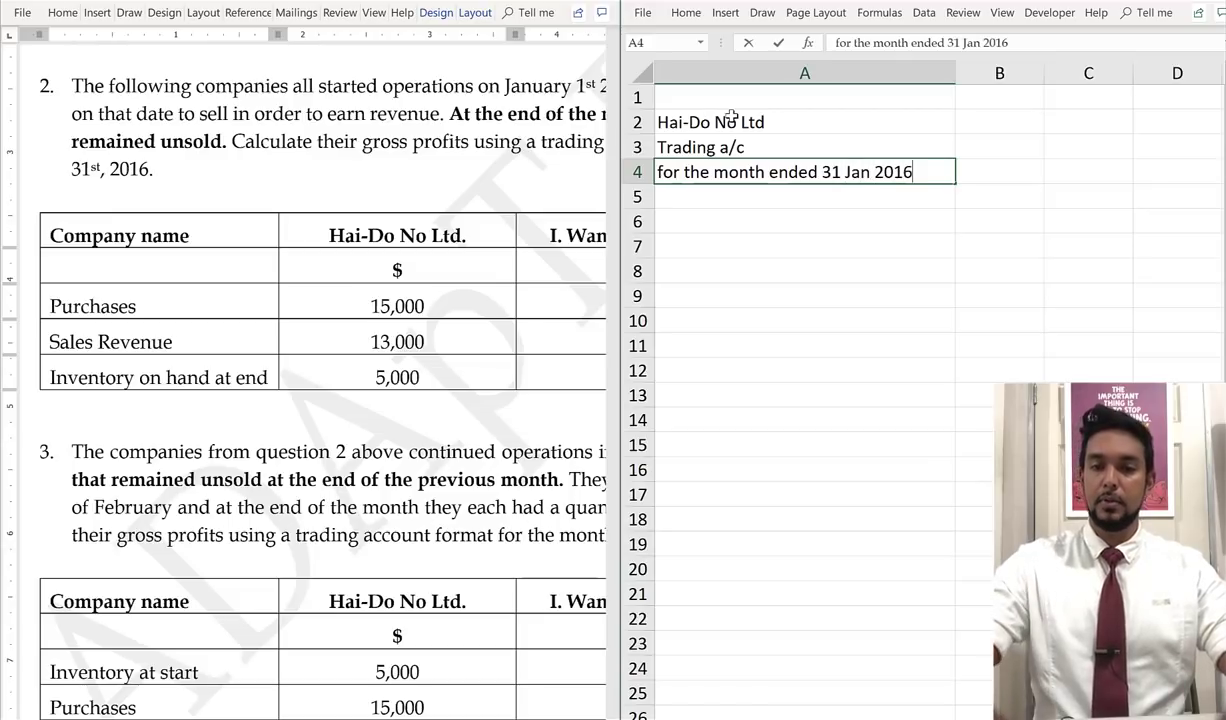
Enter "$" in B5 as the heading of the amount column
key("Tab")
key("Down")
type("$")
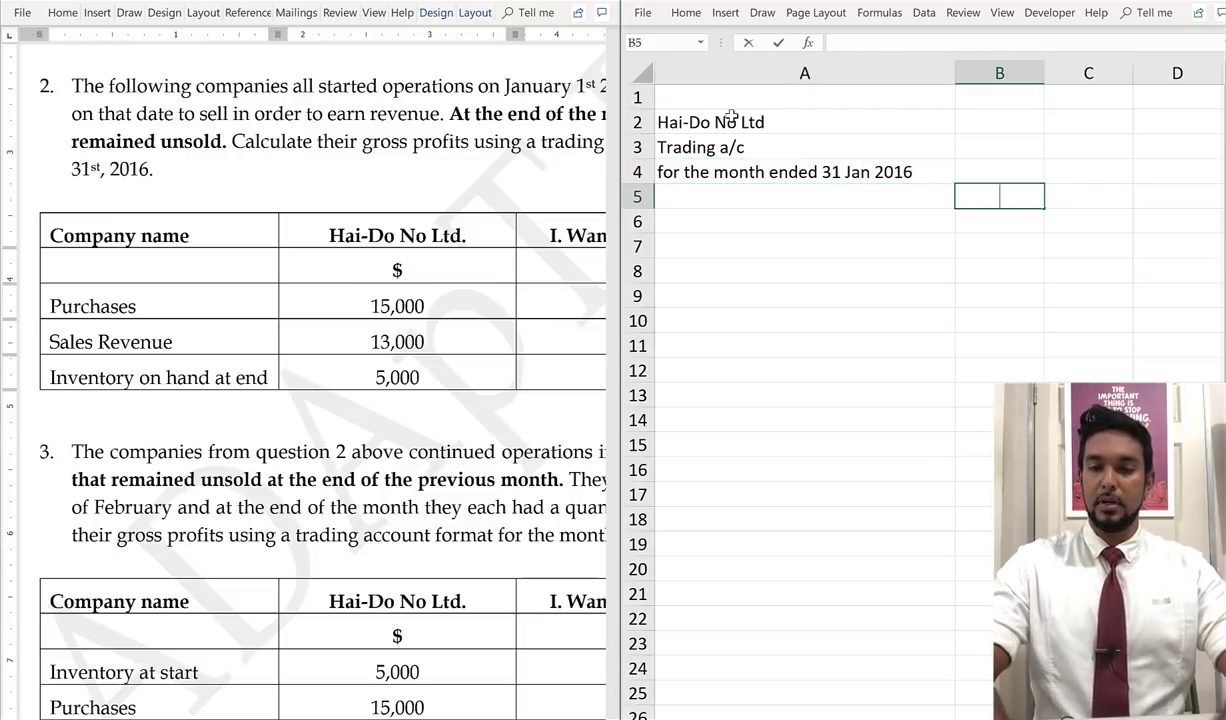
key("Return")
key("Menu")
key("Escape")
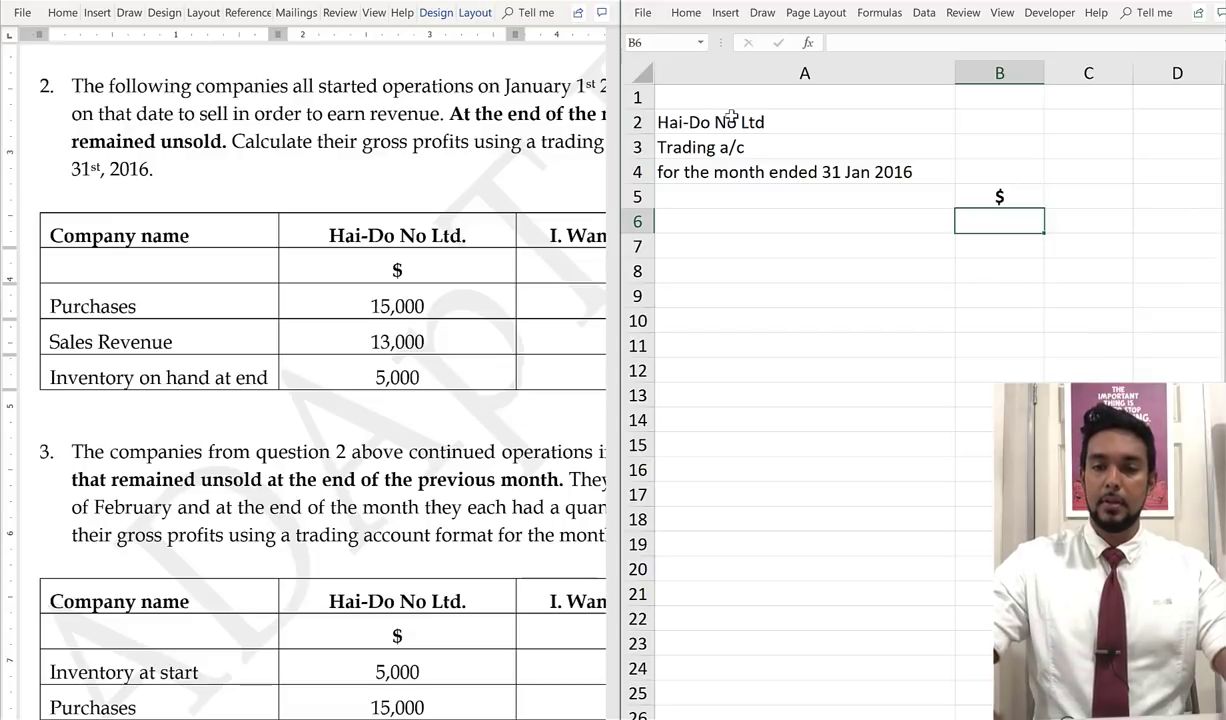
Enter the label "Sales revenue" in A6 of the Hai-Do No Ltd trading account
key("Left")
key("F2")
type("Sar")
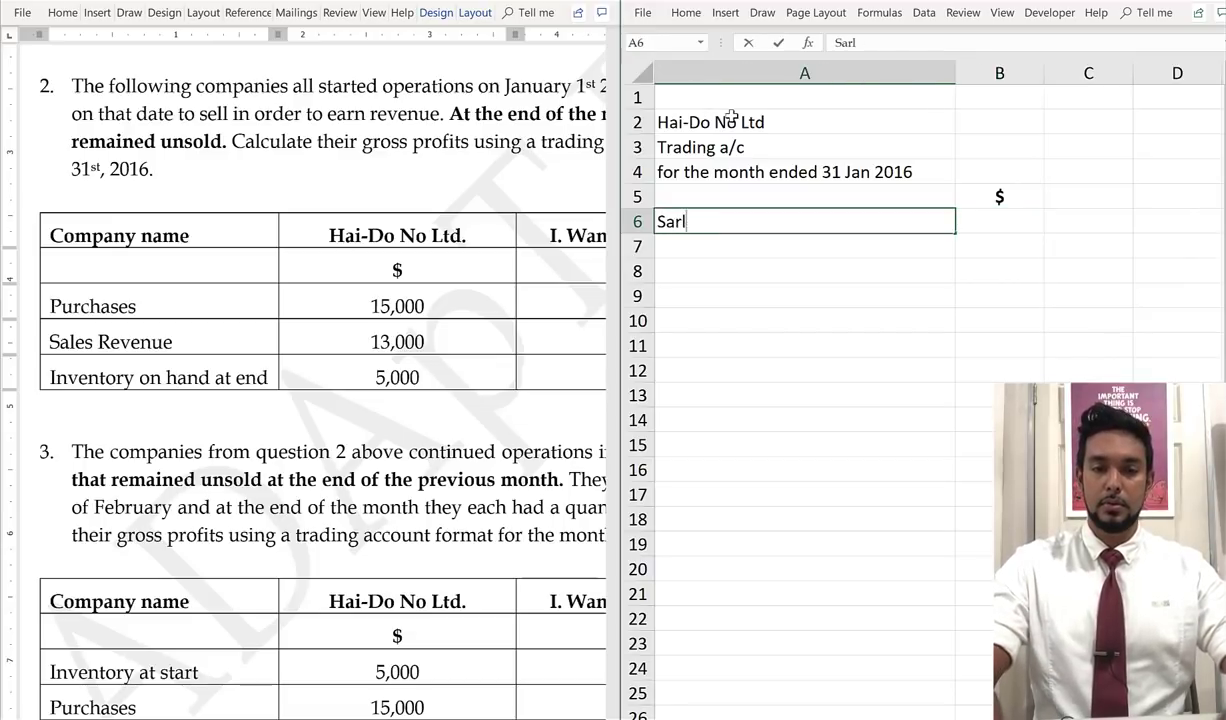
key("BackSpace")
type("les revenue")
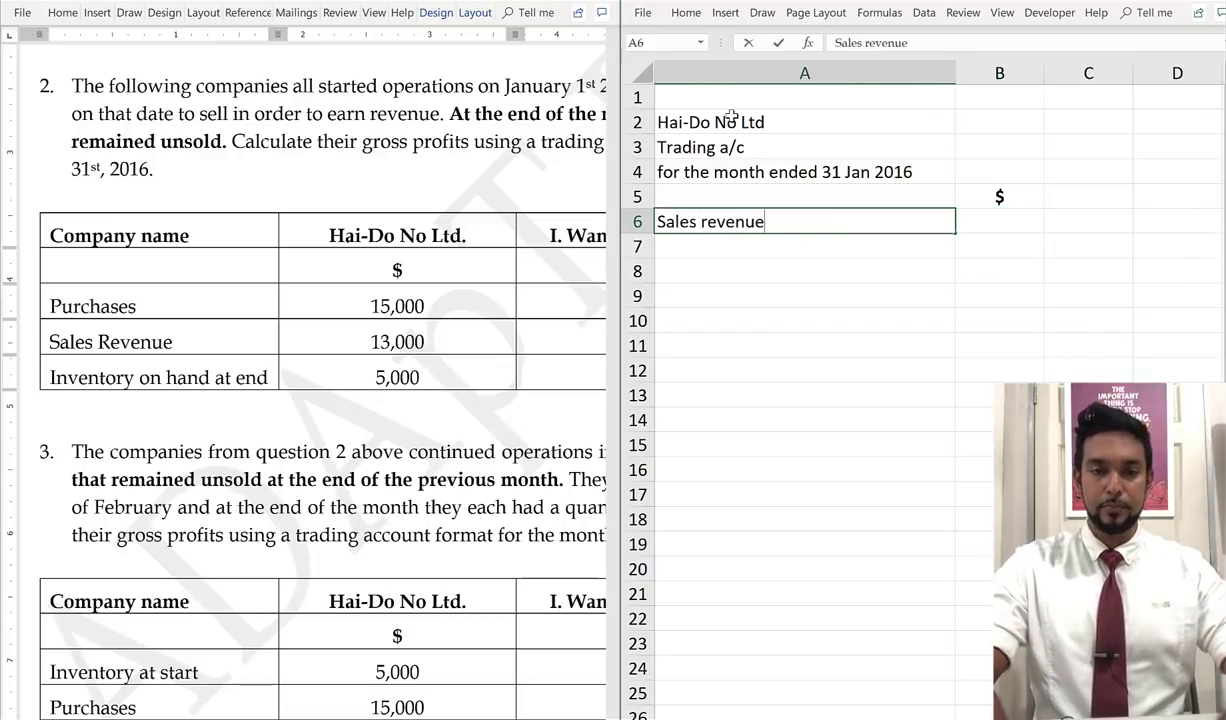
key("Tab")
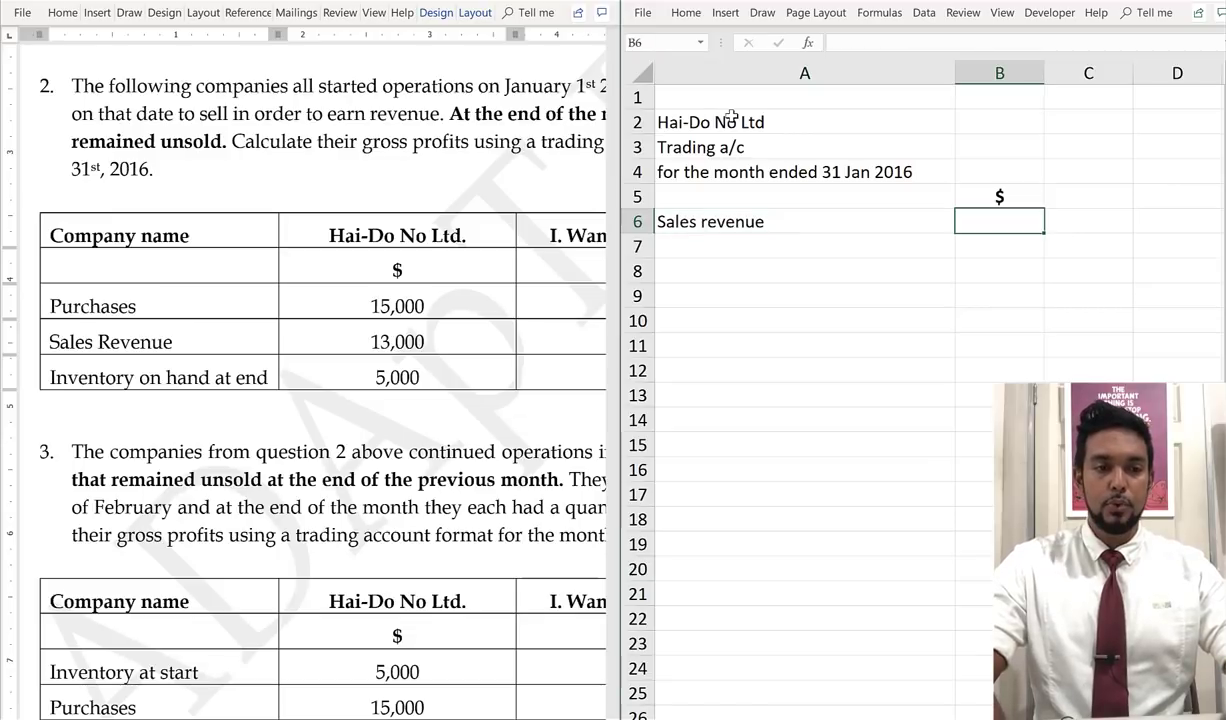
Examine Hai-Do No Ltd.'s purchases, sales revenue and inventory on hand at end in question 2 of the Word document
left_click(155, 305)
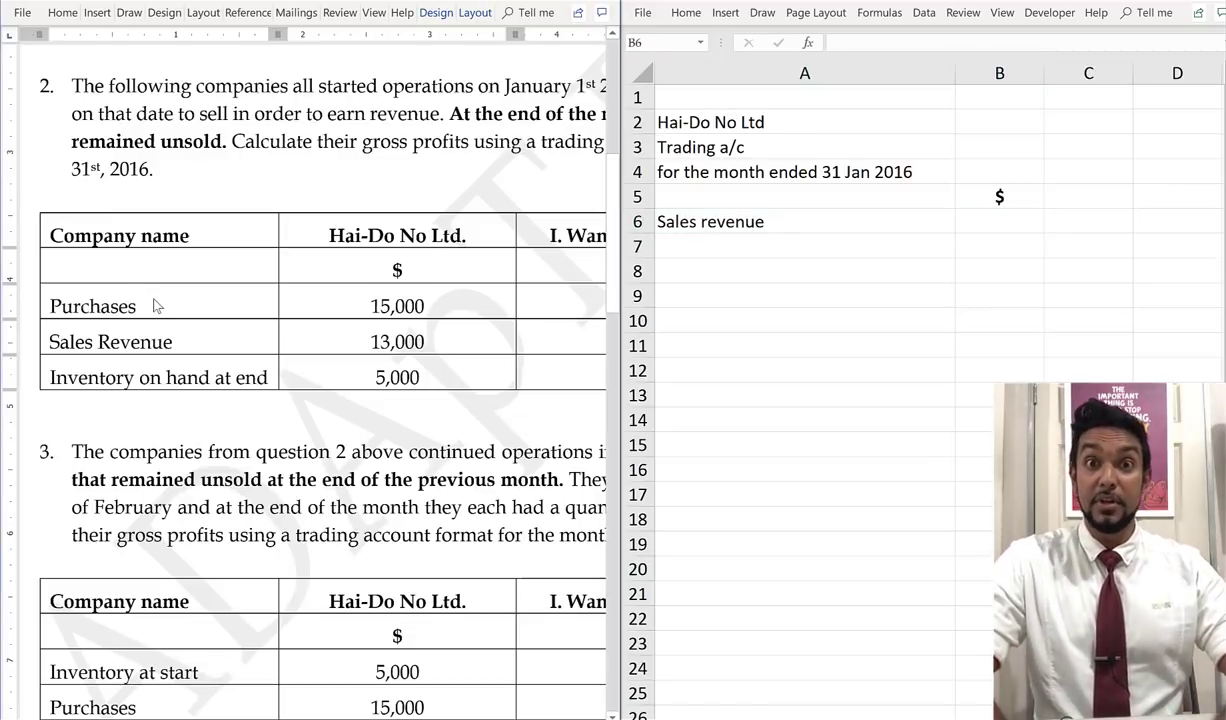
left_click_drag(52, 305, 337, 312)
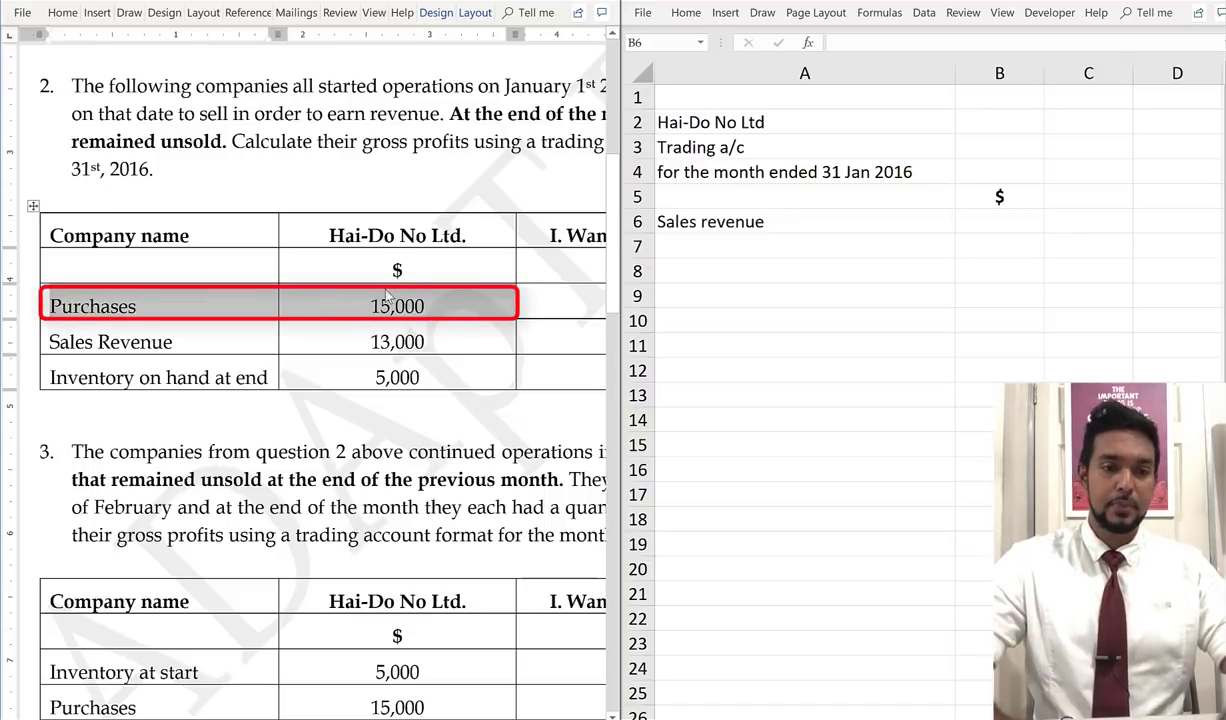
left_click(170, 339)
left_click_drag(60, 341, 345, 341)
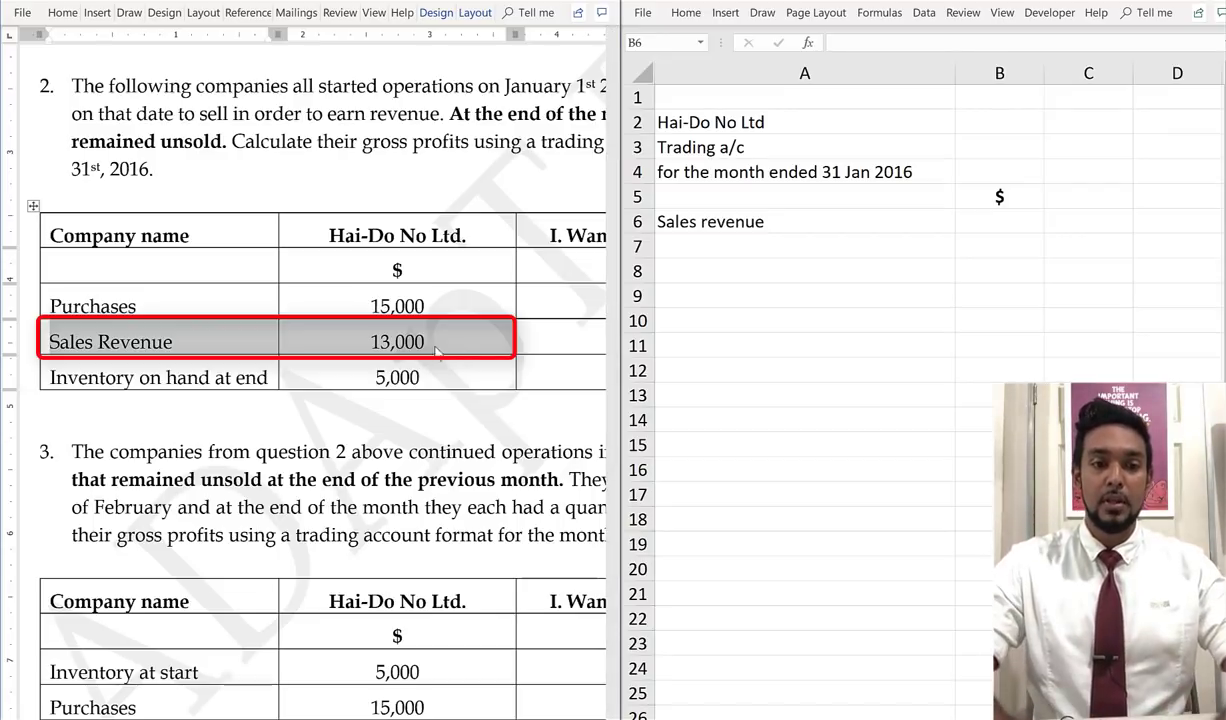
left_click(373, 305)
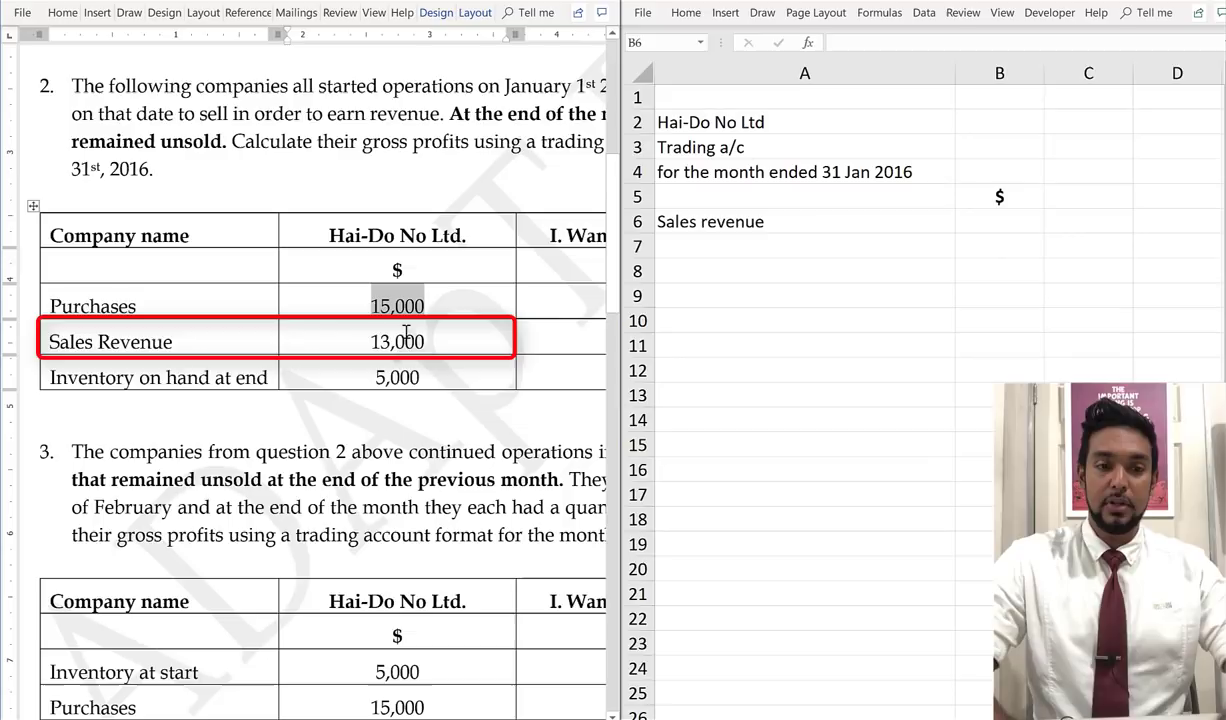
left_click_drag(358, 341, 430, 341)
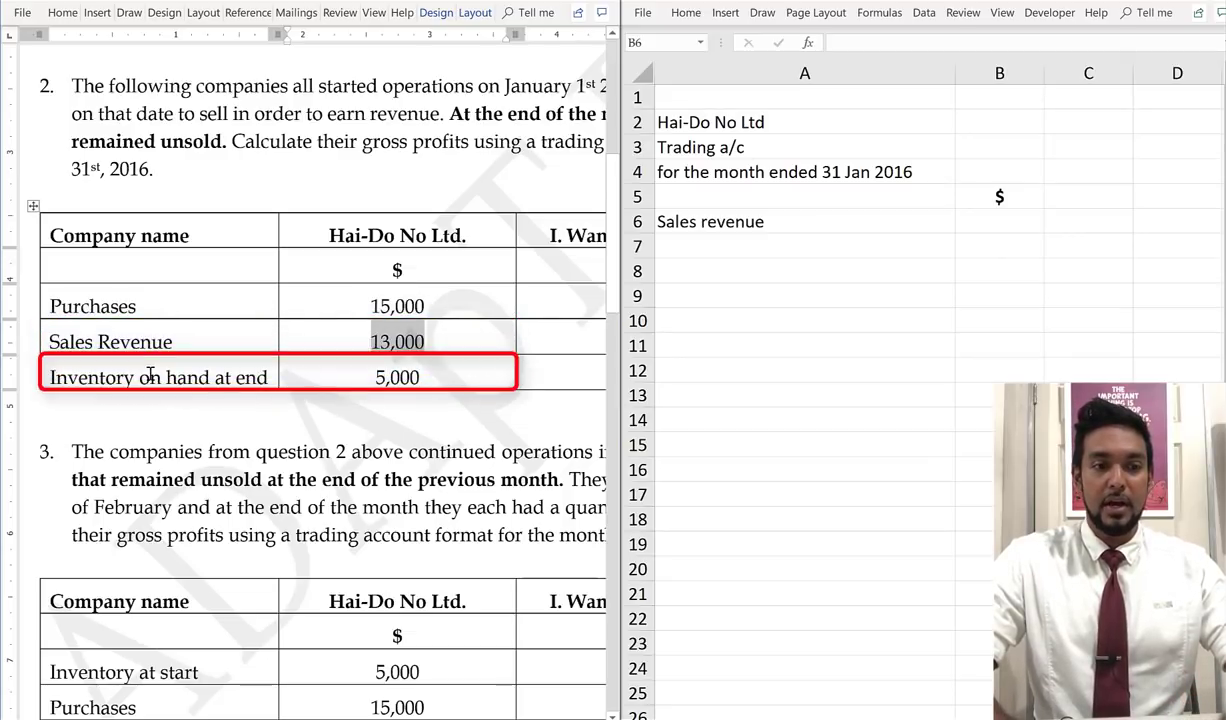
left_click_drag(153, 380, 371, 378)
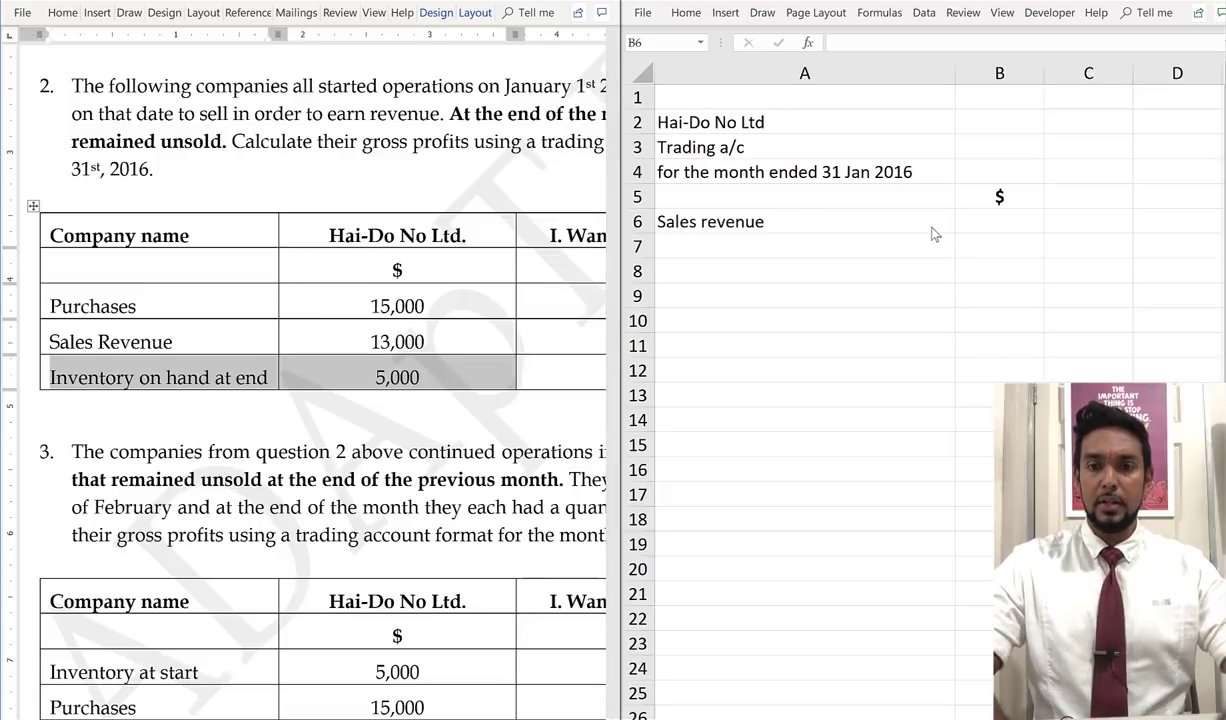
Return to the Excel workbook and copy the "$" heading from B5 into C5 as a second amount column
left_click(998, 194)
type("$")
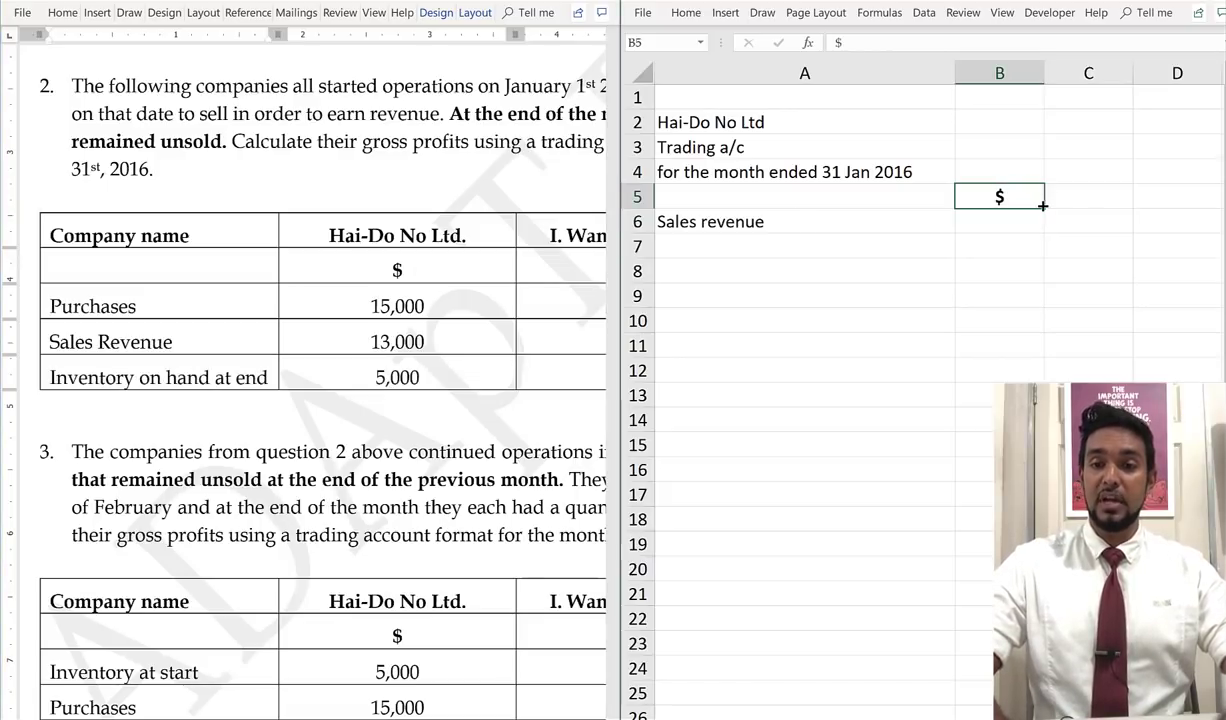
key("ctrl+Return")
left_click_drag(1044, 208, 1095, 205)
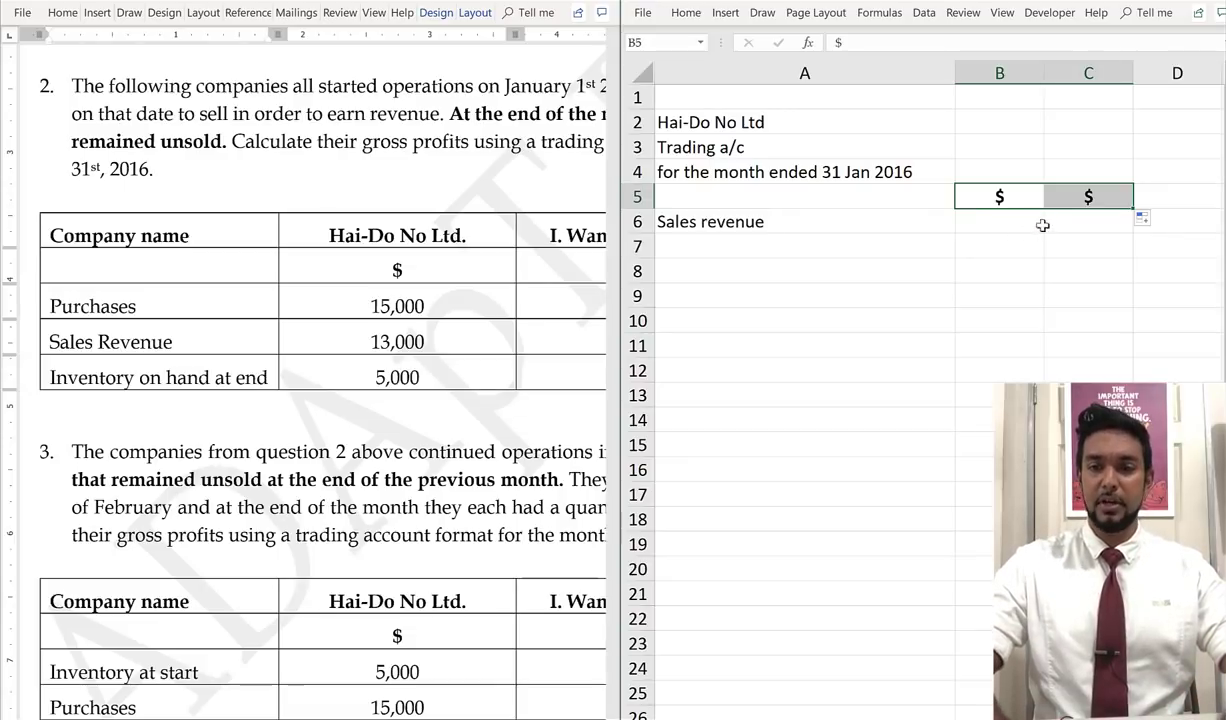
Enter the sales revenue of 13,000 in C6
left_click(1063, 227)
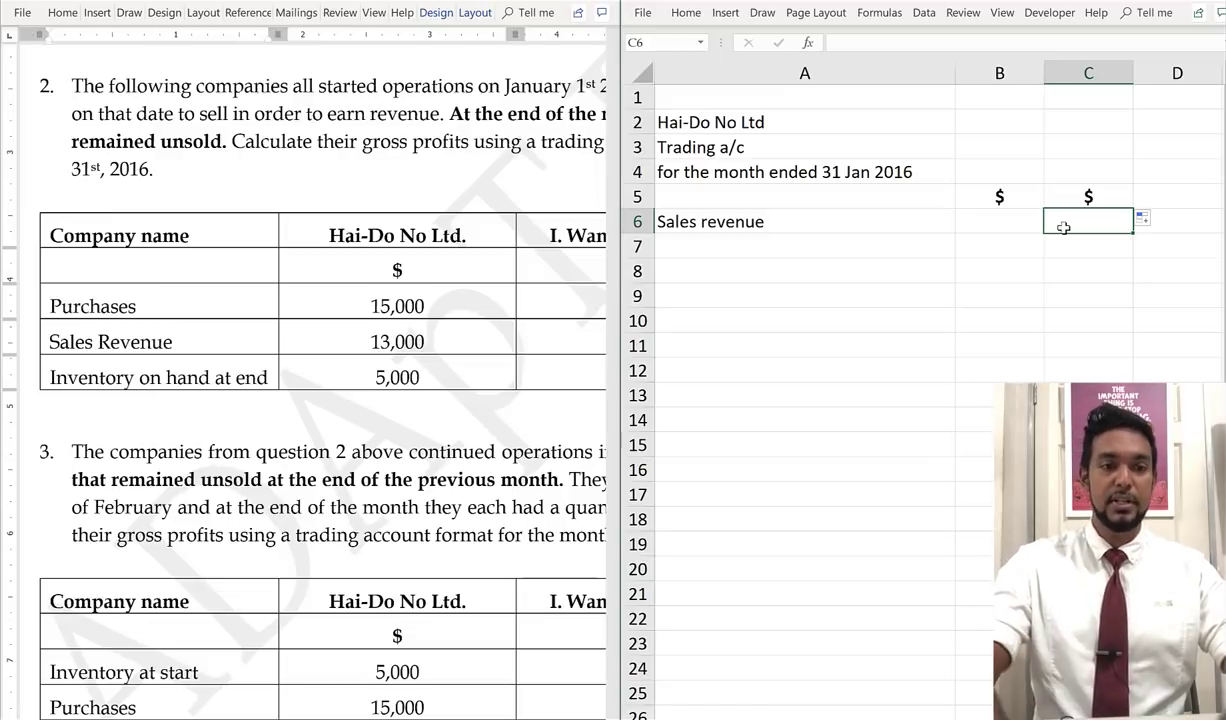
type("130000")
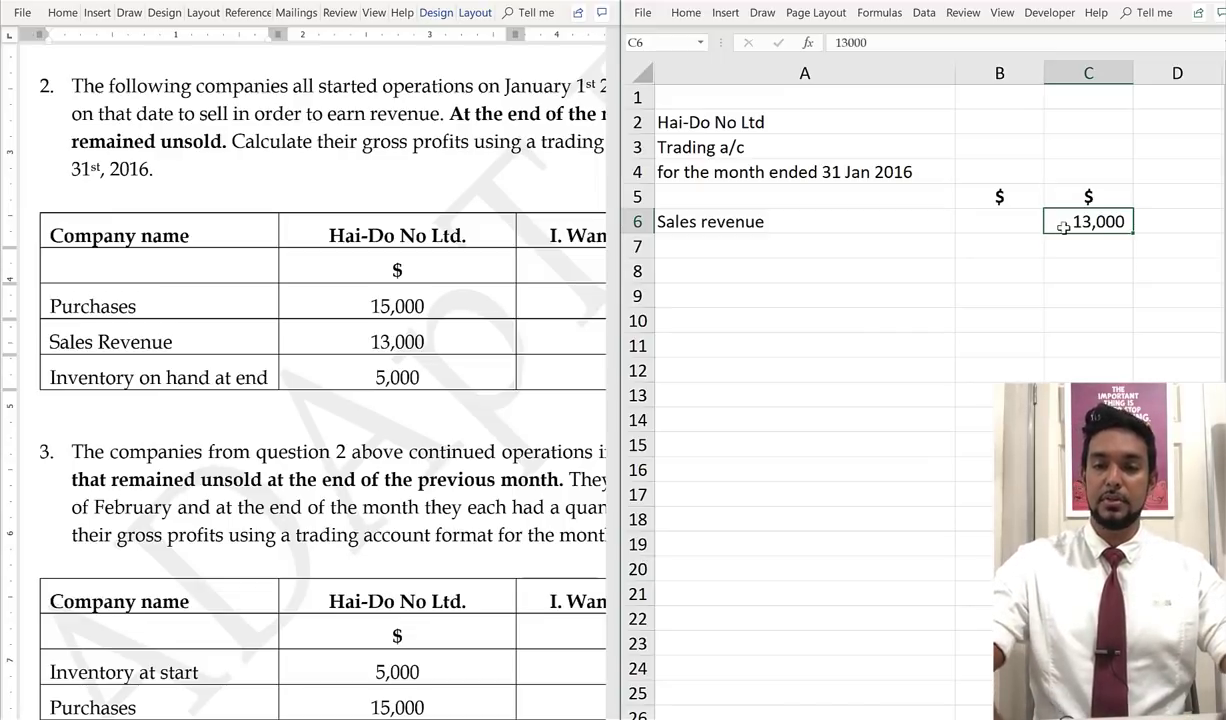
key("Return")
Enter the section label "Less: Cost of sales" in A7
key("Left")
key("Left")
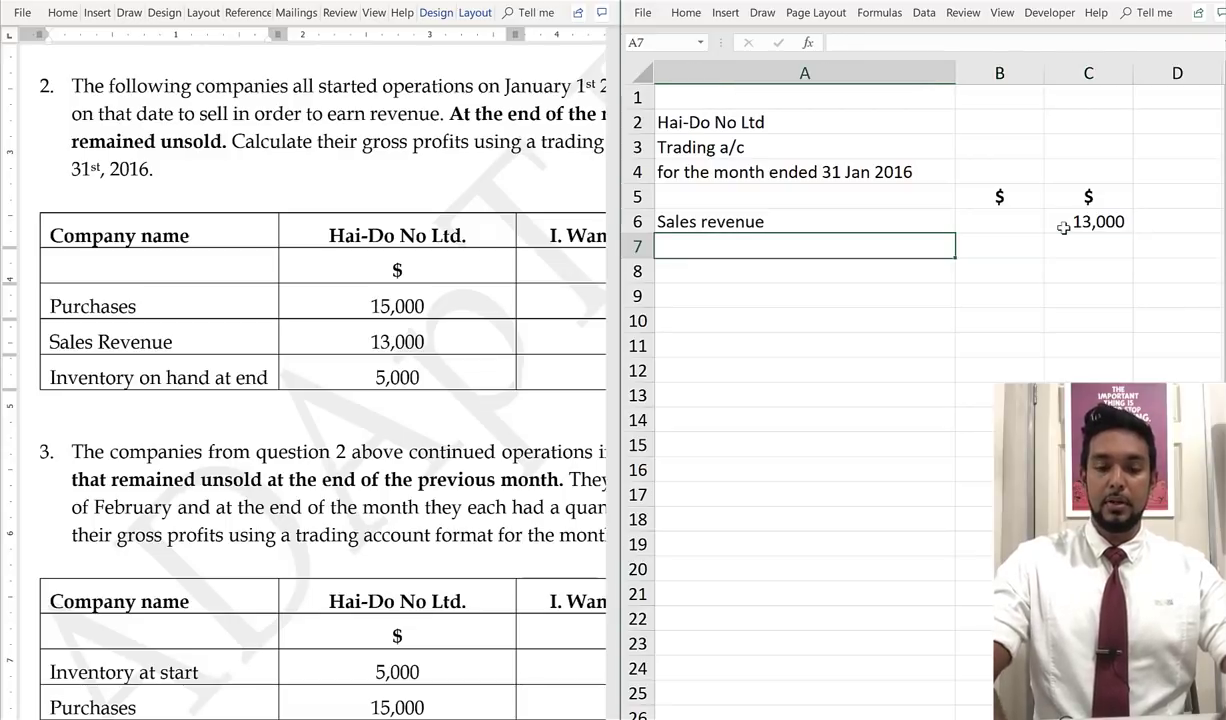
type("Less;")
key("BackSpace")
key("BackSpace")
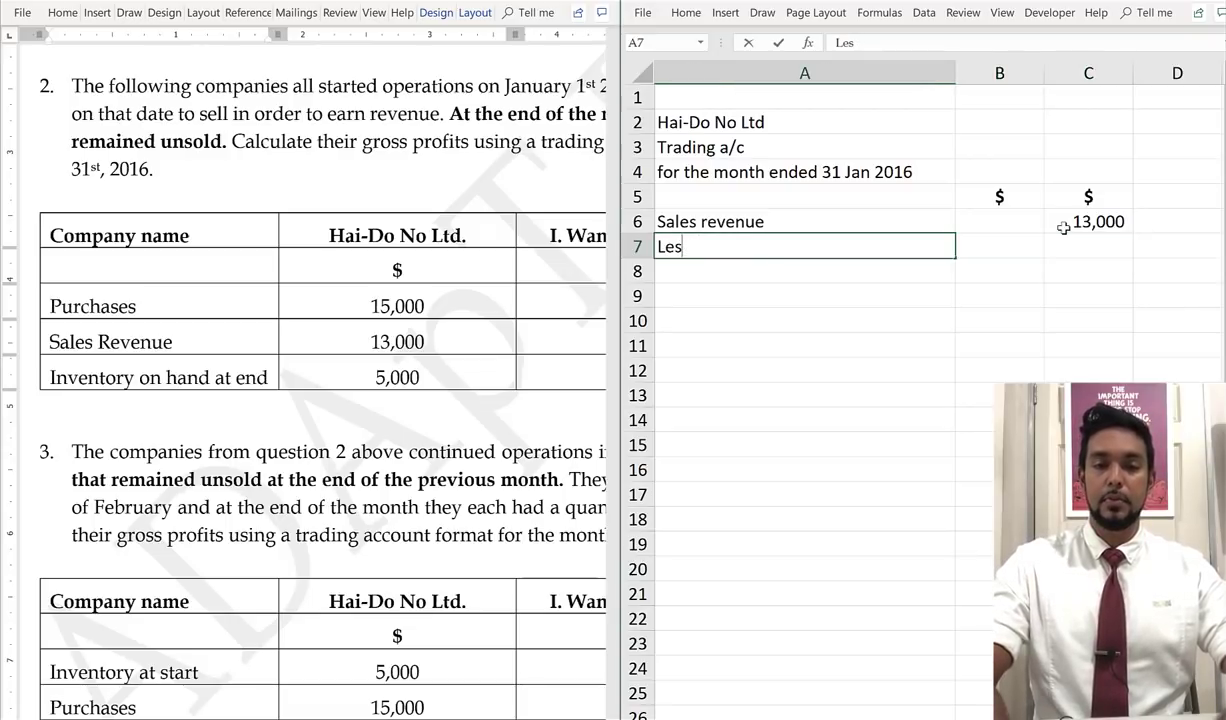
type("s: Cost of ")
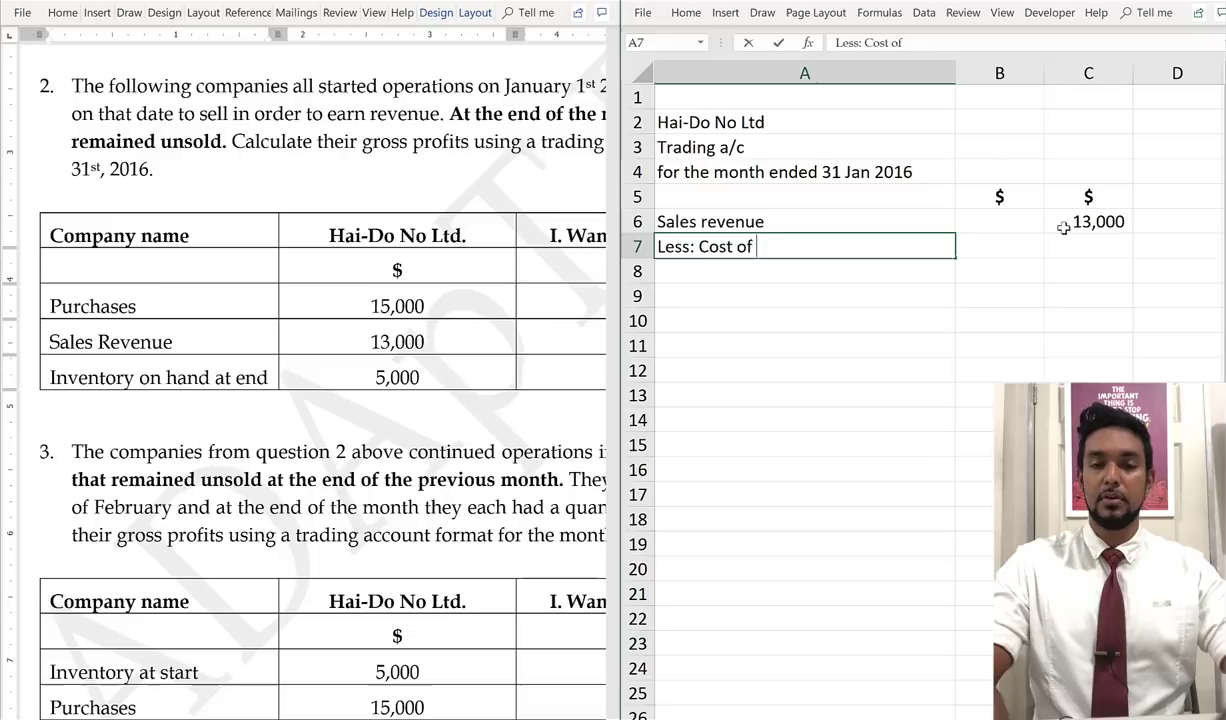
type("sales")
key("Return")
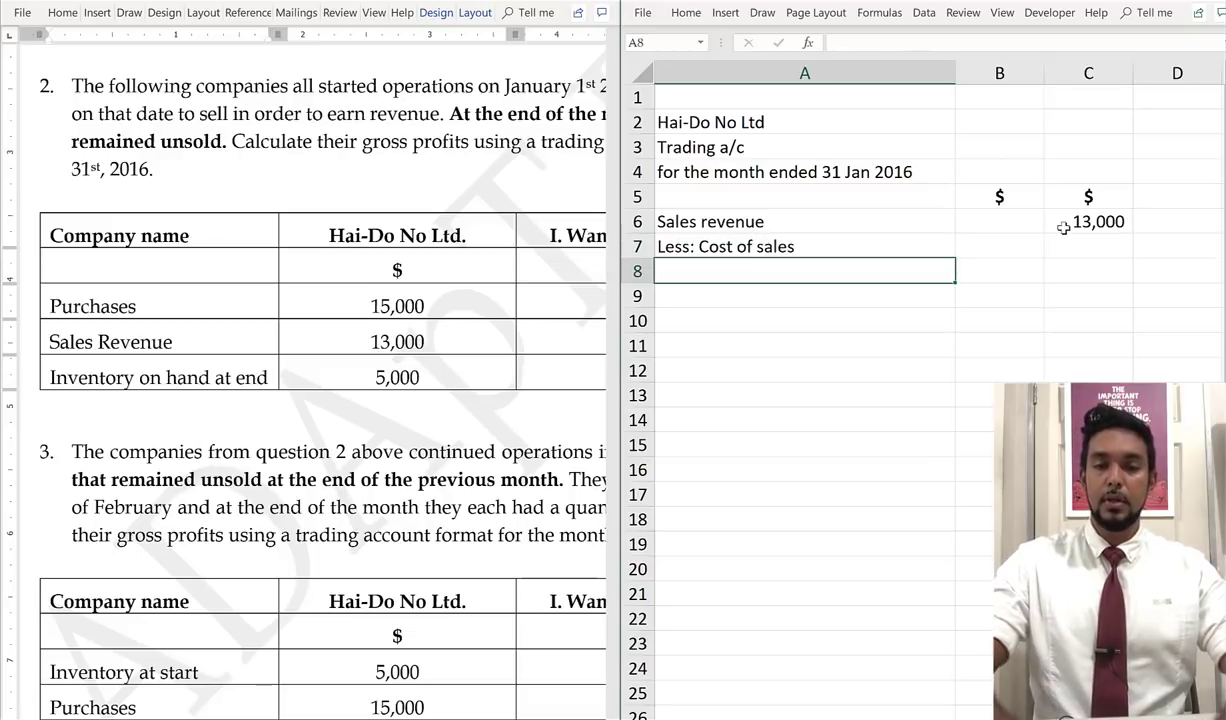
Add the "Purchases" line in row 8 with the amount -15,000 in B8
type("P")
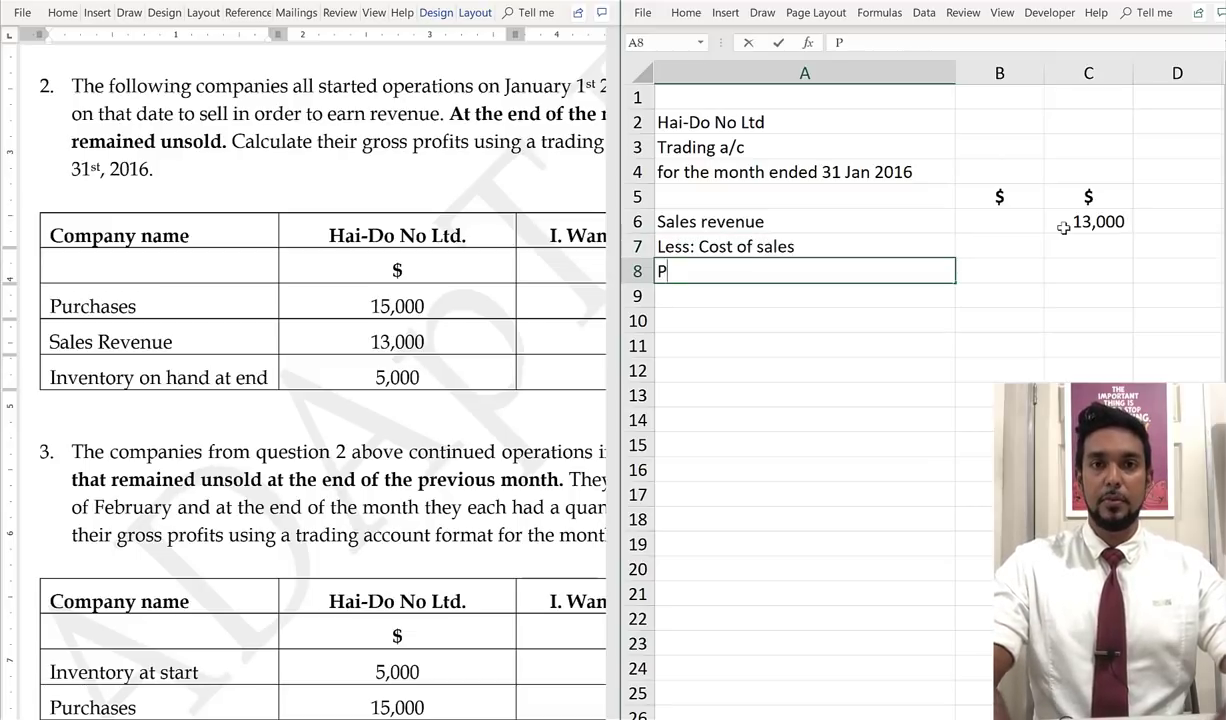
type("urchases")
key("Tab")
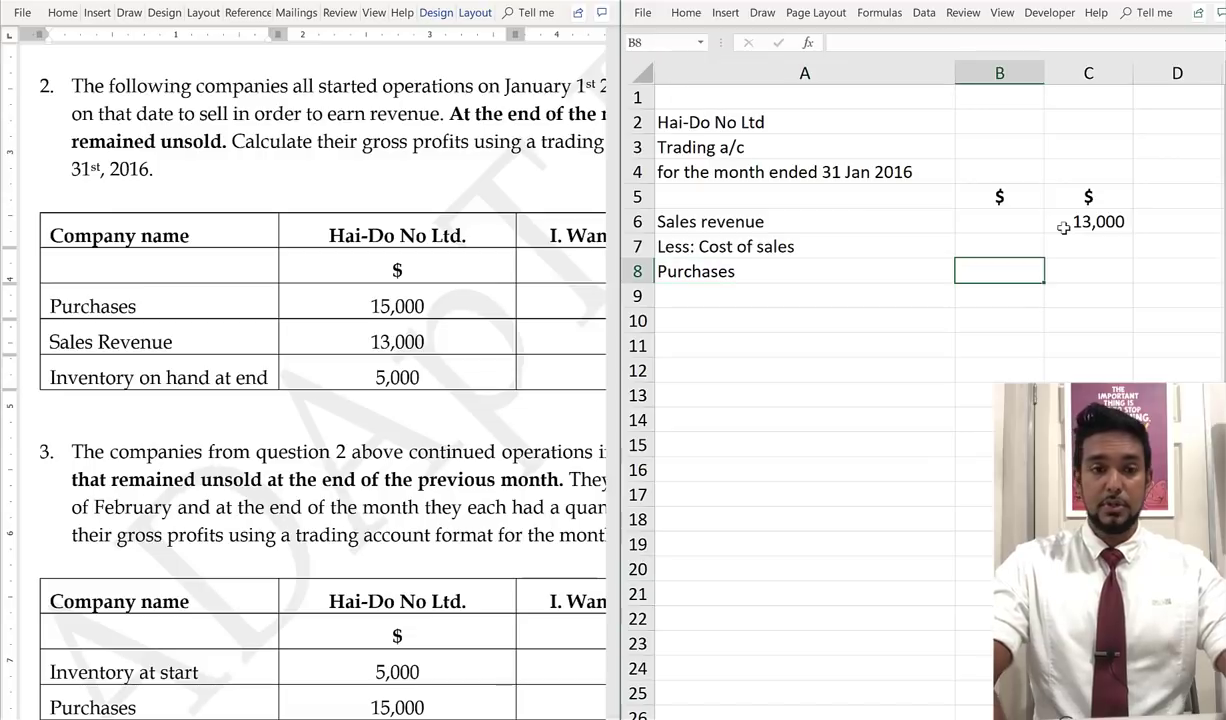
type("-15")
key("BackSpace")
key("BackSpace")
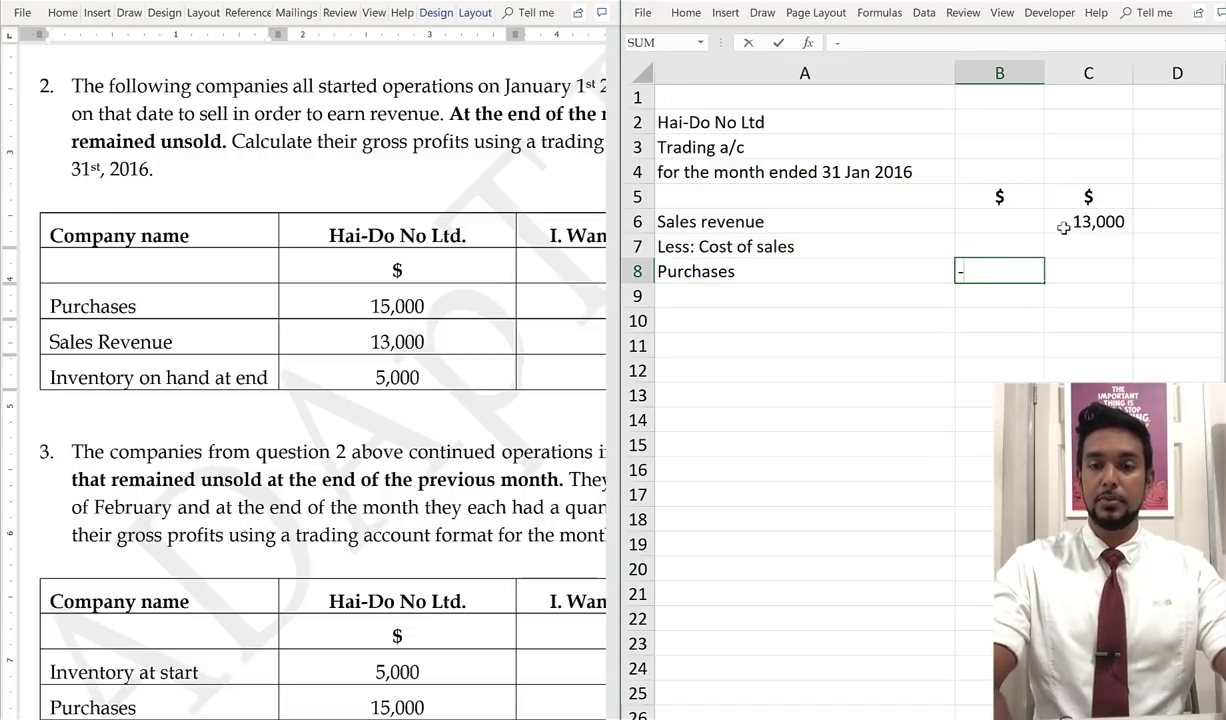
type("15,000")
key("Return")
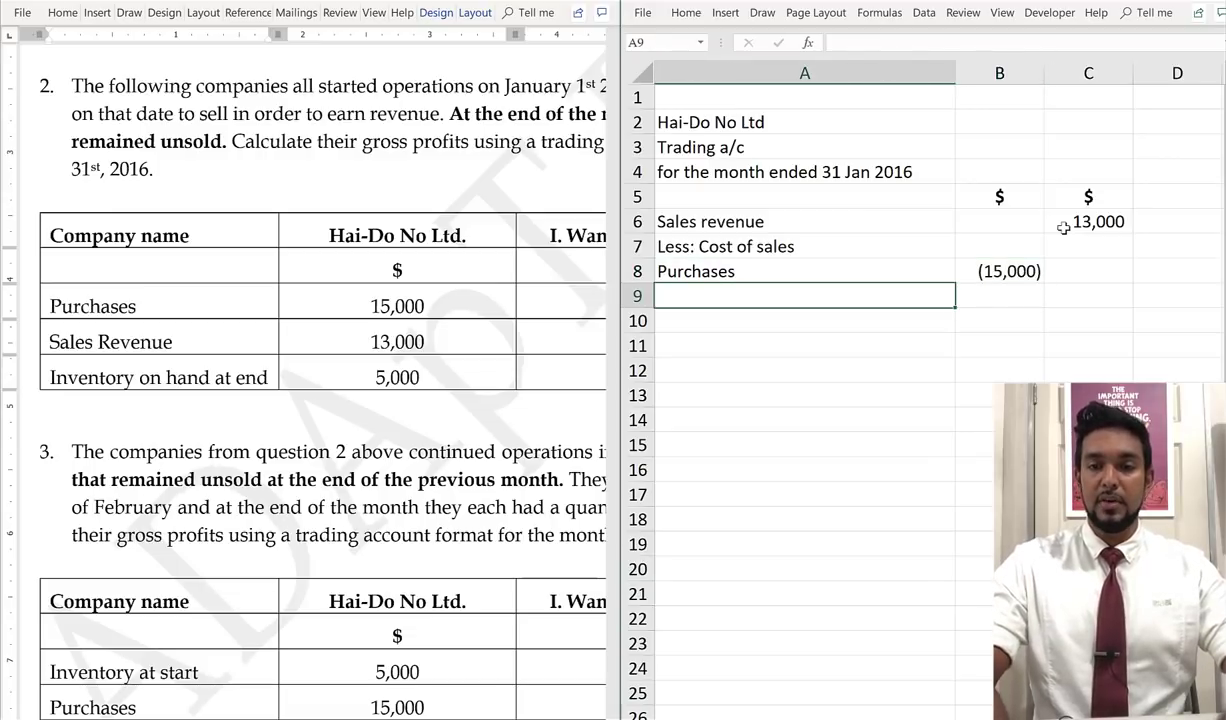
Add the line "less: closing stock" in row 9 with the amount 5,000 in B9
type("less: c")
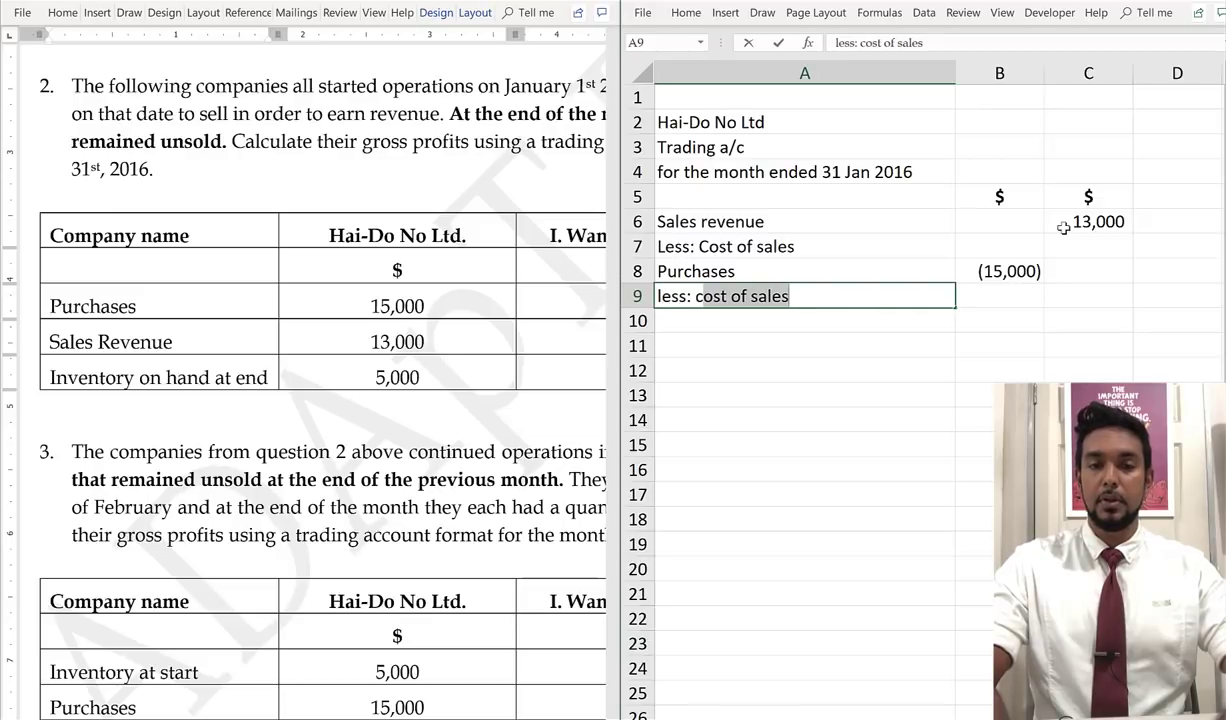
type("los")
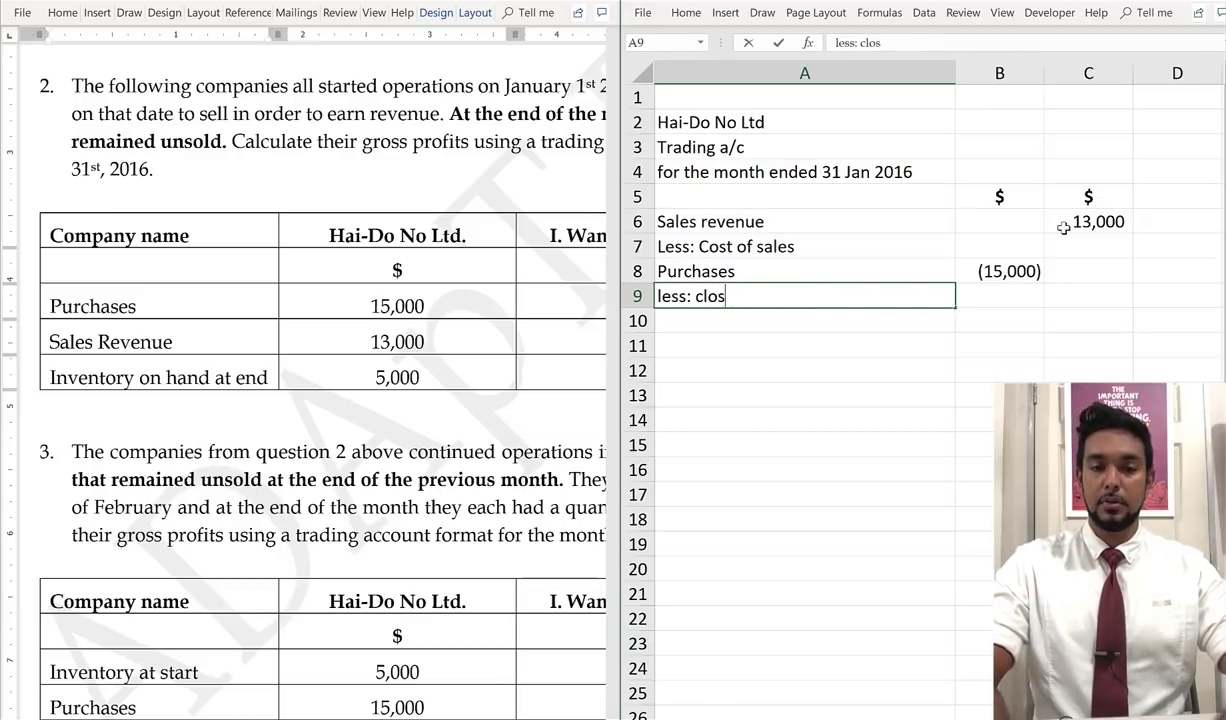
type("ing stock")
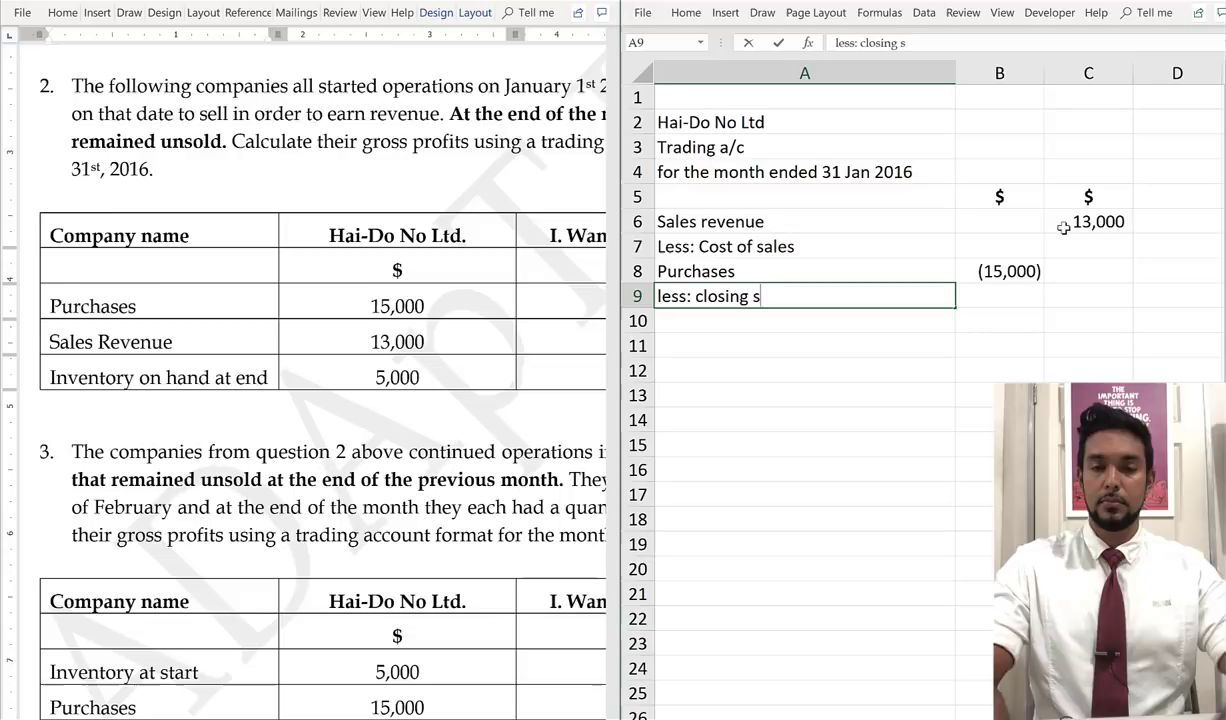
key("Tab")
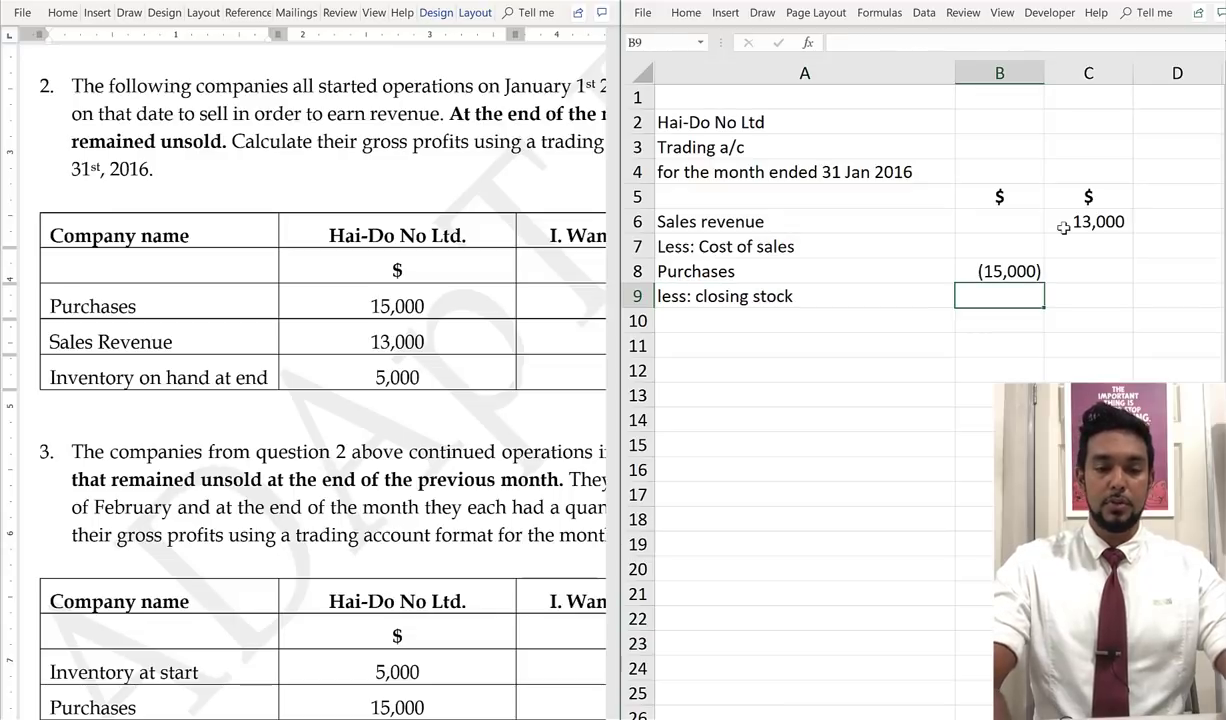
type("5000")
key("Return")
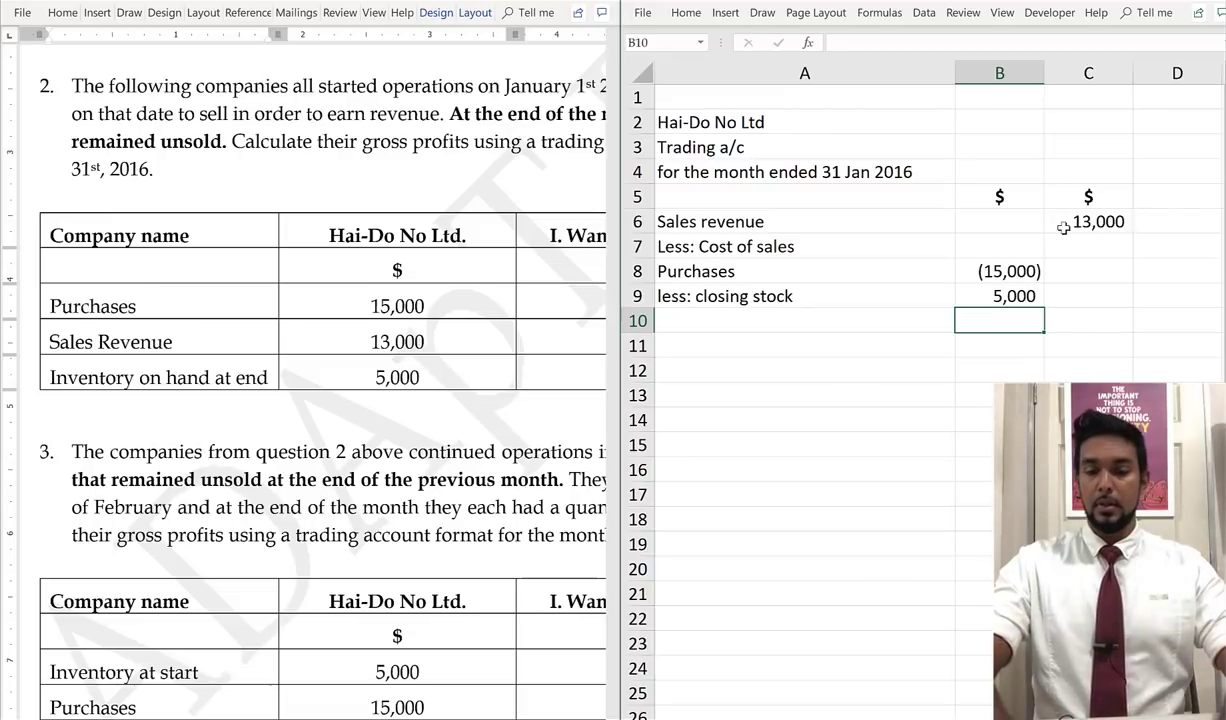
Total purchases and closing stock with a sum of B8:B9 in row 10 and place the result in C10
key("alt+equal")
key("Return")
key("Up")
key("Right")
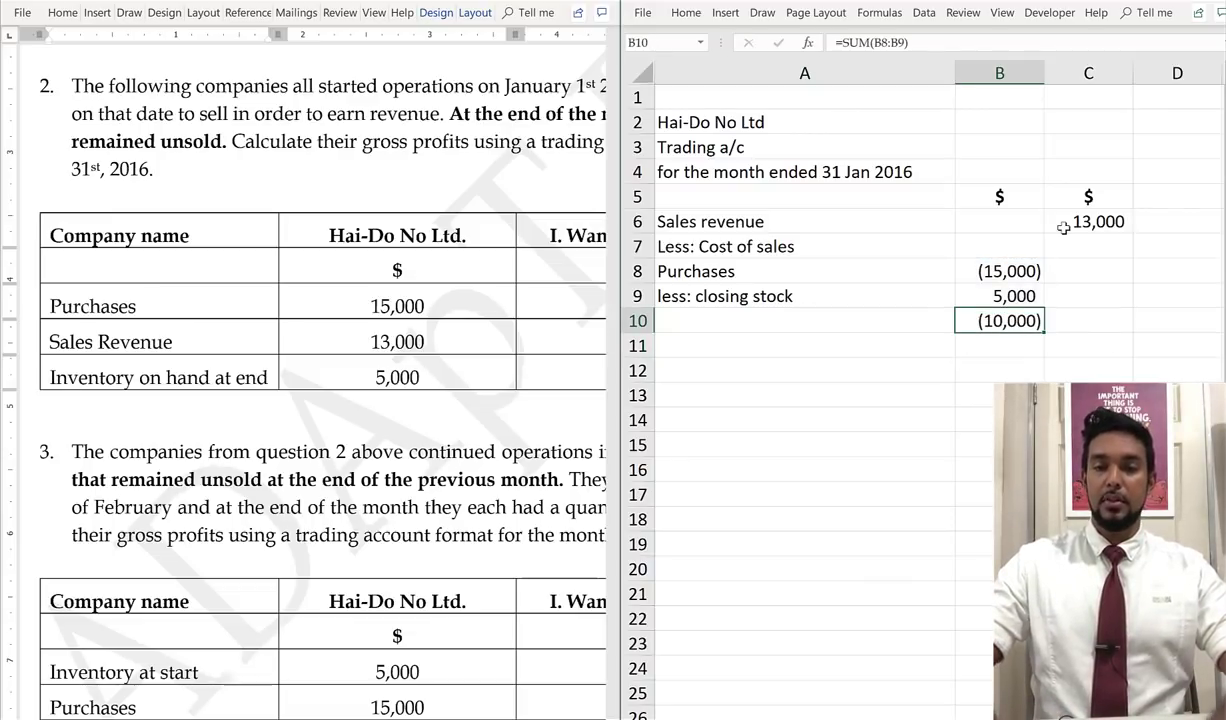
key("Right")
type("(10,000)")
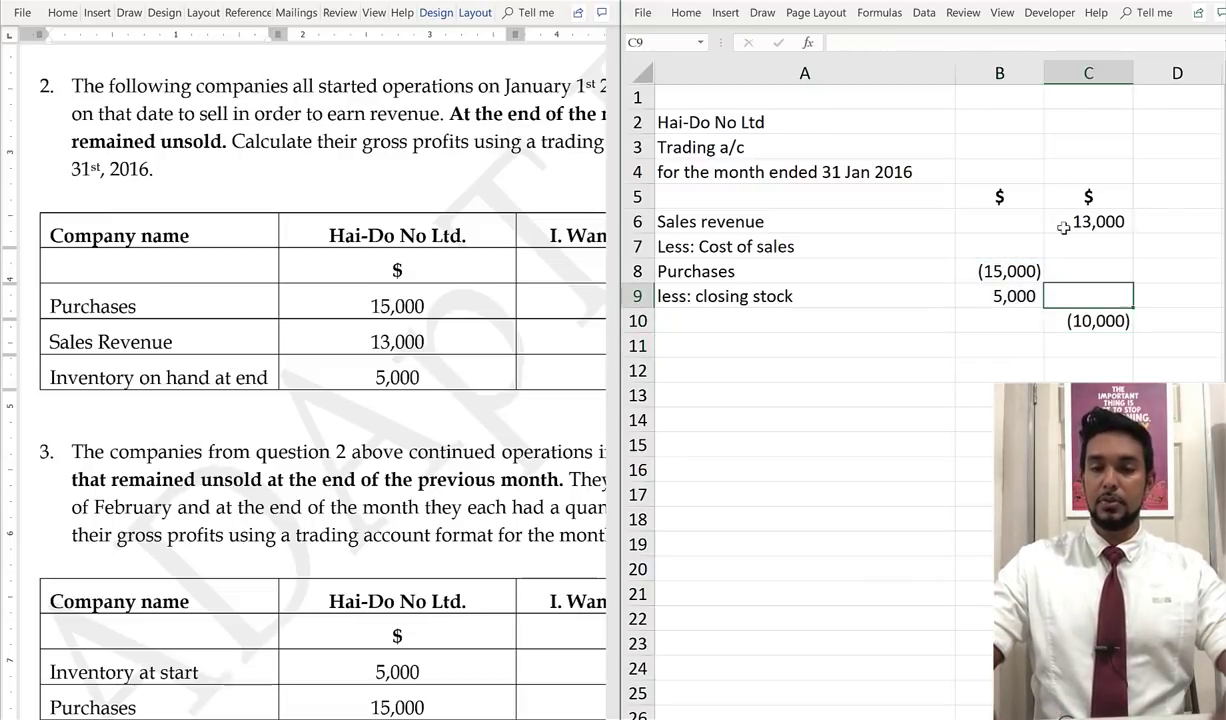
Add a bottom border under the closing stock amount in B9
key("Up")
key("Left")
key("alt+h")
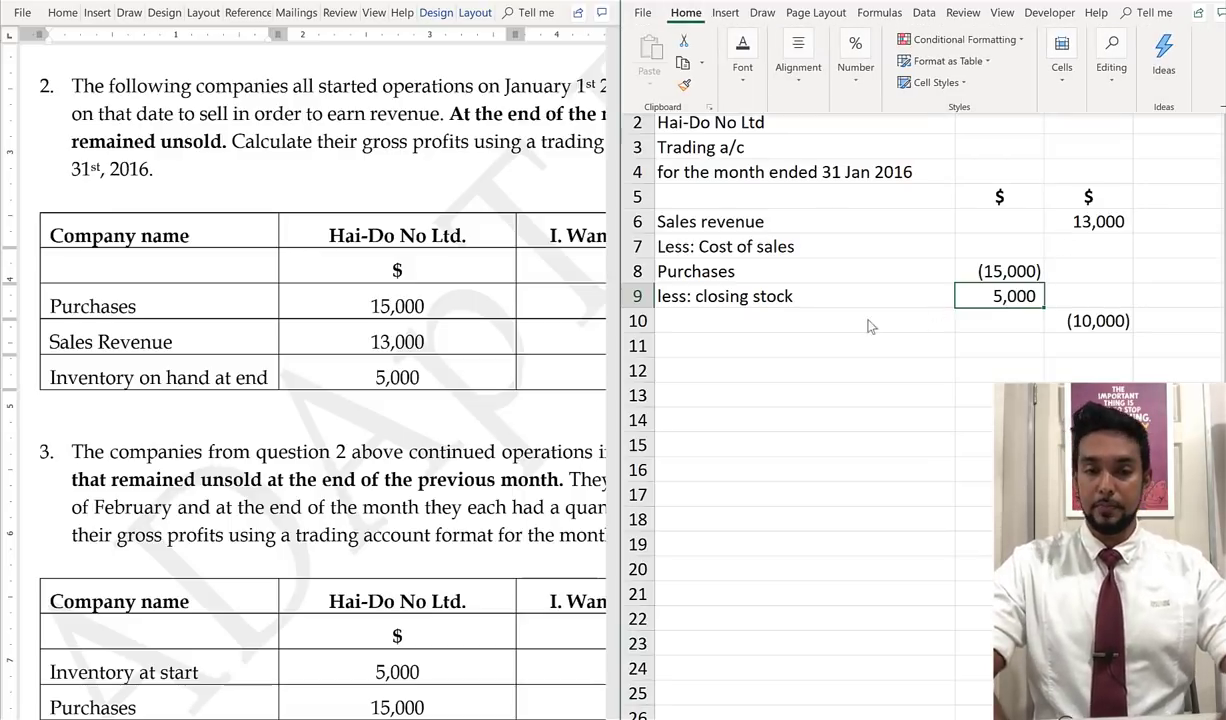
key("f")
key("n")
key("Escape")
key("Escape")
Label the total line in A10 "Cost of sales"
left_click(783, 323)
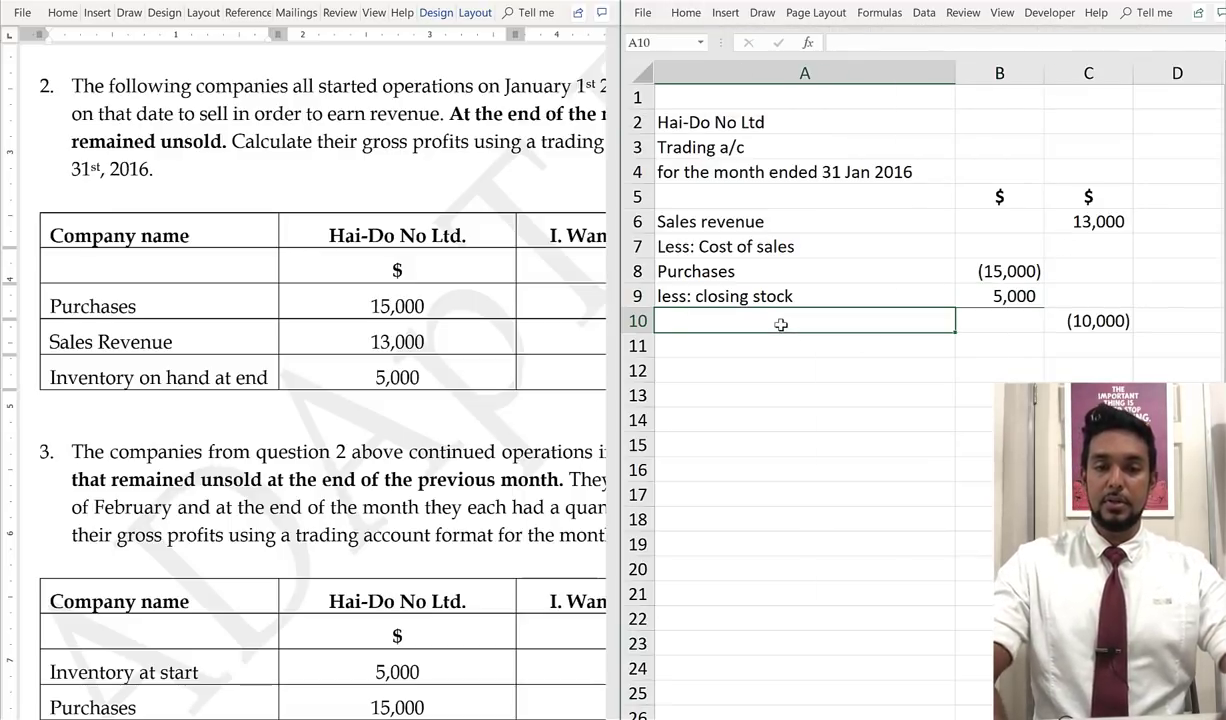
type("Cost of go")
key("BackSpace")
key("BackSpace")
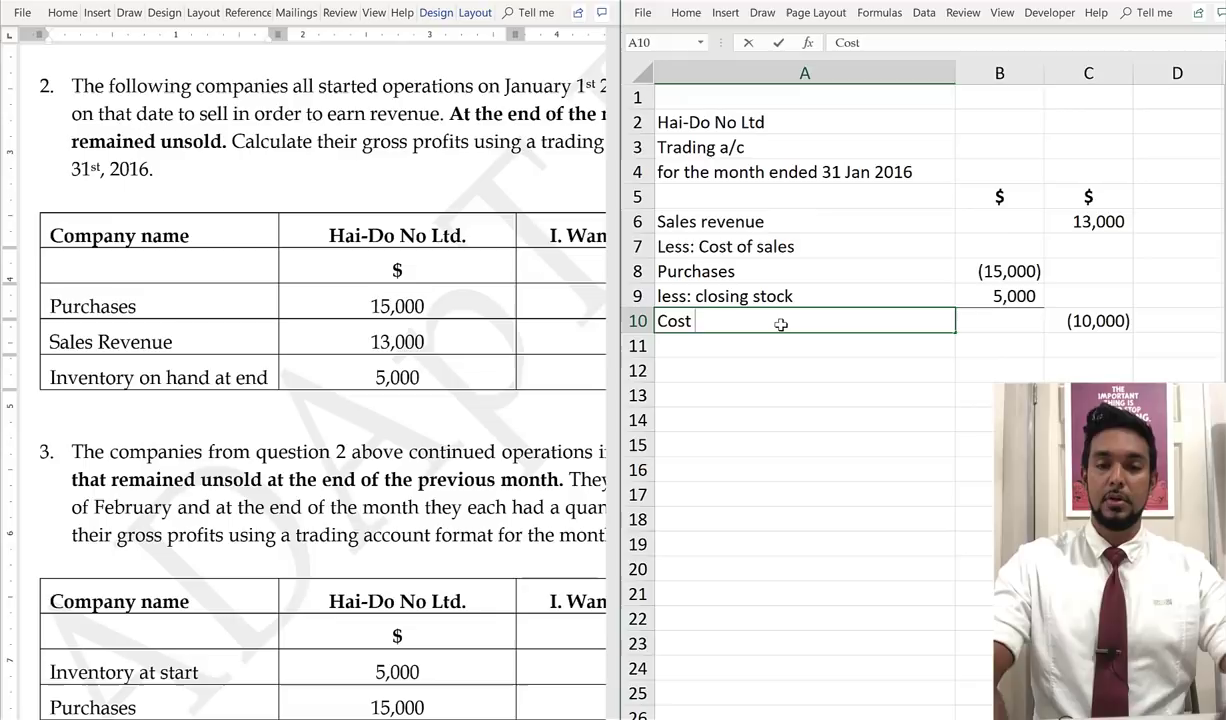
type("of goods sold")
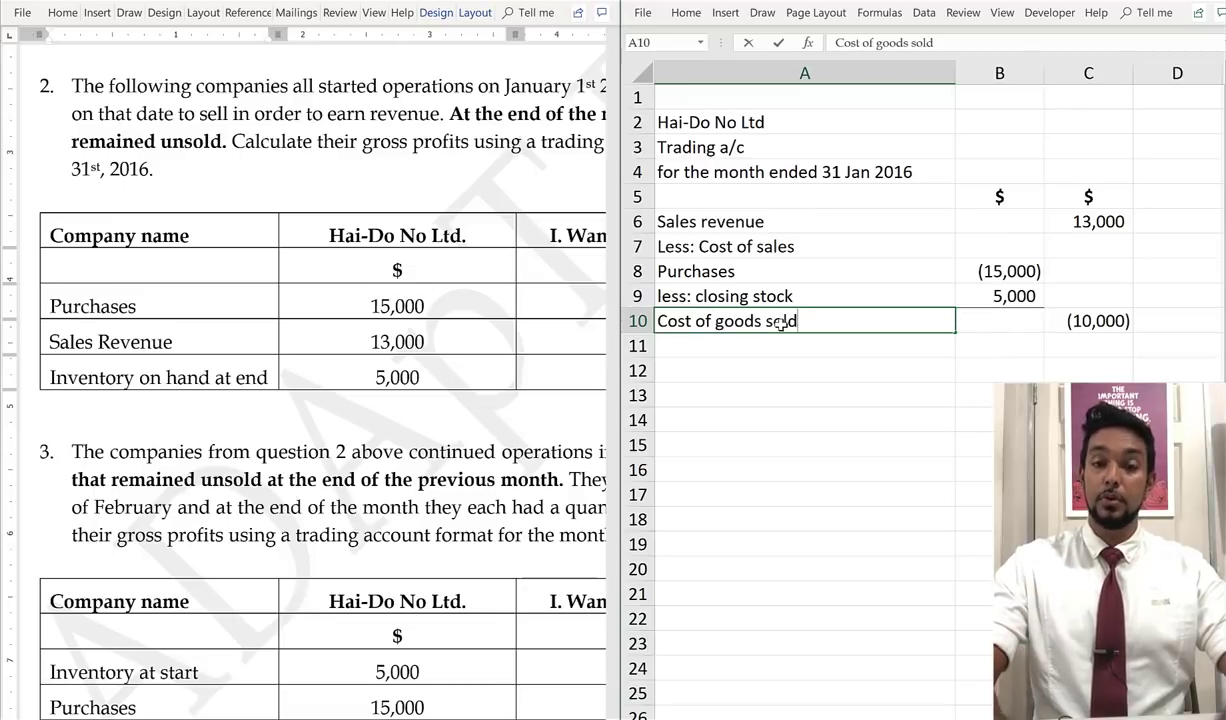
key("BackSpace")
key("BackSpace")
key("BackSpace")
key("BackSpace")
key("BackSpace")
key("BackSpace")
key("BackSpace")
key("BackSpace")
key("BackSpace")
key("BackSpace")
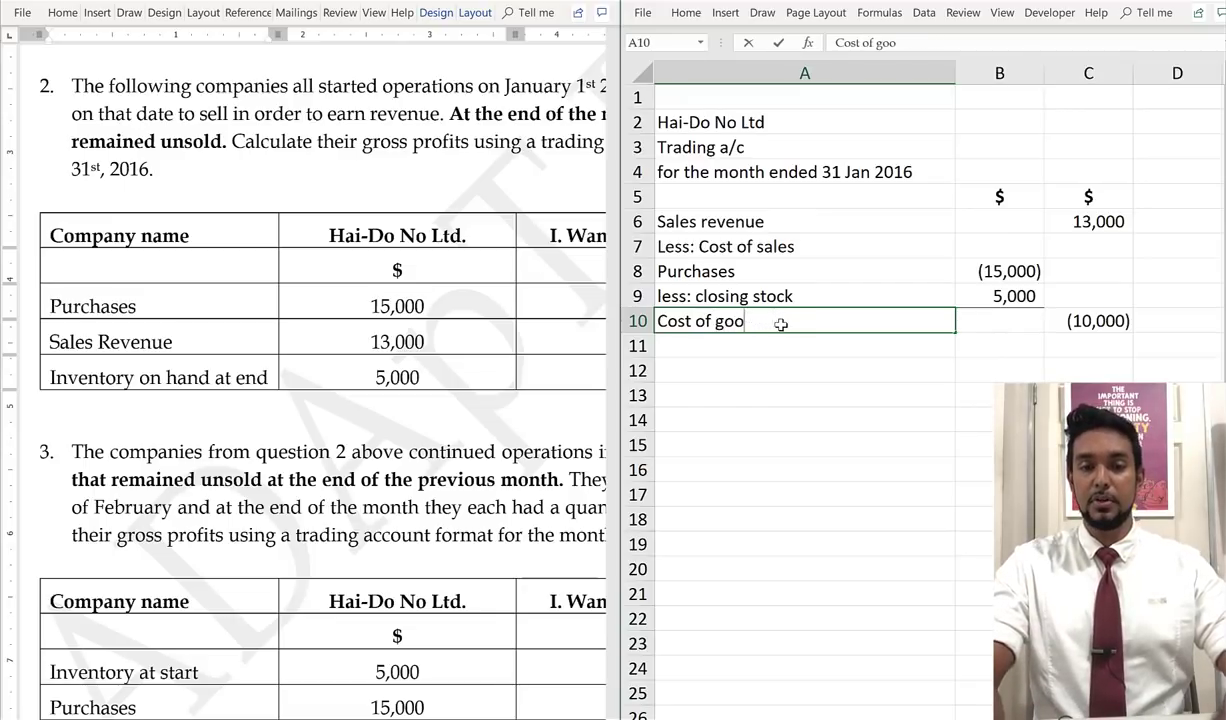
type("sales")
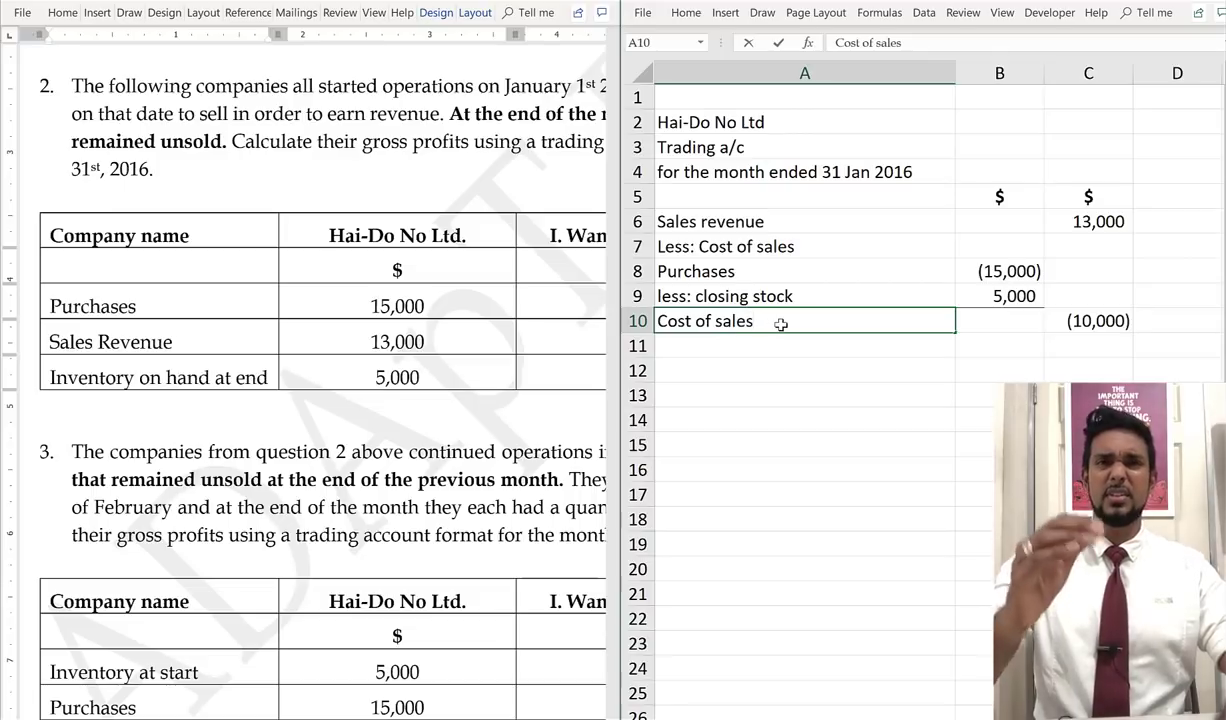
key("Tab")
key("Tab")
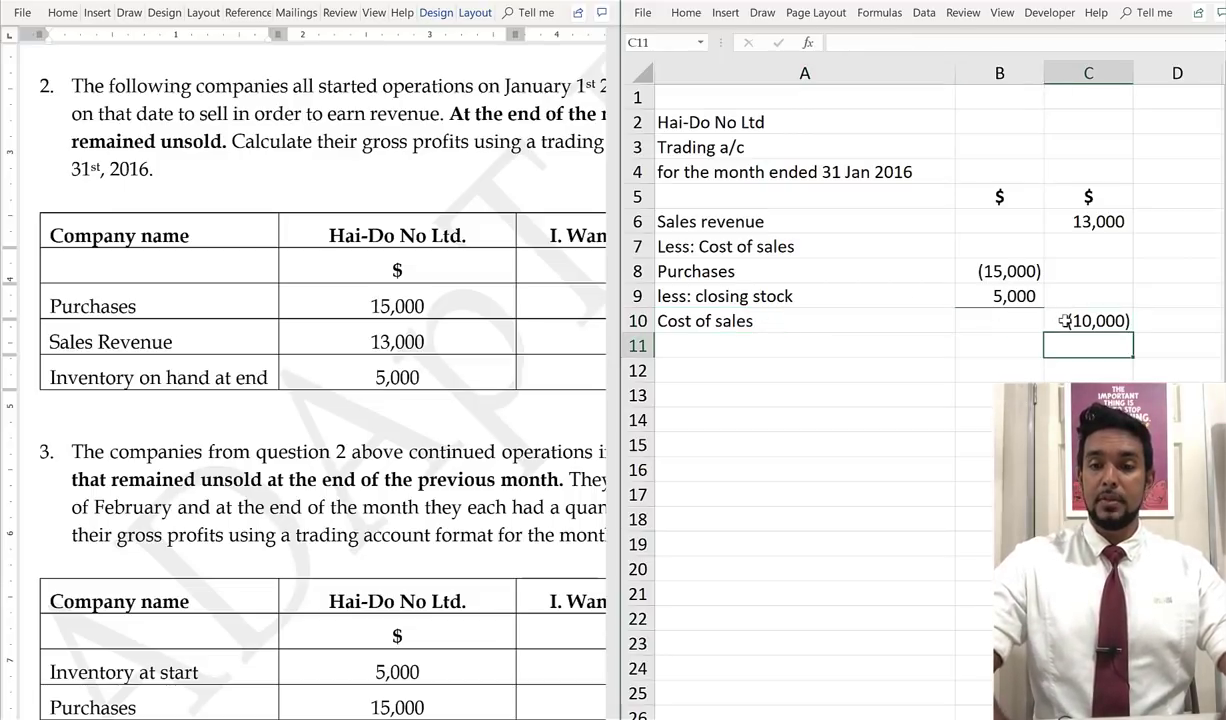
Calculate the gross profit in C11 as the sum of cost of sales in C10 and sales revenue in C6
left_click_drag(1019, 312, 945, 317)
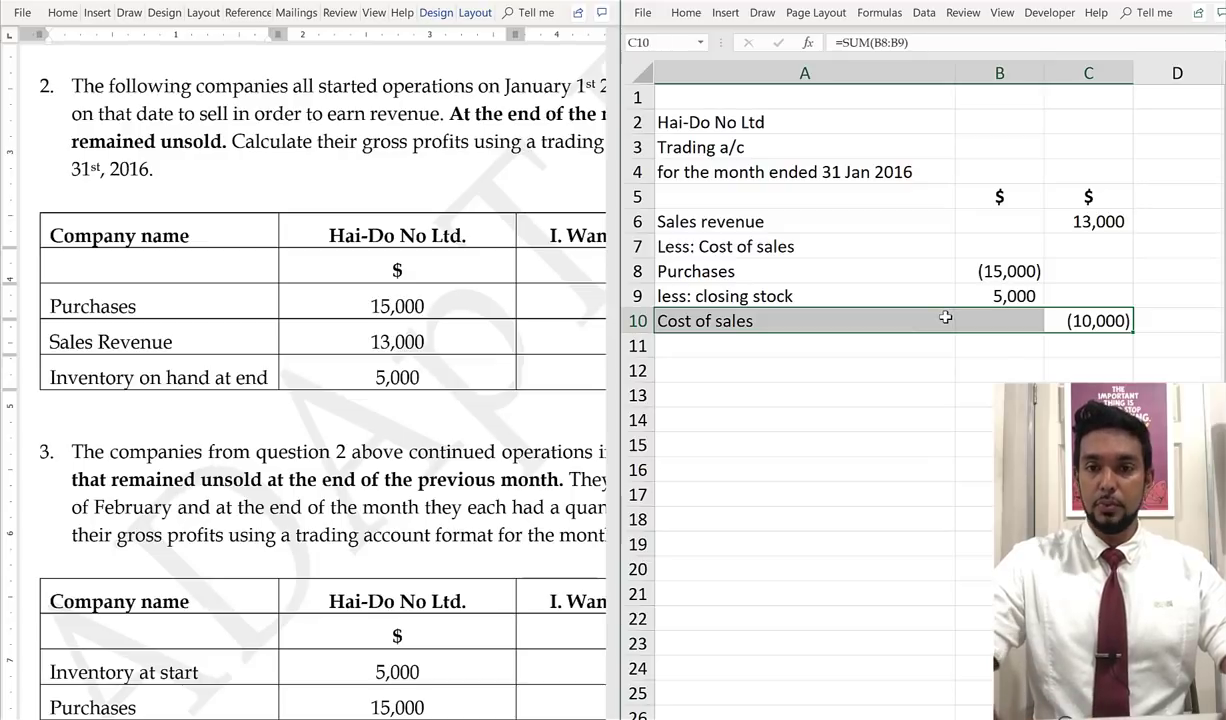
left_click_drag(1020, 220, 933, 224)
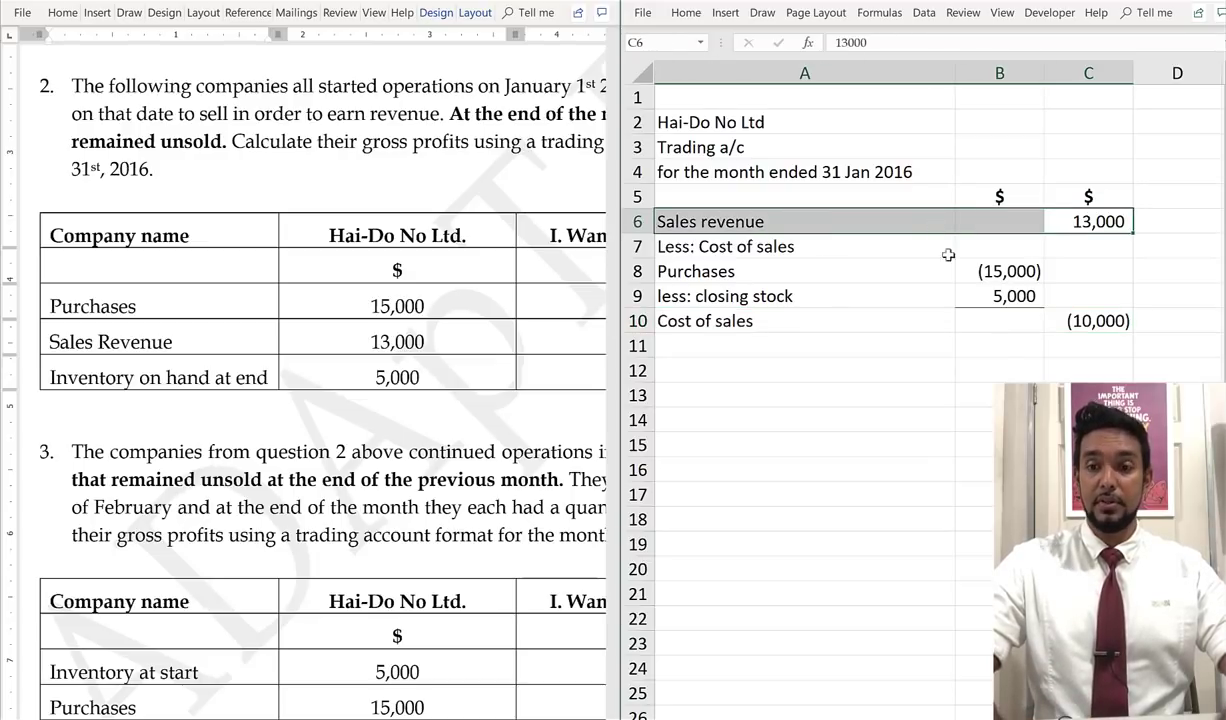
left_click(1056, 345)
key("alt+equal")
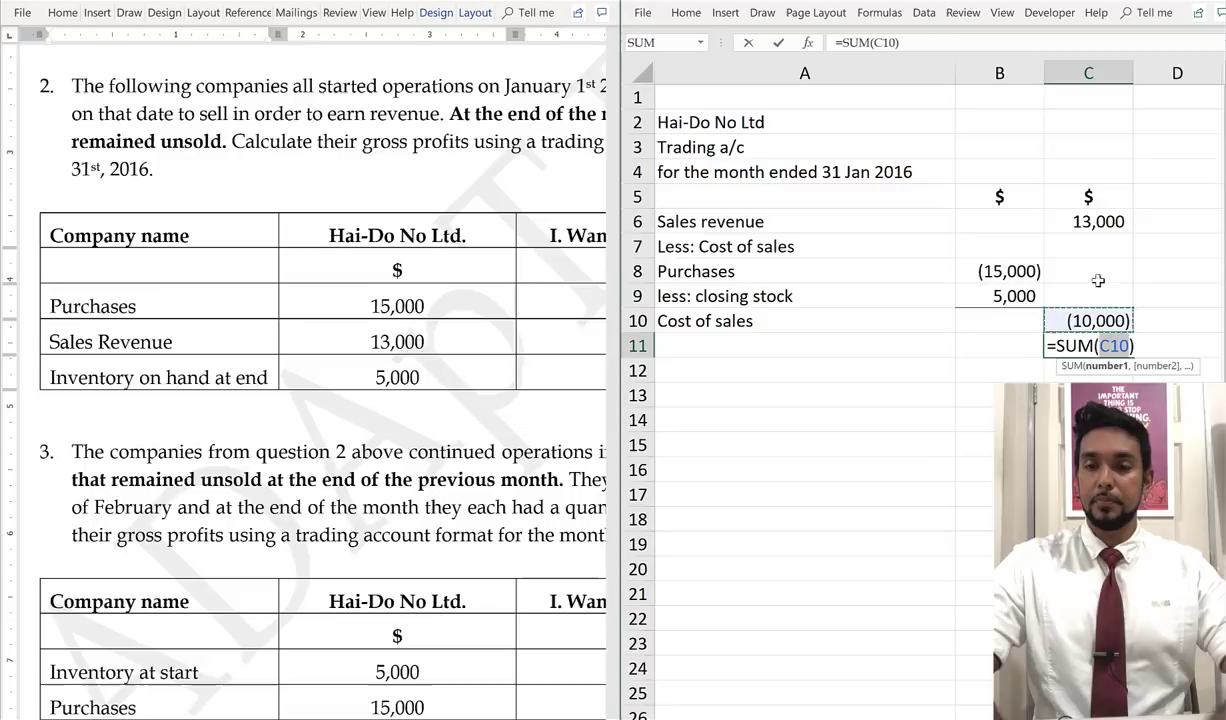
left_click(1090, 221, "ctrl")
key("Return")
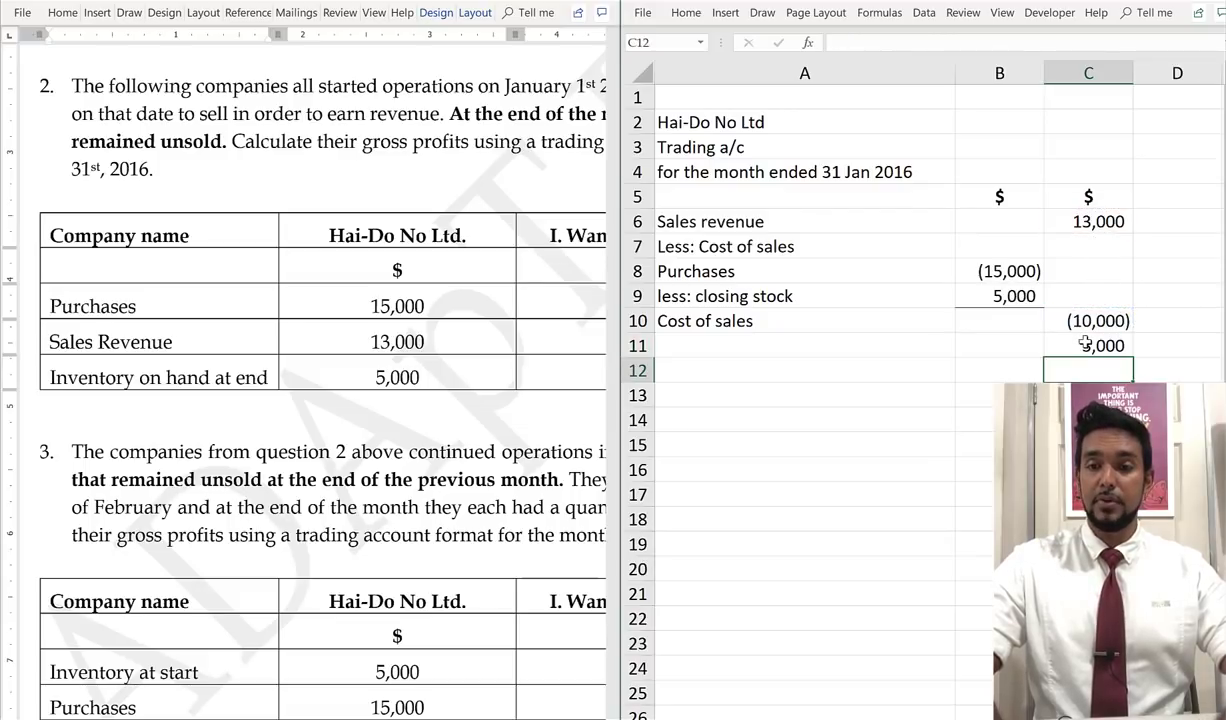
Add top and bottom borders to the total in C11 and label the line "Gross profit" in A11
left_click(1085, 343)
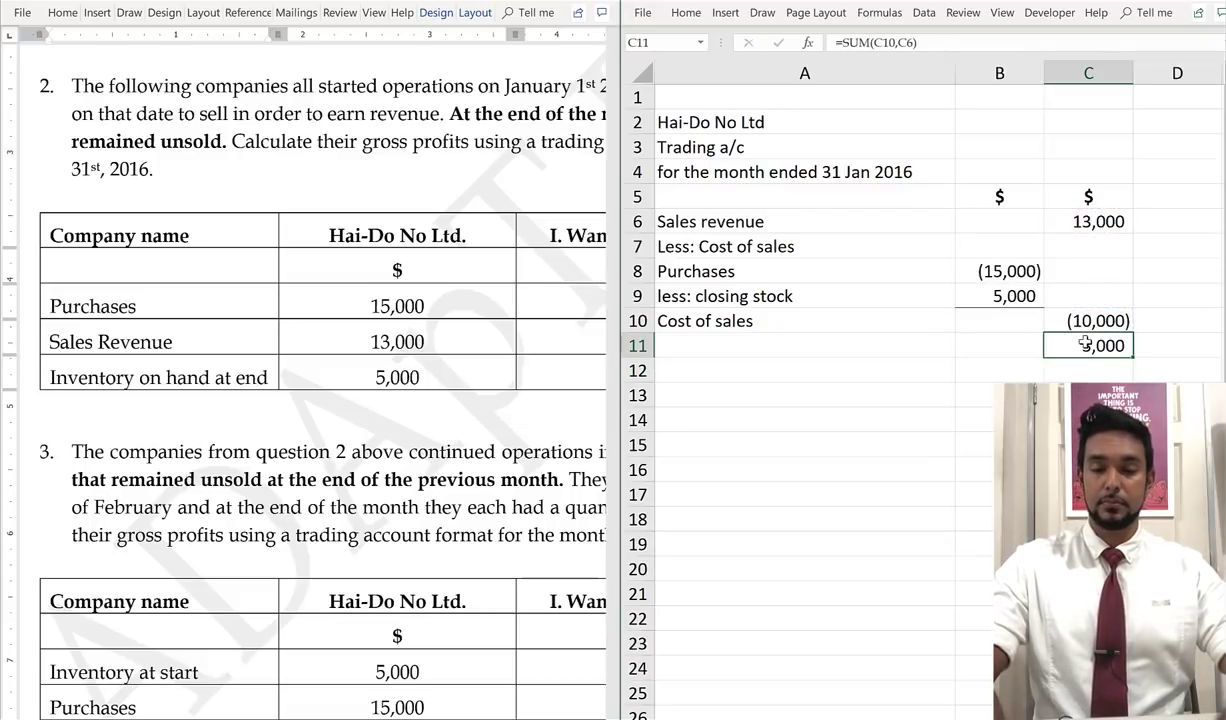
left_click(796, 346)
type("Gross")
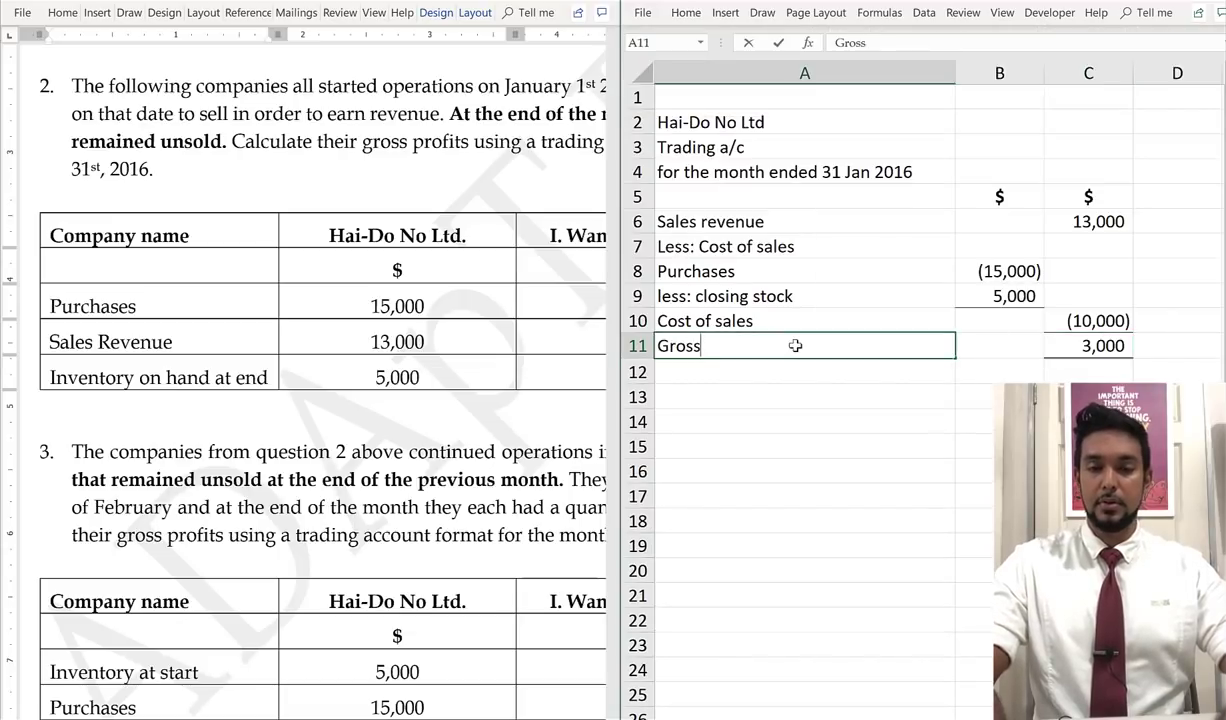
type(" profit")
key("Return")
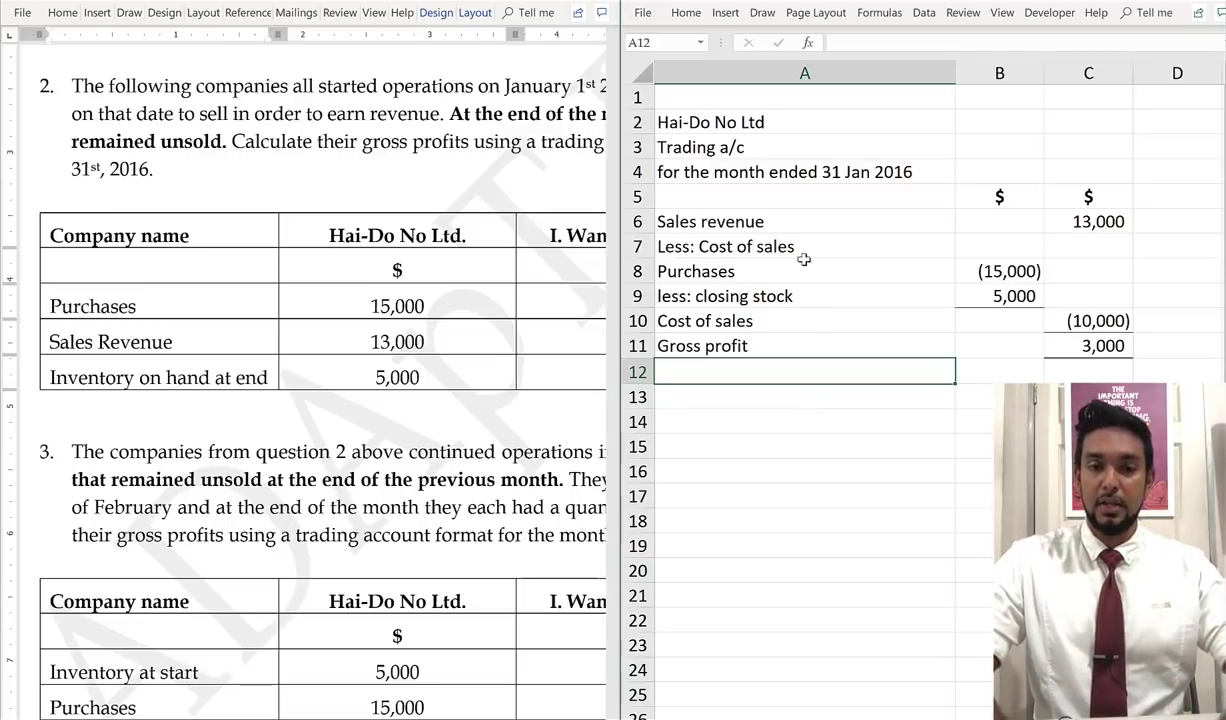
Review the closing stock, purchases, cost of sales and sales revenue figures in the finished trading account
left_click_drag(752, 288, 977, 301)
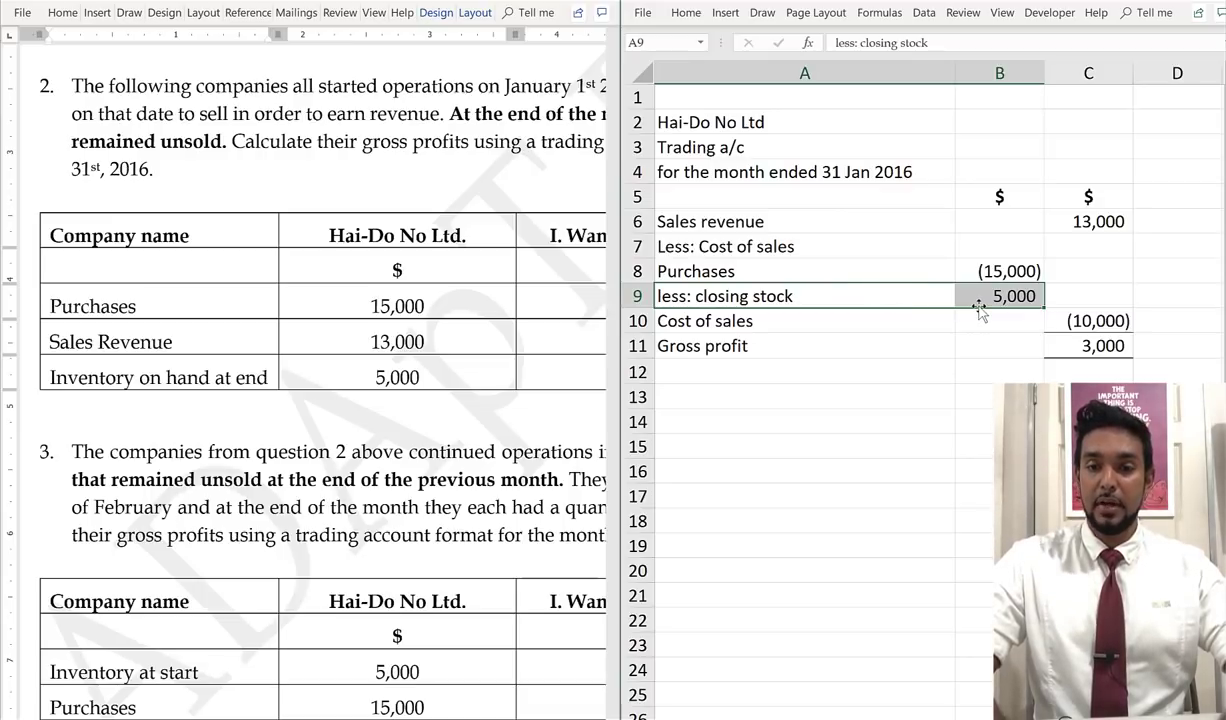
left_click_drag(933, 268, 977, 271)
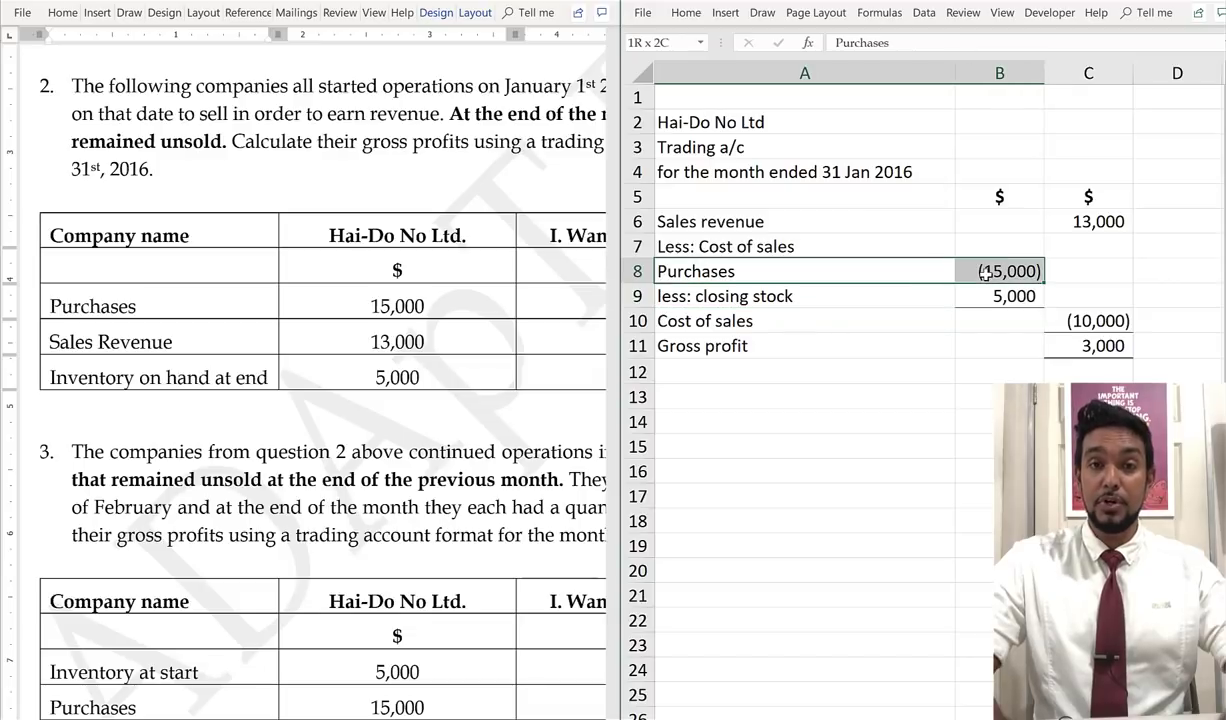
left_click_drag(888, 320, 1065, 328)
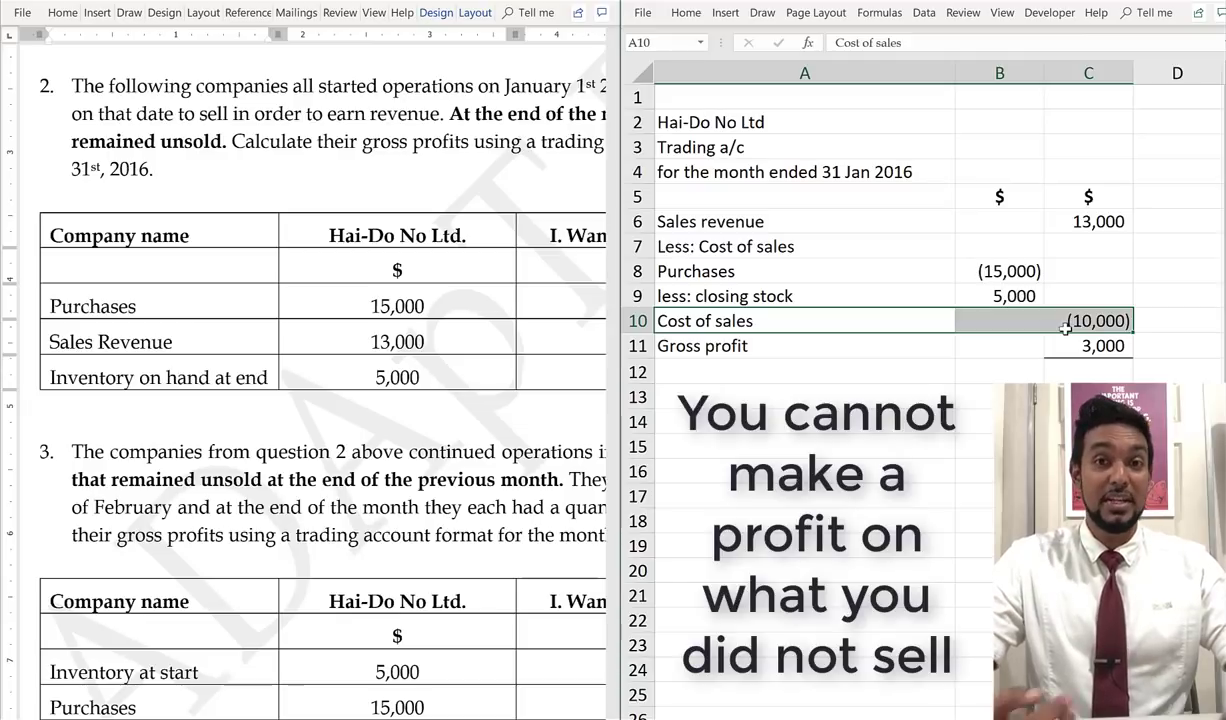
left_click(1072, 225)
left_click(1025, 271)
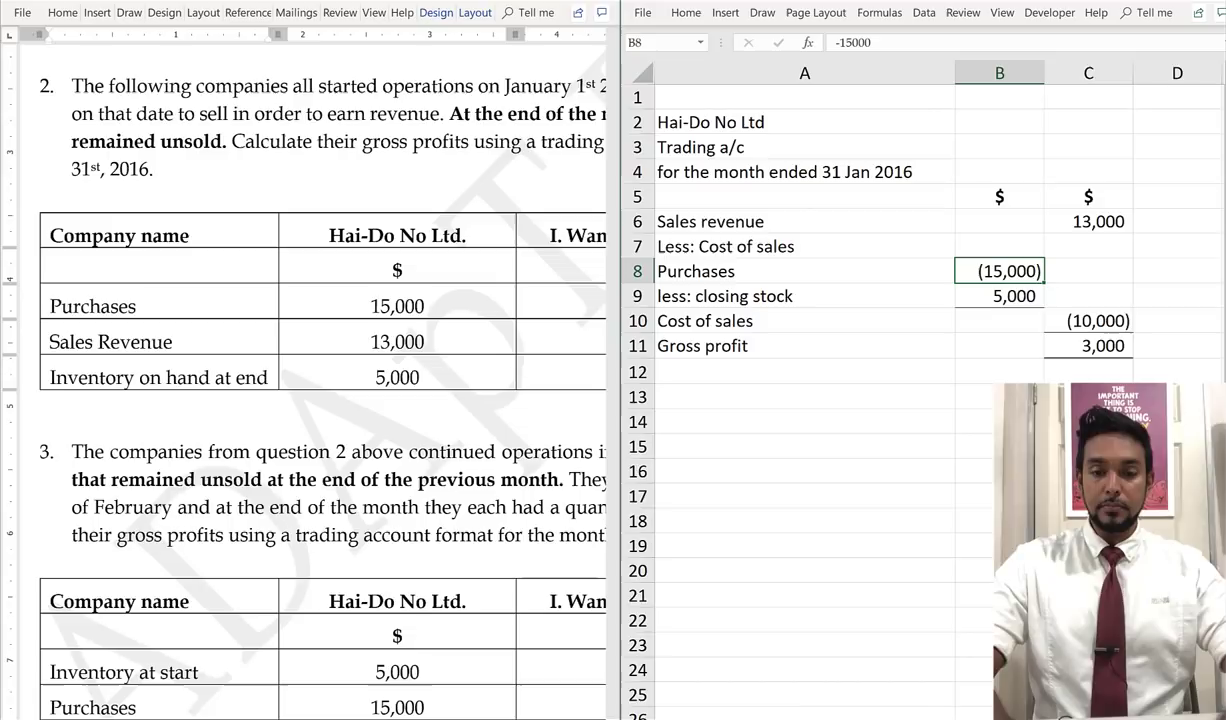
Switch to a blank worksheet and enlarge the question document to full screen, leaving its text unchanged
left_click(700, 718)
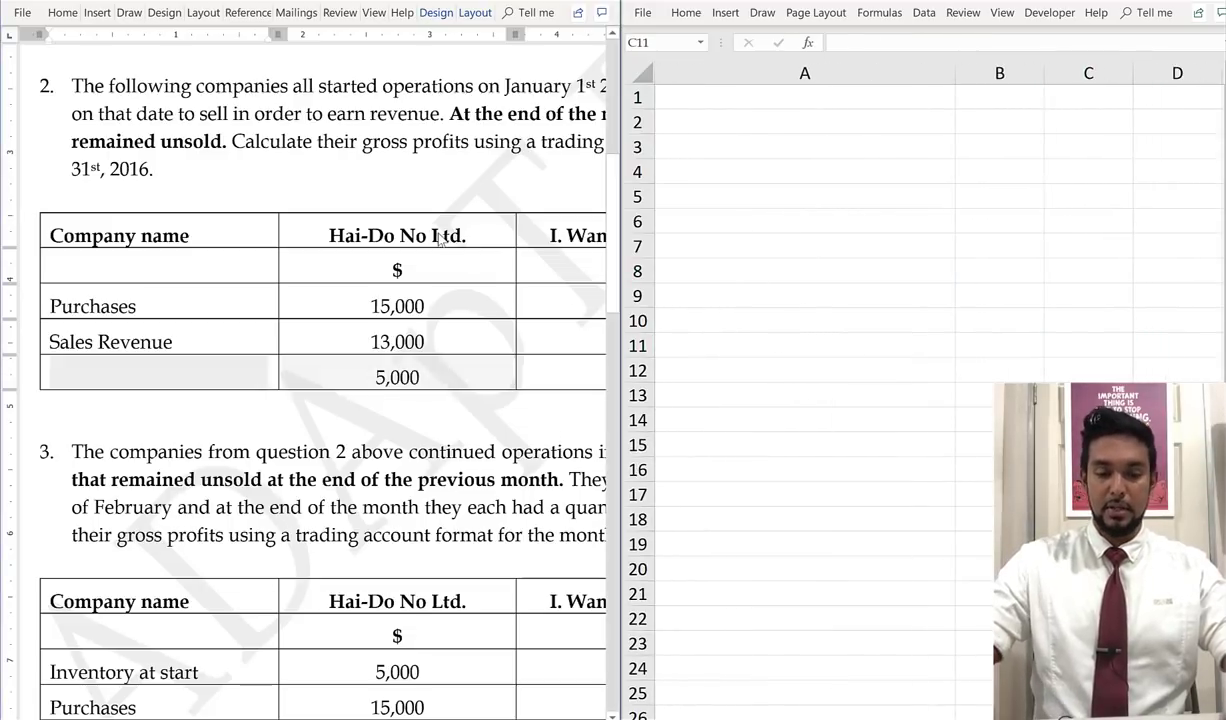
type("a")
key("ctrl+z")
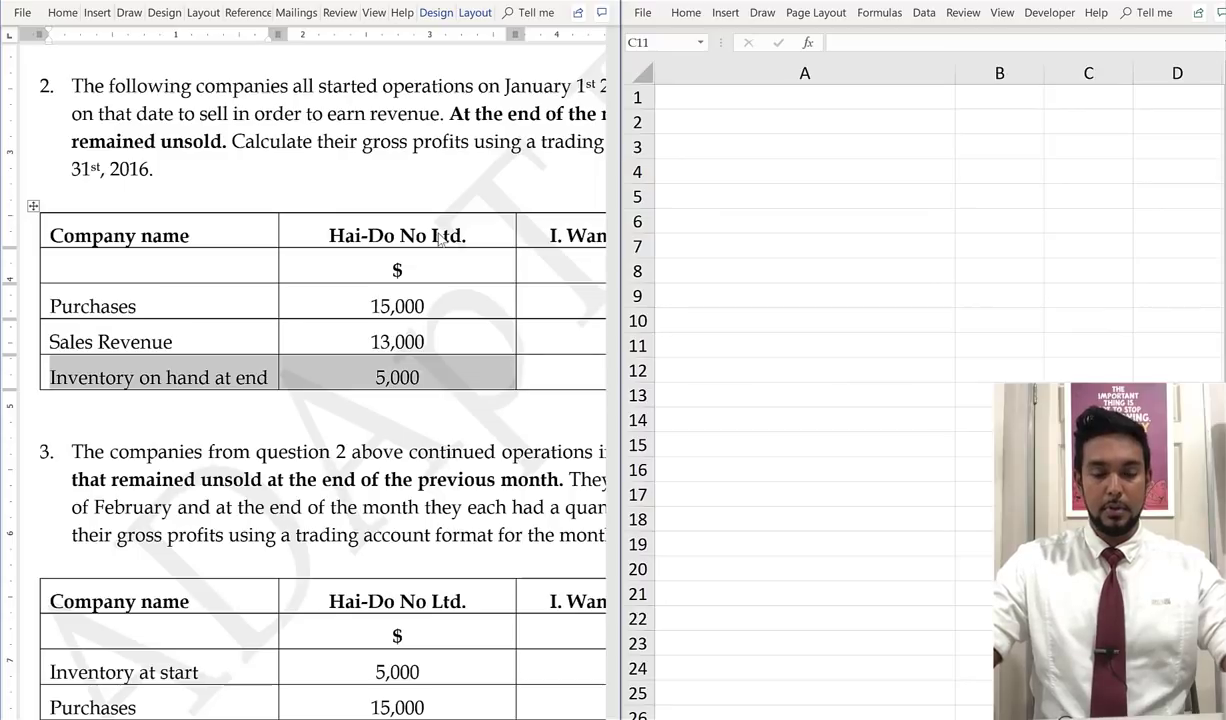
key("super+Up")
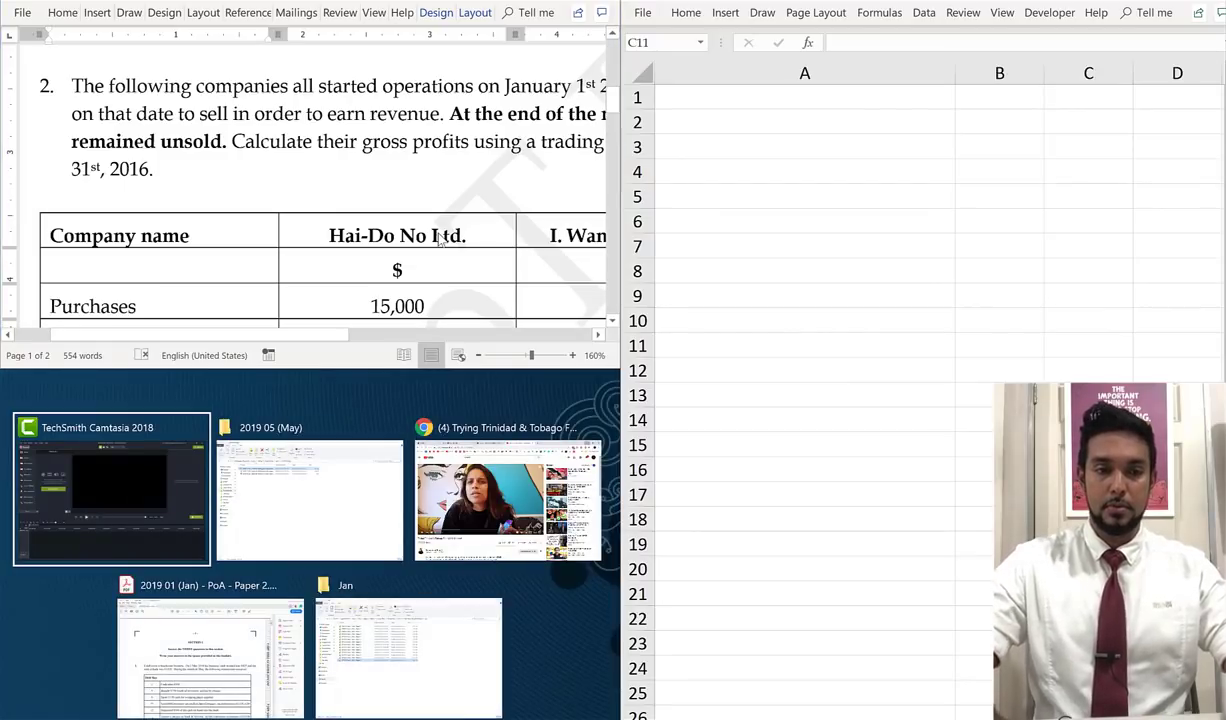
left_click(111, 490)
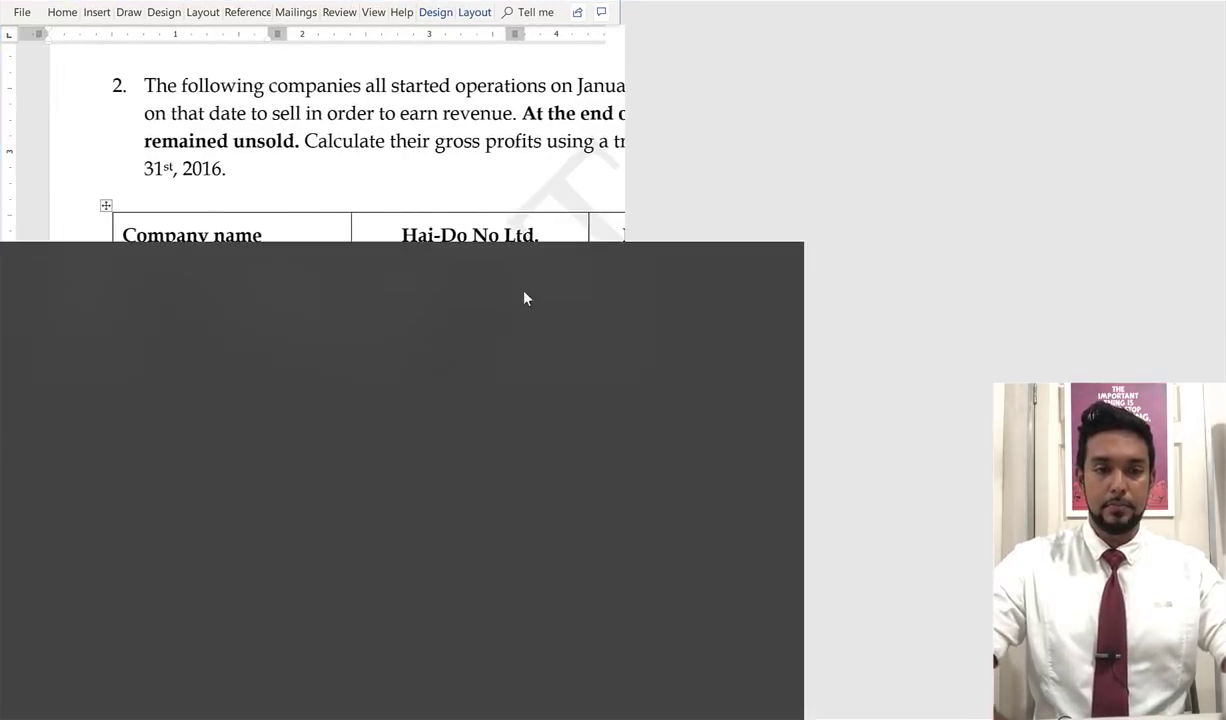
key("super+Up")
key("Escape")
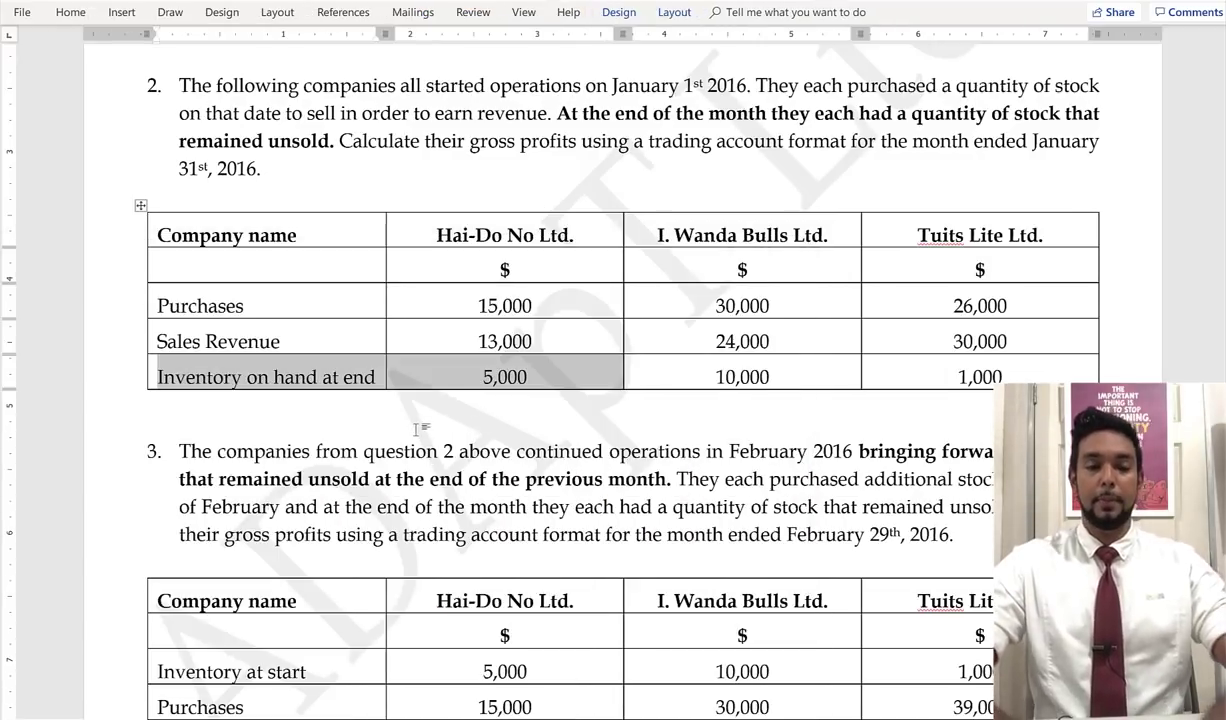
Read question 3 about the February 2016 trading accounts, including the stock brought forward and the stock left unsold
scroll(416, 429, "down", 7)
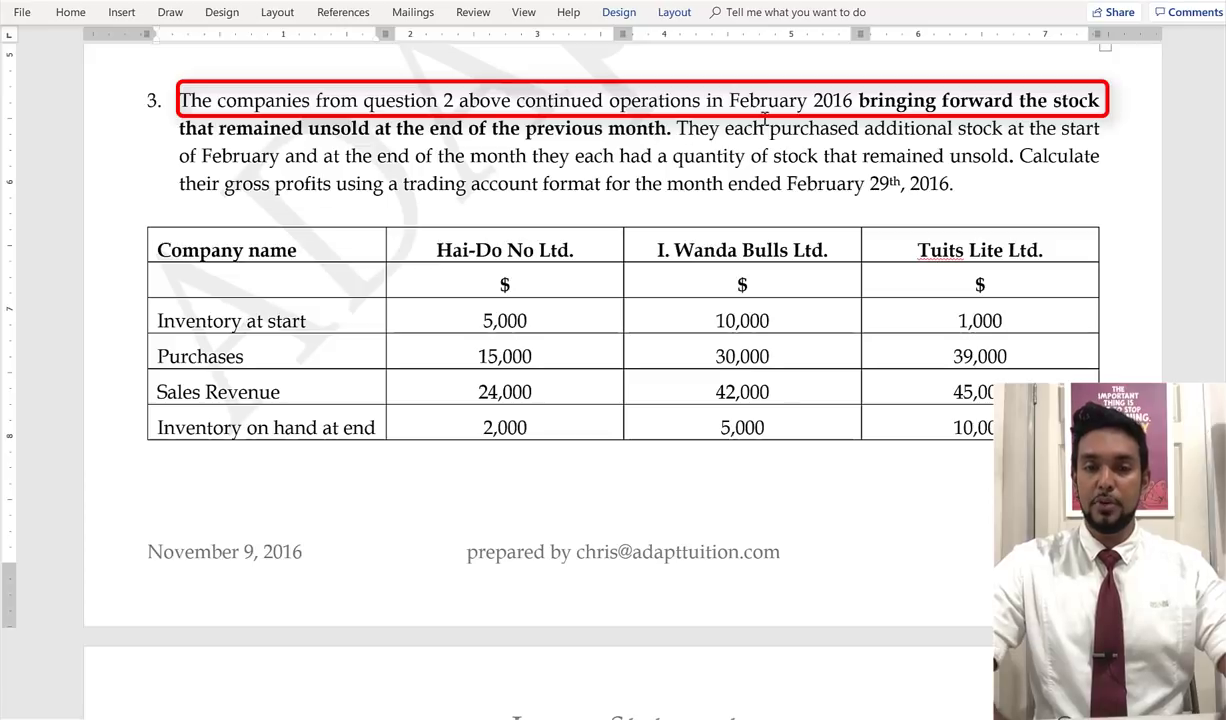
left_click_drag(731, 101, 869, 101)
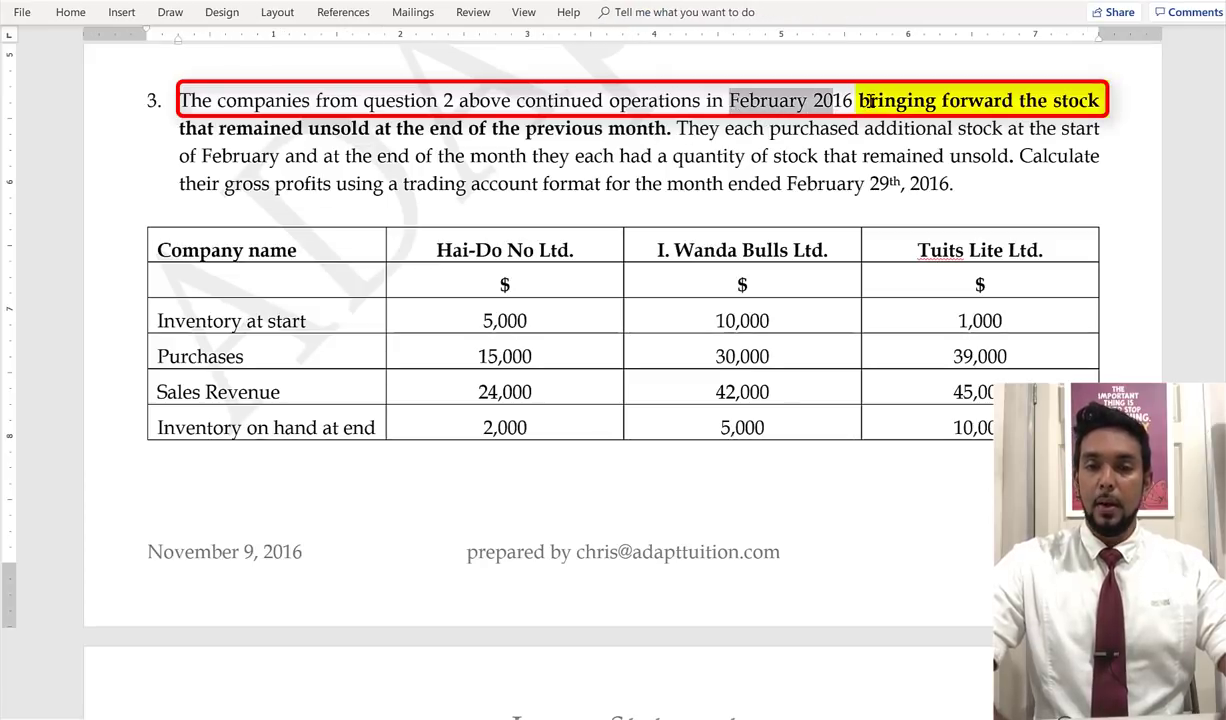
left_click_drag(179, 129, 676, 131)
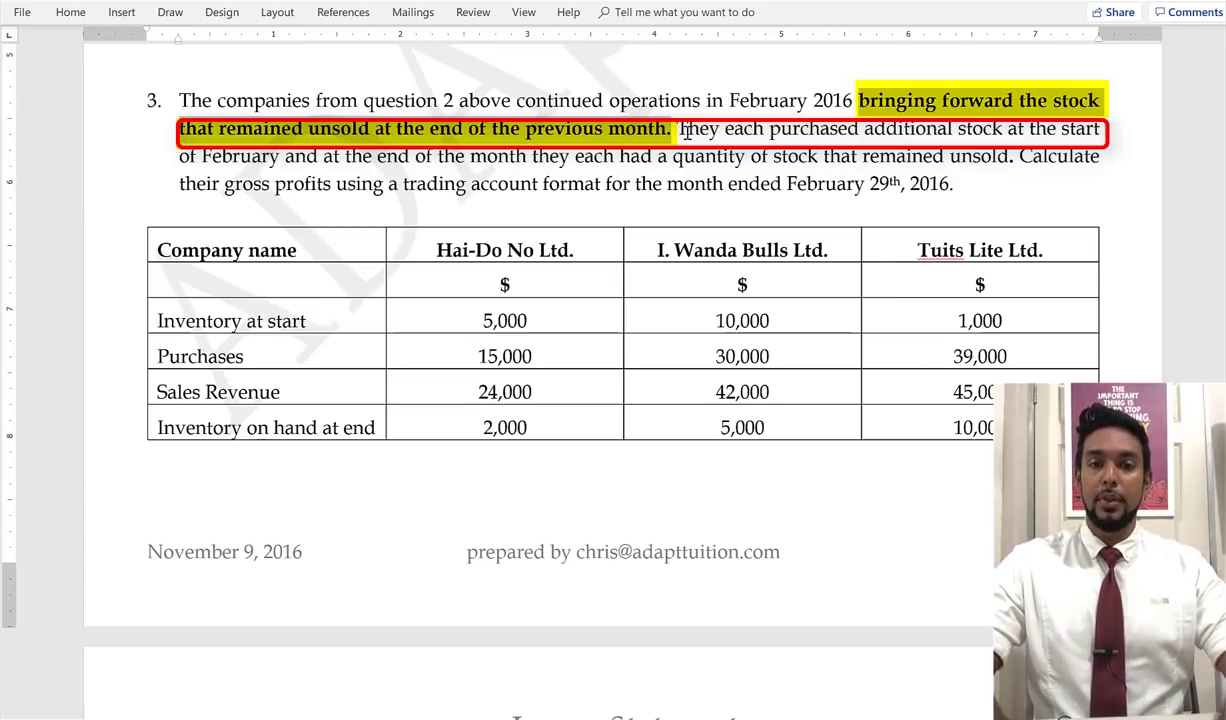
left_click_drag(687, 133, 803, 147)
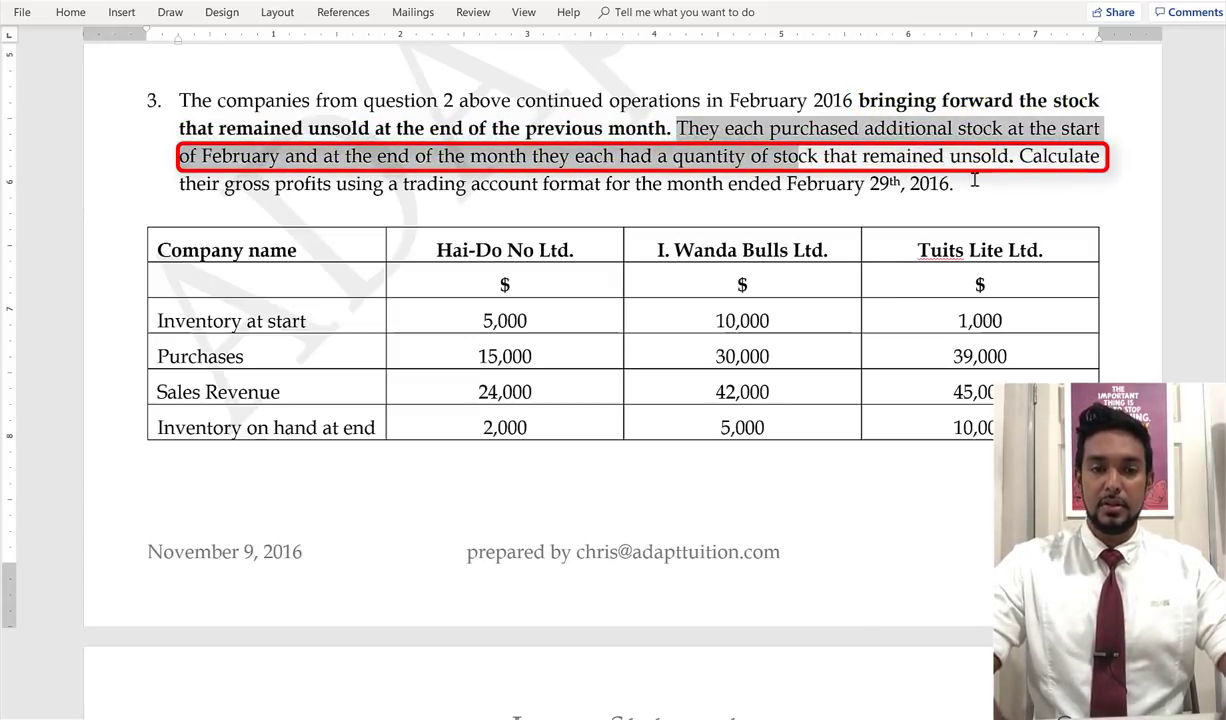
left_click(974, 180)
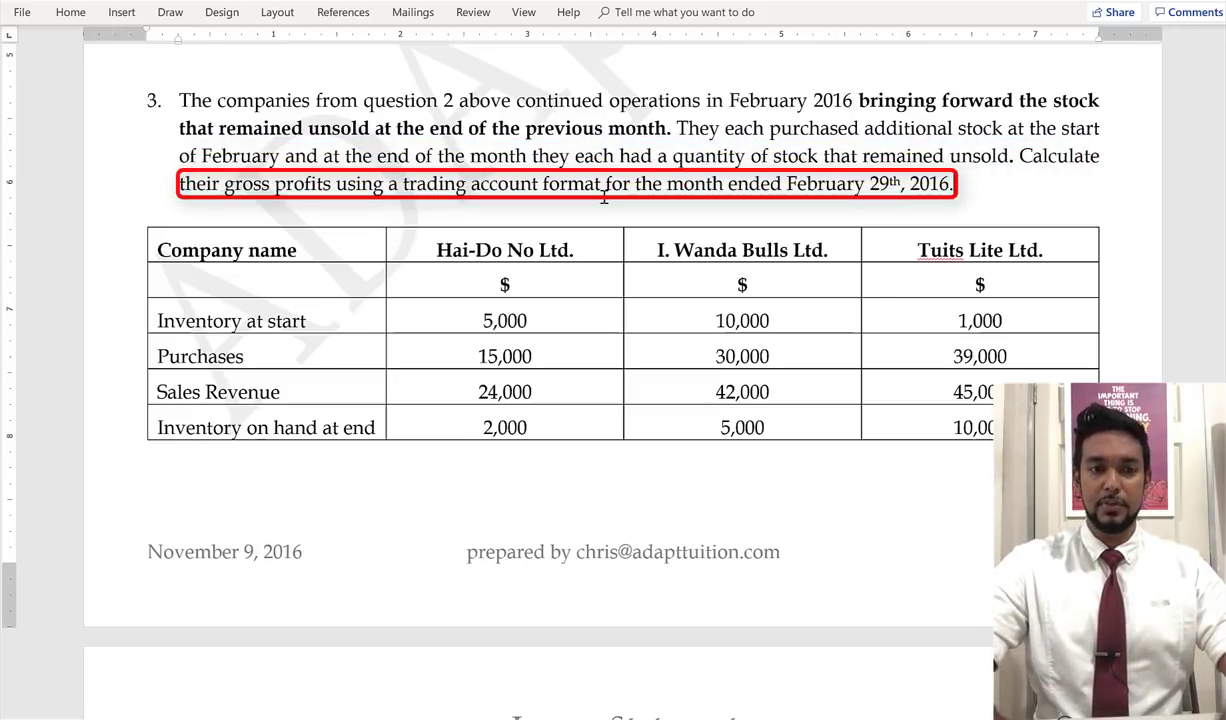
Place the question document beside the blank worksheet and enter the company name "Hai-Do No Ltd" in A1
key("super+Left")
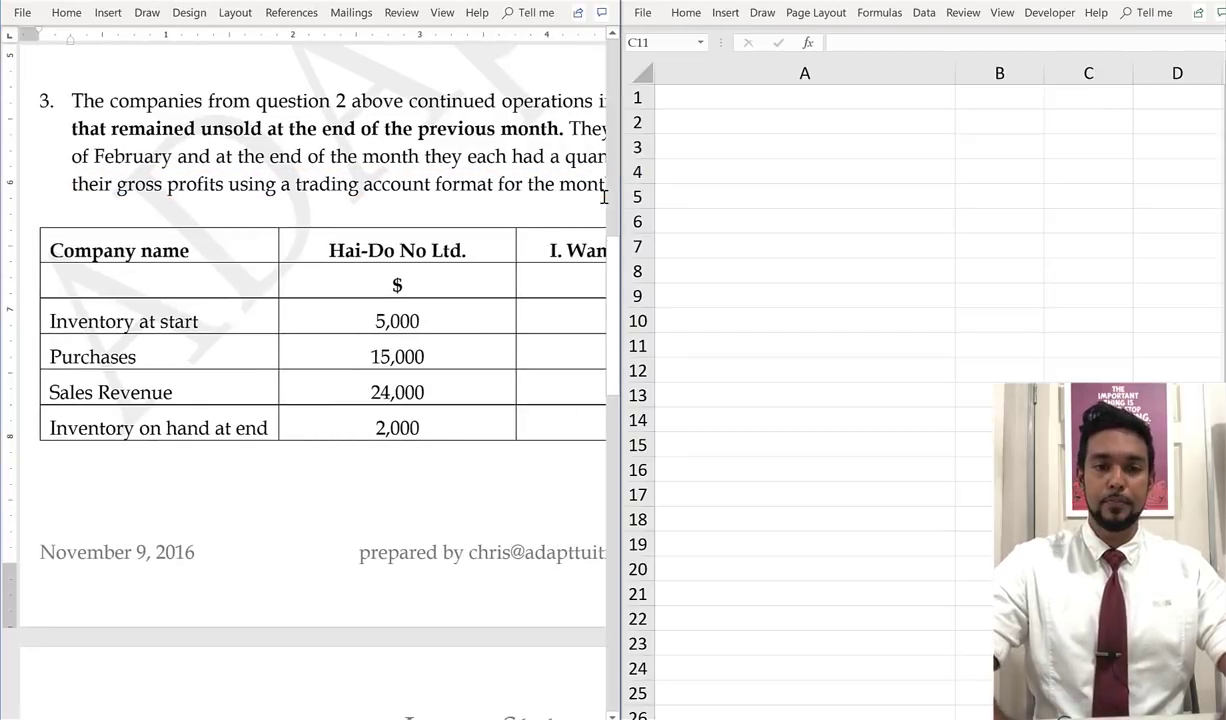
left_click(682, 174)
left_click(731, 104)
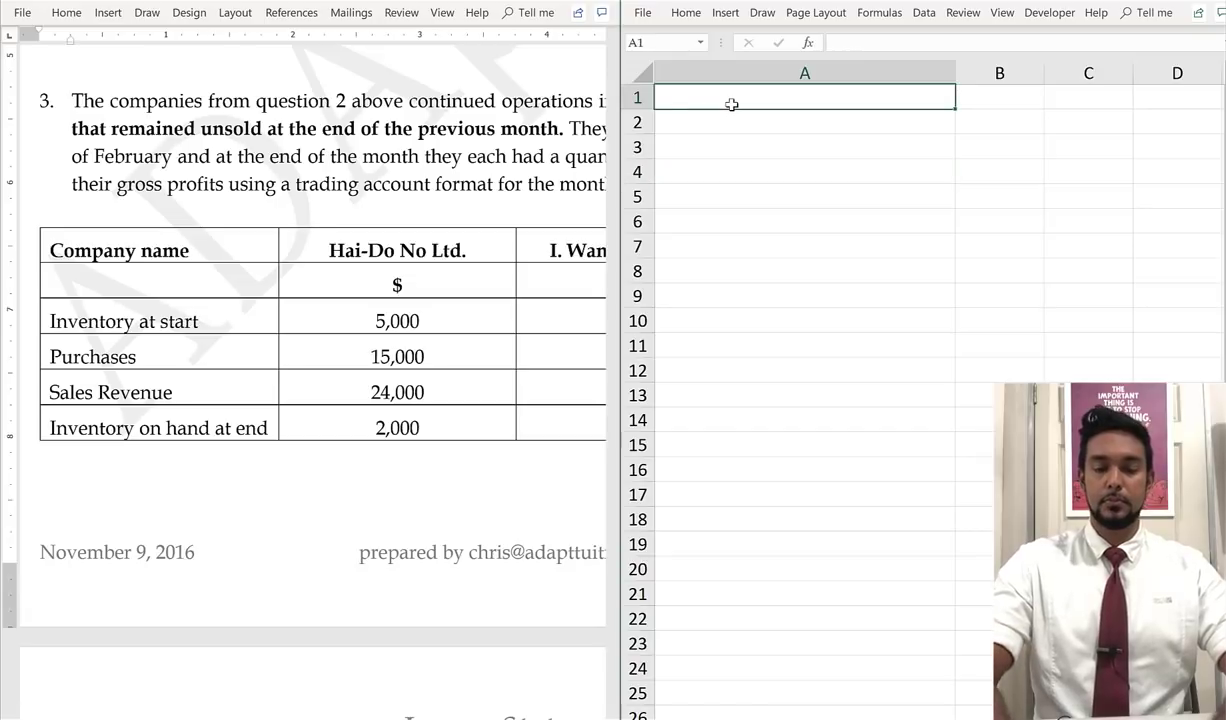
type("Hai-Do")
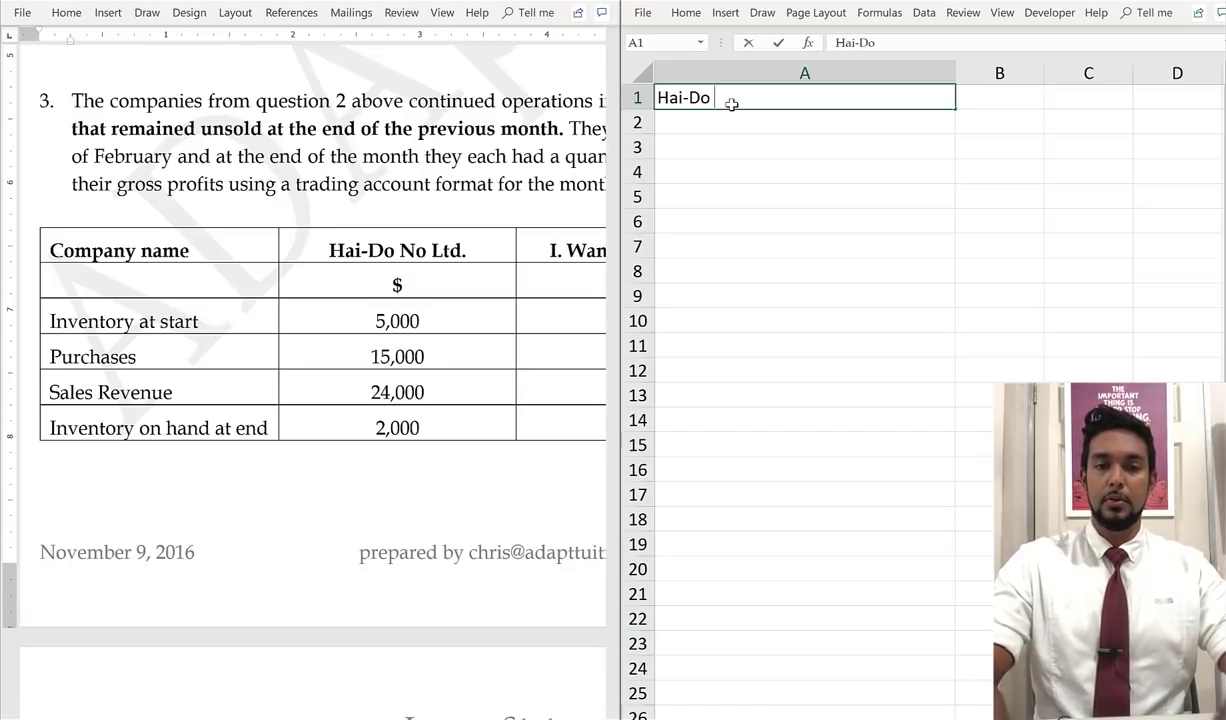
type(" NO L")
key("BackSpace")
key("BackSpace")
key("BackSpace")
type("o Ltd")
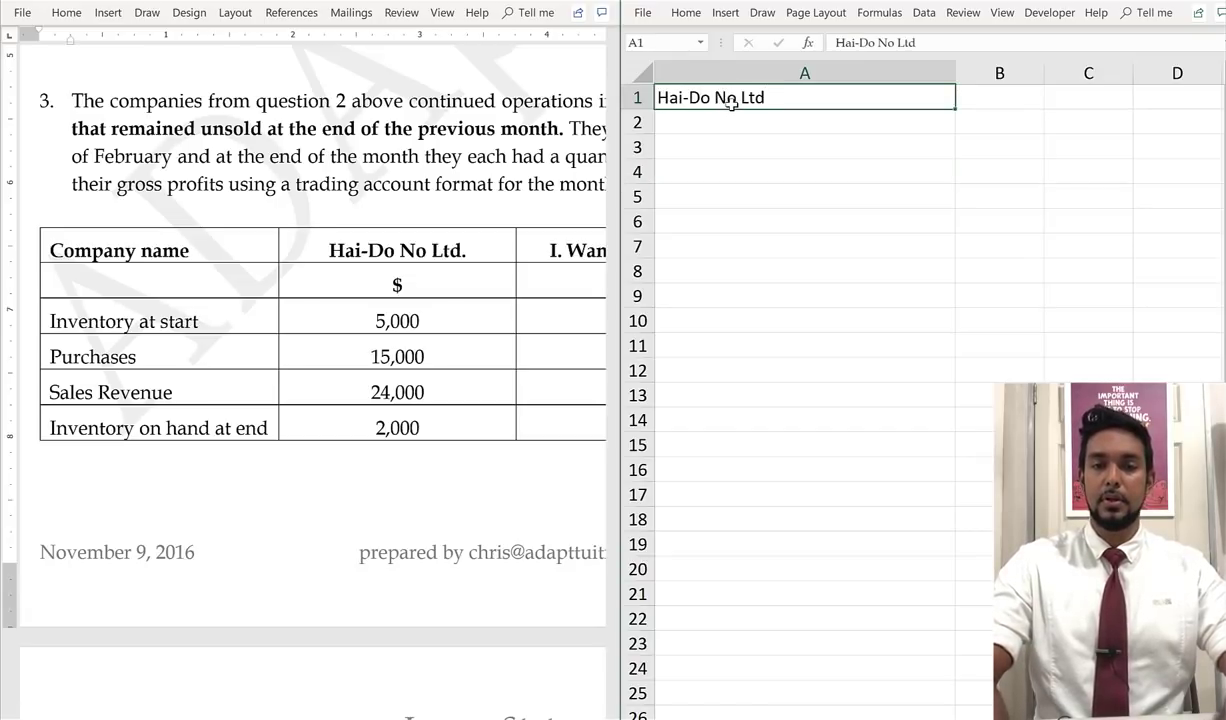
key("Return")
Enter the heading lines "Trading a/c" in A2 and "for the month ended 29 Feb 2016" in A3
type("t")
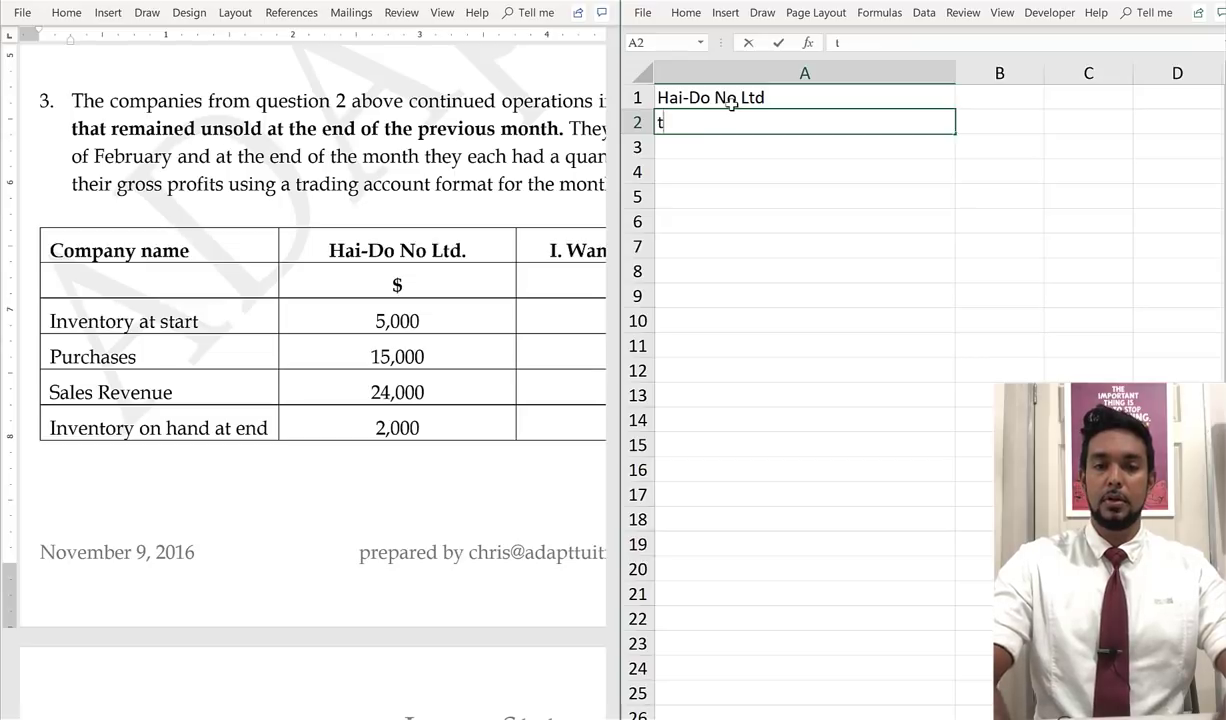
type("Trading a")
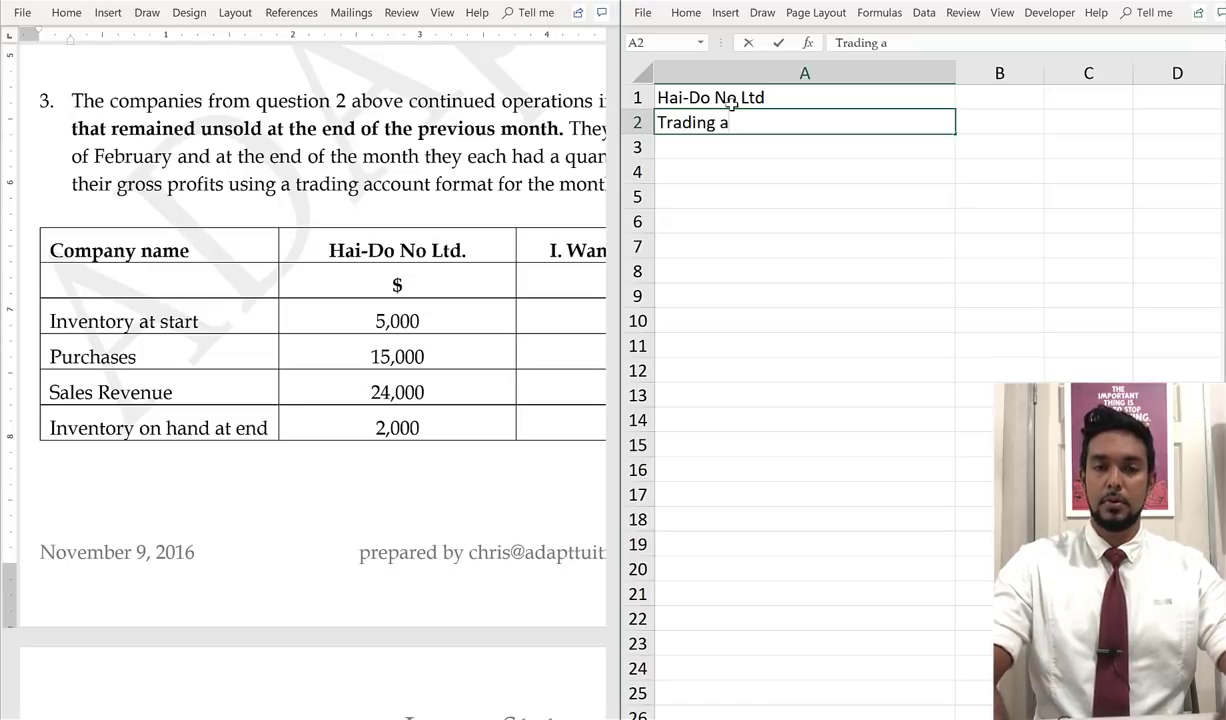
type("/c")
key("Return")
type("for th")
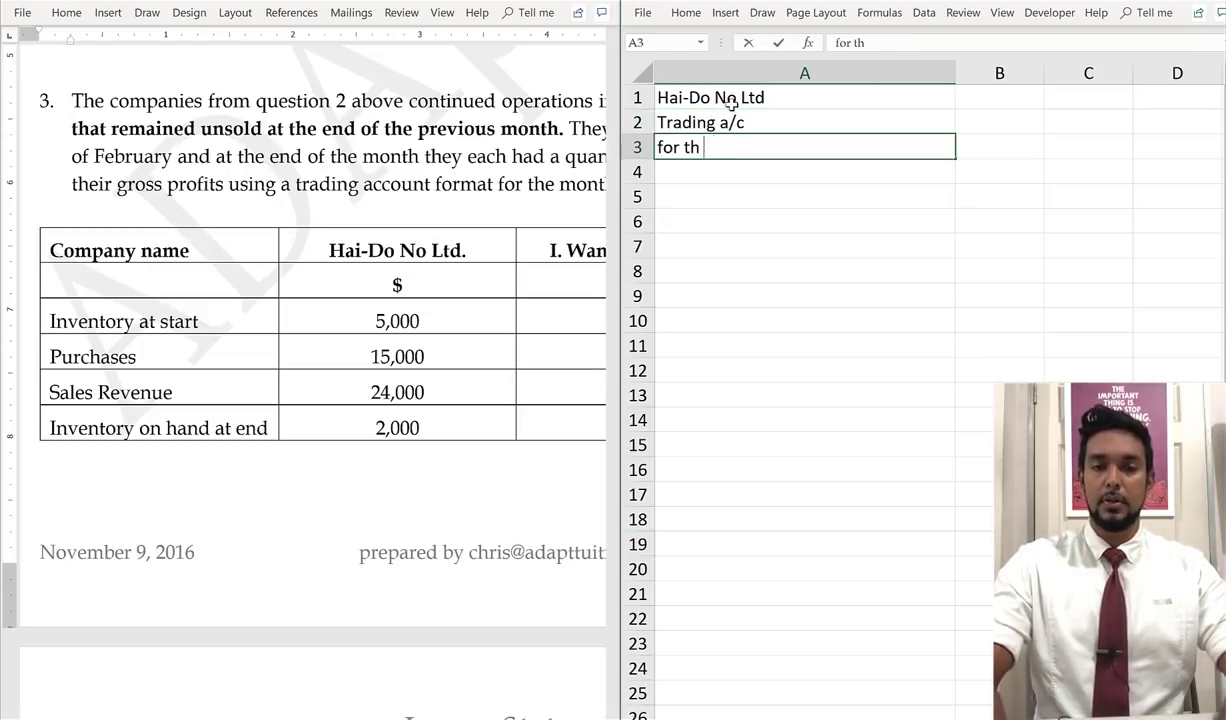
type("e month ended")
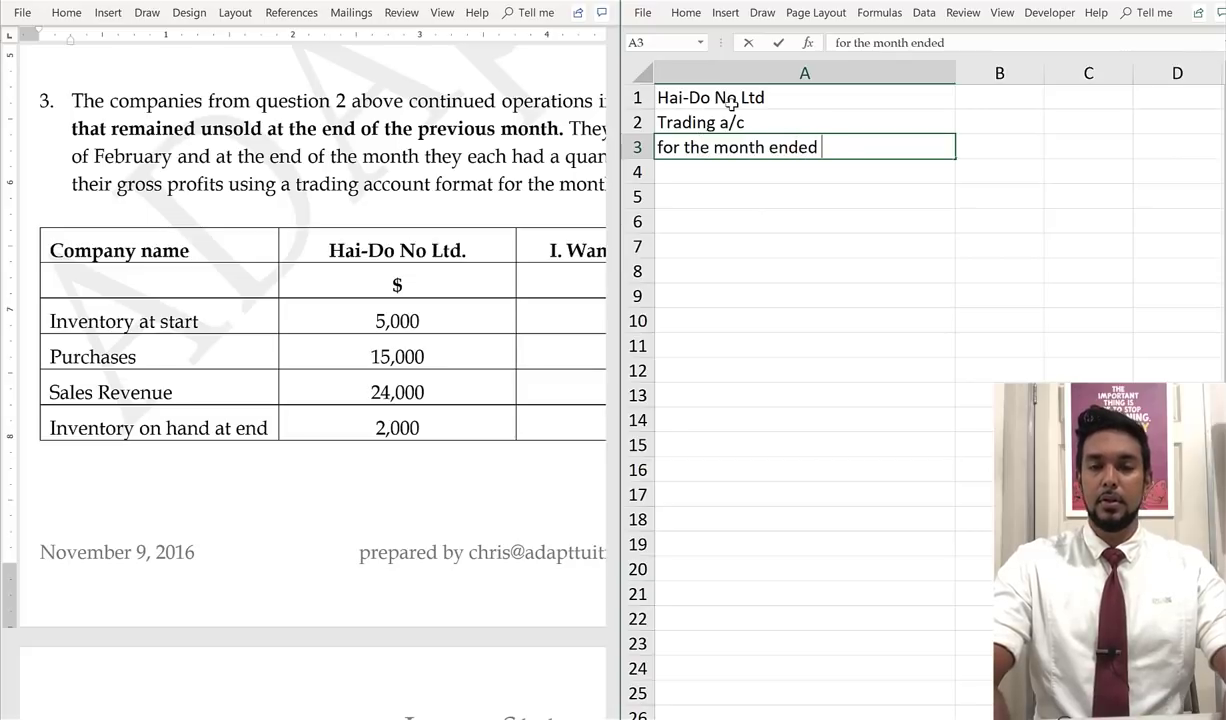
type(" 3")
key("BackSpace")
type("29 D")
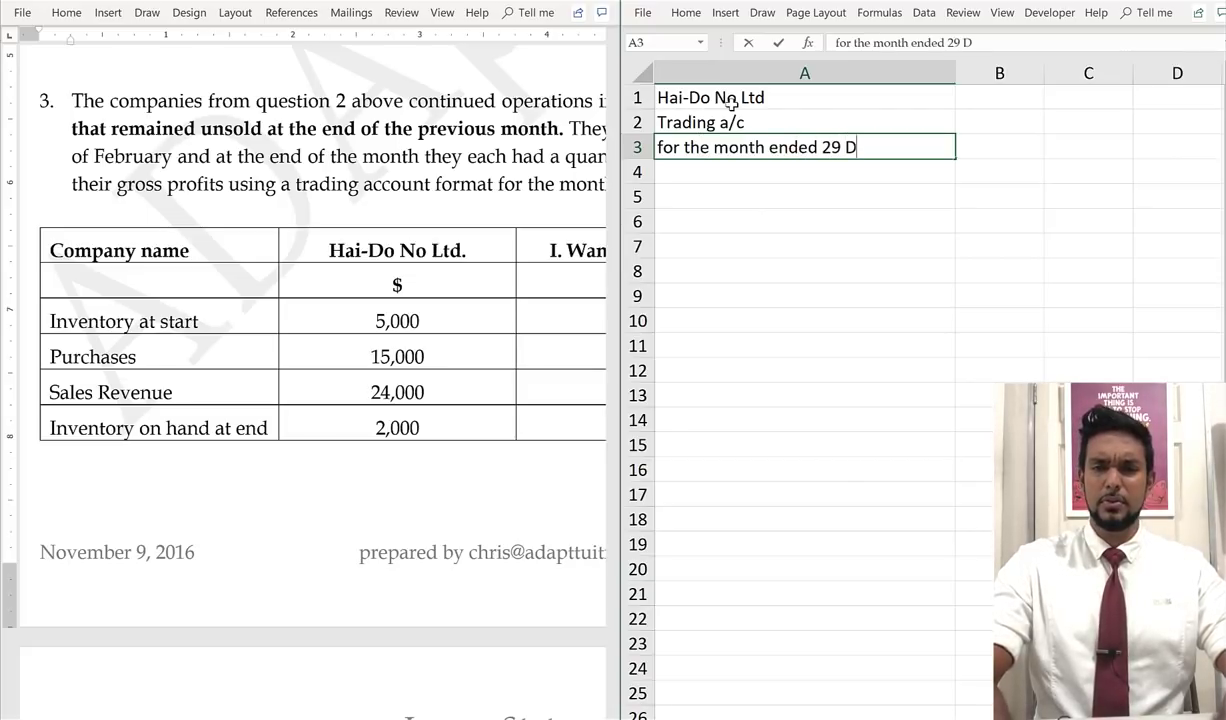
type("eb 20 ")
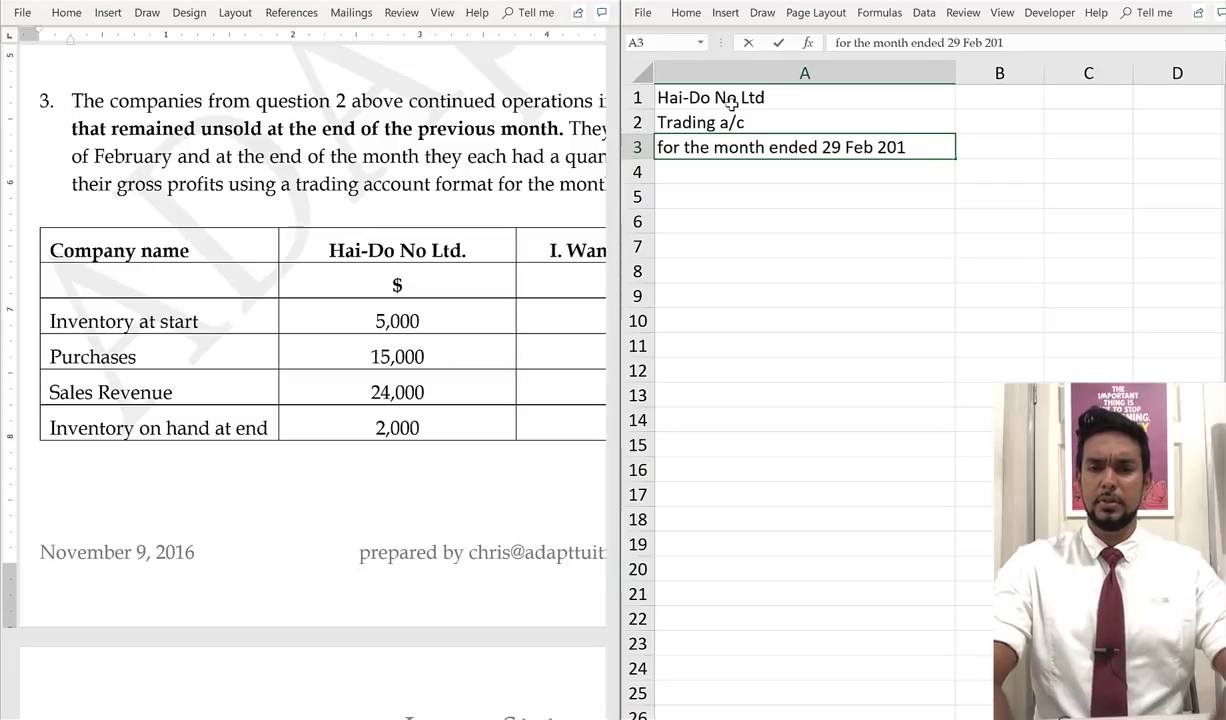
type("16")
key("Tab")
Finish the heading entry in A3 and enter a bold dollar sign as the column heading in B4
key("Down")
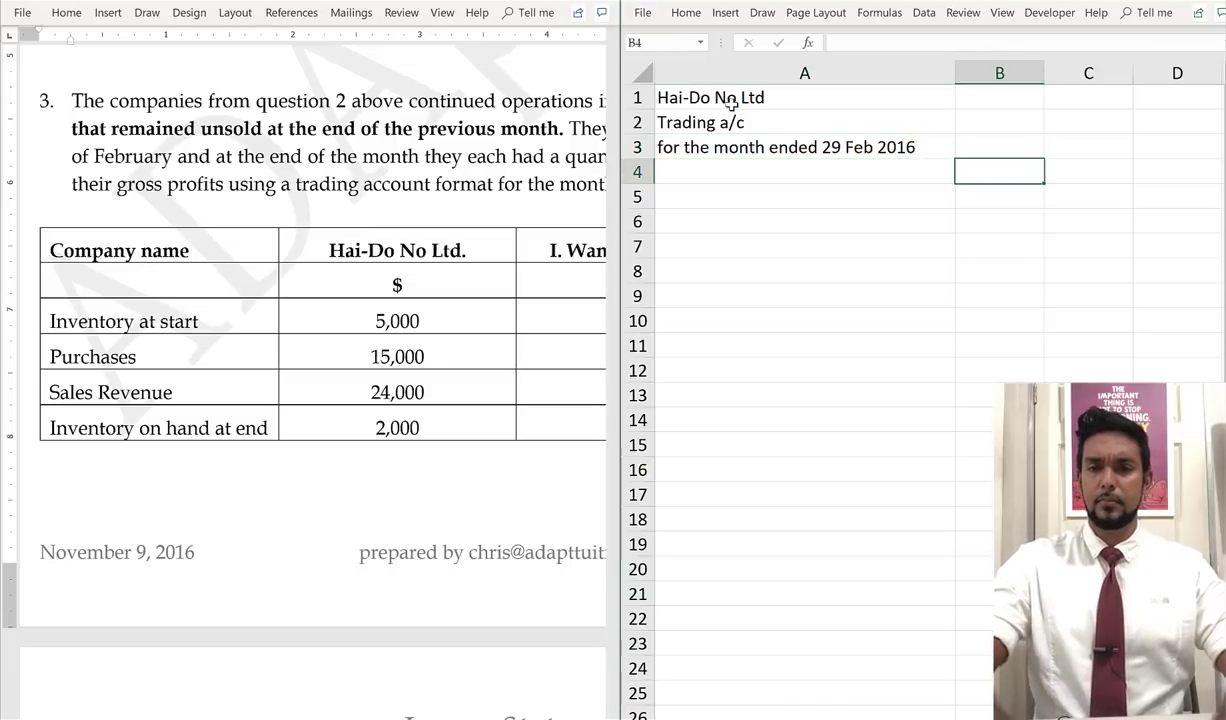
key("shift+Right")
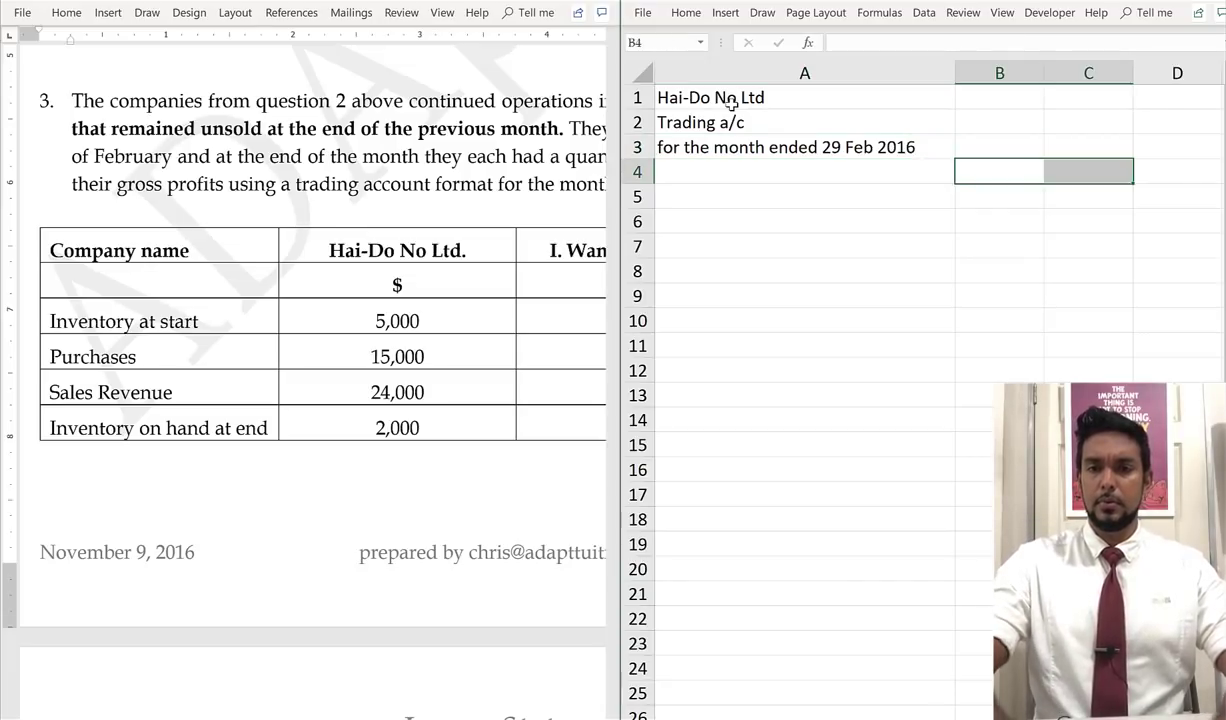
key("alt")
key("h")
key("Escape")
key("Escape")
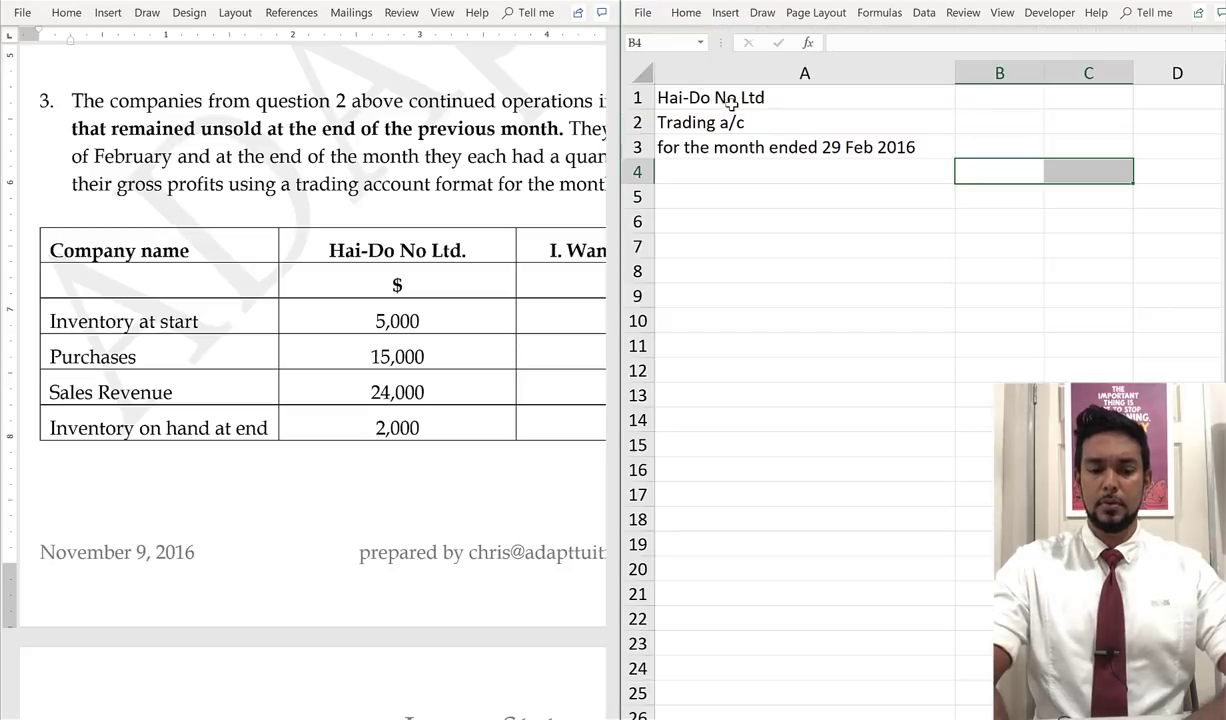
key("alt")
key("h")
key("Escape")
key("Escape")
type("$")
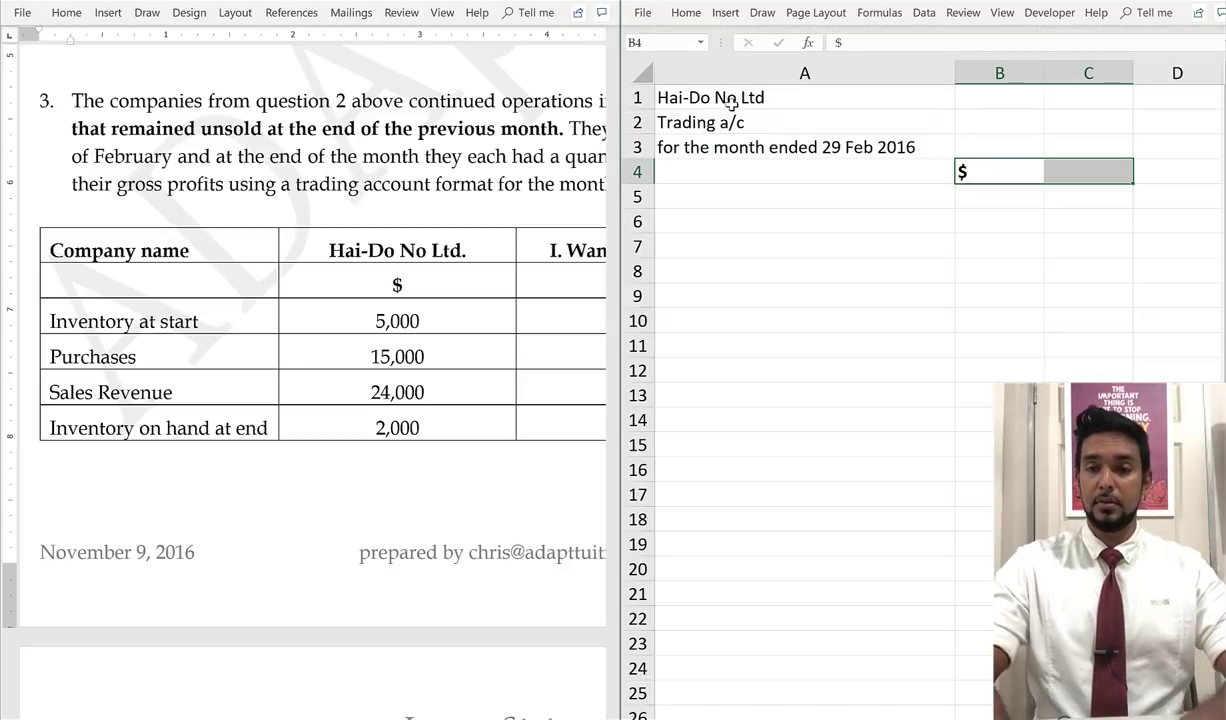
key("Return")
Fill B4:C4 with dollar signs and format both headings as centred and bold
left_click(1021, 152)
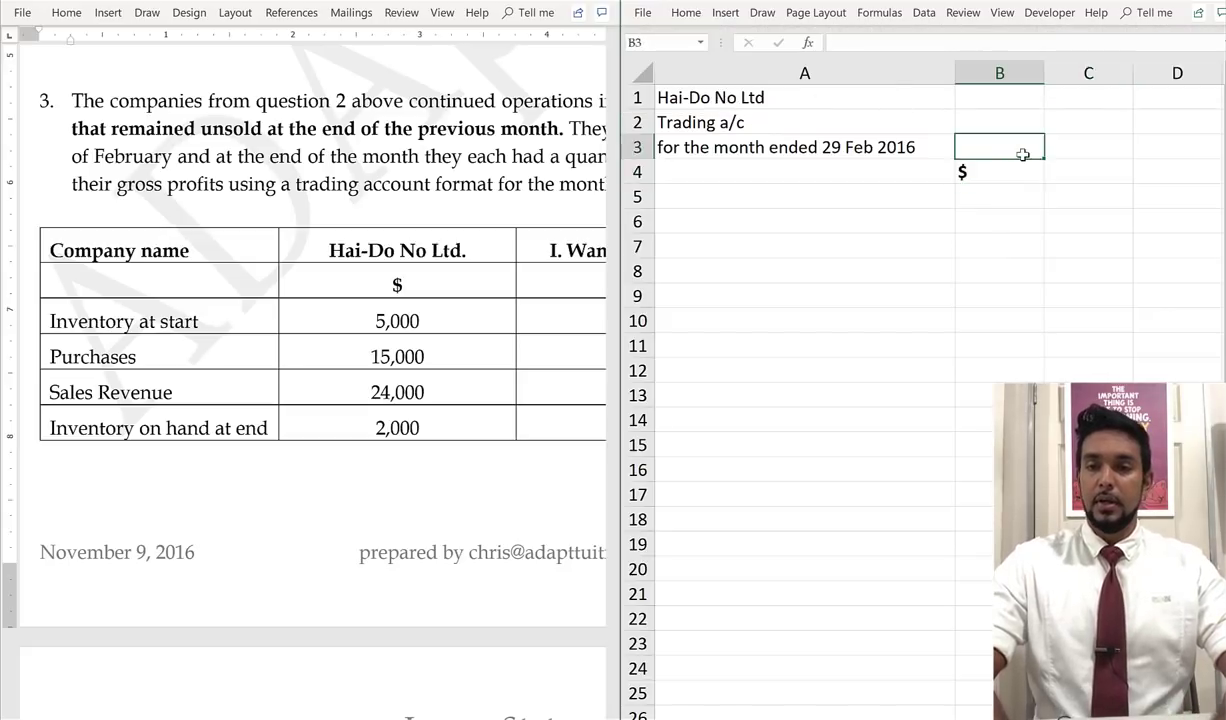
left_click_drag(1021, 165, 1091, 163)
key("alt")
key("h")
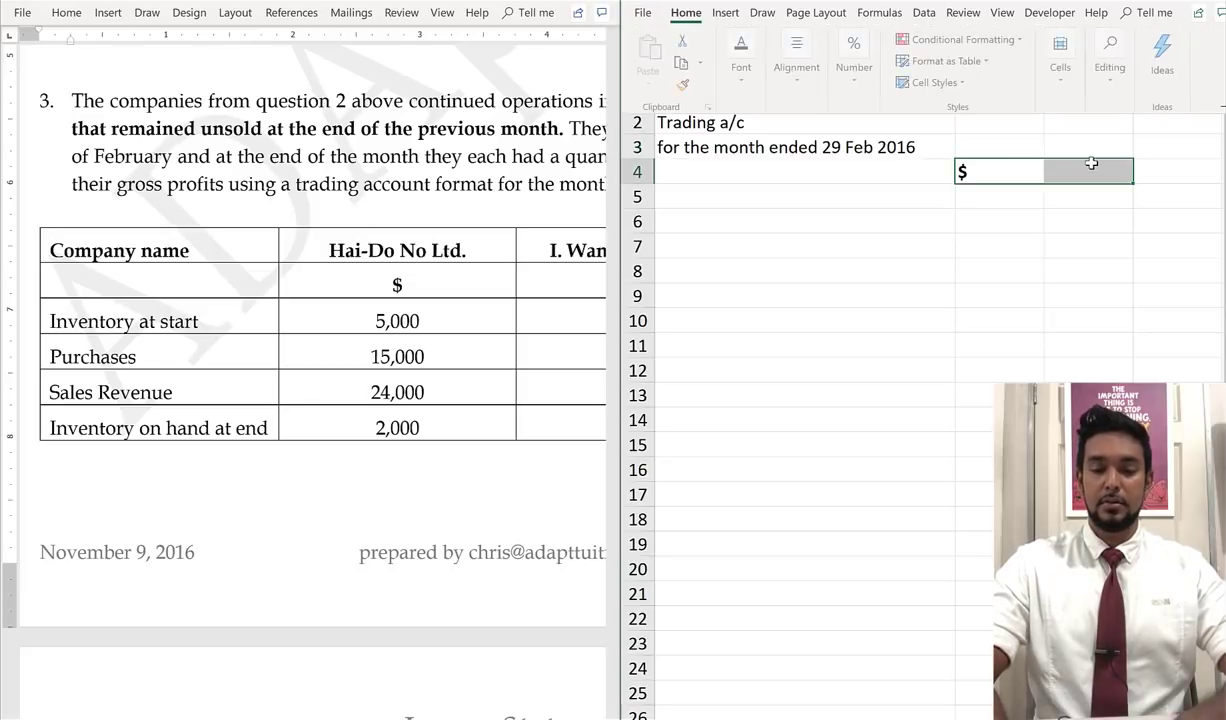
key("a")
key("c")
key("F2")
key("ctrl+Return")
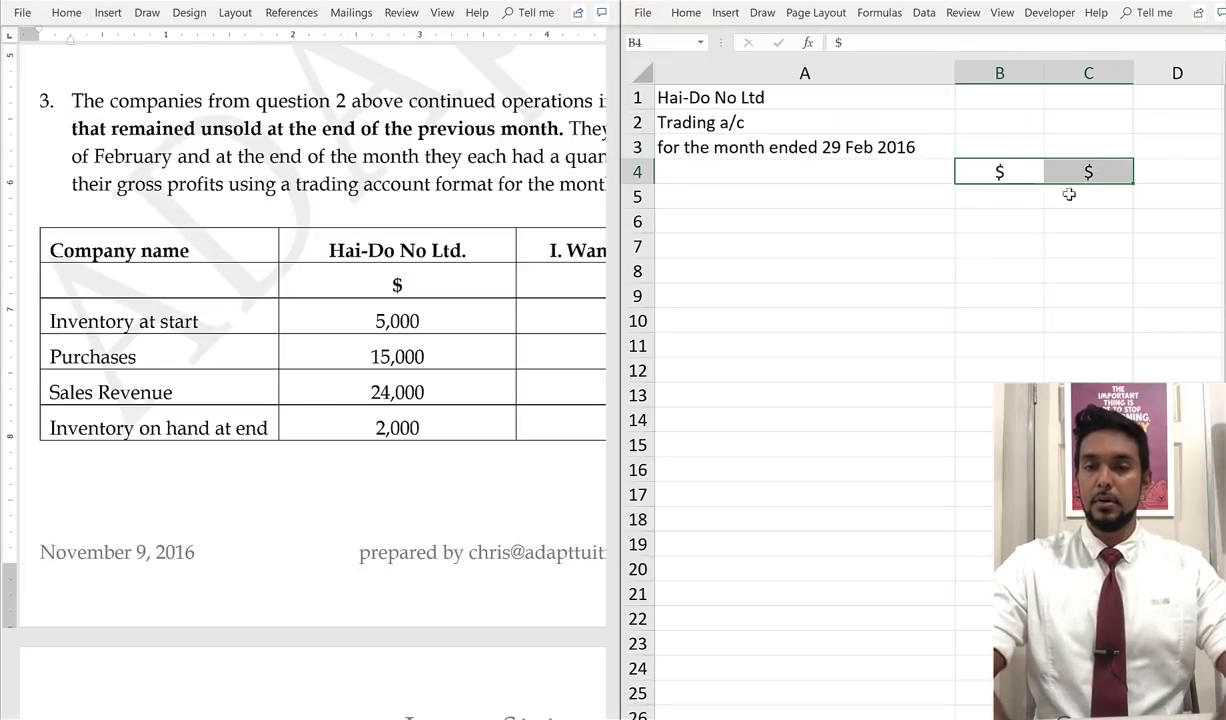
key("ctrl+b")
Enter the label "Sales revenue" in A5 and its amount 24000 in C5
left_click(780, 204)
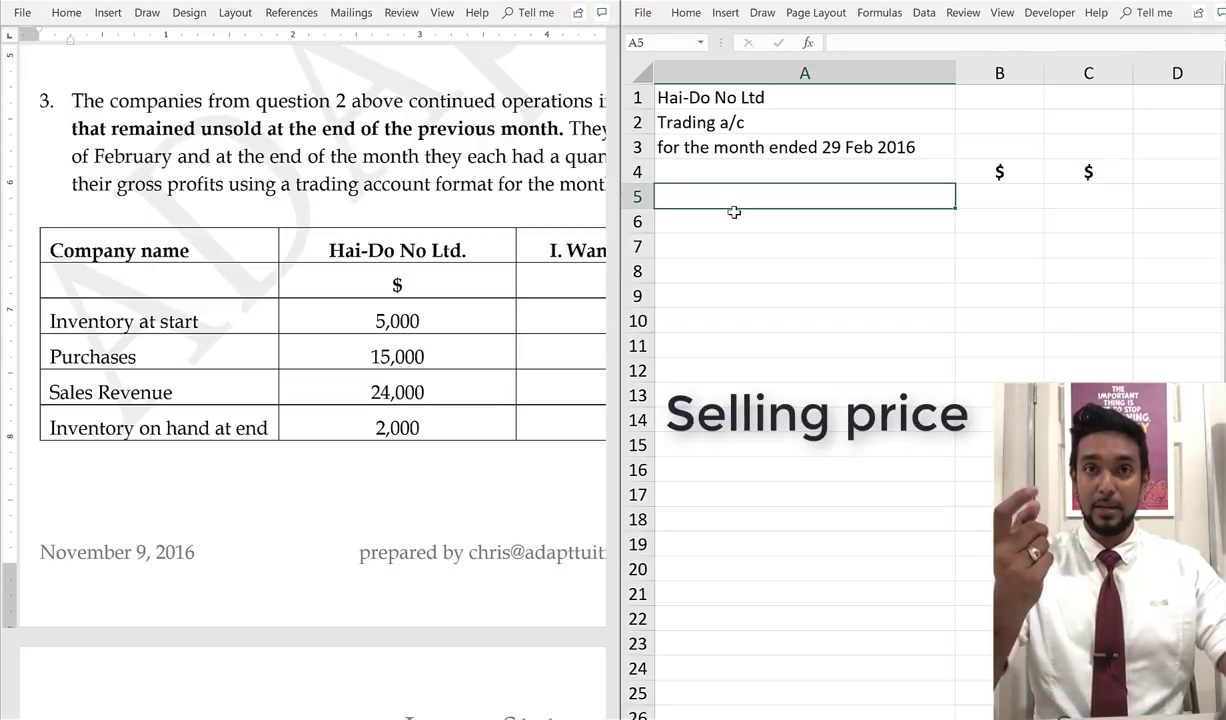
type("RE")
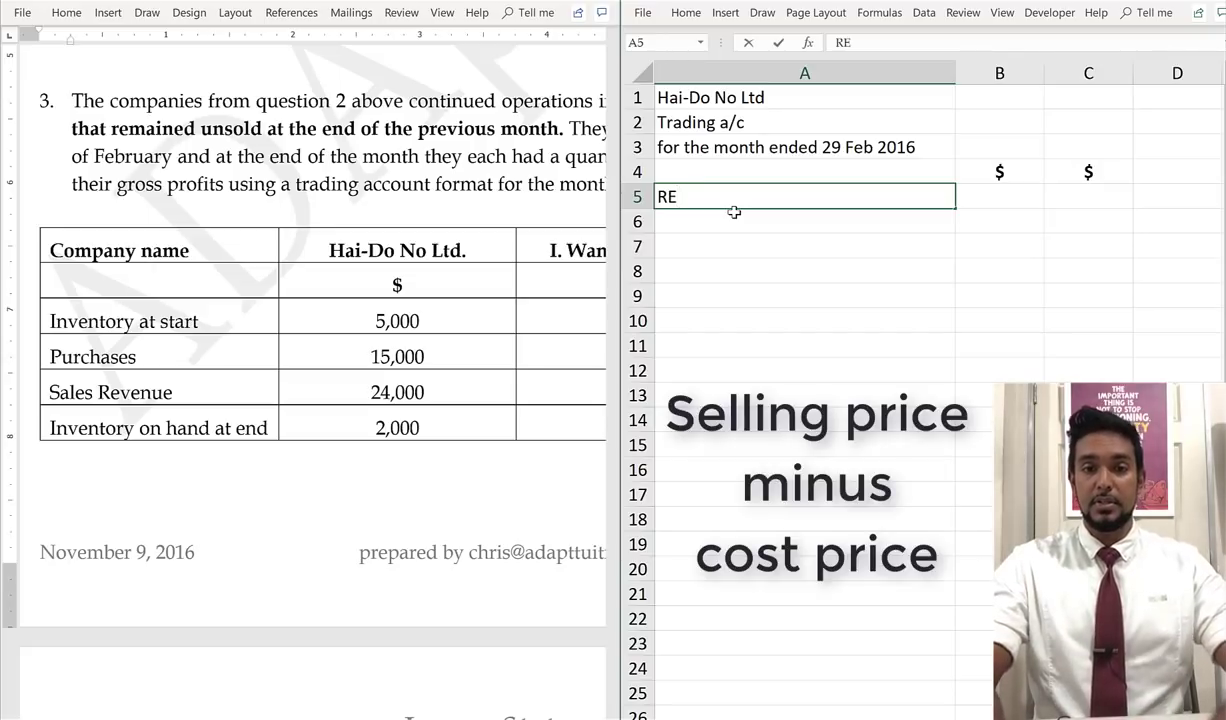
key("BackSpace")
key("BackSpace")
type("Sales re")
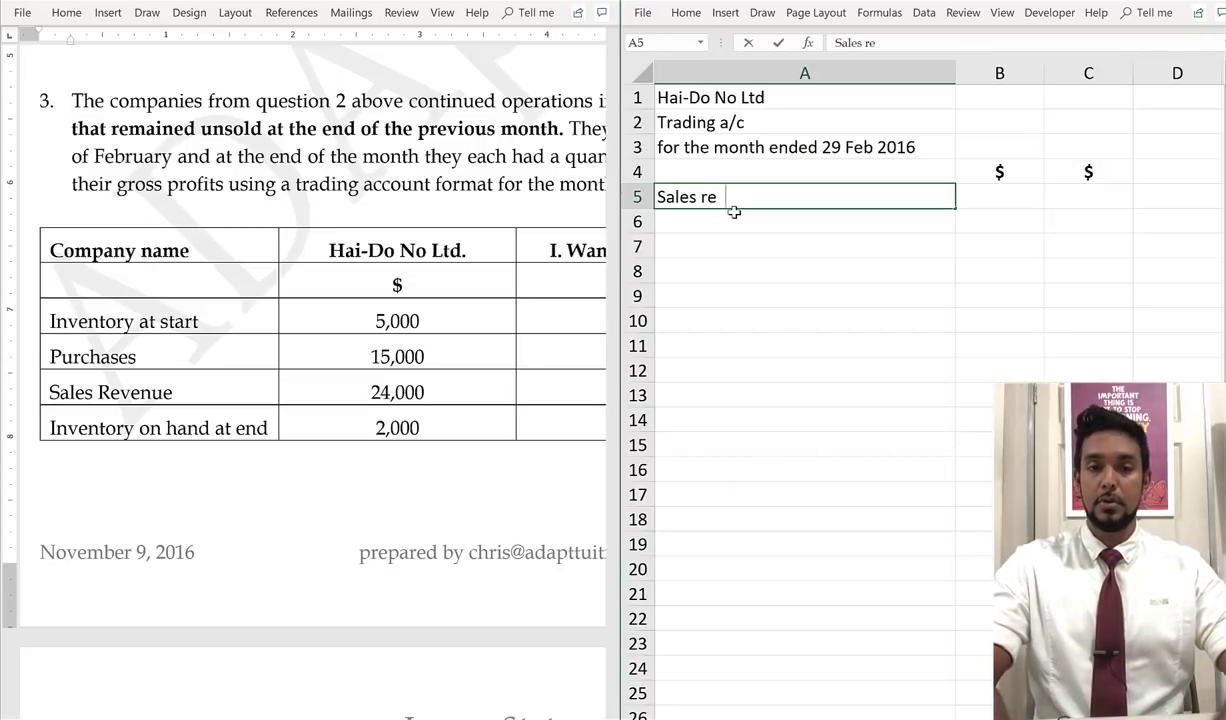
type("venue")
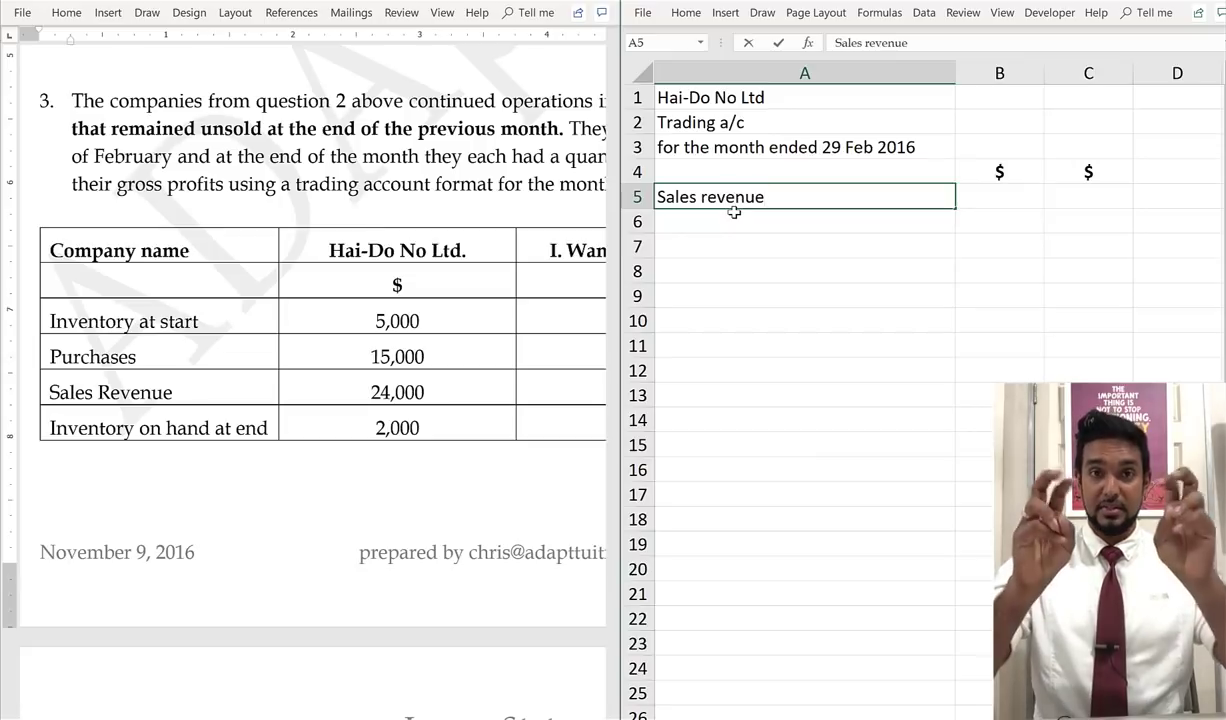
key("Right")
key("Right")
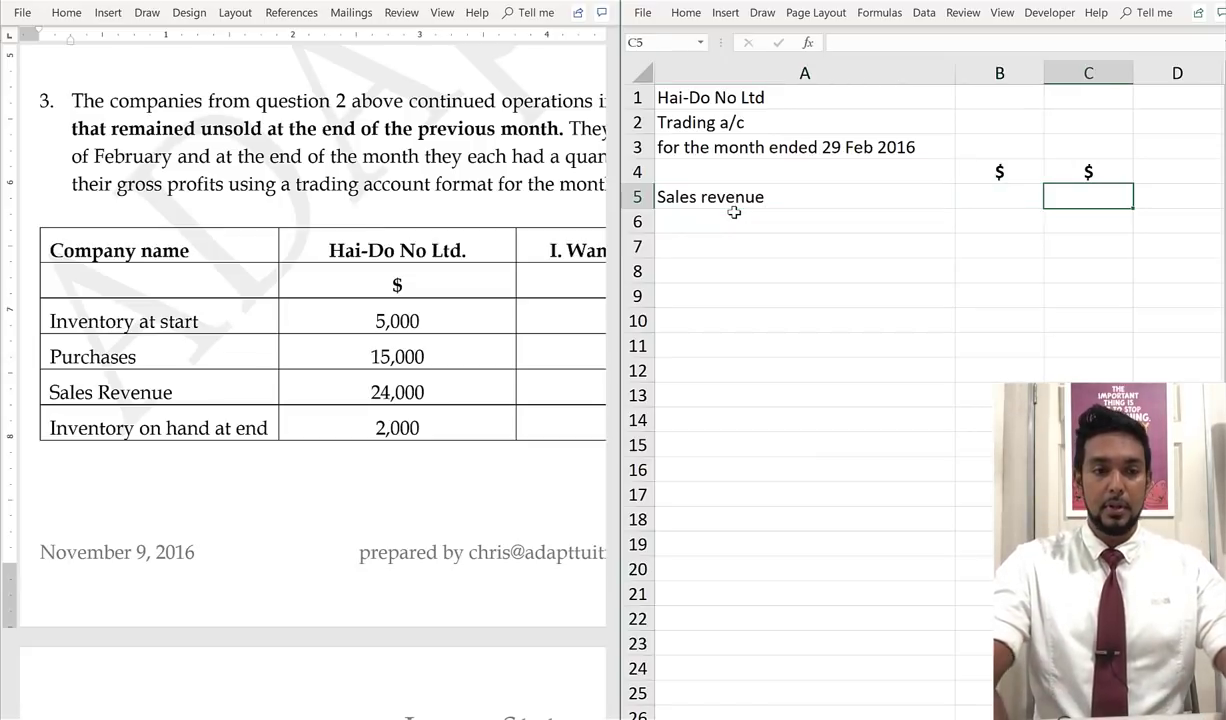
type("24000")
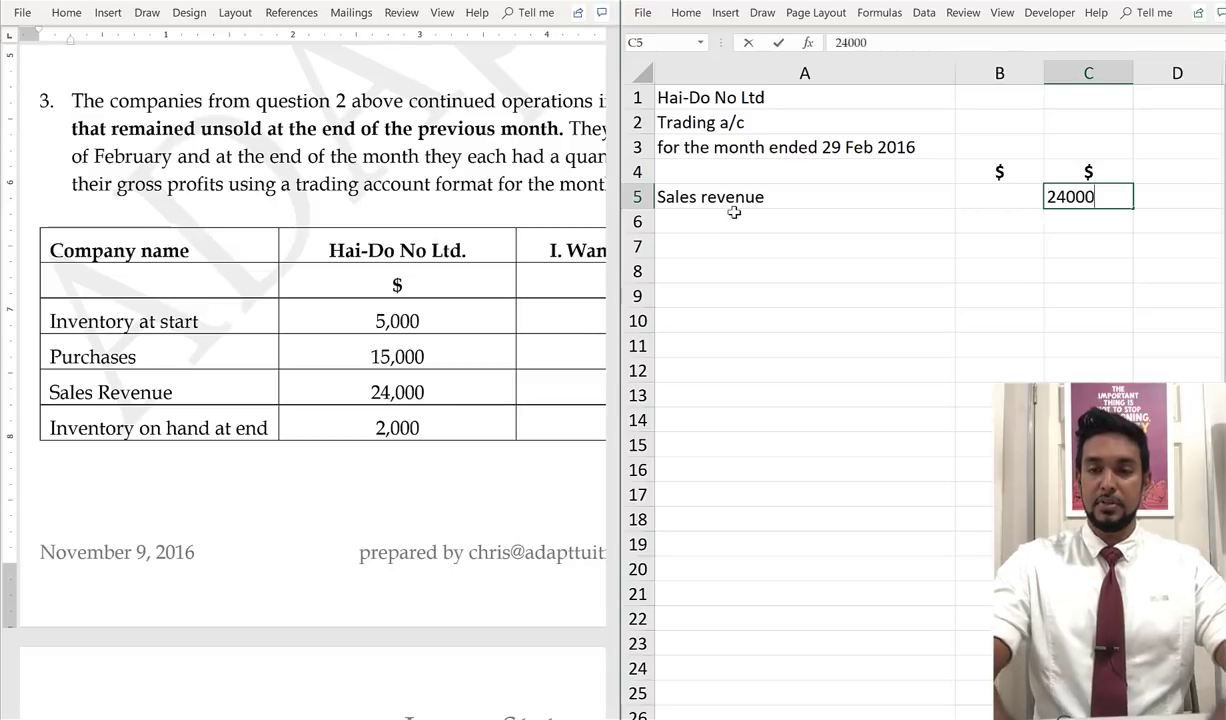
Enter "Less: cost of goods sold" in A6 as a bold, underlined subheading
left_click(734, 214)
type("Less: cost of gor")
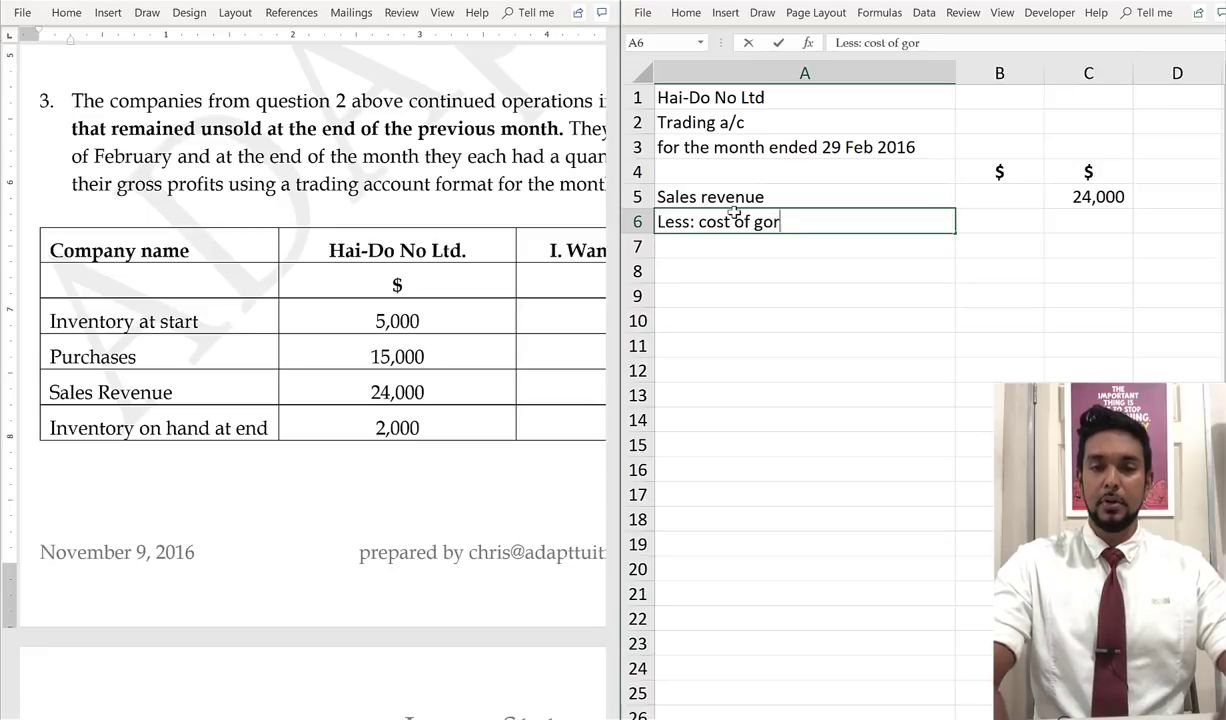
type("ds sold")
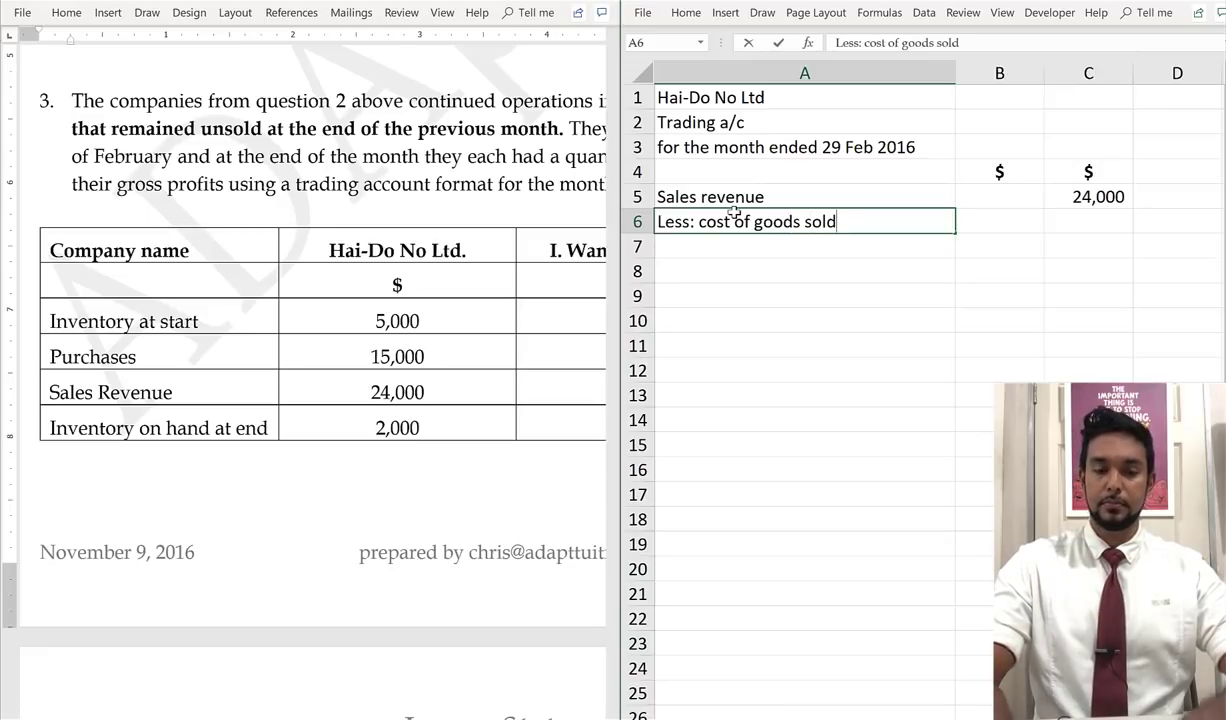
key("ctrl+Return")
key("ctrl+b")
key("ctrl+u")
key("Return")
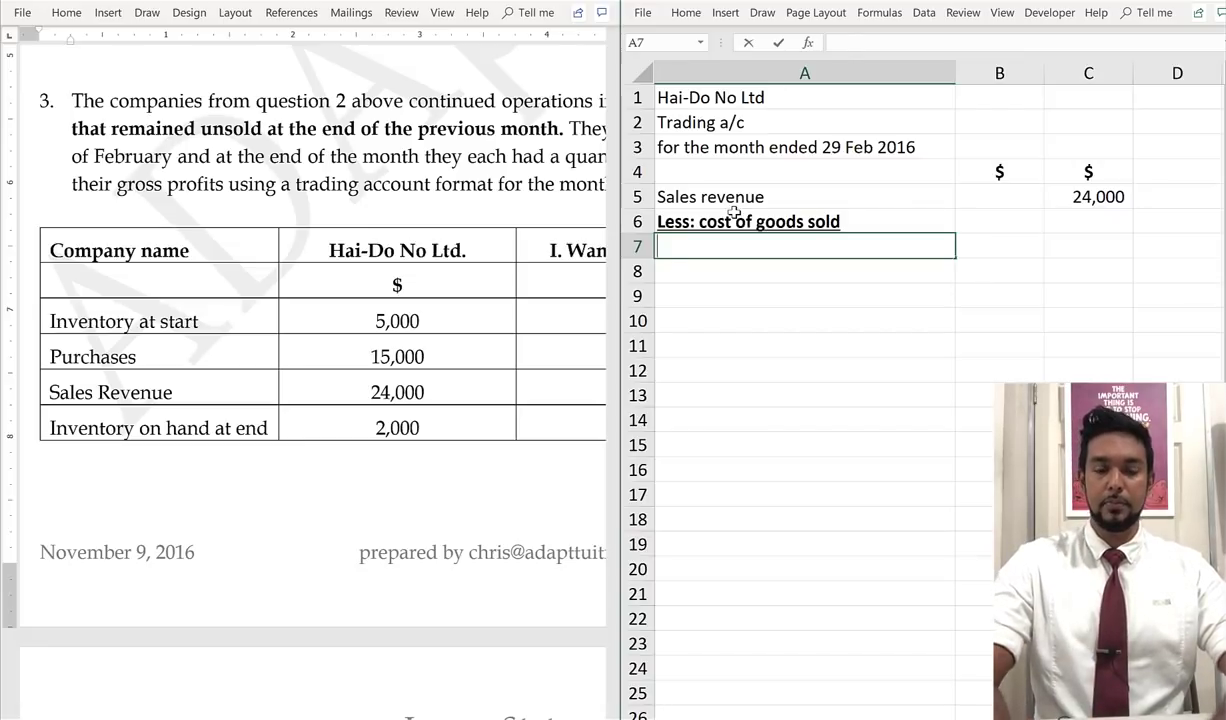
Enter the label "Opening stock" in A7 with the amount -5000 in B7
type("Opening stock")
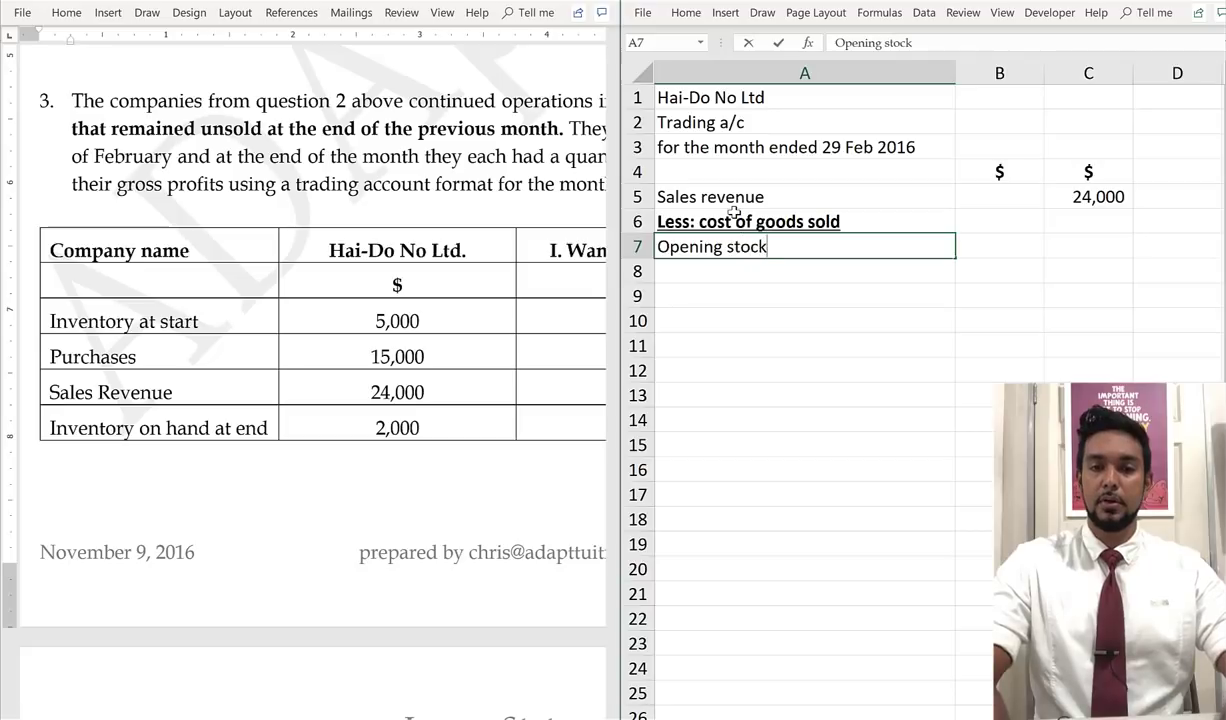
key("Tab")
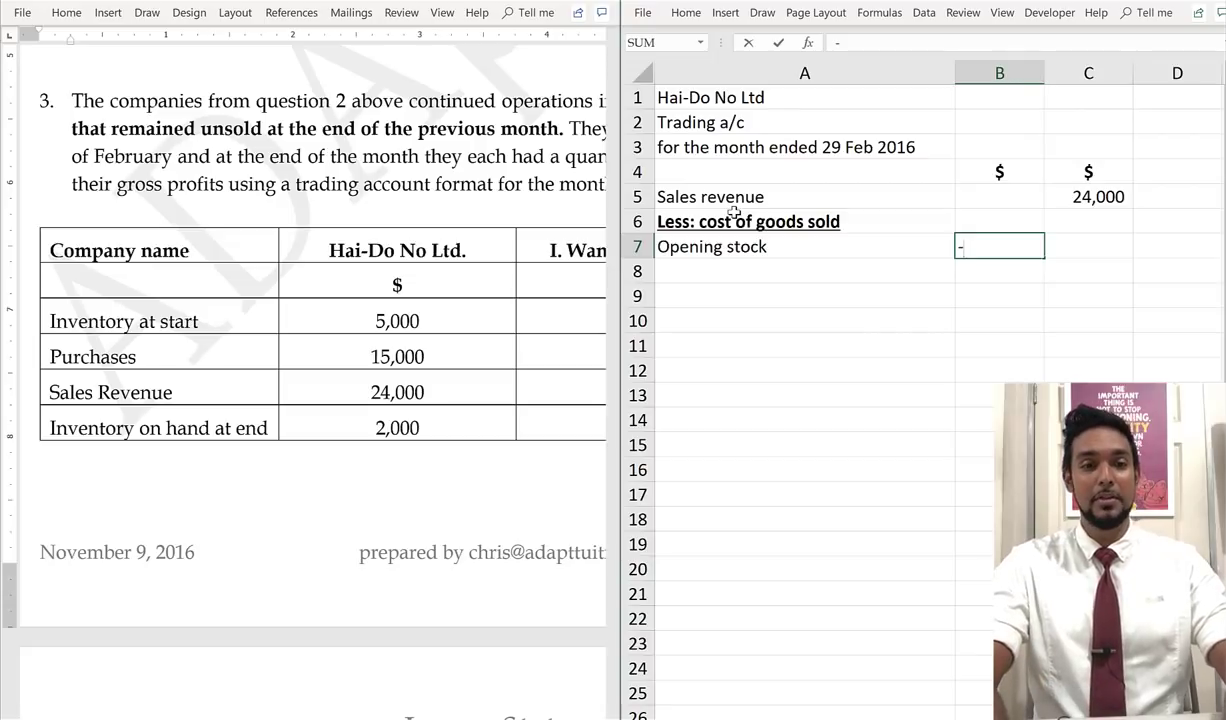
type("-5000")
key("Return")
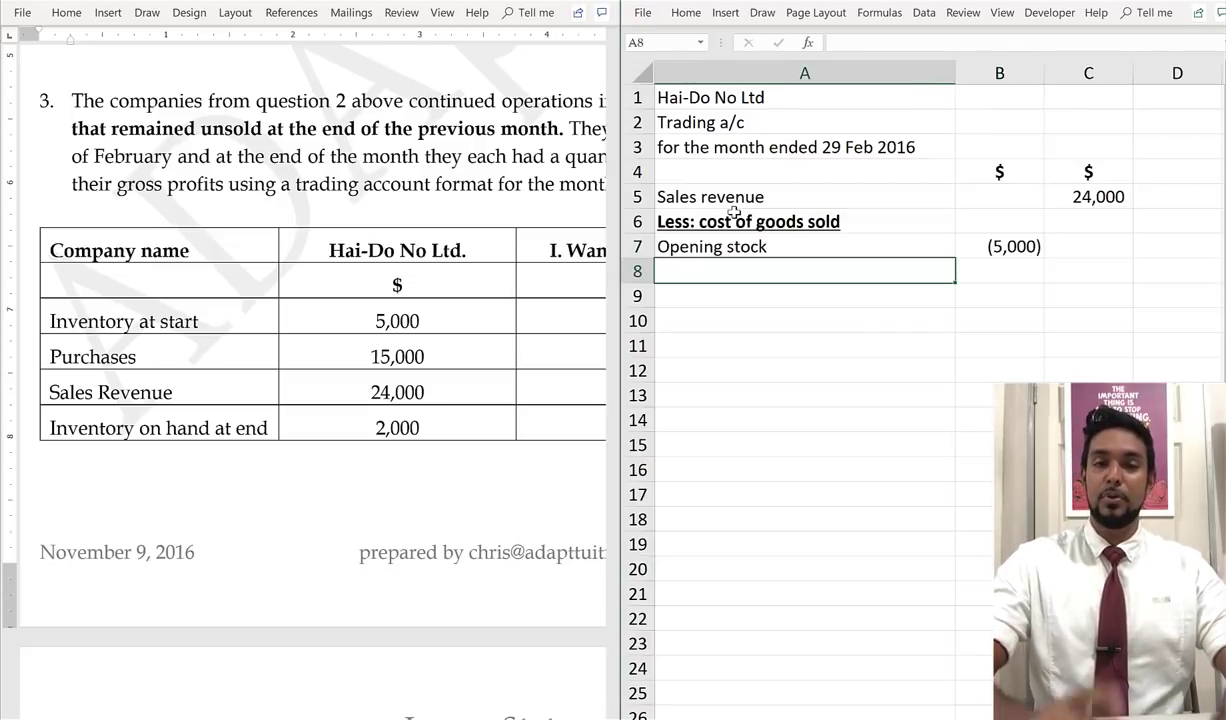
Enter the label "add: Purchases" in A8 with the amount -15000 in B8
type("add: ")
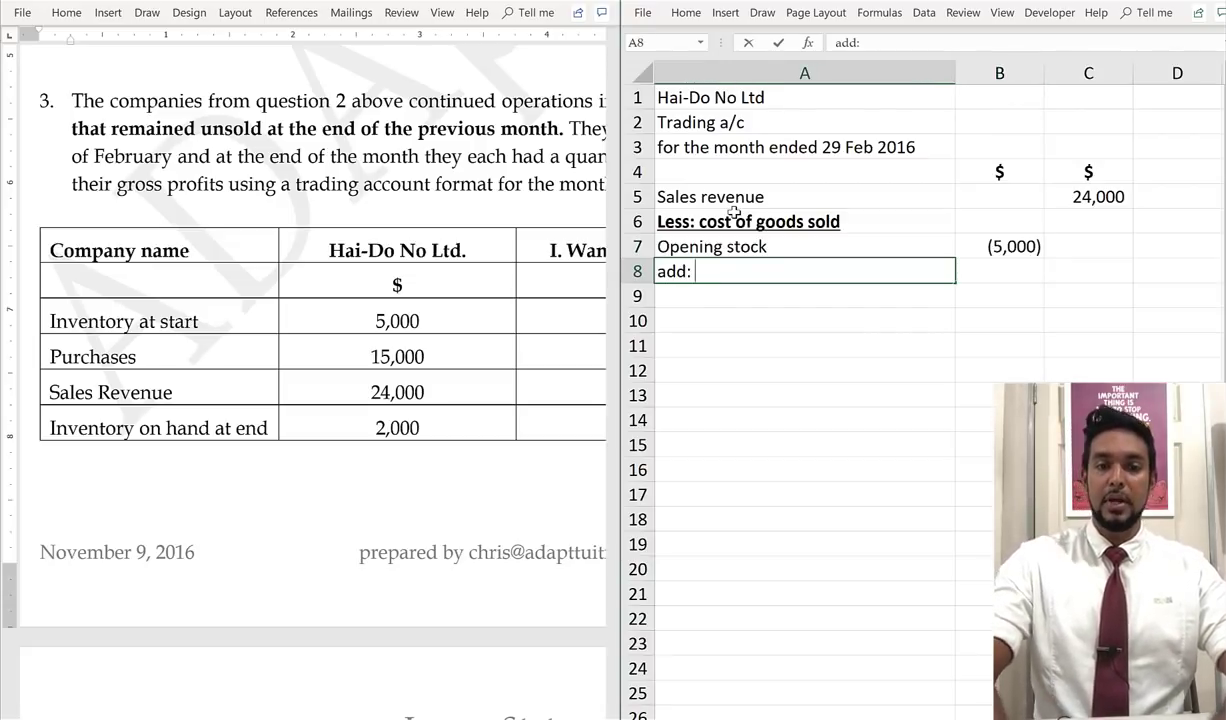
type("PUrh")
key("BackSpace")
key("BackSpace")
key("BackSpace")
type("u")
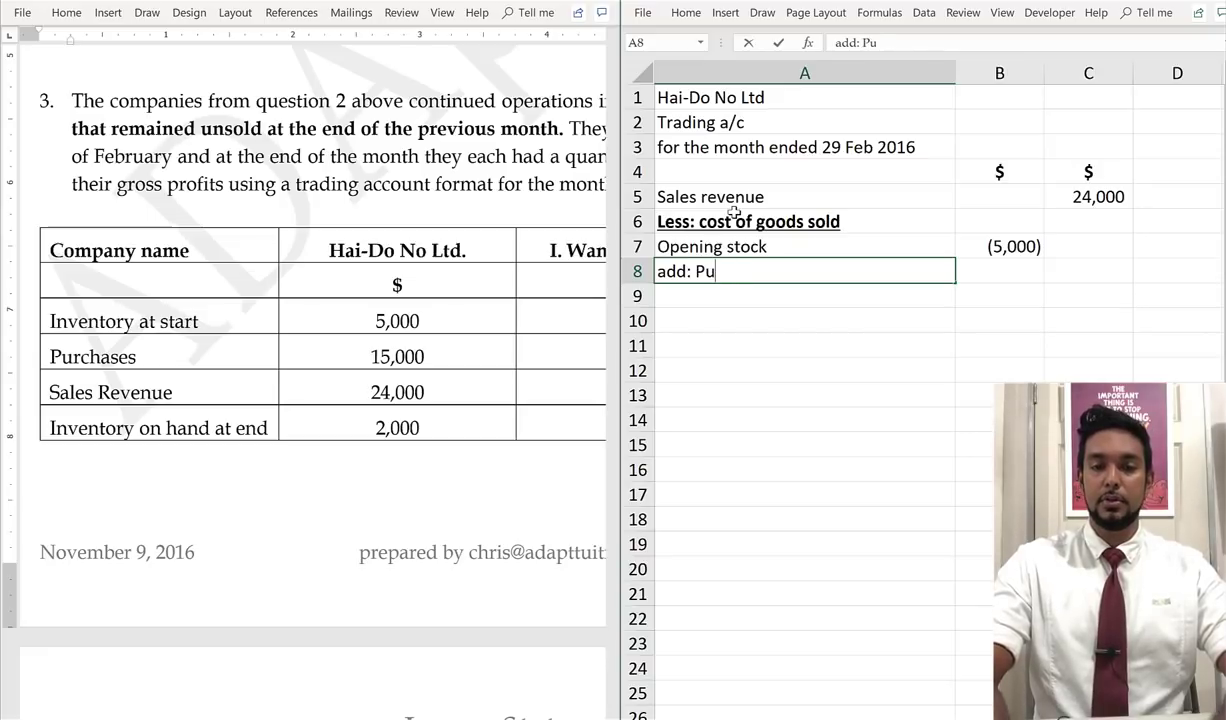
type("rchases")
key("Tab")
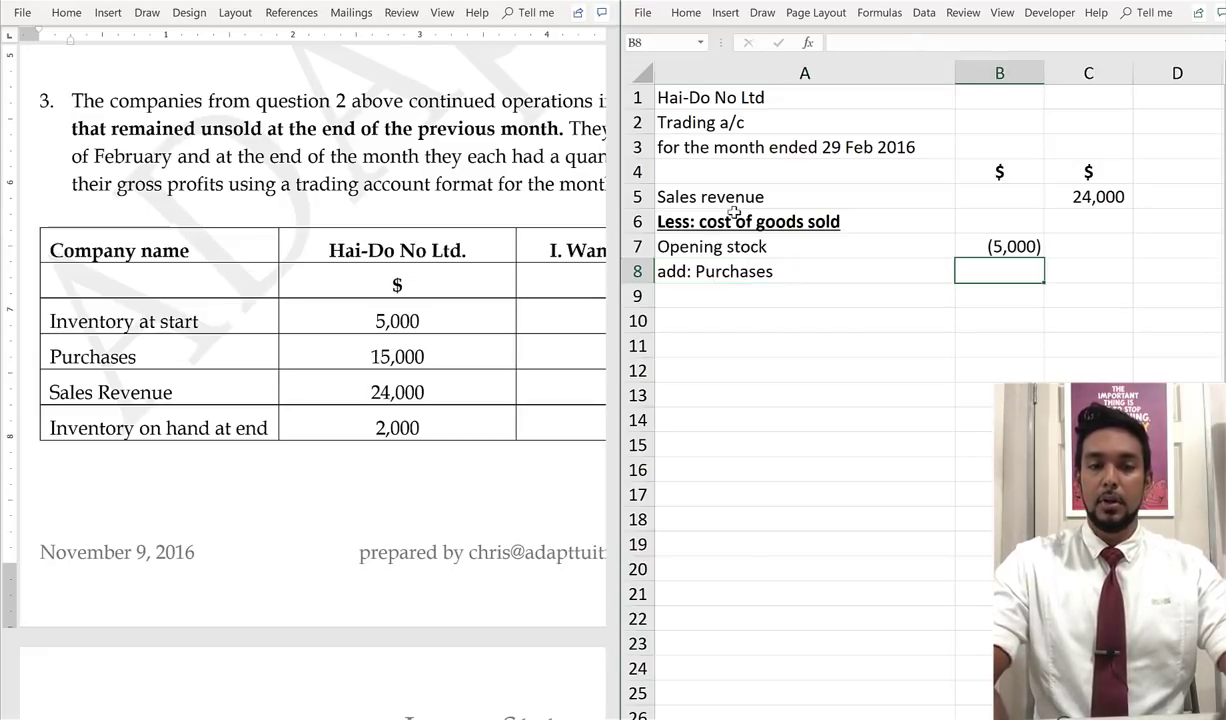
type("-15000")
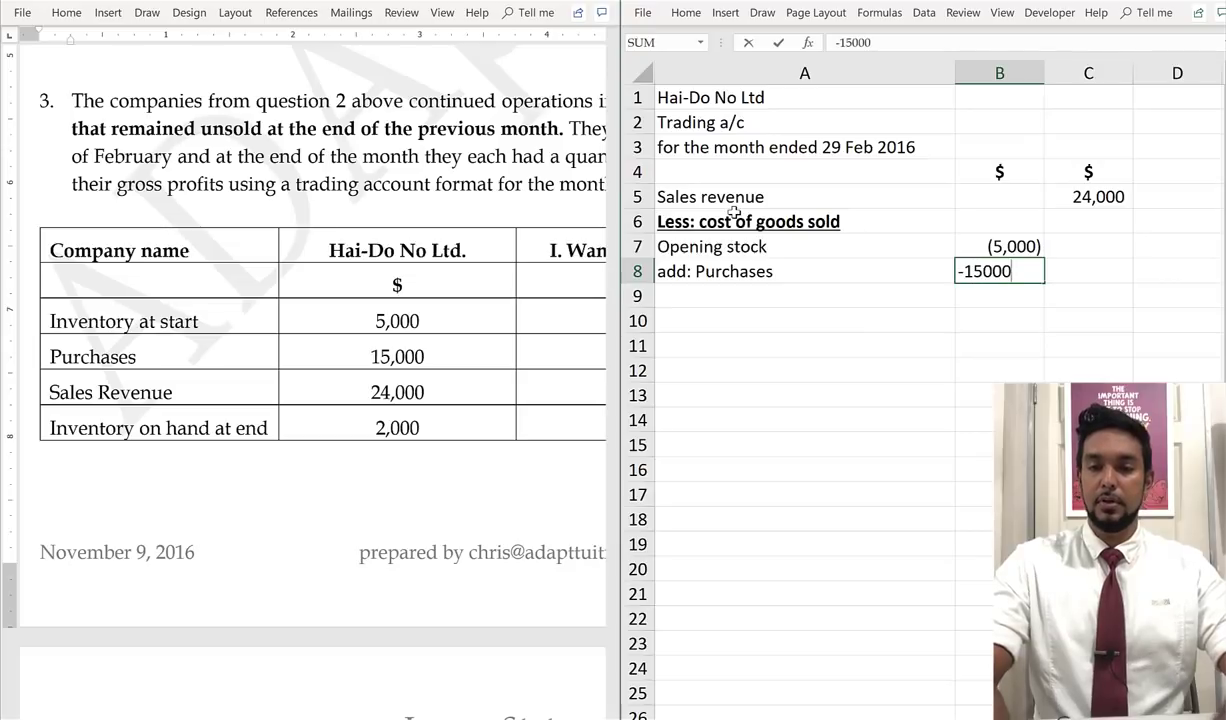
key("Return")
Total the opening stock and purchases in B9 with =SUM(B7:B8) and give the cell a top border
key("Tab")
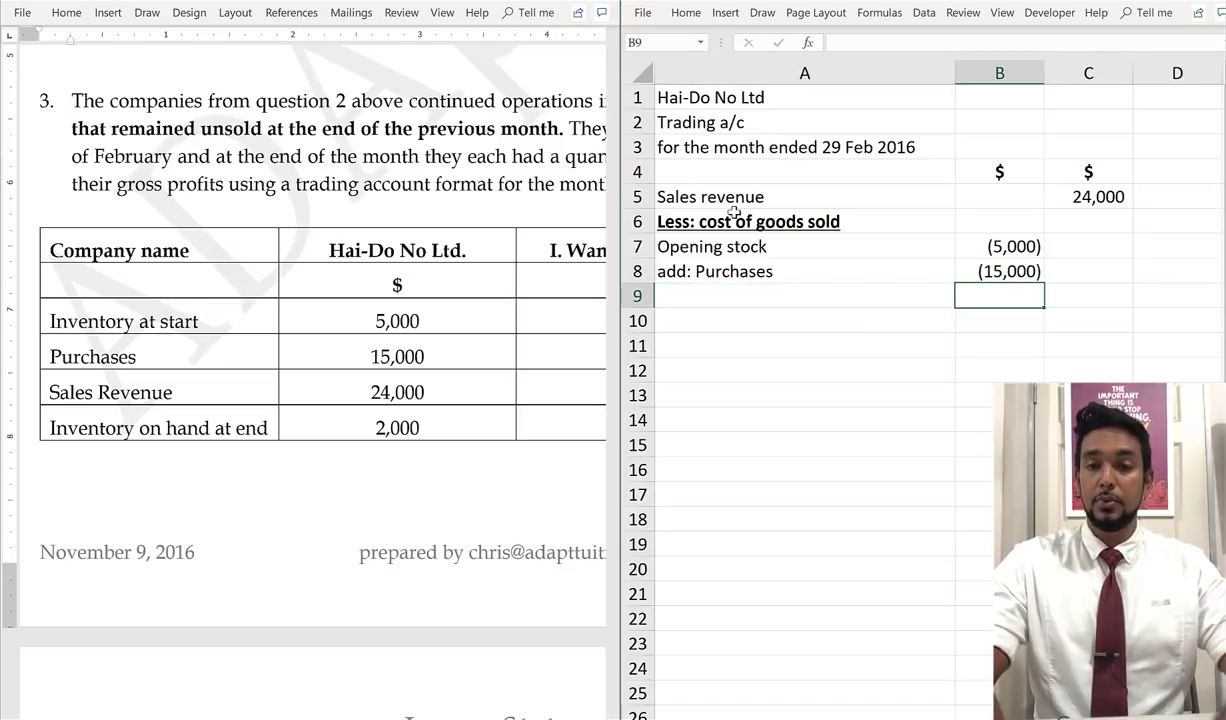
key("alt+=")
key("Return")
key("Up")
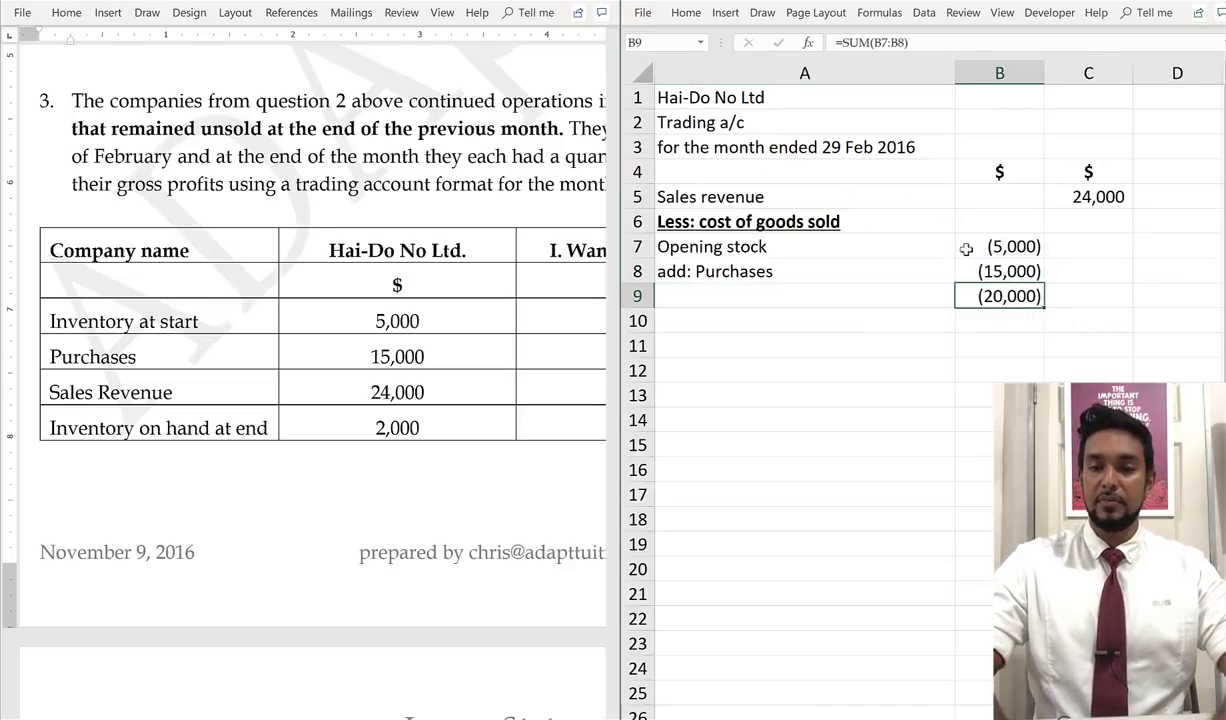
key("alt+h")
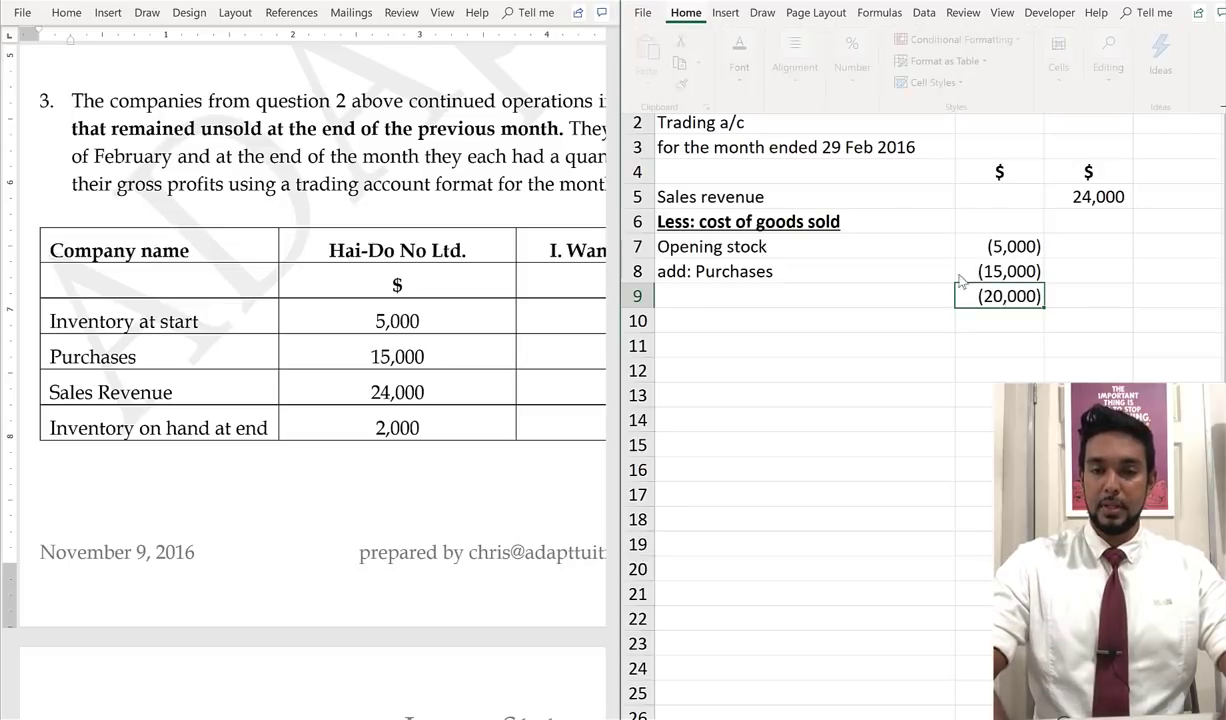
Label the subtotal row "Cost of goods available for sale" in A9
left_click(775, 296)
left_click(773, 296)
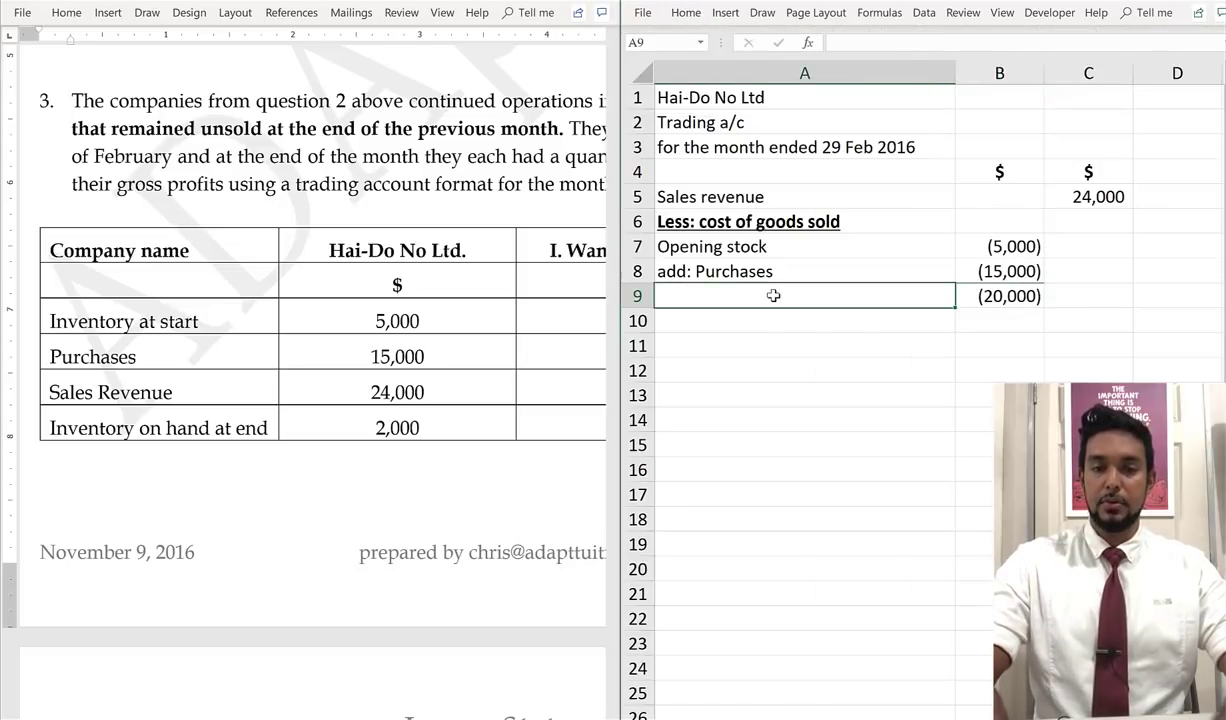
type("Cost of goods")
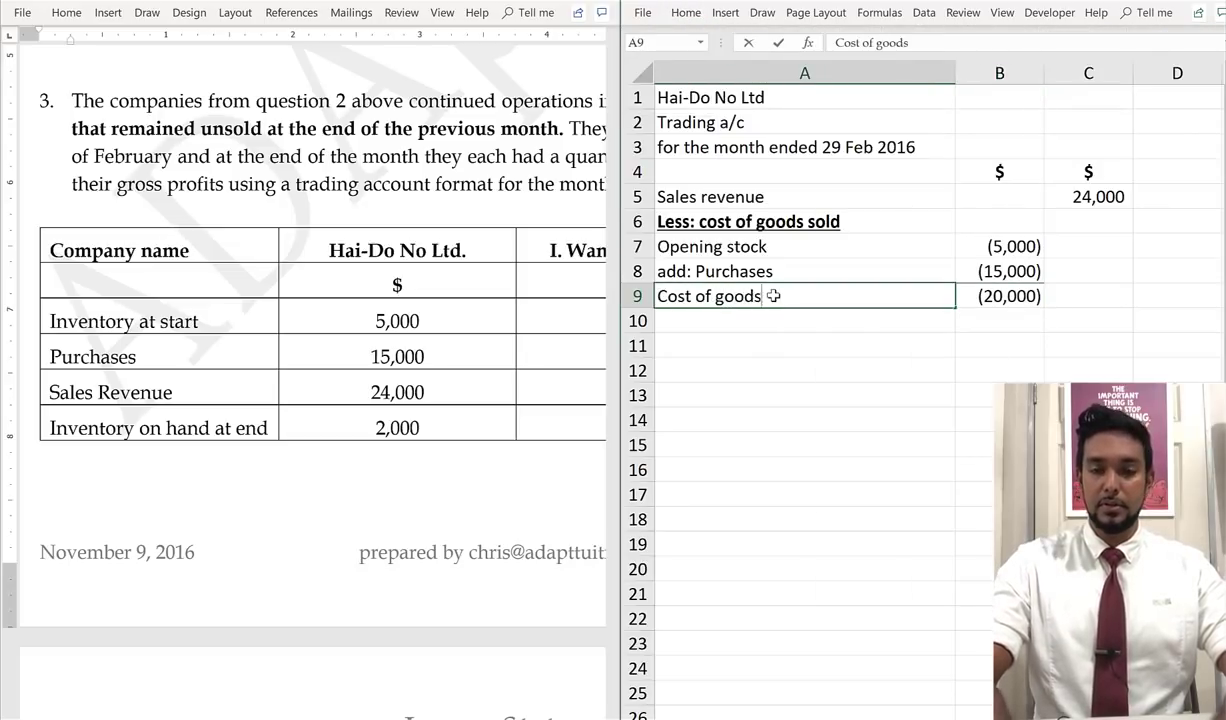
type(" available f")
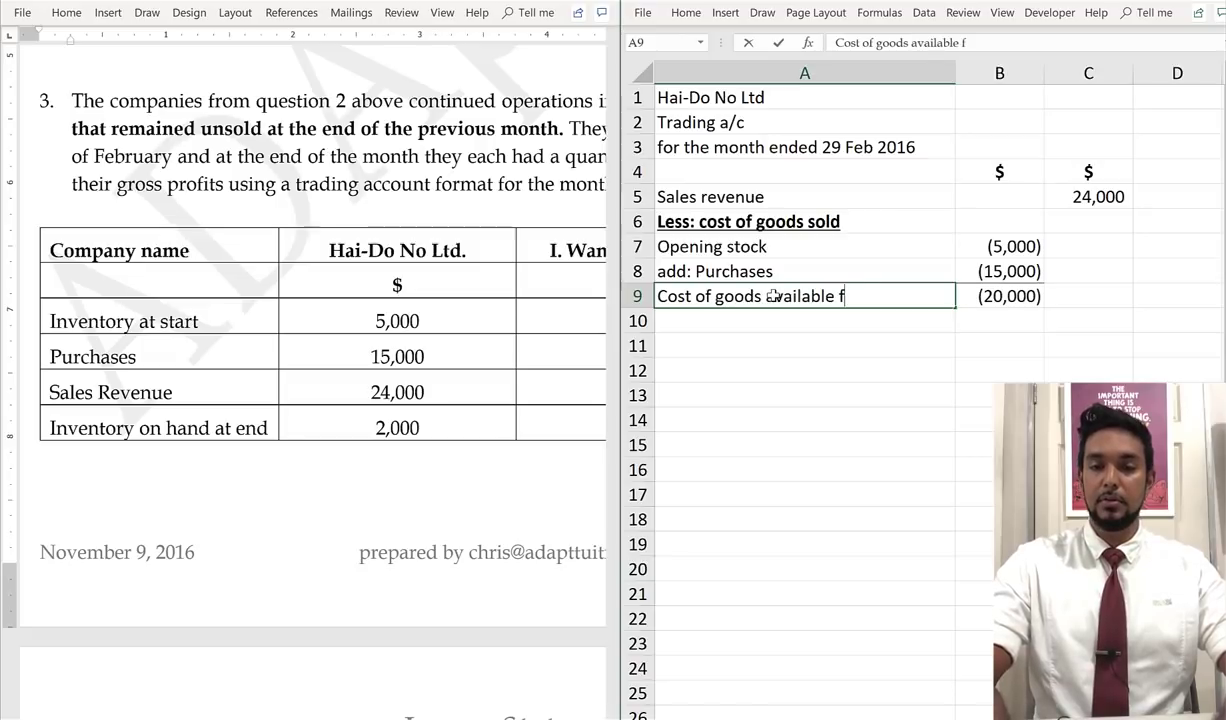
type("or sale")
key("Return")
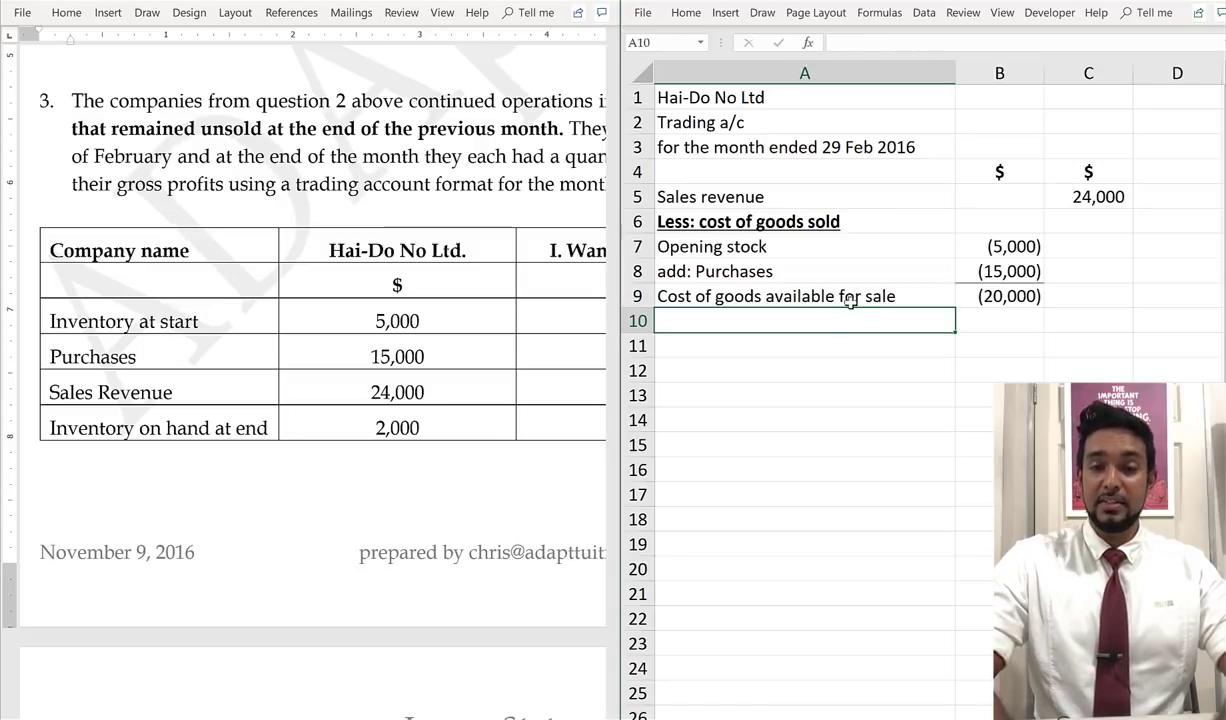
Examine the cost of goods available for sale and the question's inventory on hand at end, and return to A10
left_click_drag(845, 296, 1000, 296)
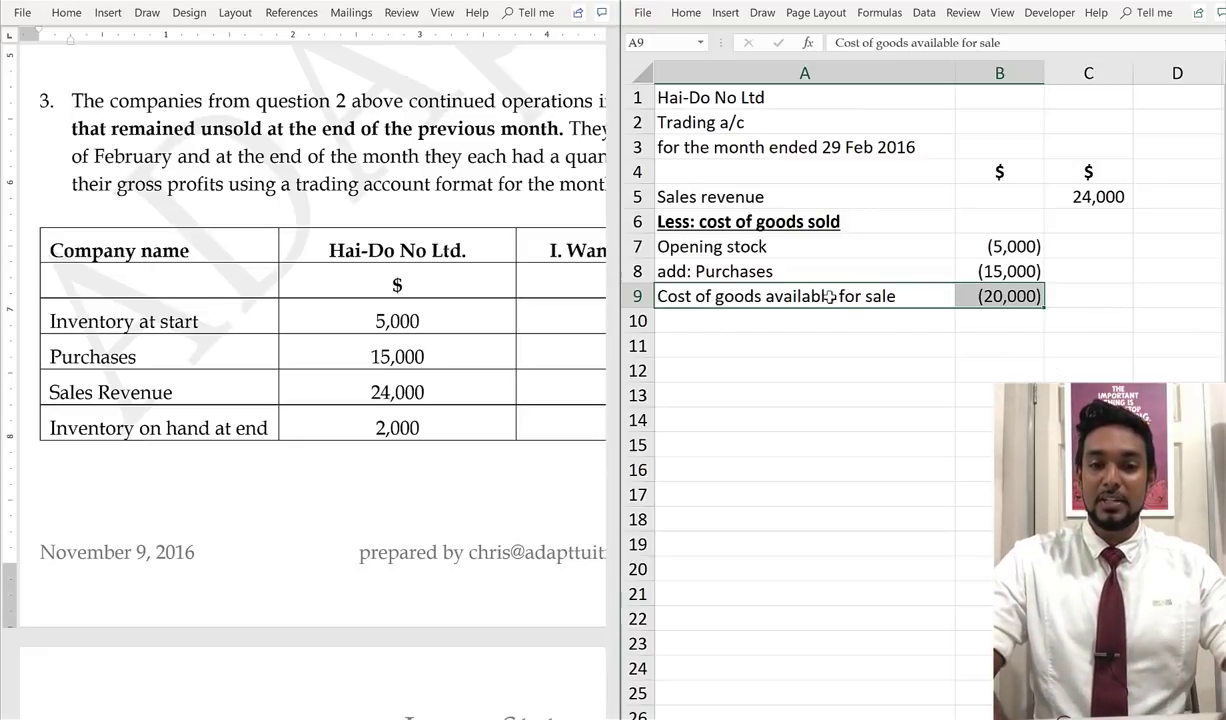
left_click(980, 295)
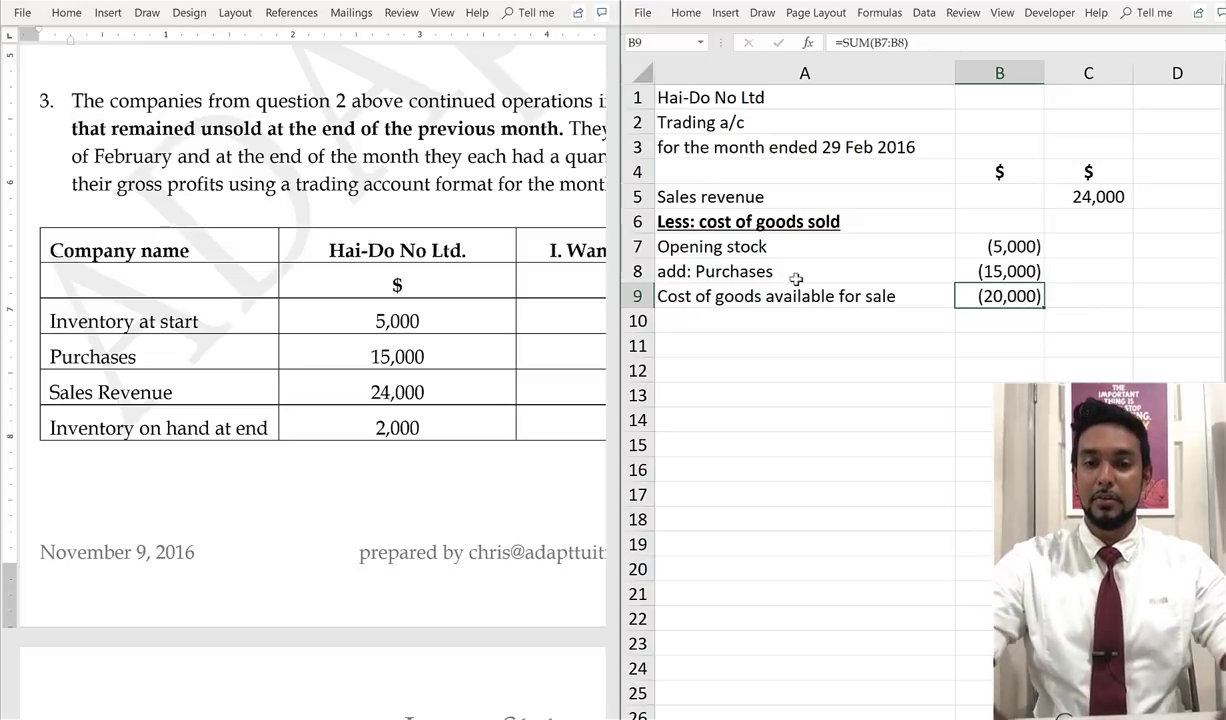
left_click(733, 320)
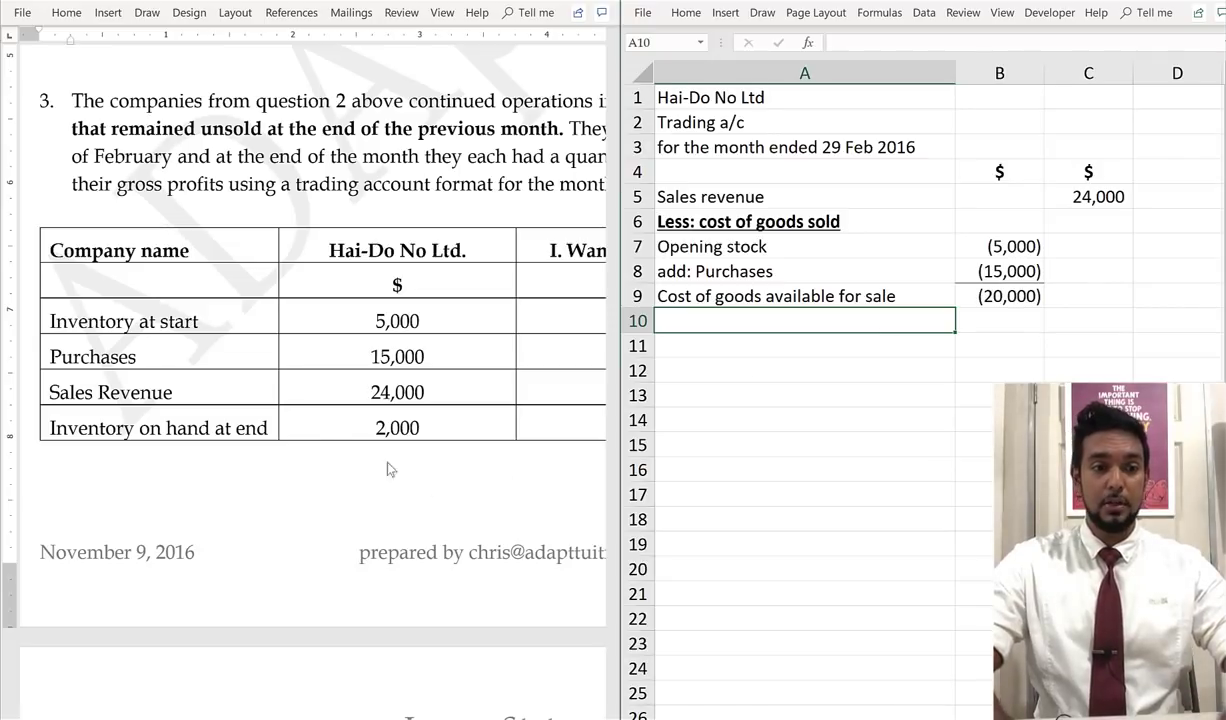
left_click(181, 428)
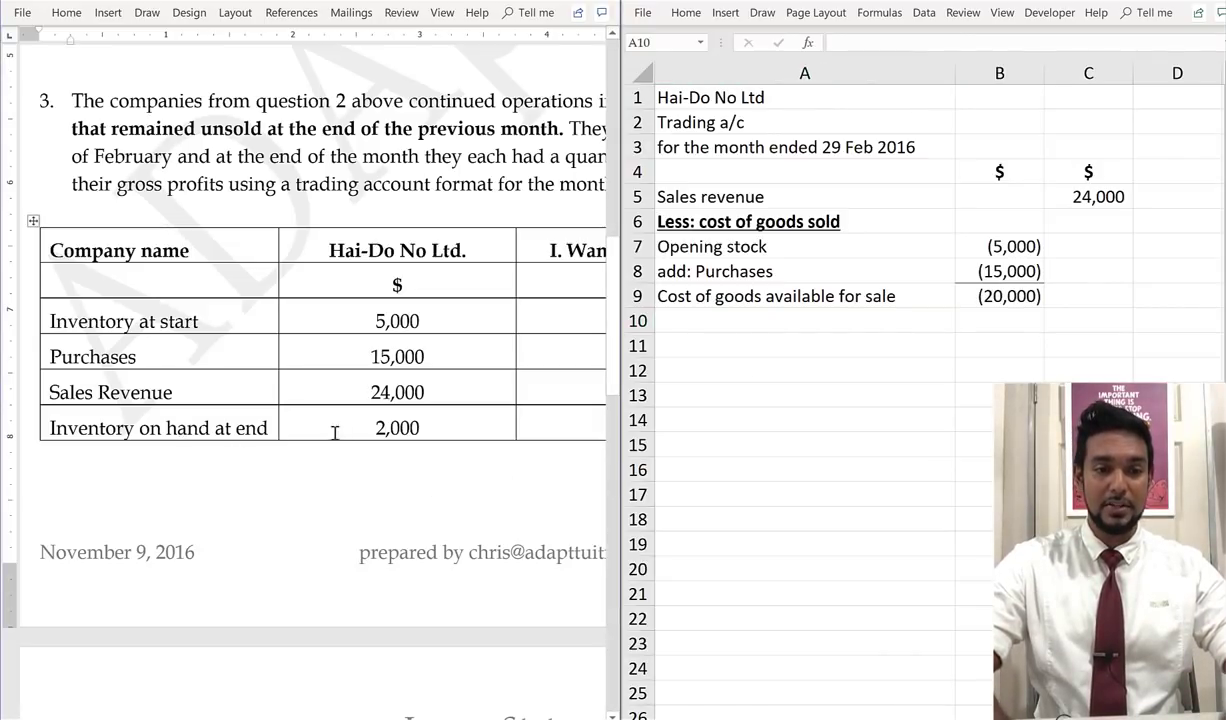
left_click(706, 322)
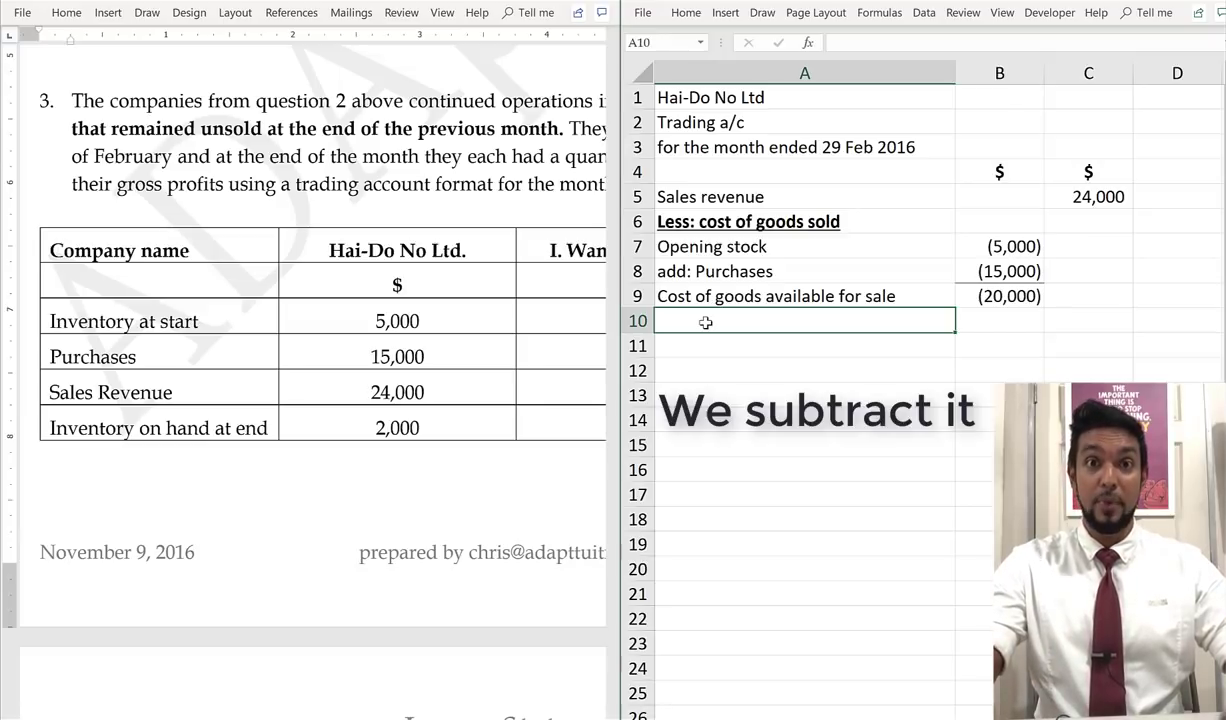
Enter the label "less: closing stock" in A10
type("lees")
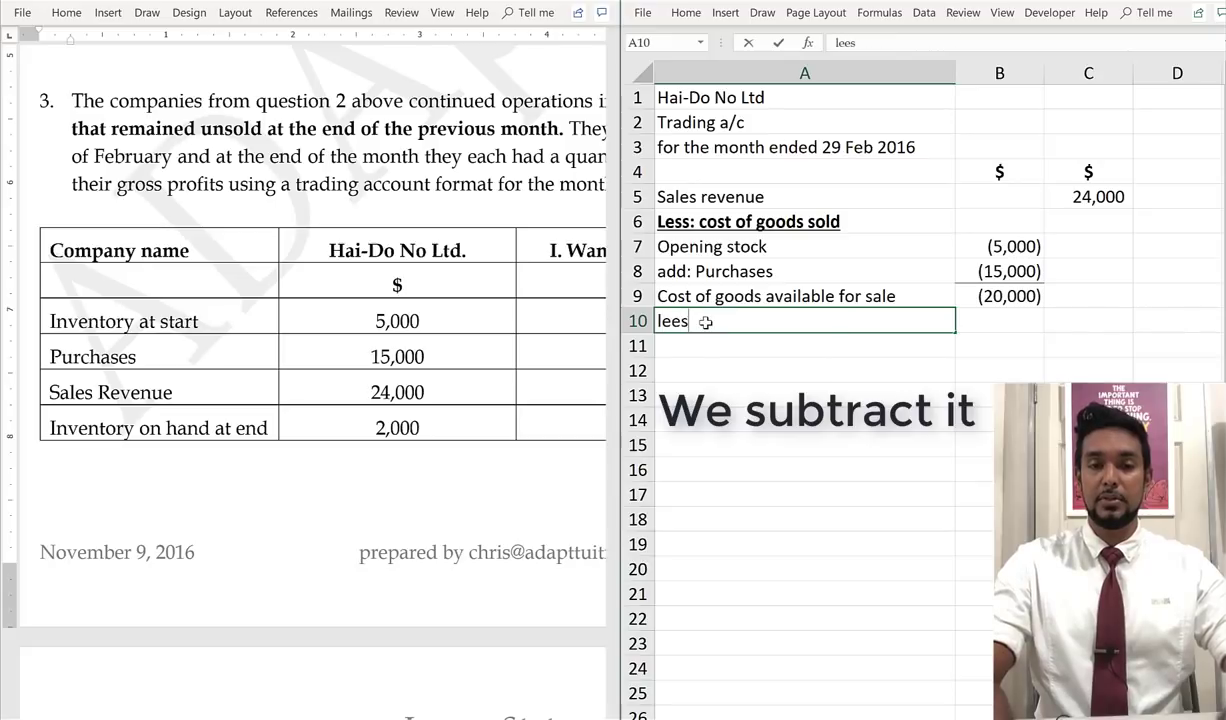
key("BackSpace")
type("ss: c")
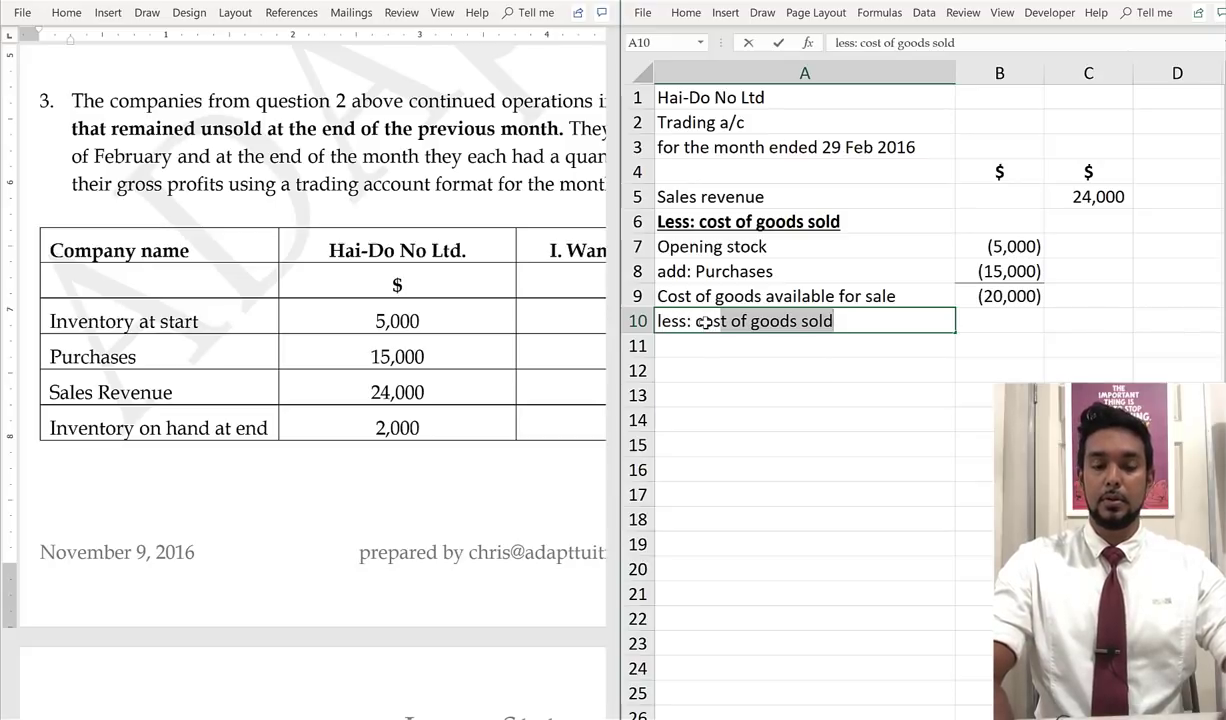
type("ost of g")
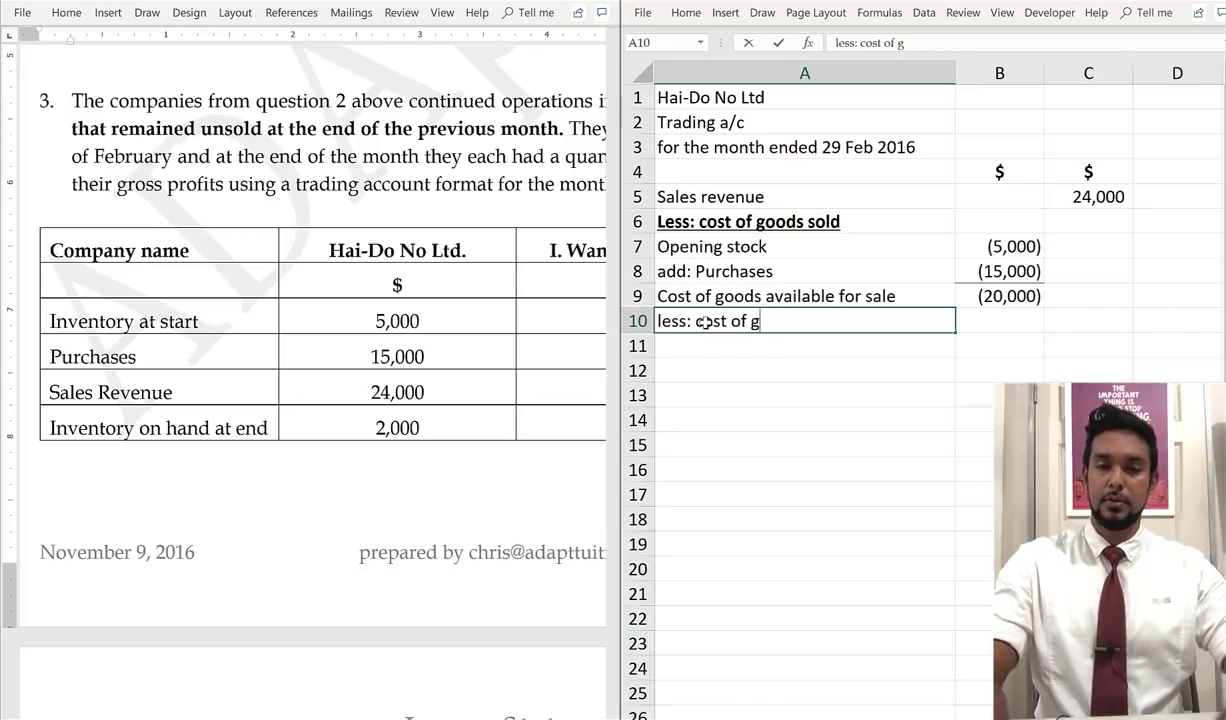
key("BackSpace")
key("BackSpace")
key("BackSpace")
key("BackSpace")
key("BackSpace")
key("BackSpace")
key("BackSpace")
key("BackSpace")
key("BackSpace")
type("c")
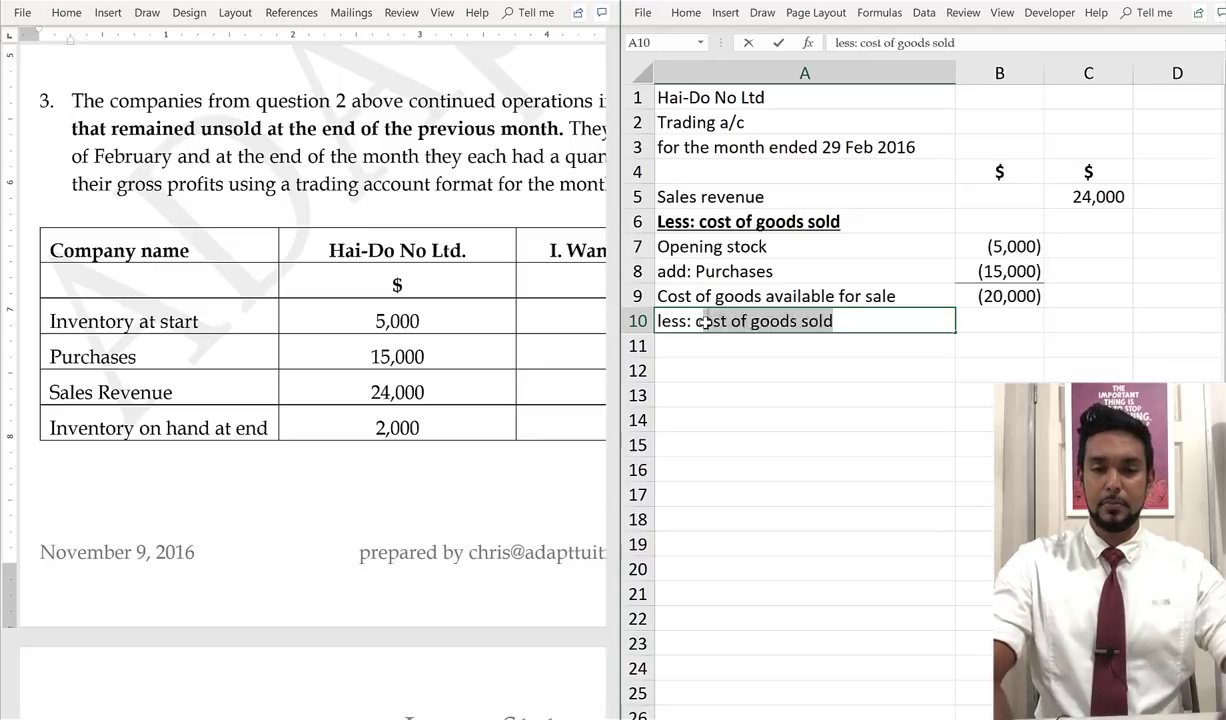
type("losing stock")
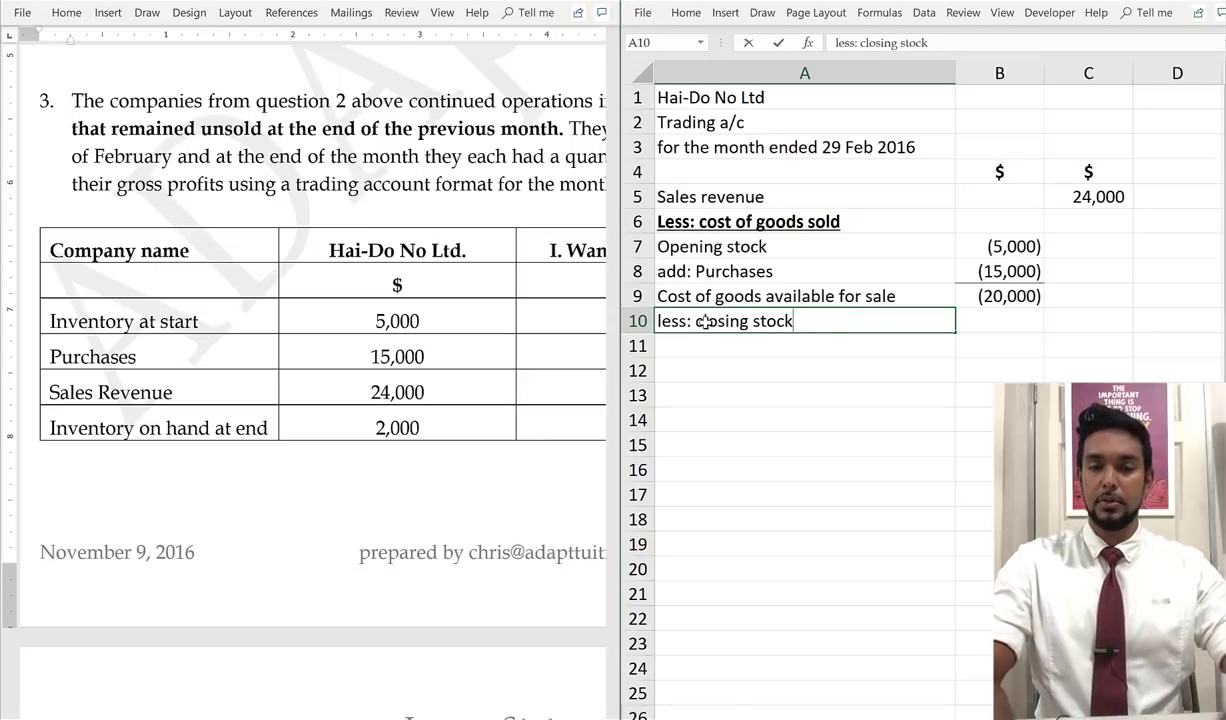
key("Tab")
type("2000")
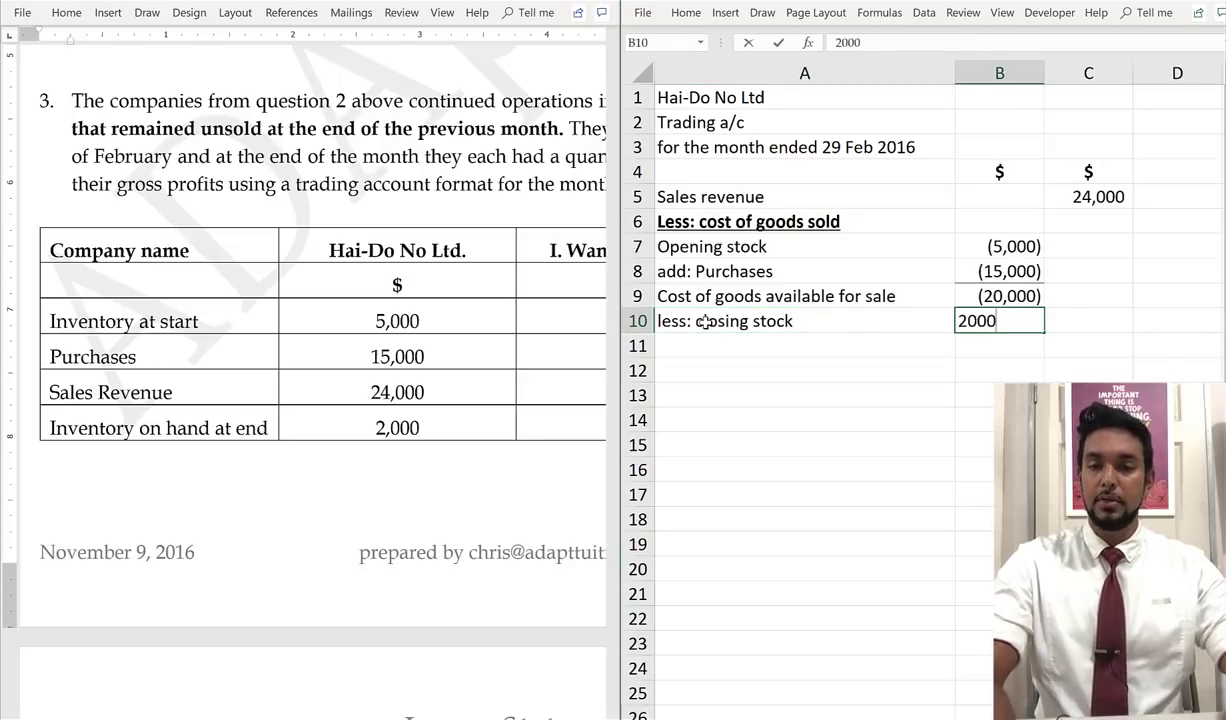
key("Return")
key("Tab")
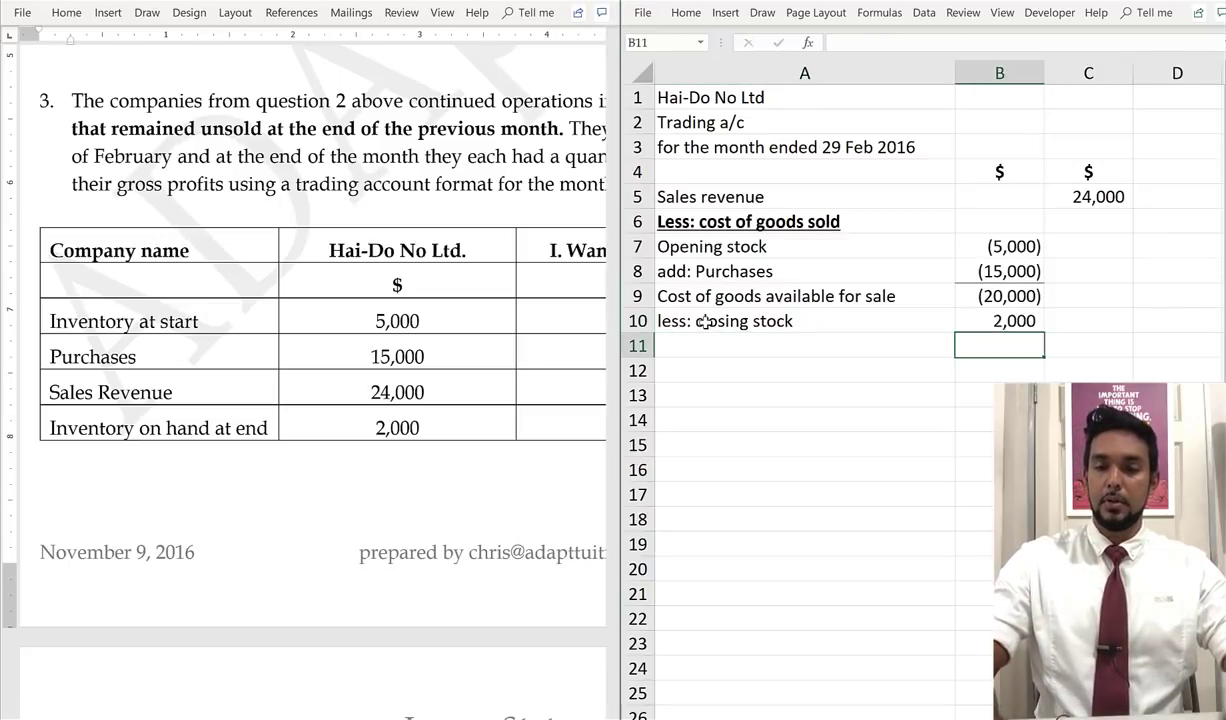
key("super+plus")
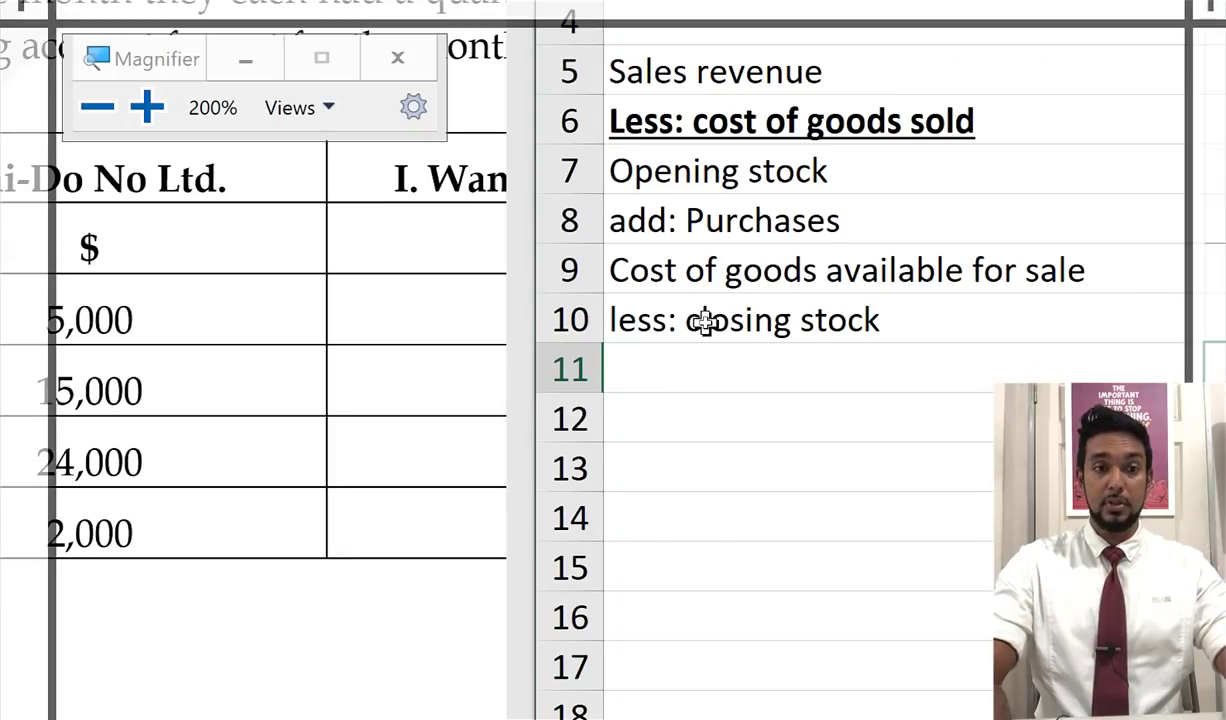
left_click(705, 320)
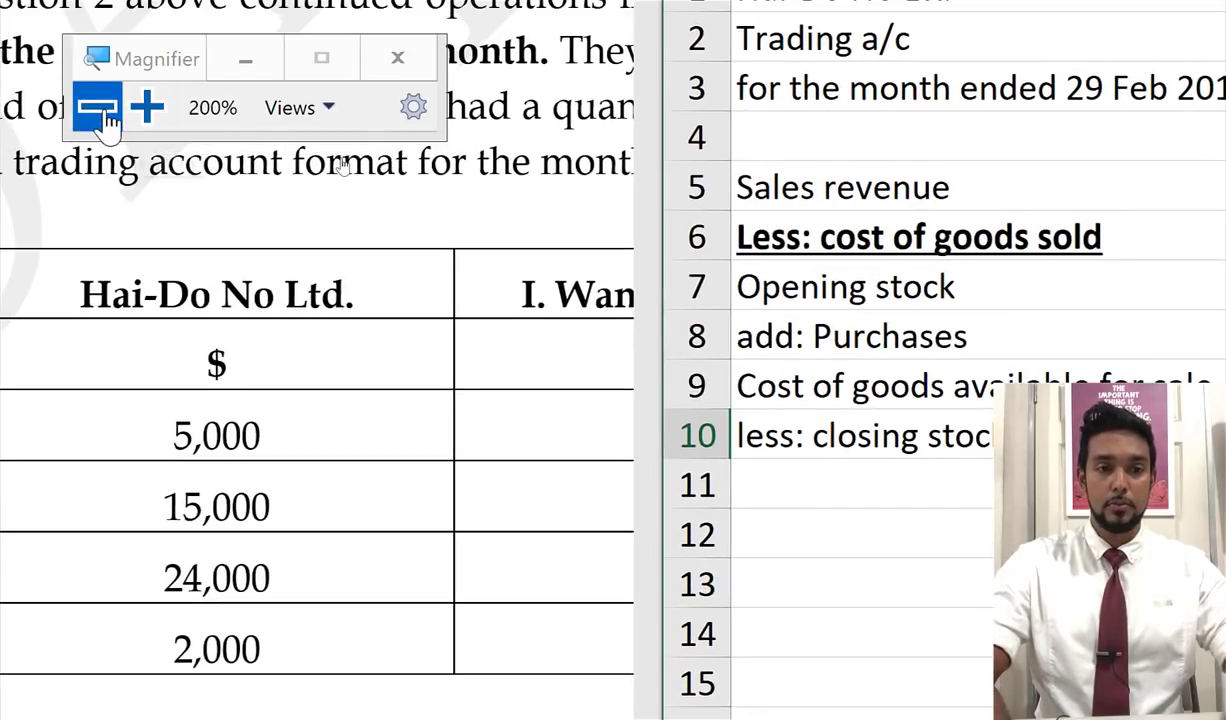
left_click(98, 110)
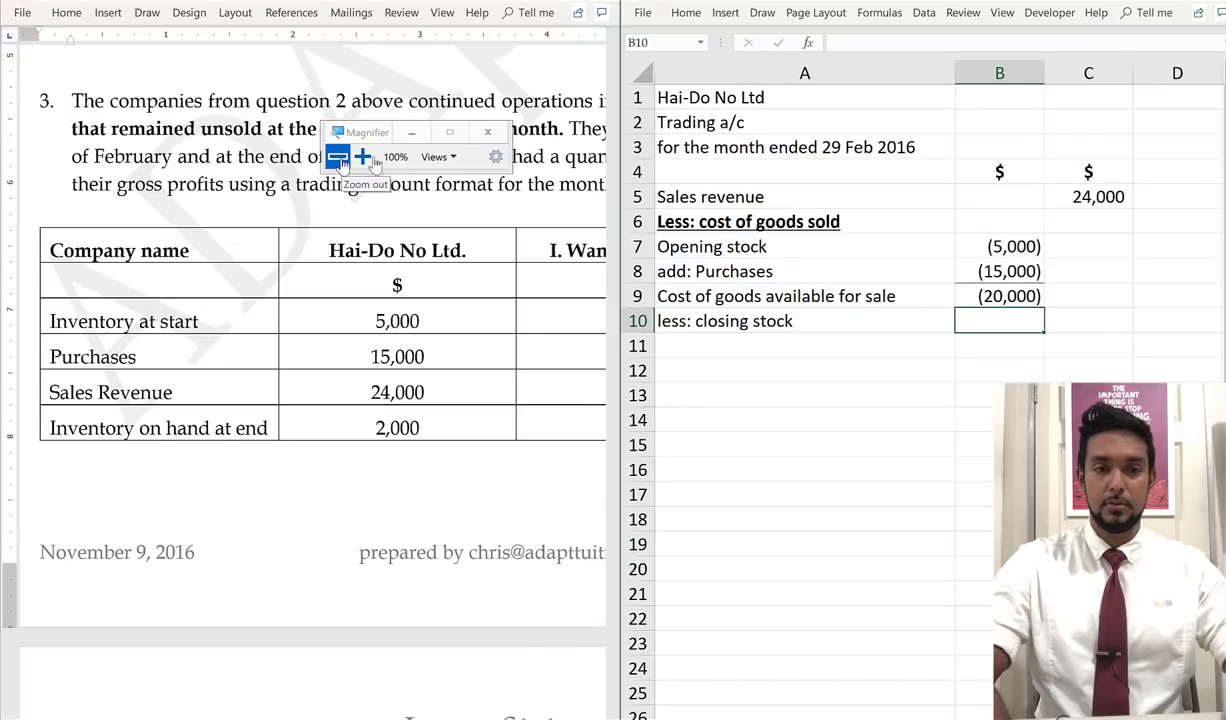
left_click(487, 132)
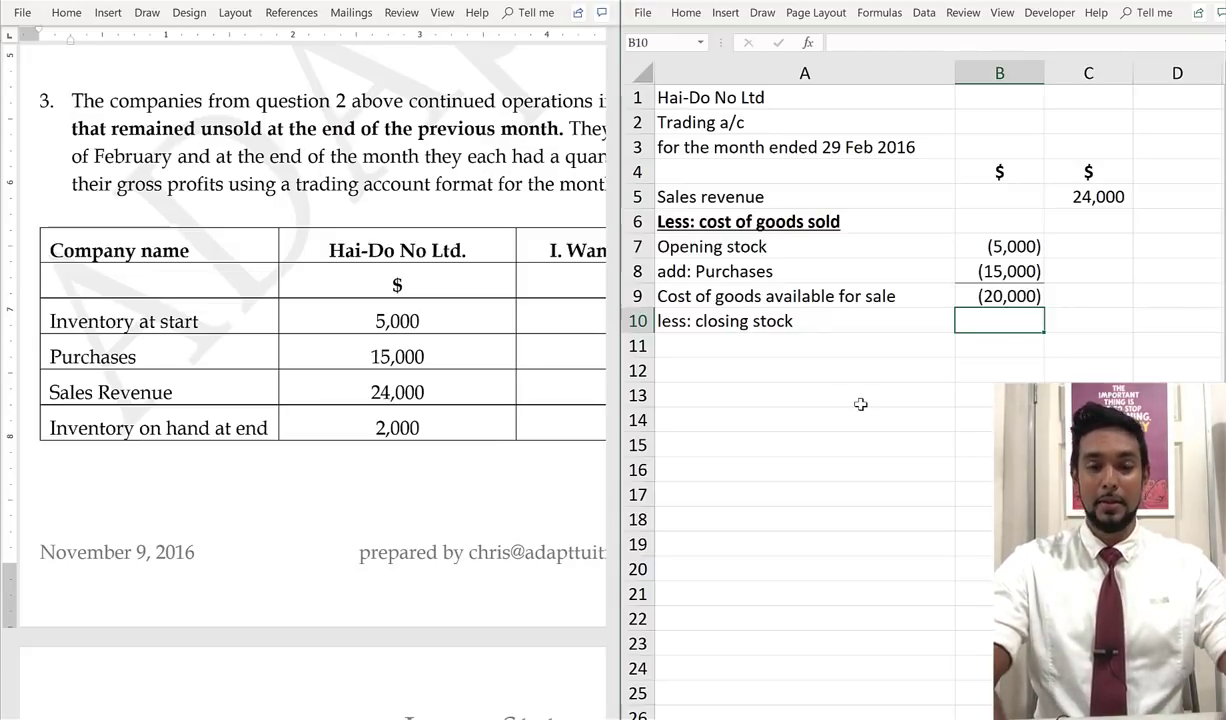
Enter the closing stock amount 2000 in B10 and total it with the goods available in B11 using =SUM(B9:B10)
type("2000")
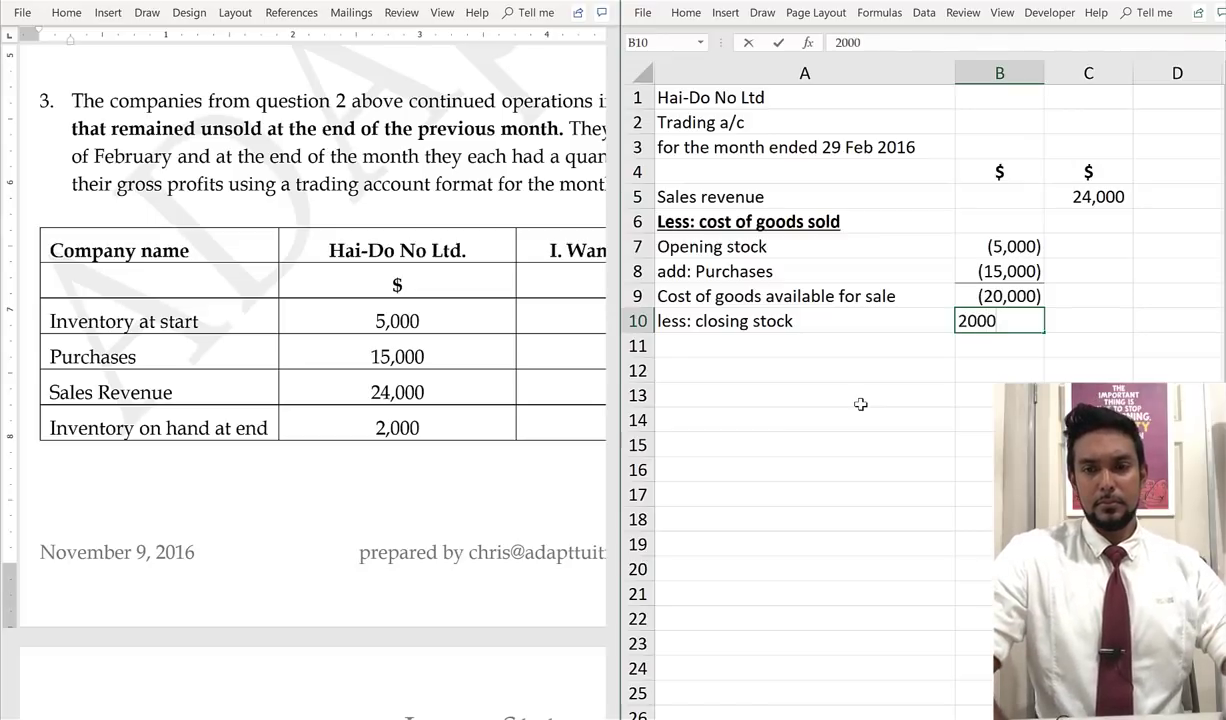
key("Return")
key("alt+equal")
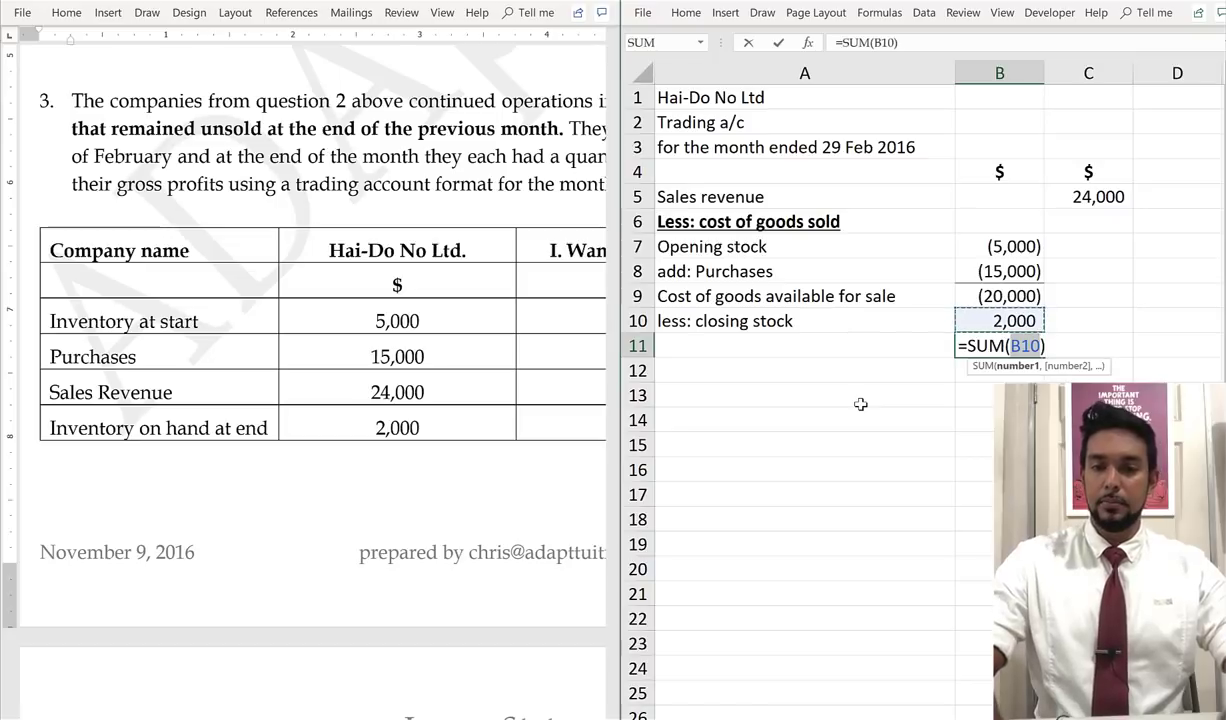
left_click_drag(985, 296, 995, 318)
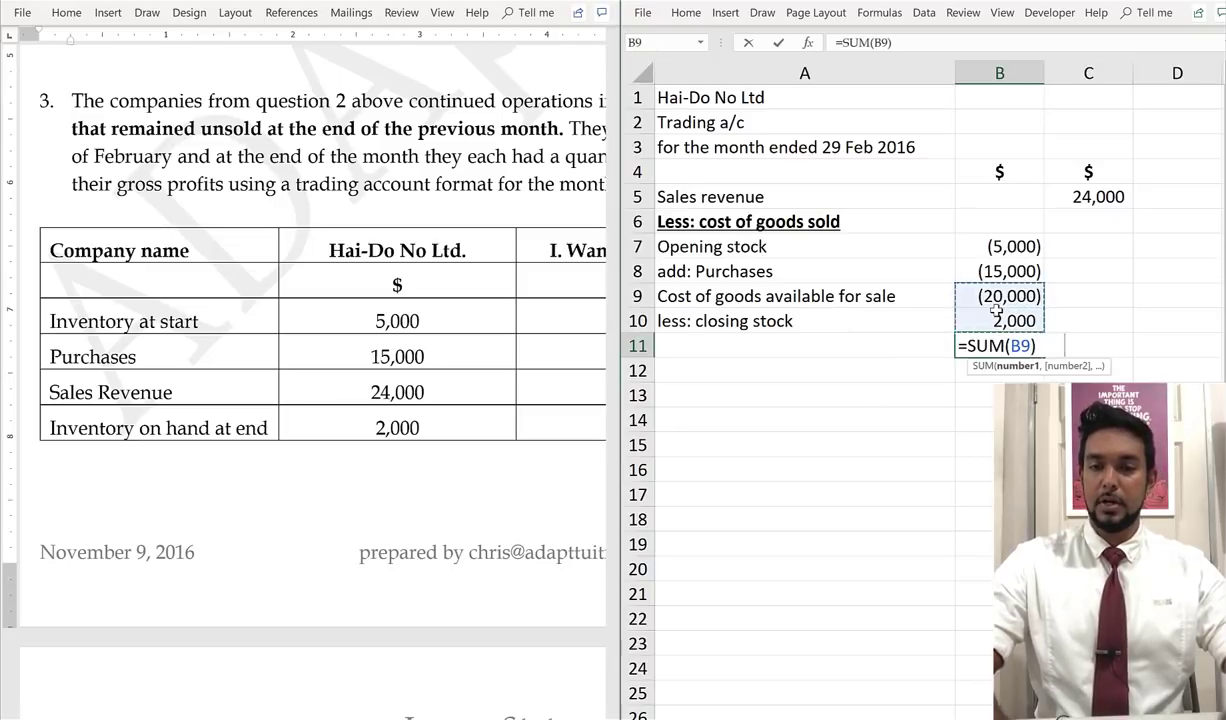
key("Return")
Move the cost of goods sold total from B11 to C11 and give B10 a bottom border
left_click(1003, 345)
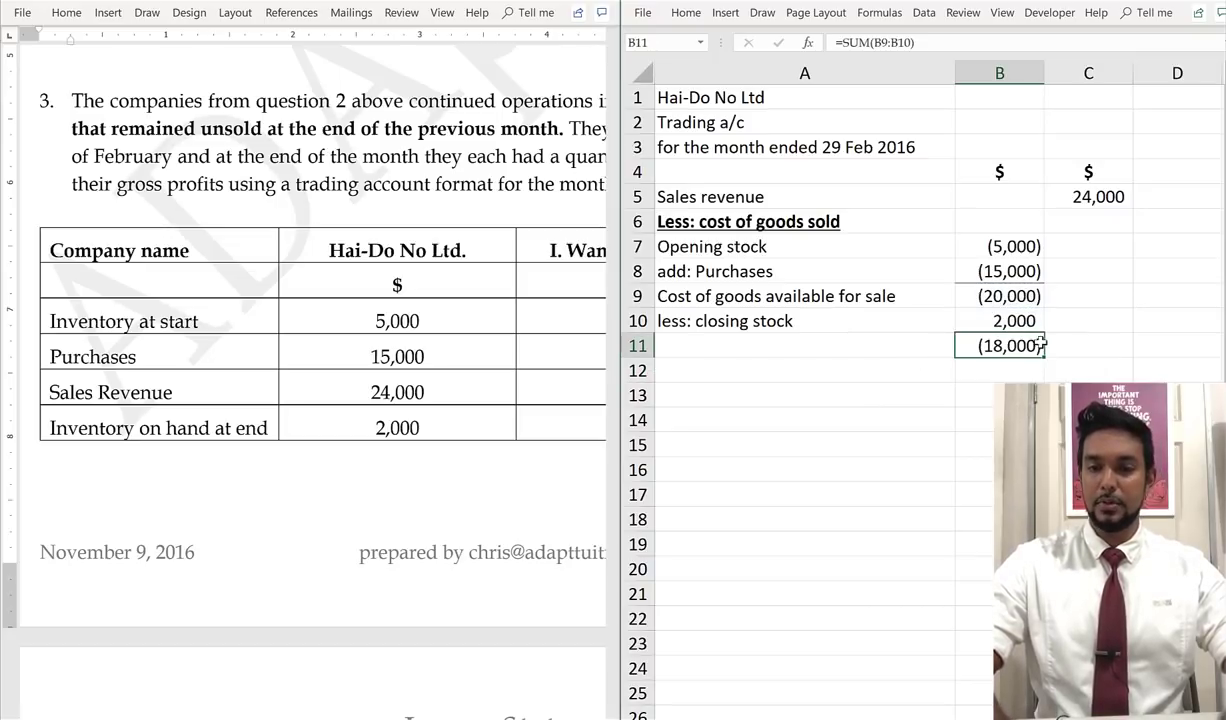
left_click_drag(1043, 345, 1090, 345)
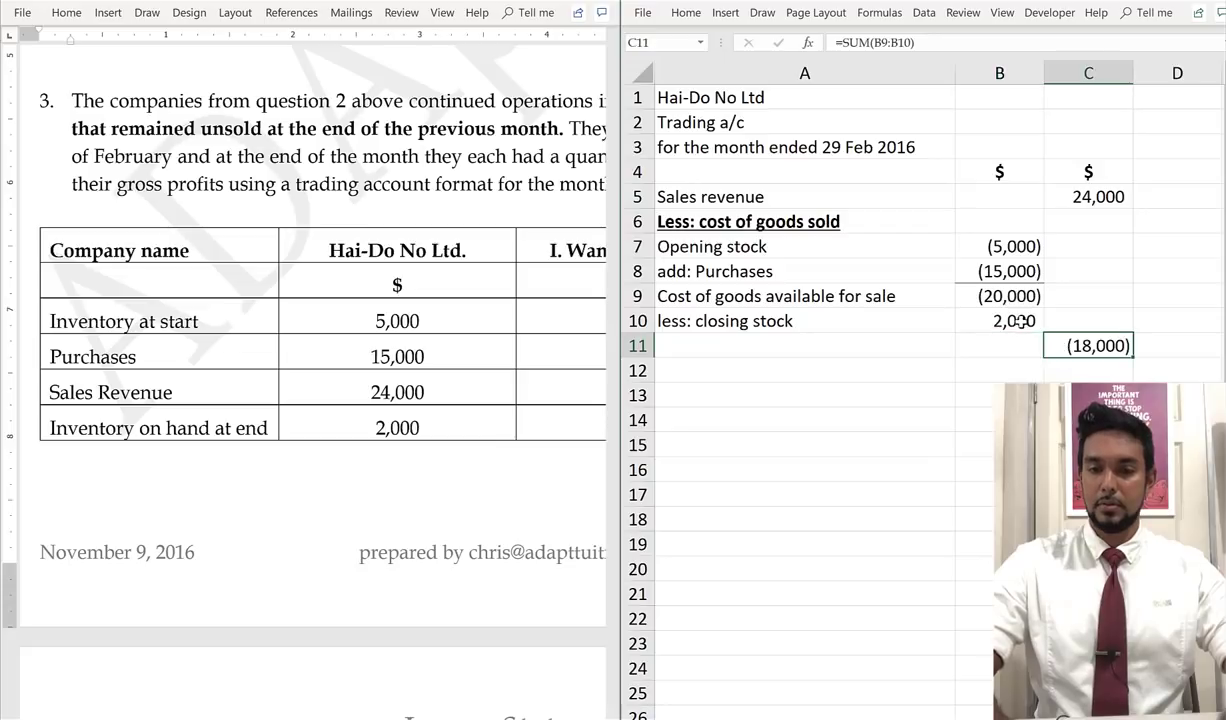
left_click(1015, 320)
left_click(666, 13)
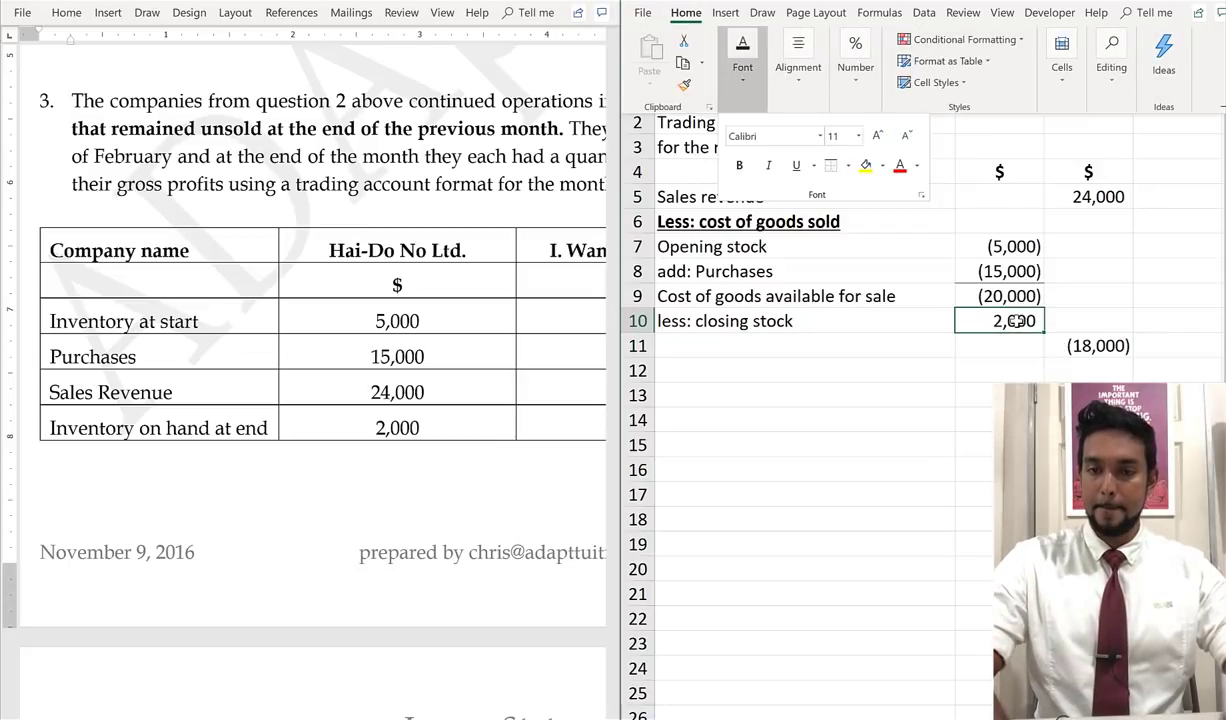
left_click(812, 158)
left_click(860, 205)
Calculate the gross profit in C12 with =SUM(C5:C11) and give the cell top and bottom borders
left_click(1077, 368)
key("alt+equal")
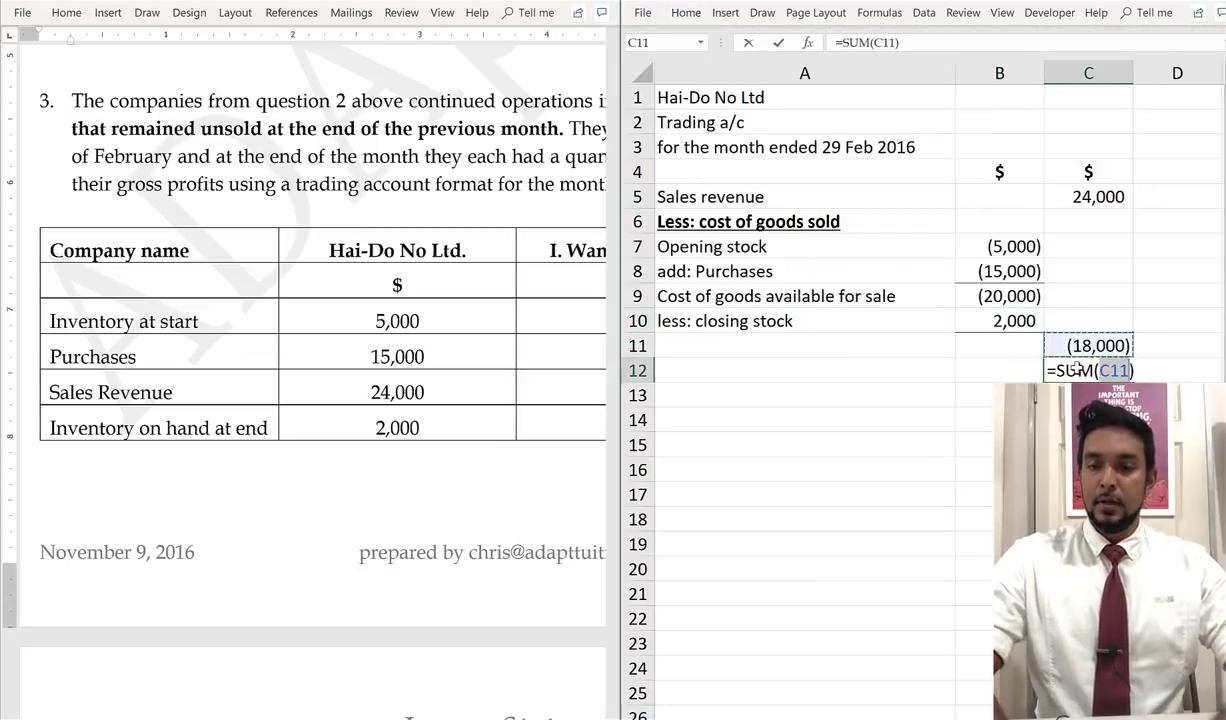
left_click(1093, 200, "shift")
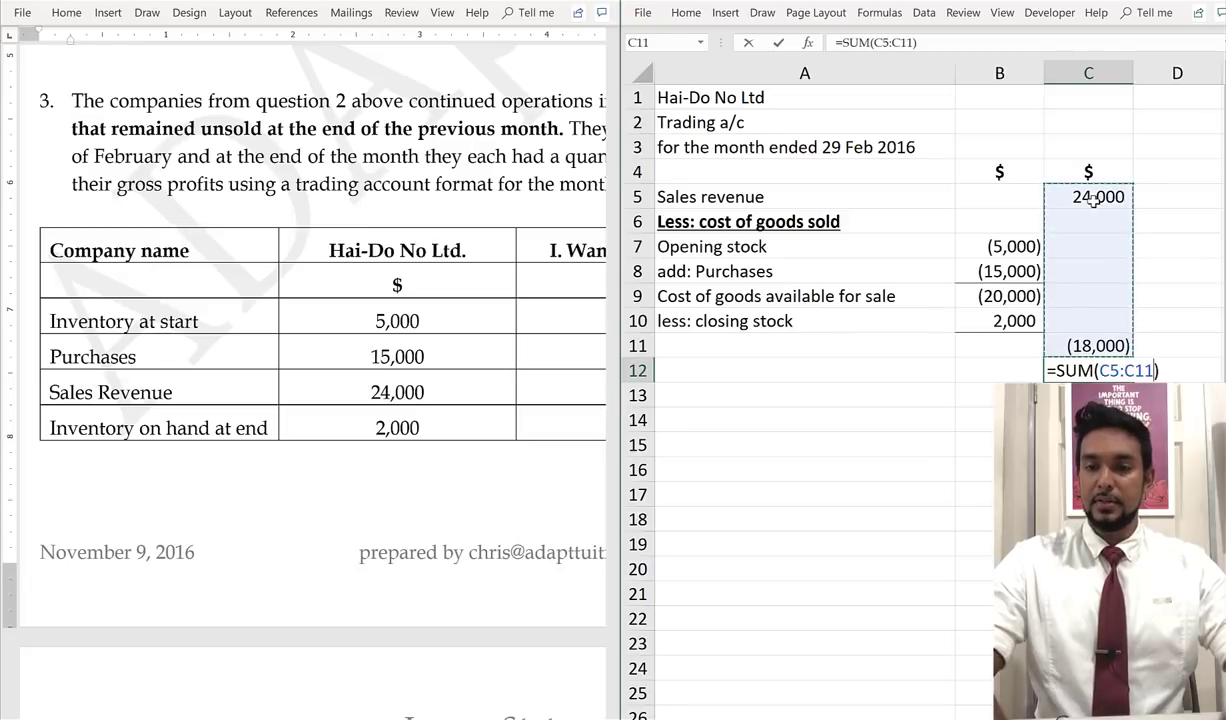
key("Return")
left_click(1081, 366)
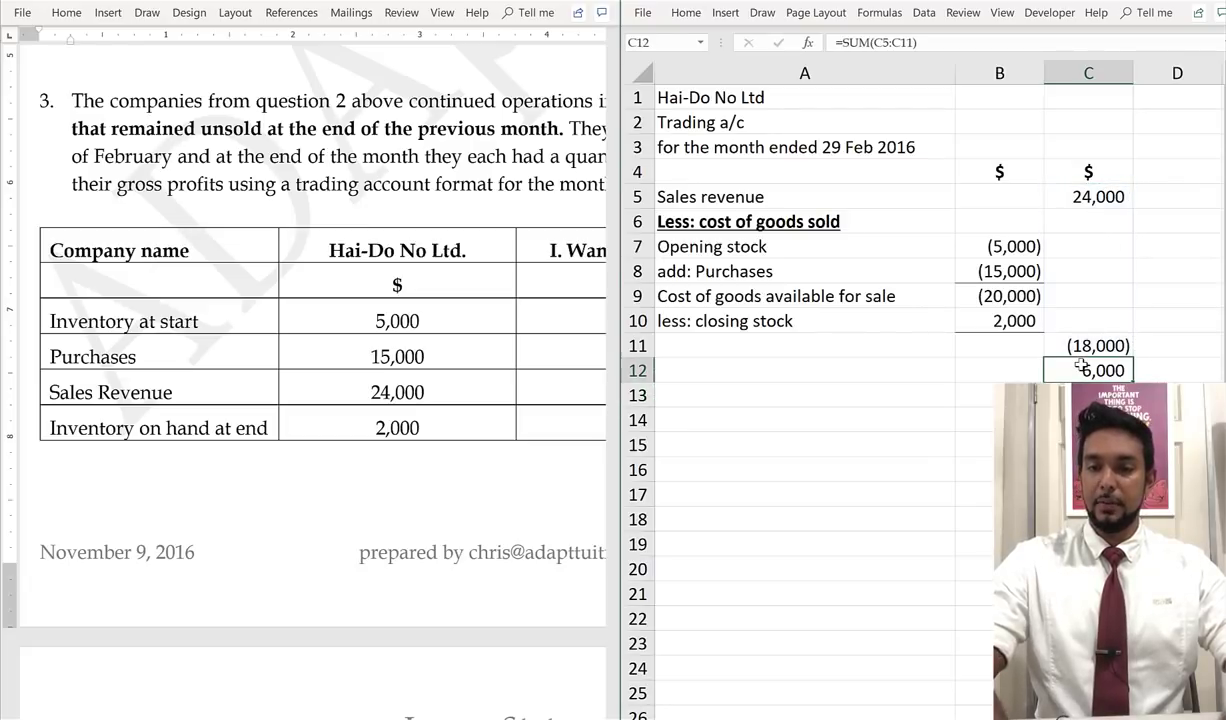
key("alt+h")
key("Escape")
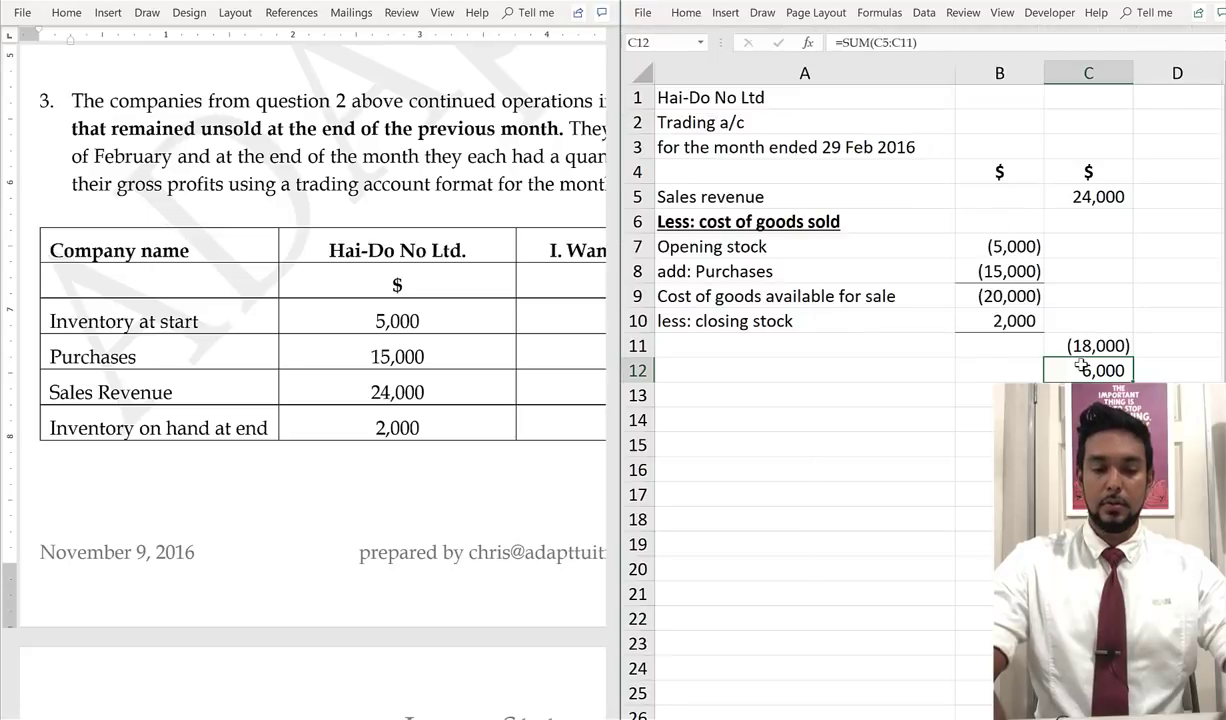
key("alt+h")
key("Escape")
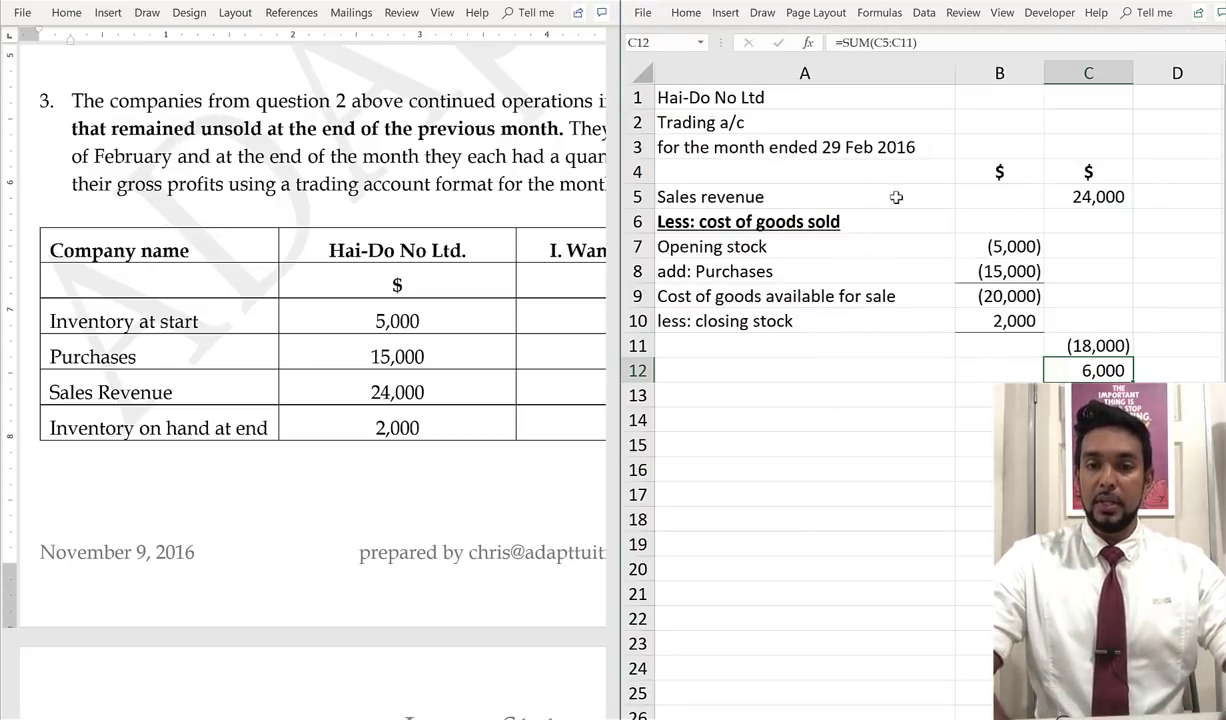
Review the trading account line by line, from sales revenue and opening stock through goods available for sale and closing stock
left_click_drag(858, 192, 1062, 199)
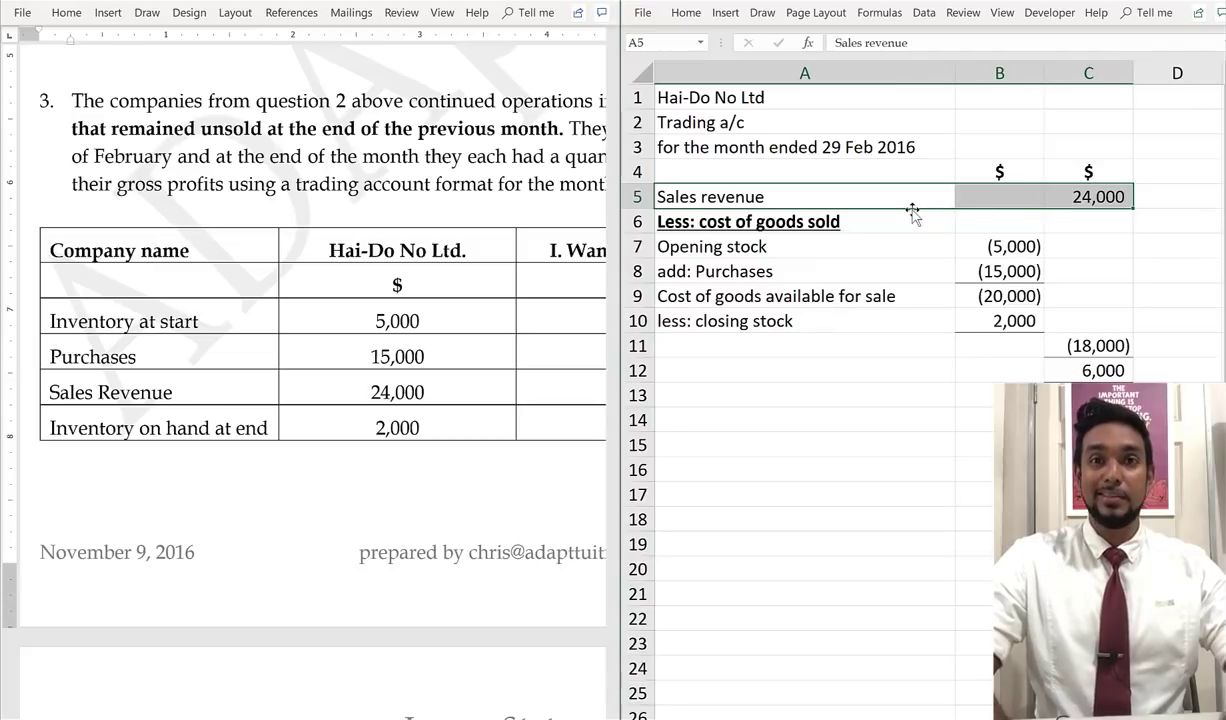
left_click(1092, 199)
left_click_drag(1092, 199, 926, 201)
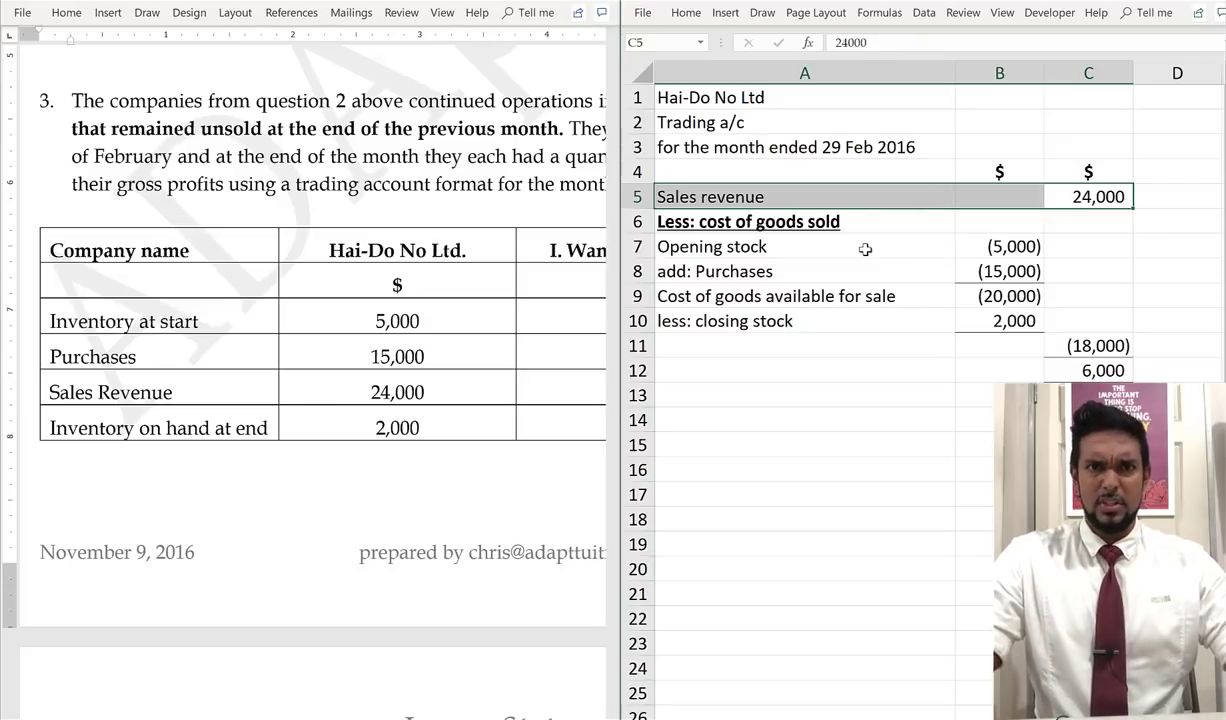
left_click_drag(865, 247, 985, 246)
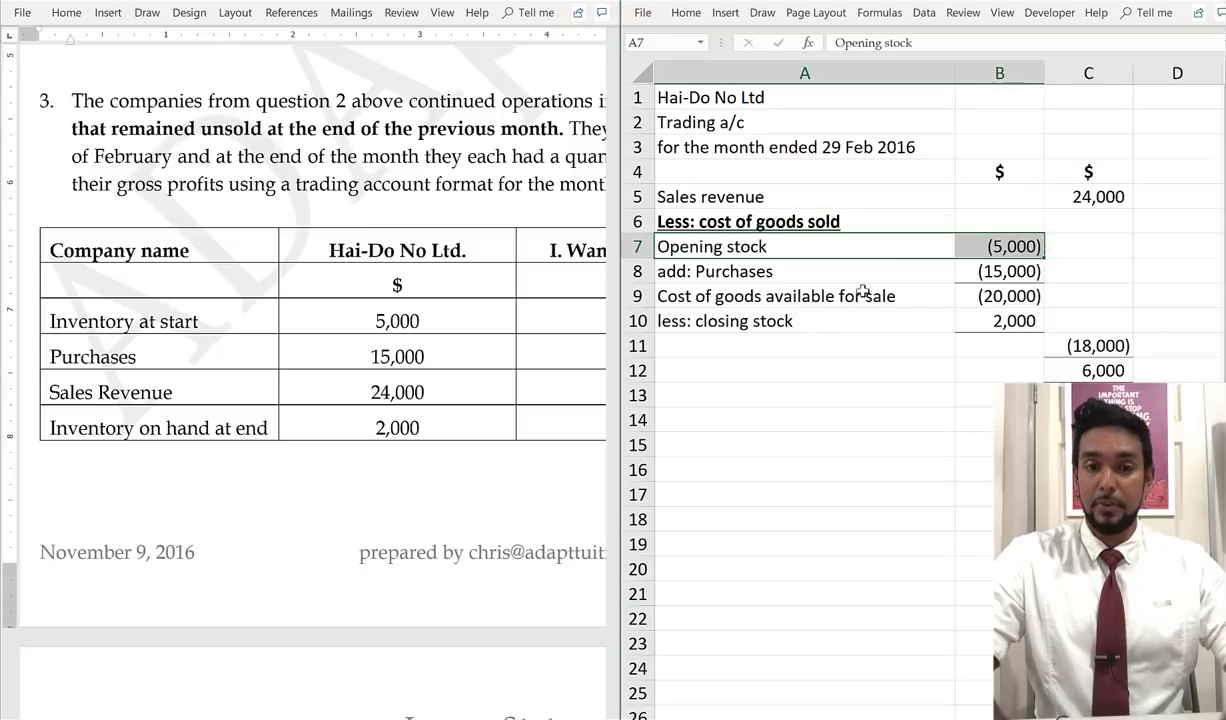
left_click_drag(847, 280, 977, 255)
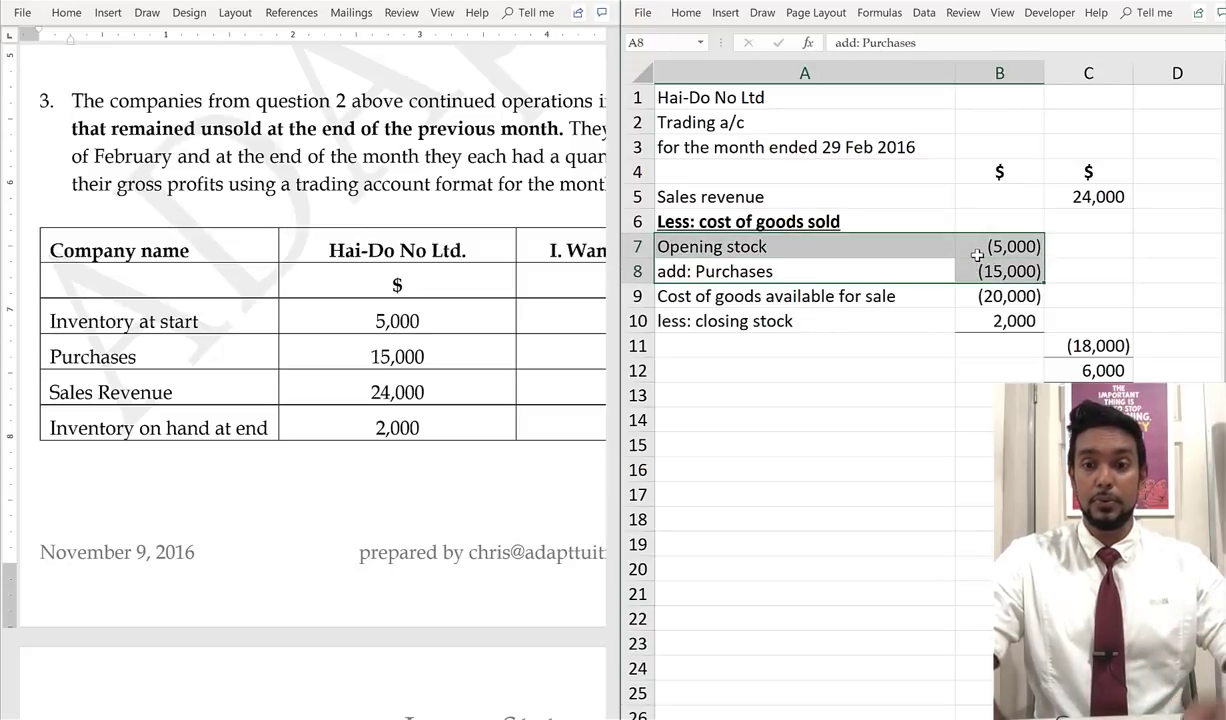
left_click(870, 296)
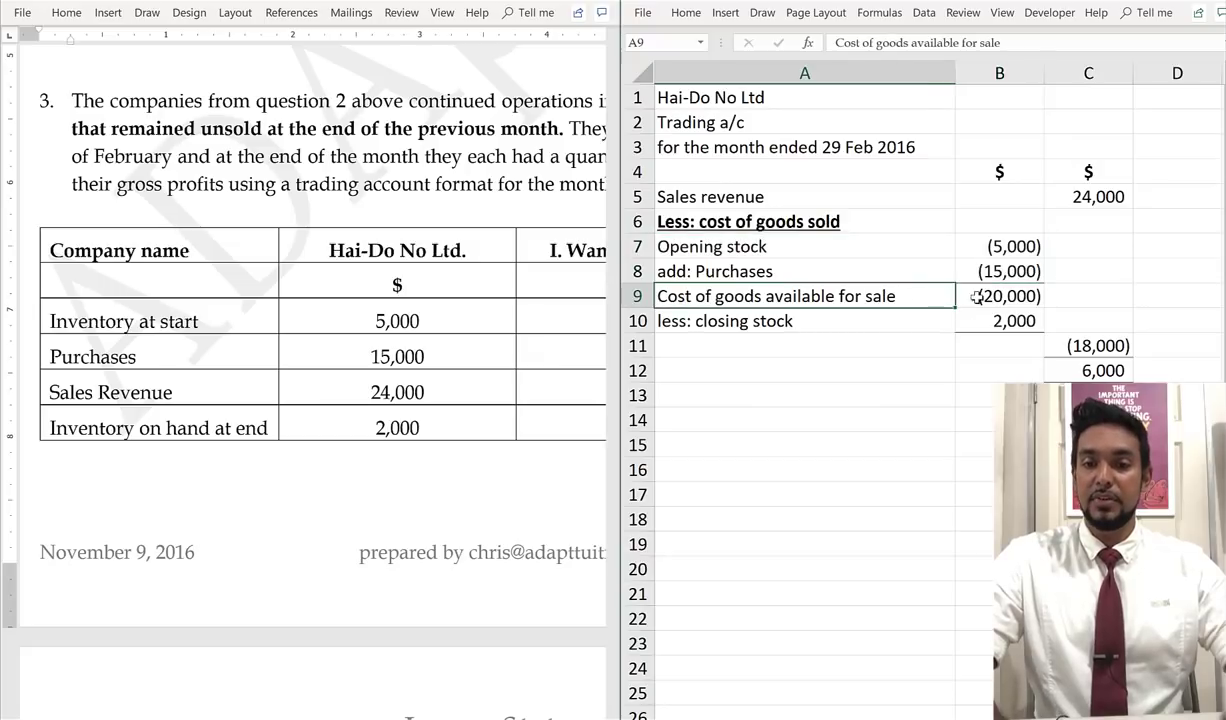
left_click_drag(976, 286, 1004, 289)
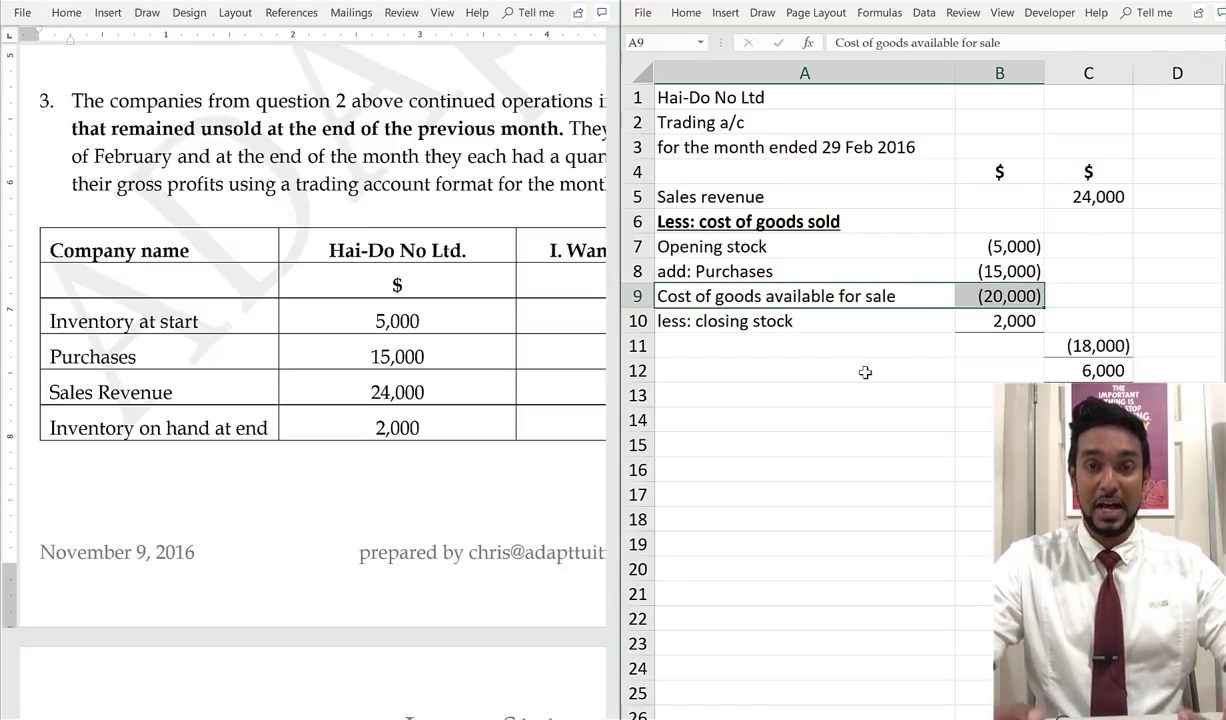
left_click(805, 318)
key("shift+Right")
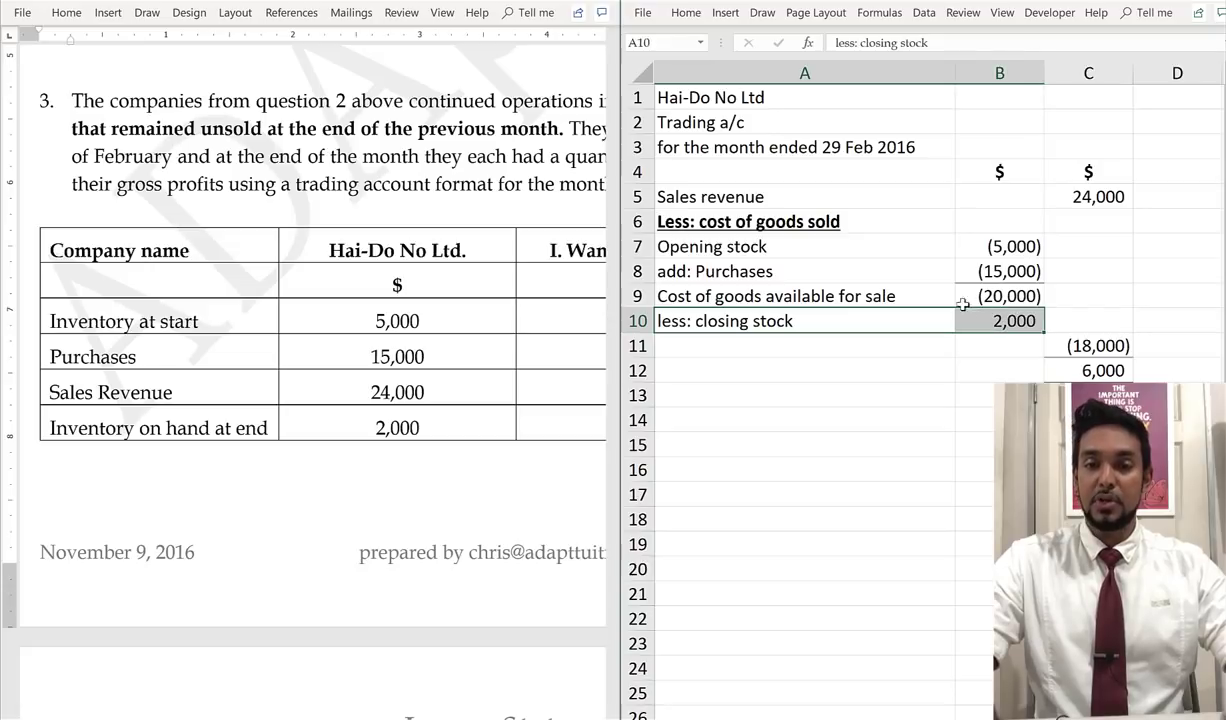
left_click_drag(943, 297, 997, 295)
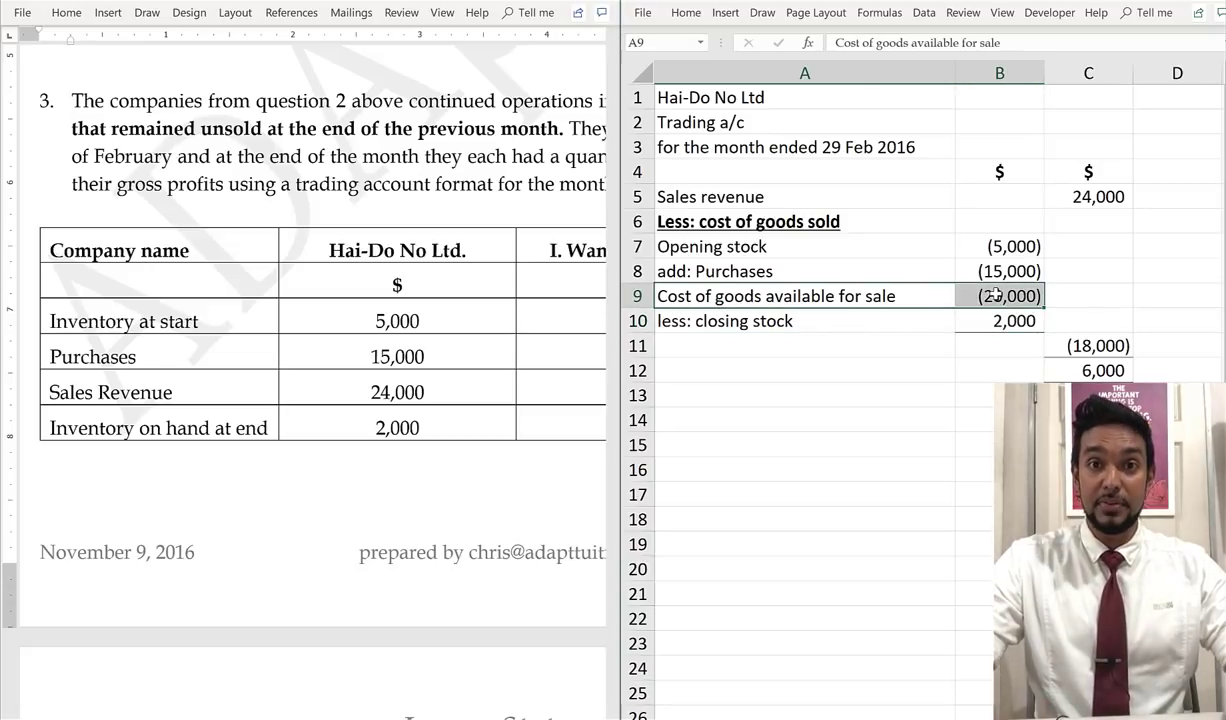
Compare the sales revenue in row 5 with the cost of goods sold total in row 11
left_click(846, 351)
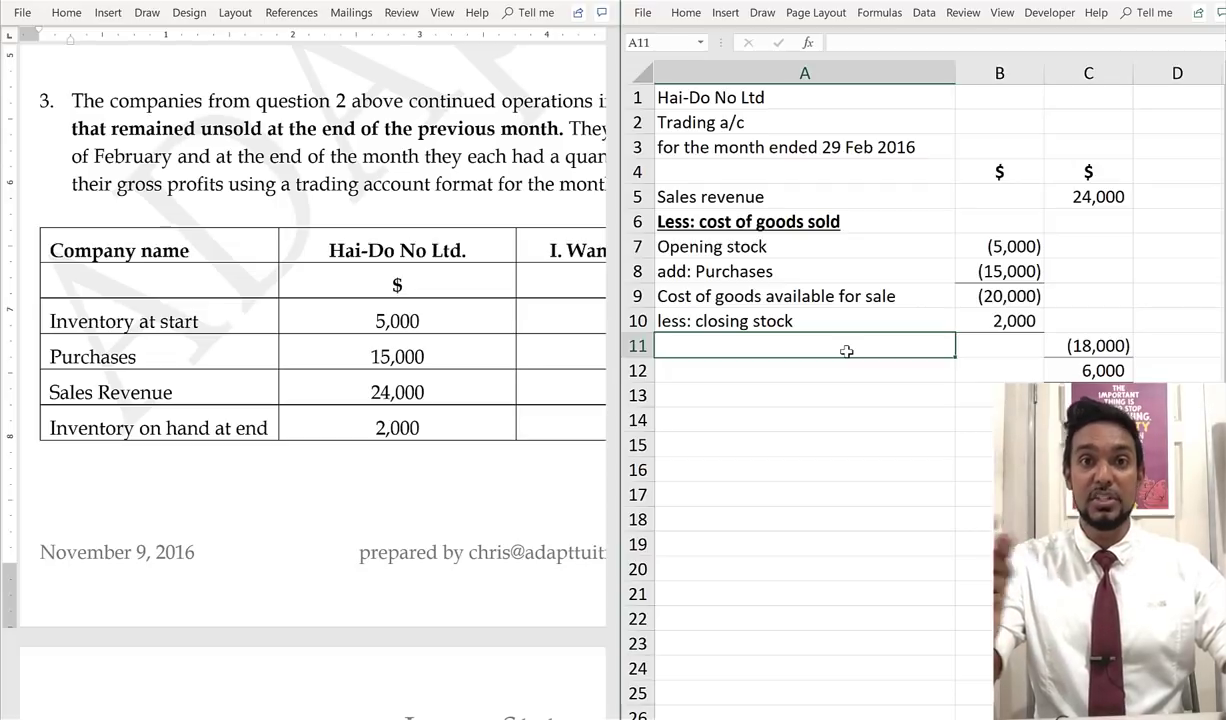
left_click(637, 345)
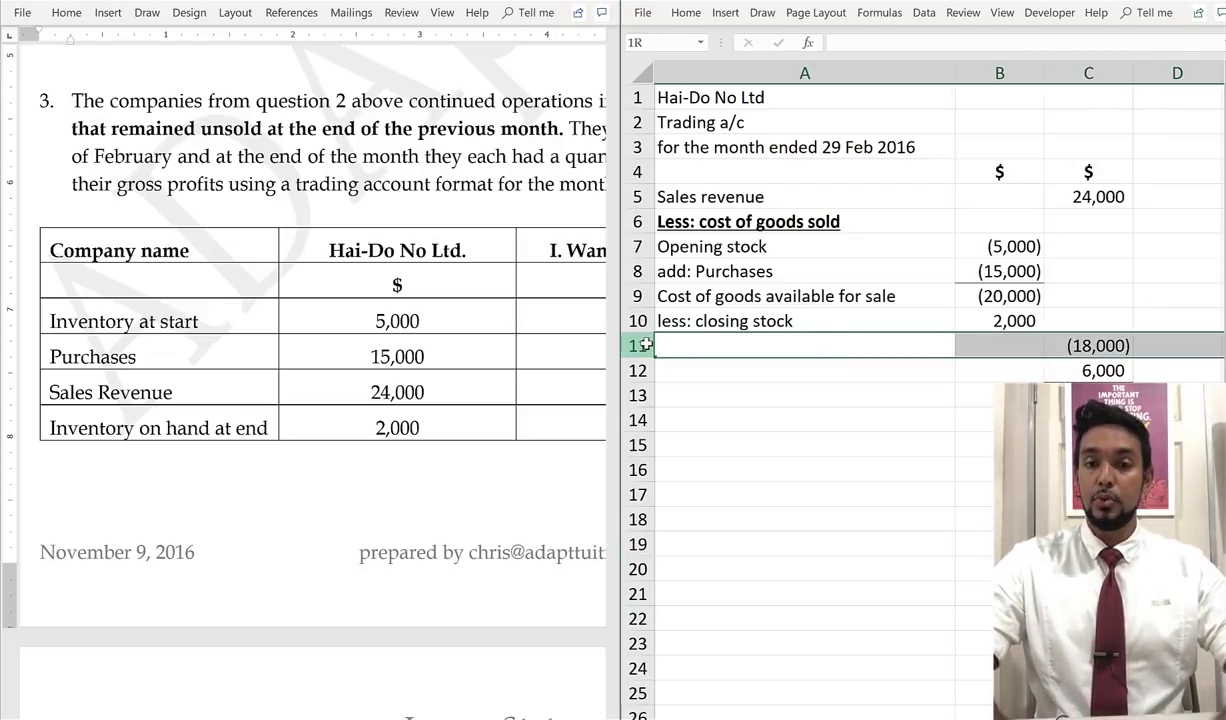
left_click(641, 197, "shift")
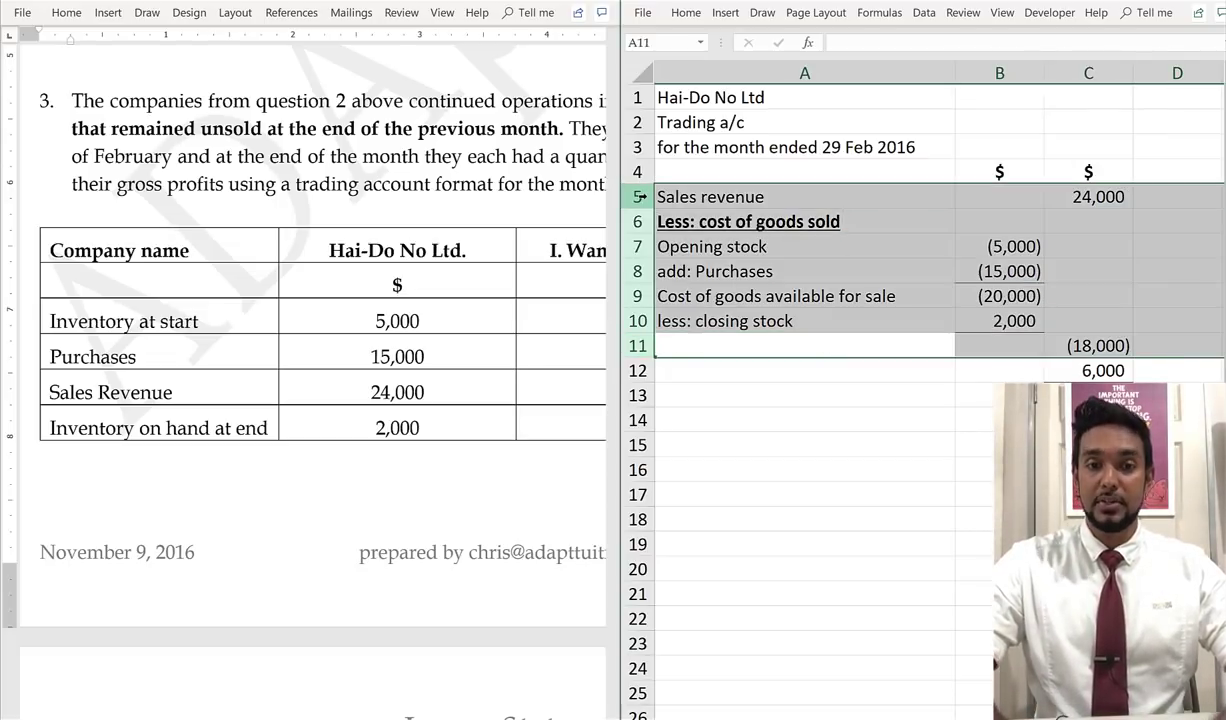
left_click(644, 197)
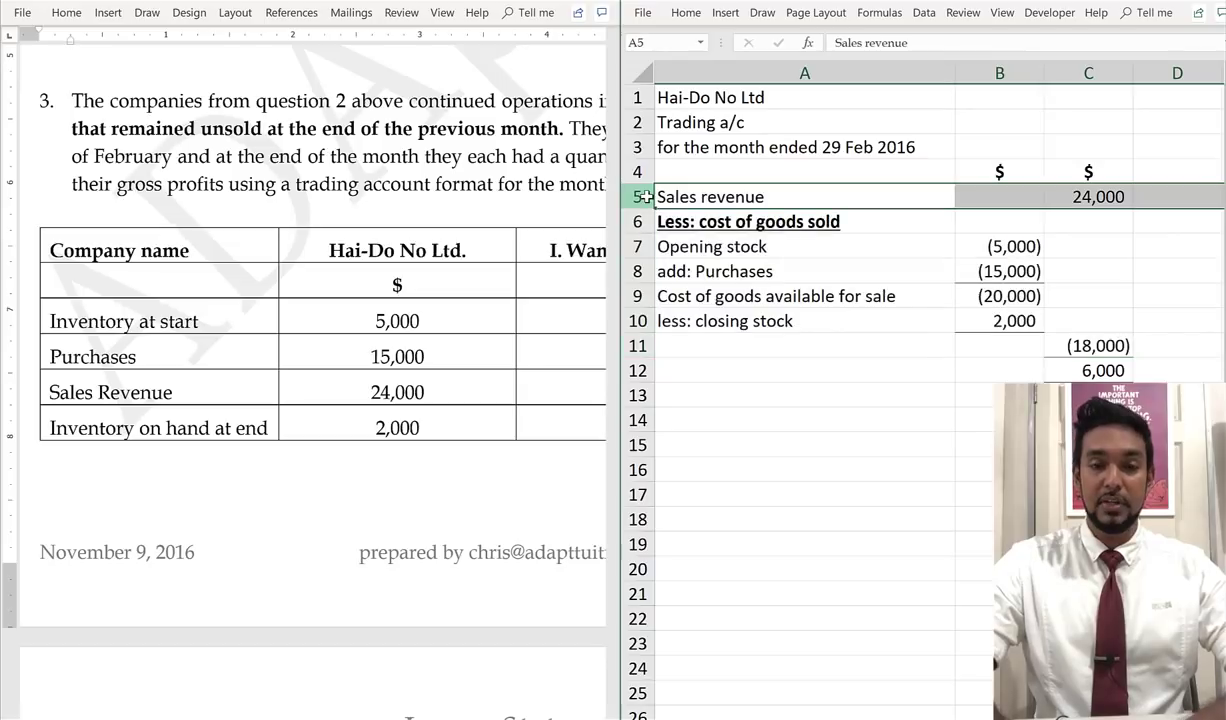
left_click(630, 341, "ctrl")
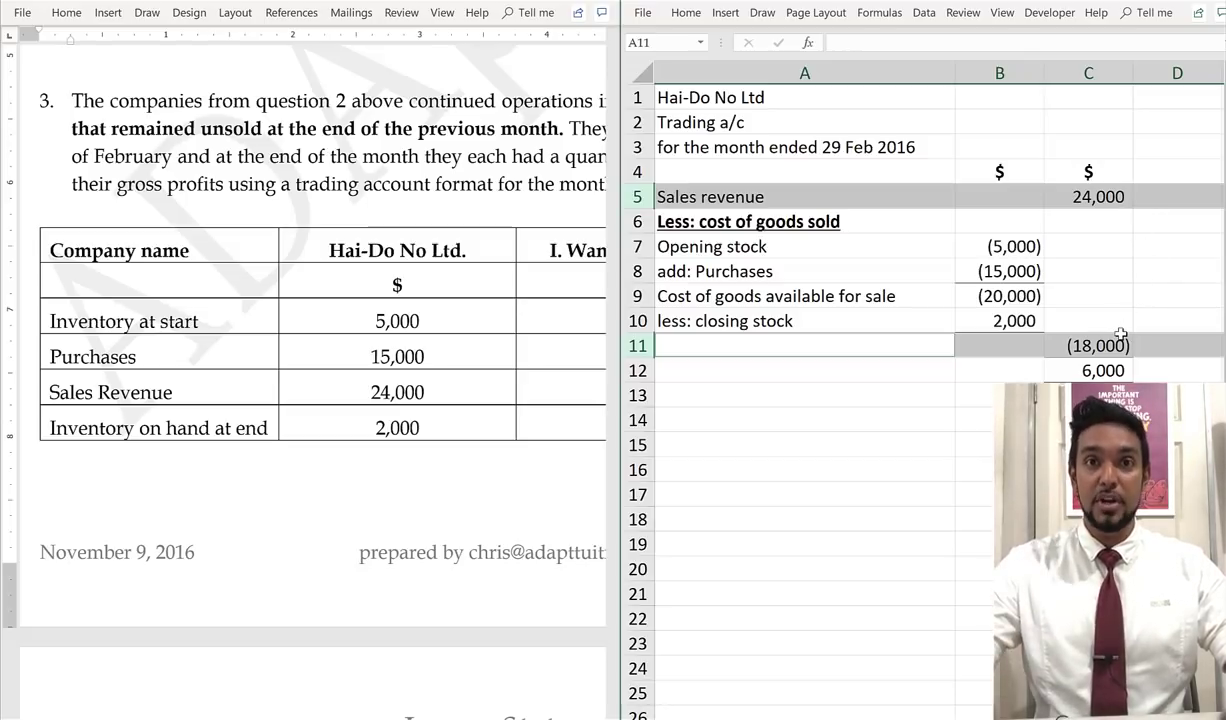
Label cell A11 as "Cost of goods sold" beside the total in C11
left_click(844, 347)
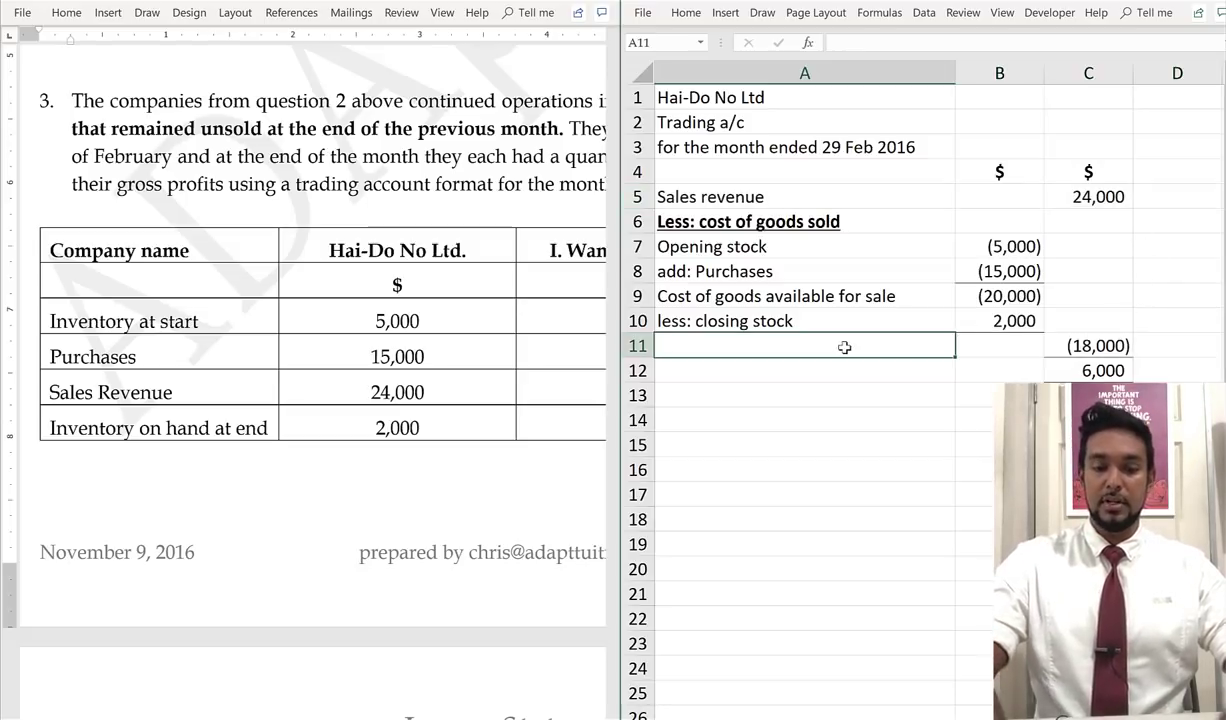
type("Cost of goodd")
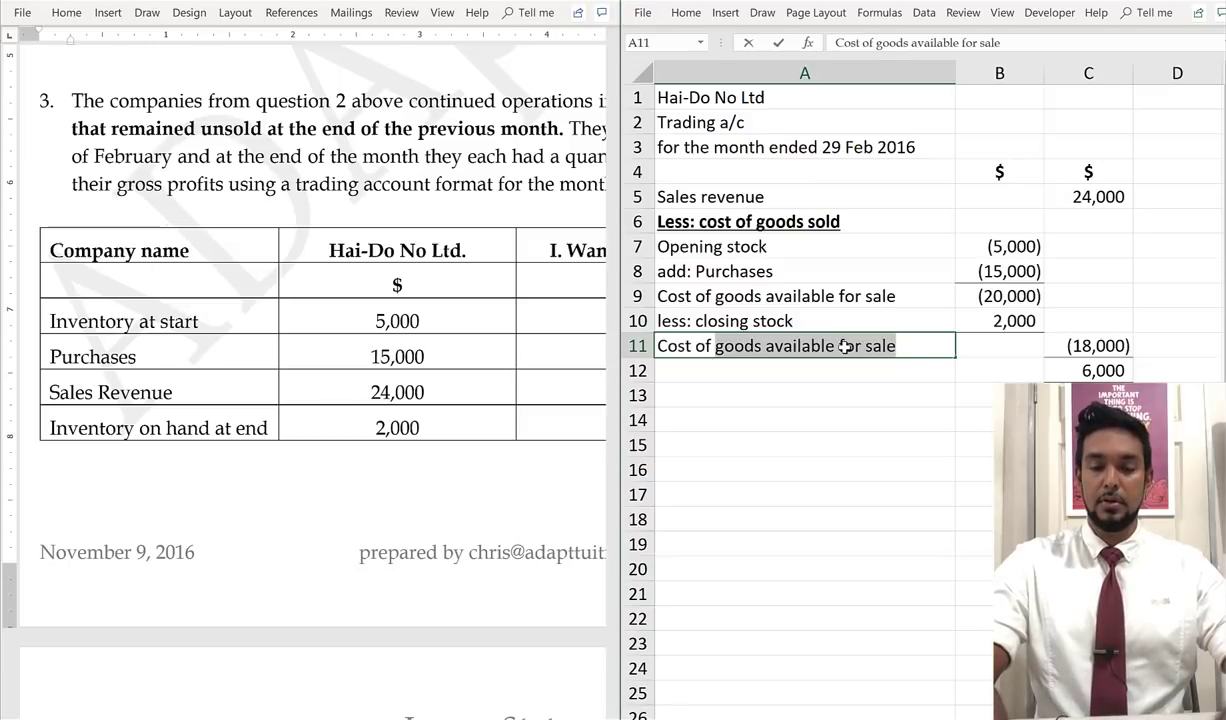
type("old")
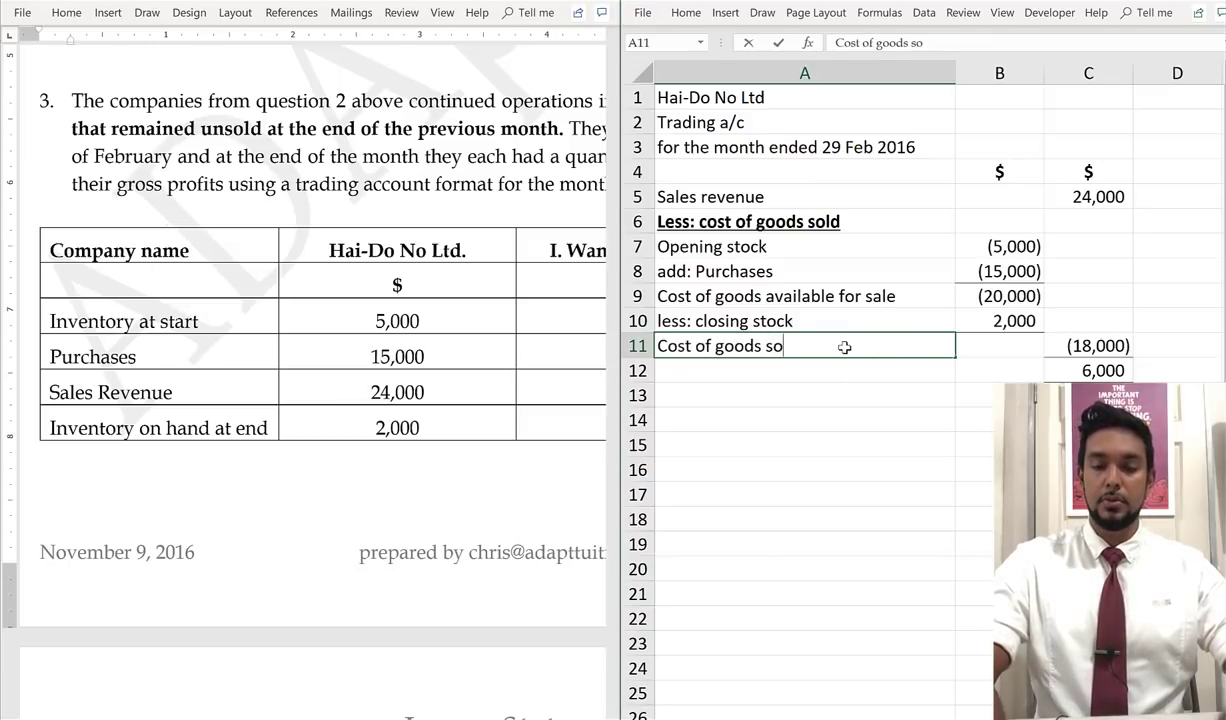
key("Tab")
key("Tab")
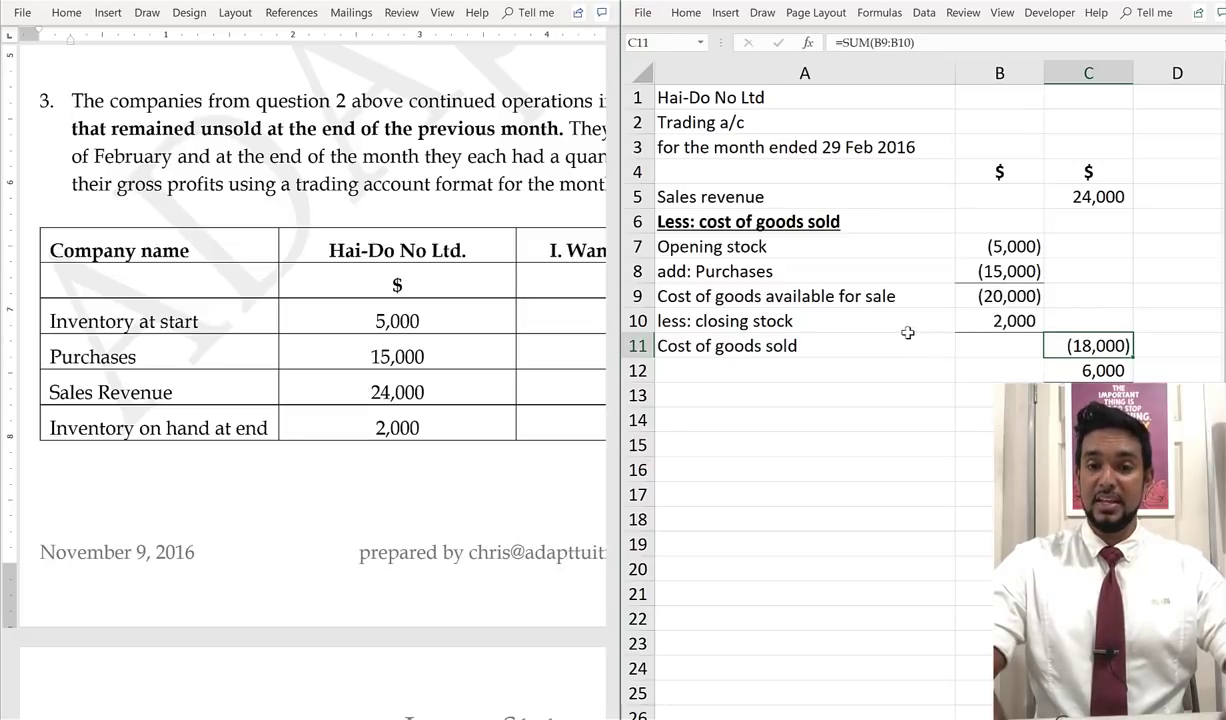
Examine the closing stock and cost of goods available for sale rows, and the opening stock and purchases amounts in B7:B8
left_click(866, 318)
key("shift+Right")
left_click(920, 300)
key("shift+Right")
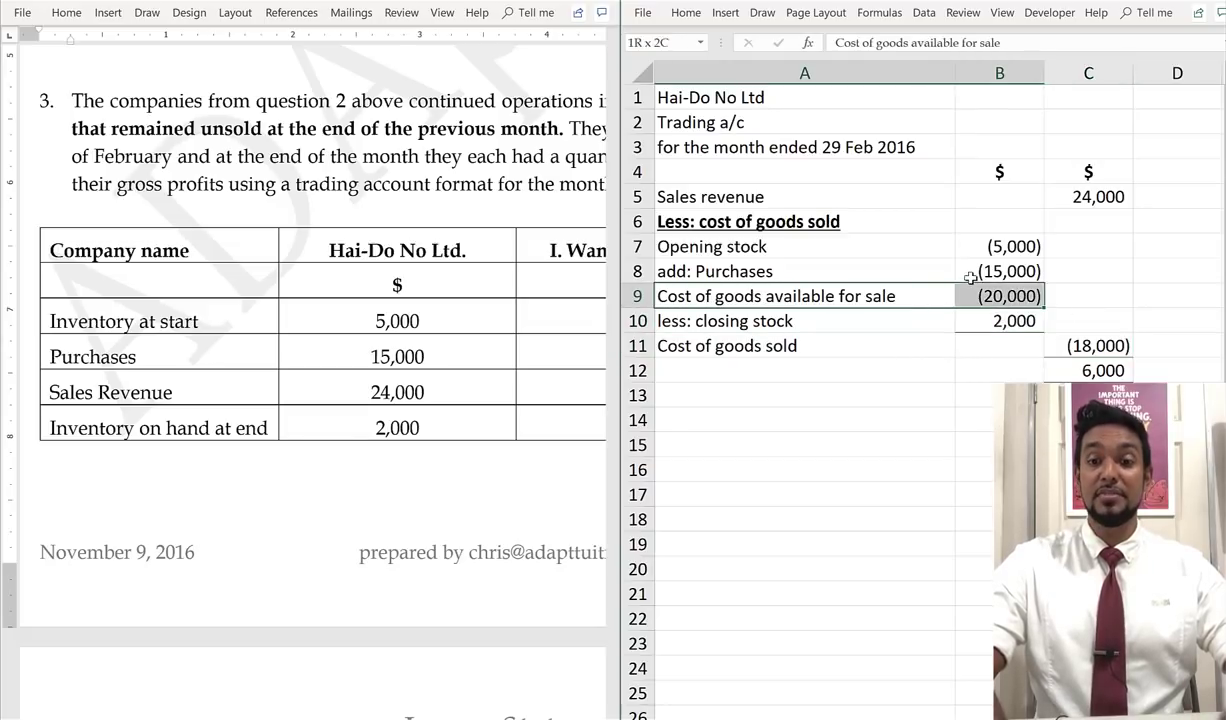
key("shift+Up")
left_click_drag(934, 294, 962, 296)
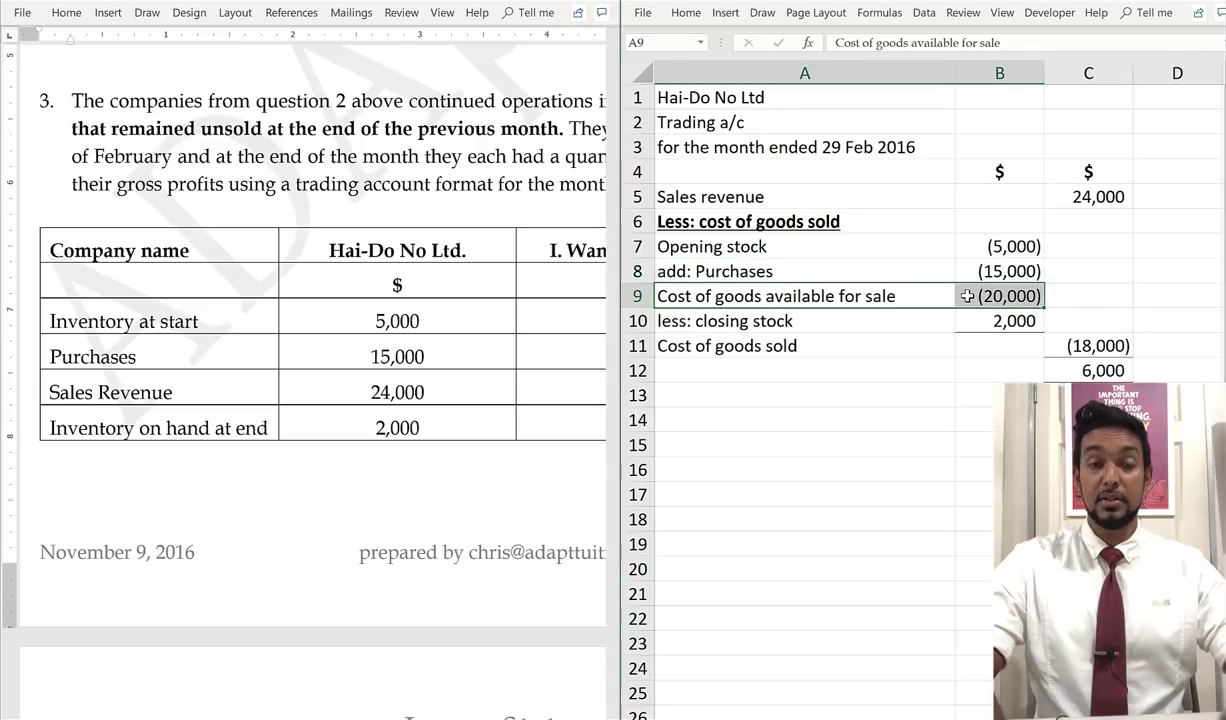
left_click_drag(936, 246, 1004, 270)
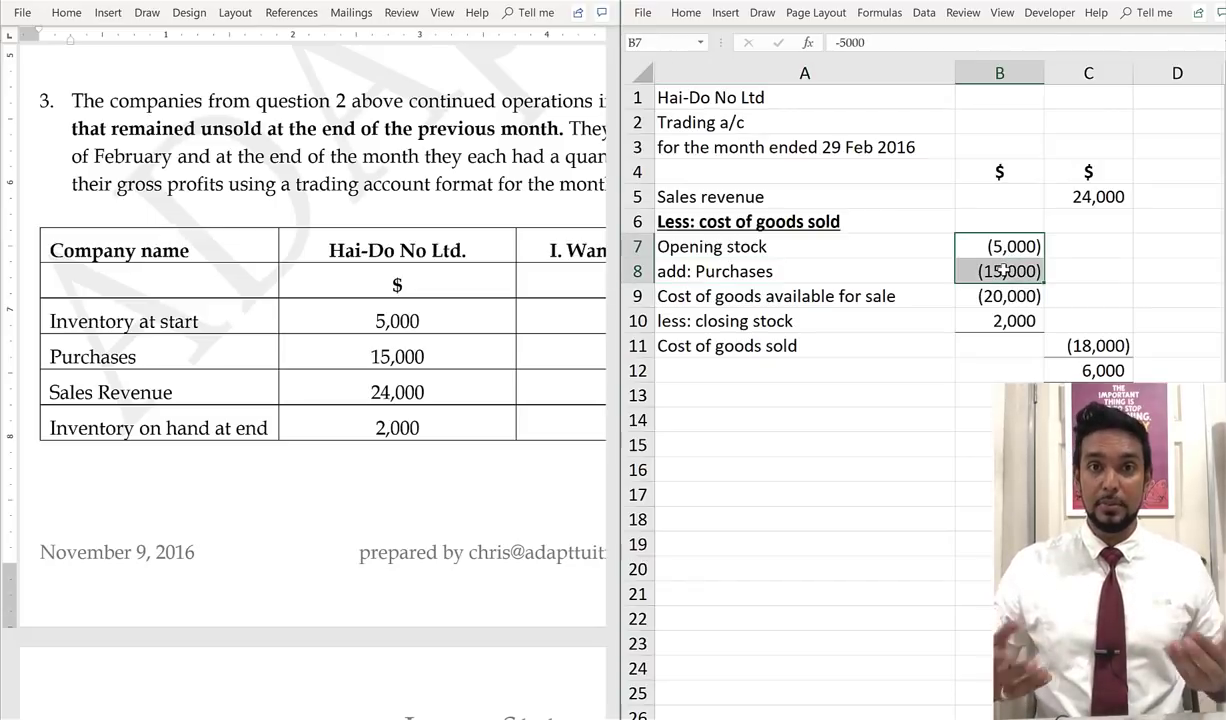
Label cell A12 as "Gross profit" beside the result in C12
left_click(796, 371)
type("Gross profit")
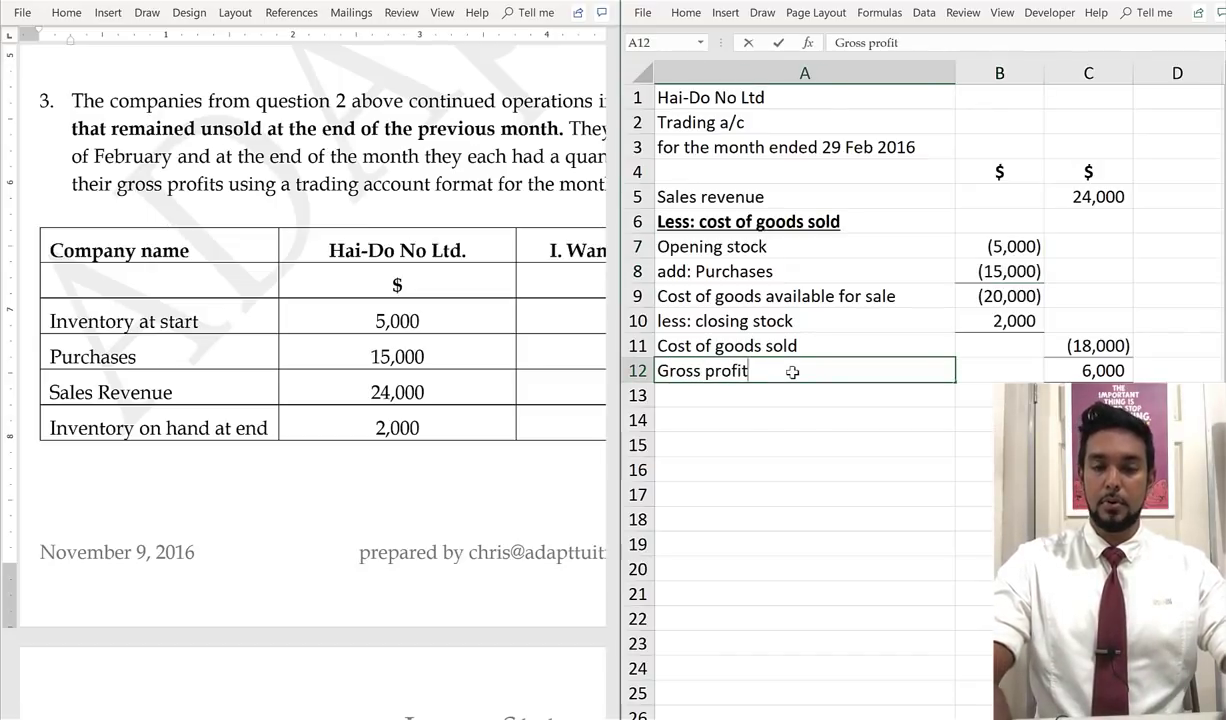
key("Return")
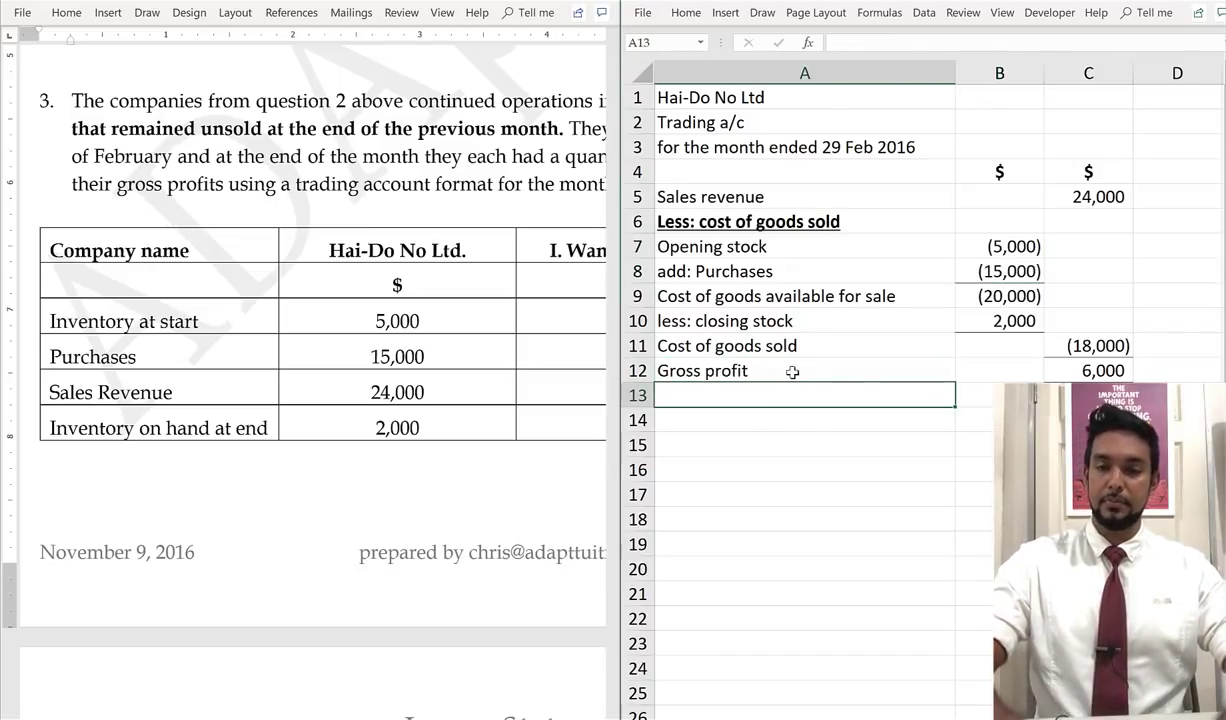
left_click(860, 440)
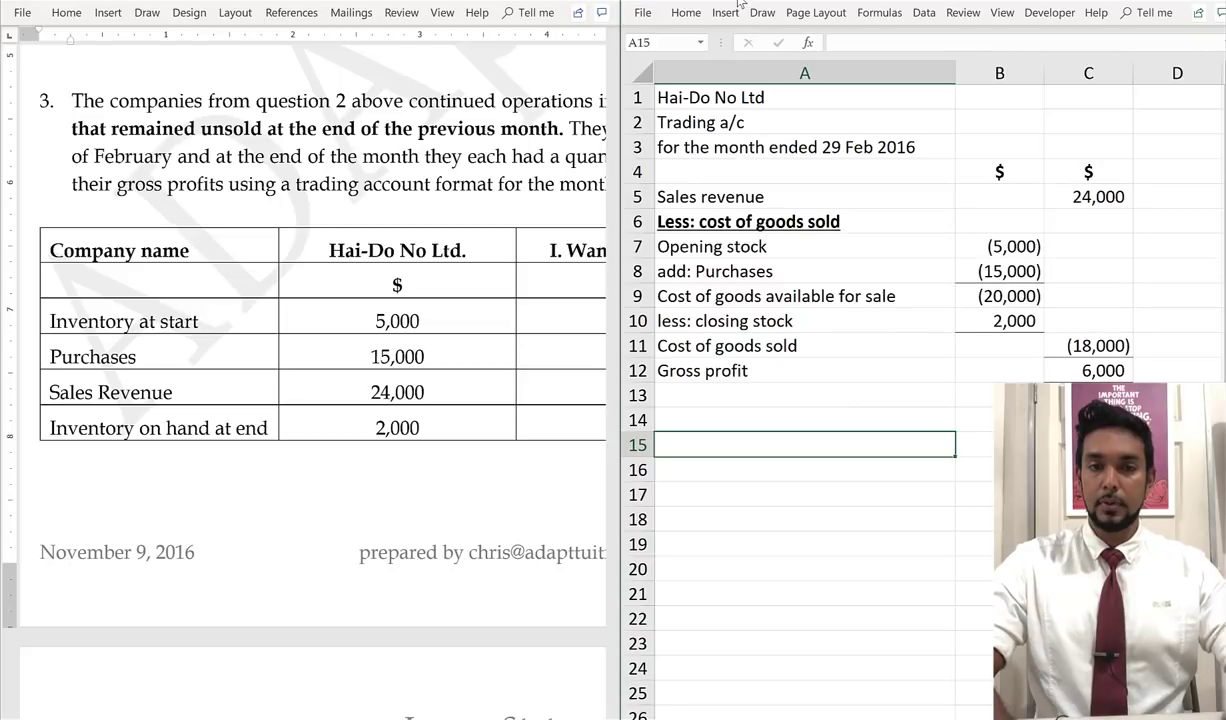
Review the completed February trading account from the heading through sales revenue, stock, purchases and cost of goods sold to gross profit
left_click_drag(748, 95, 835, 127)
left_click_drag(903, 145, 865, 141)
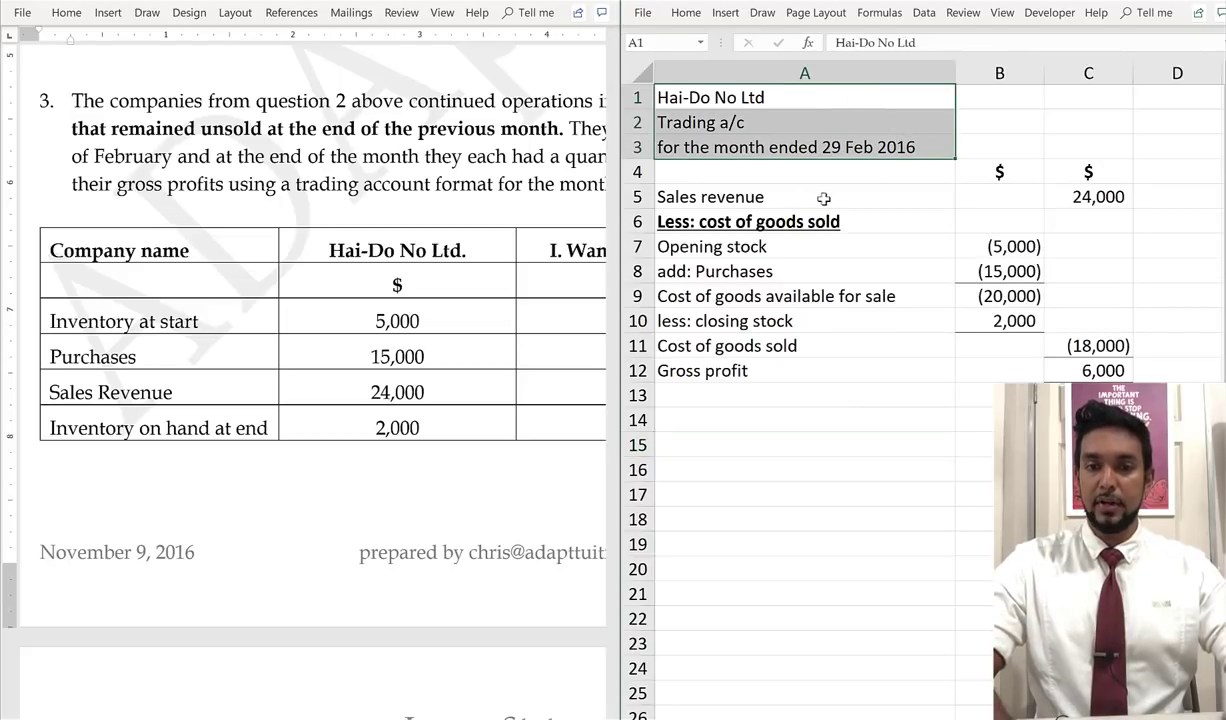
left_click_drag(829, 197, 1090, 197)
left_click_drag(899, 246, 987, 271)
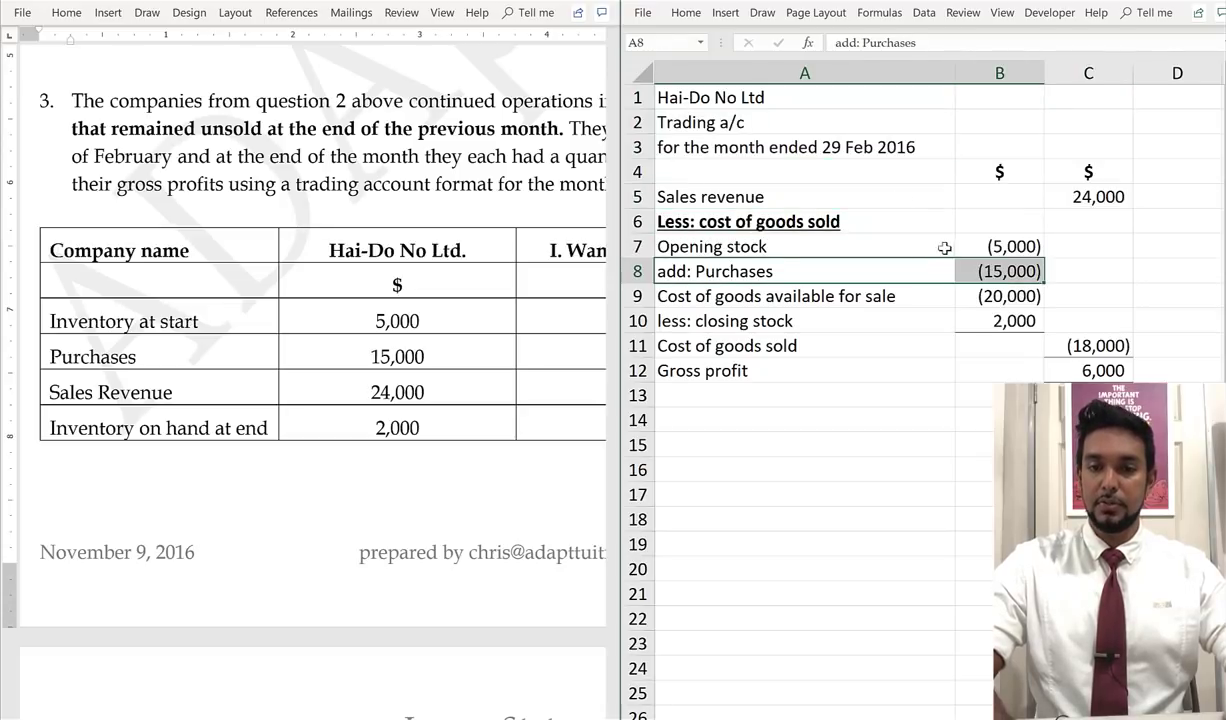
left_click_drag(890, 293, 980, 296)
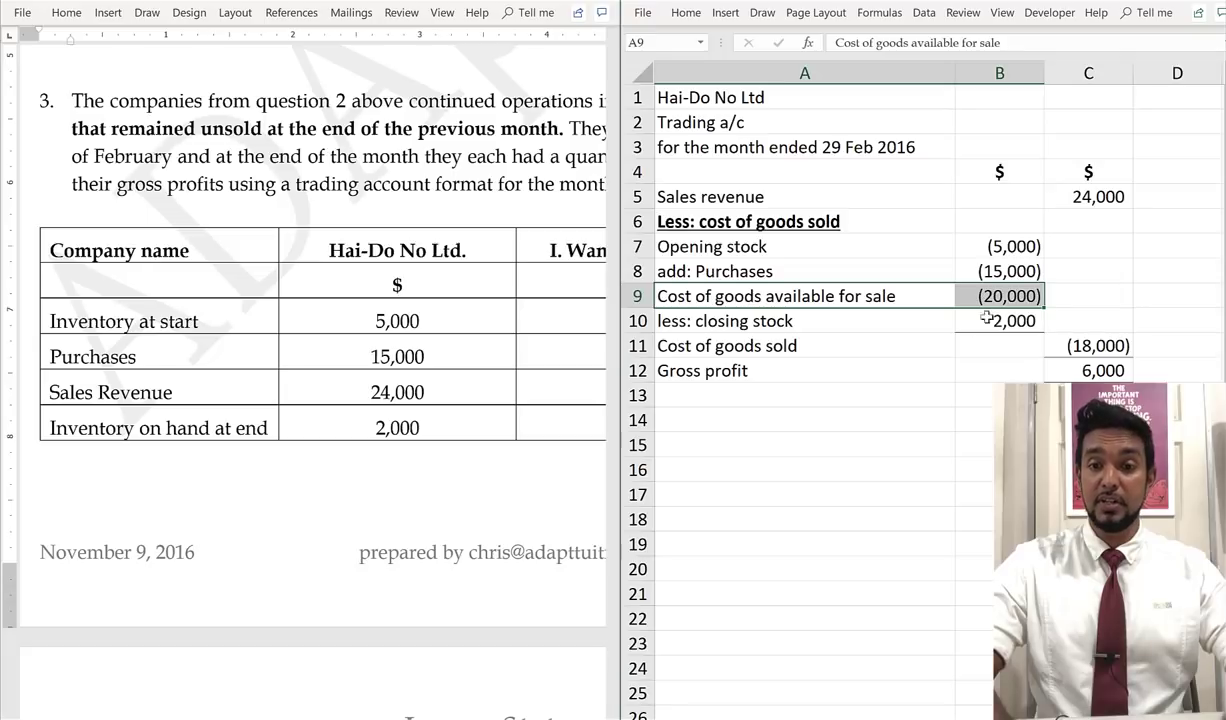
left_click_drag(893, 320, 986, 322)
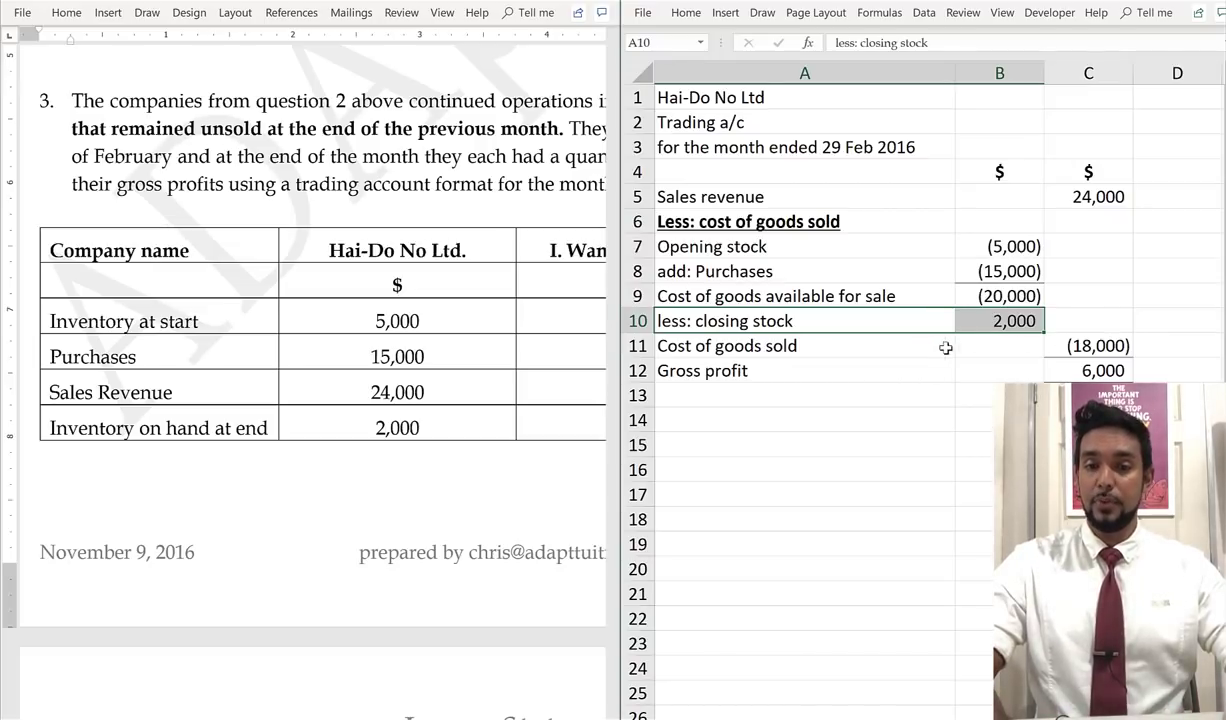
left_click_drag(886, 340, 1063, 332)
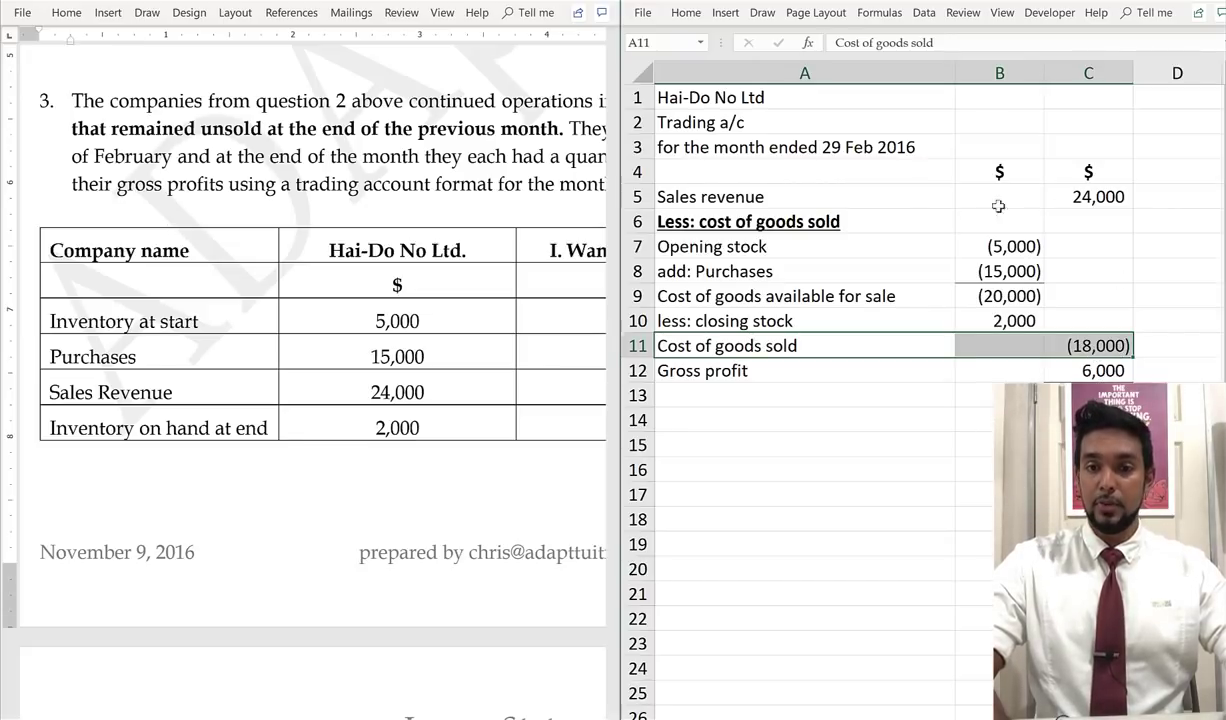
left_click_drag(928, 199, 1070, 197)
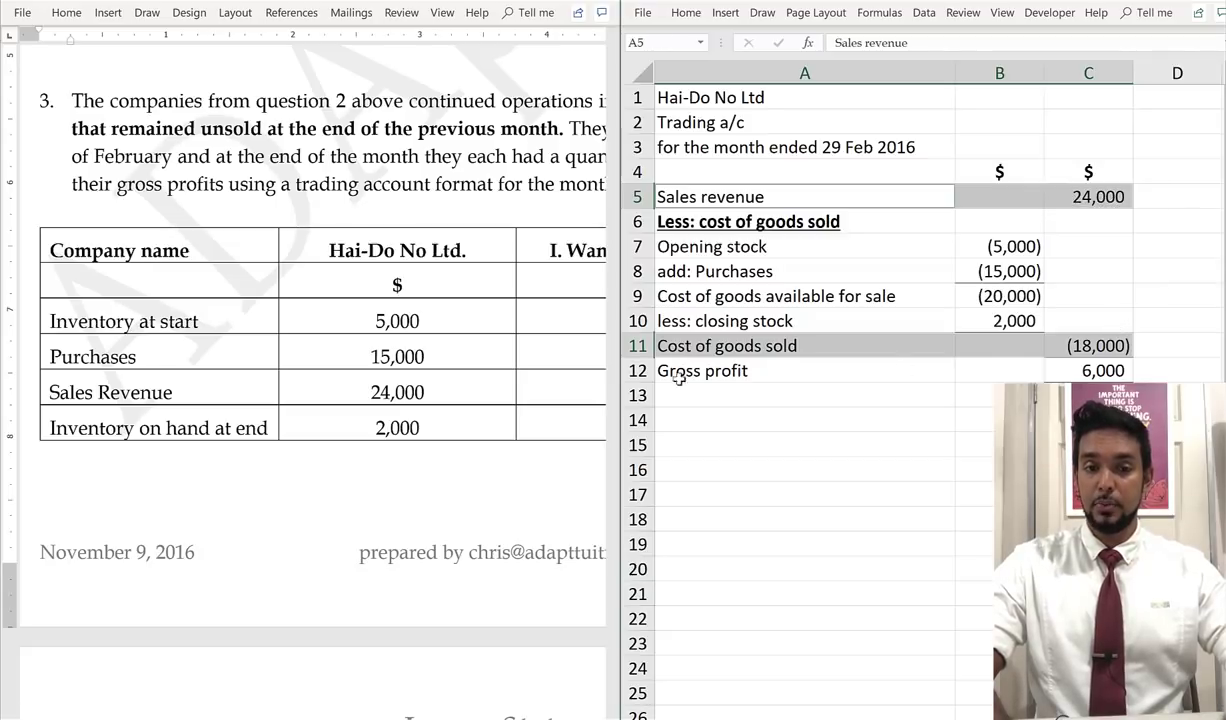
left_click(640, 370)
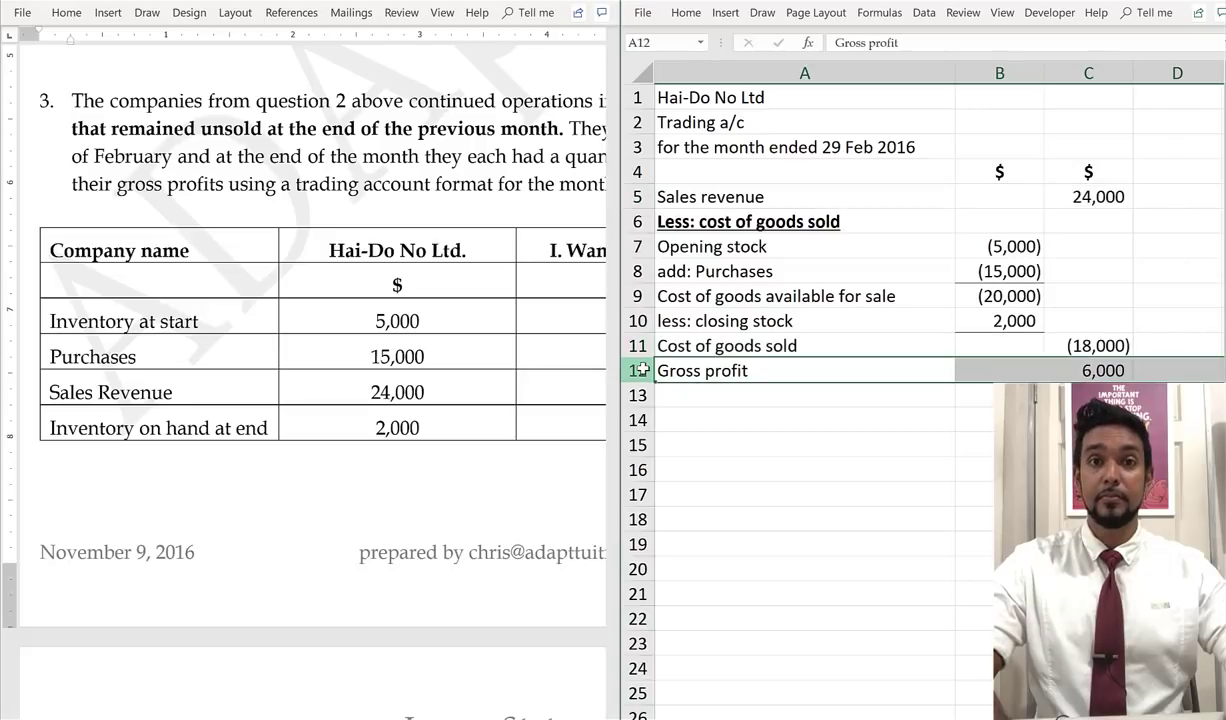
left_click(760, 494)
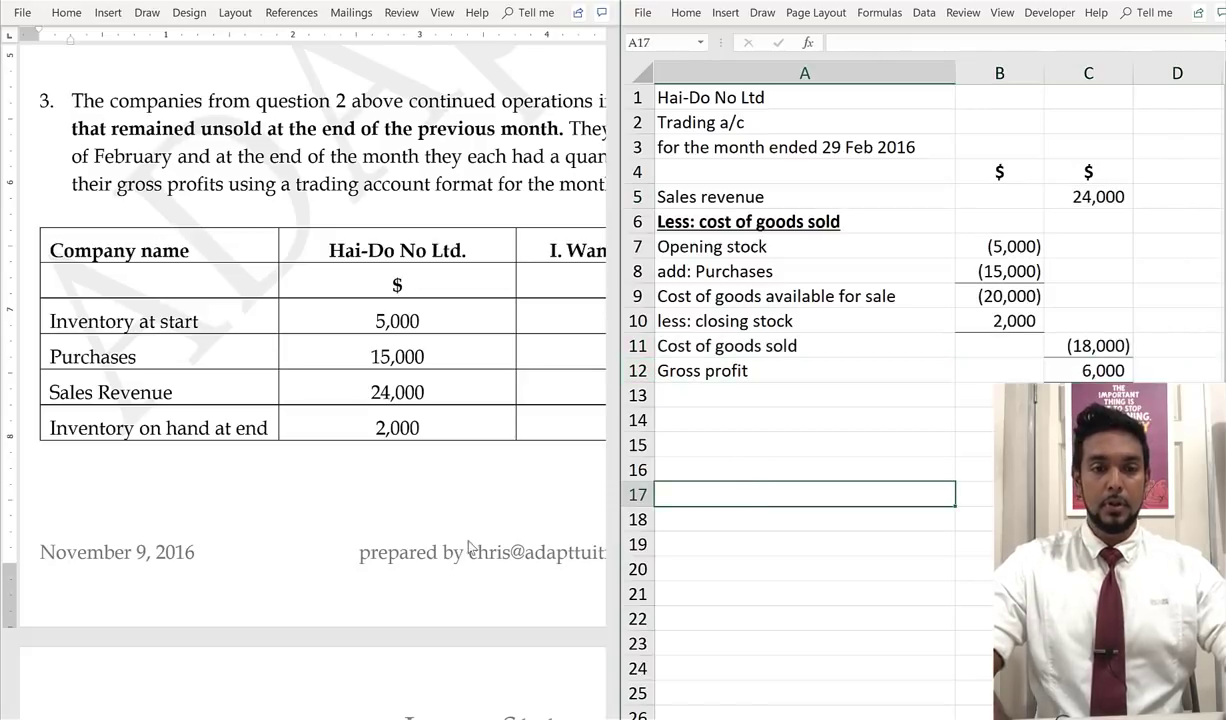
Find question 4 in the exercise document, covering the month ended March 31st, 2016, and return to the spreadsheet
scroll(316, 567, "down", 1)
scroll(316, 567, "down", 12)
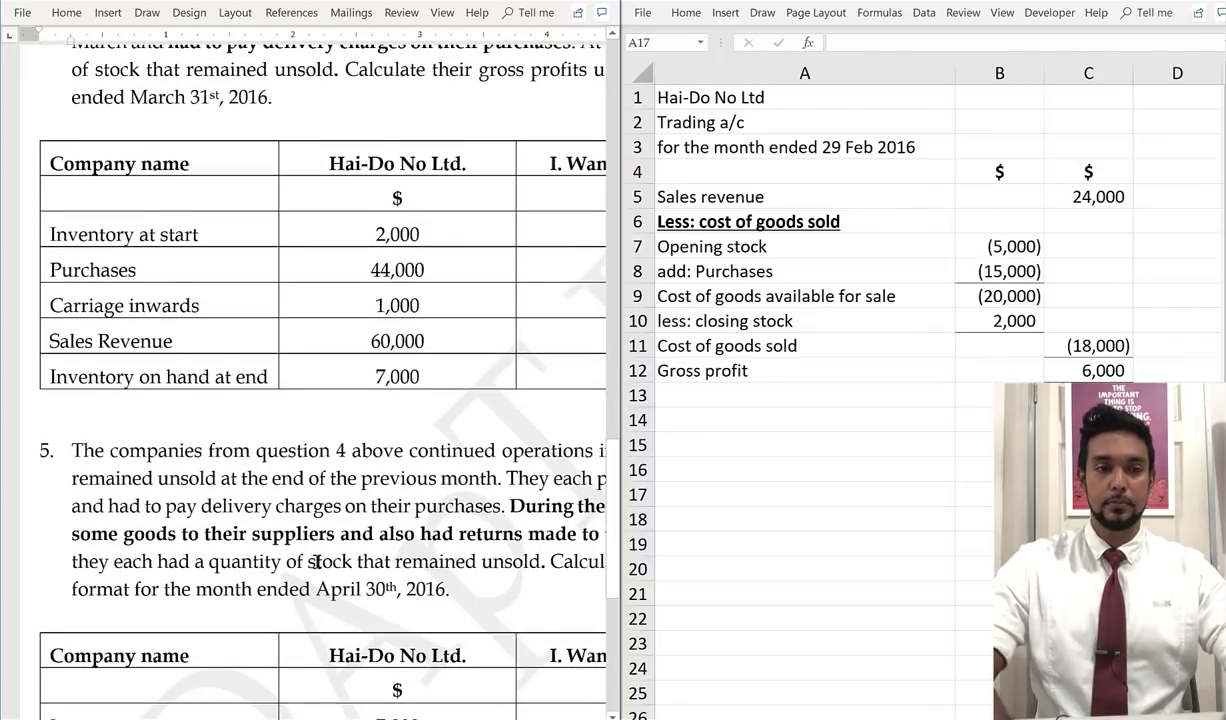
scroll(317, 561, "up", 2)
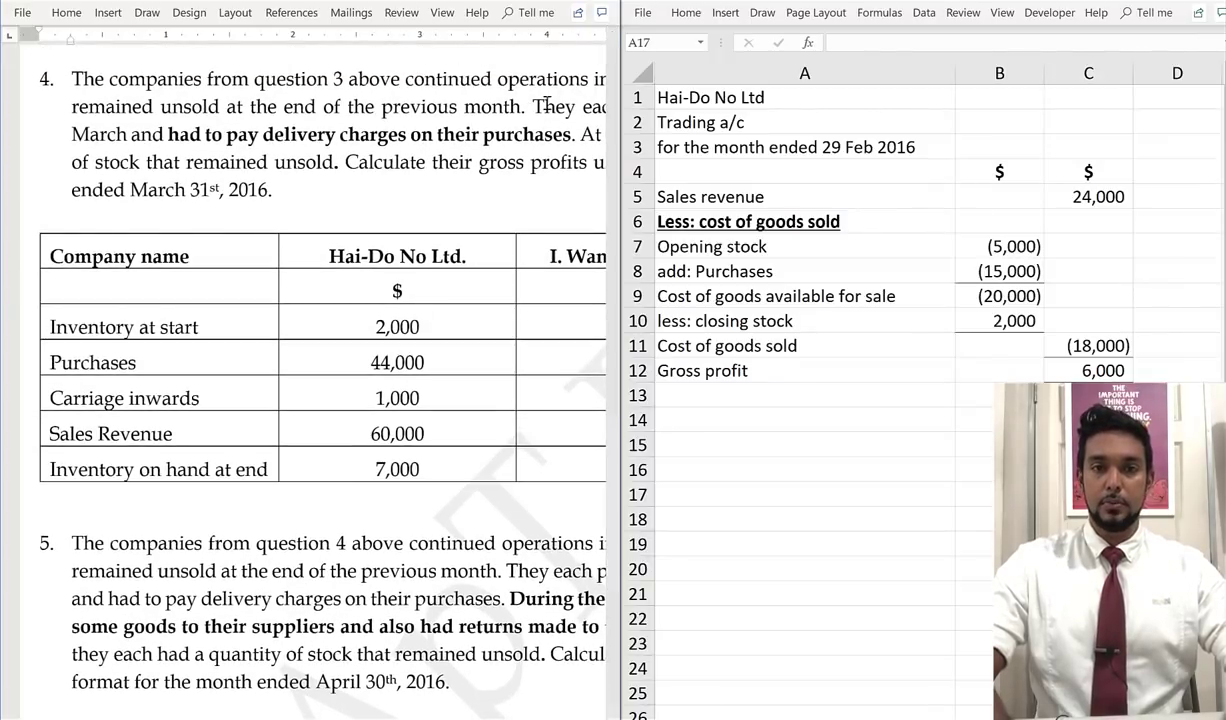
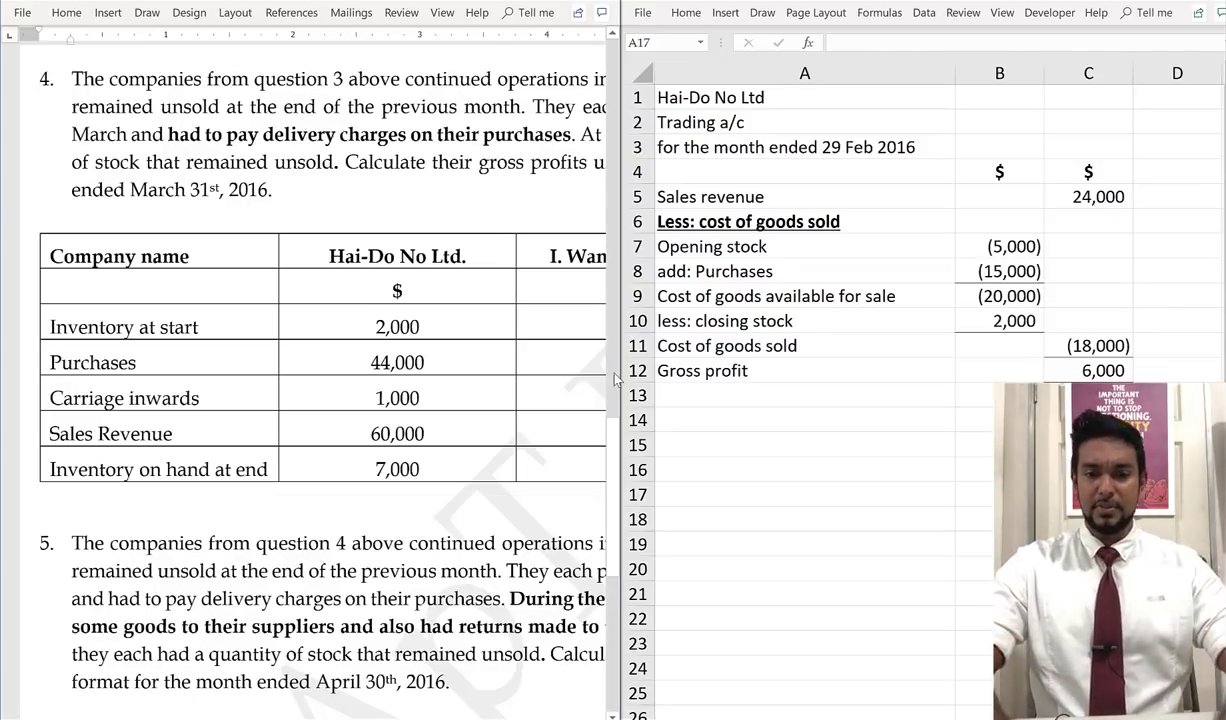
left_click(836, 716)
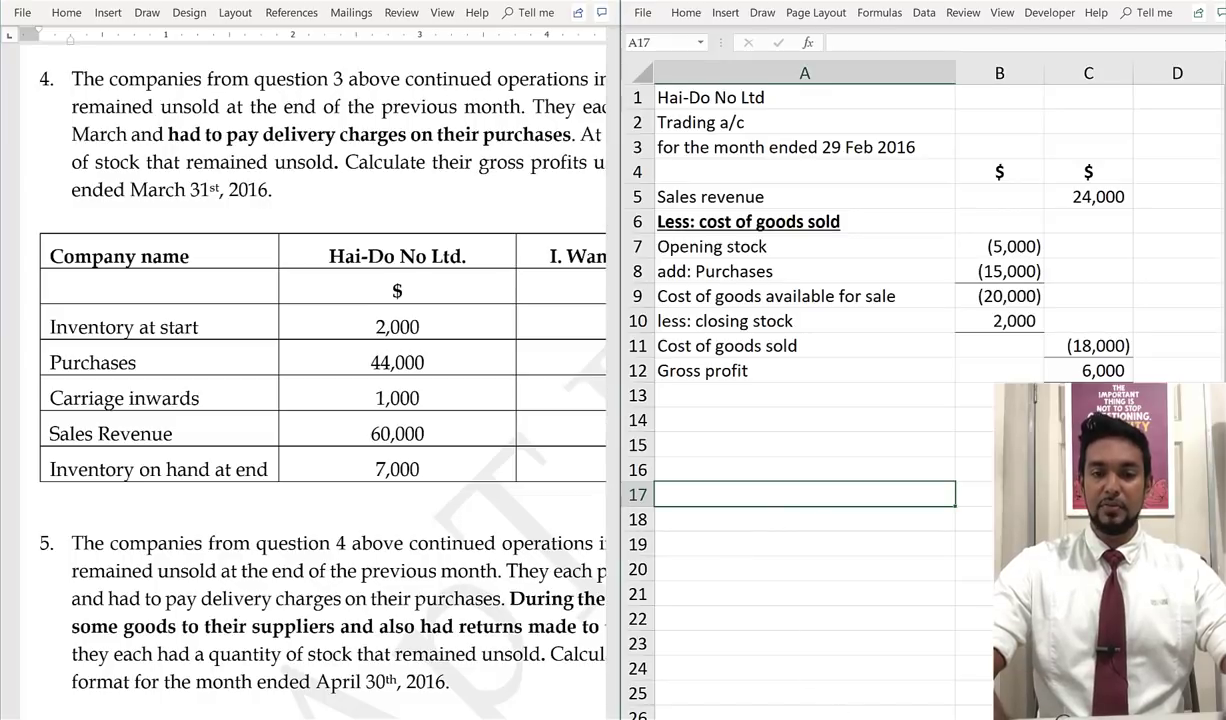
Switch to an empty worksheet and read question 4's text on delivery charges and unsold stock in the Word document
left_click(836, 716)
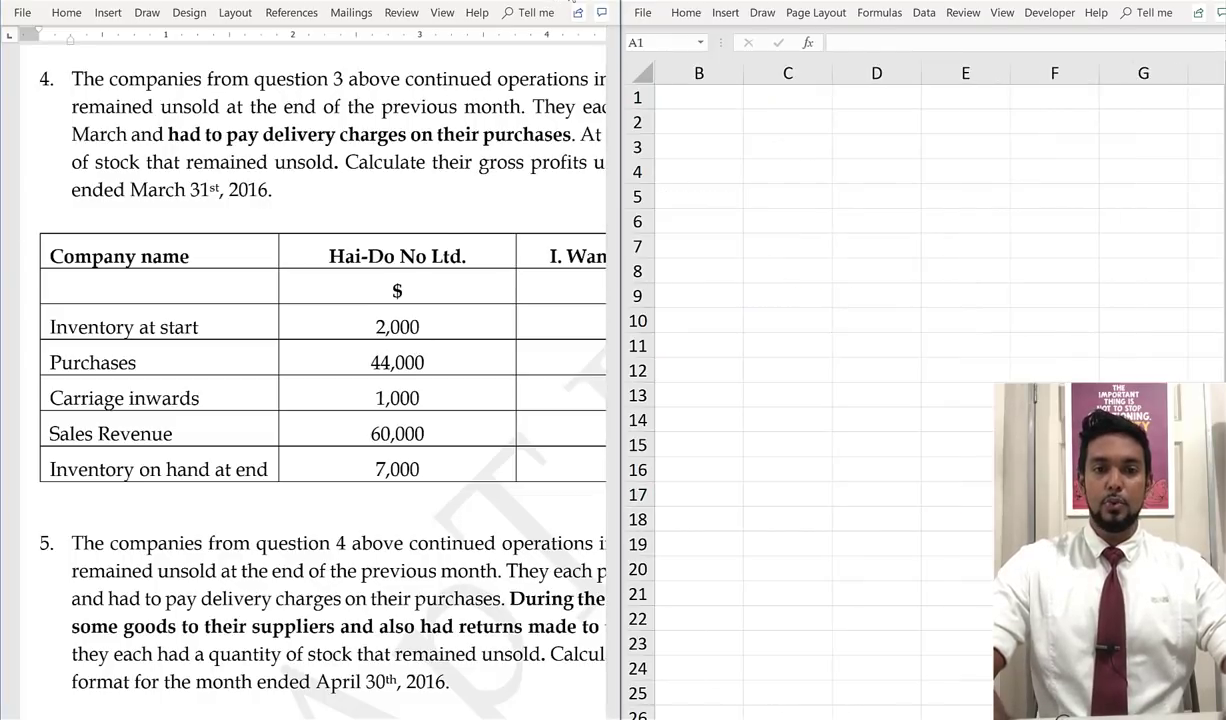
double_click(557, 3)
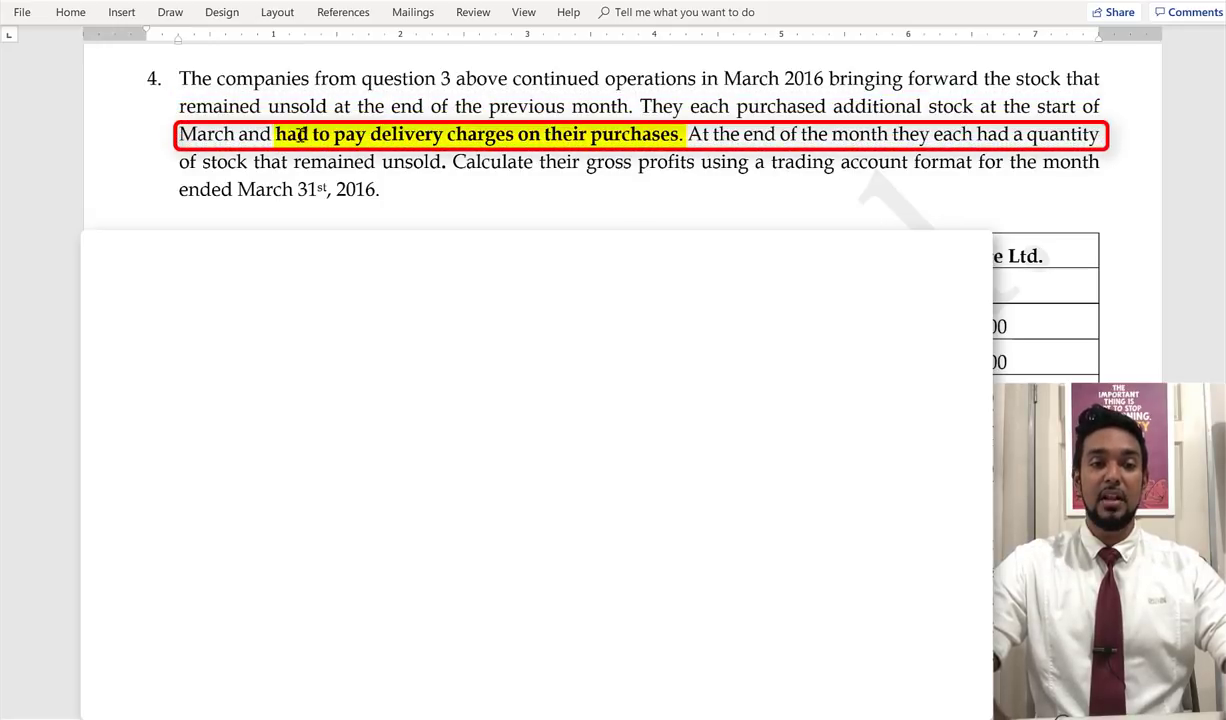
left_click_drag(279, 135, 682, 135)
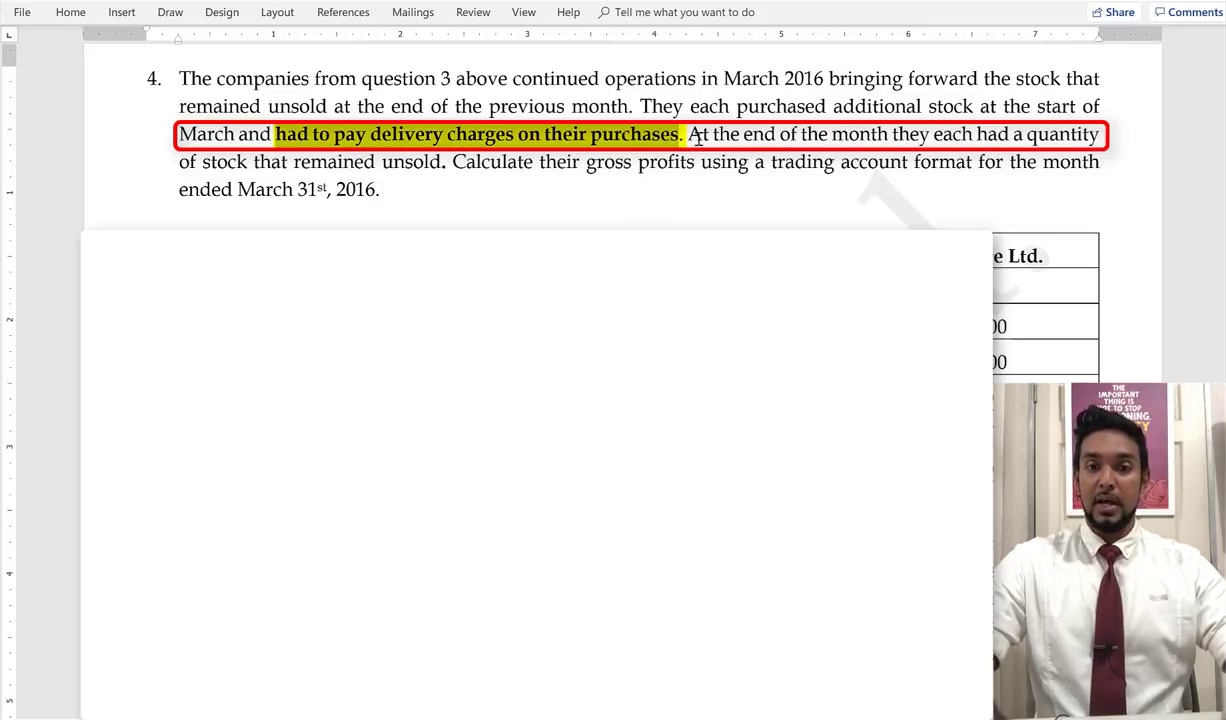
left_click_drag(688, 135, 449, 162)
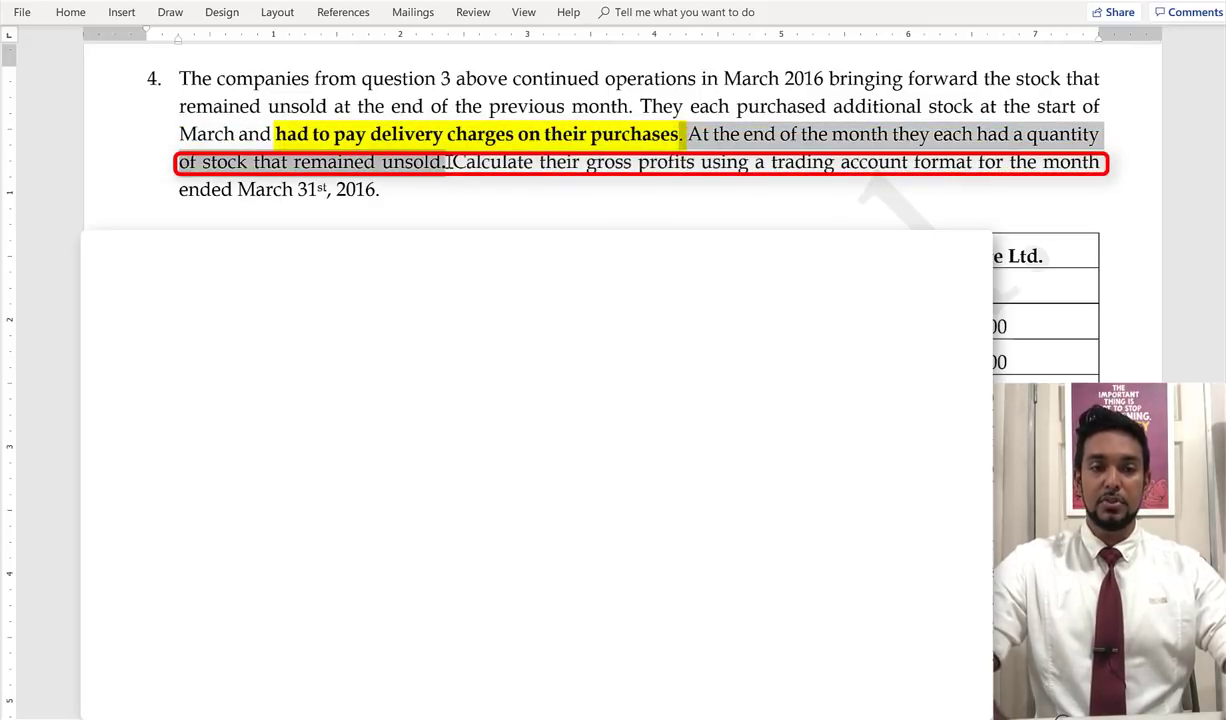
left_click(503, 163)
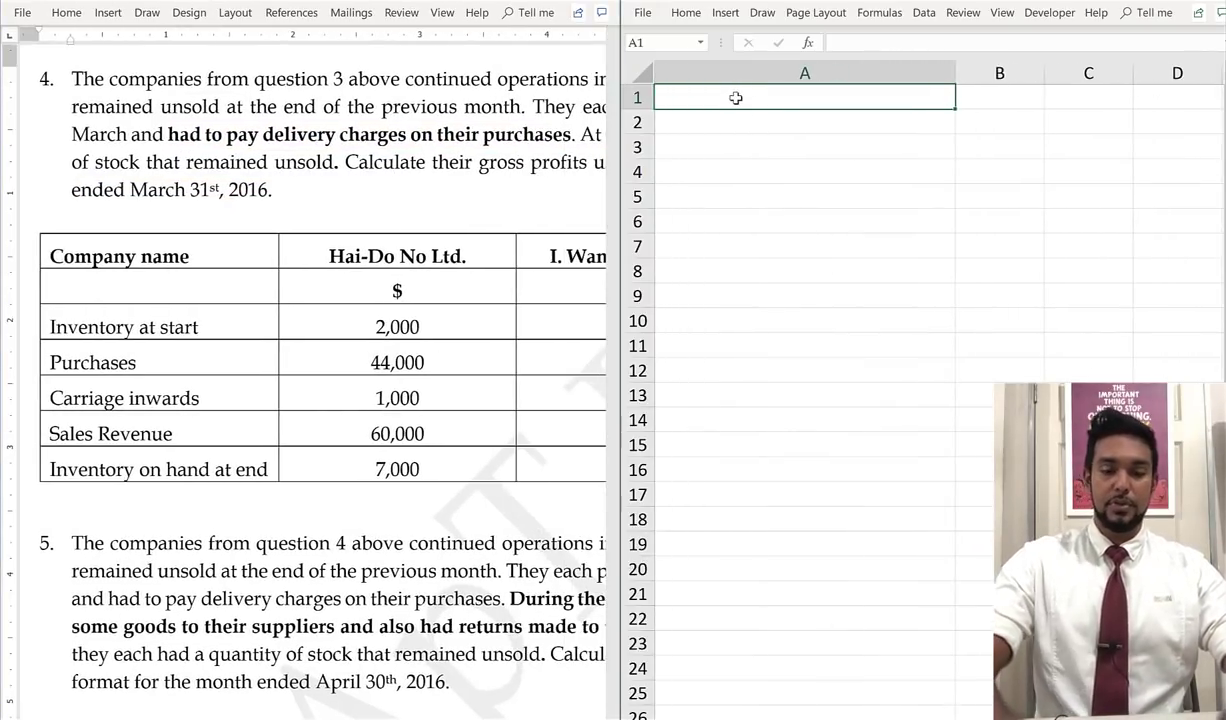
Enter the company name "Hai-Do No Ltd." in cell A1 as the statement's first heading line
double_click(735, 98)
type("Hai-D")
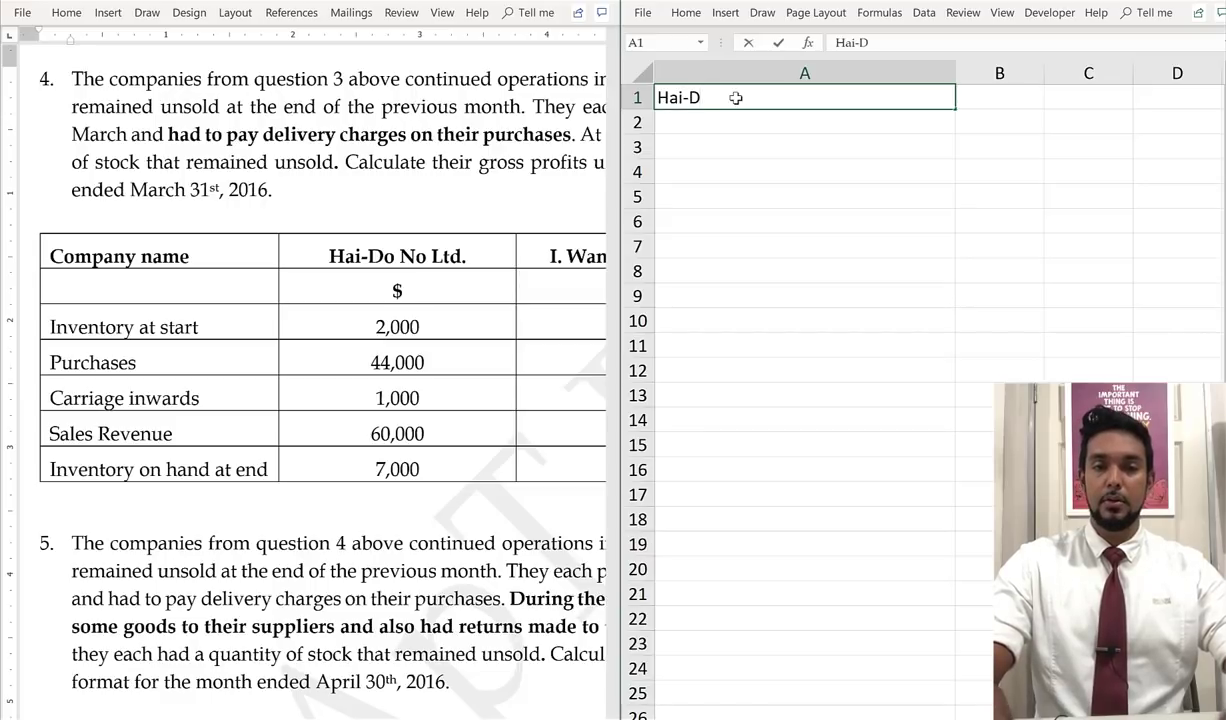
type("o No Lrd.")
key("BackSpace")
key("BackSpace")
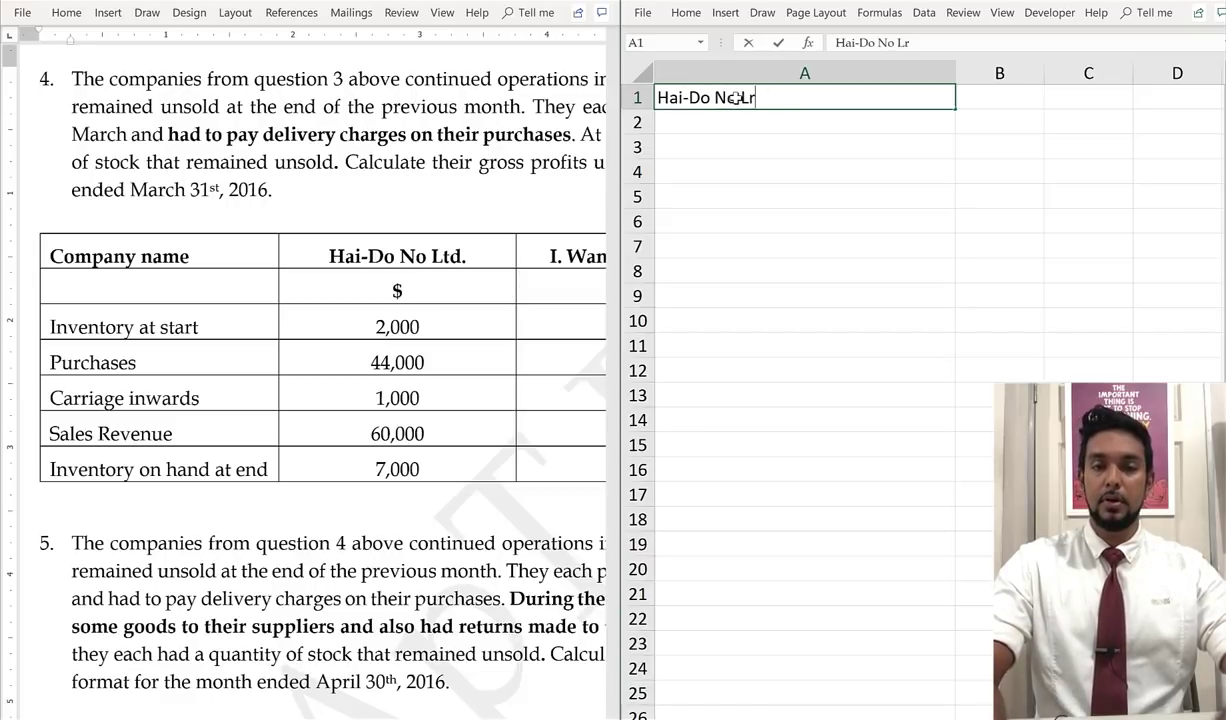
type("d")
key("BackSpace")
key("BackSpace")
type("td")
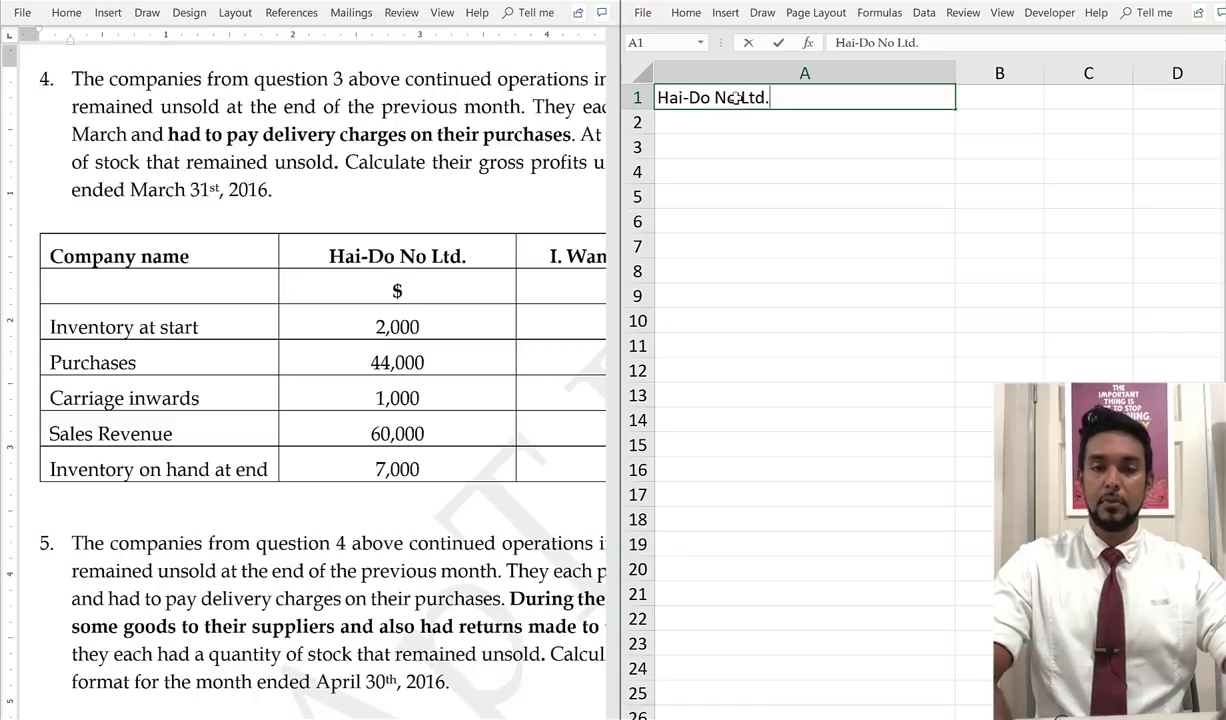
type(".")
key("Return")
Enter the headings "Trading a/c" in A2 and "for the month ended 31 Mar 2016" in A3
type("Trading a")
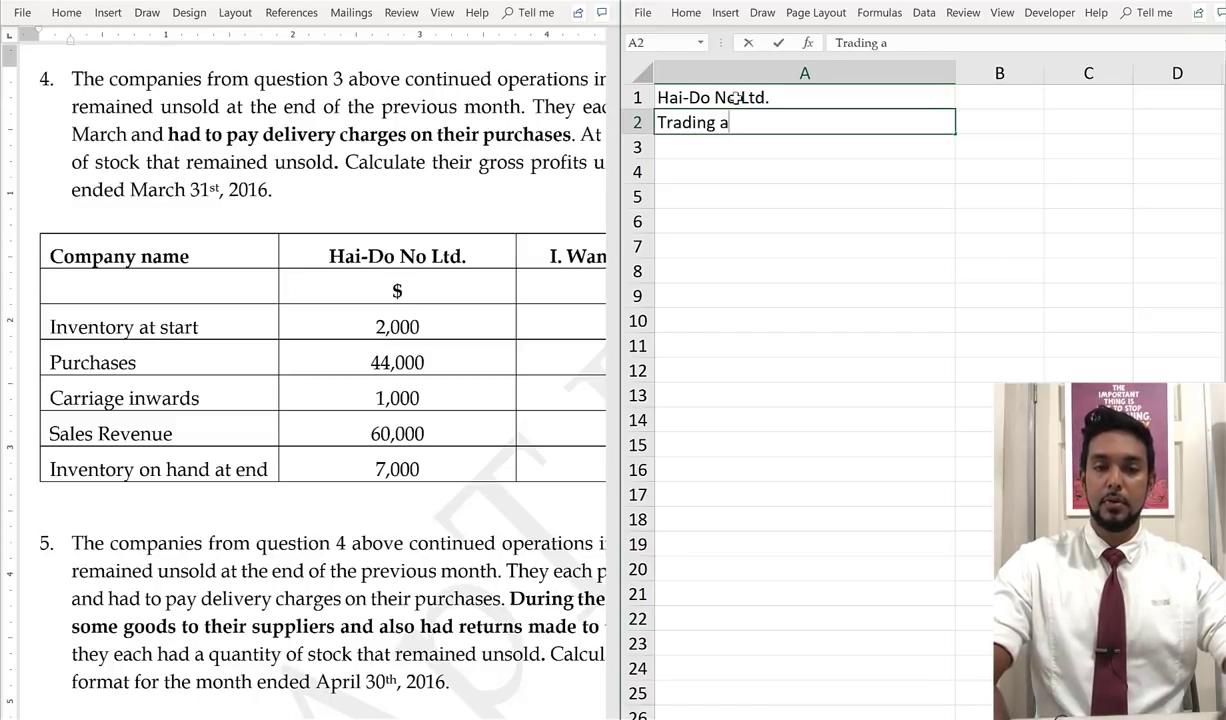
type("/c")
key("Return")
type("for the mon")
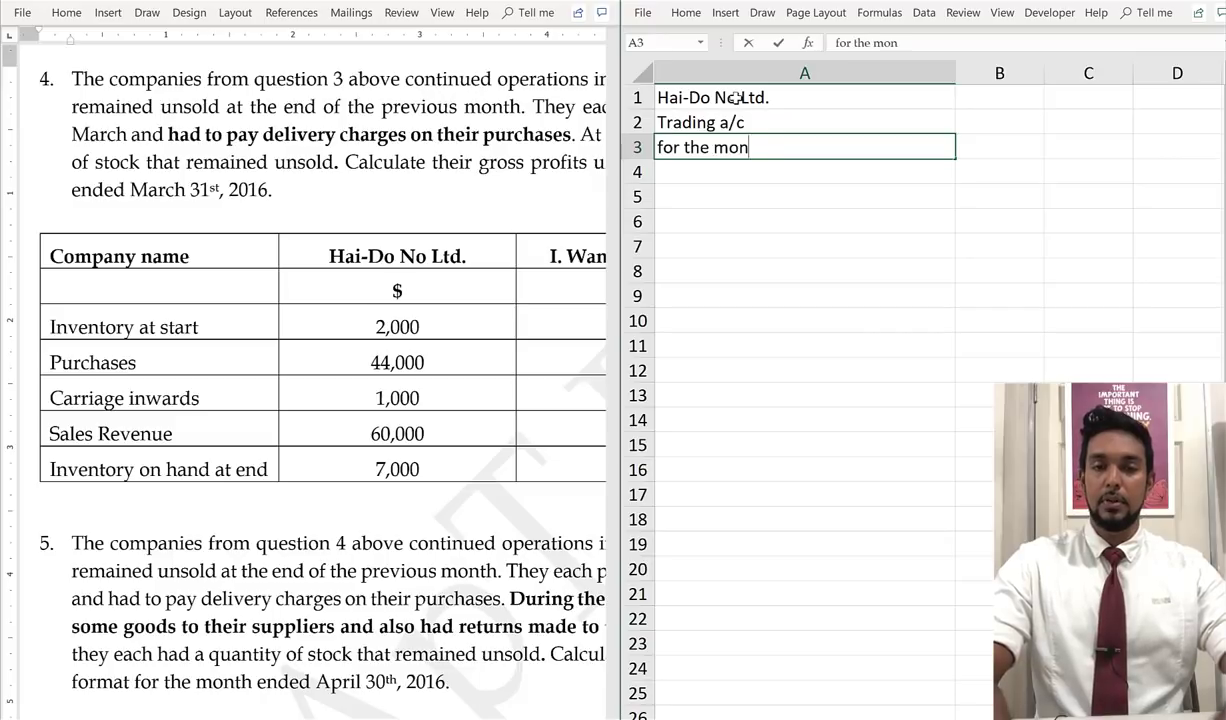
type("th ended 31")
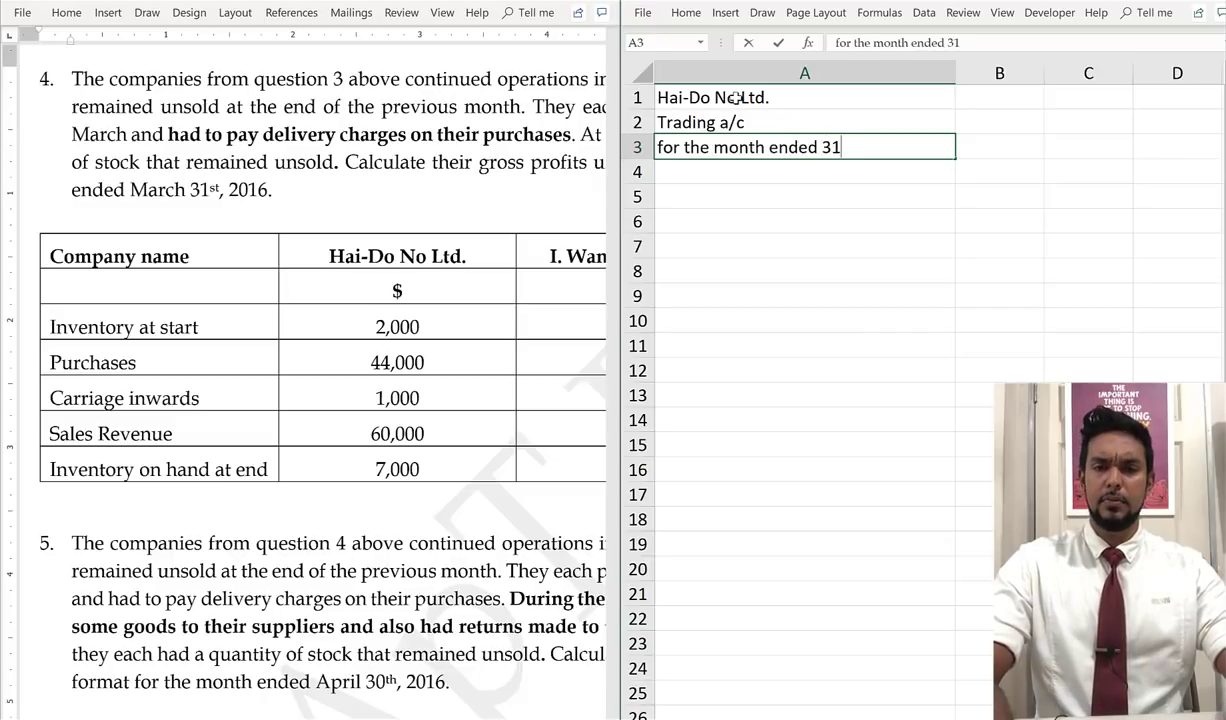
type(" Mar 210")
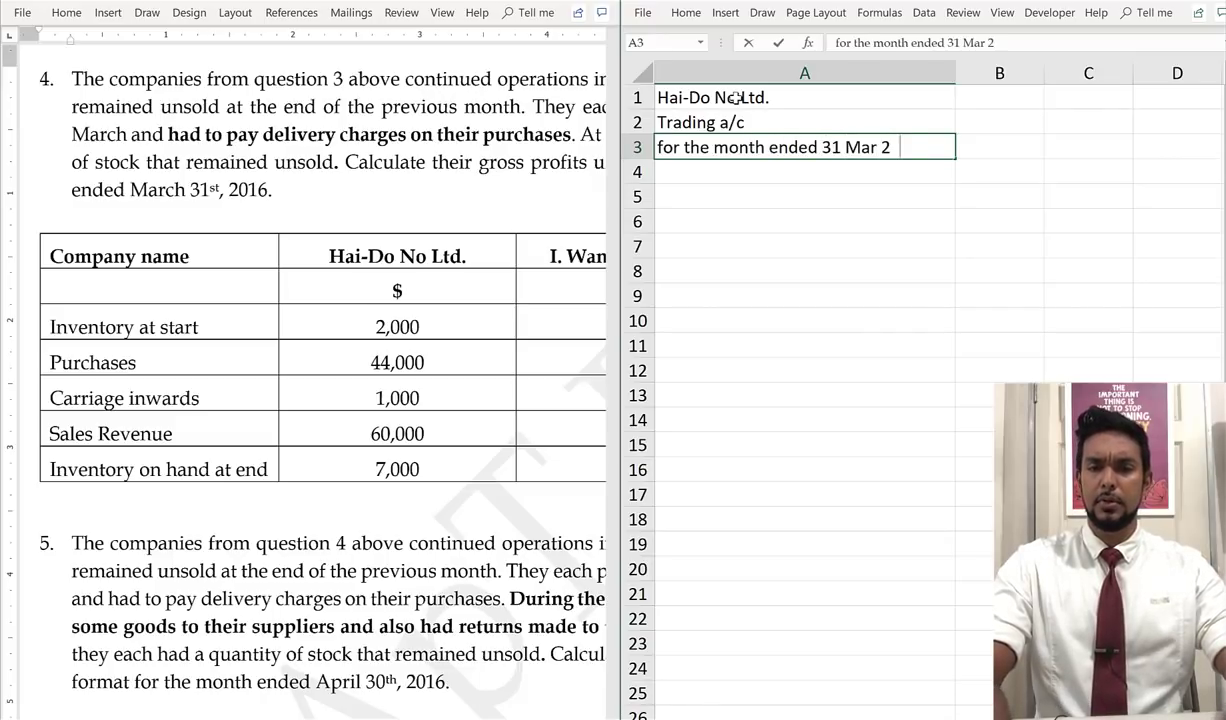
key("BackSpace")
type("06")
key("BackSpace")
key("BackSpace")
key("BackSpace")
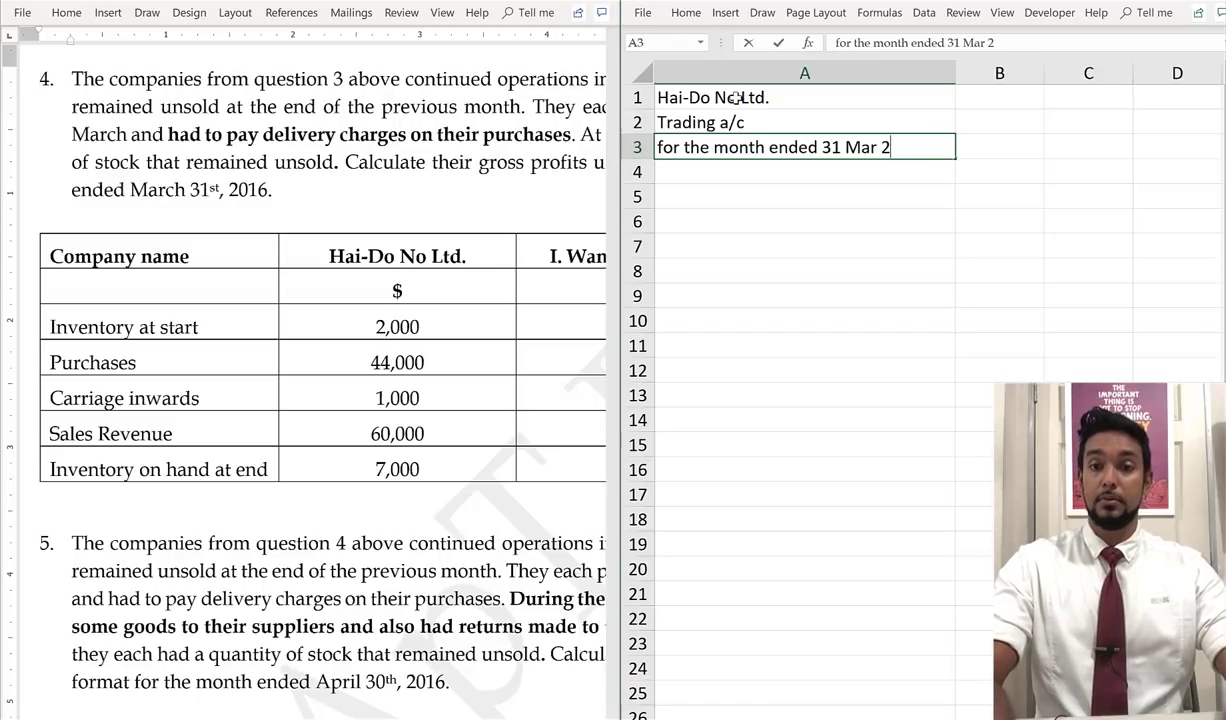
type("016")
key("Return")
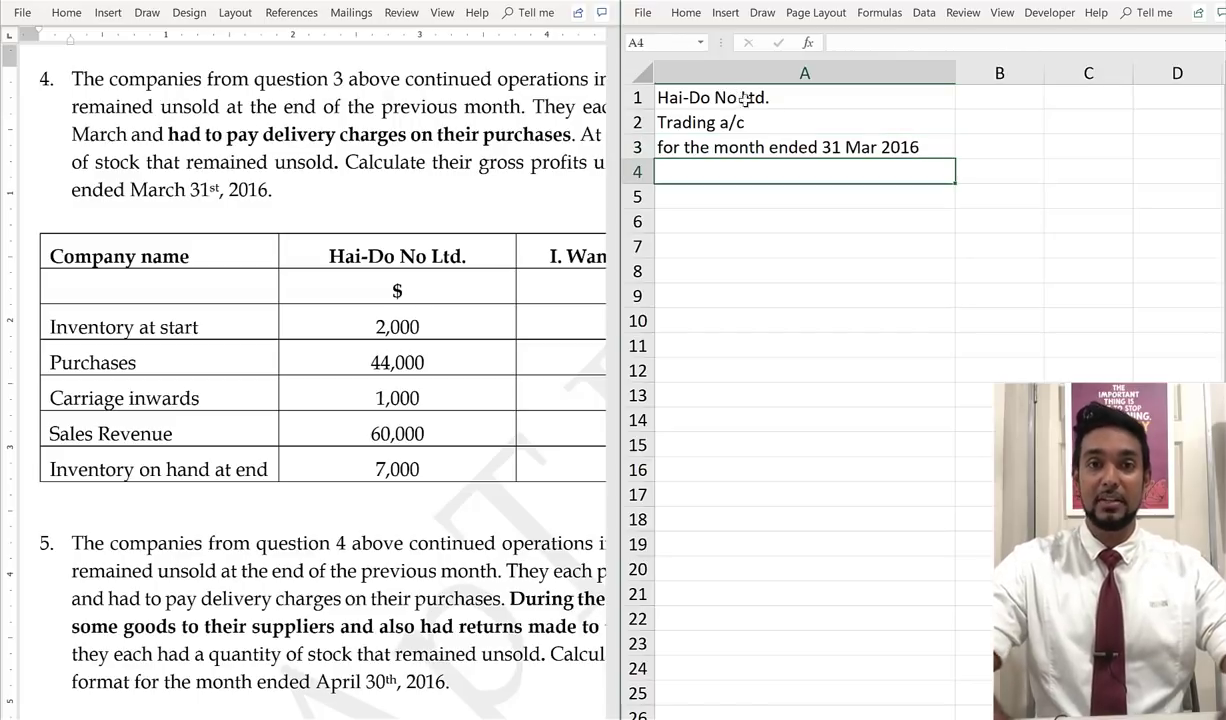
Add centred, bold "$" column headings in cells B4 to D4
left_click(996, 175)
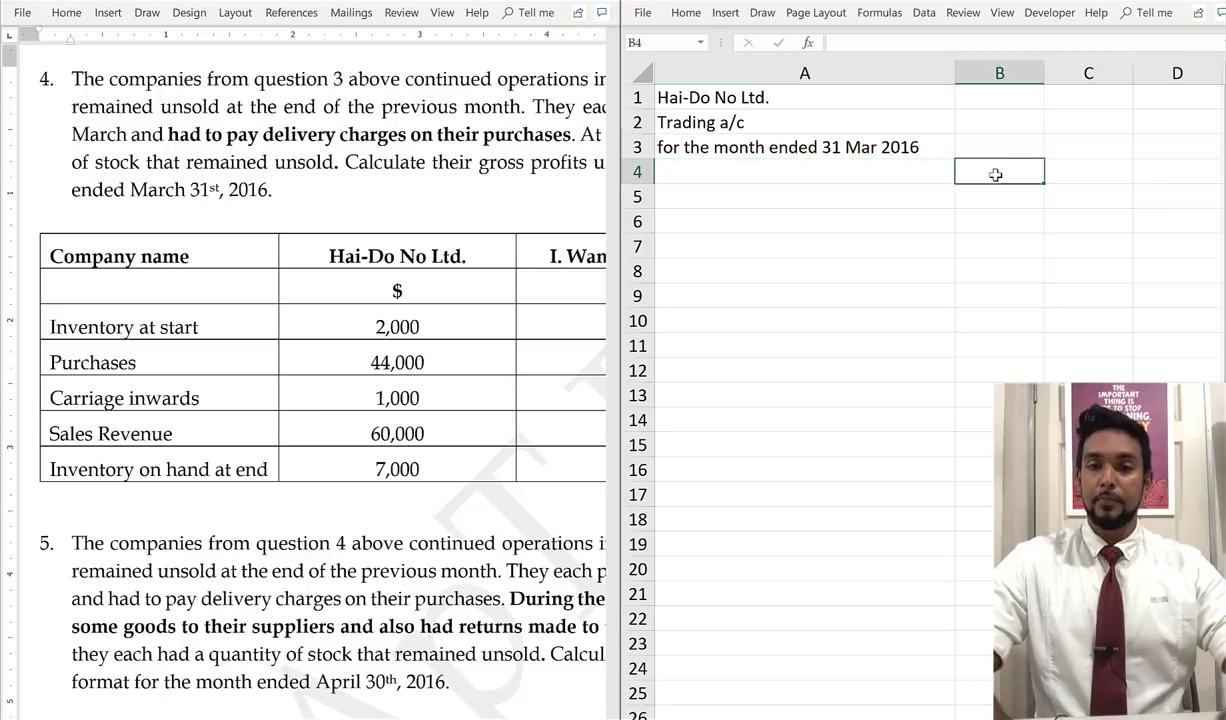
key("shift+Right")
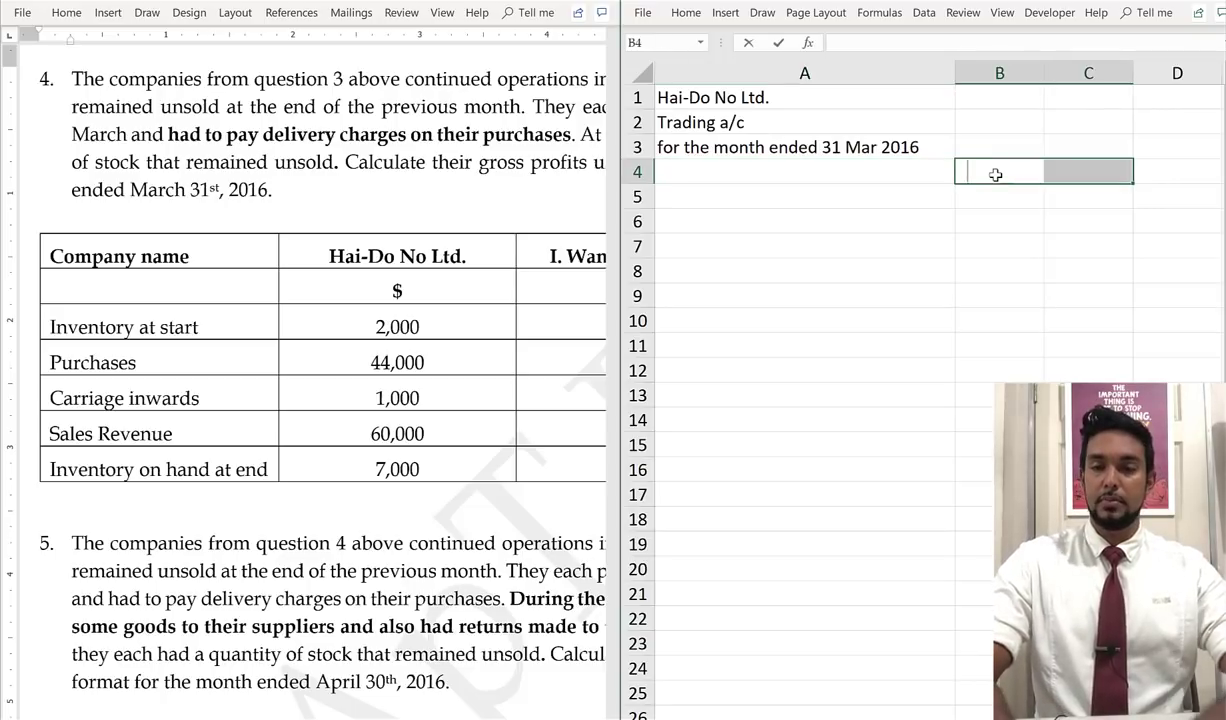
type("$")
key("ctrl+Return")
key("alt+h")
key("a")
key("c")
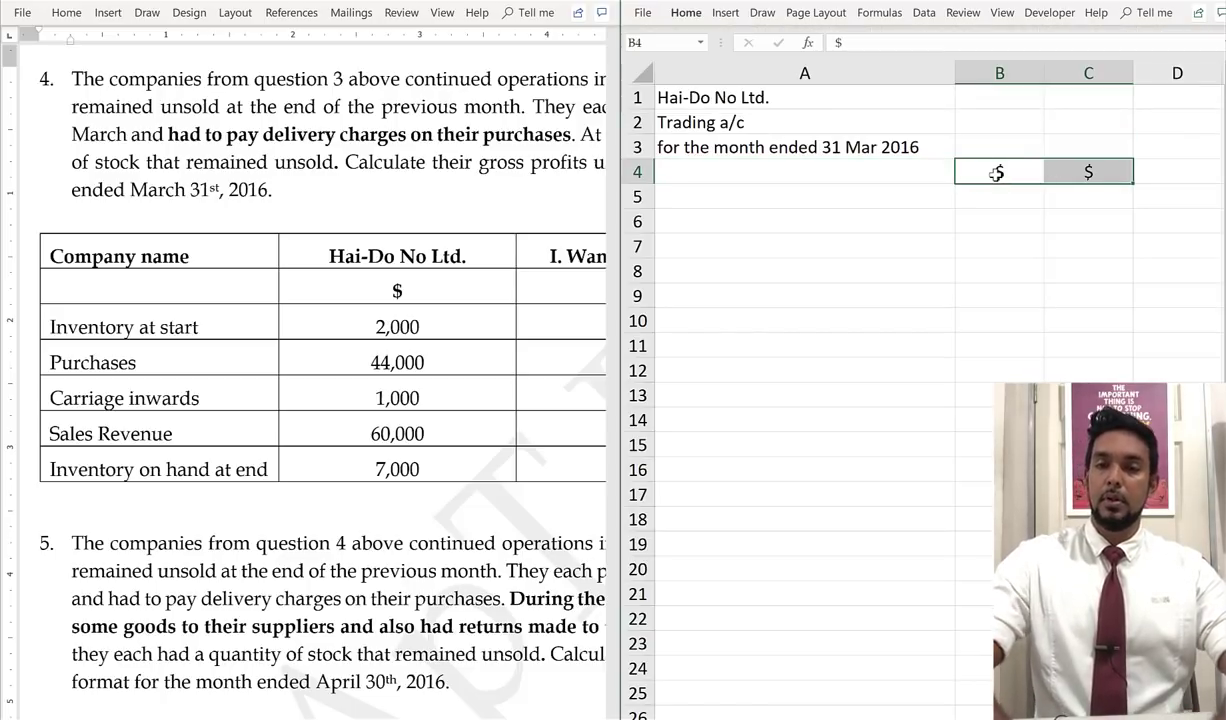
key("ctrl+b")
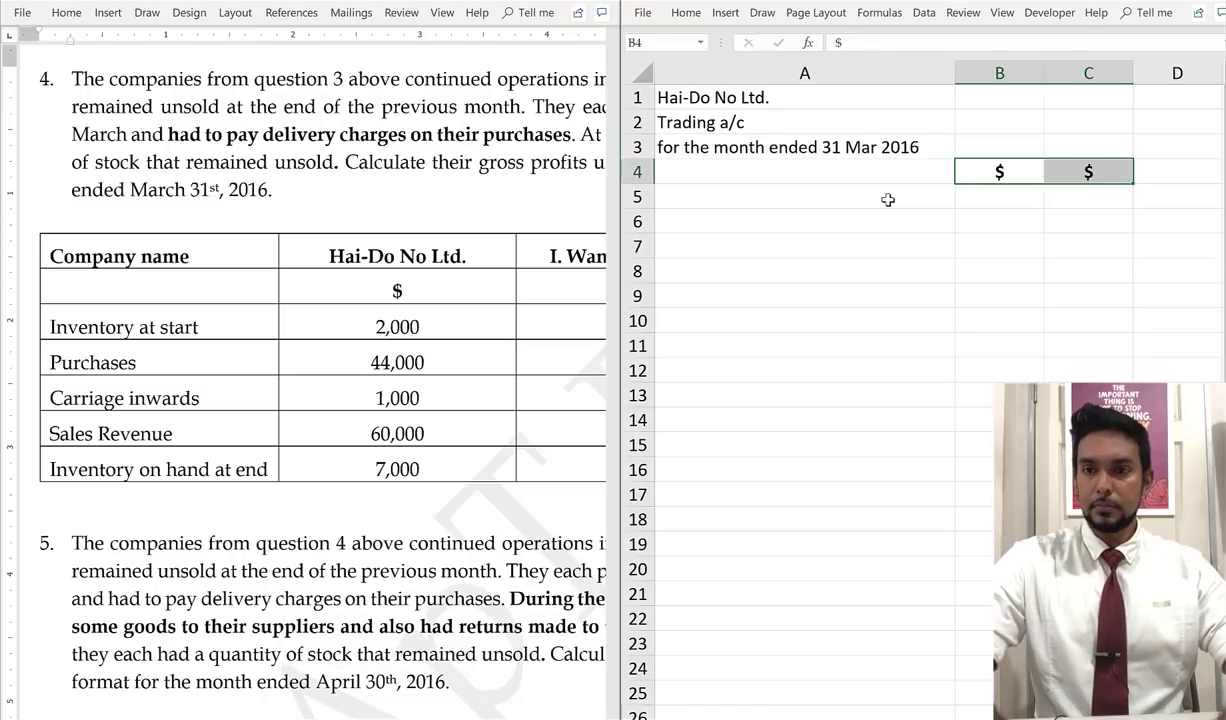
left_click_drag(1160, 184, 1192, 183)
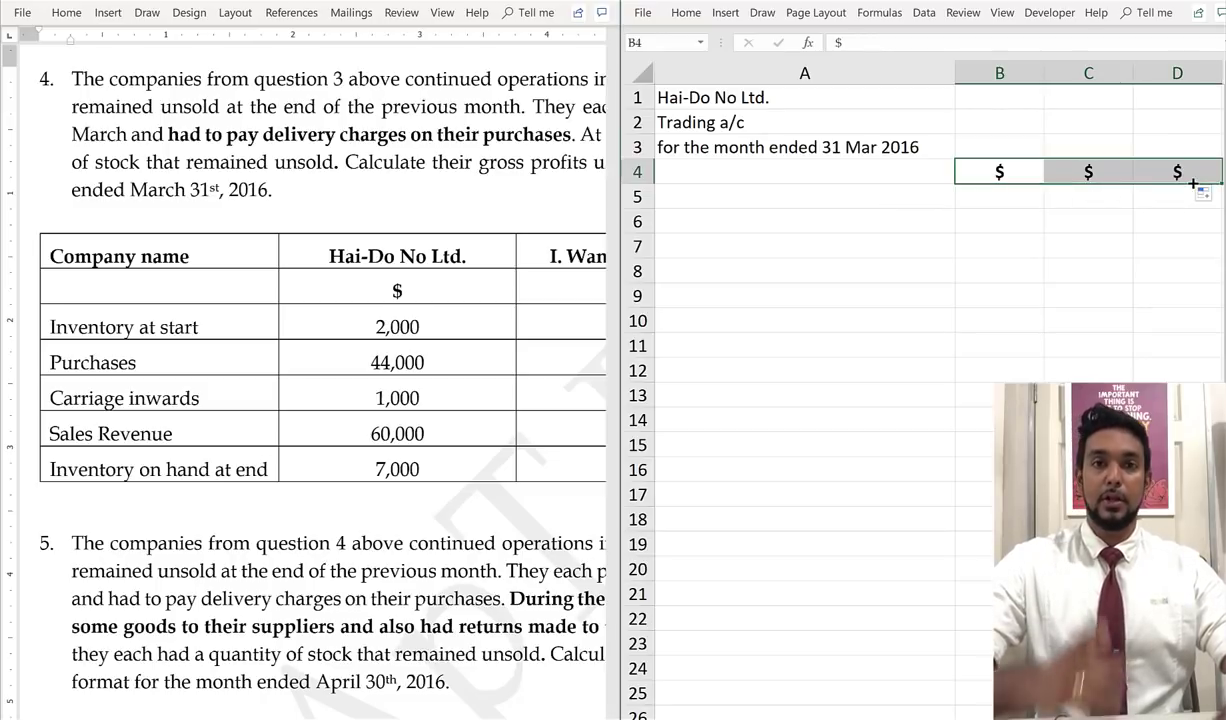
Enter the label "Sales revenue" in A5 with the amount 60,000 in D5
left_click(790, 195)
type("Sales r")
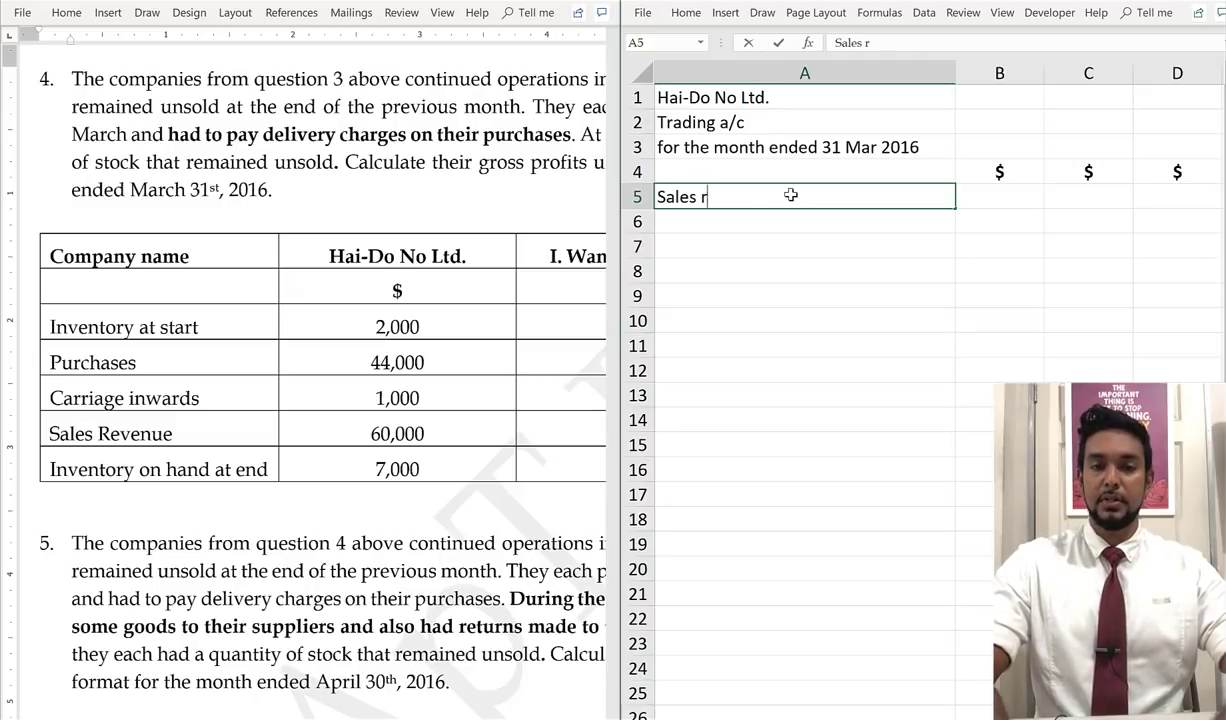
type("evenue")
key("Tab")
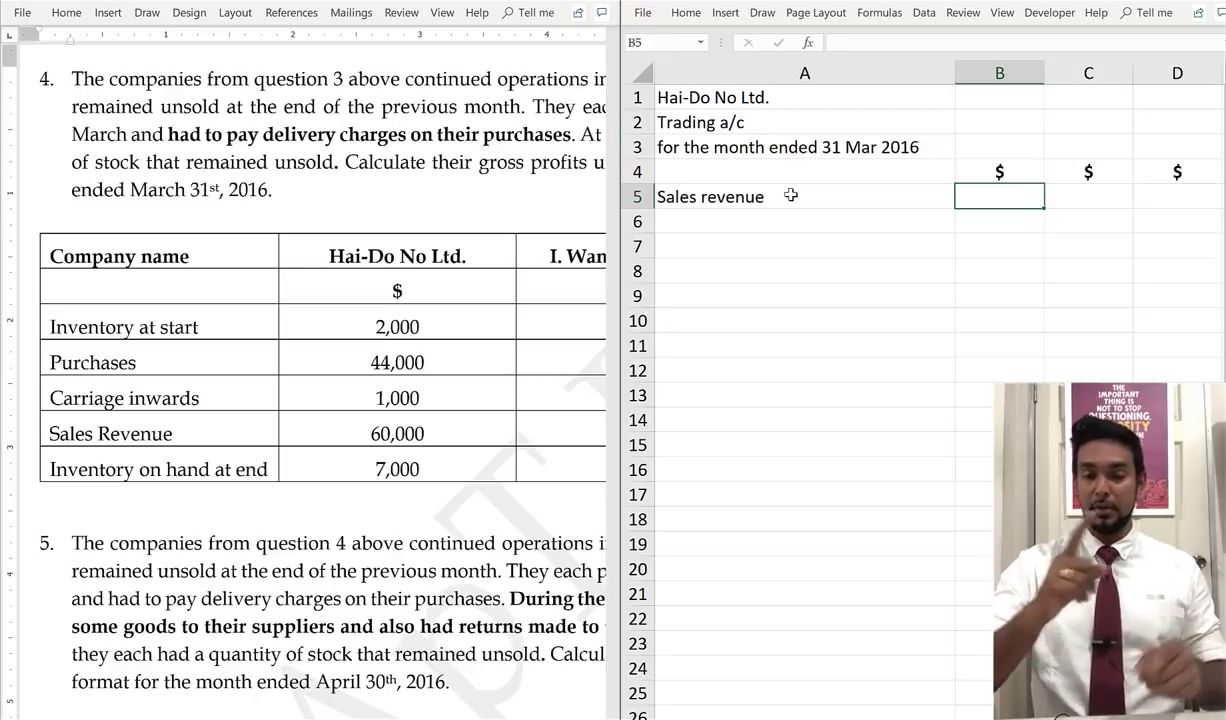
key("Right")
key("Right")
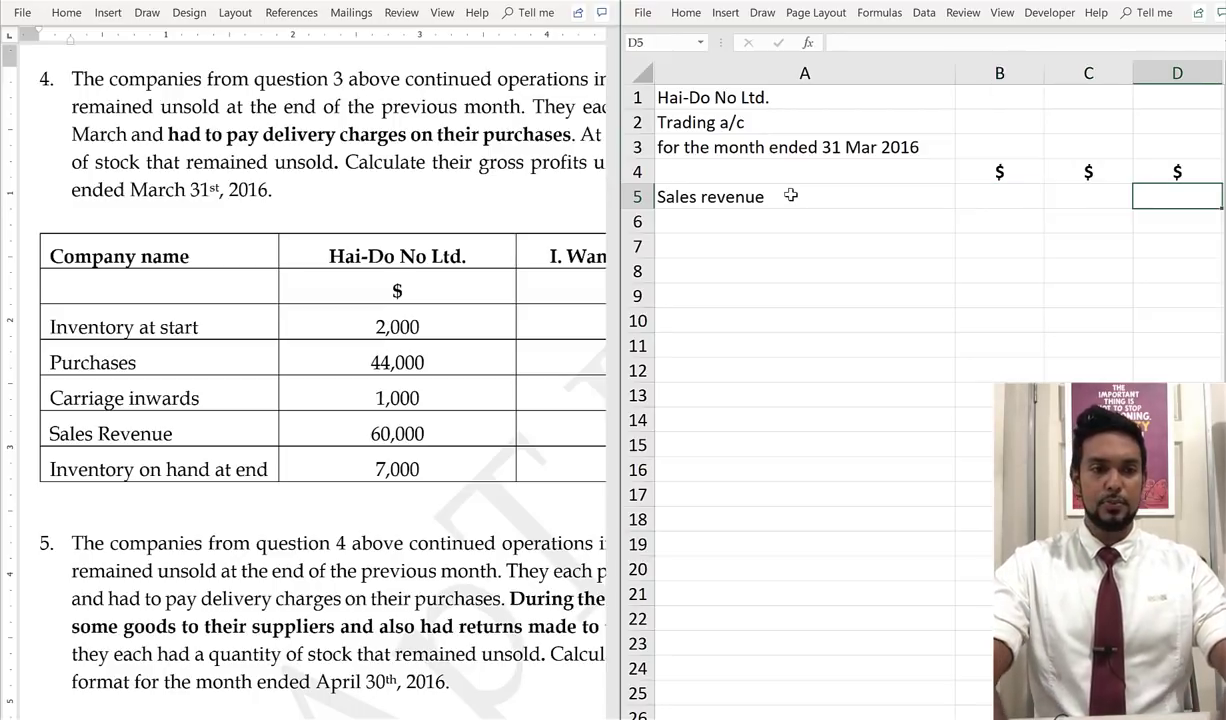
type("60")
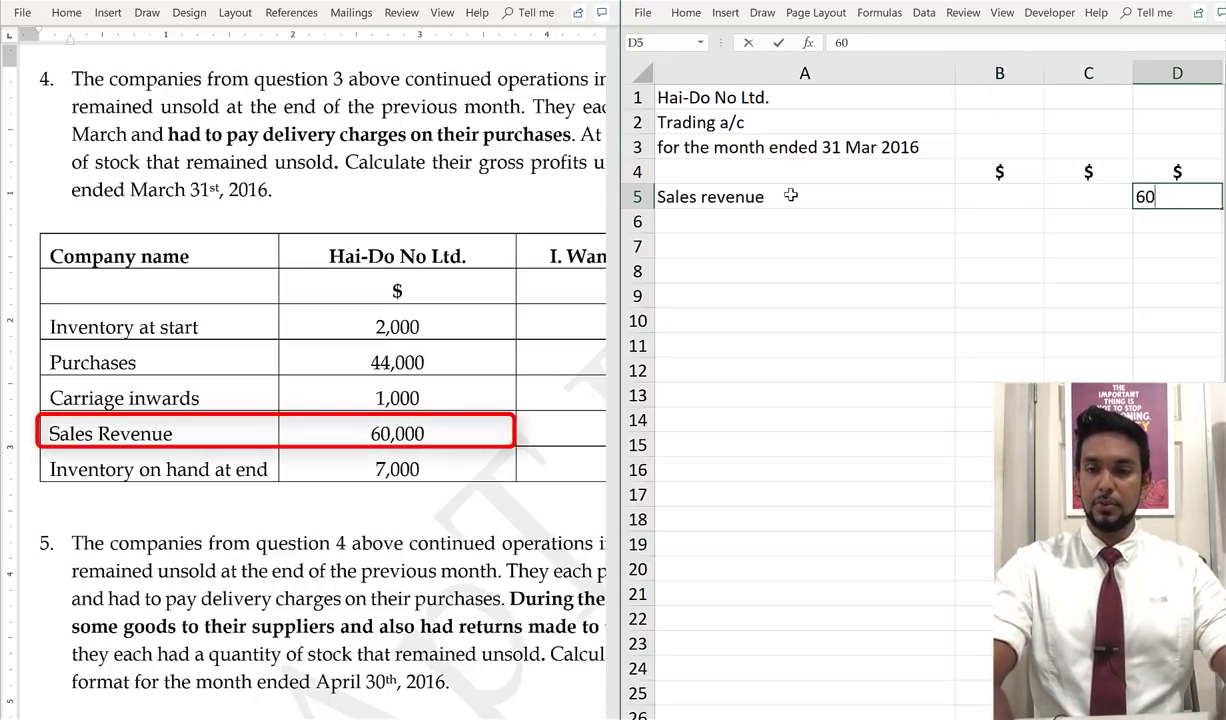
type(",000")
key("Return")
Enter the subheading "Less: cost of goods sold" in A6 and make it bold and underlined
type("Les")
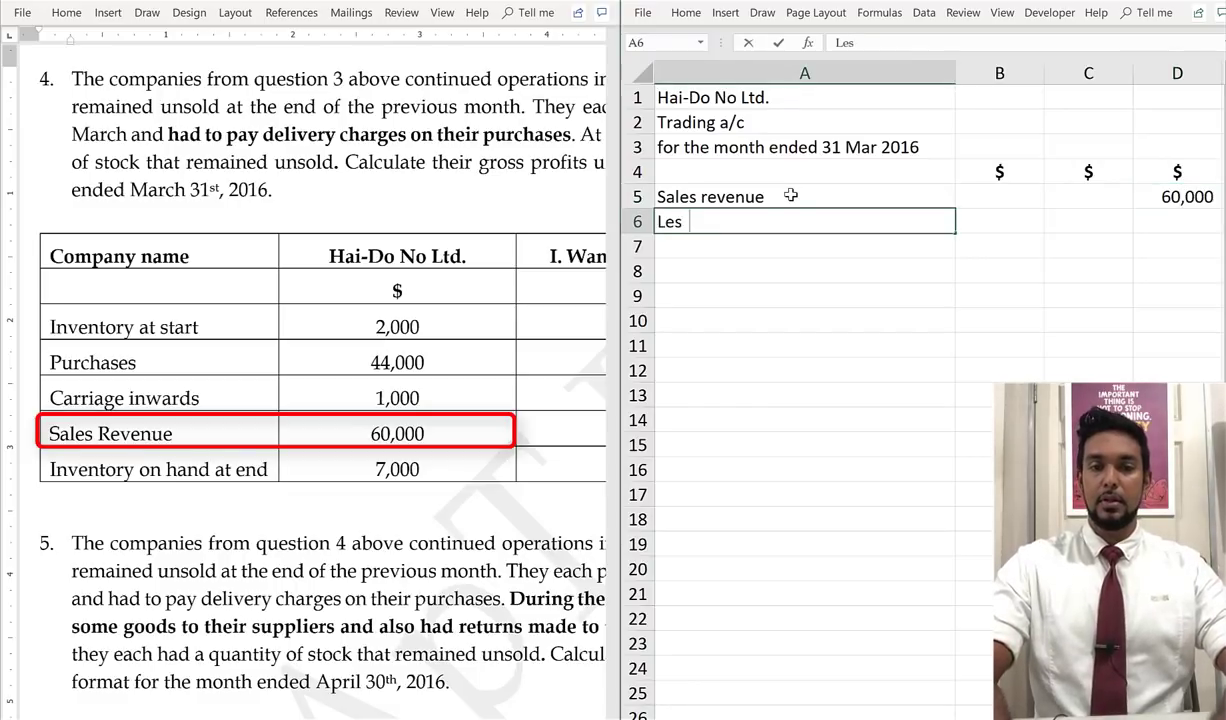
type("s: cost")
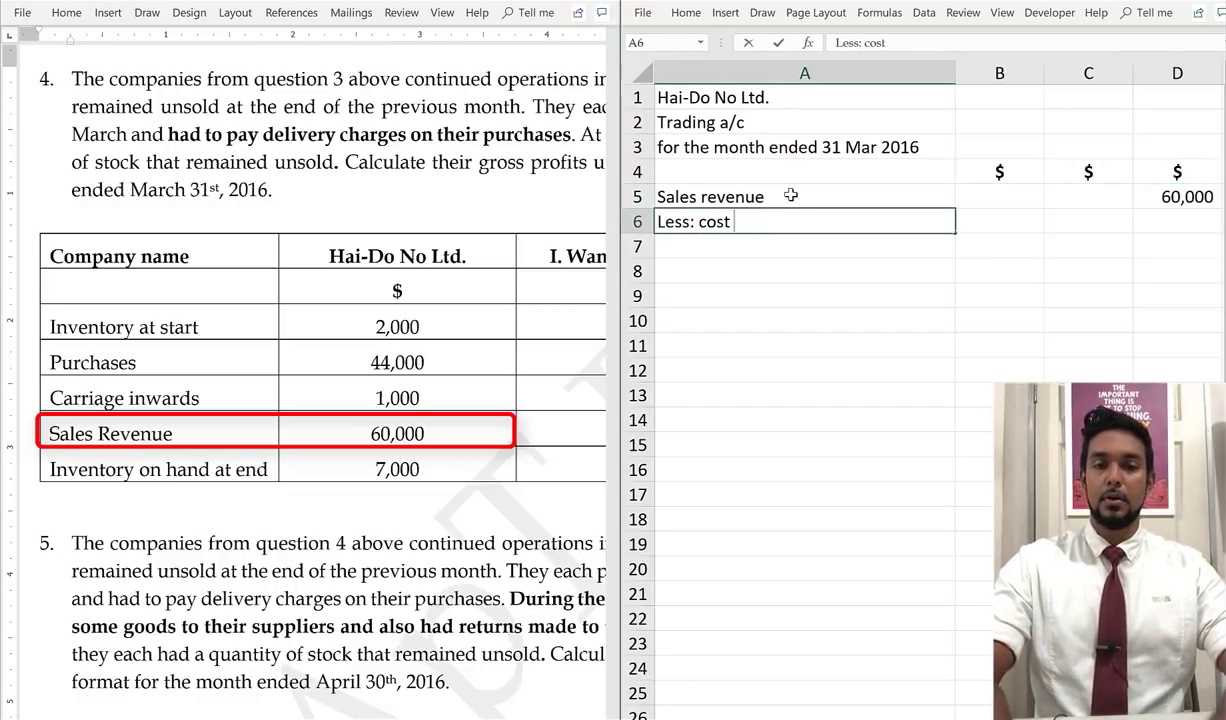
type(" of goods sold")
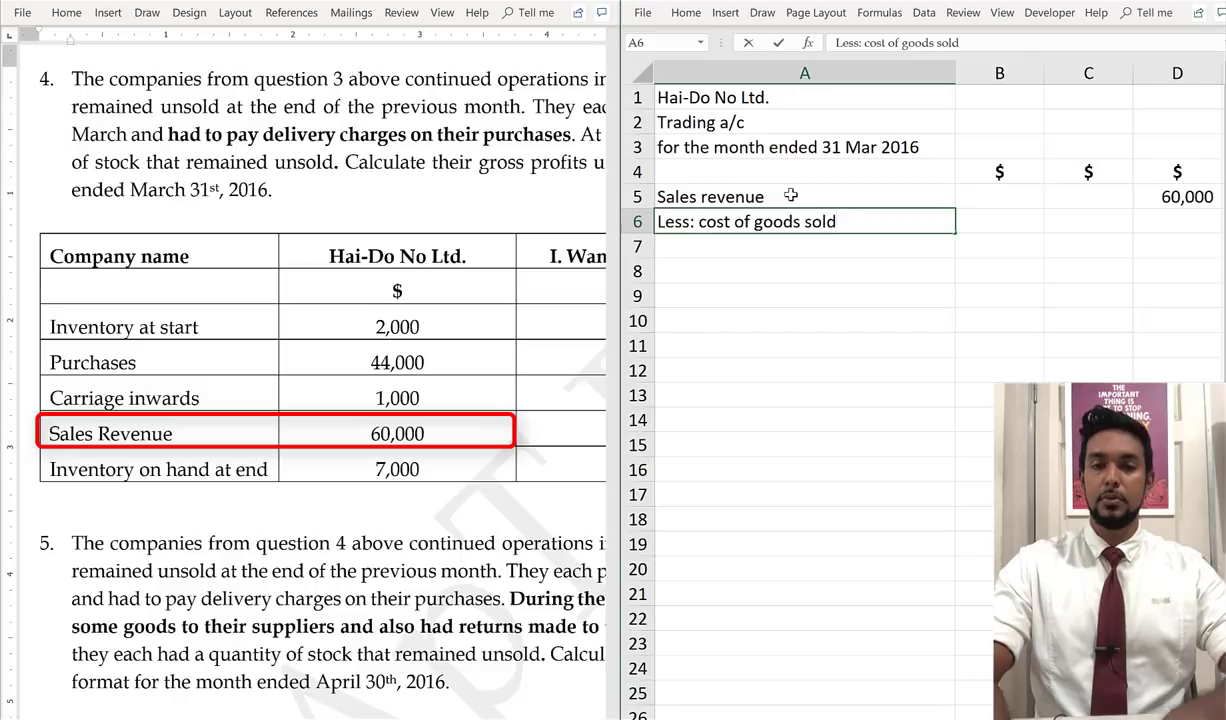
key("ctrl+Return")
key("ctrl+b")
key("ctrl+u")
key("Down")
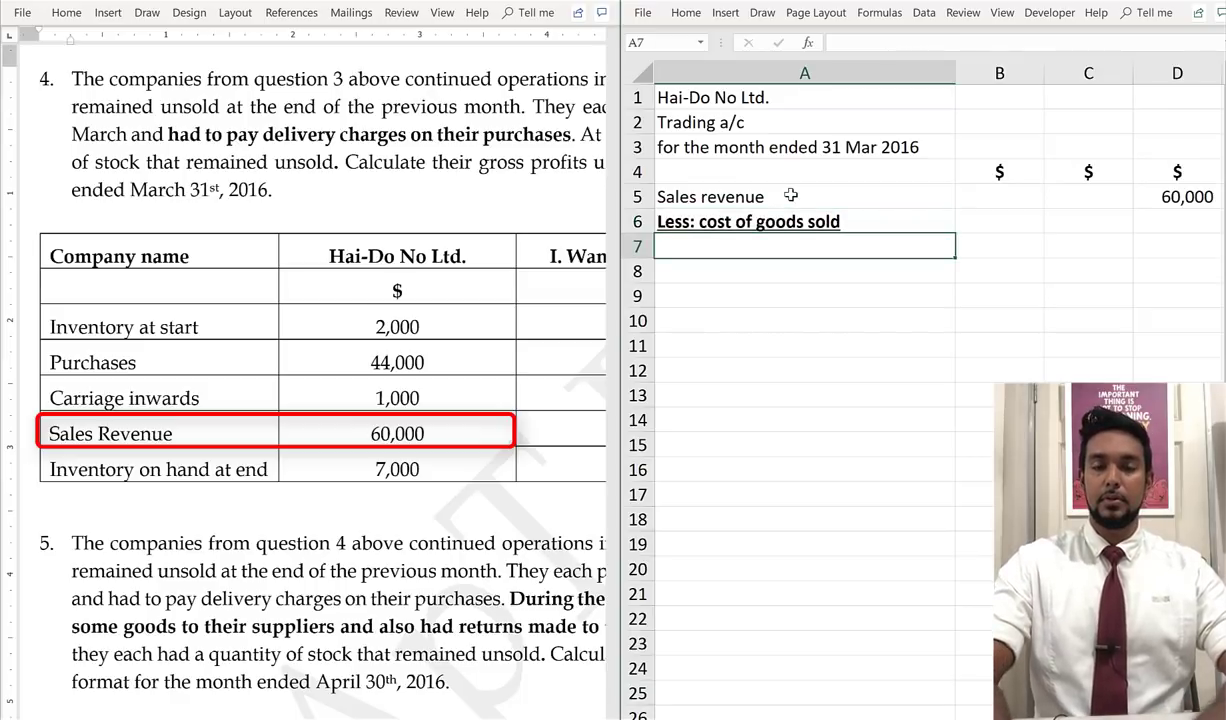
Enter "Opening stock" in A7 with the amount -2000 in C7
type("Opening stoc")
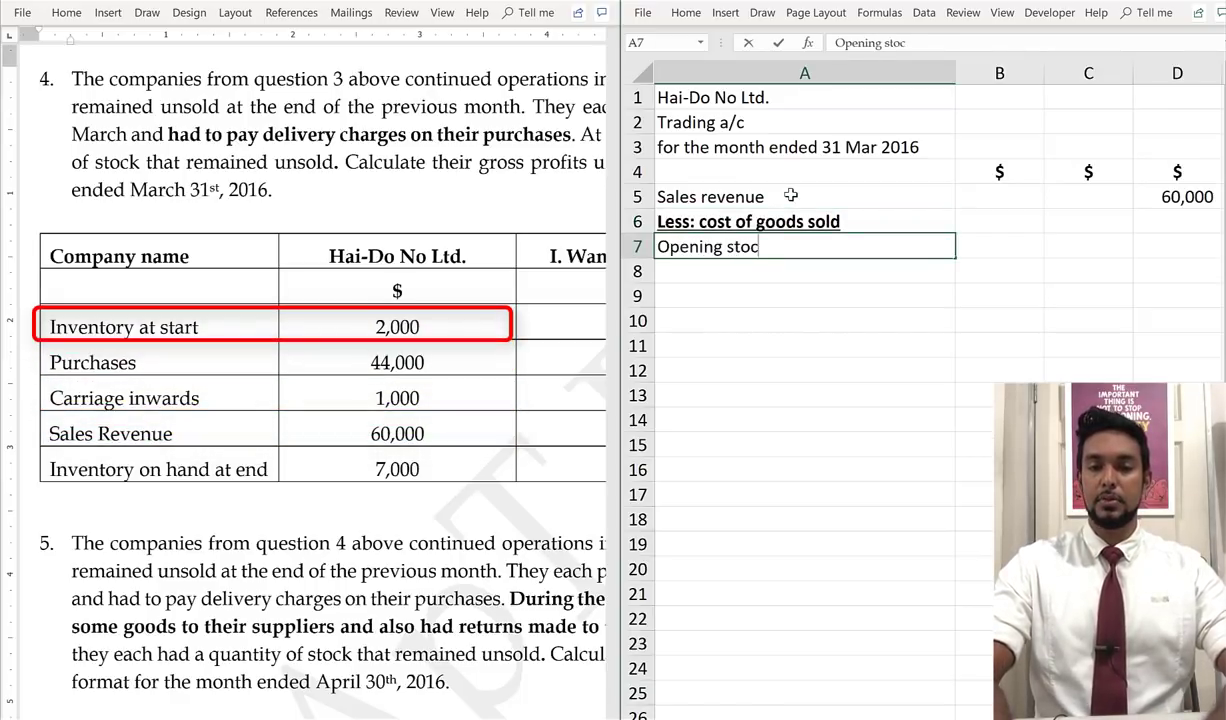
type("k")
key("Tab")
key("Tab")
type("-")
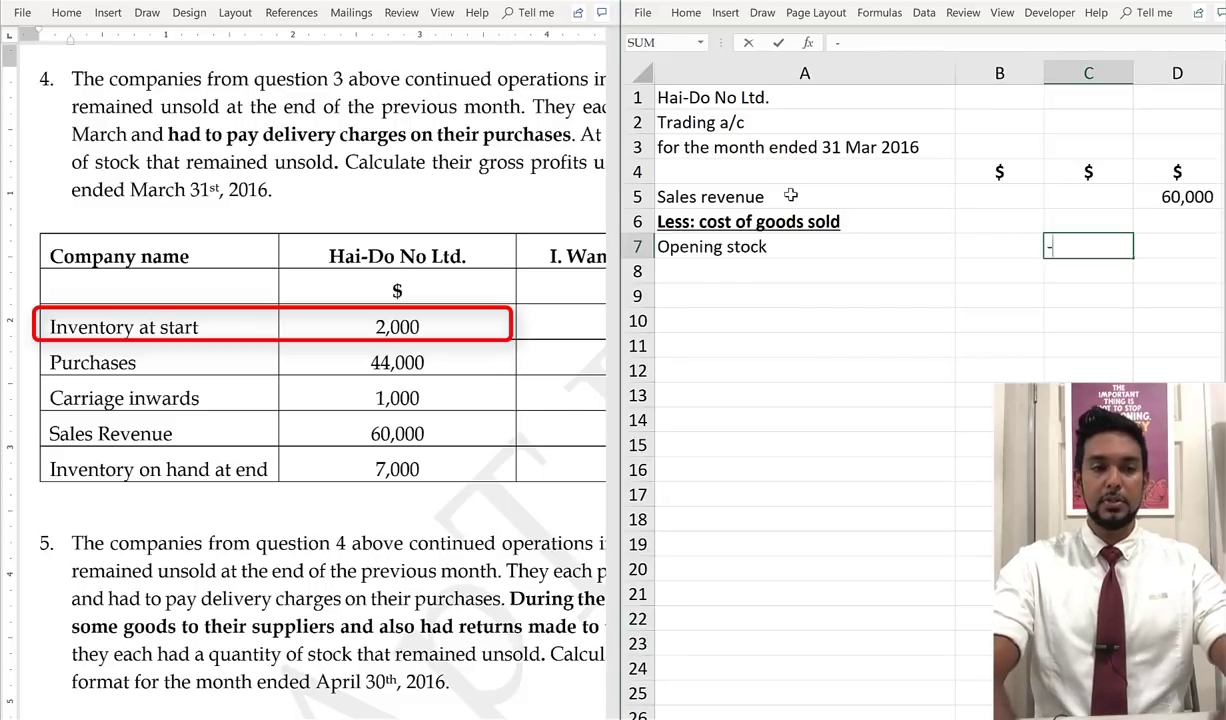
type("2000")
key("Return")
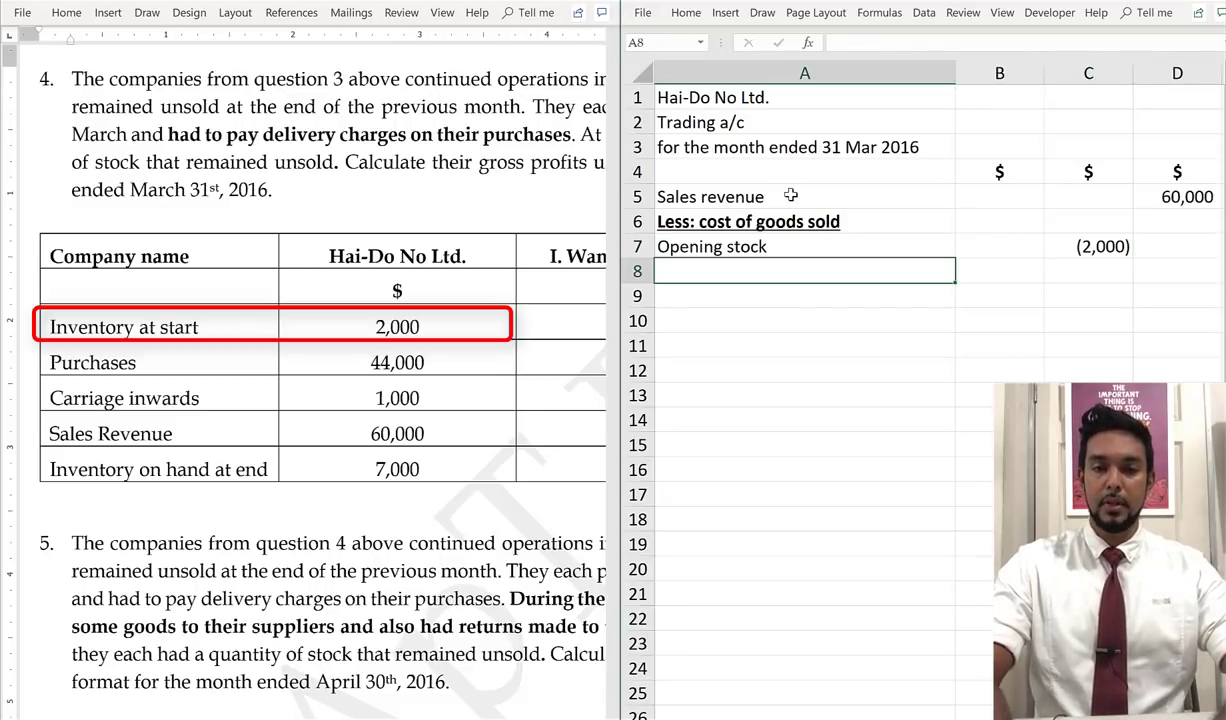
Enter "add: purchases" in A8 with the amount -44000 in B8
type("add: ")
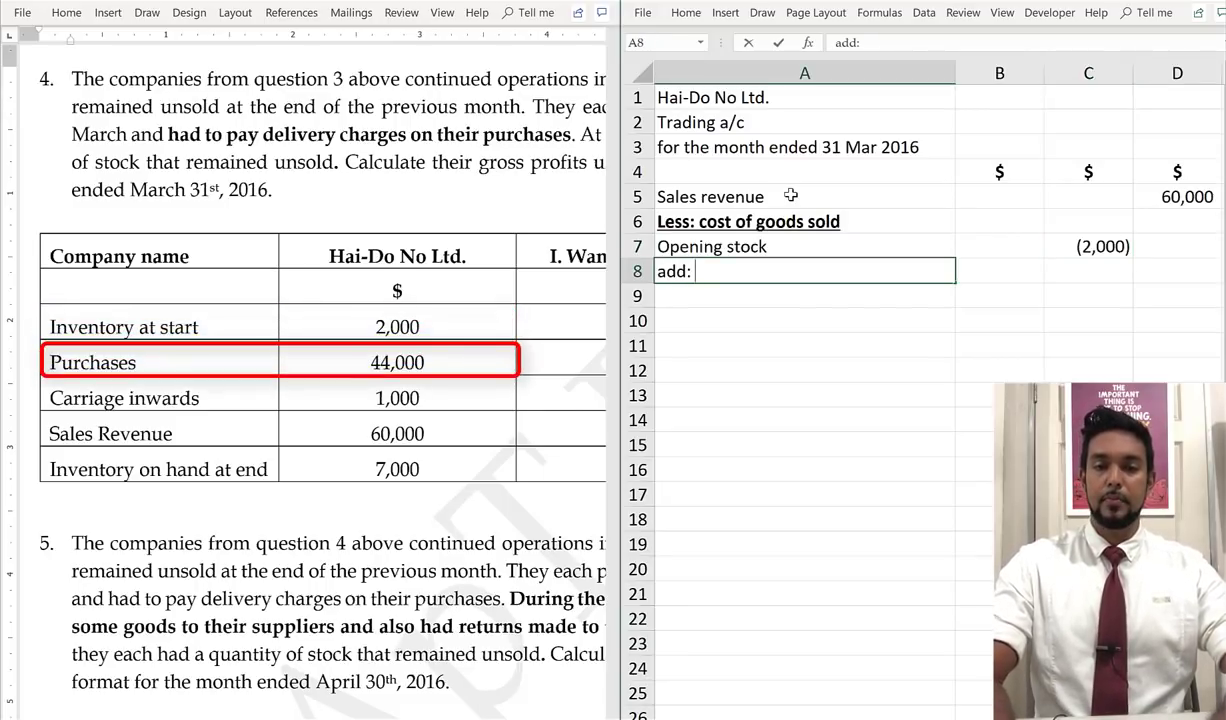
type("purchse")
key("BackSpace")
key("BackSpace")
type("ases")
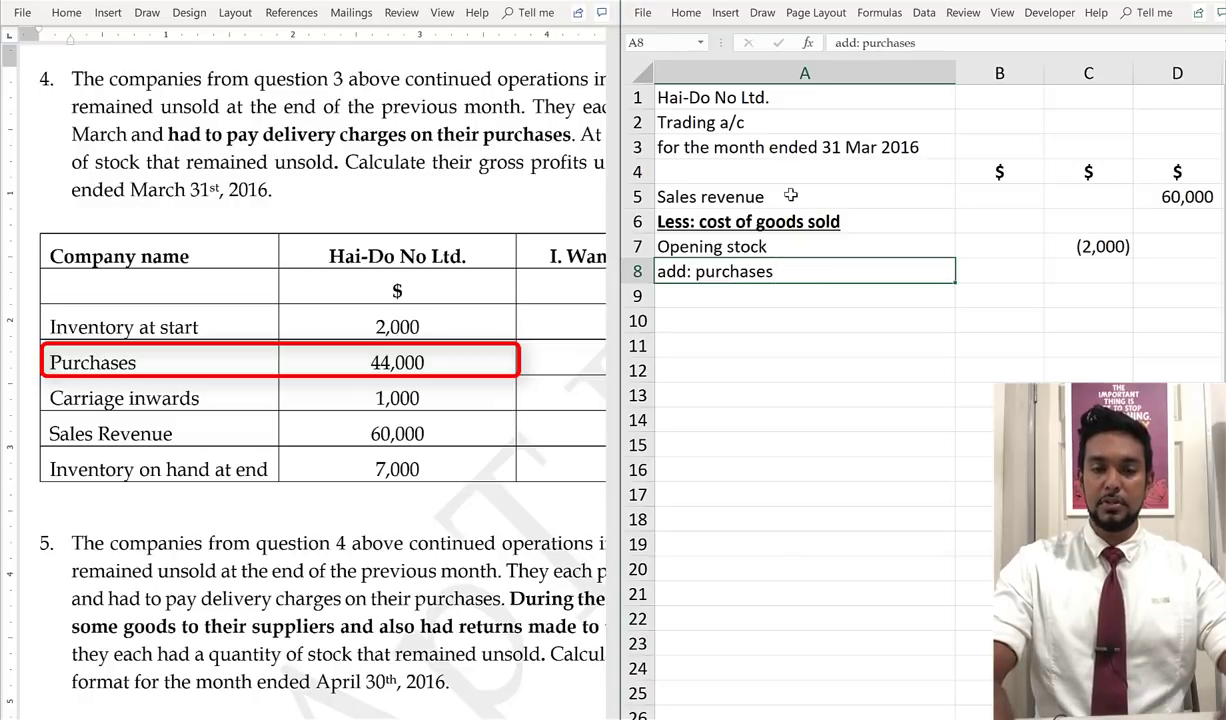
key("Tab")
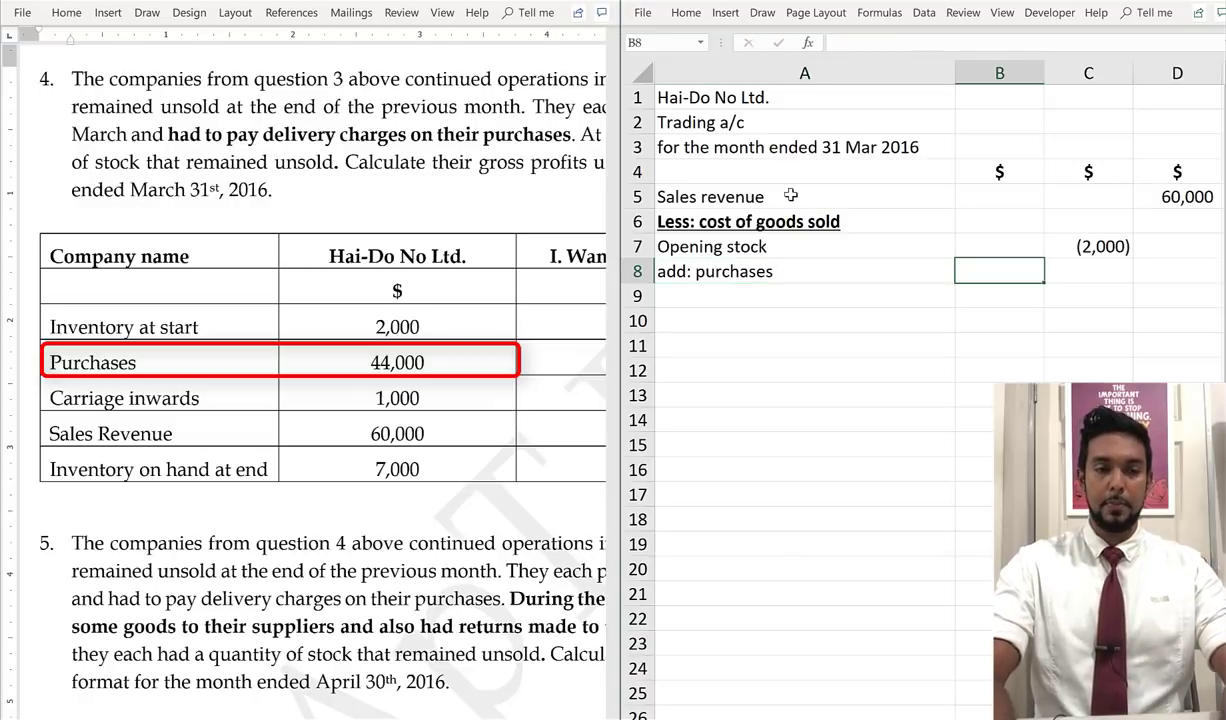
type("-44000")
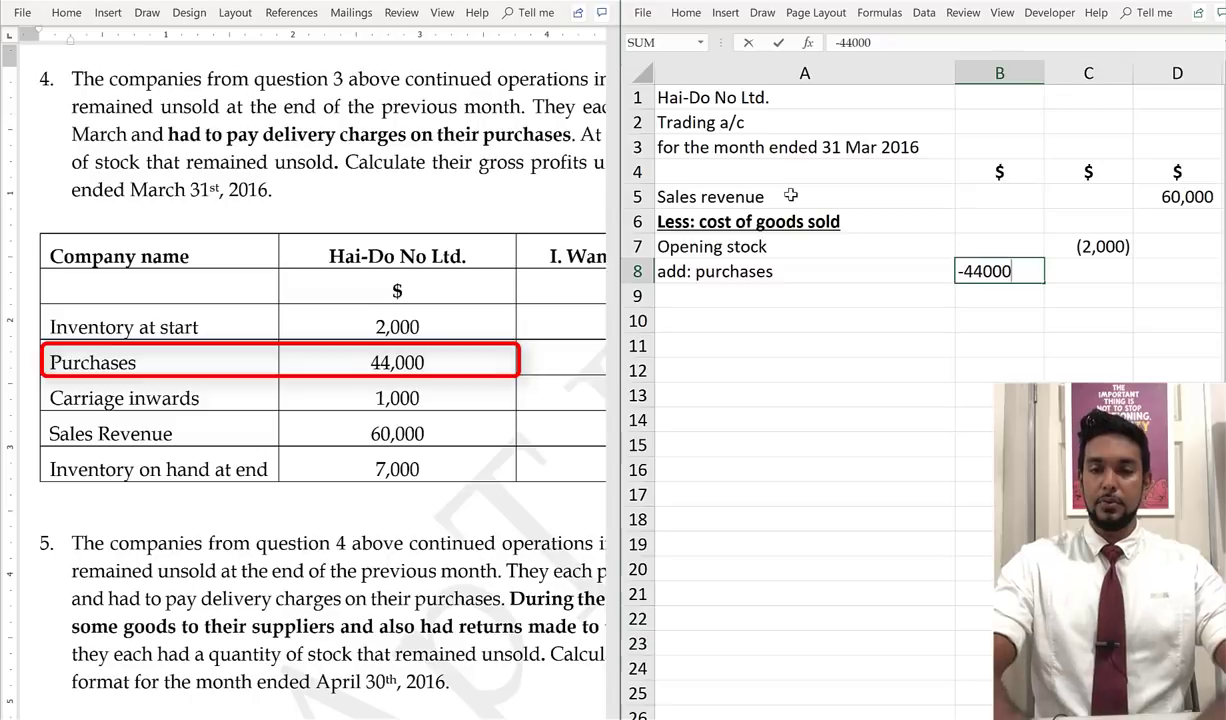
key("Return")
Enter the label "add: carriage inwards" in A9 with the amount -1000 in B9
type("add: ")
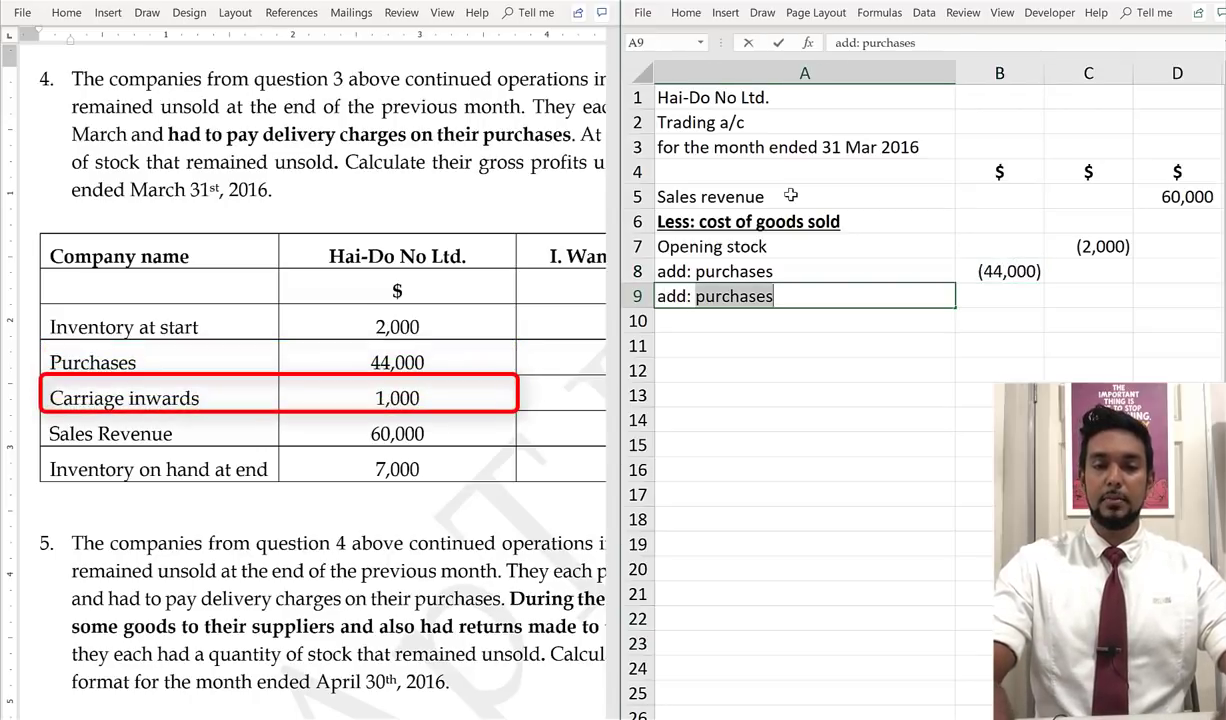
type("carriage i")
key("BackSpace")
key("BackSpace")
type("ria")
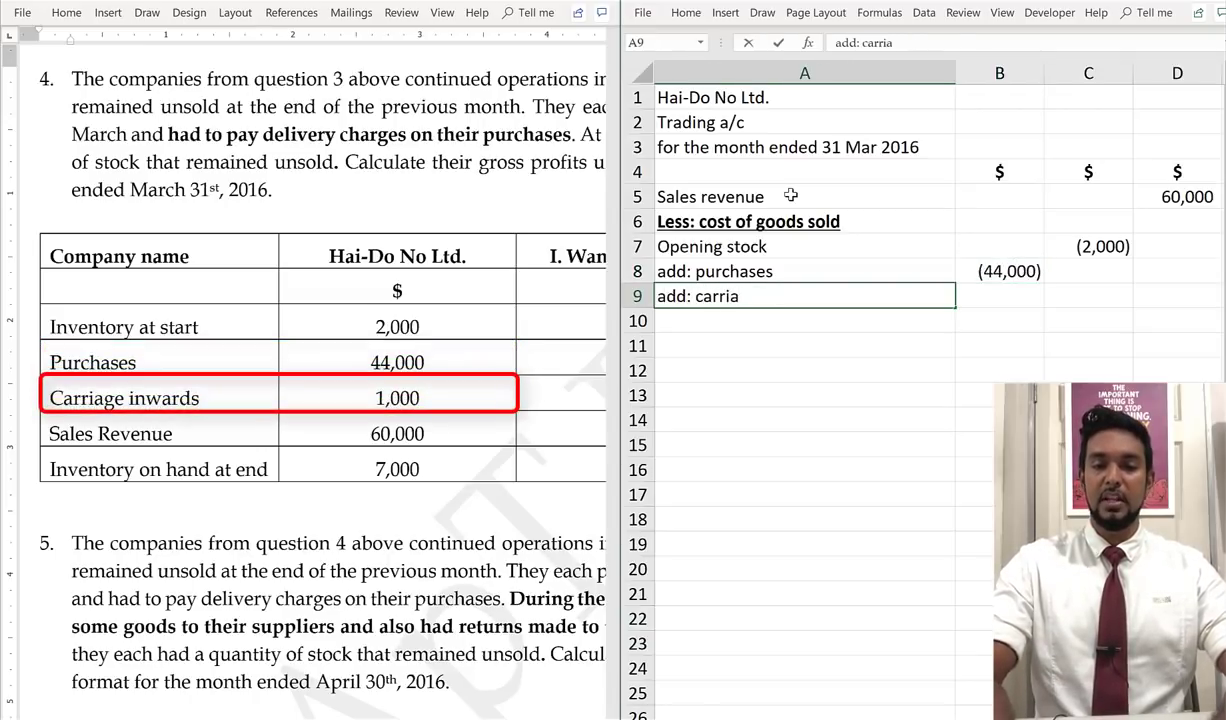
type("ge inq")
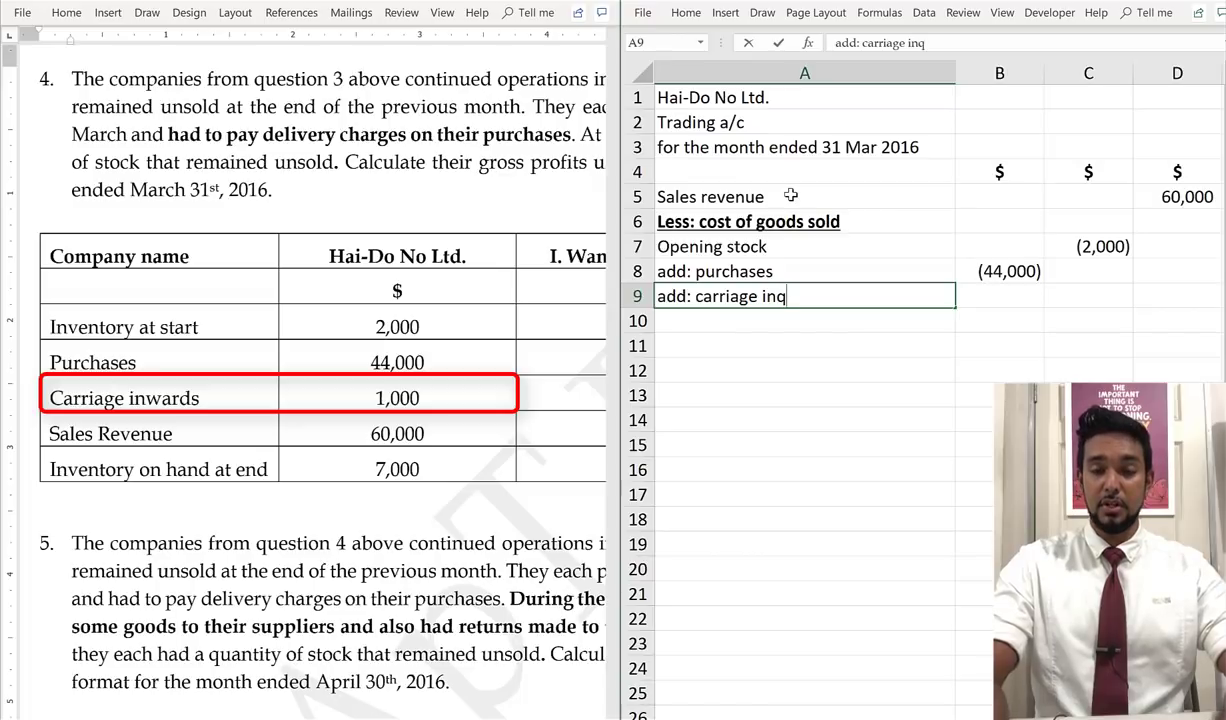
key("BackSpace")
type("wards")
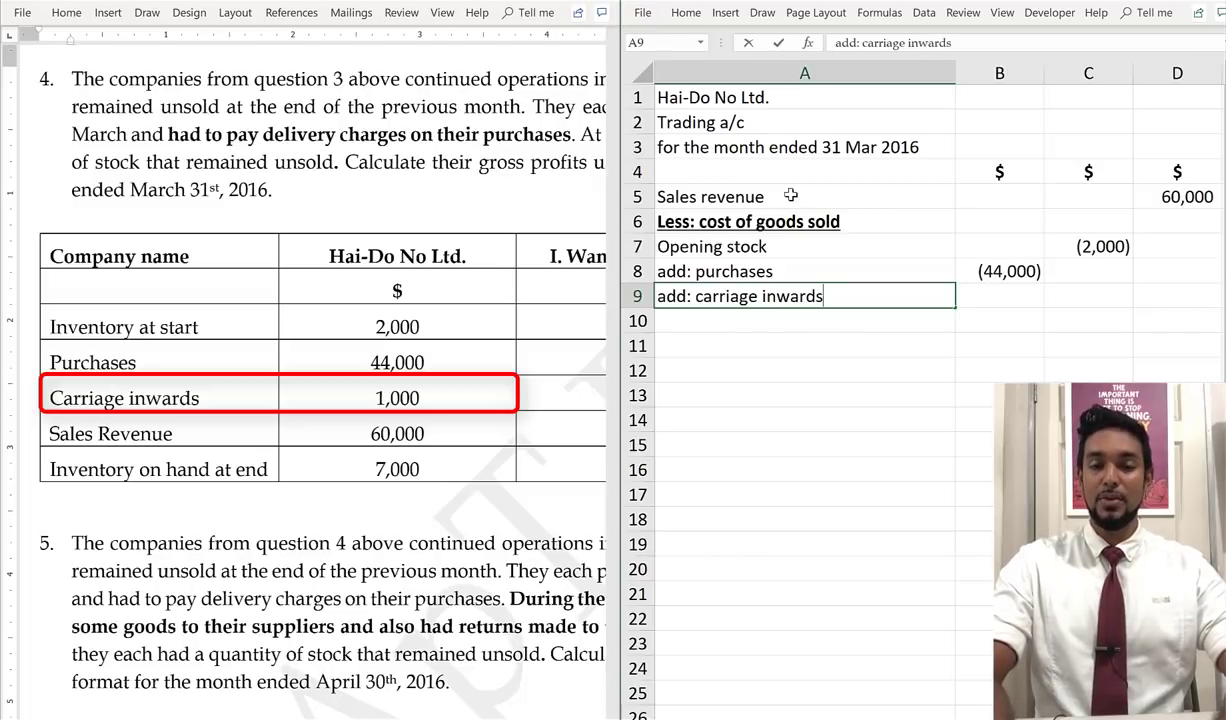
key("Tab")
type("-")
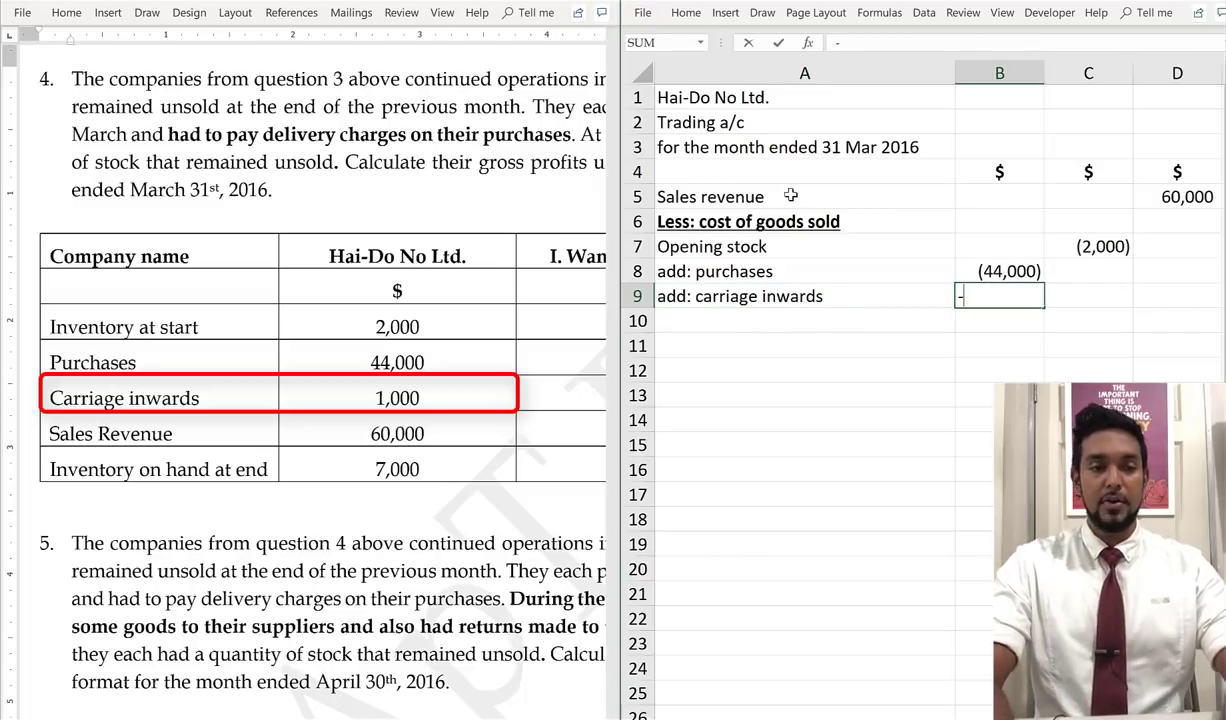
type("1000")
key("Return")
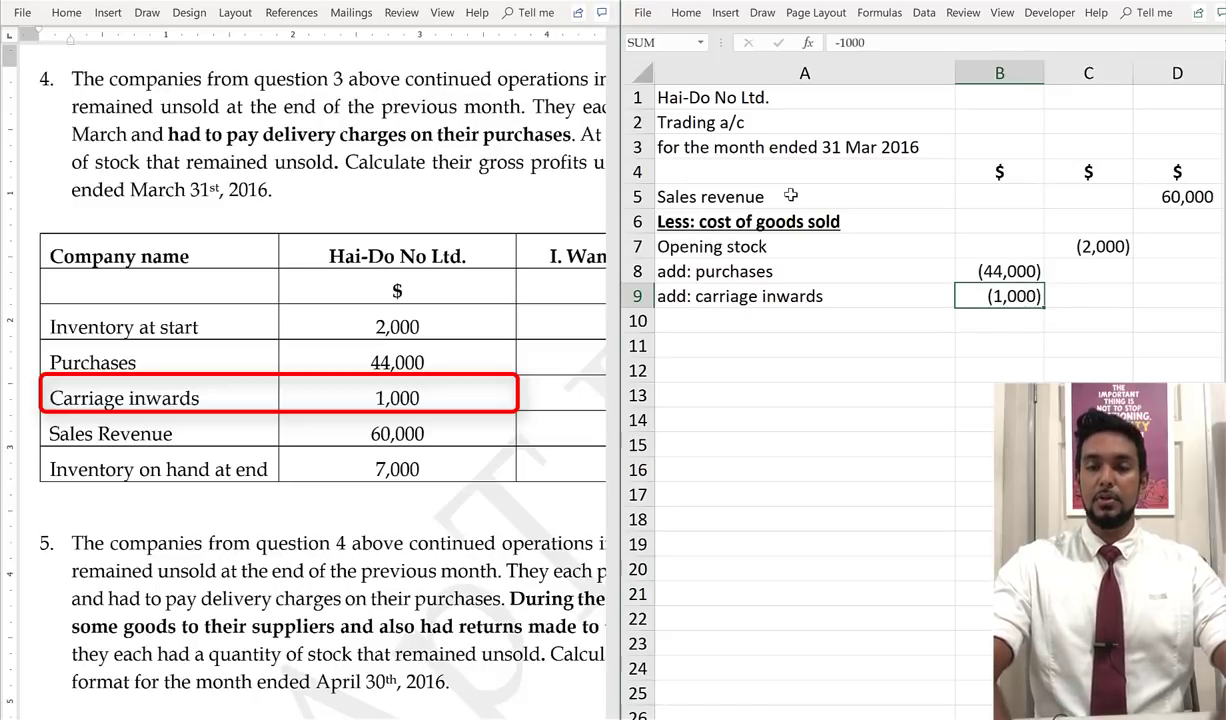
Sum purchases and carriage inwards (B8:B9) and place the total in C10 instead of B10
key("alt+equal")
key("alt+equal")
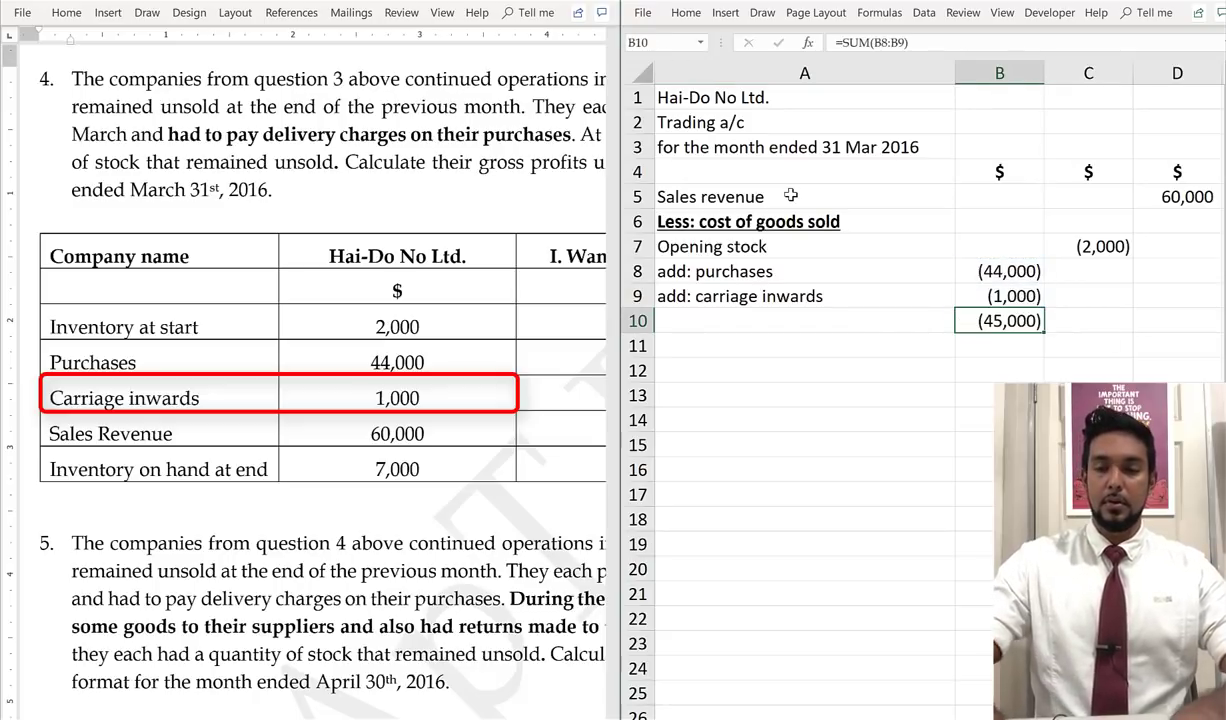
key("ctrl+x")
key("Right")
key("ctrl+v")
key("Up")
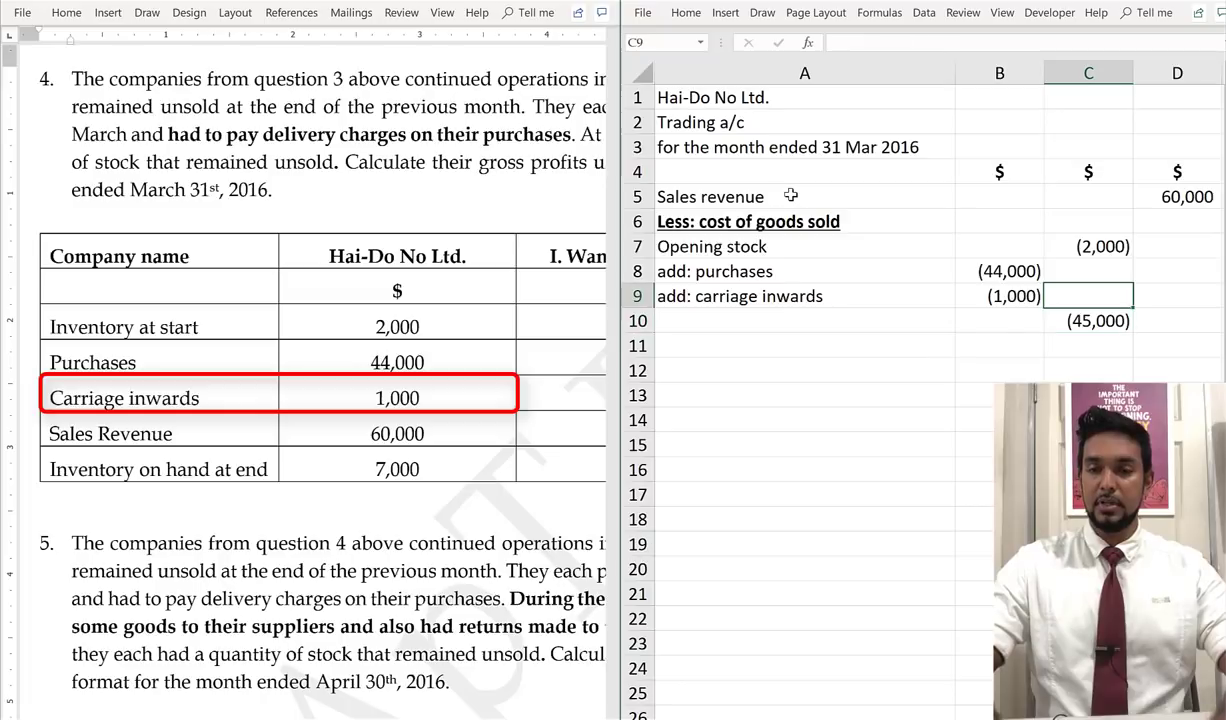
Add a bottom border under the carriage inwards amount in B9
key("Left")
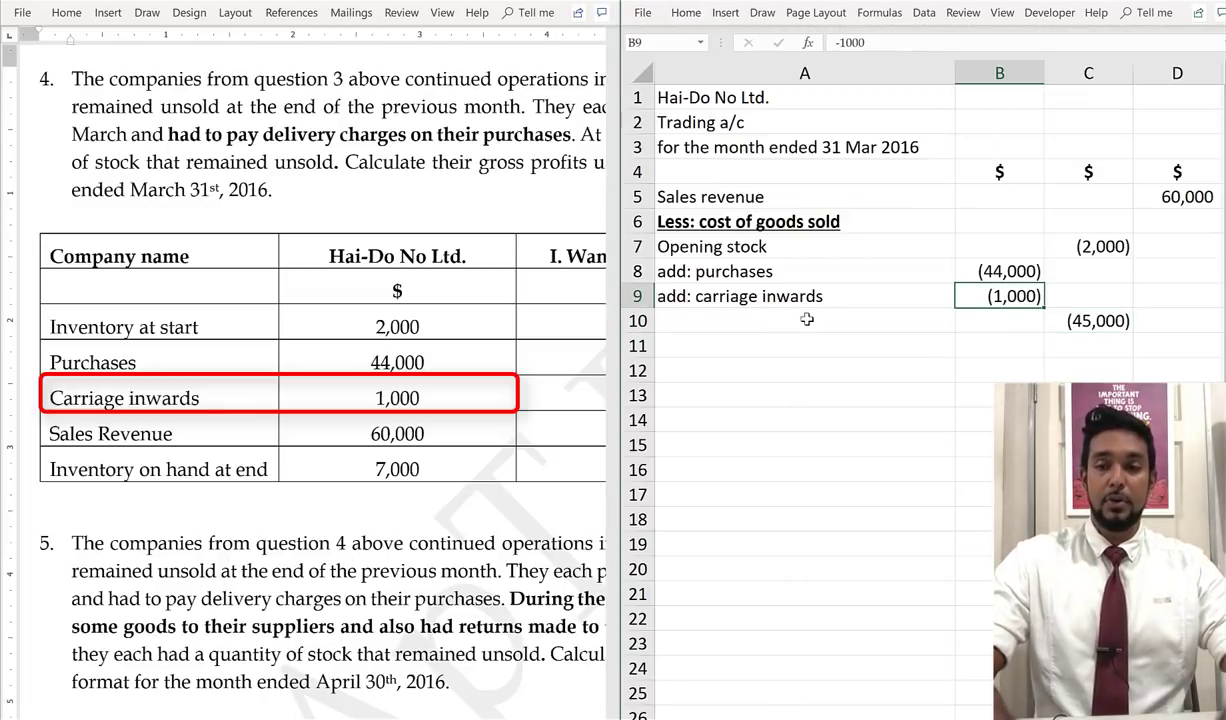
left_click(939, 323)
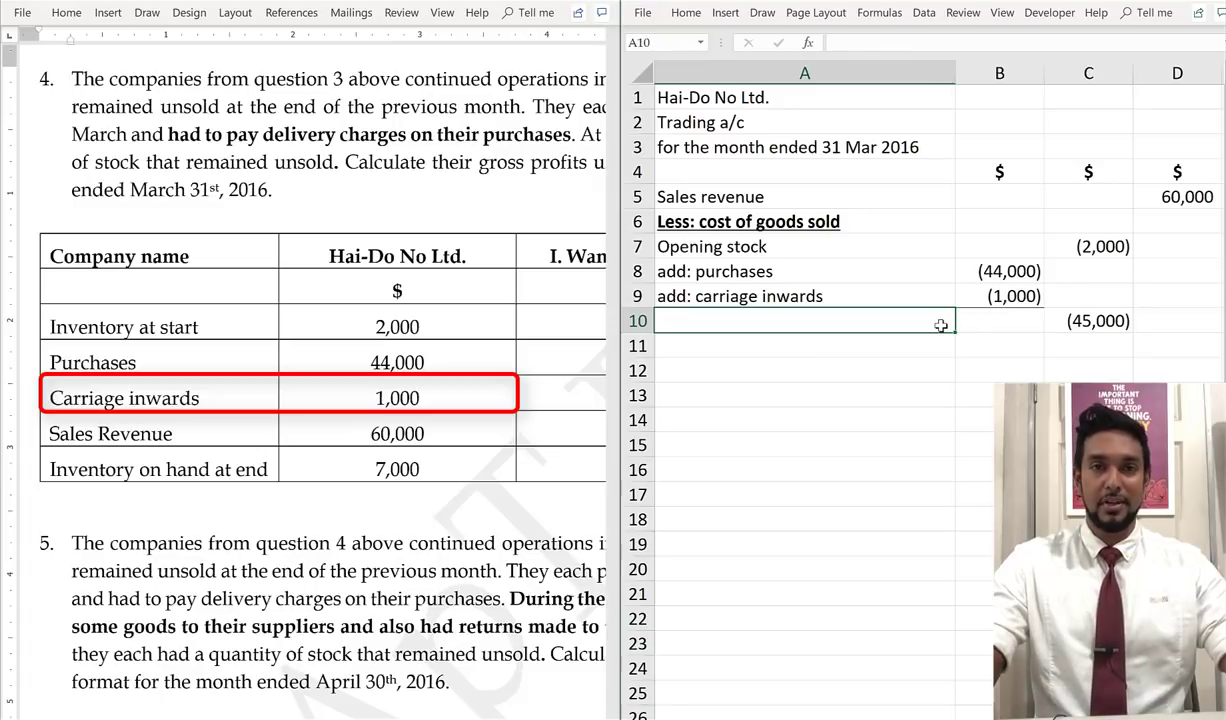
left_click(1046, 335)
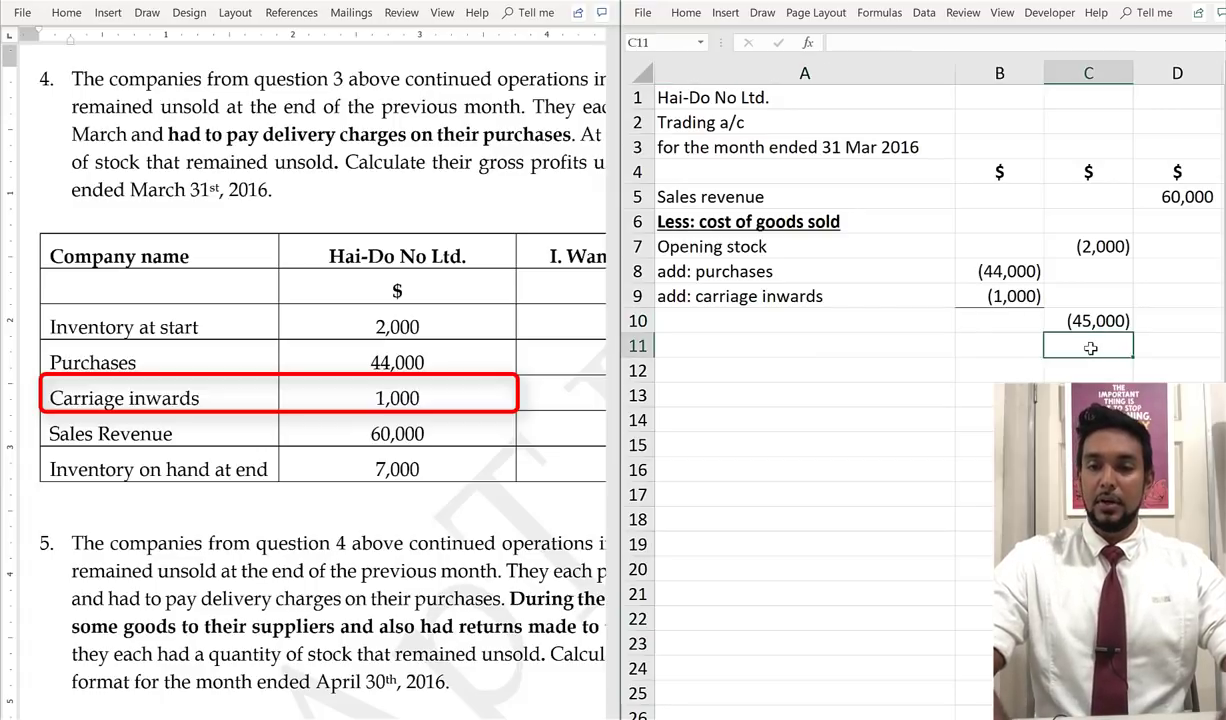
key("Up")
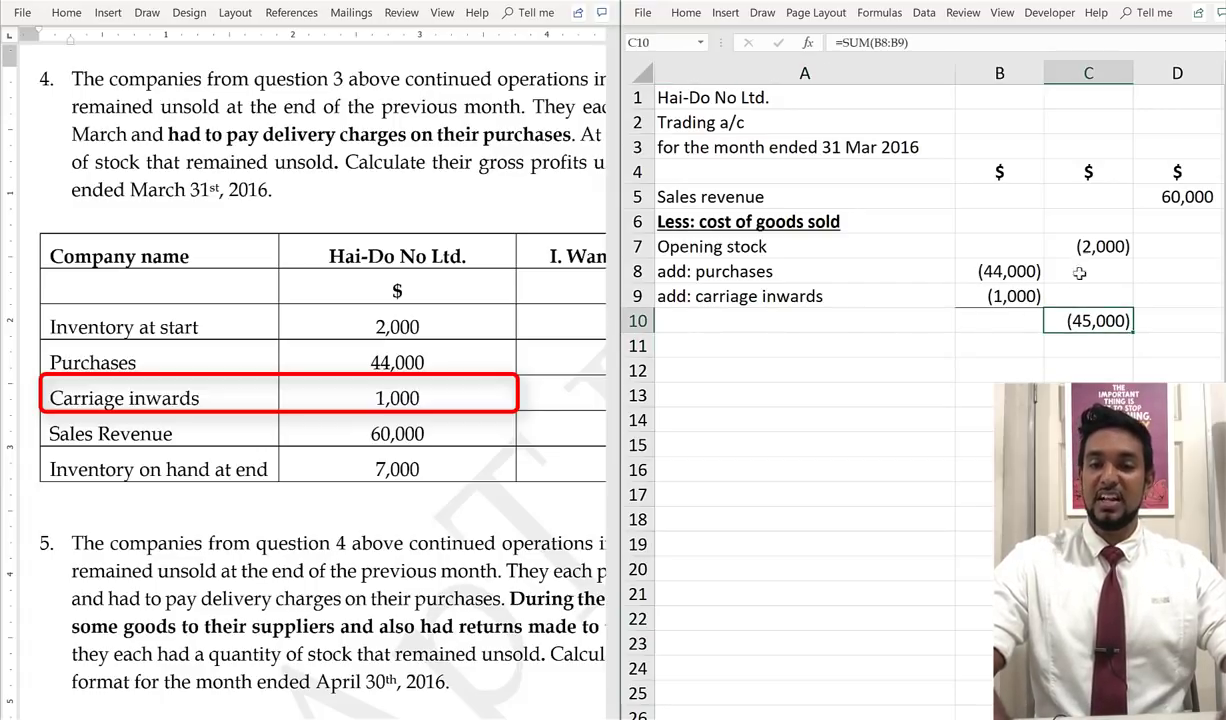
left_click(1084, 255)
left_click(1060, 312)
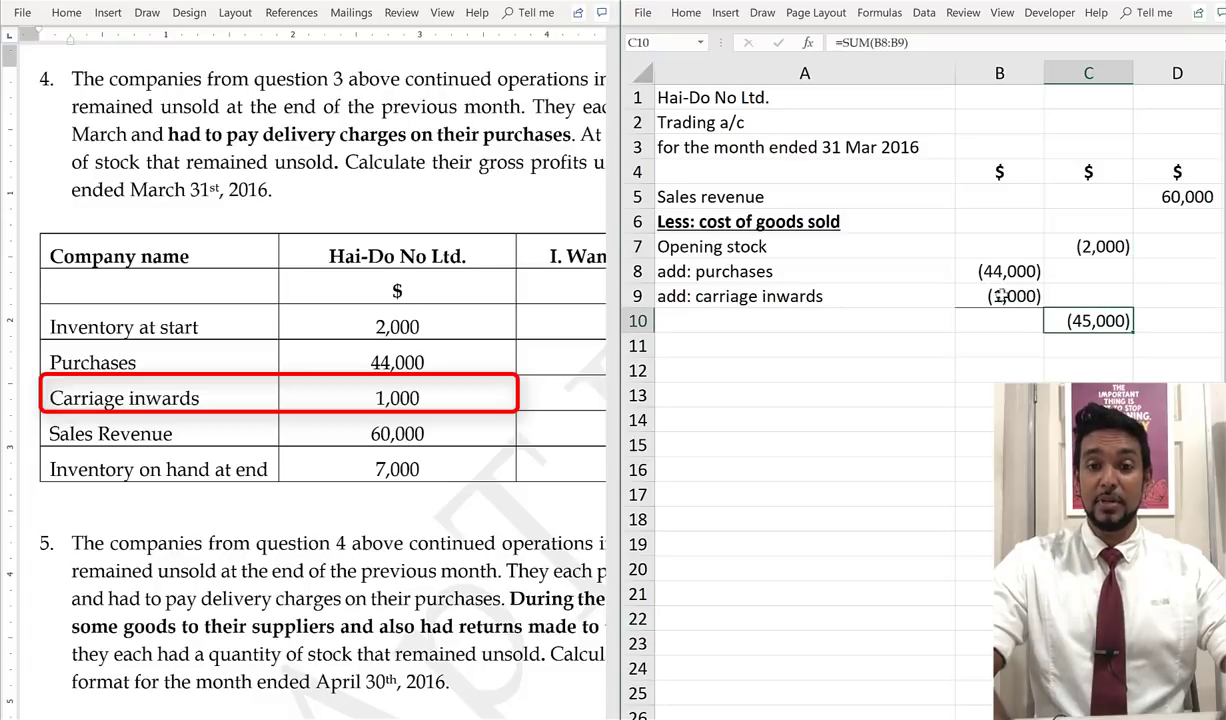
left_click_drag(873, 267, 965, 270)
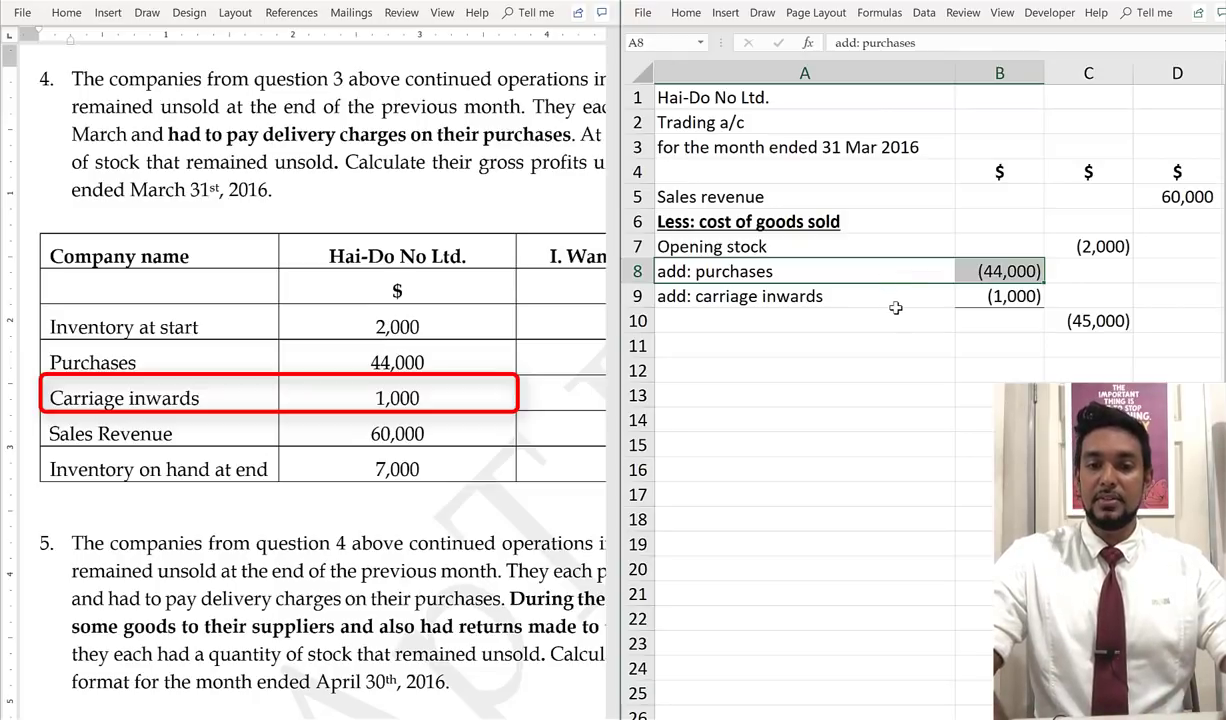
left_click_drag(900, 302, 965, 296)
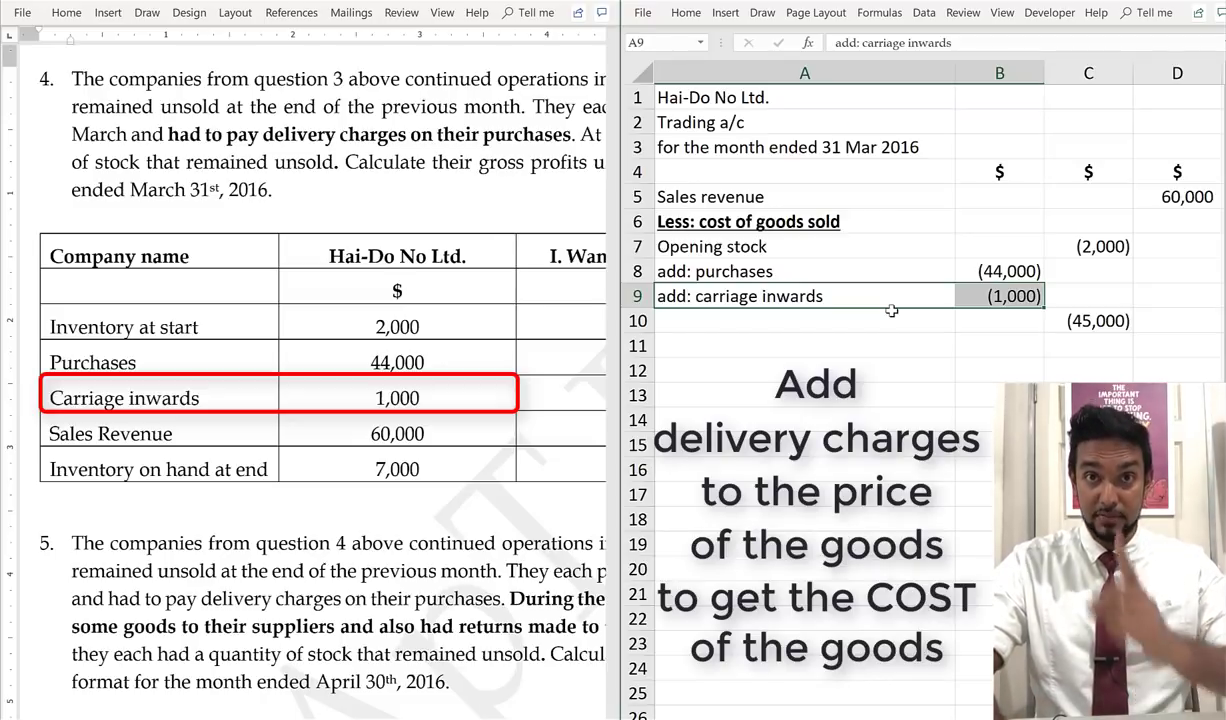
Total opening stock and the cost of purchases in C11 with =SUM(C7:C10)
left_click(1080, 345)
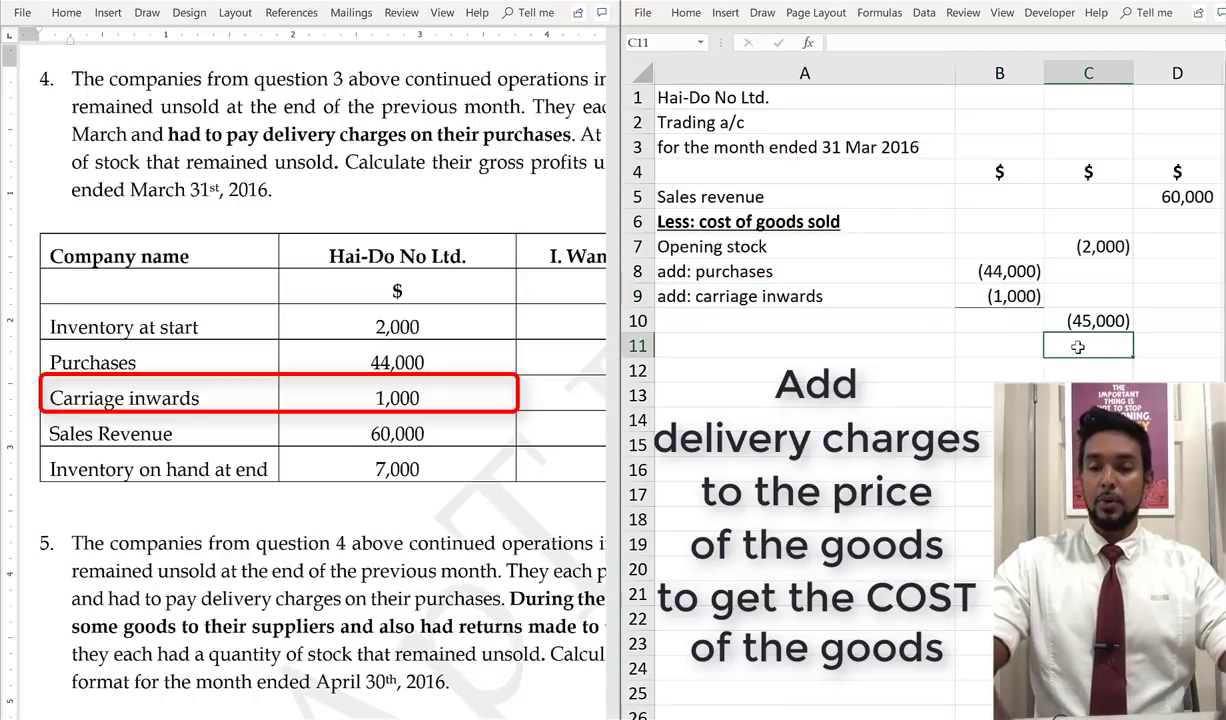
key("alt+equal")
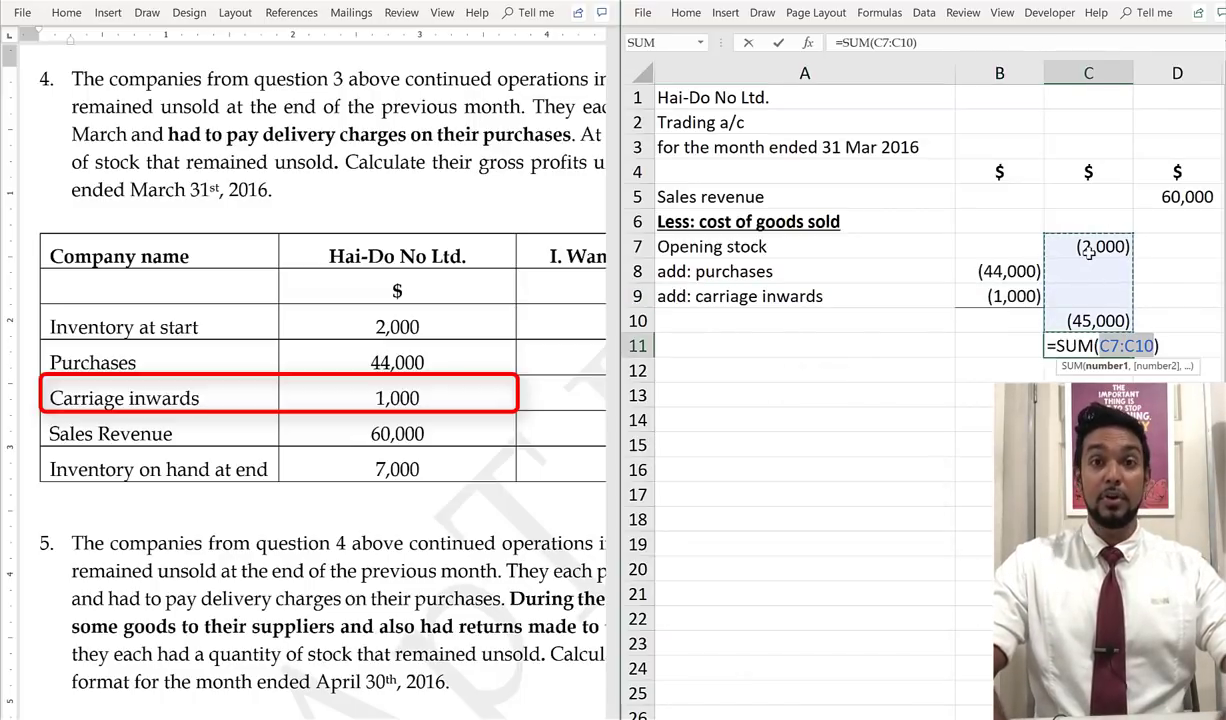
key("Return")
Add a bottom border under the combined purchases and carriage total in C10
left_click_drag(900, 242, 1073, 240)
left_click(1069, 320)
double_click(1069, 320)
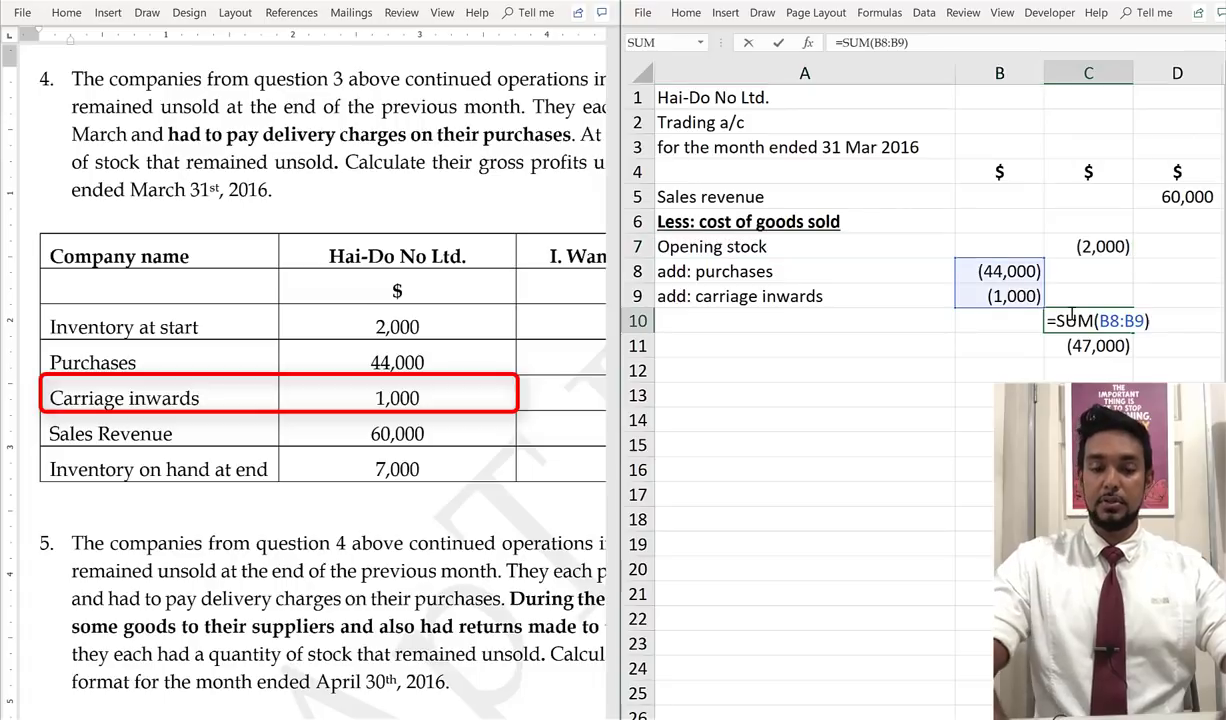
key("ctrl+Return")
left_click(686, 12)
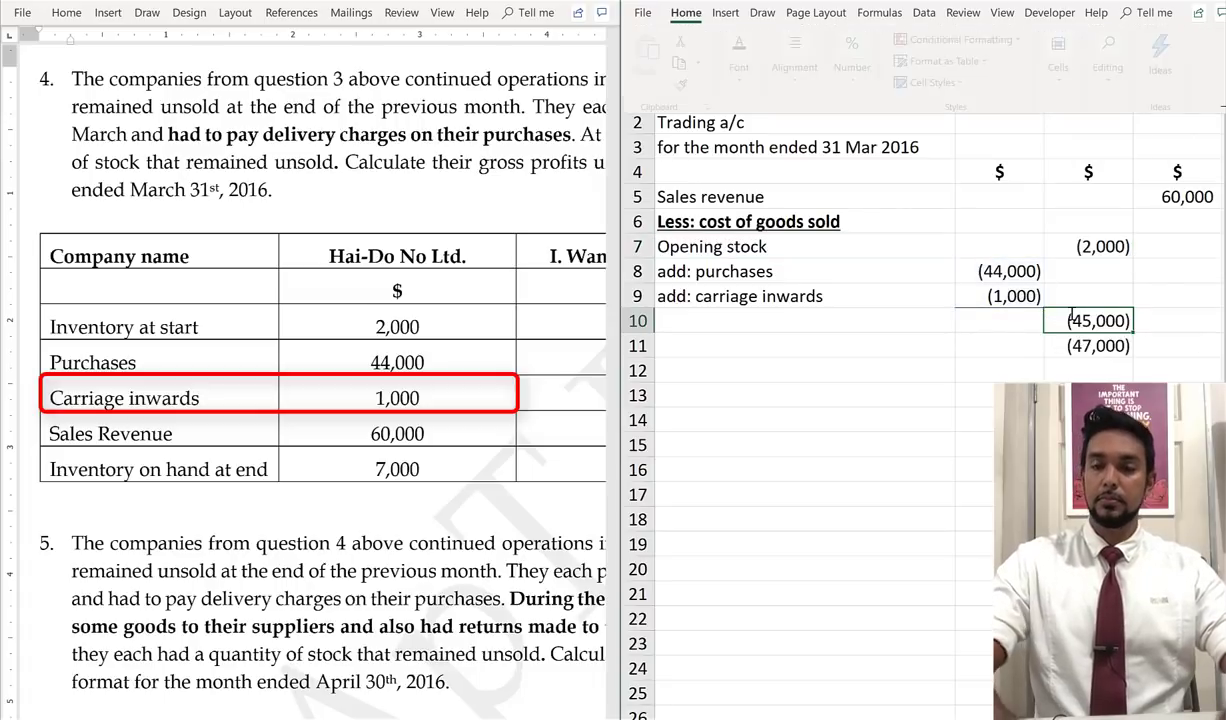
left_click(742, 55)
left_click(794, 330)
left_click(790, 321)
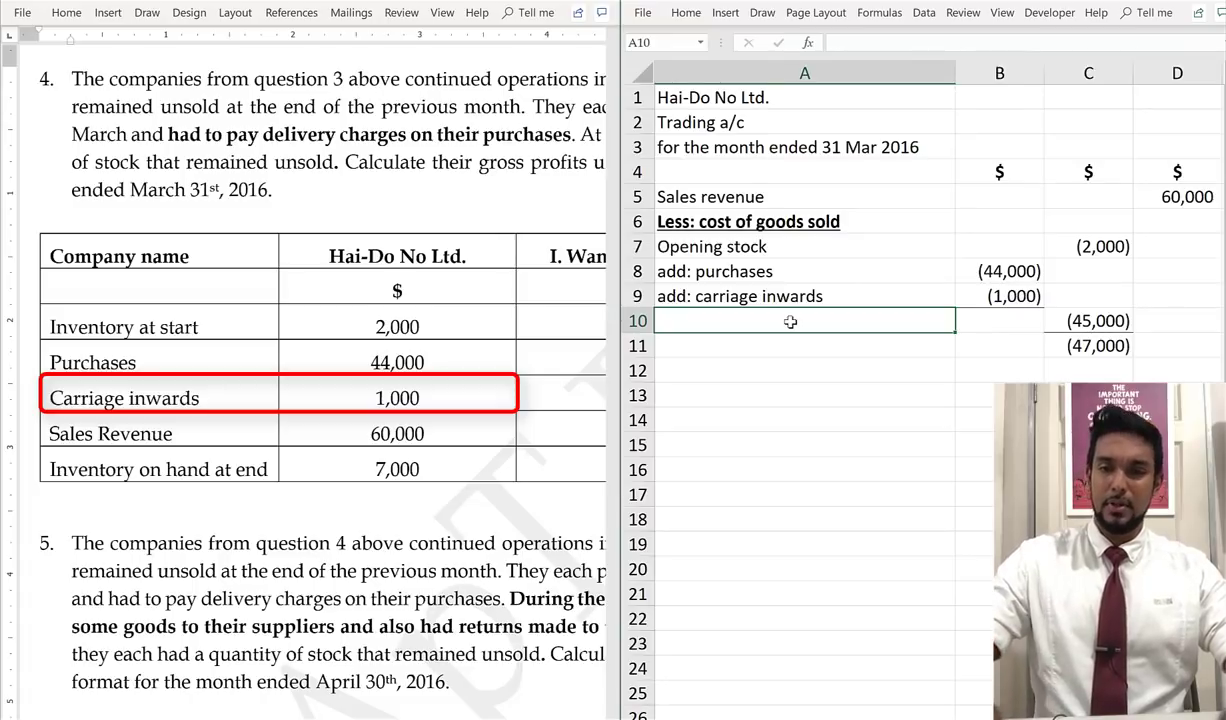
Label the total row by entering "Cost of goods available for sale" in A11
key("Down")
type("Cost o")
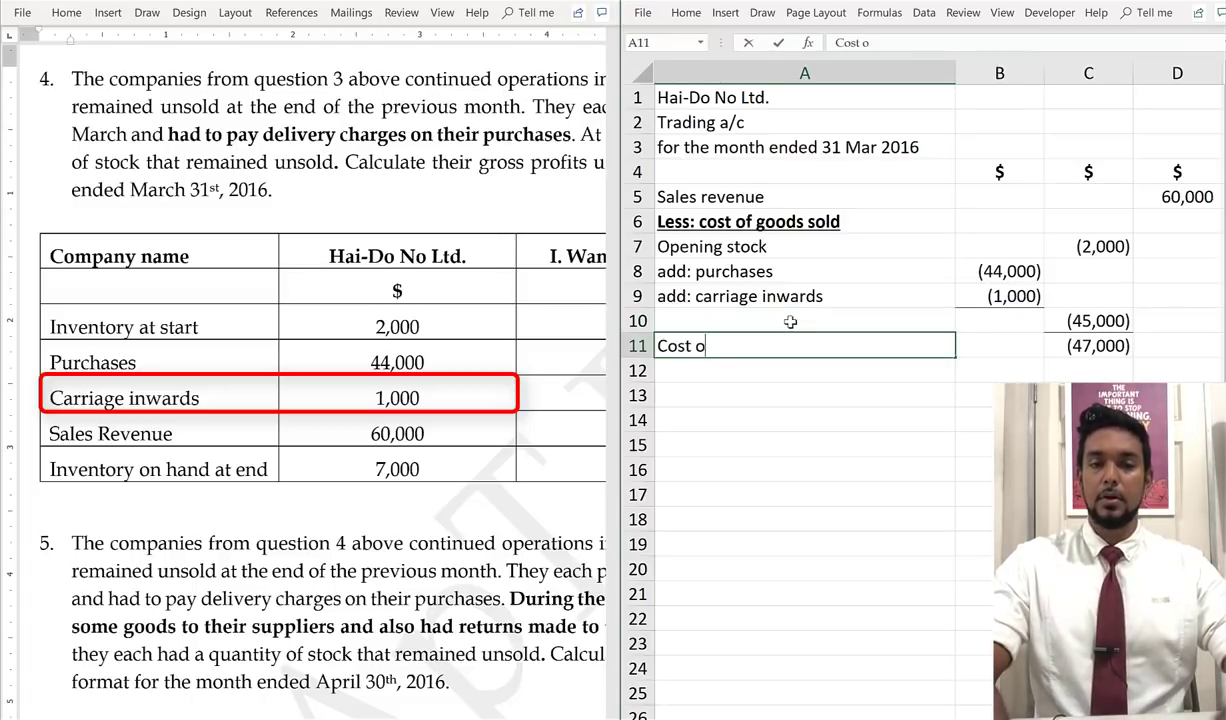
type("f goods availa")
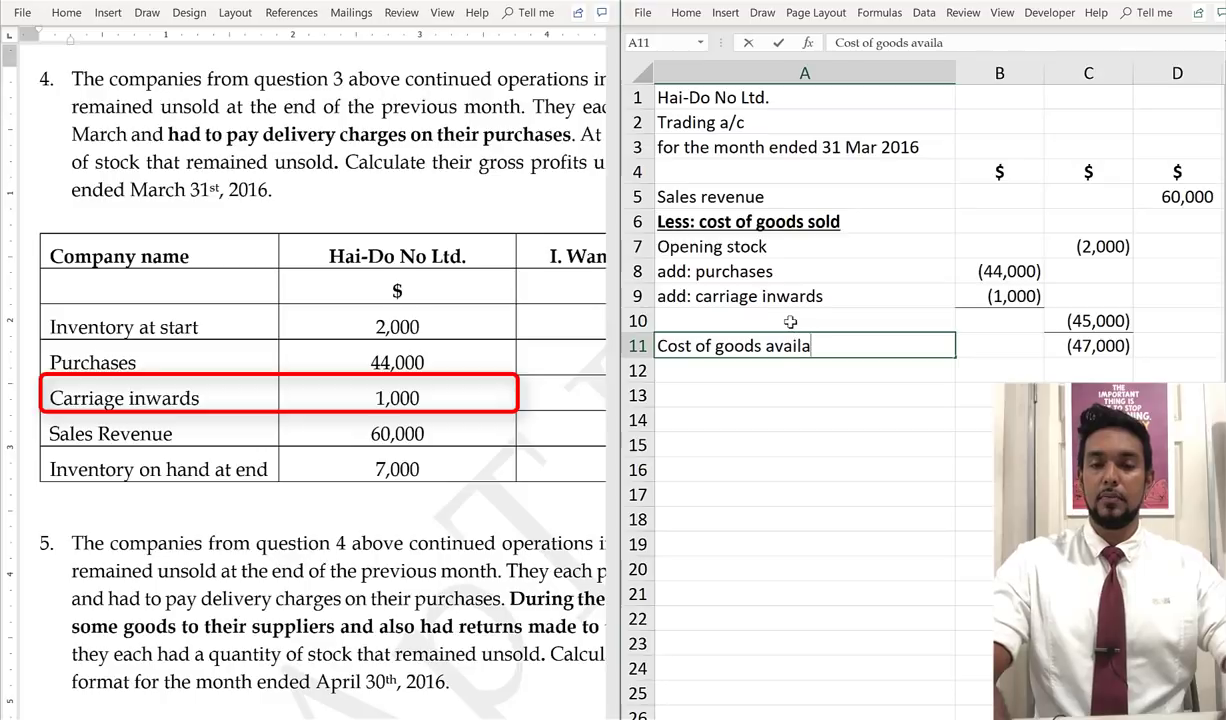
type("ble for sale")
key("Return")
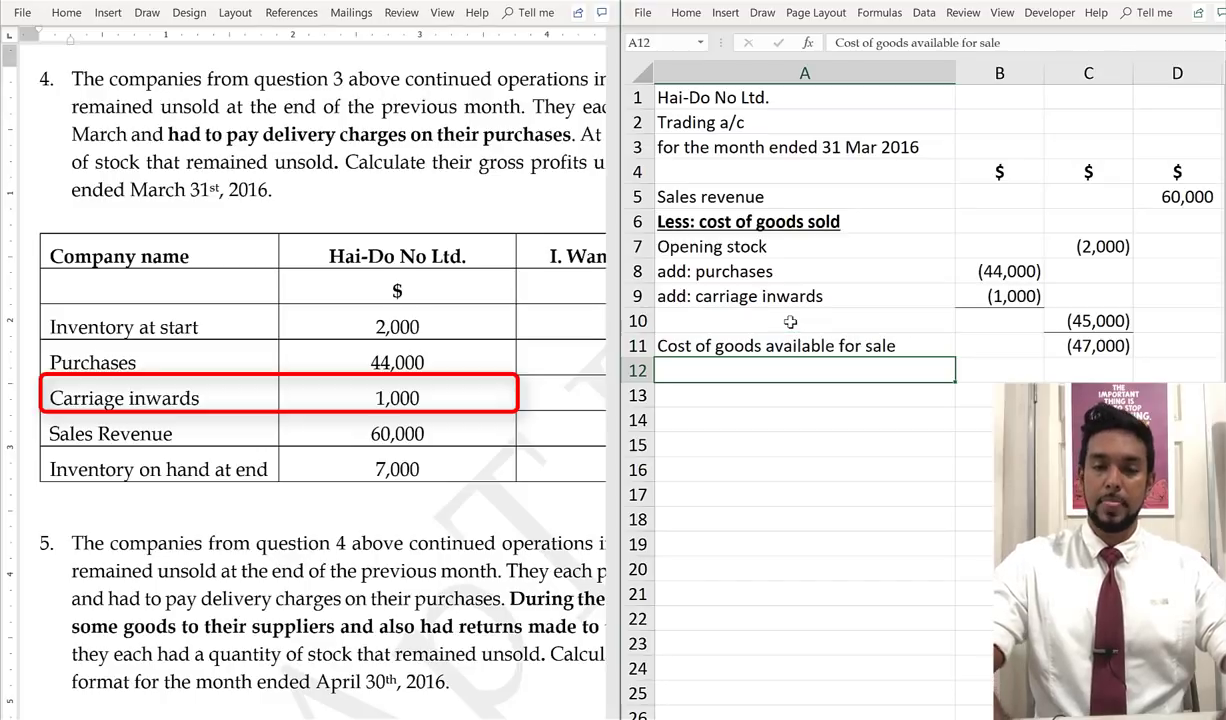
Enter the label "less: closing stock" in A12 with the amount 7000 in C12
left_click(876, 346)
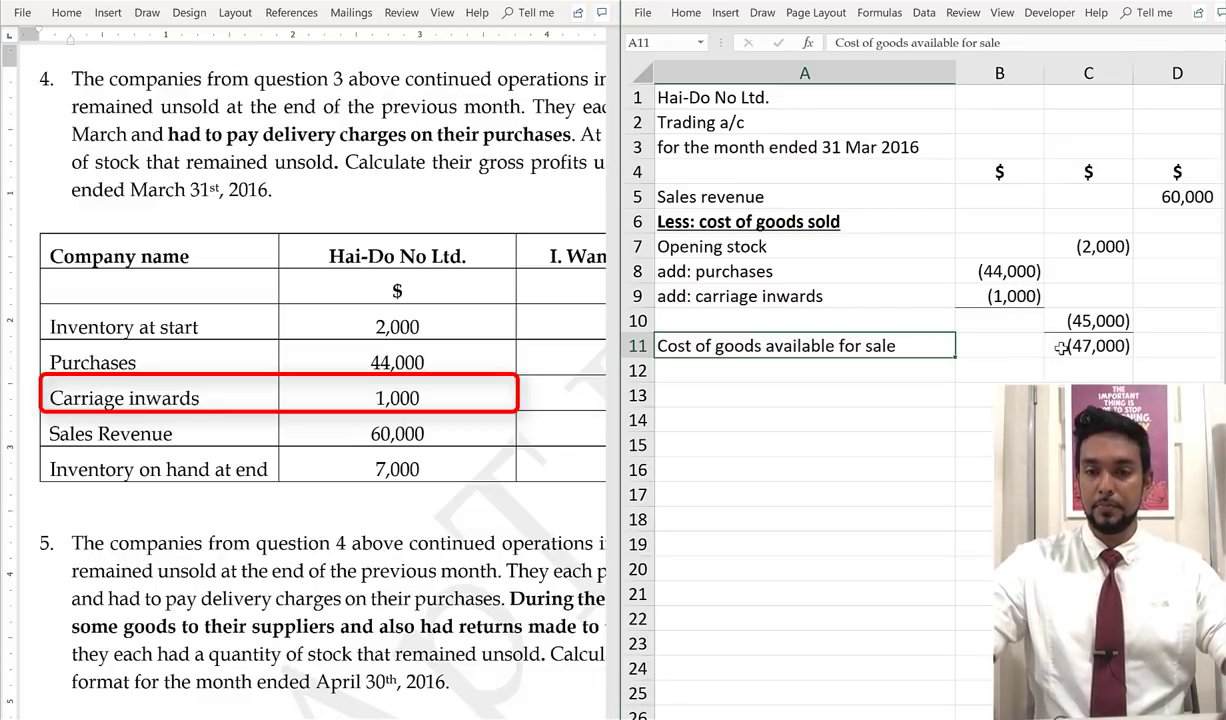
key("Return")
type("less")
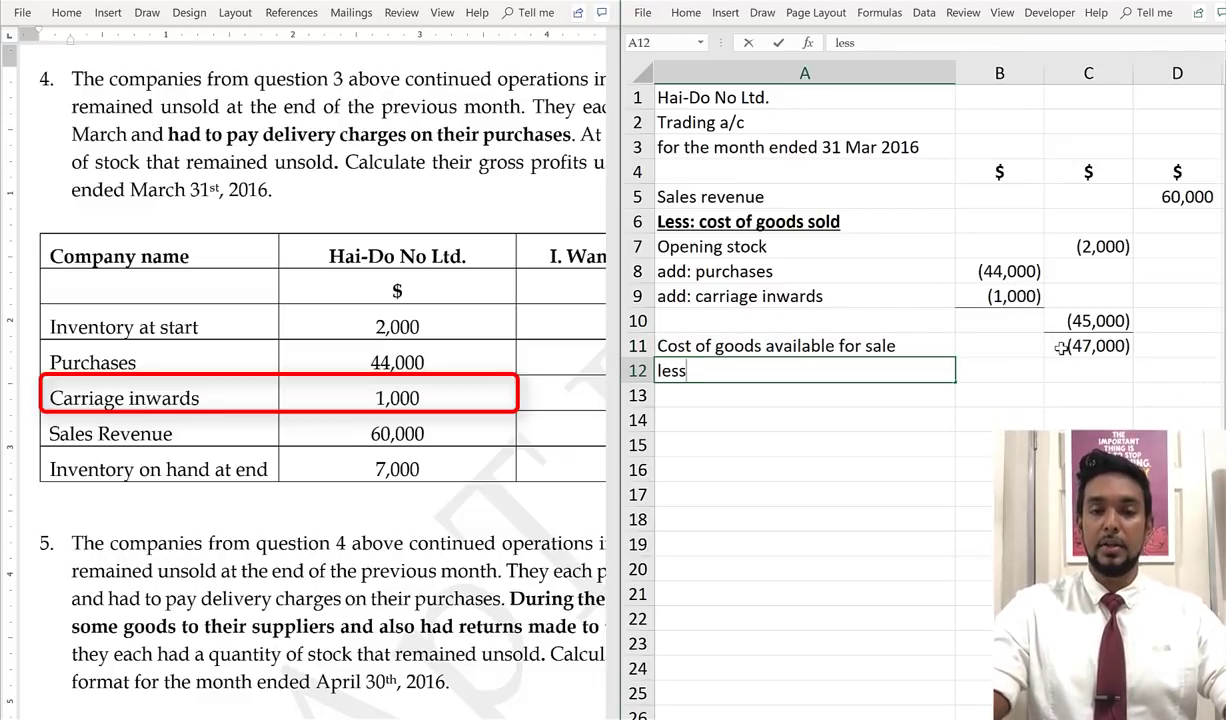
type(":")
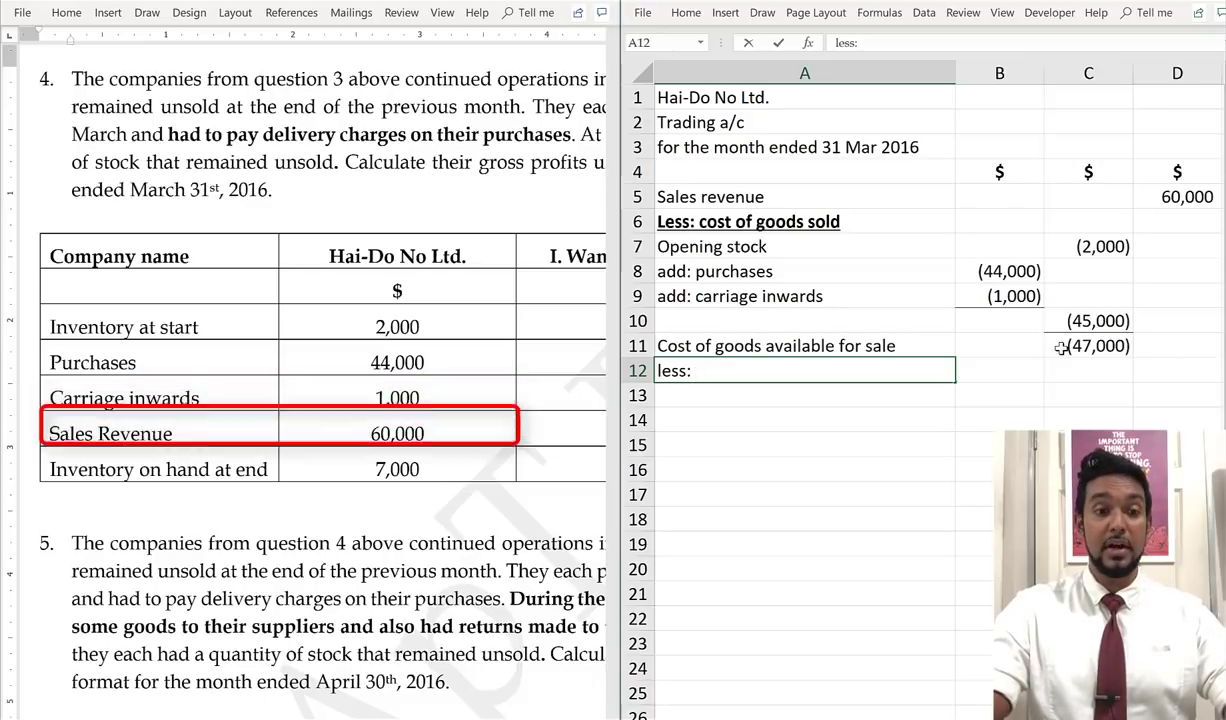
type(" cl")
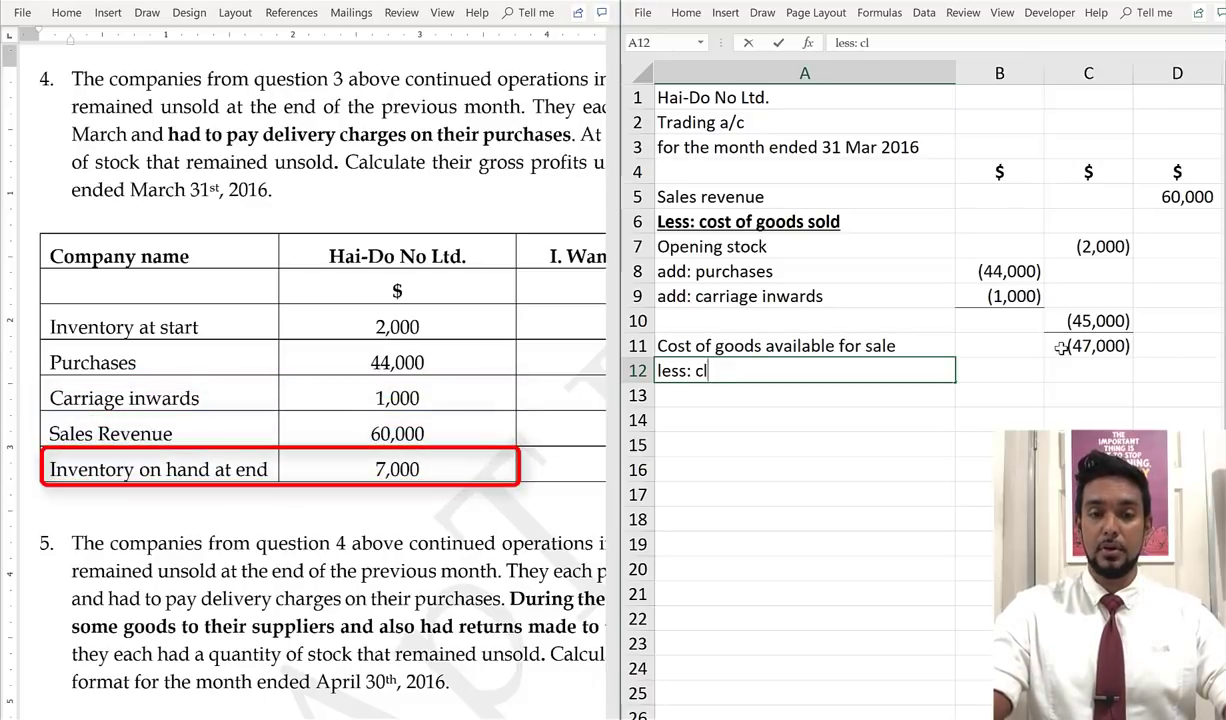
type("osin")
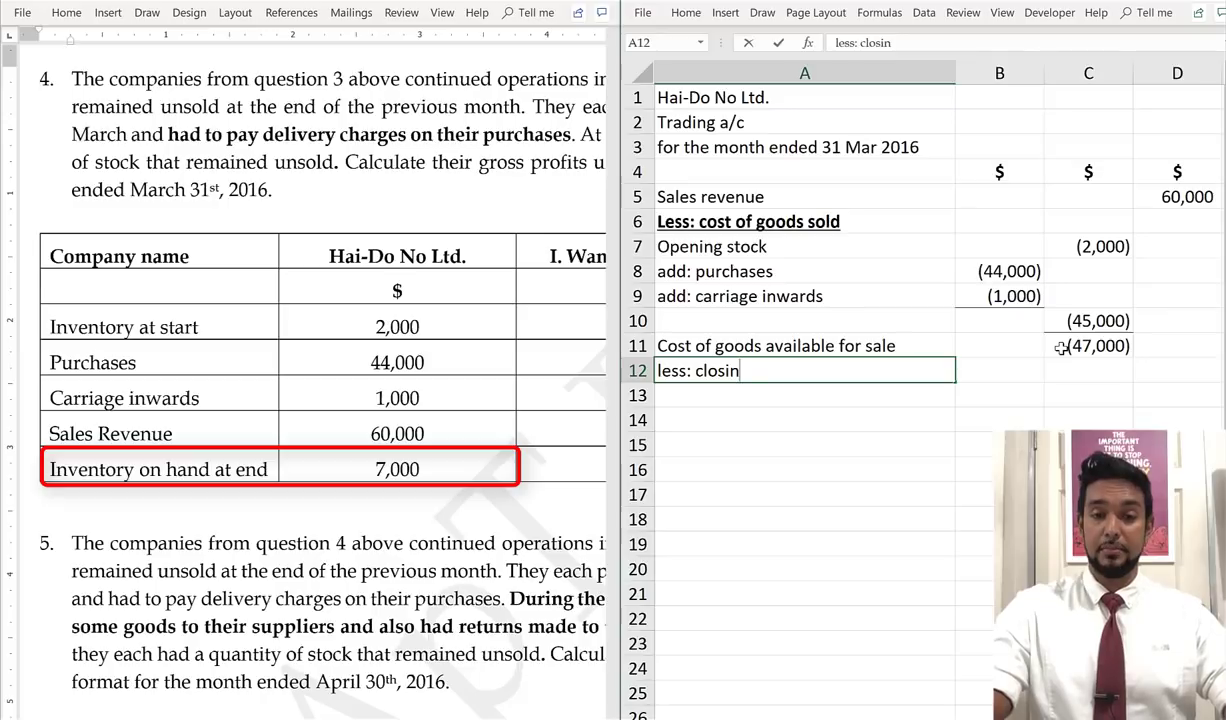
type("g stock")
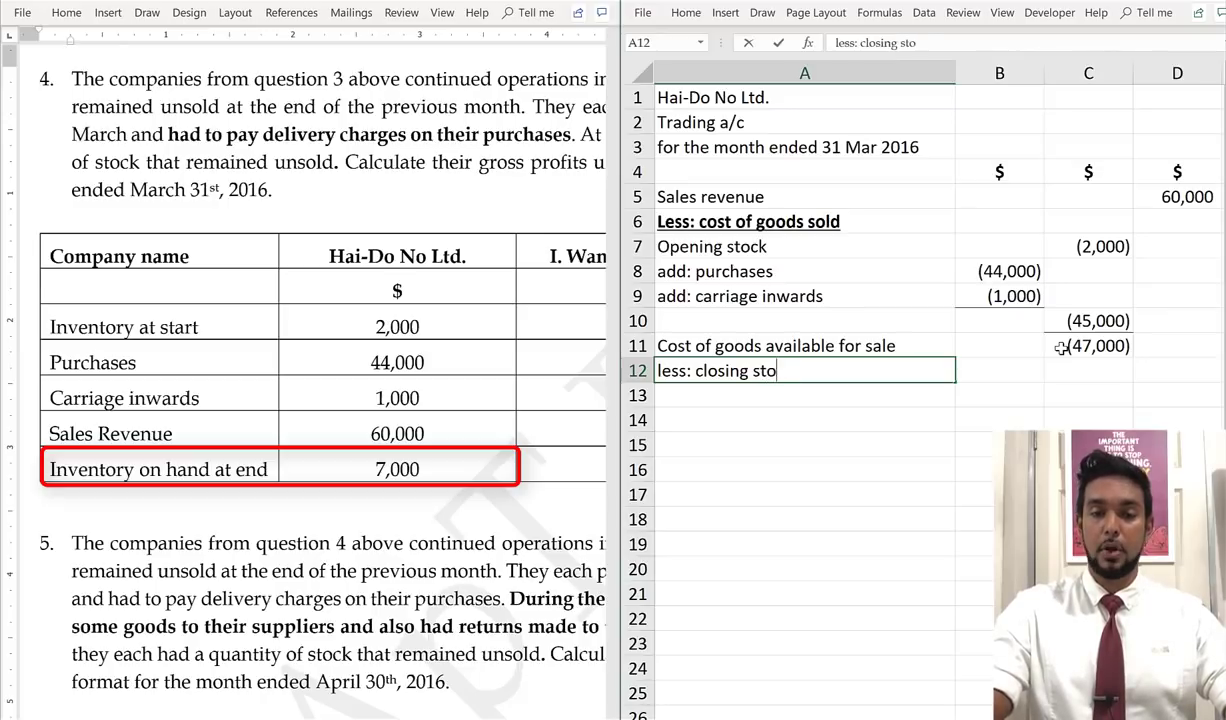
key("Tab")
key("Tab")
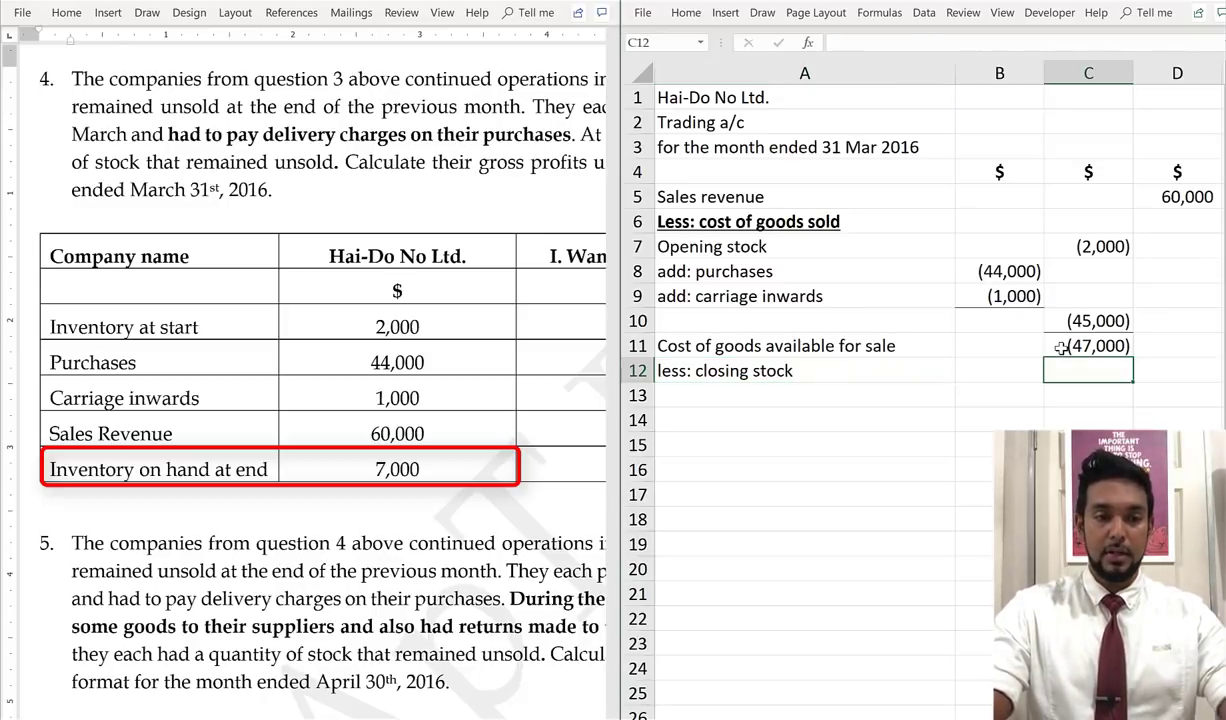
type("7000")
key("Return")
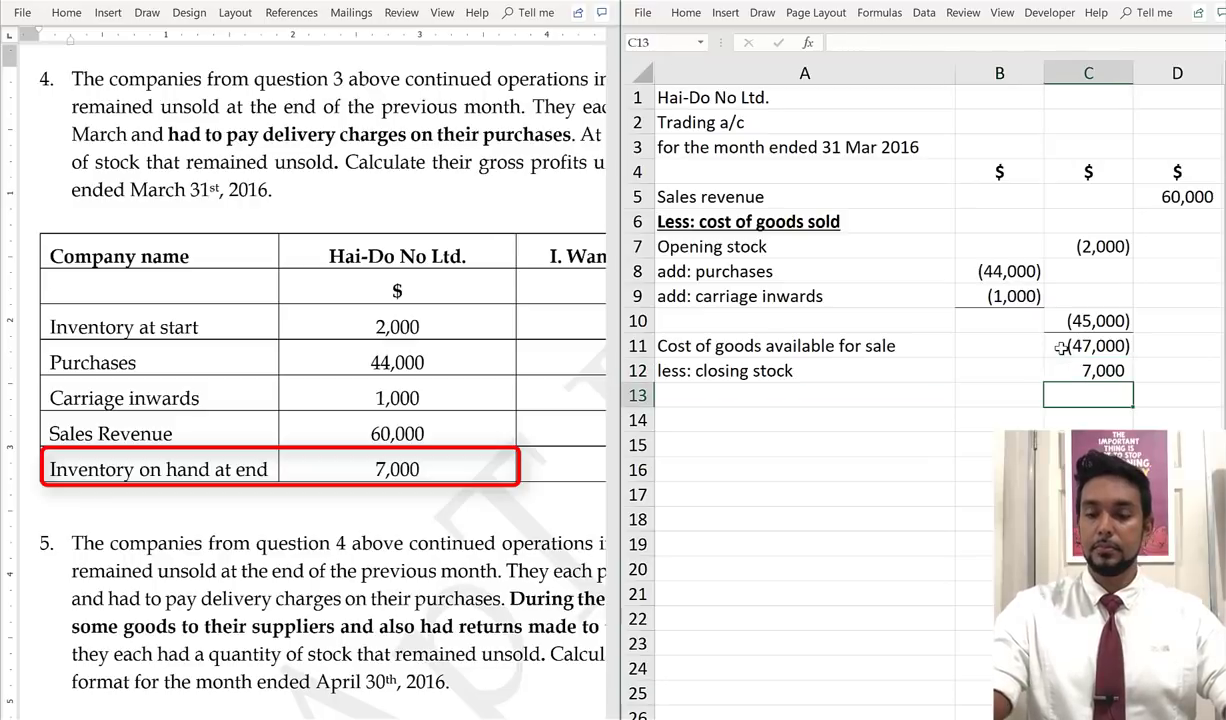
Calculate the cost of goods sold with =SUM(C11:C12) and place the result in D13 instead of C13
type("=SUM(")
key("Up")
key("shift+Up")
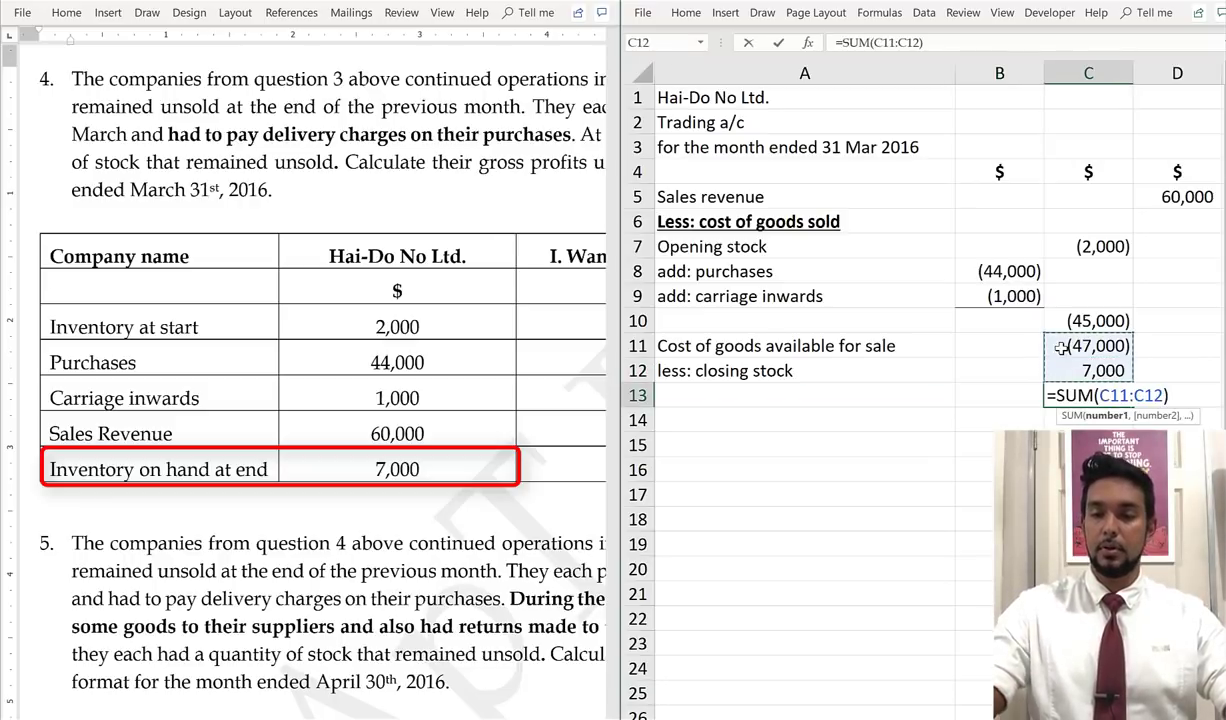
key("ctrl+Return")
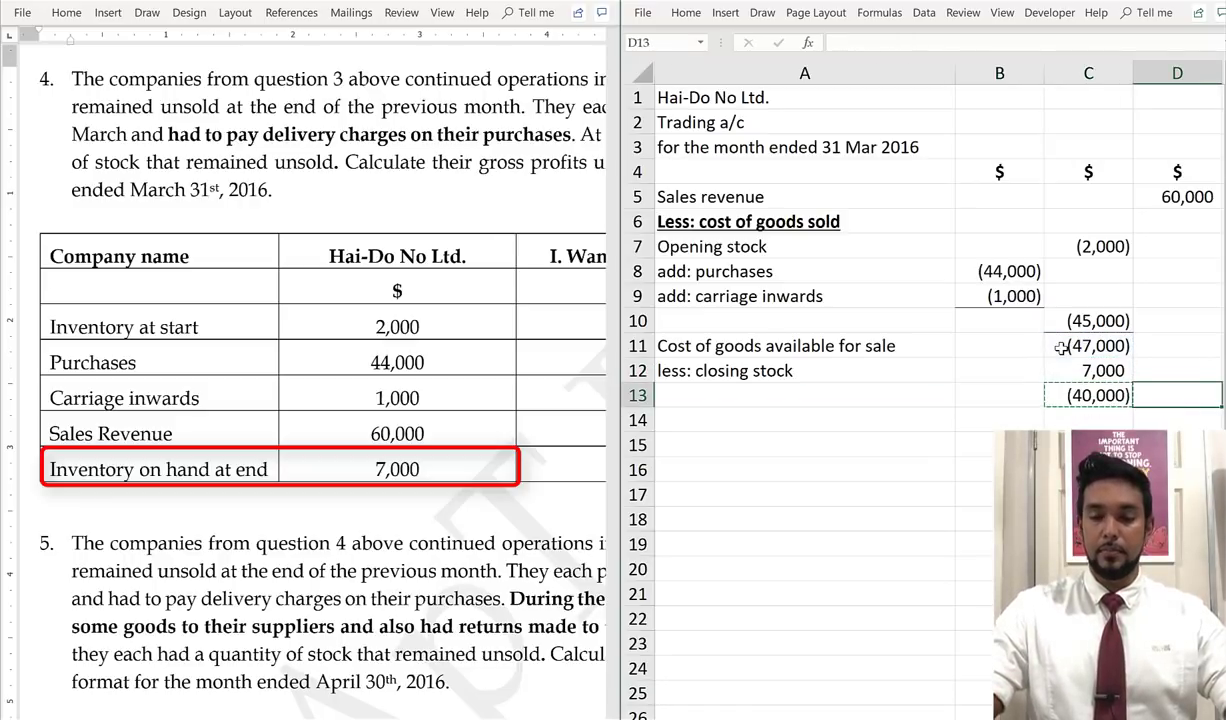
key("ctrl+shift+equal")
key("r")
key("Return")
key("Up")
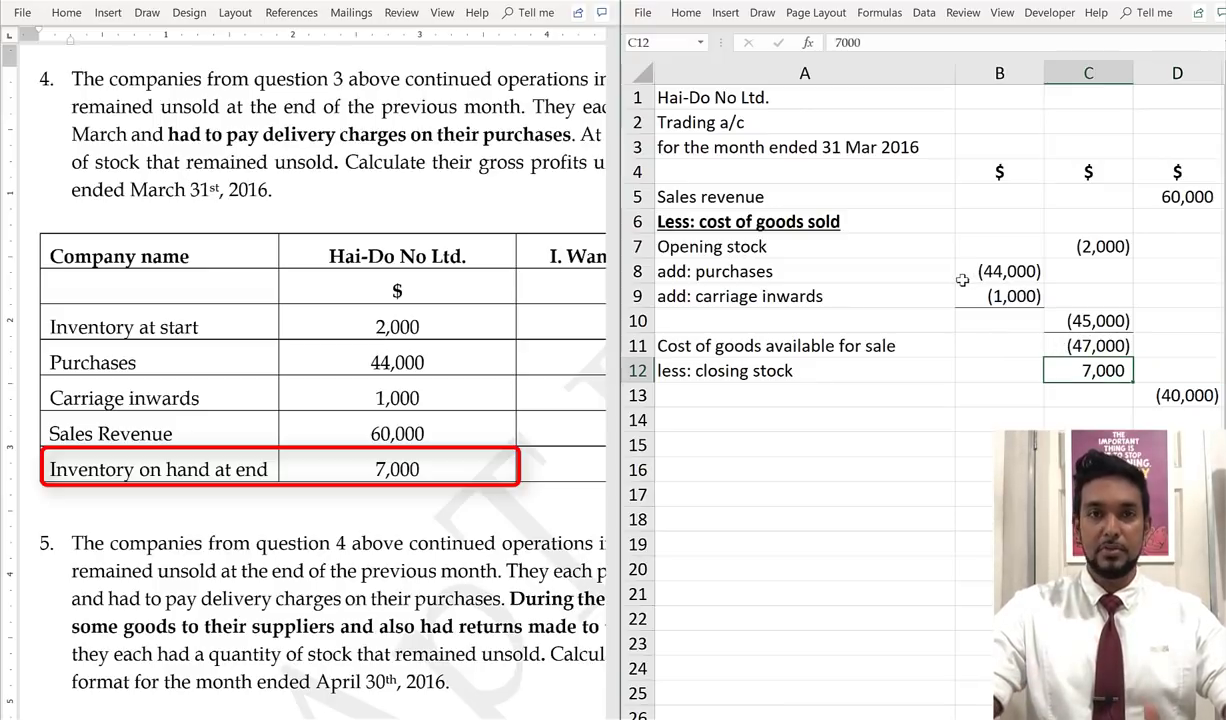
left_click(1086, 247)
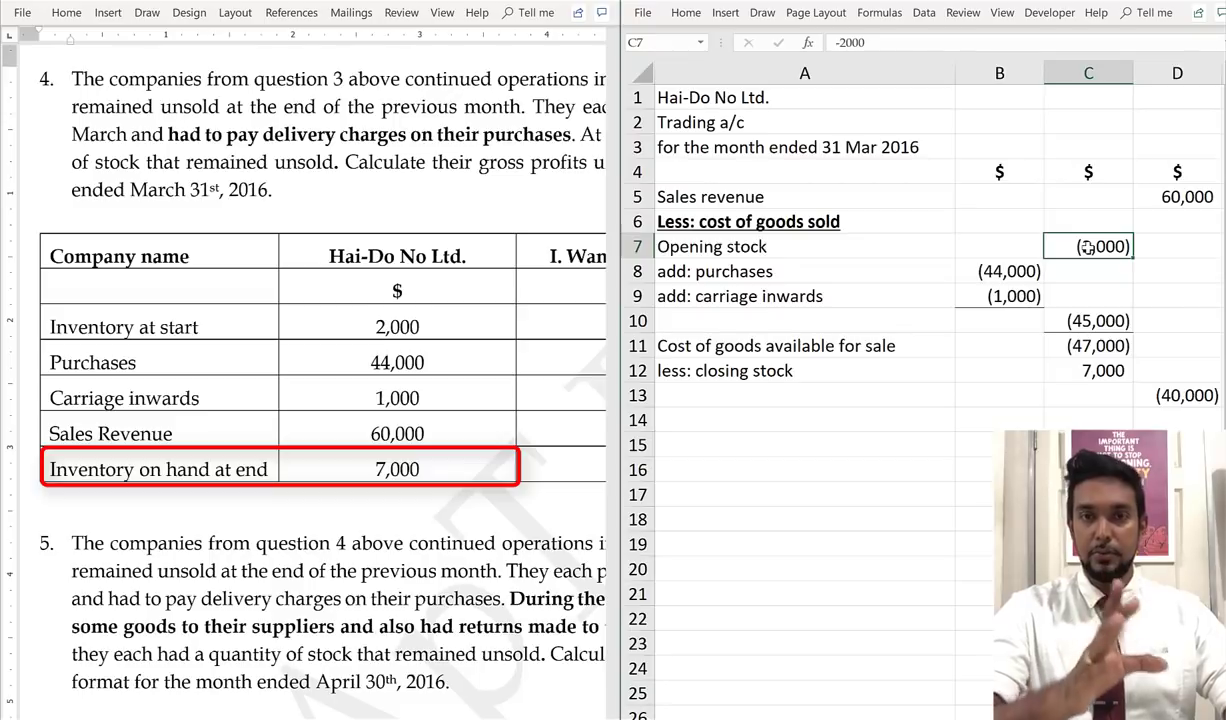
Review the opening stock, purchases, carriage inwards and closing stock amounts that make up the cost of goods sold in D13
left_click(917, 271)
left_click(976, 275, "shift")
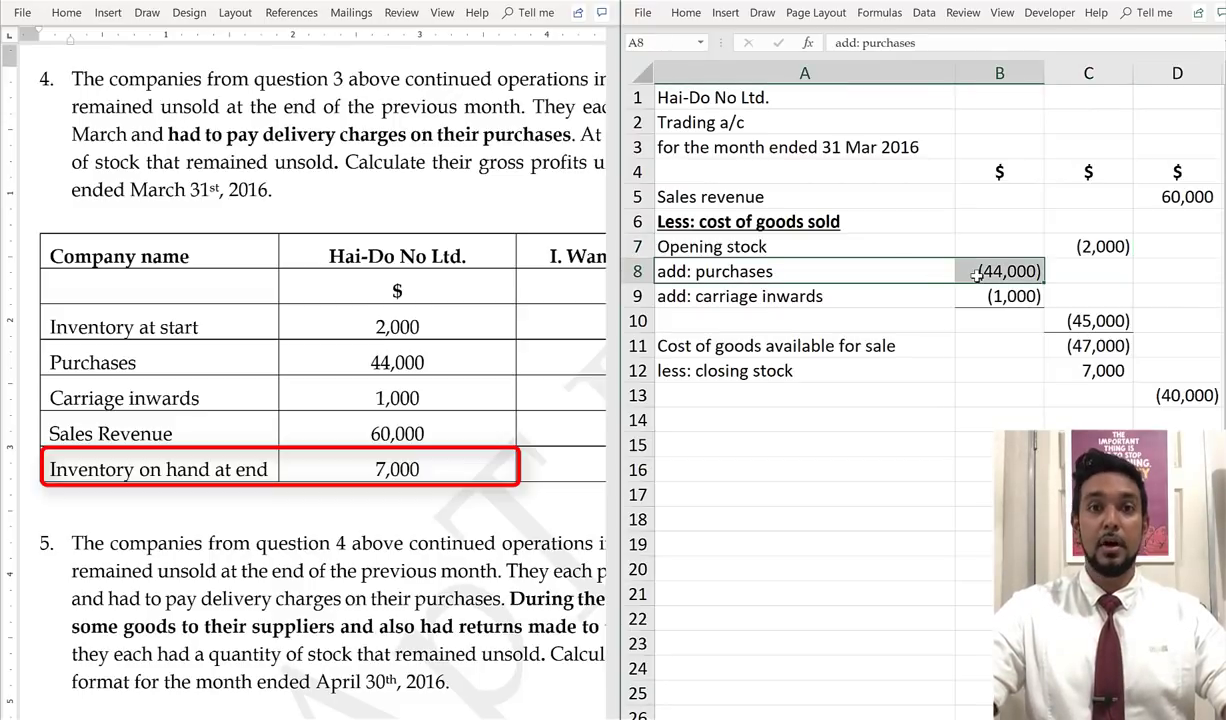
left_click_drag(917, 296, 1012, 296)
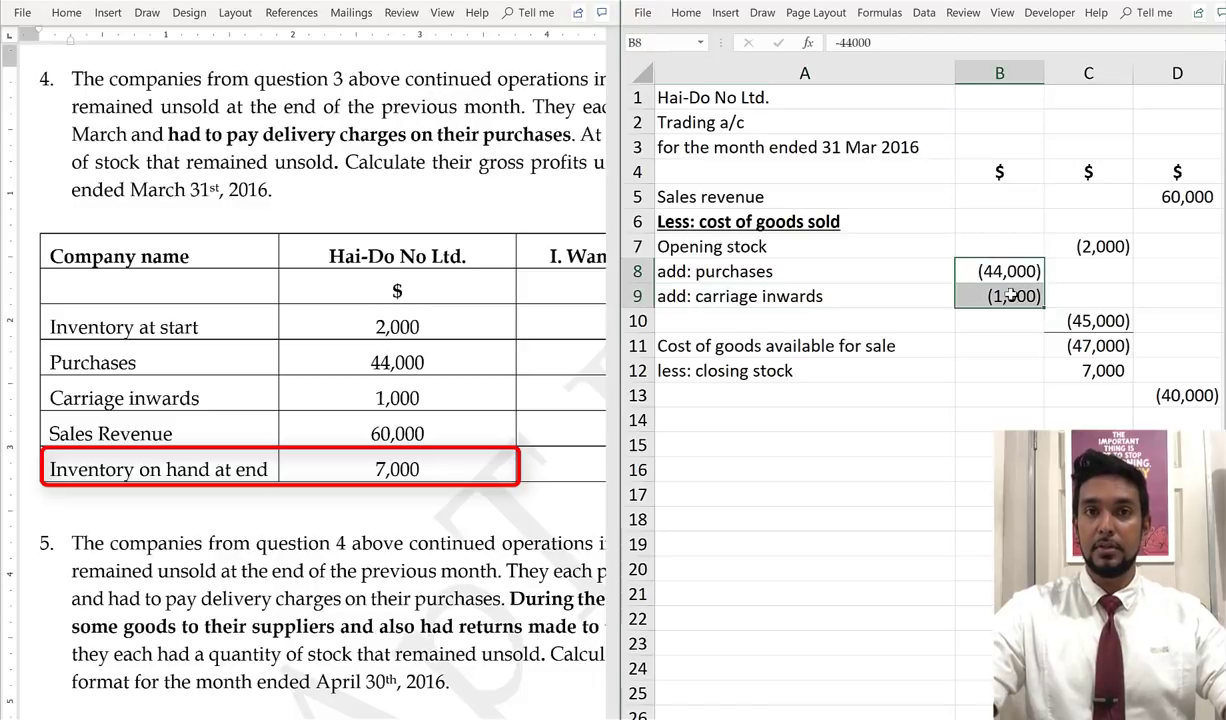
left_click(1087, 320)
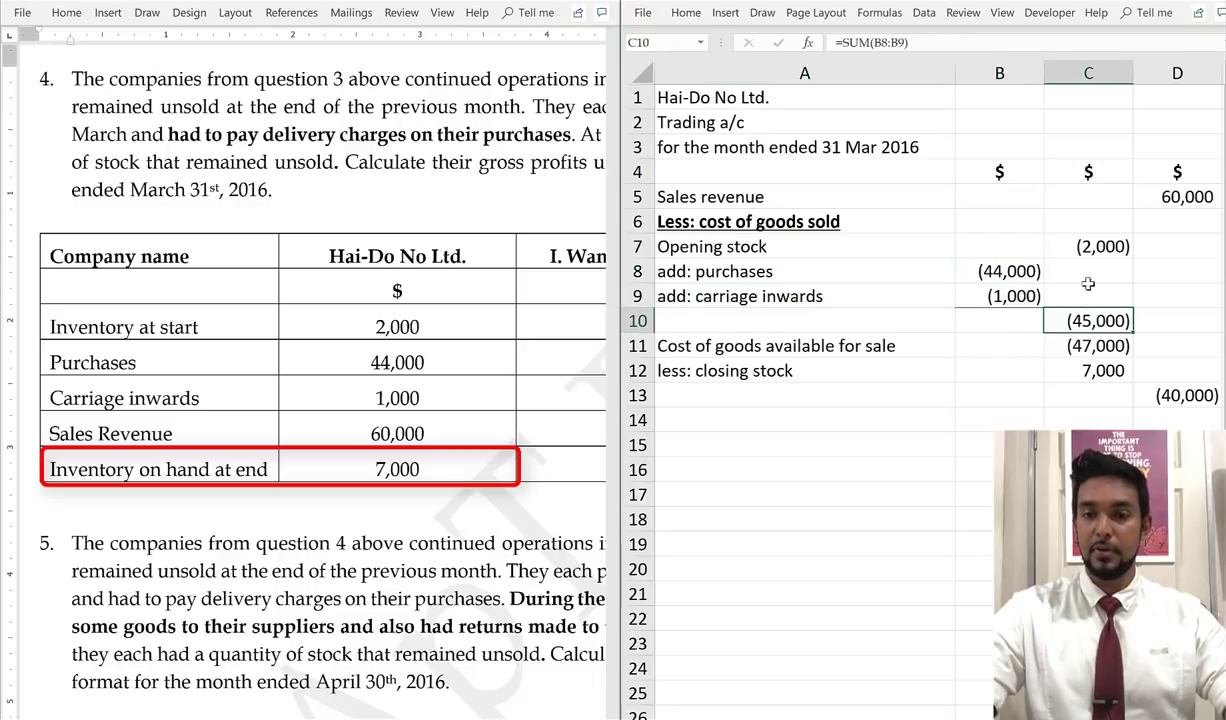
left_click(1086, 249)
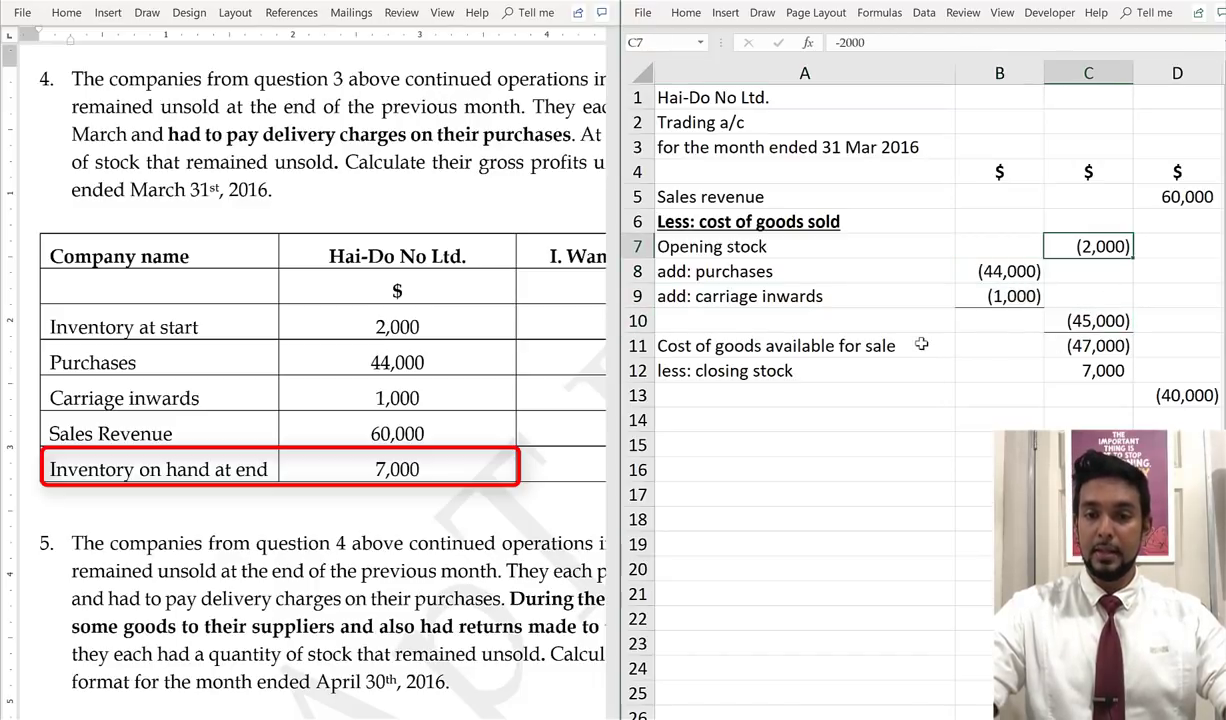
left_click_drag(921, 344, 1080, 345)
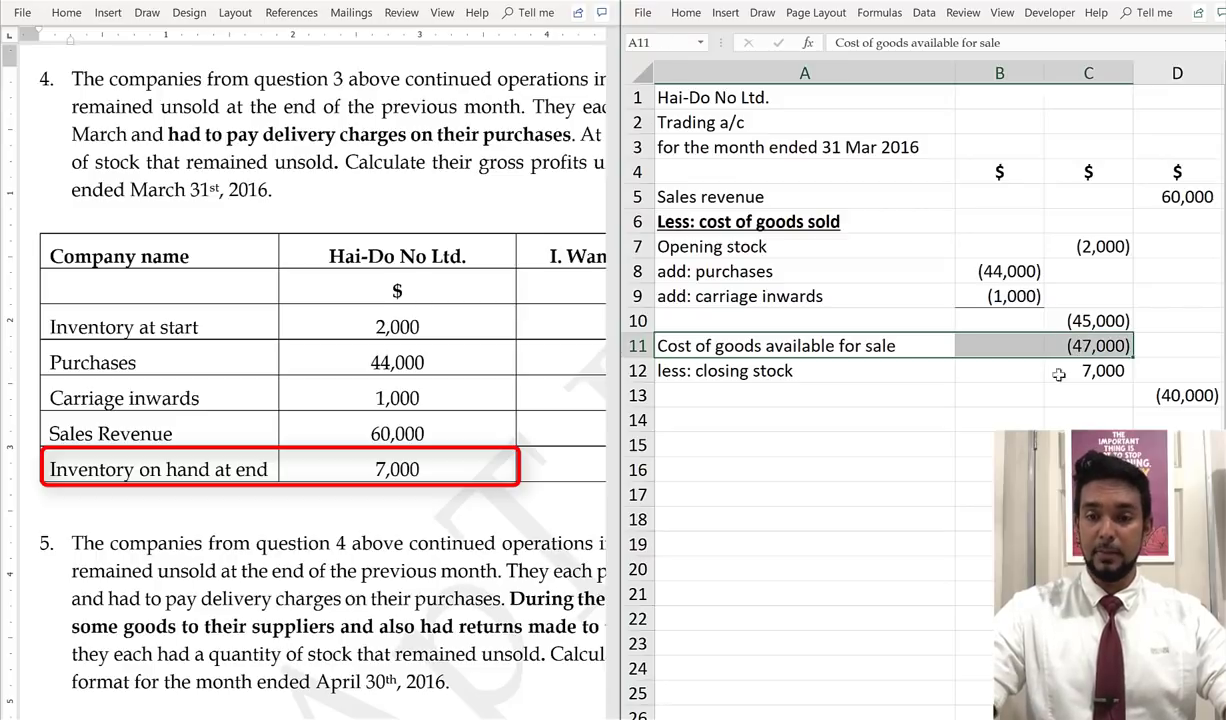
left_click_drag(854, 368, 1078, 372)
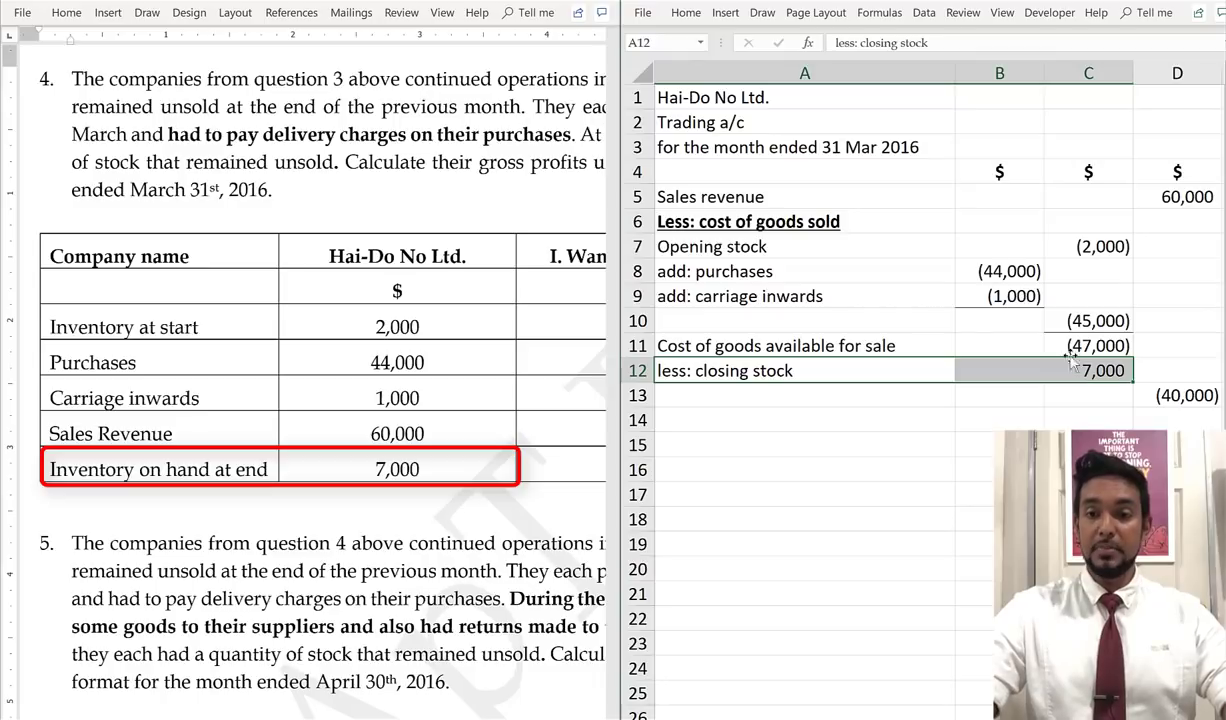
left_click(1070, 346)
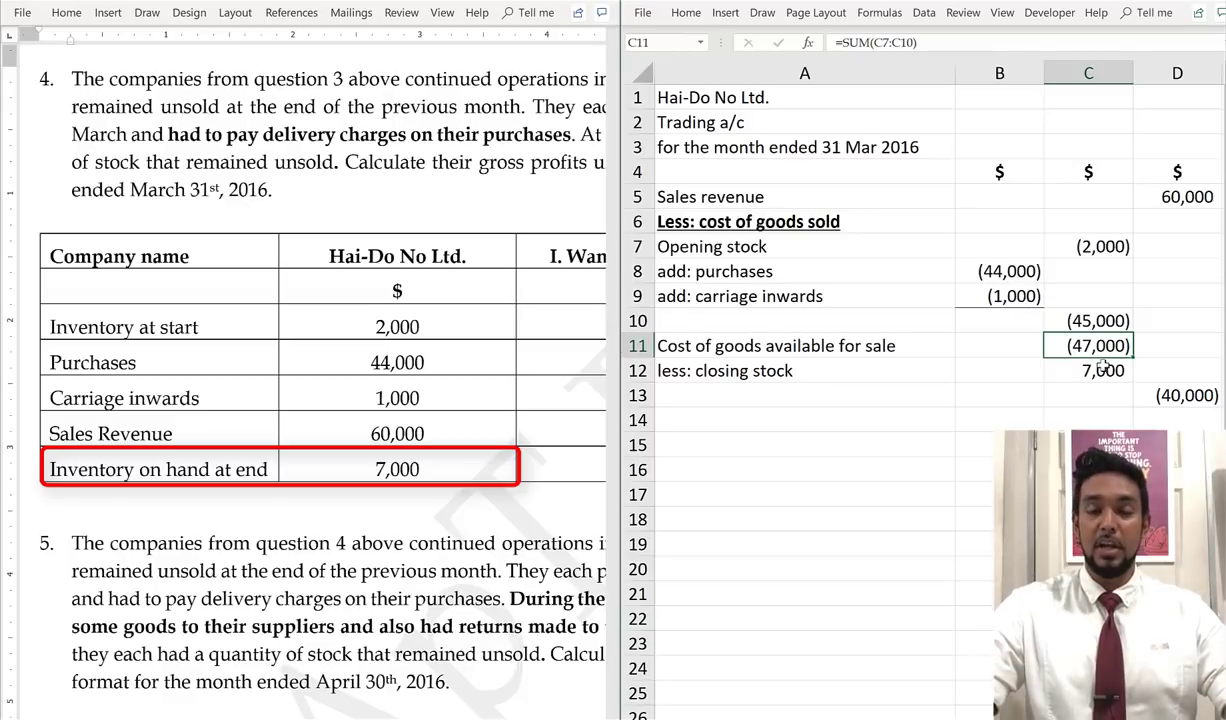
left_click(1180, 397)
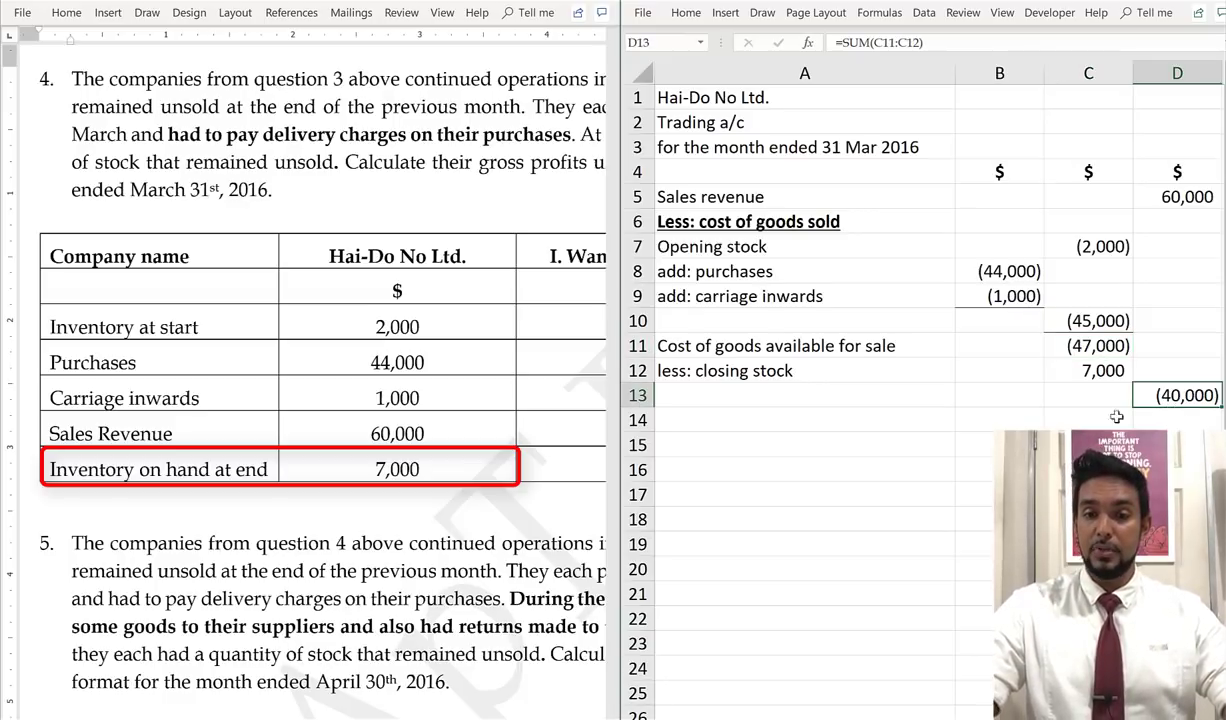
Label row 13 by entering "Cost of goods sold" in A13
left_click(914, 392)
type("C")
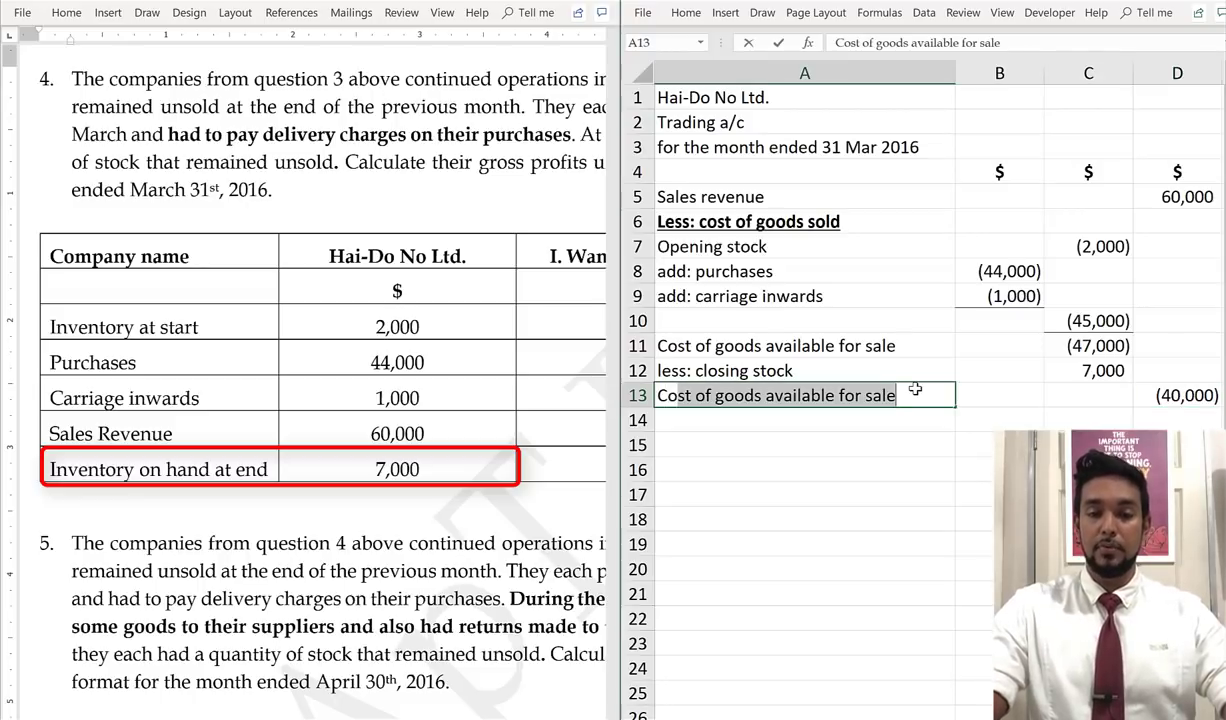
type("ost of g")
key("BackSpace")
type("f goo")
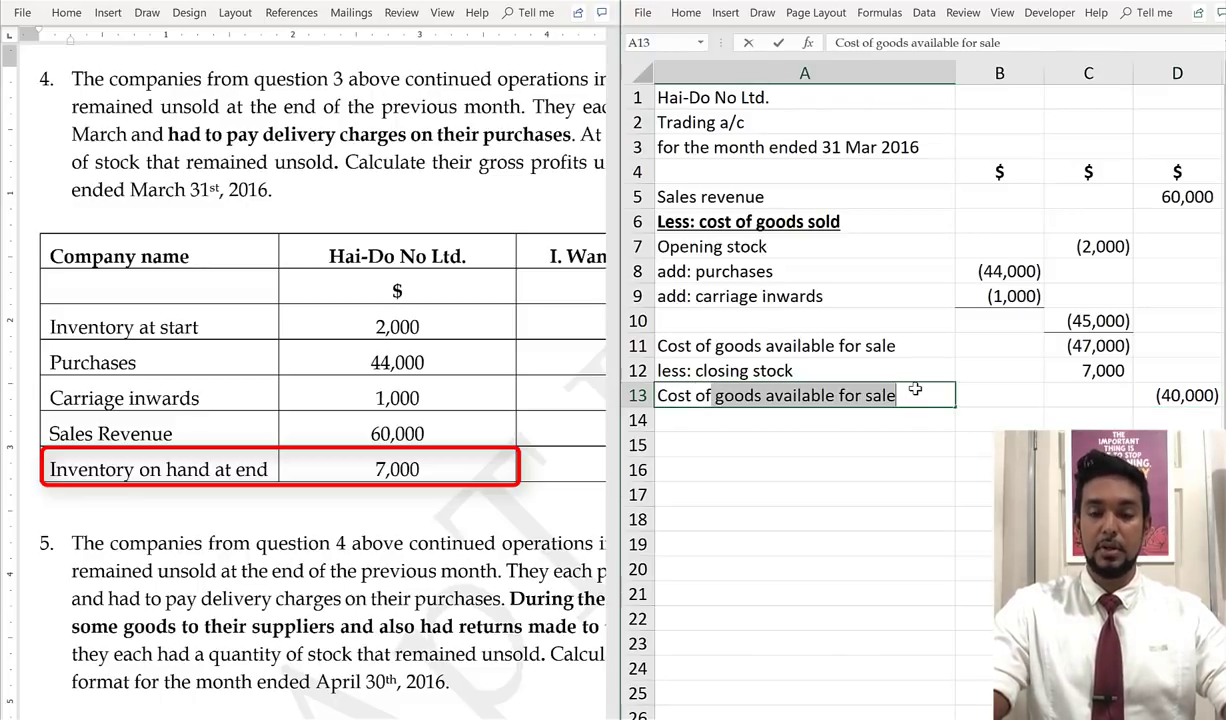
type("ds sold")
key("Right")
key("Right")
key("Right")
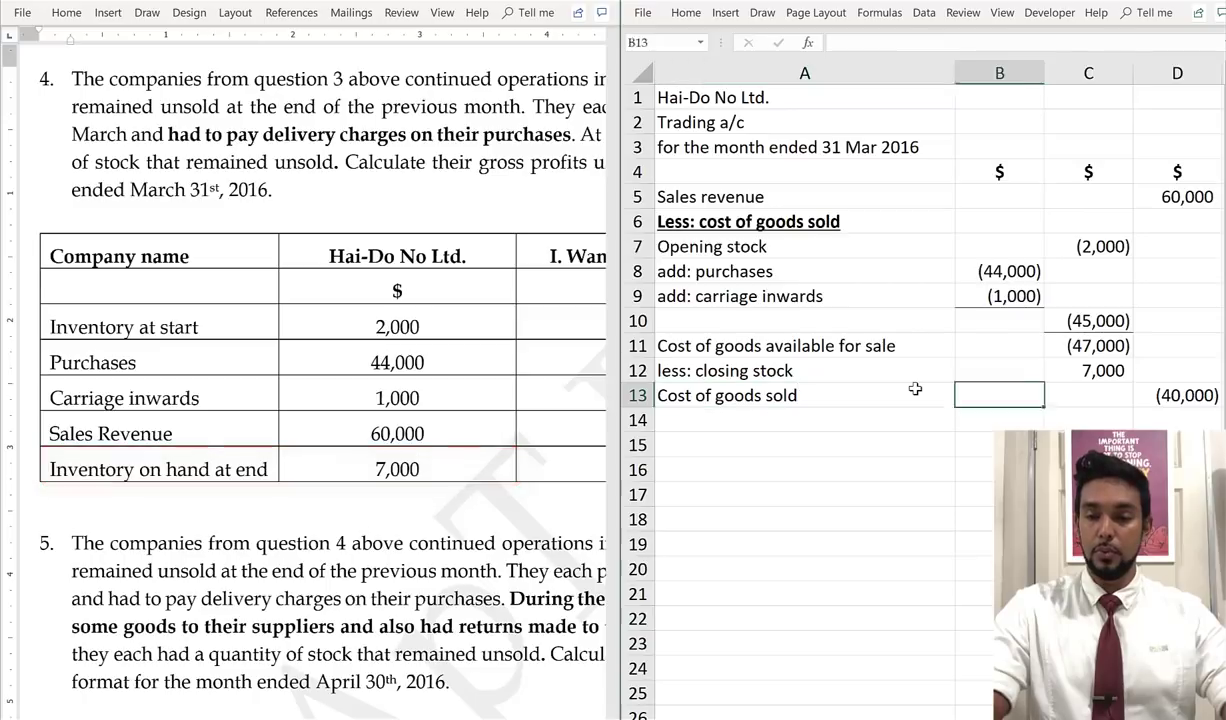
Calculate the gross profit in D14 with =SUM(D13,D5), combining the cost of goods sold and the sales revenue
key("Down")
key("Right")
key("Left")
key("Left")
key("Left")
key("Left")
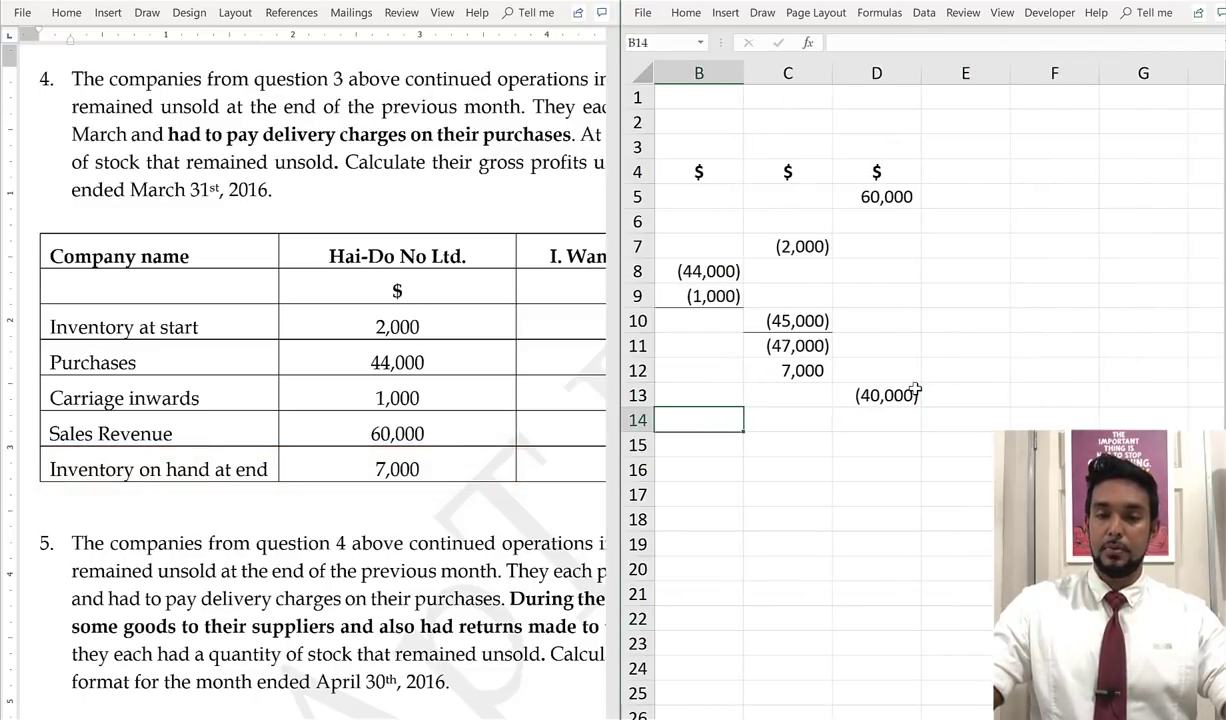
key("Right")
key("Right")
key("Right")
type("=SUM(")
key("Up")
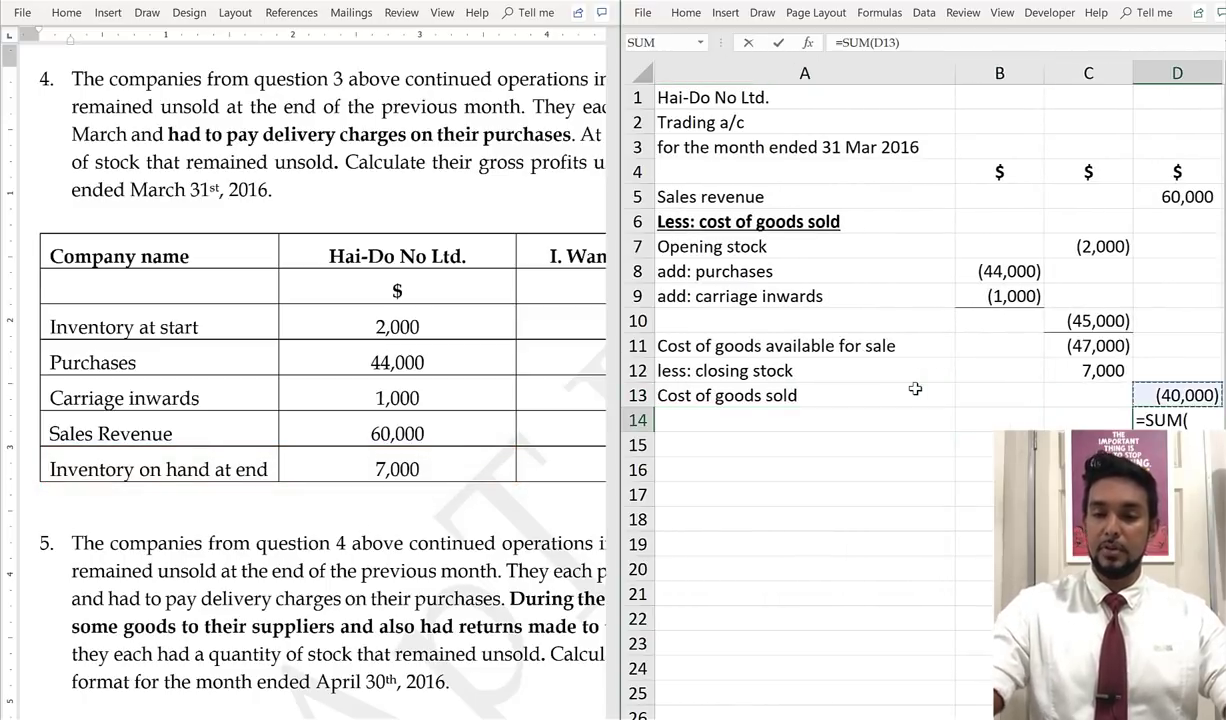
type(",")
left_click(1165, 200)
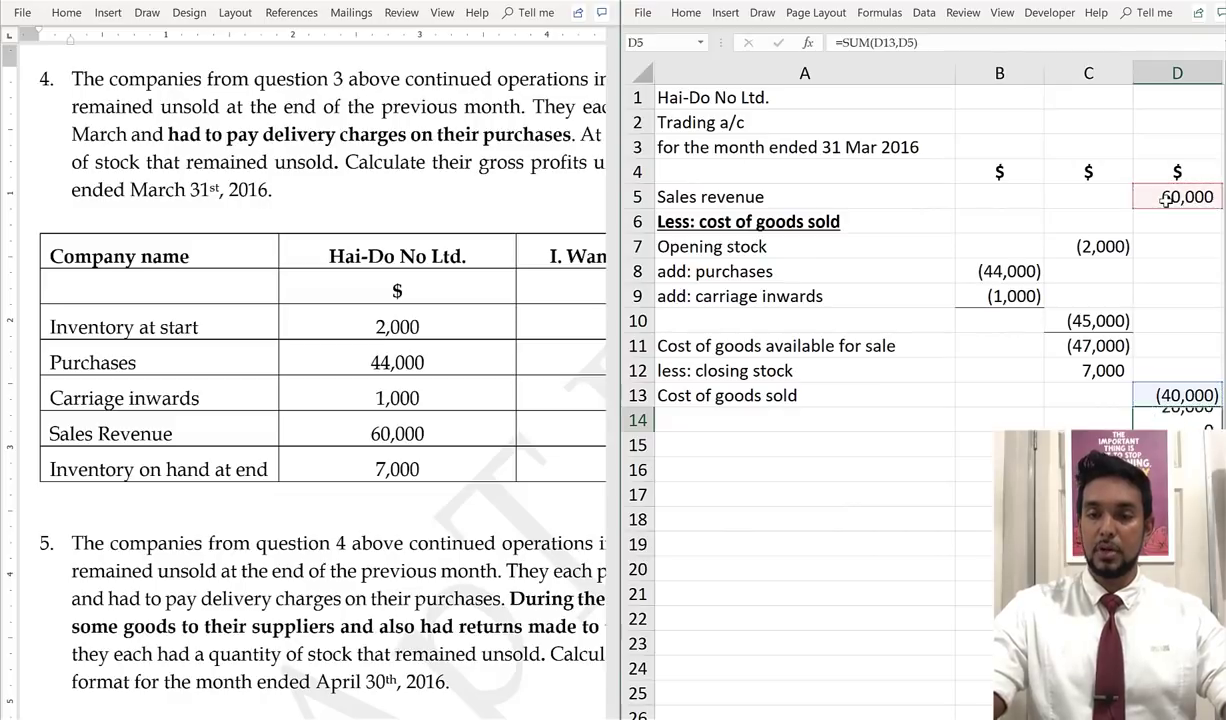
key("Return")
left_click(1172, 413)
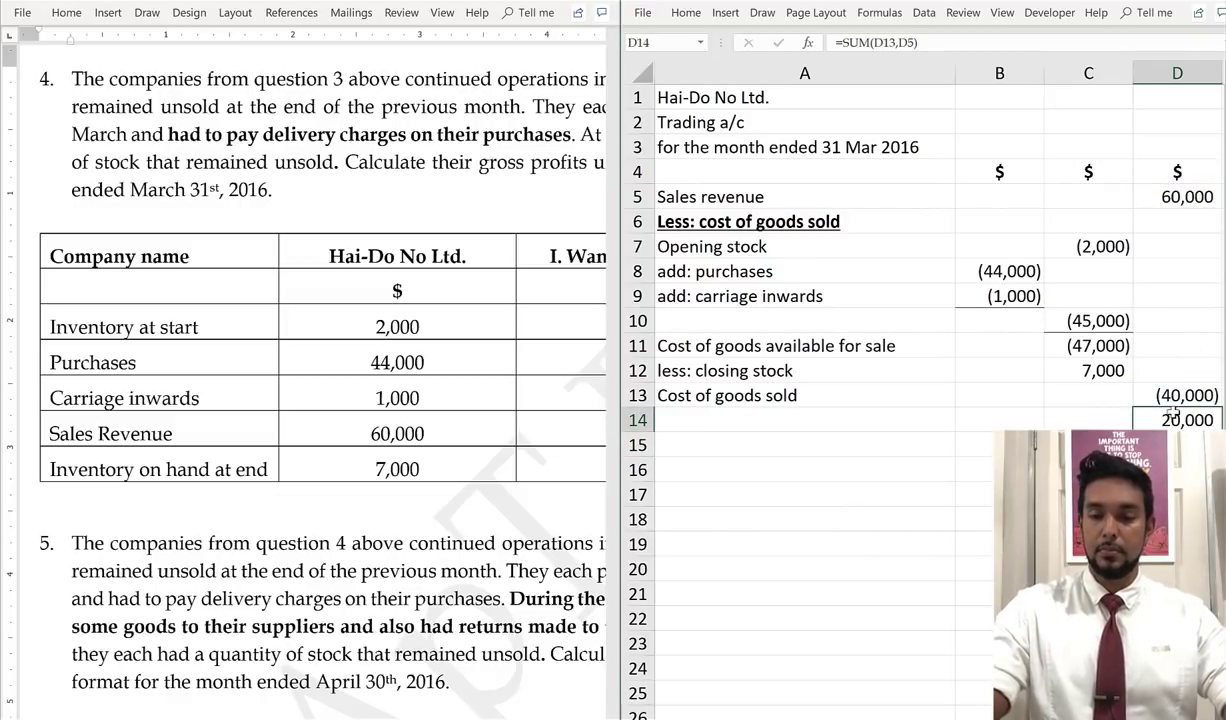
Enter the label "Gross profit" in A14 and select the gross profit row
key("alt+h")
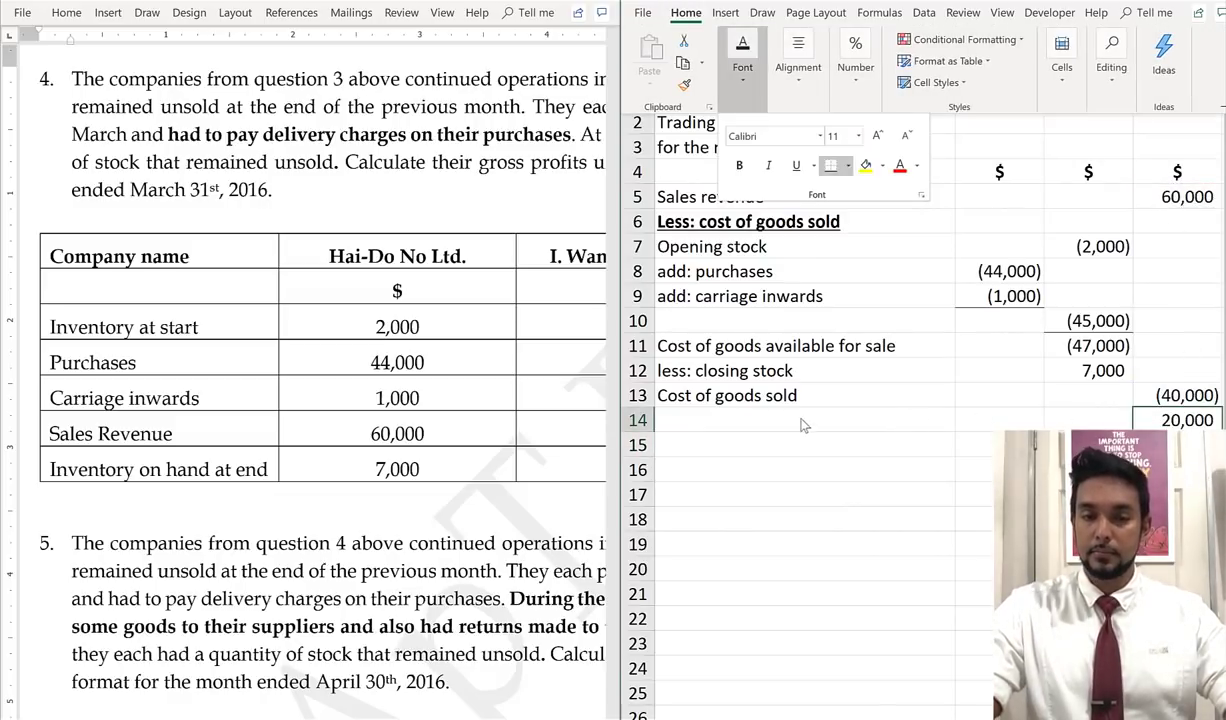
key("Escape")
key("Escape")
left_click(791, 417)
type("Gro")
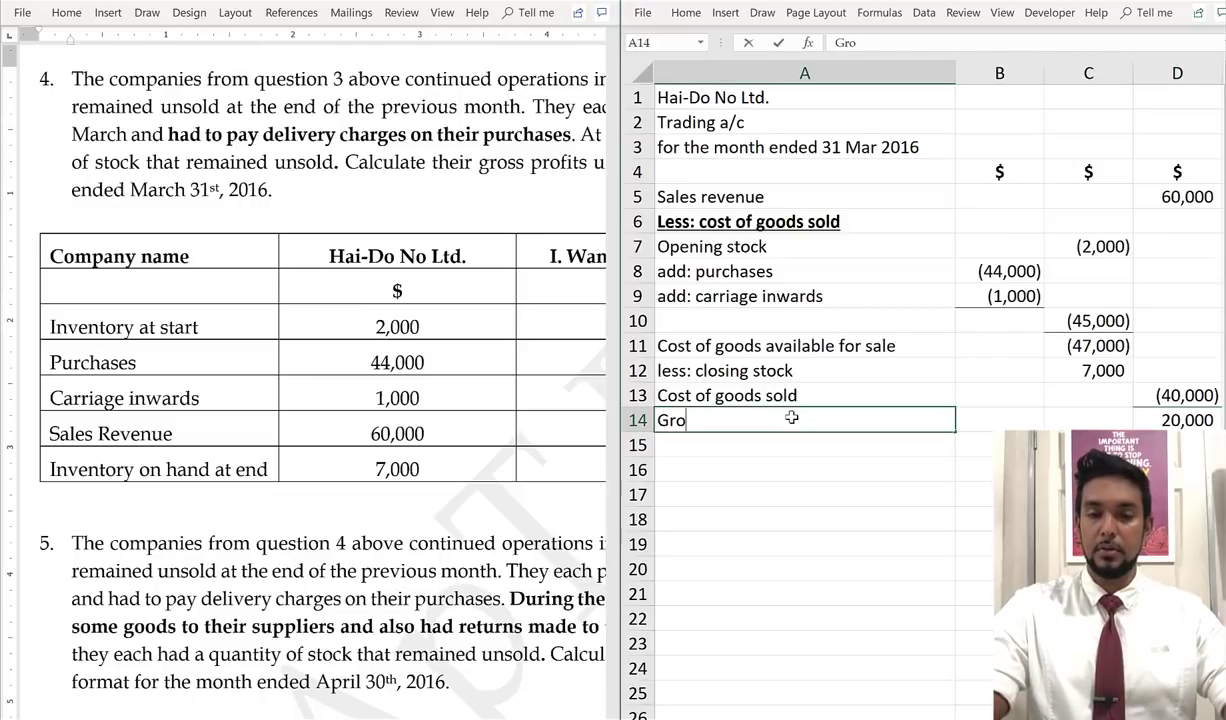
type("ss profit")
key("Return")
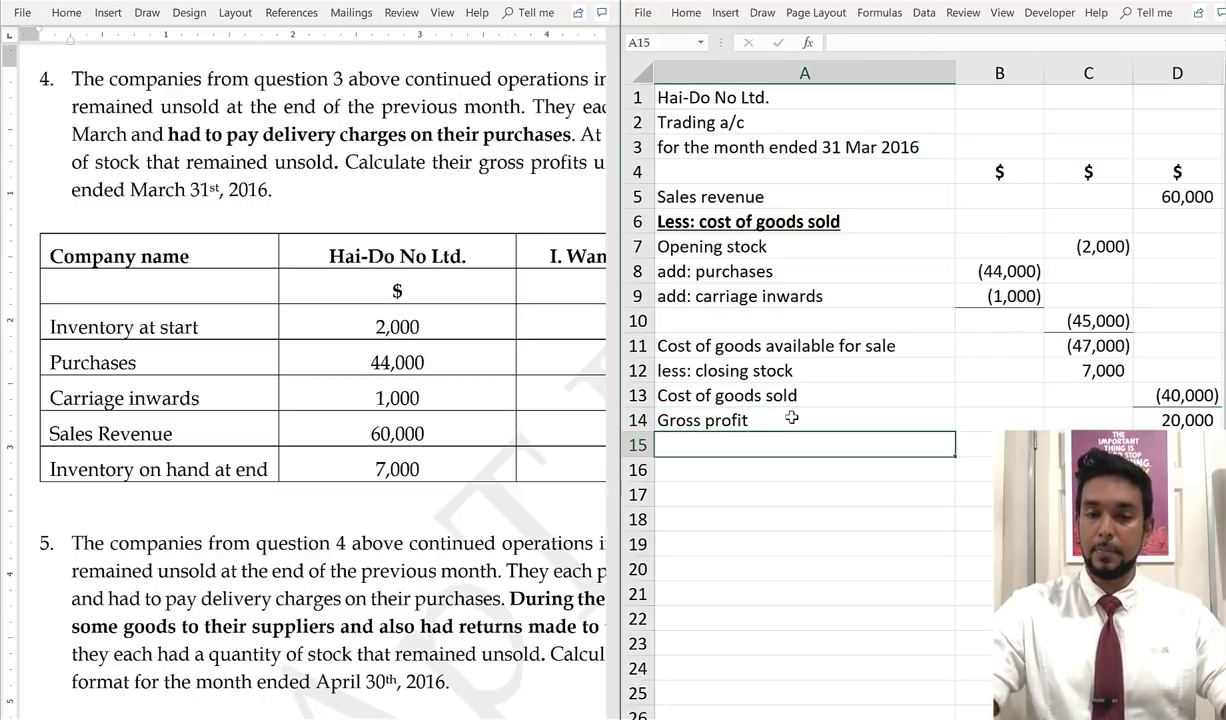
left_click(850, 418)
left_click_drag(905, 418, 1122, 412)
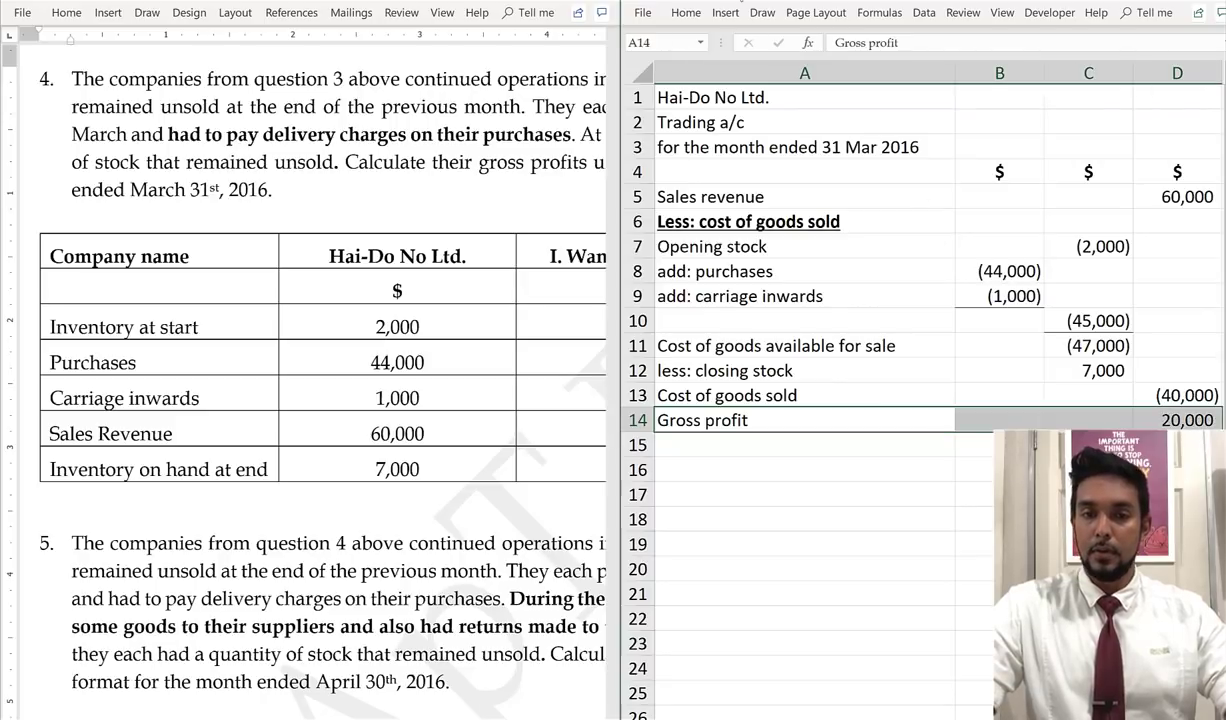
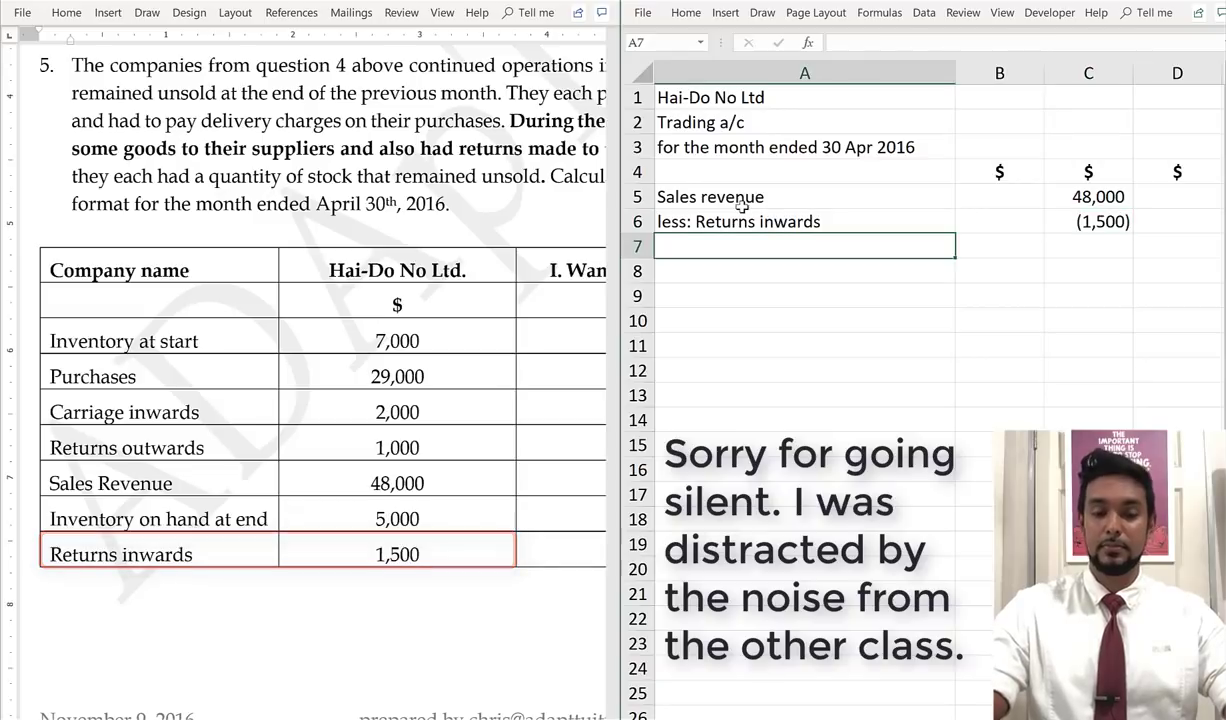
key("ctrl+n")
type("N")
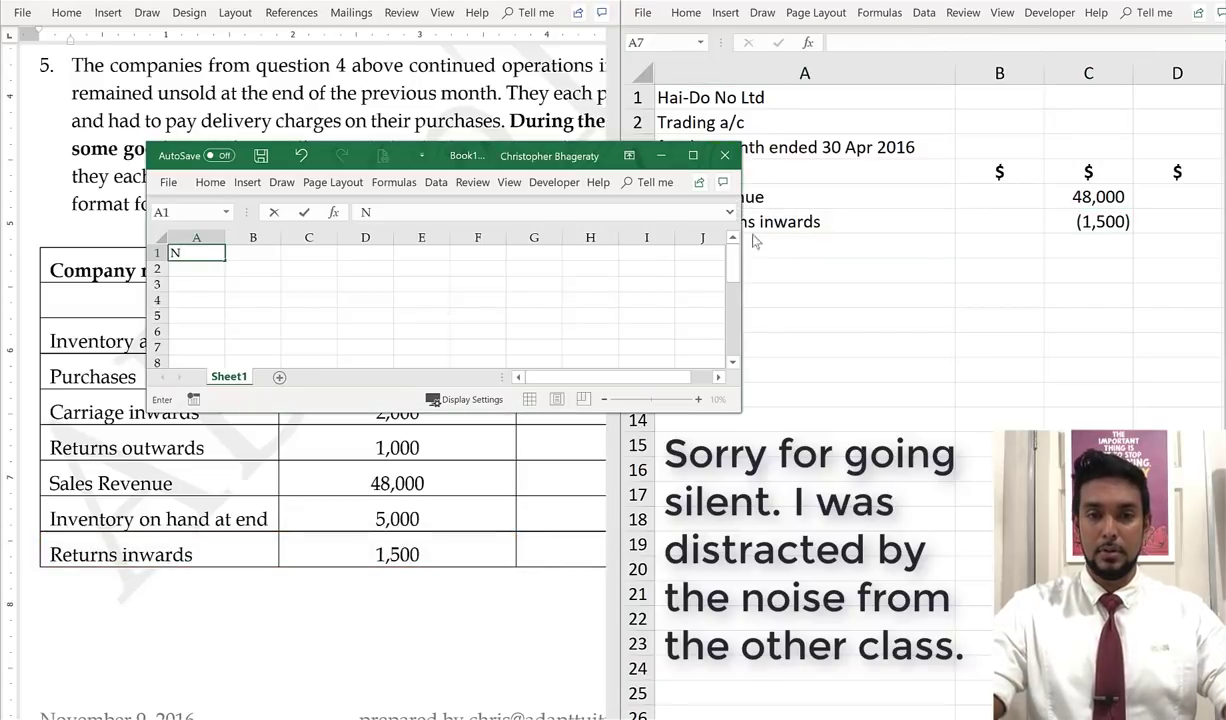
left_click(722, 157)
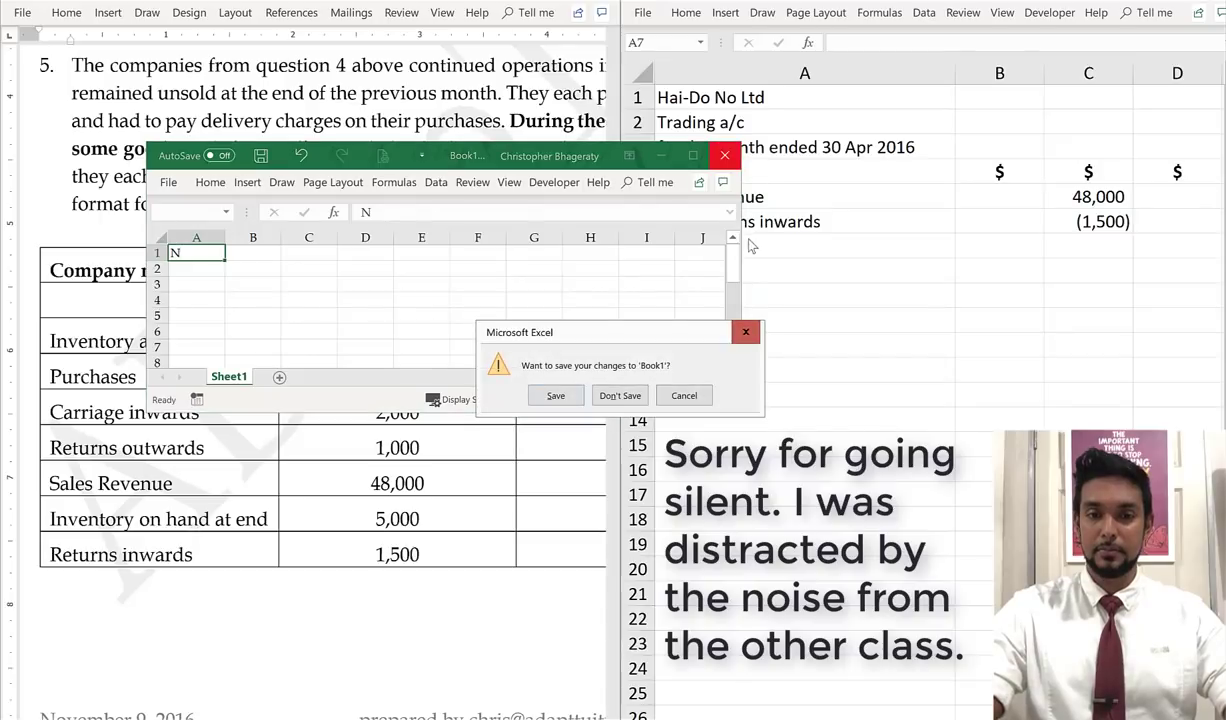
left_click(621, 396)
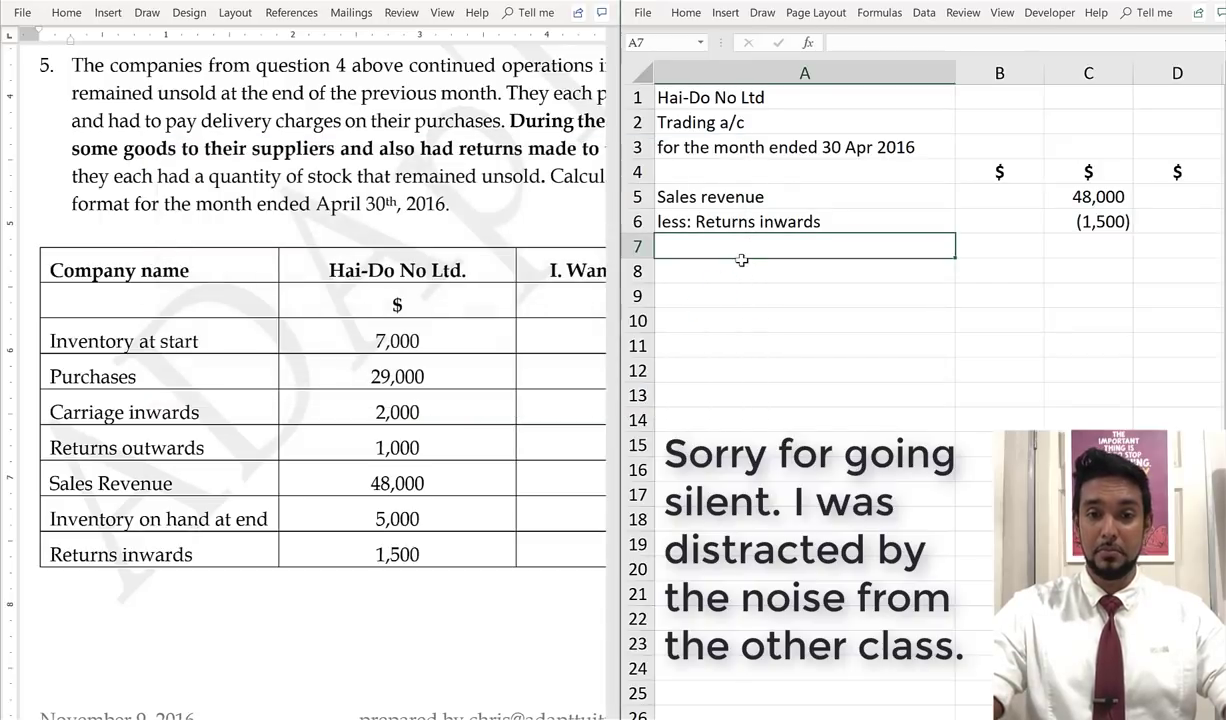
Label A7 "Net sales", total sales revenue less returns inwards with =SUM(C5:C6), and place the result in D7
type("Net sales")
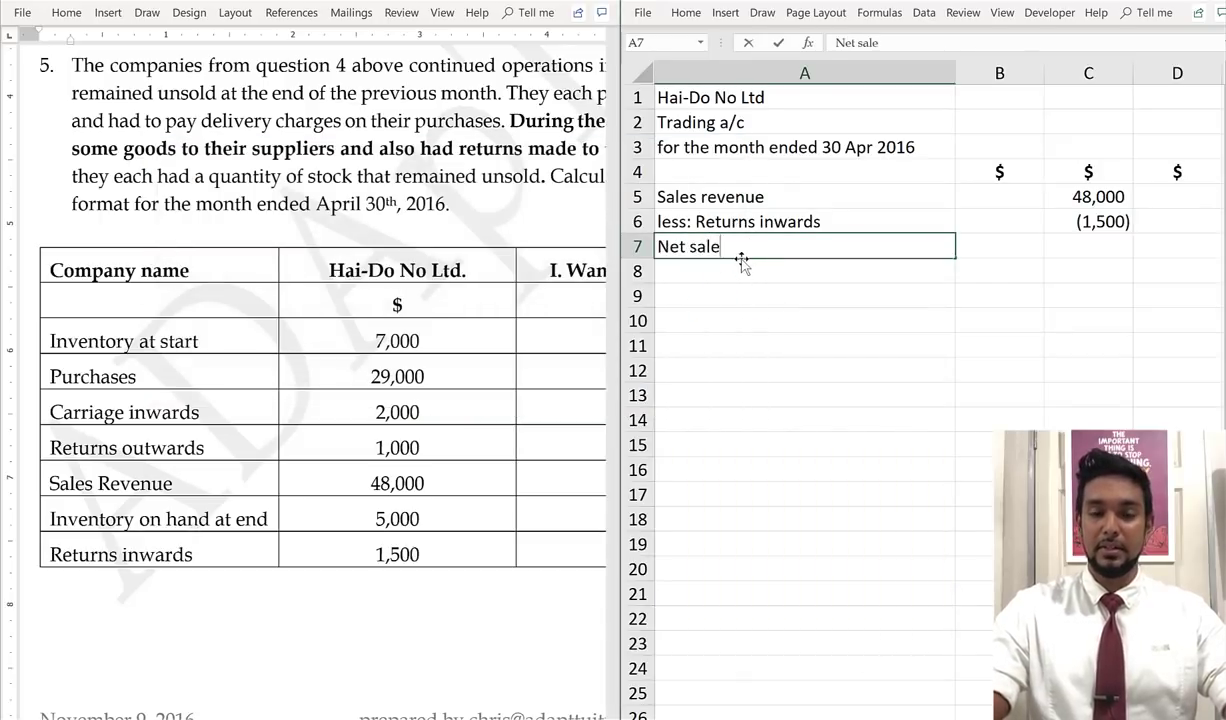
key("Tab")
key("Tab")
key("alt+equal")
key("ctrl+Return")
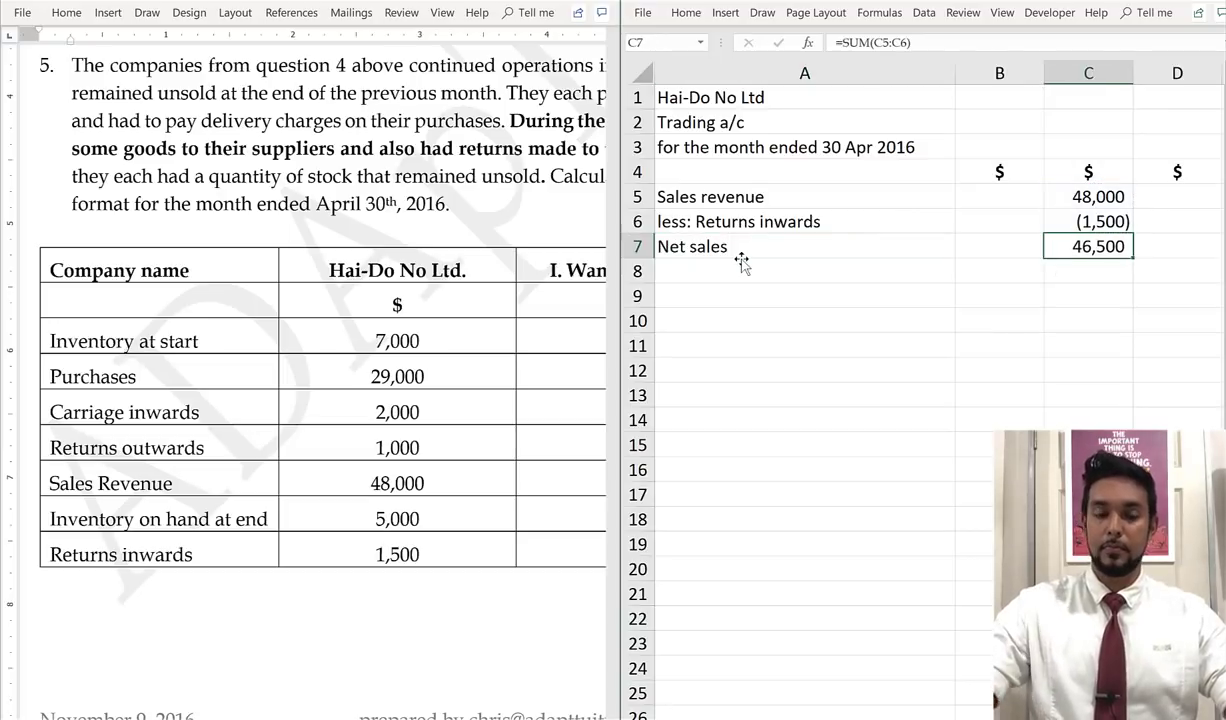
key("ctrl+x")
key("Right")
key("ctrl+v")
Add a bottom border under the returns inwards amount in C6
key("Left")
key("Up")
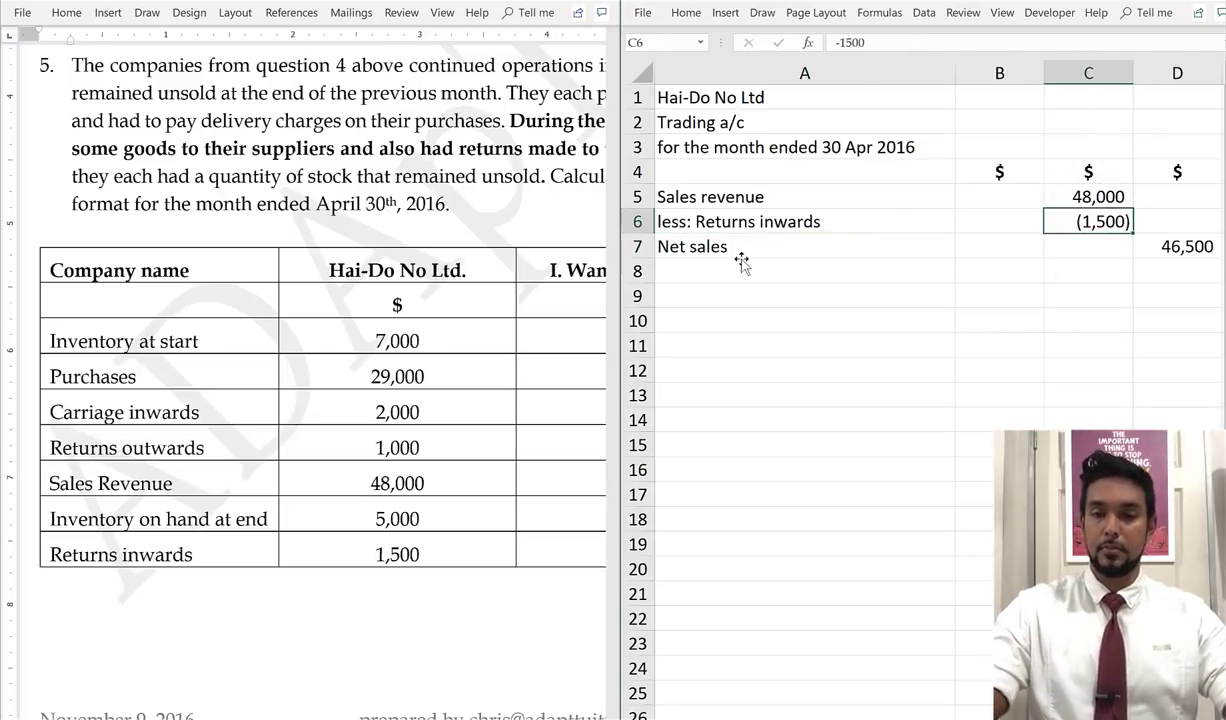
left_click(1077, 252)
left_click(878, 257)
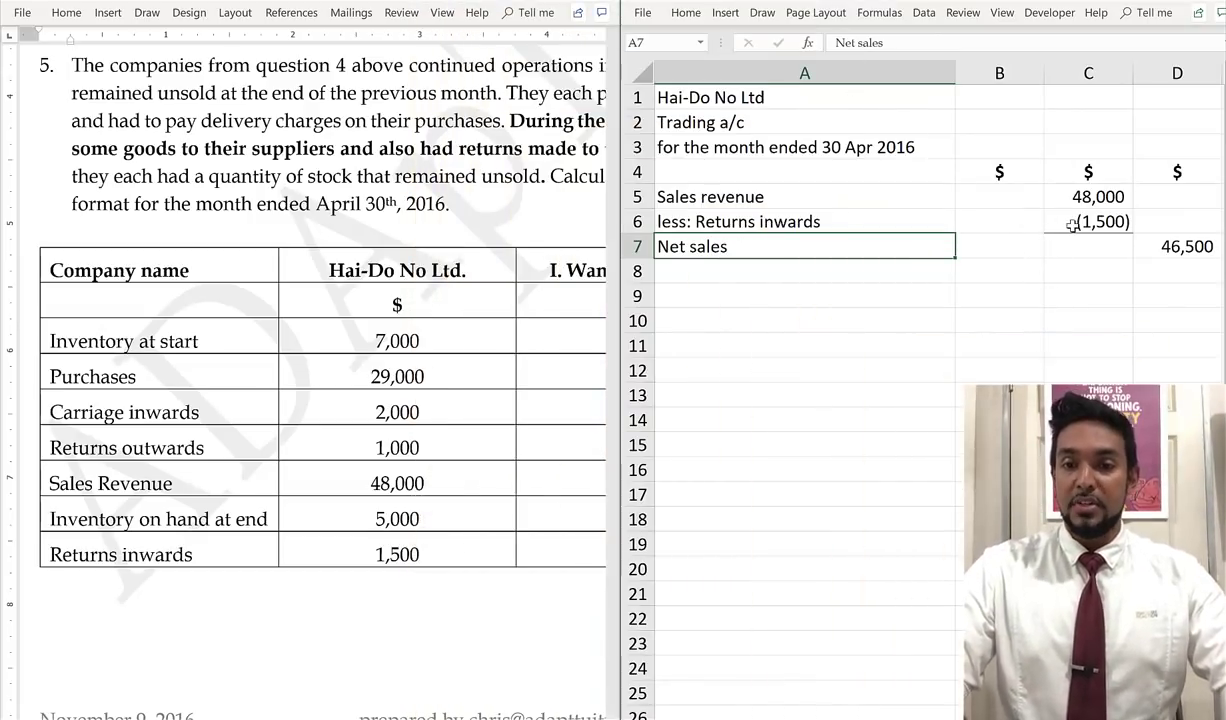
Review how returns inwards reduce sales revenue to net sales in rows 5 to 7
left_click(1072, 223)
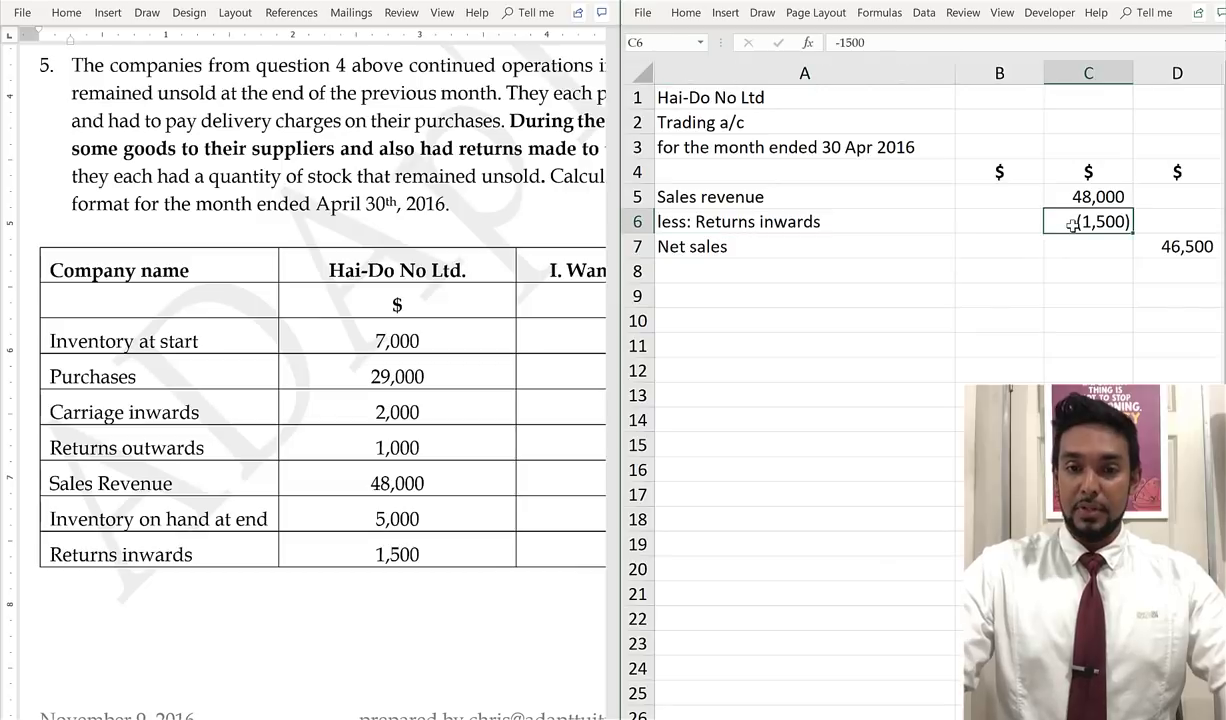
left_click(643, 222)
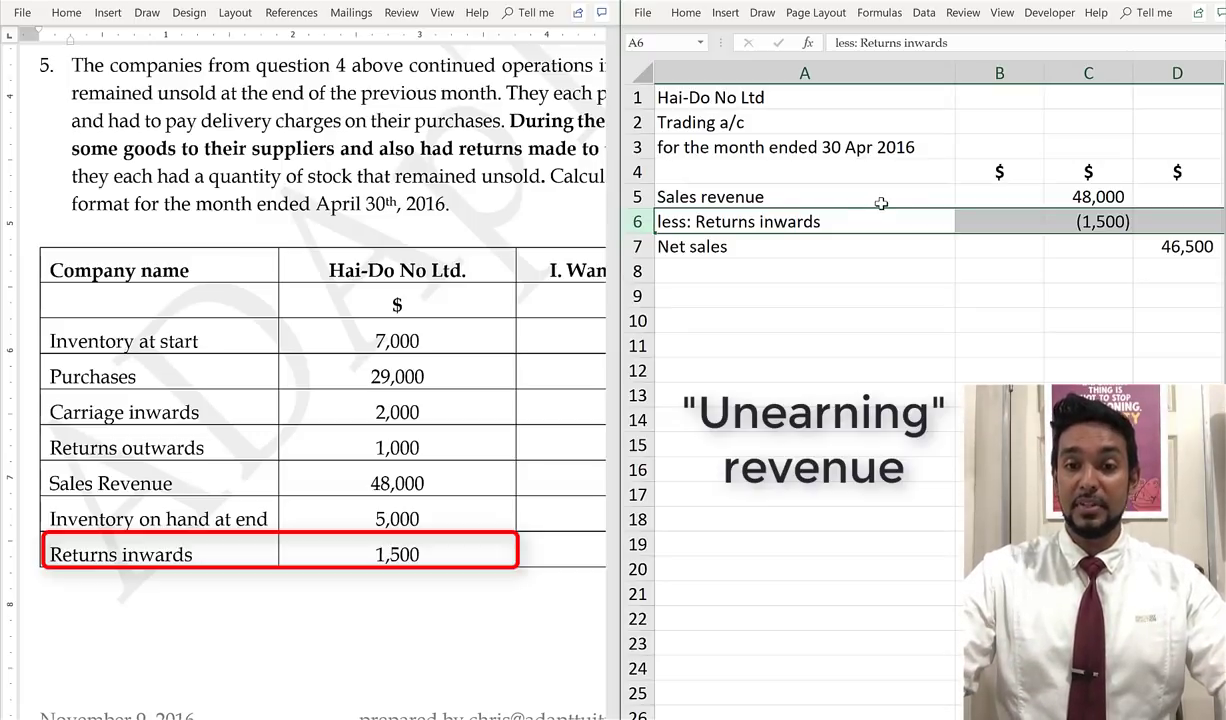
left_click_drag(903, 200, 1075, 222)
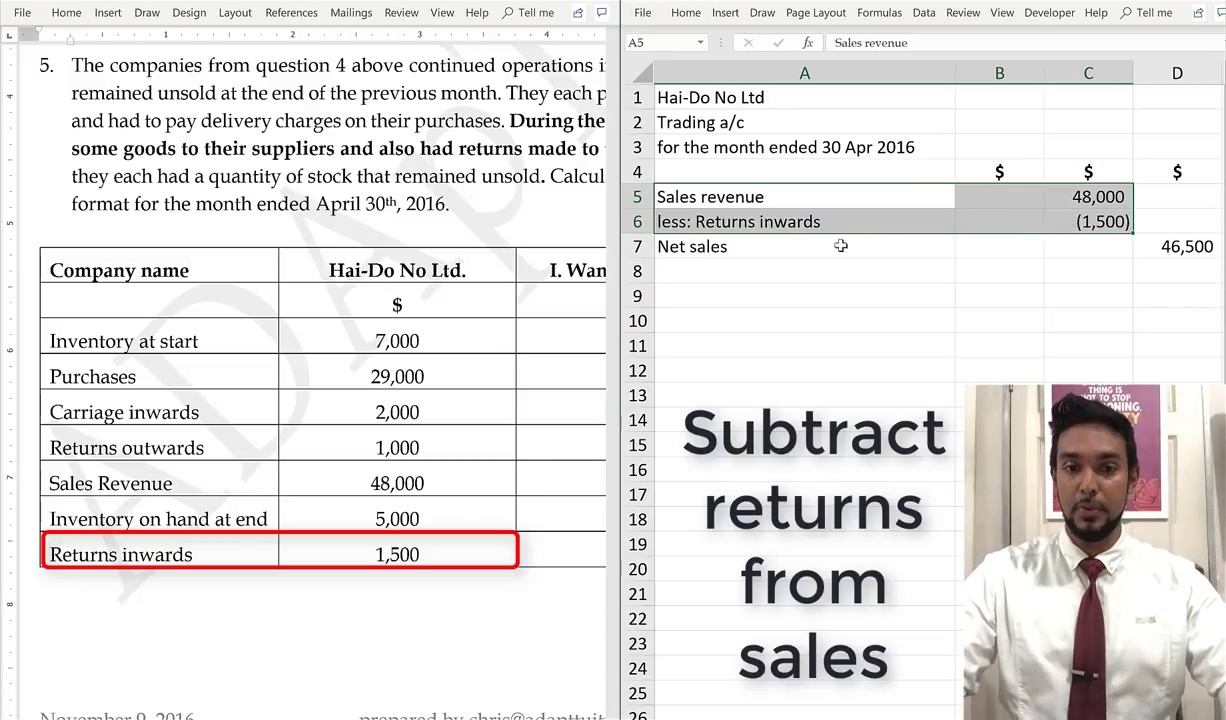
left_click(643, 247)
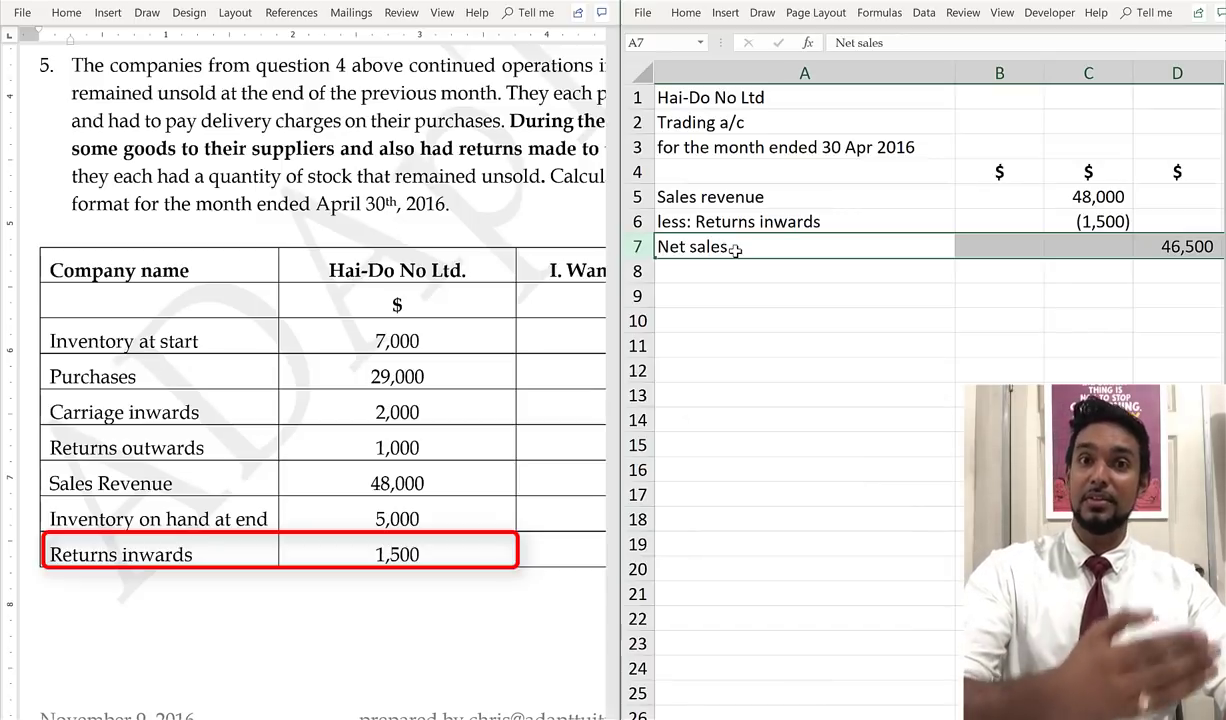
Enter the heading "Less: cost of goods sold" in A8 and format it bold, italic and underlined
left_click(717, 271)
type("Less: cos")
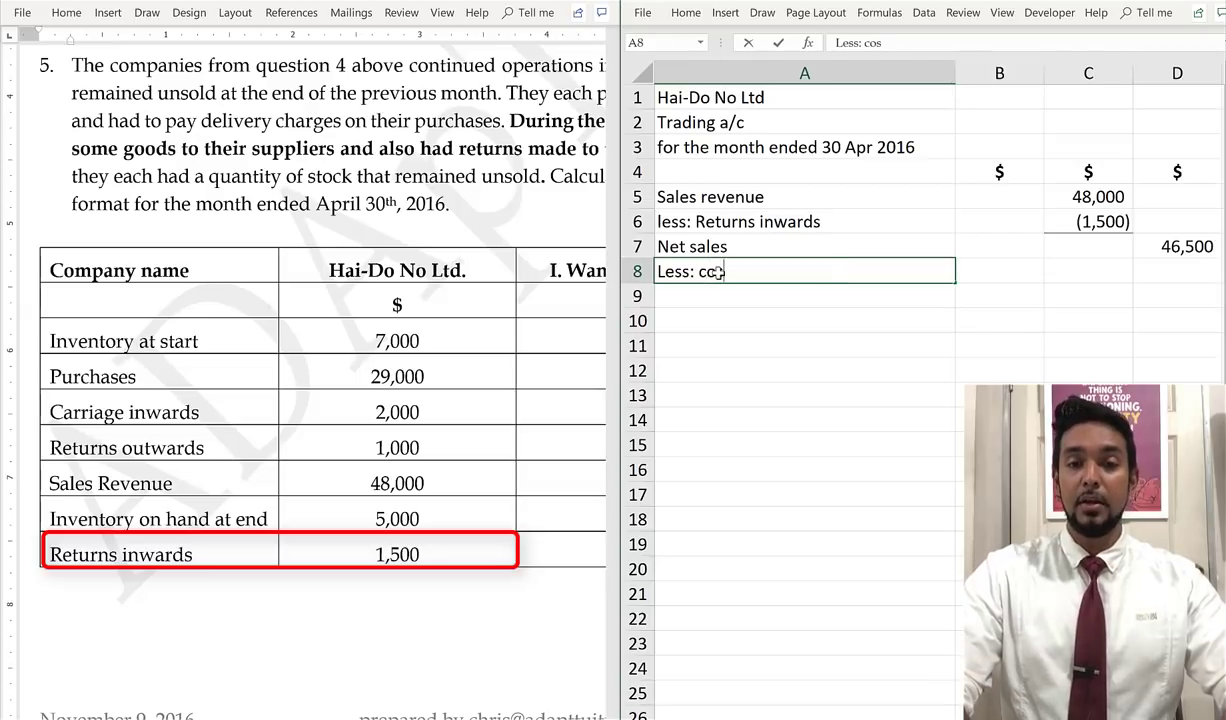
type("t of goods sold")
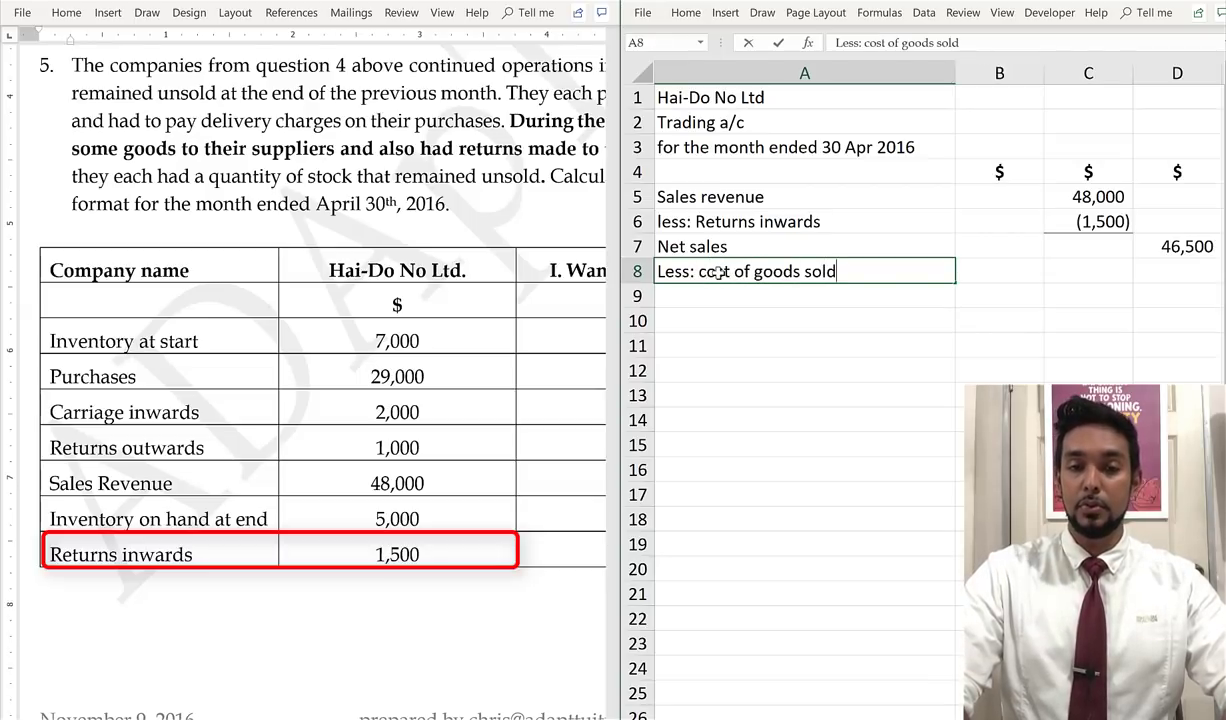
key("ctrl+Return")
key("ctrl+b")
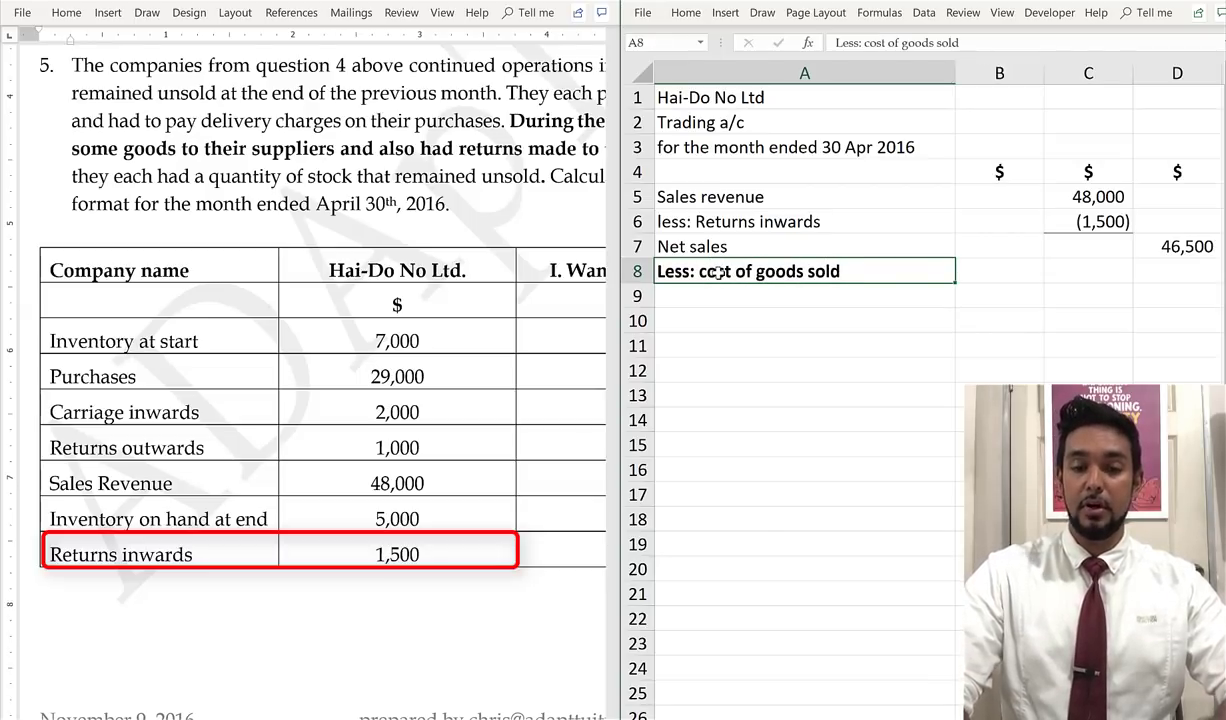
key("ctrl+i")
key("ctrl+u")
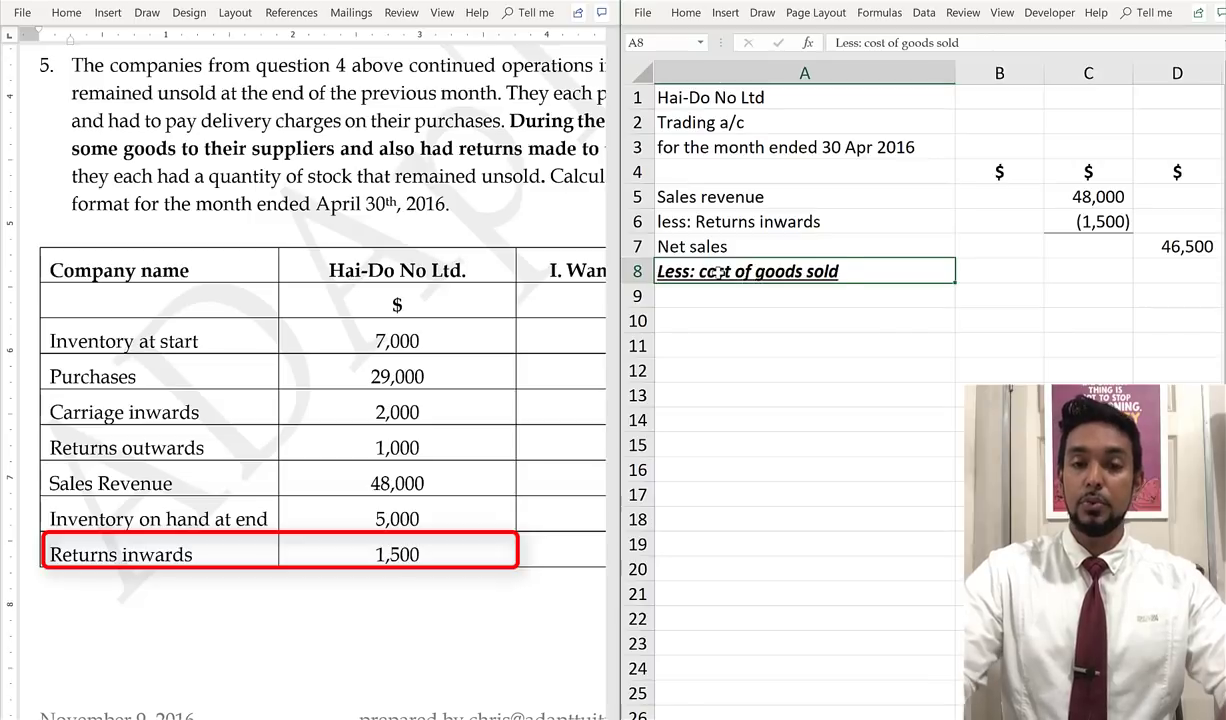
Label A9 "Opening stock" and enter -7000 as its amount in C9
left_click(793, 298)
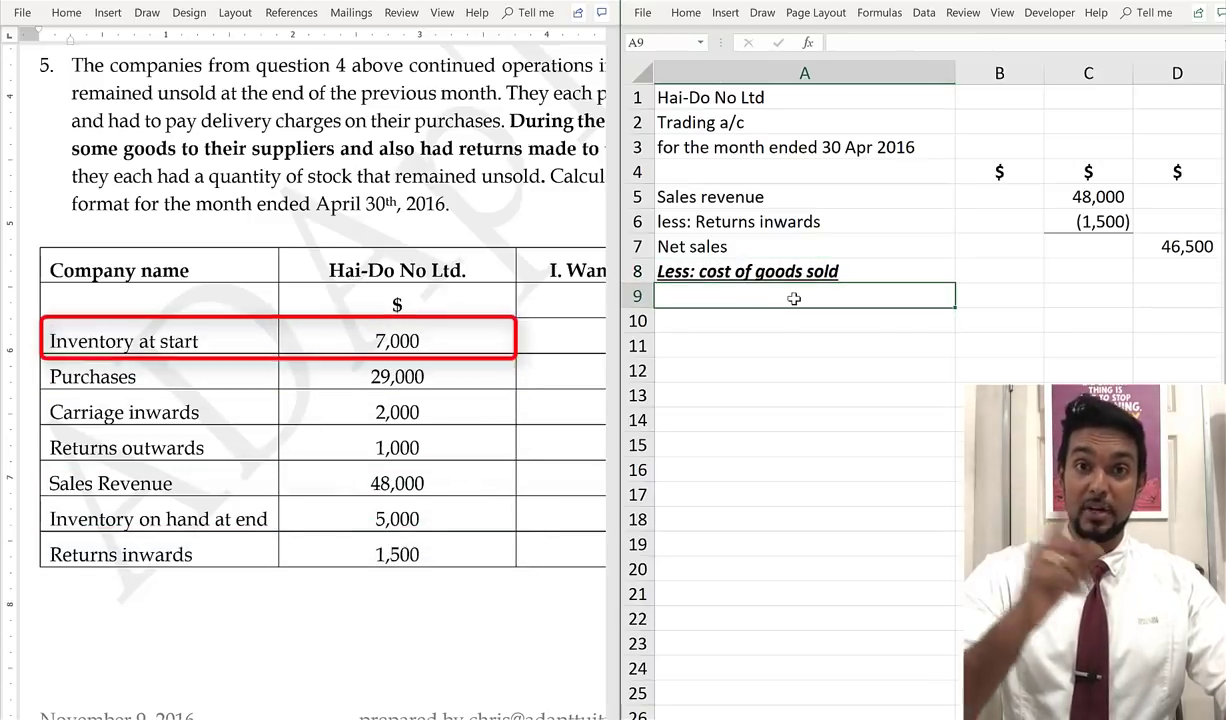
type("Opening ")
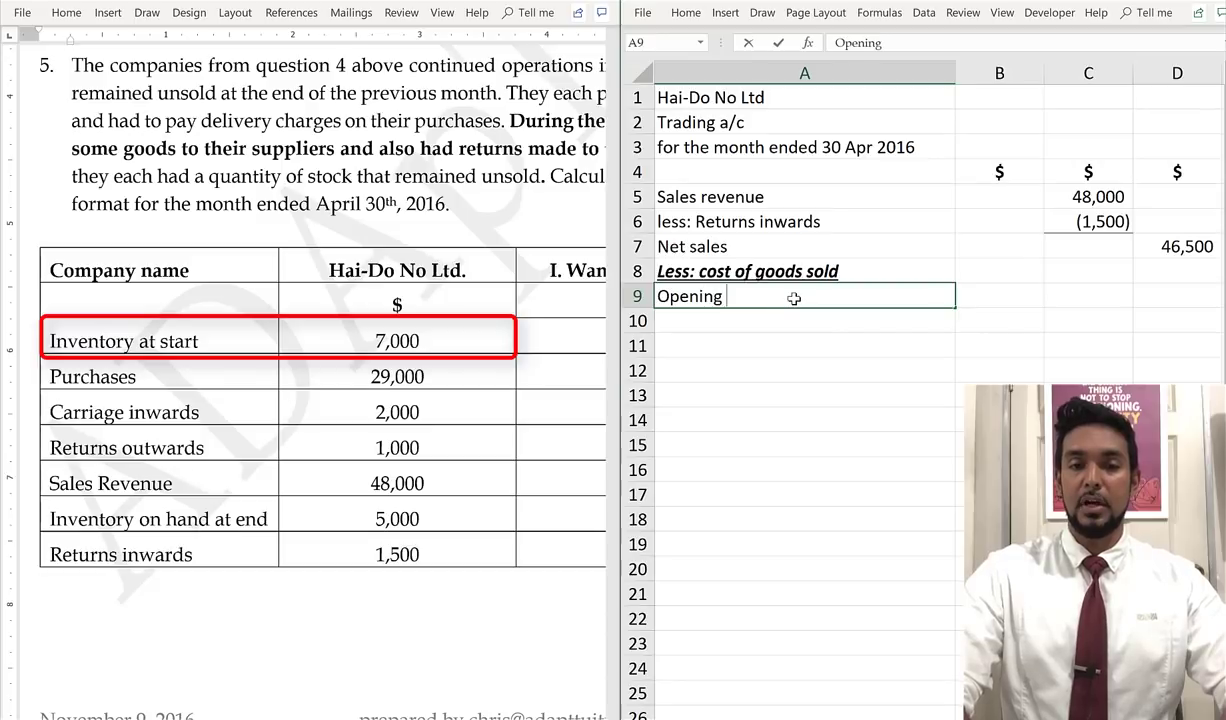
type("stock")
key("Tab")
key("Tab")
type("-7000")
key("Return")
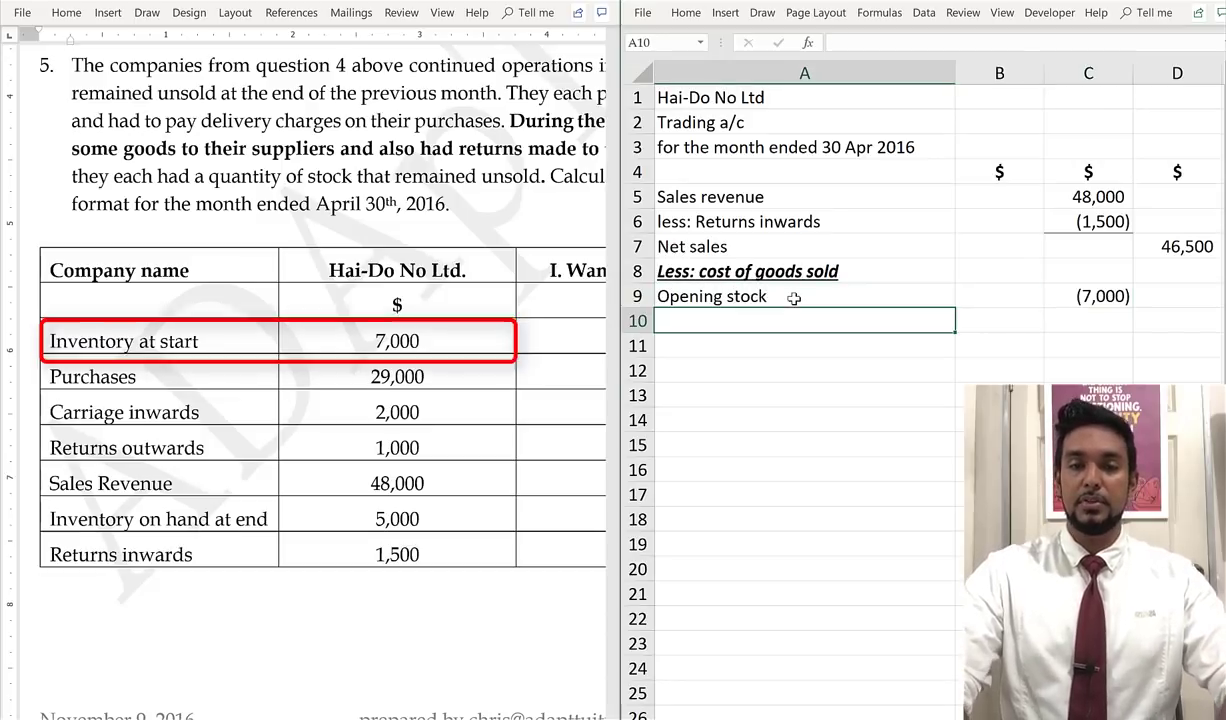
Label A10 "purchases" and enter -29000 as the amount in B10
type("purchases")
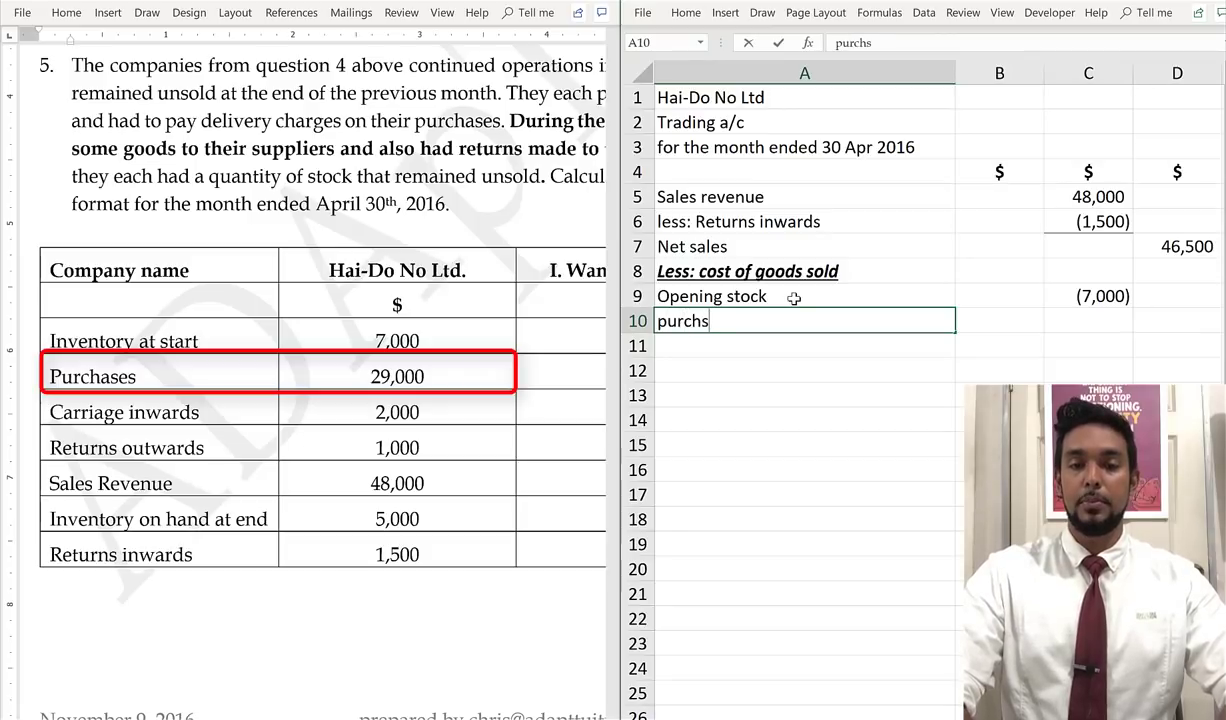
key("Tab")
type("-")
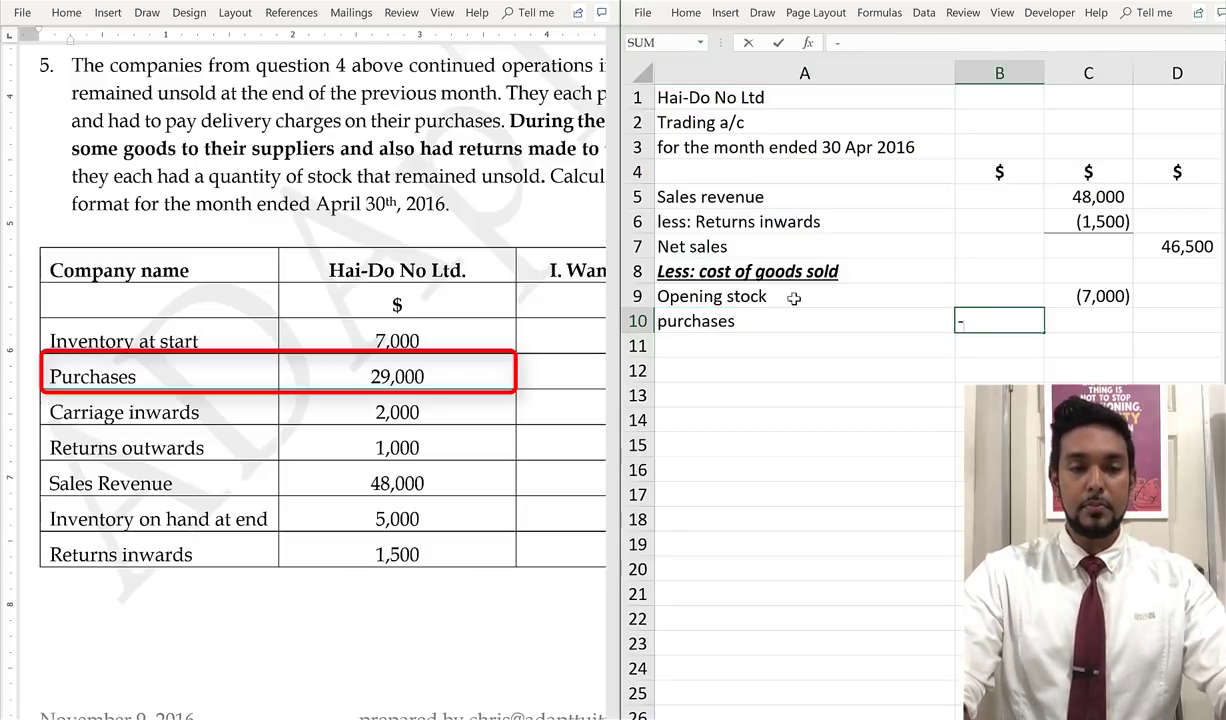
type("29000")
key("Return")
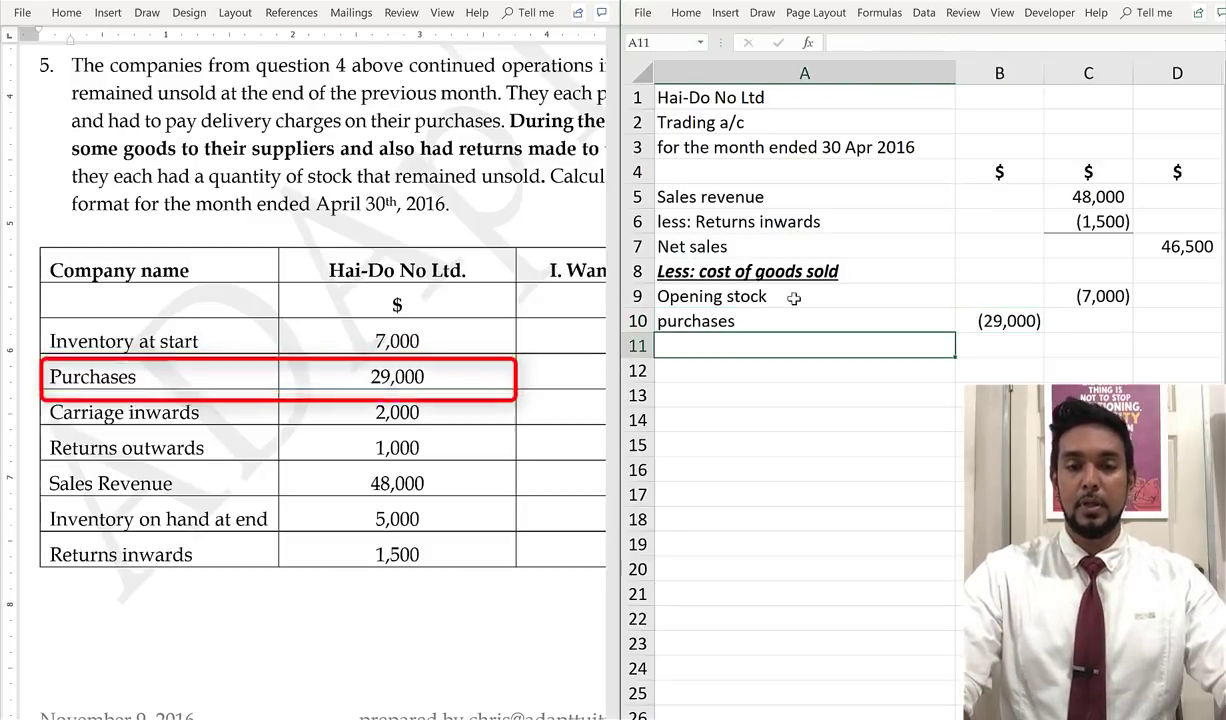
Label A11 "add: carriage inwards" and enter -2000 as the amount in B11
type("add")
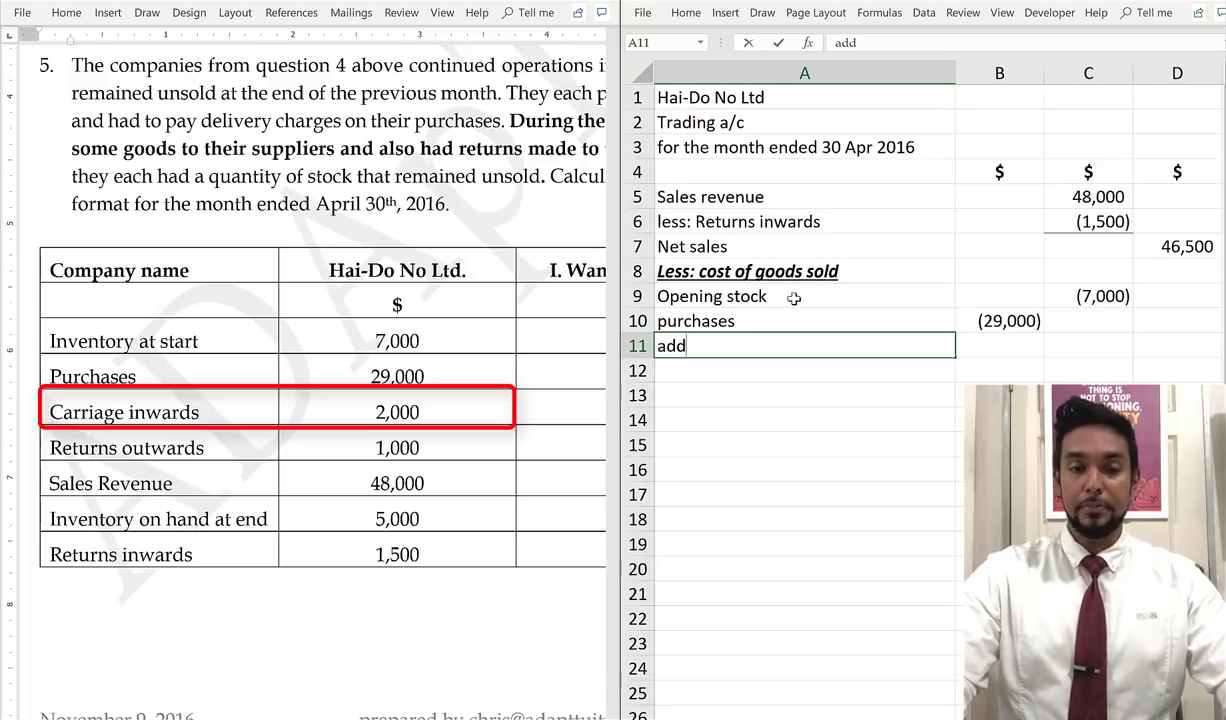
type(";")
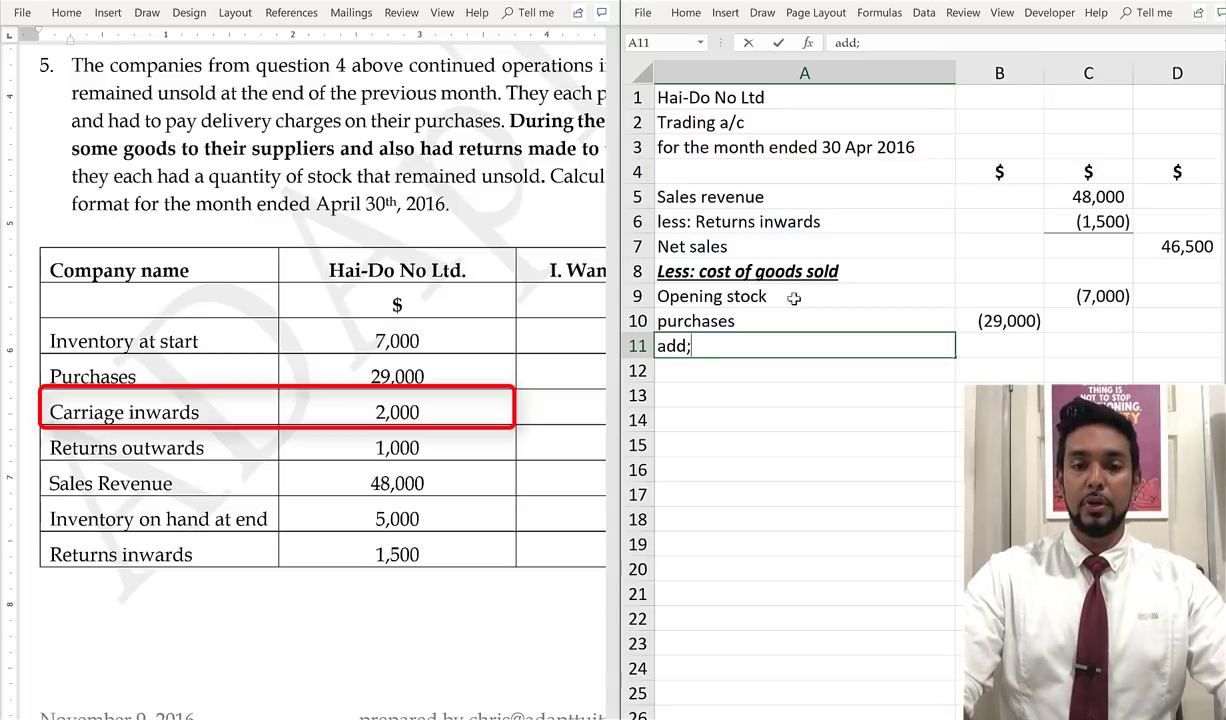
key("BackSpace")
type(": carria")
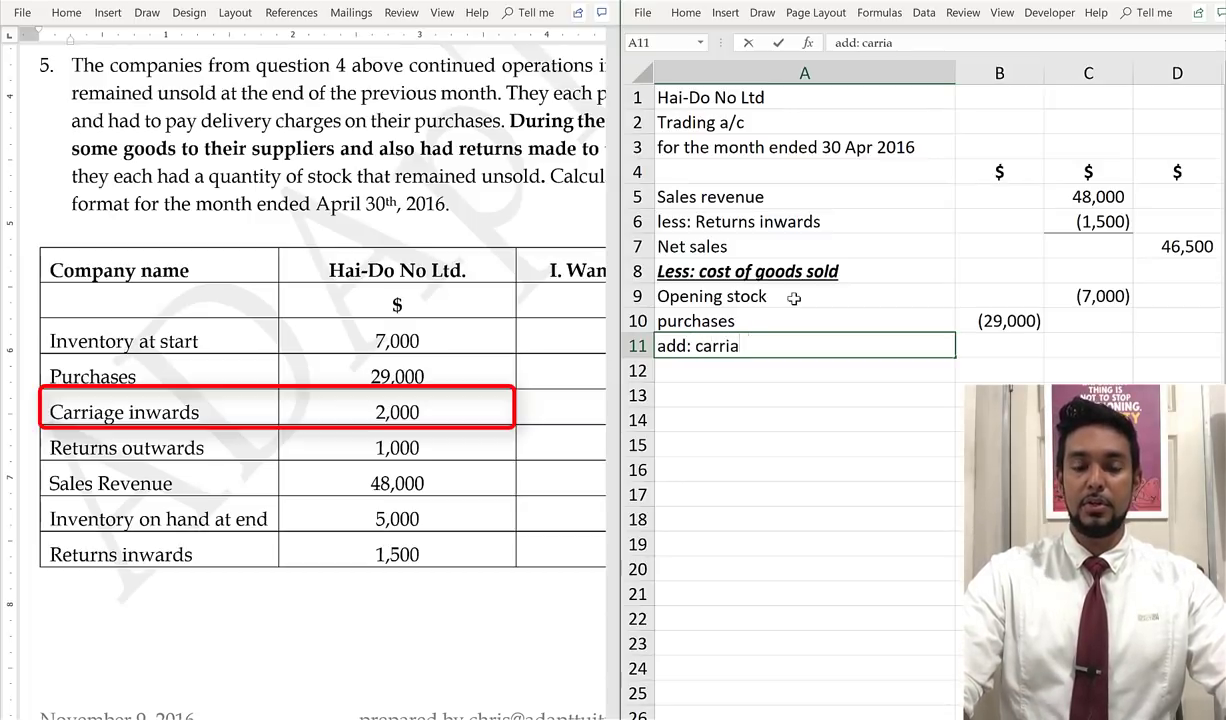
type("ge inwards")
key("Tab")
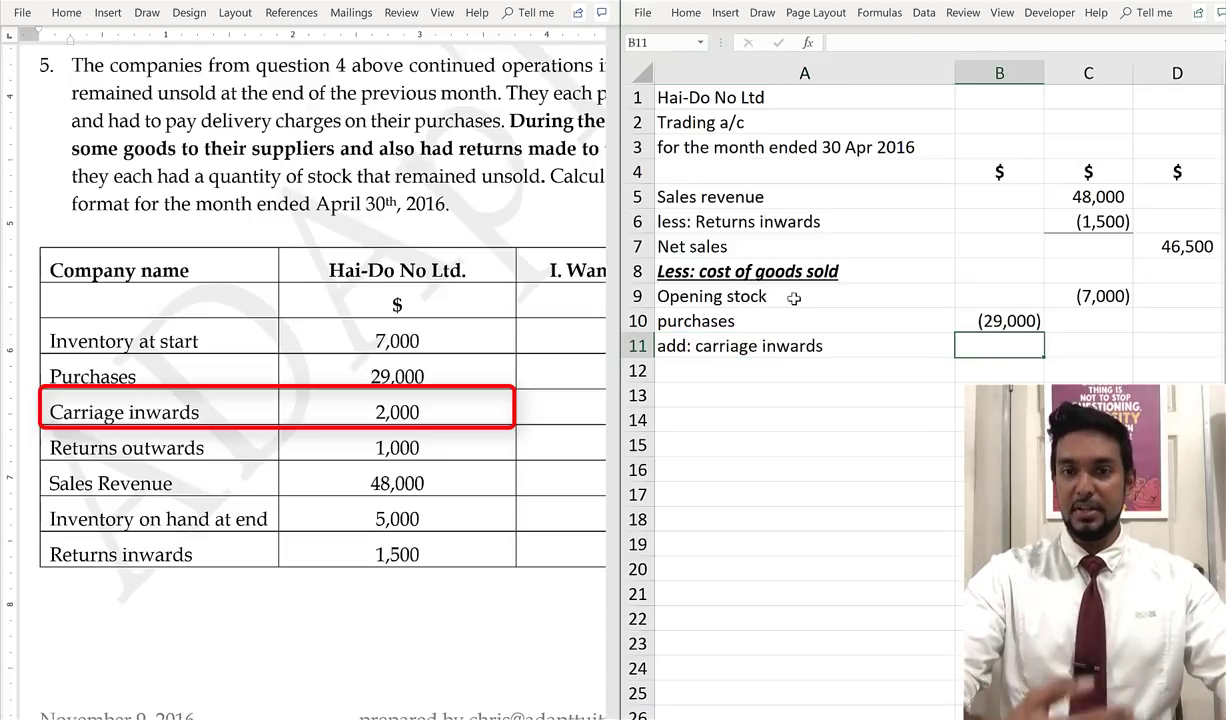
type("2")
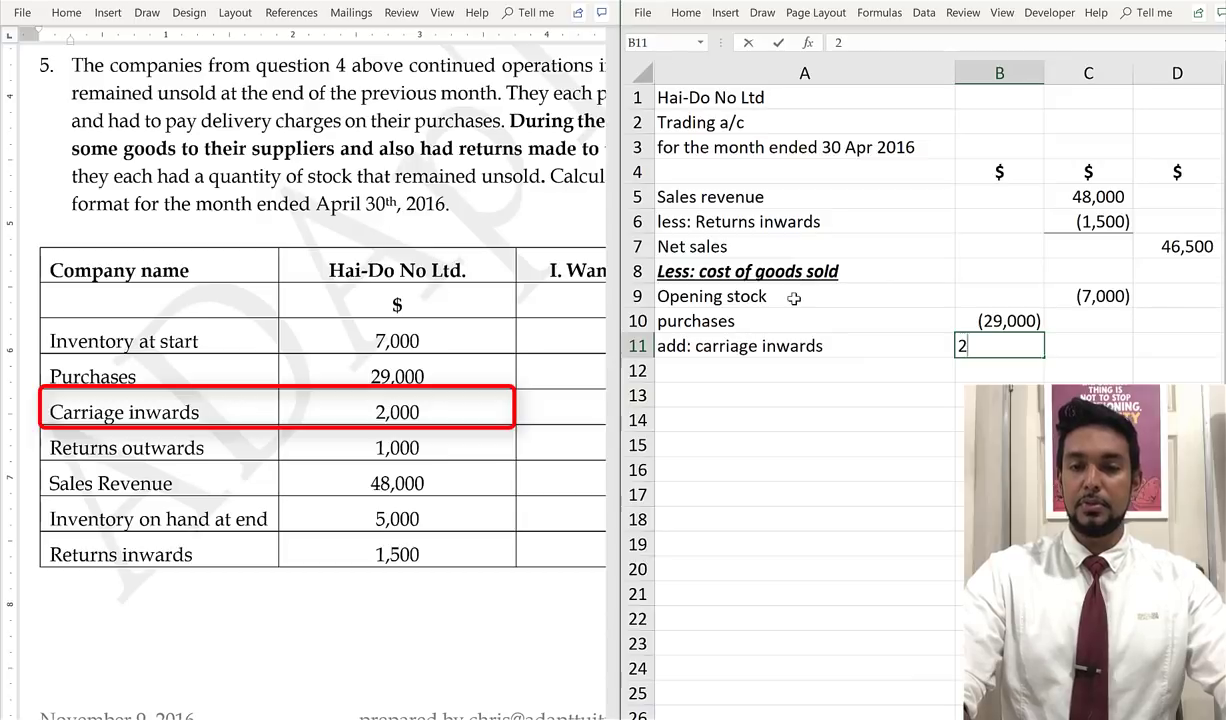
key("BackSpace")
type("-2000")
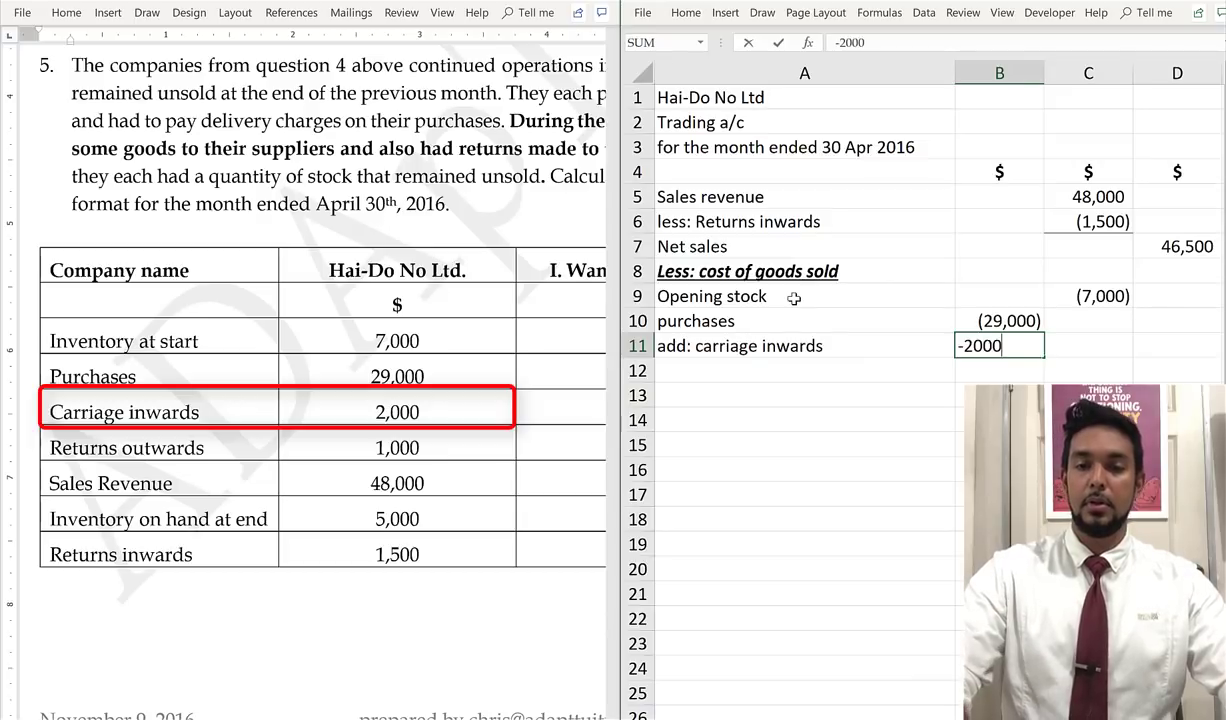
key("Return")
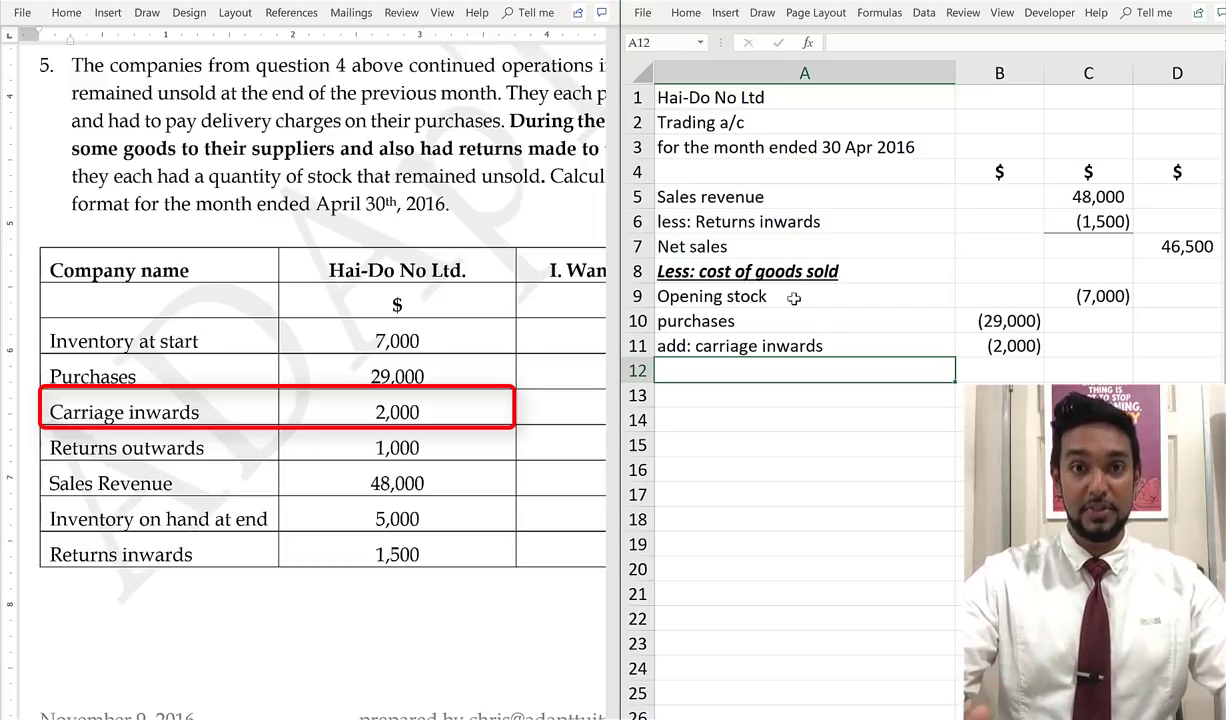
Sum purchases and carriage inwards in B12 and add a top border above the subtotal
key("Right")
key("alt+equal")
key("ctrl+Return")
key("alt")
key("h")
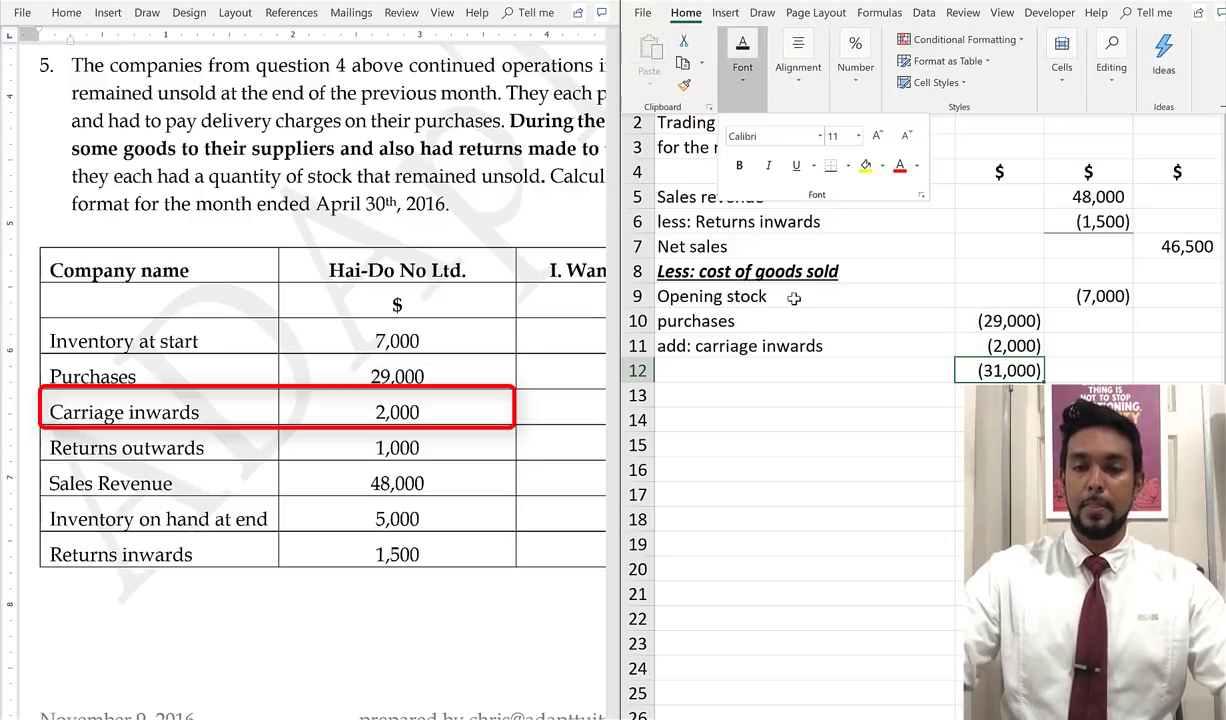
key("Escape")
key("Escape")
key("alt+h")
key("b")
key("p")
key("Down")
key("Left")
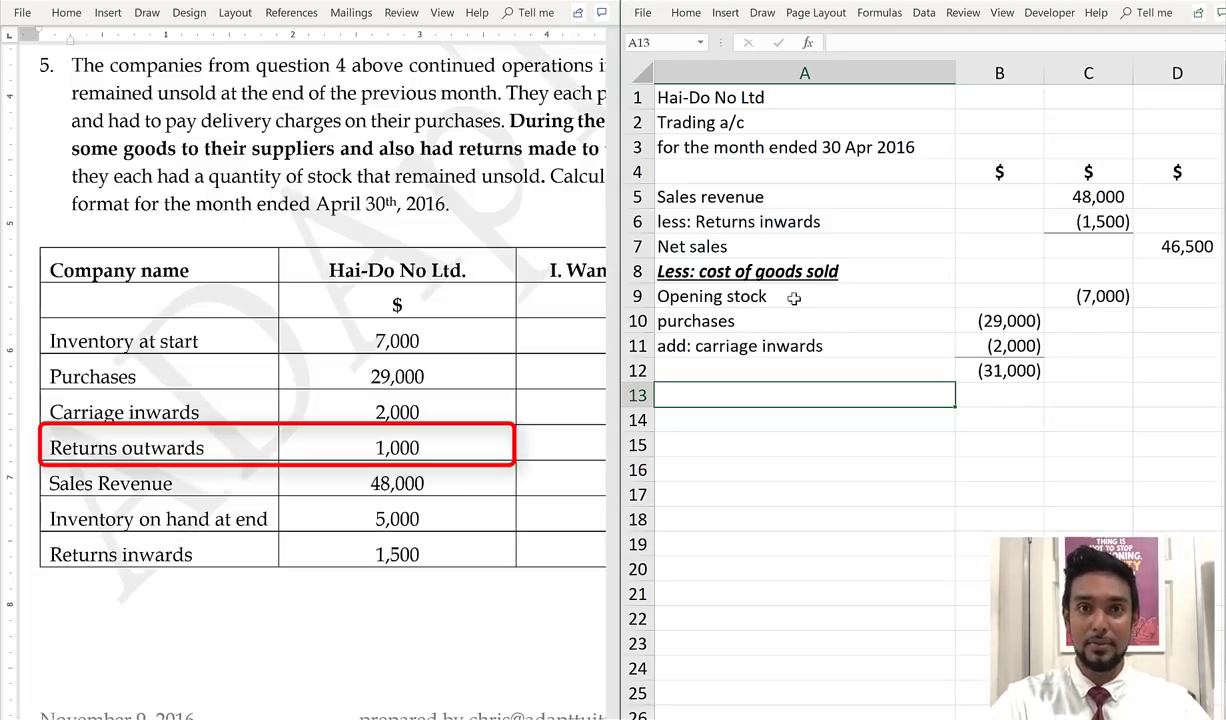
Label A13 "less: returns outwards" and enter 1000 as the amount in B13
type("lees")
key("BackSpace")
key("BackSpace")
type("ss:")
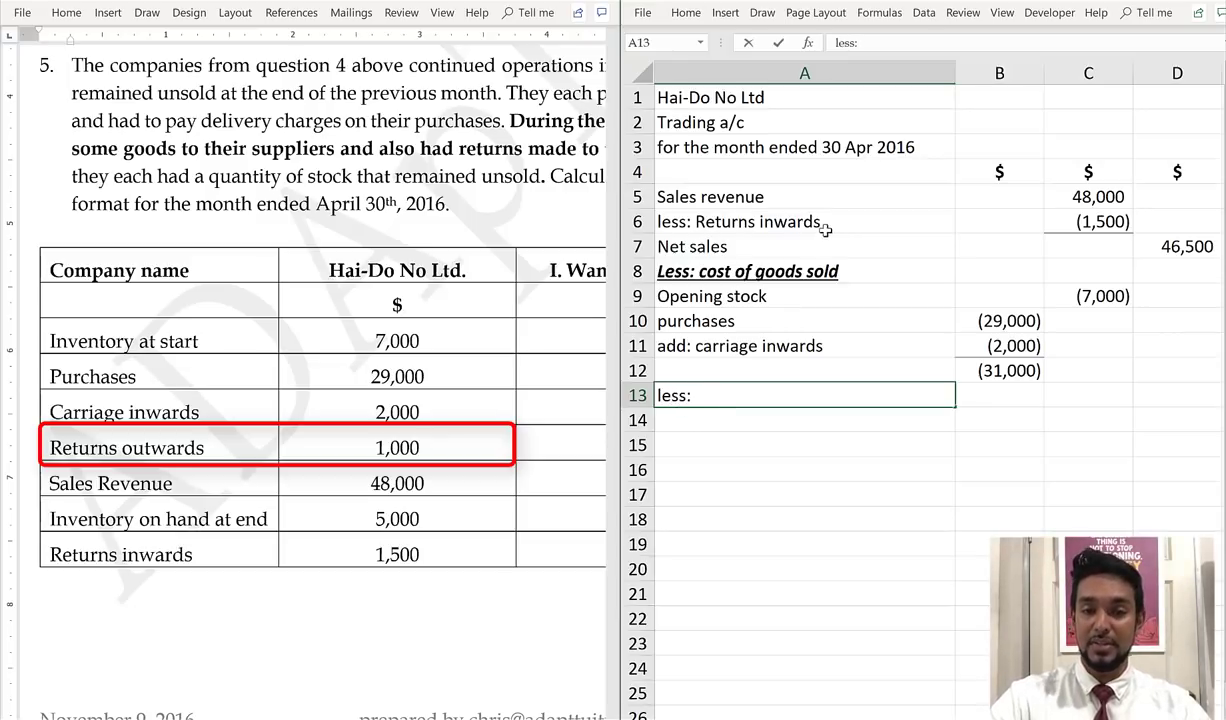
type(" retur")
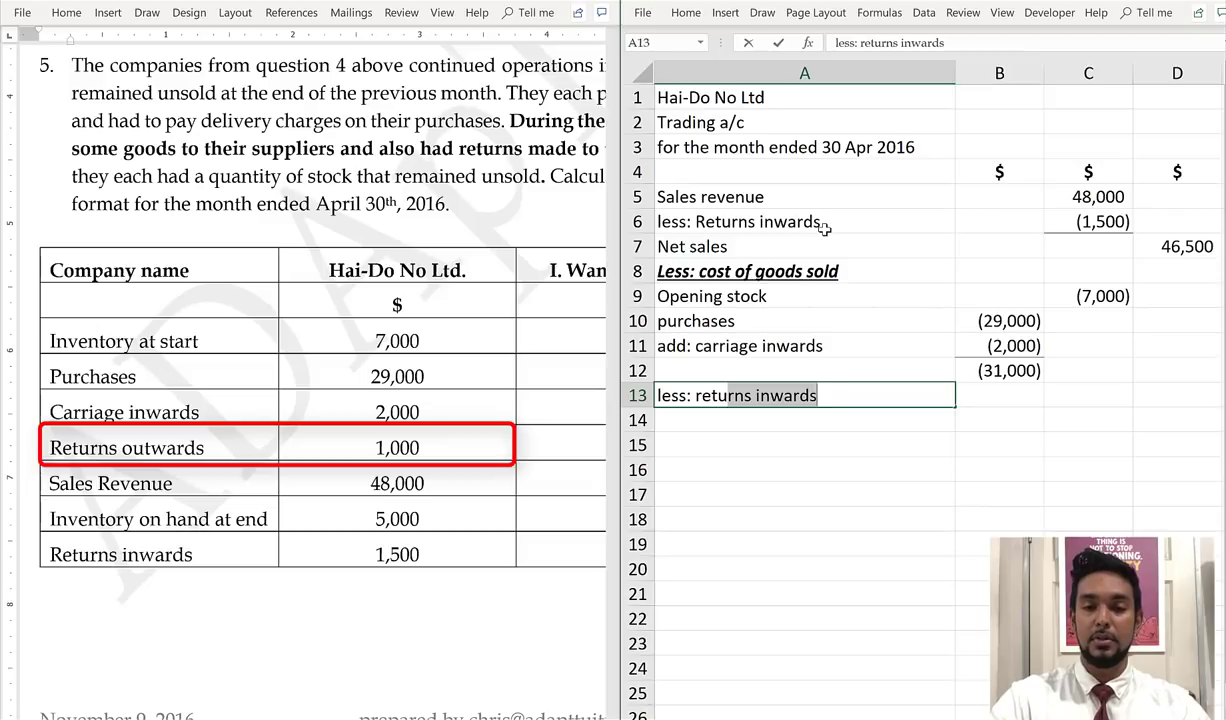
type("ns out")
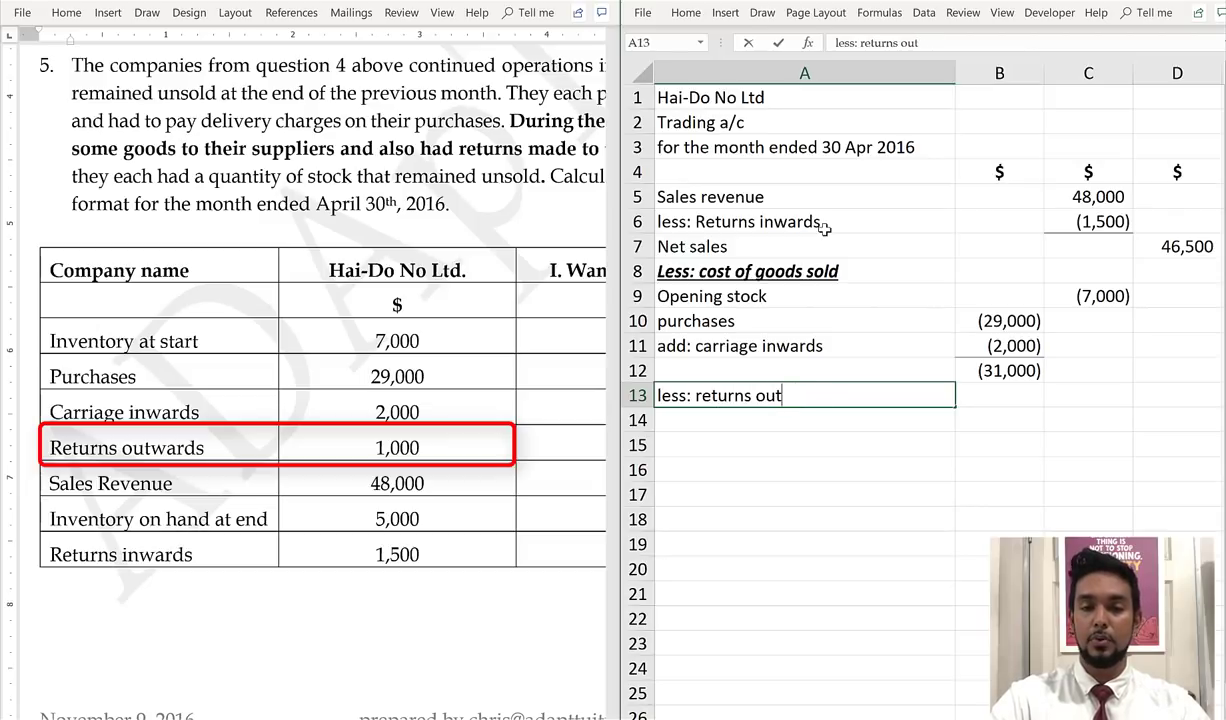
type("wards")
key("Tab")
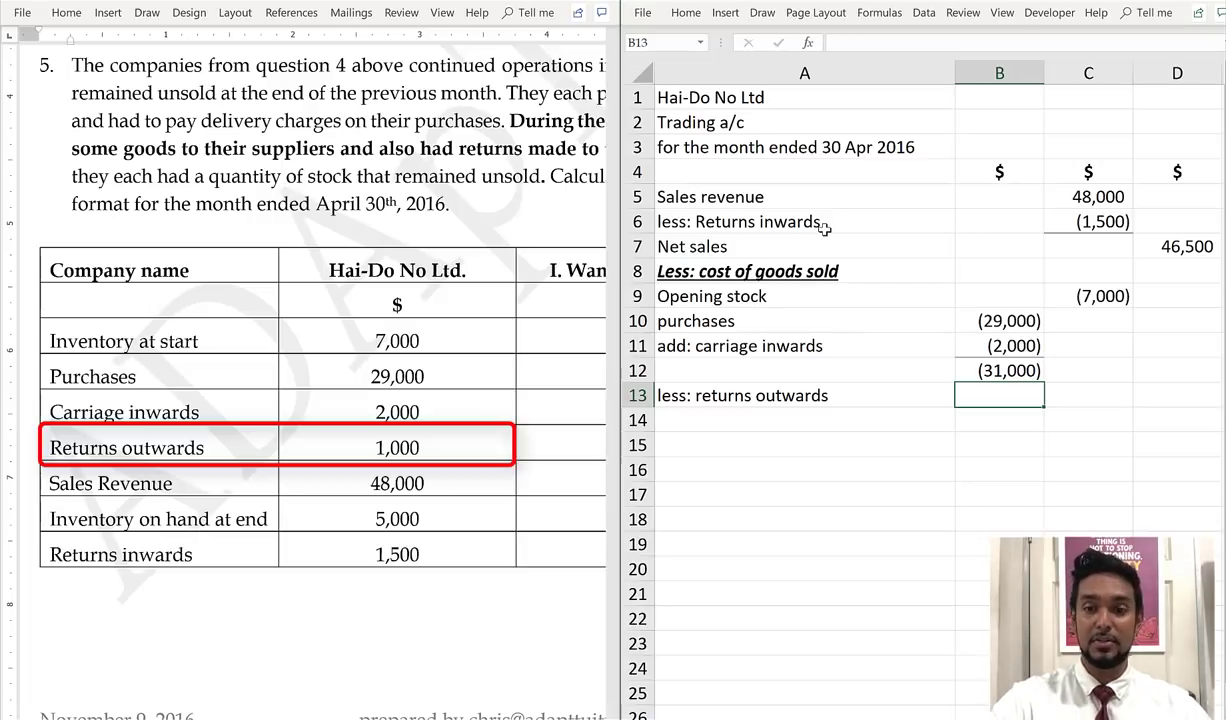
type("1000")
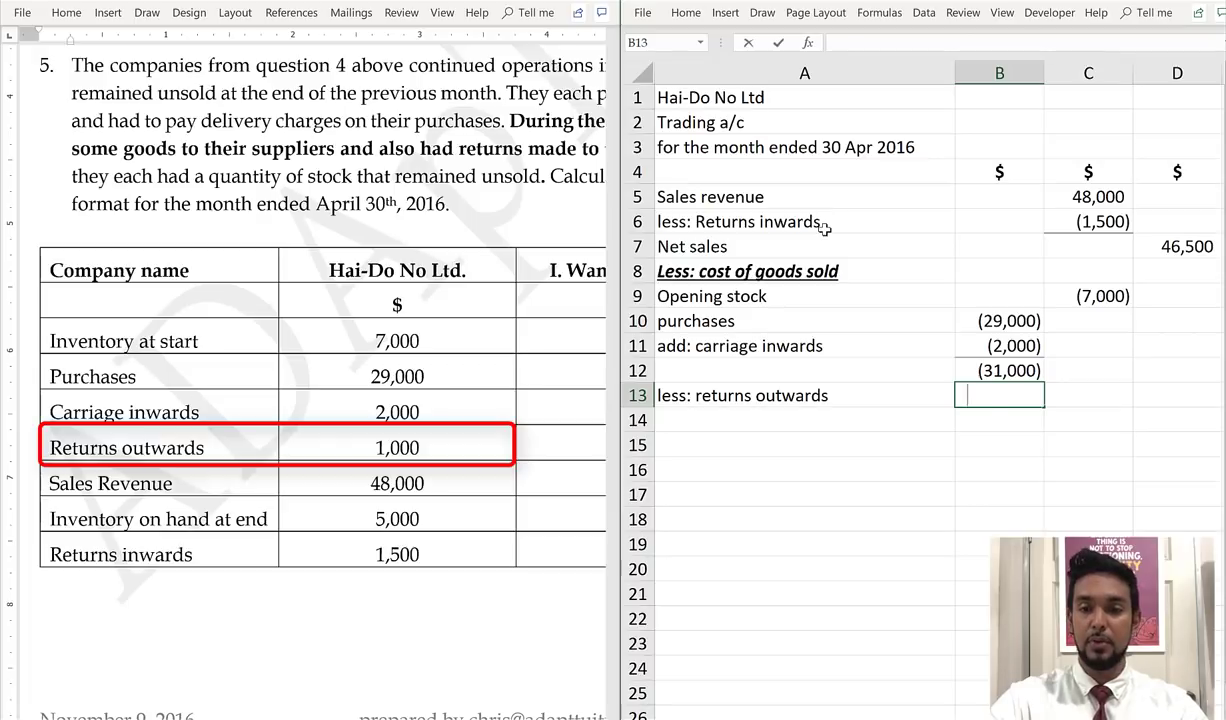
key("Return")
Calculate net purchases with =SUM(B12:B13) in B14 and move the result to C14
type("=sum(")
key("Up")
key("shift+Up")
key("Return")
key("Up")
key("Left")
key("Right")
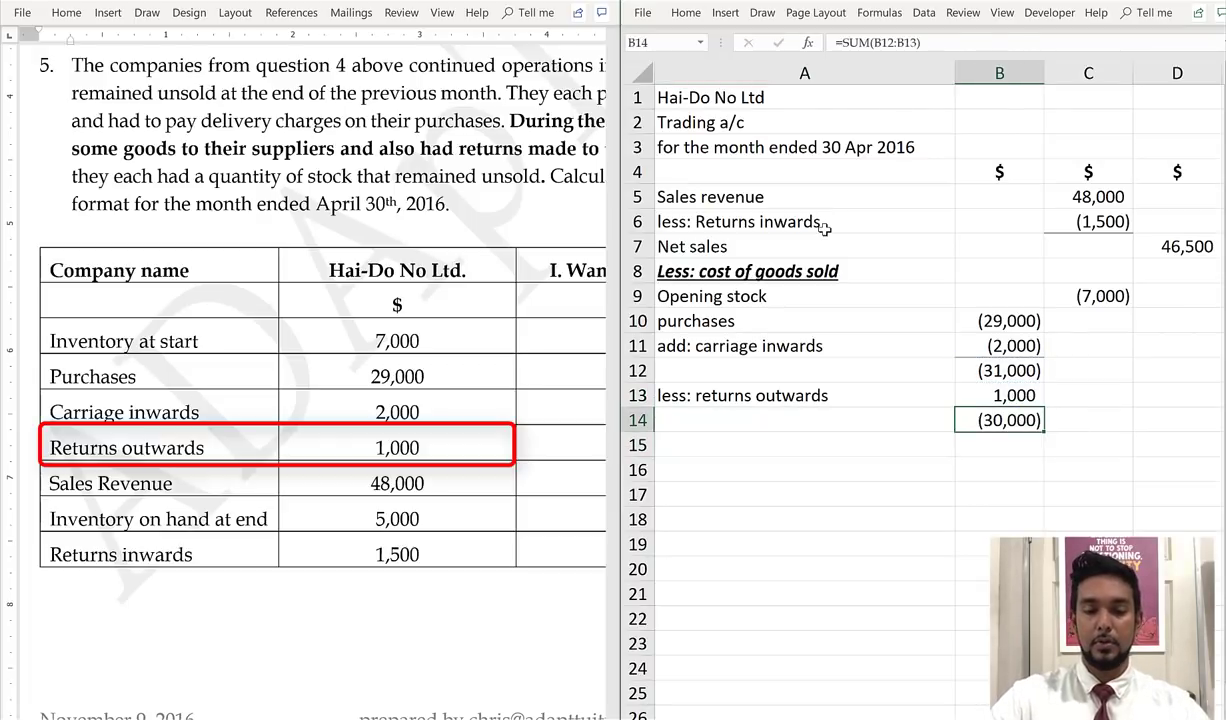
key("ctrl+x")
key("Right")
key("ctrl+v")
Label A14 "Net purchases"
key("Left")
key("Left")
type("Net pu")
type("hases")
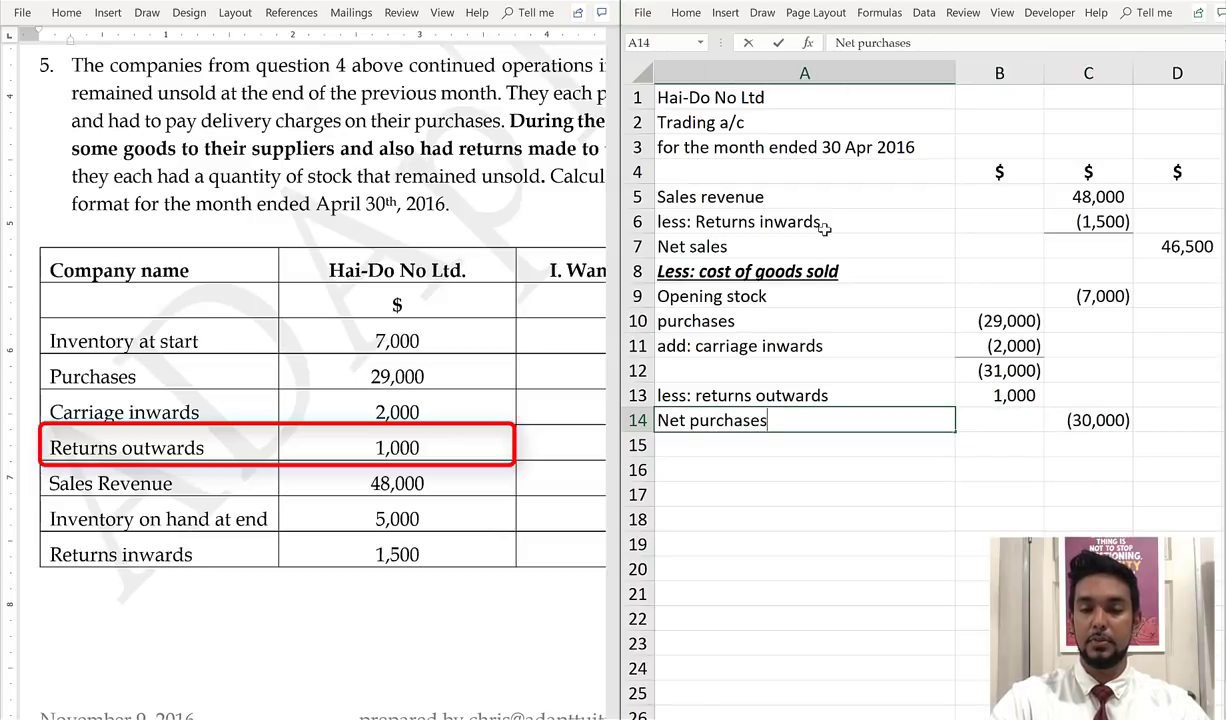
key("Tab")
Add net purchases and opening stock in C15 with =SUM(C14,C9)
key("Tab")
key("Down")
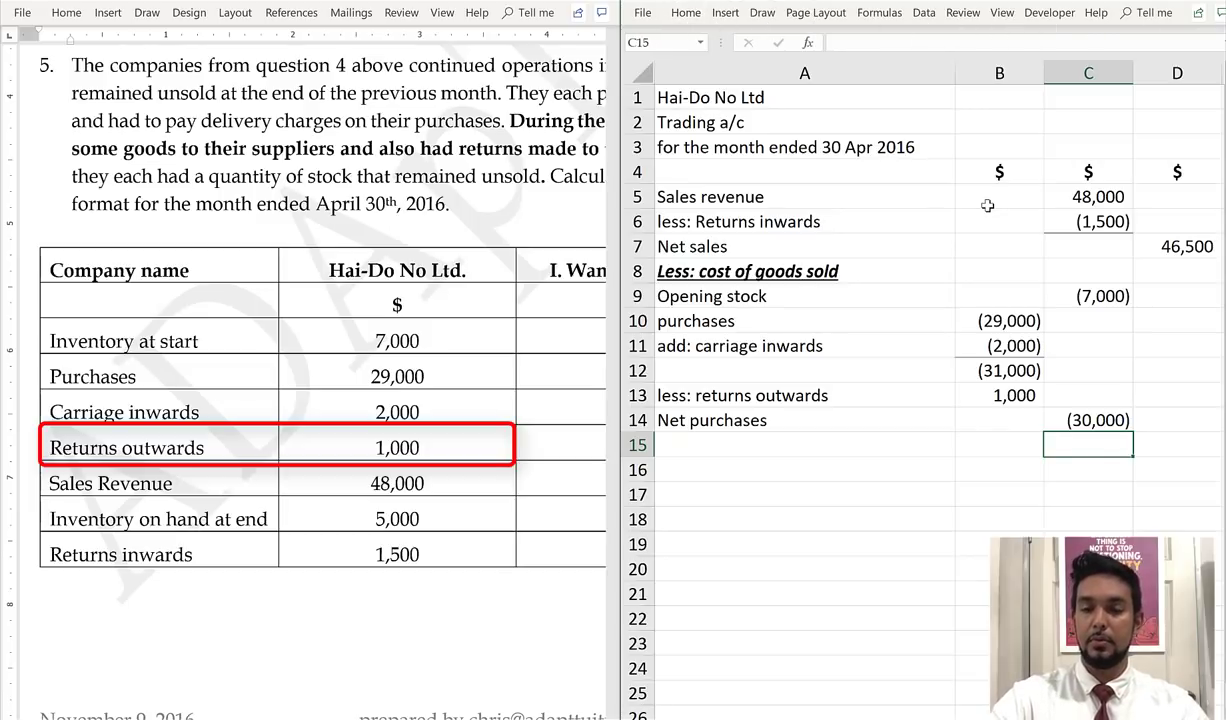
key("alt+equal")
left_click(1092, 292, "ctrl")
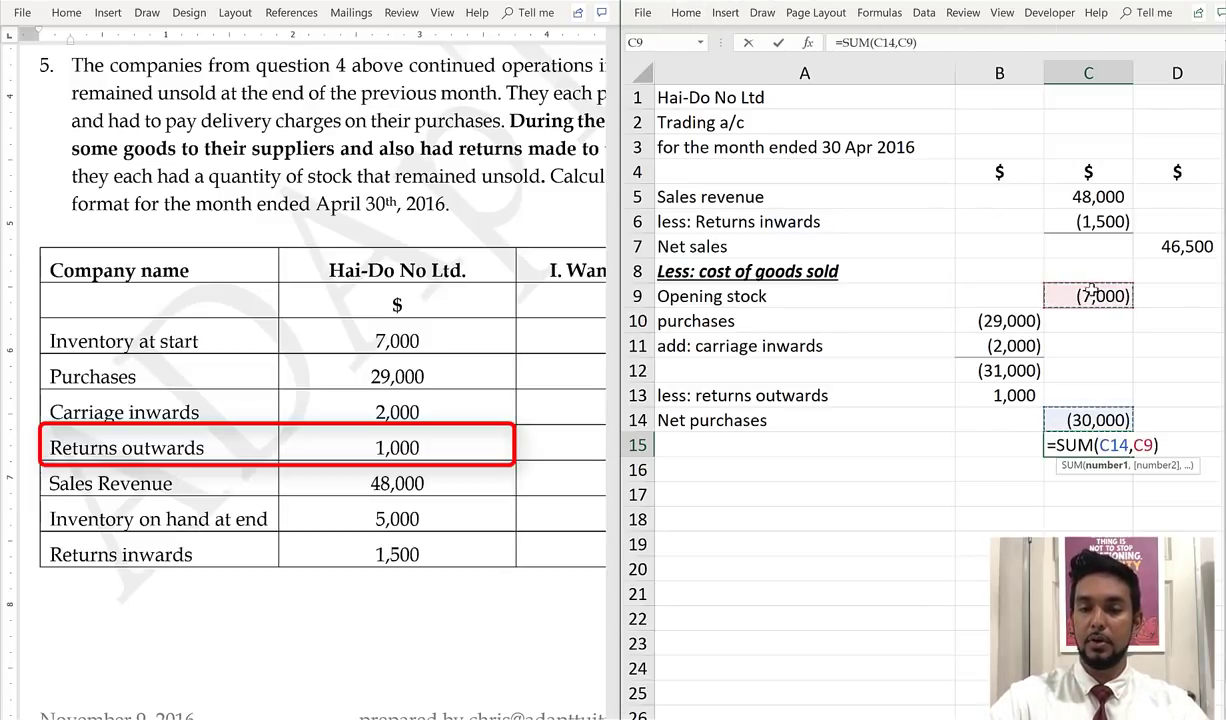
key("Return")
Add a bottom border under the returns outwards amount in B13 and the net purchases amount in C14
left_click(961, 393)
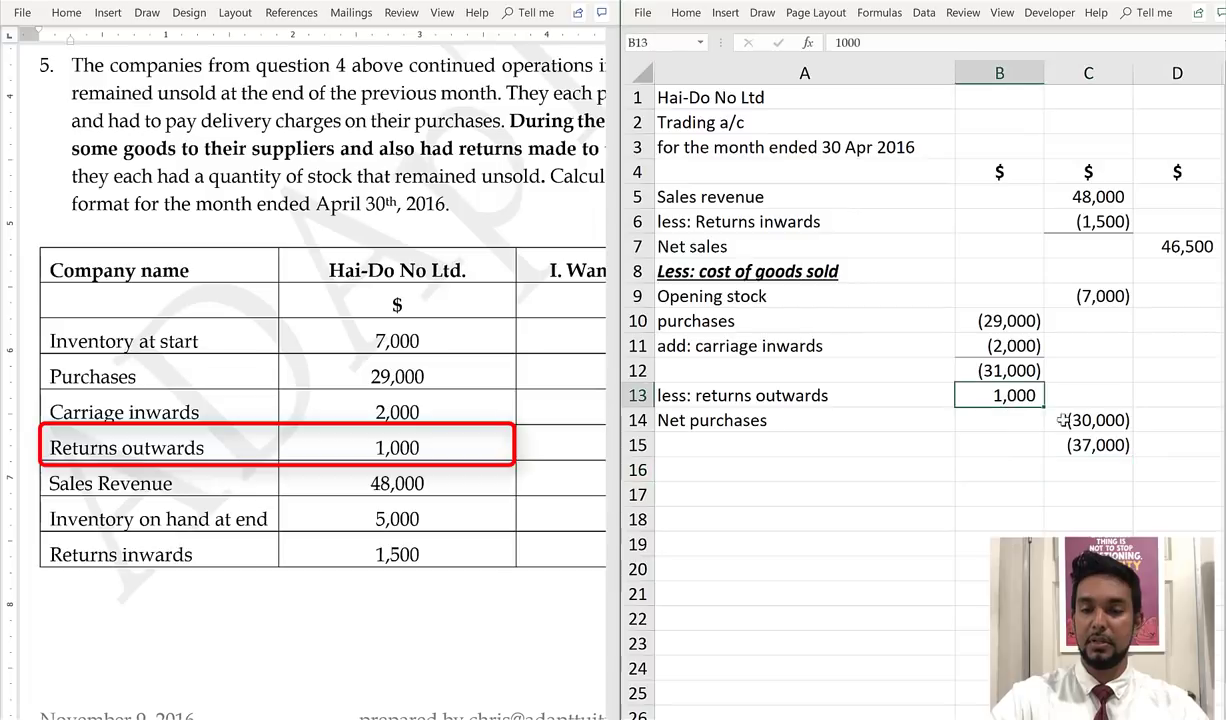
left_click(1078, 422, "ctrl")
left_click(686, 12)
left_click(742, 55)
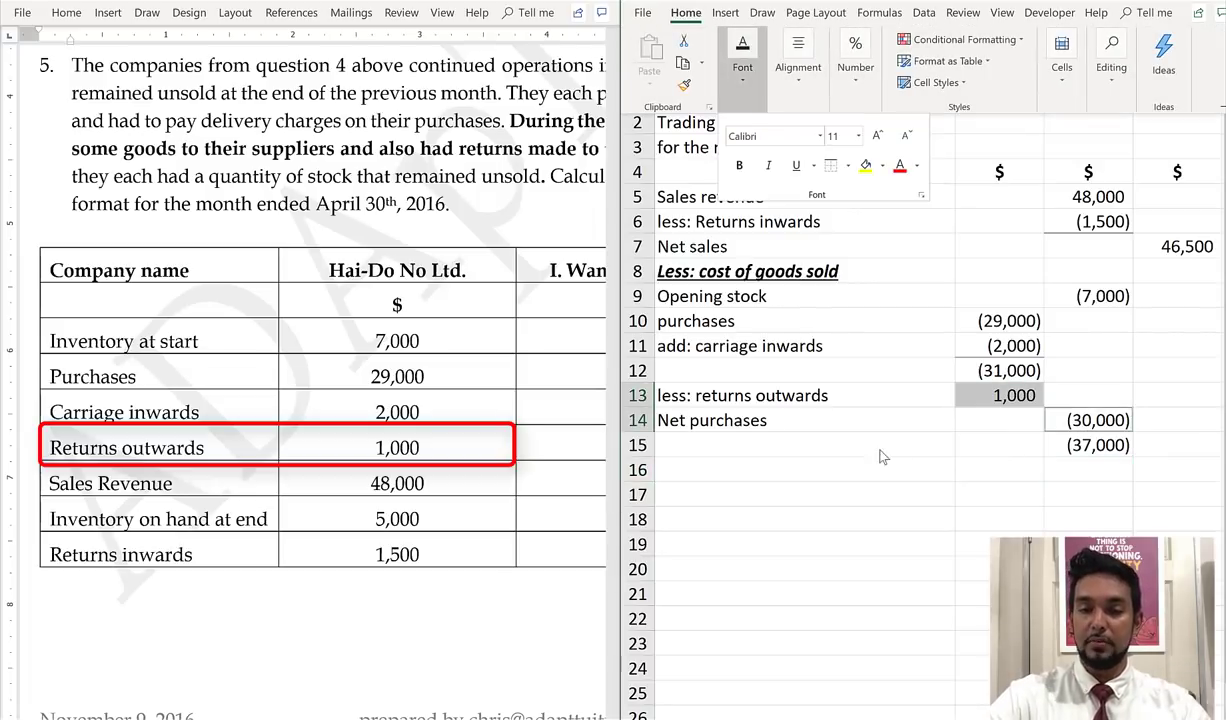
Label A15 "Cost of goods available for sale"
left_click(853, 446)
type("Cost ")
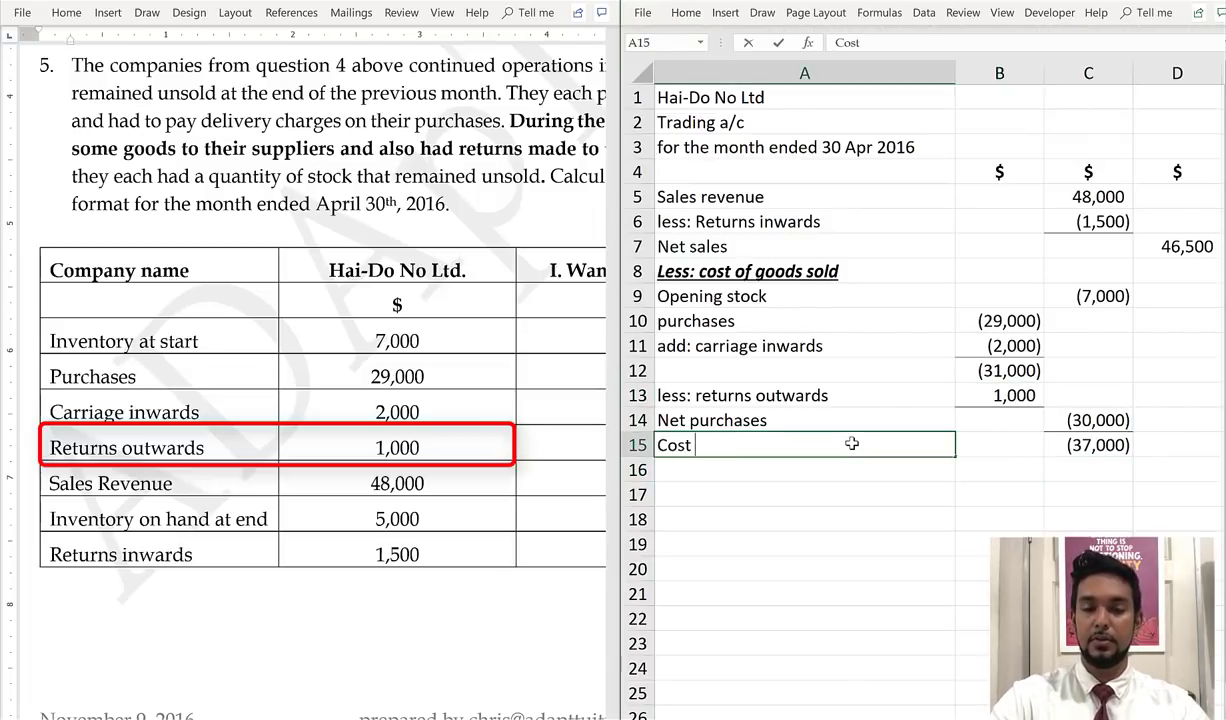
type("of goods abail")
key("BackSpace")
key("BackSpace")
key("BackSpace")
key("BackSpace")
type("vailable ")
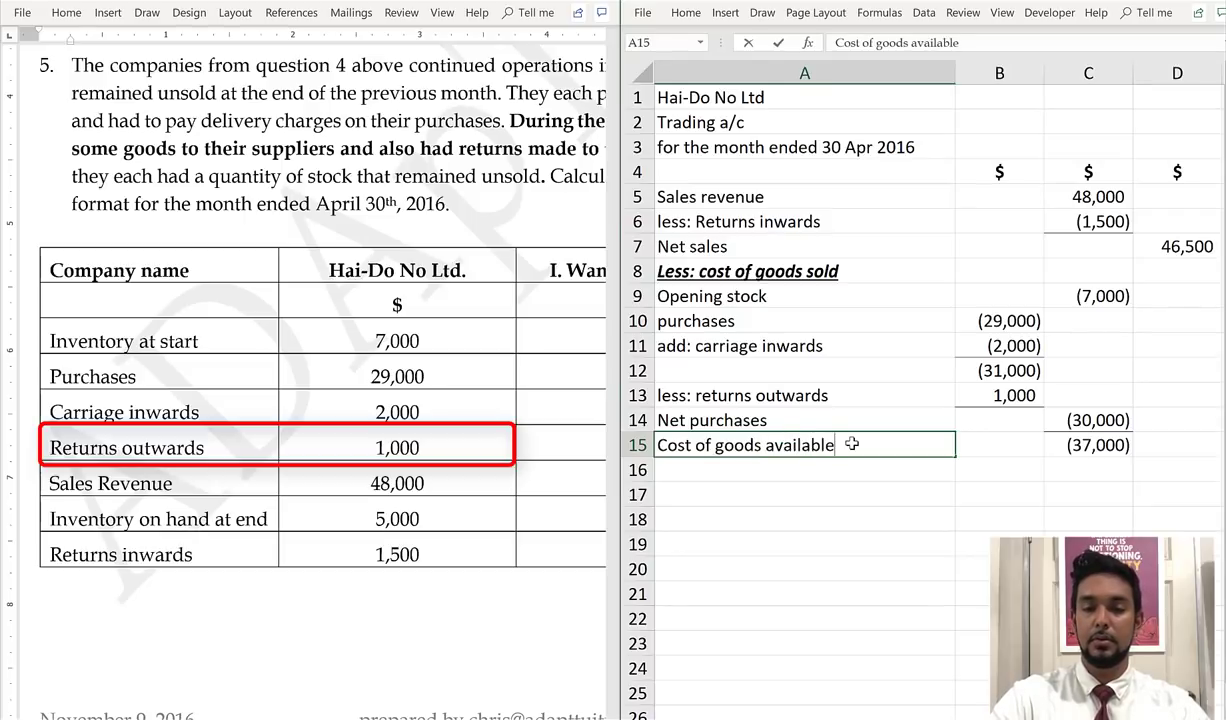
type("for sale")
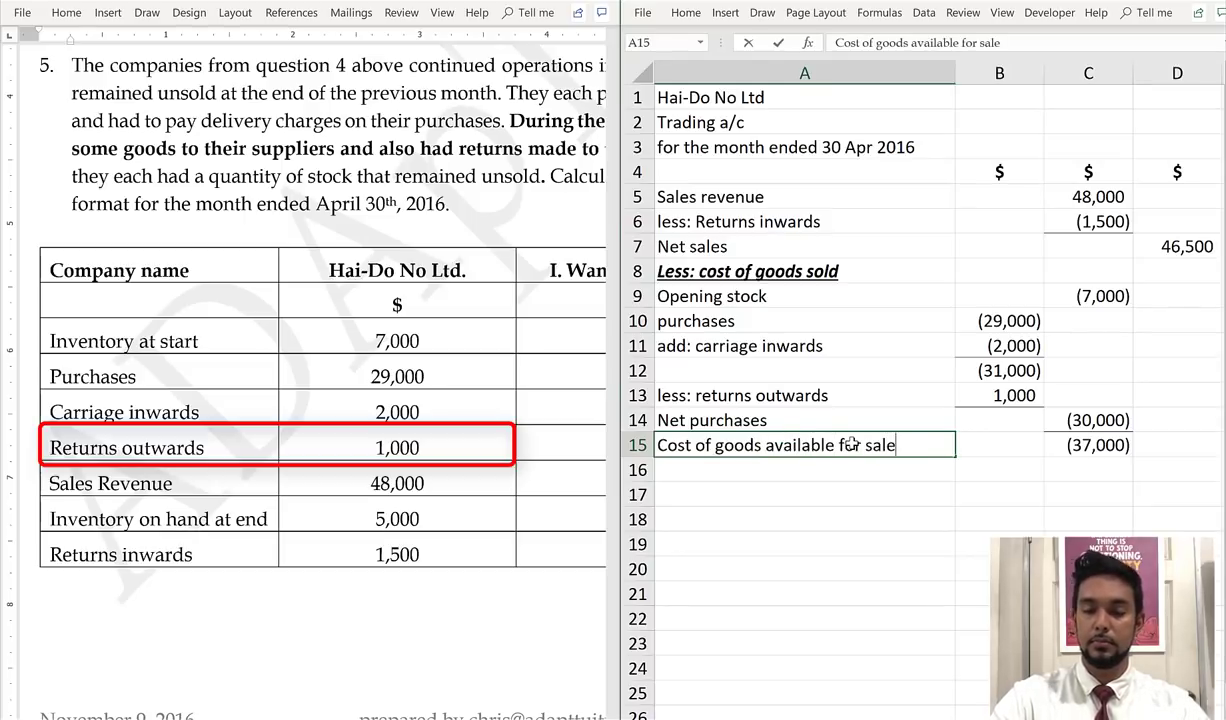
key("Return")
Label A16 "less: closing stock" and enter 1500 as the amount in C16
type("Iess: ")
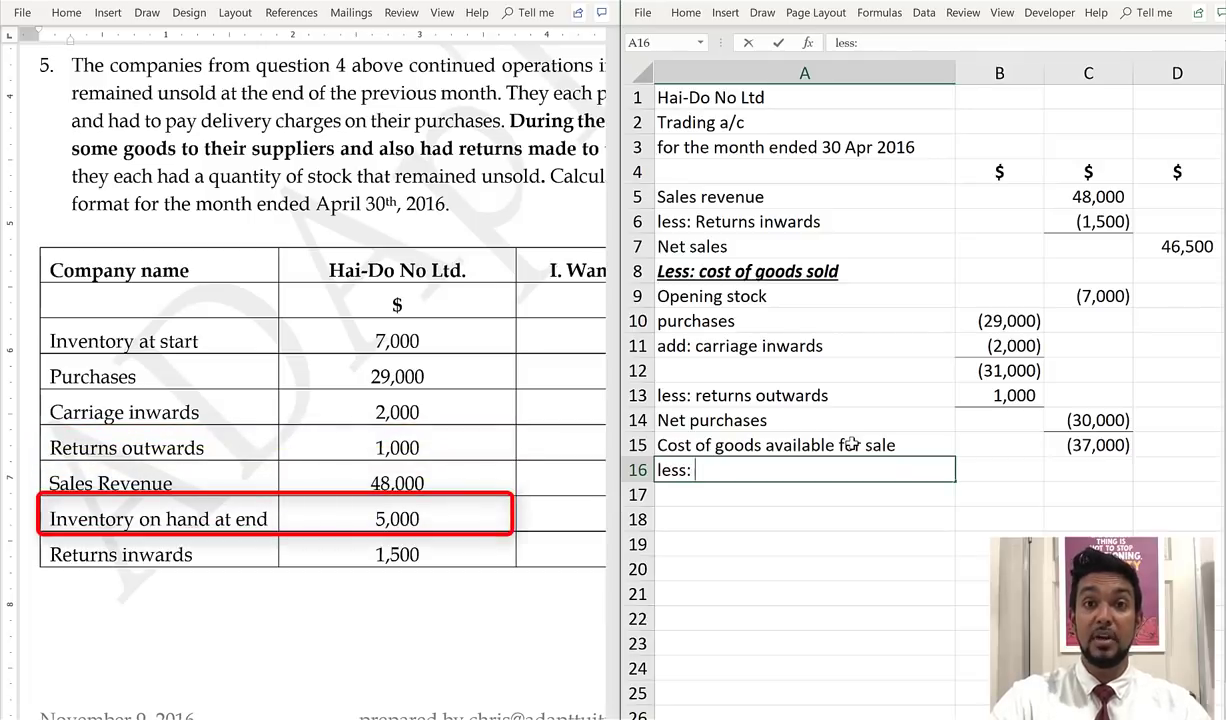
type("closing stock")
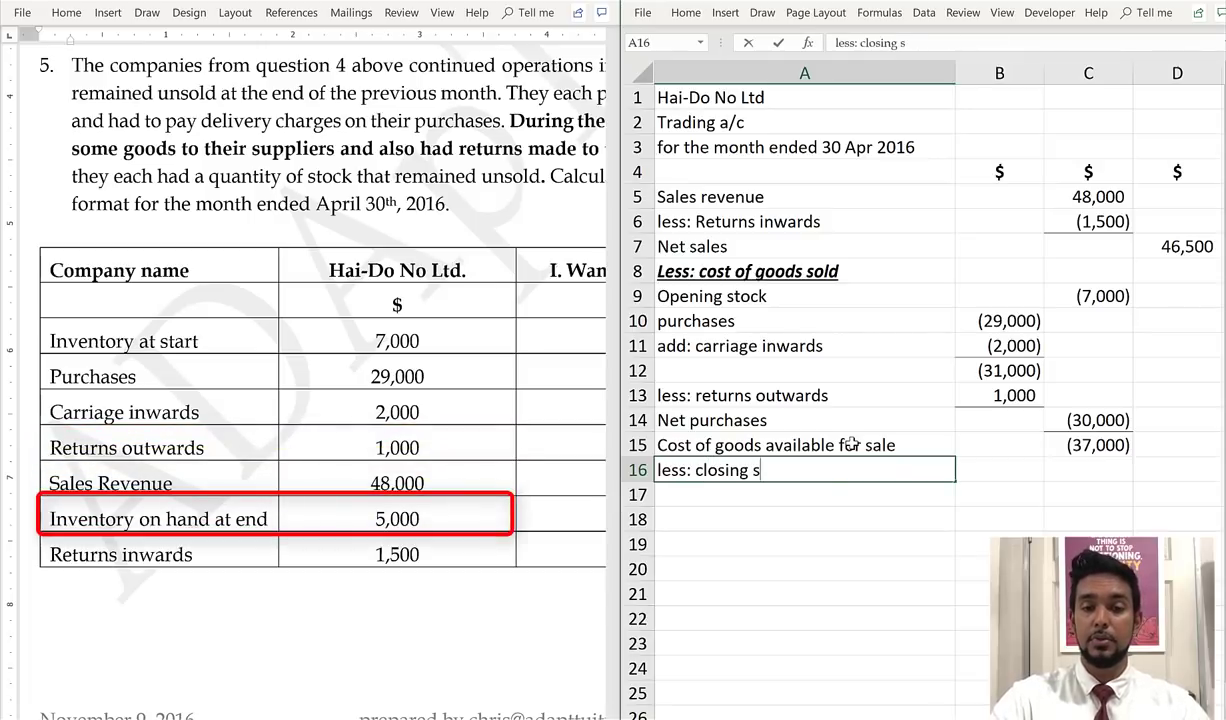
key("Tab")
key("Tab")
type("1500")
key("Return")
Subtract closing stock from the cost of goods available with =SUM(C15:C16) in C17 and move the result to D17
key("Tab")
key("Tab")
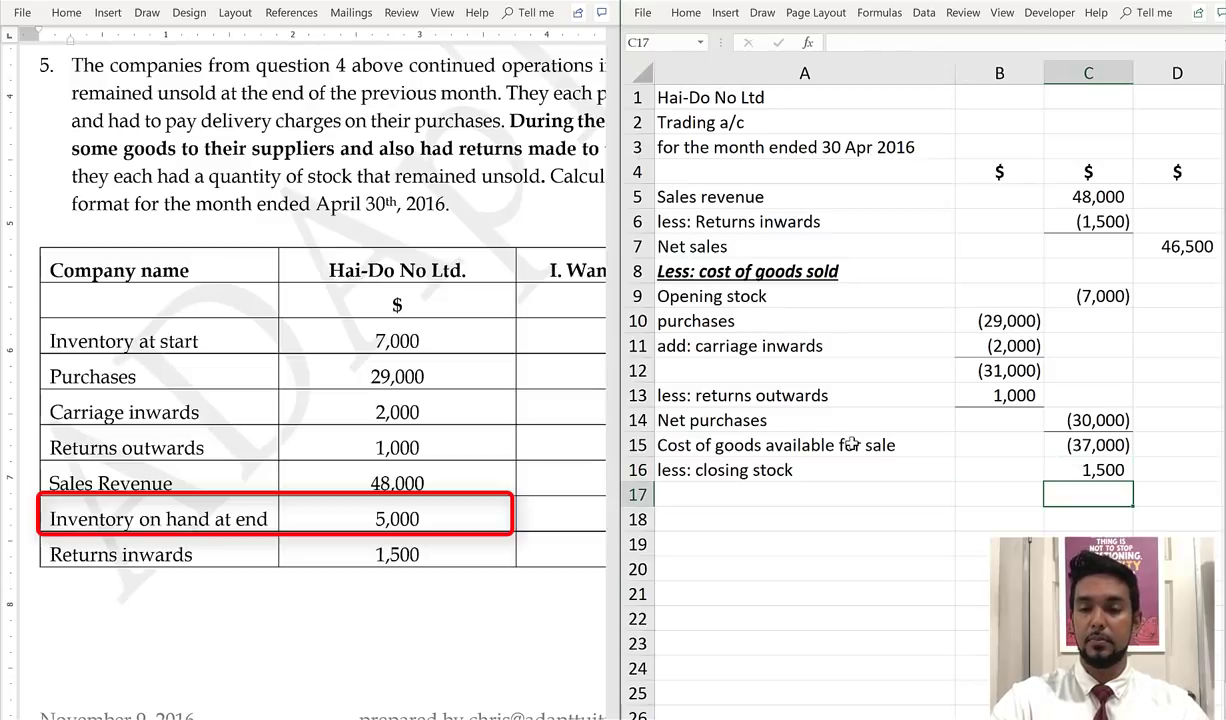
type("=sum(")
key("Up")
key("shift+Up")
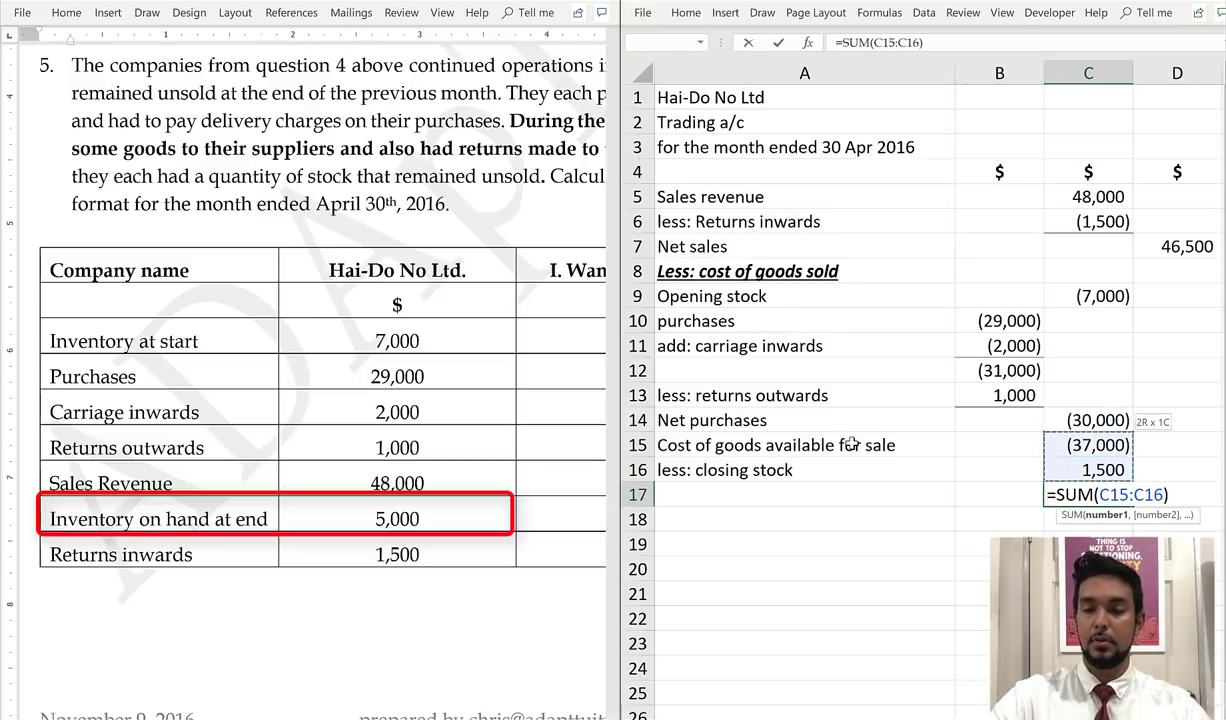
key("Return")
key("Up")
key("Right")
key("Right")
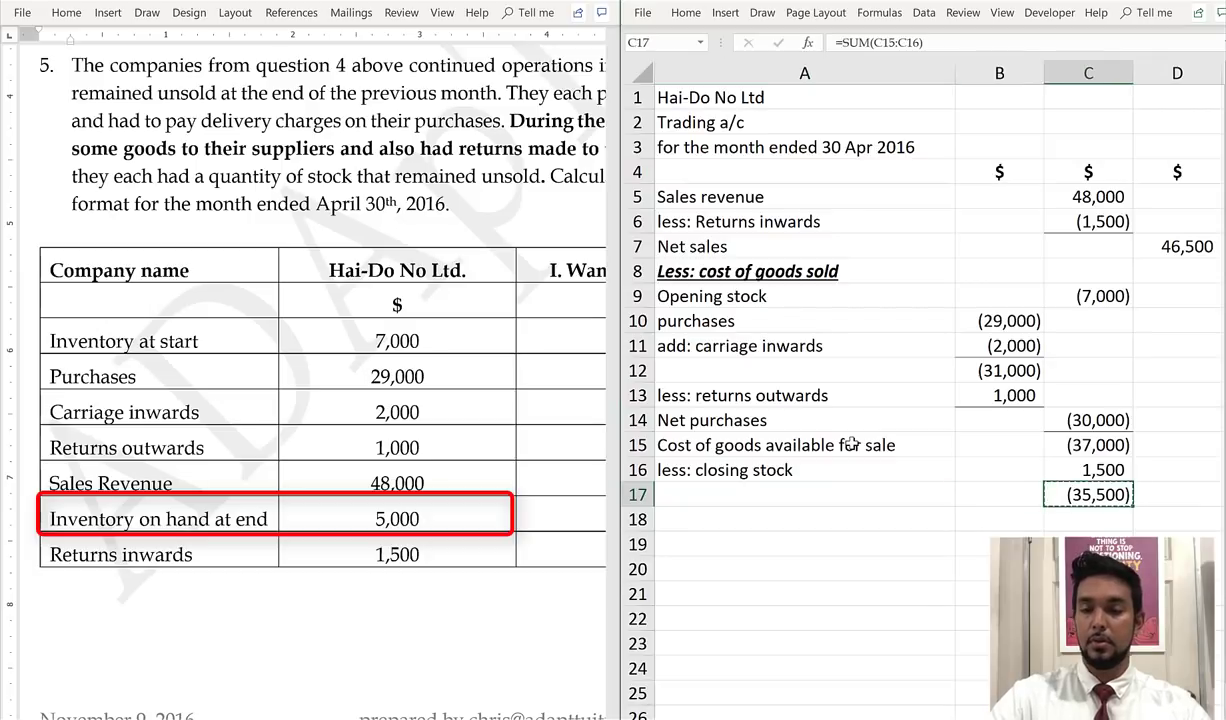
key("Right")
key("ctrl+v")
Add a bottom border under the closing stock amount in C16
key("Up")
key("Left")
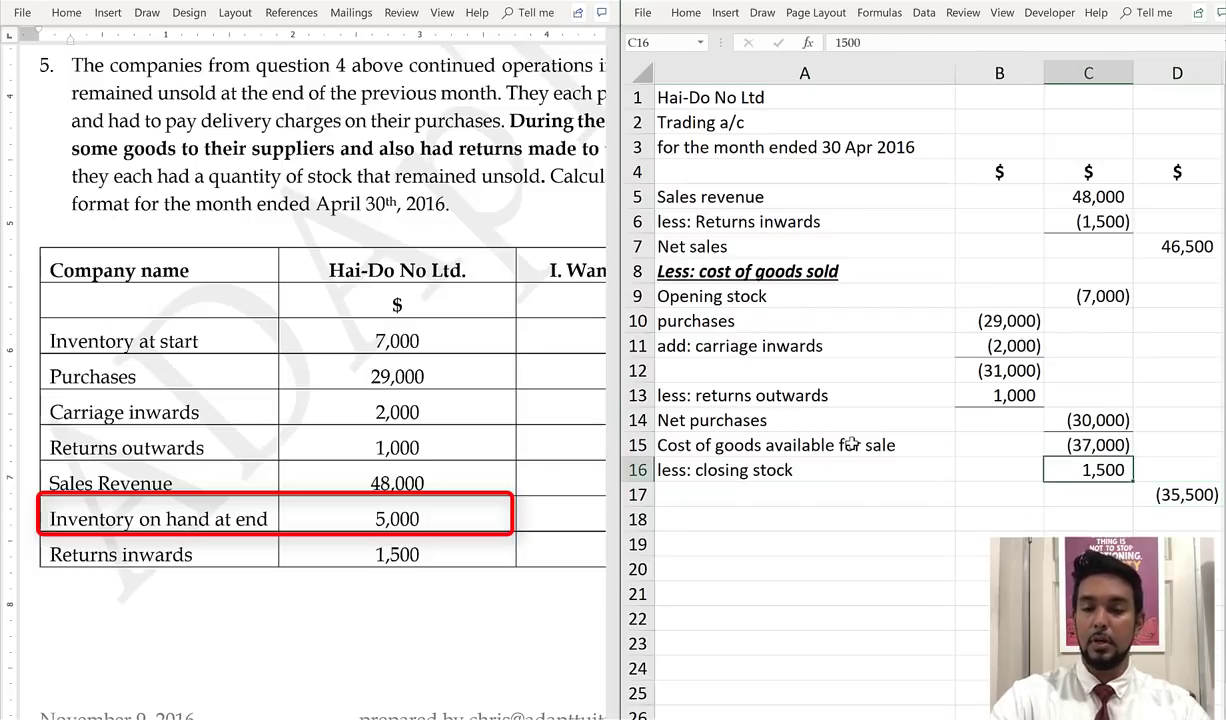
left_click(686, 12)
left_click(805, 158)
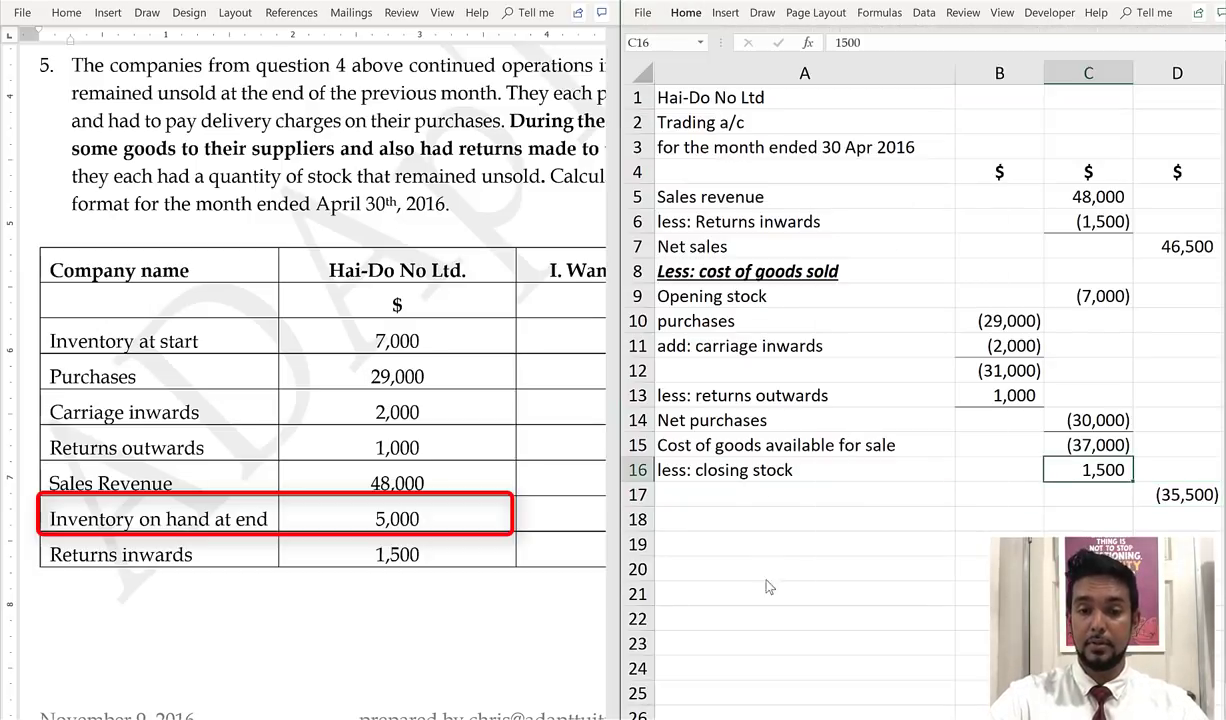
Label A17 "Cost of goods sold"
left_click(705, 495)
type("Cost of goods sold")
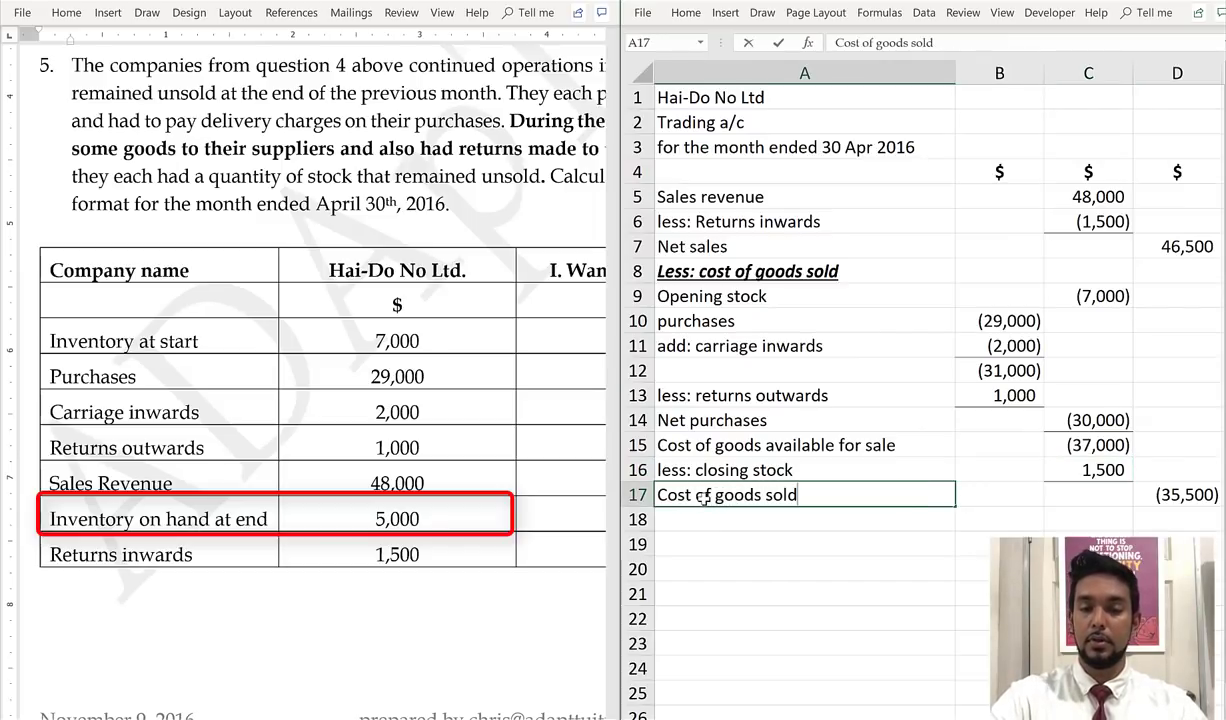
key("Tab")
key("Tab")
key("Tab")
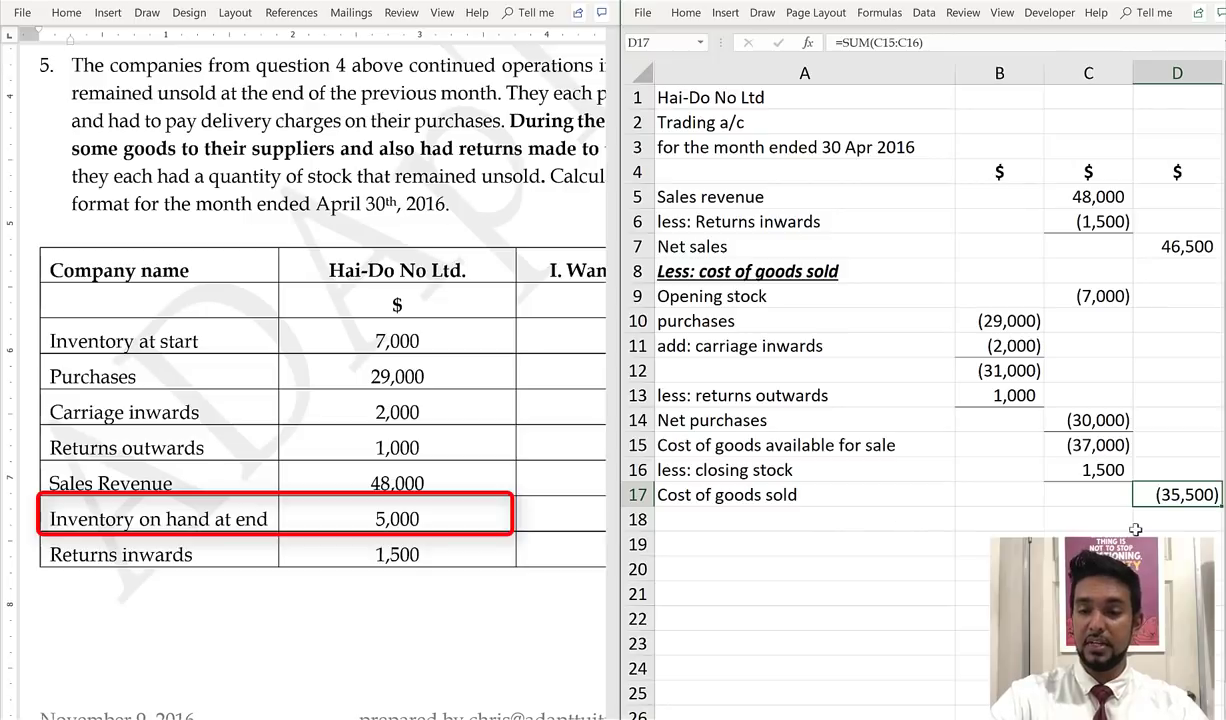
Calculate the gross profit in D18 from cost of goods sold and net sales with =SUM(D17,D7)
left_click(1161, 522)
type("=SUM(")
key("Up")
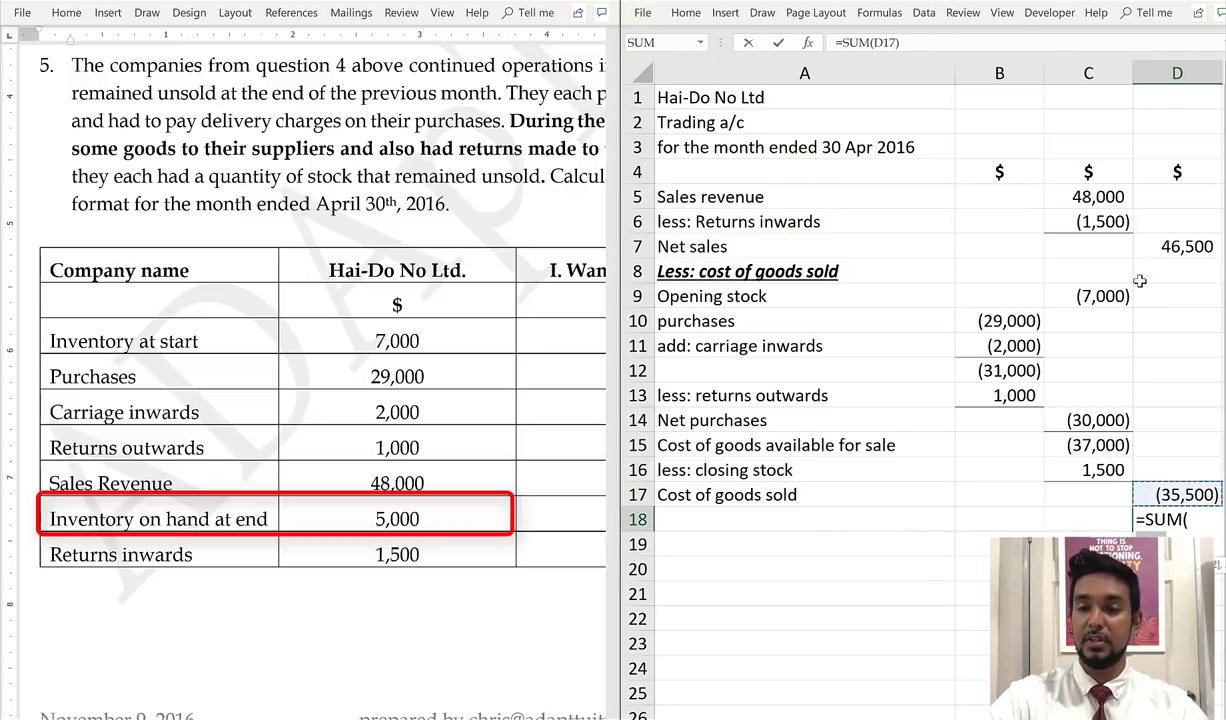
left_click(1190, 246, "ctrl")
key("Return")
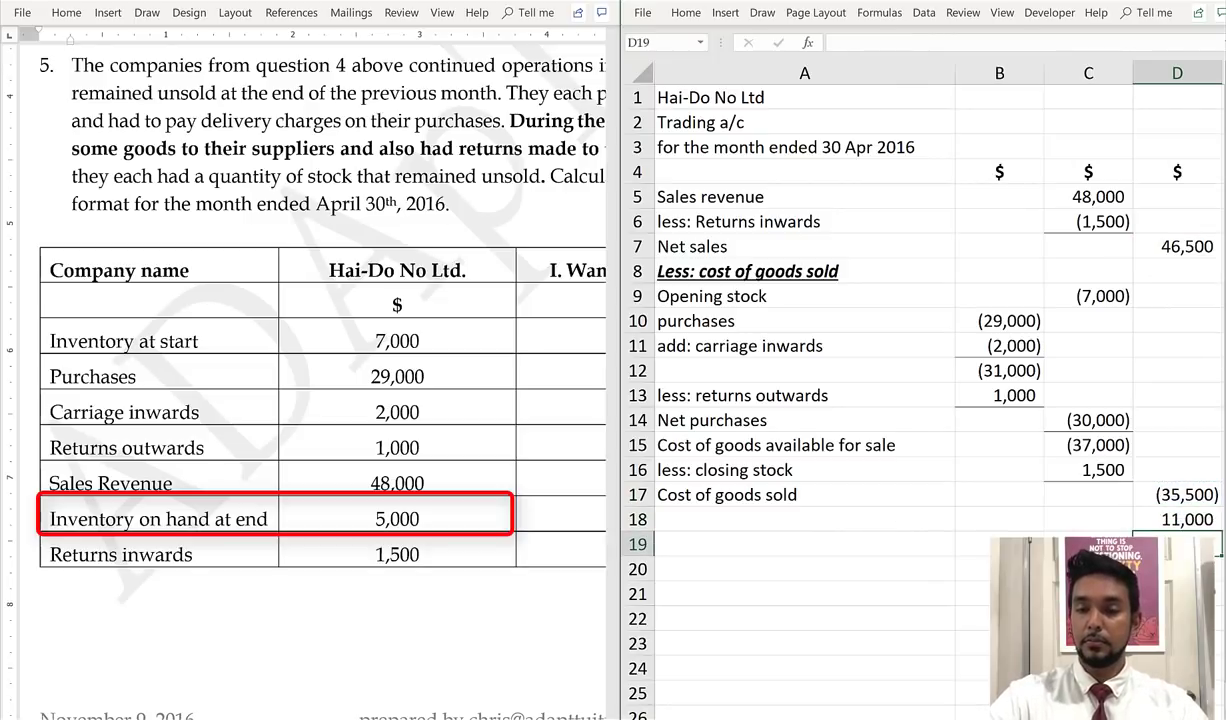
Add a bottom border under the gross profit amount in D18
left_click(1180, 518)
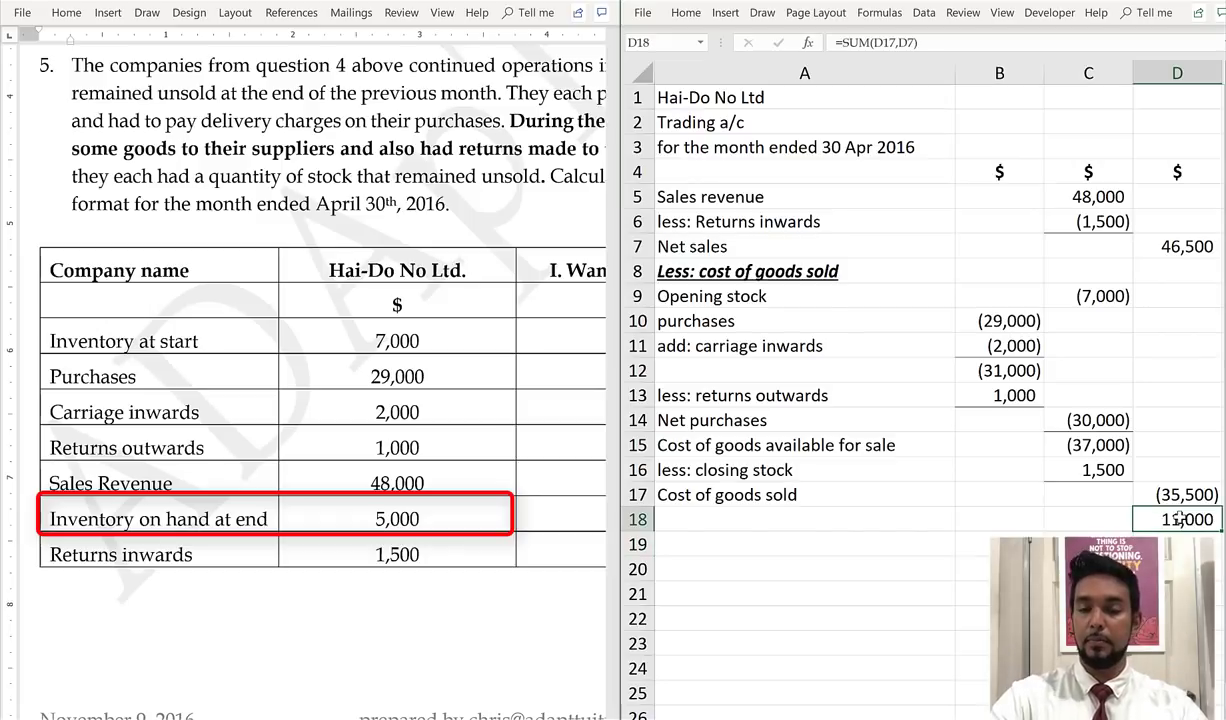
key("alt+h")
key("Escape")
key("Escape")
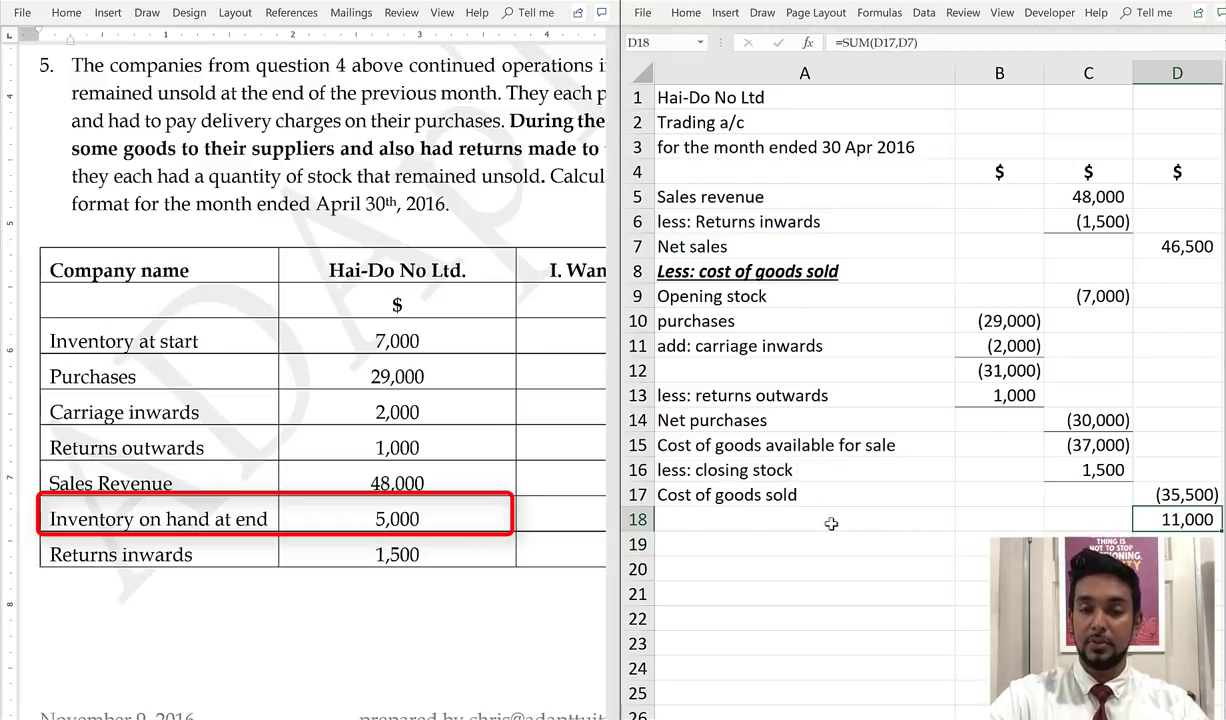
Label A18 "Gross profit" to complete the April trading account
left_click(825, 521)
type("Gorss")
key("BackSpace")
key("BackSpace")
key("BackSpace")
key("BackSpace")
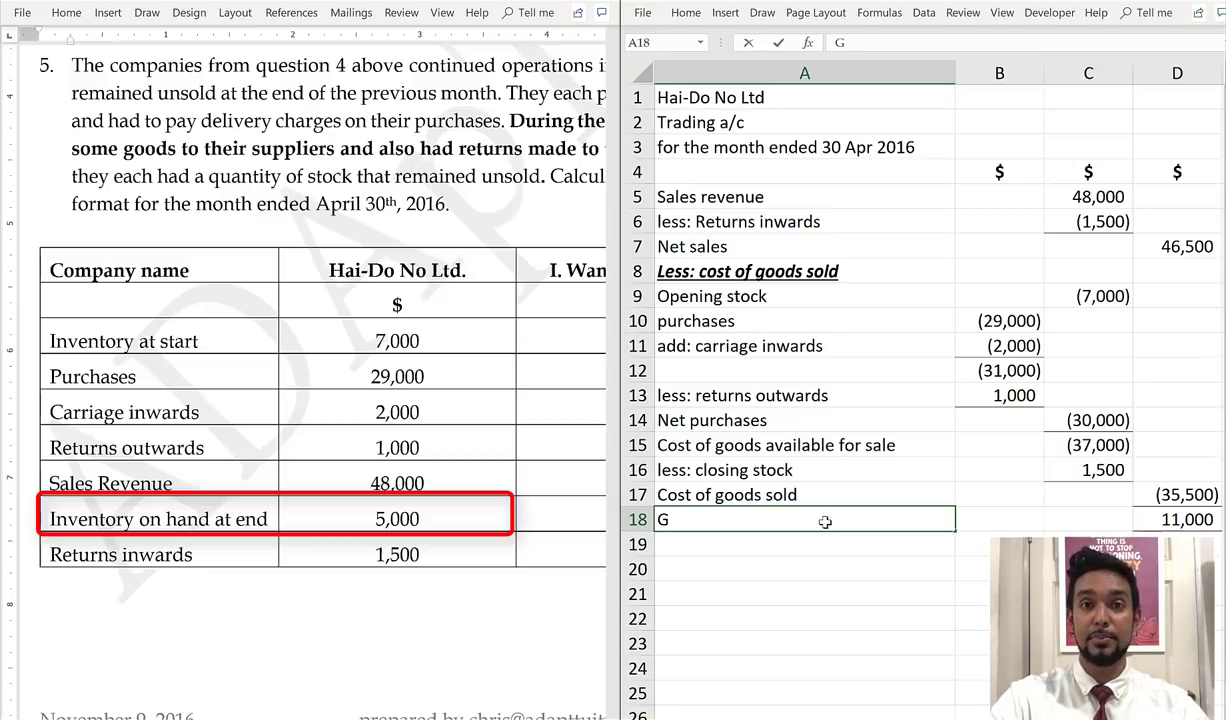
type("ross profit")
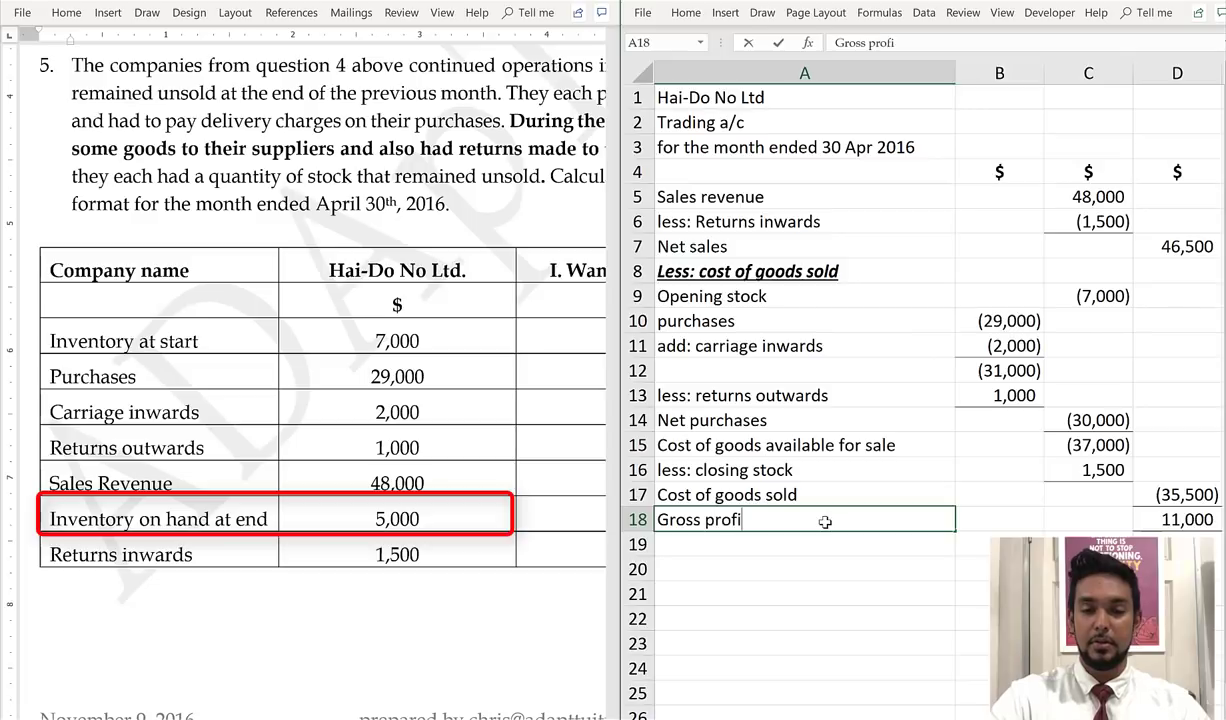
key("Return")
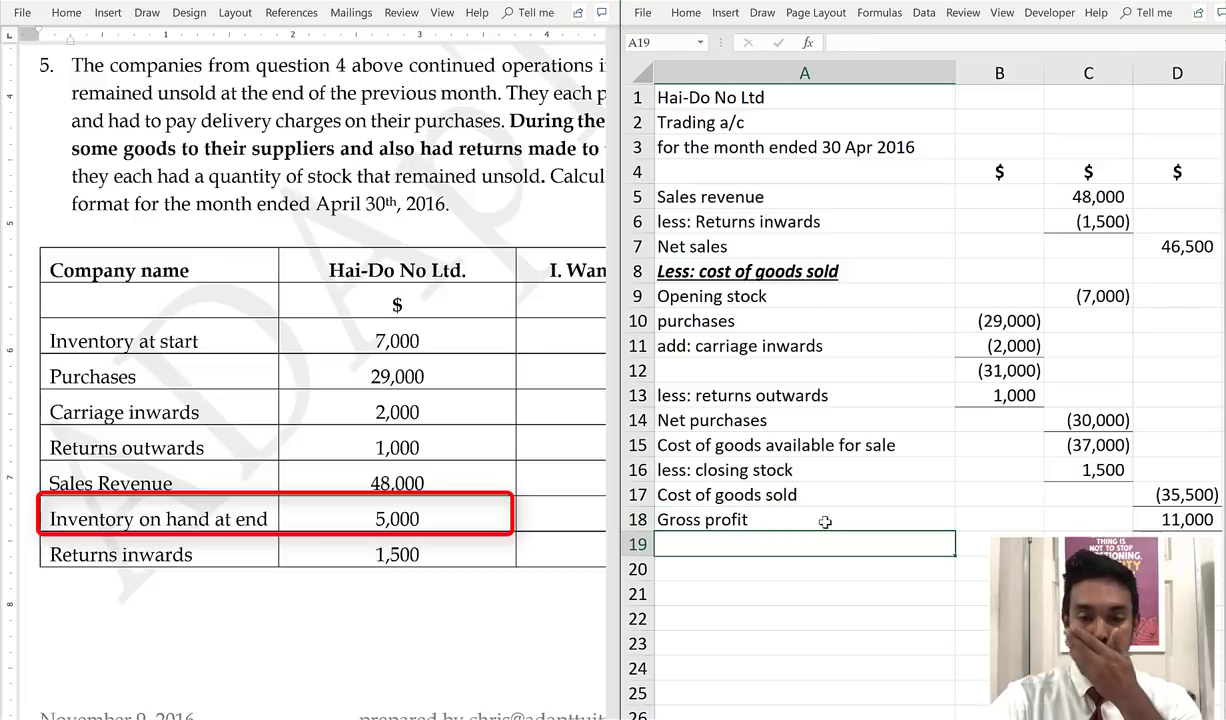
left_click(853, 593)
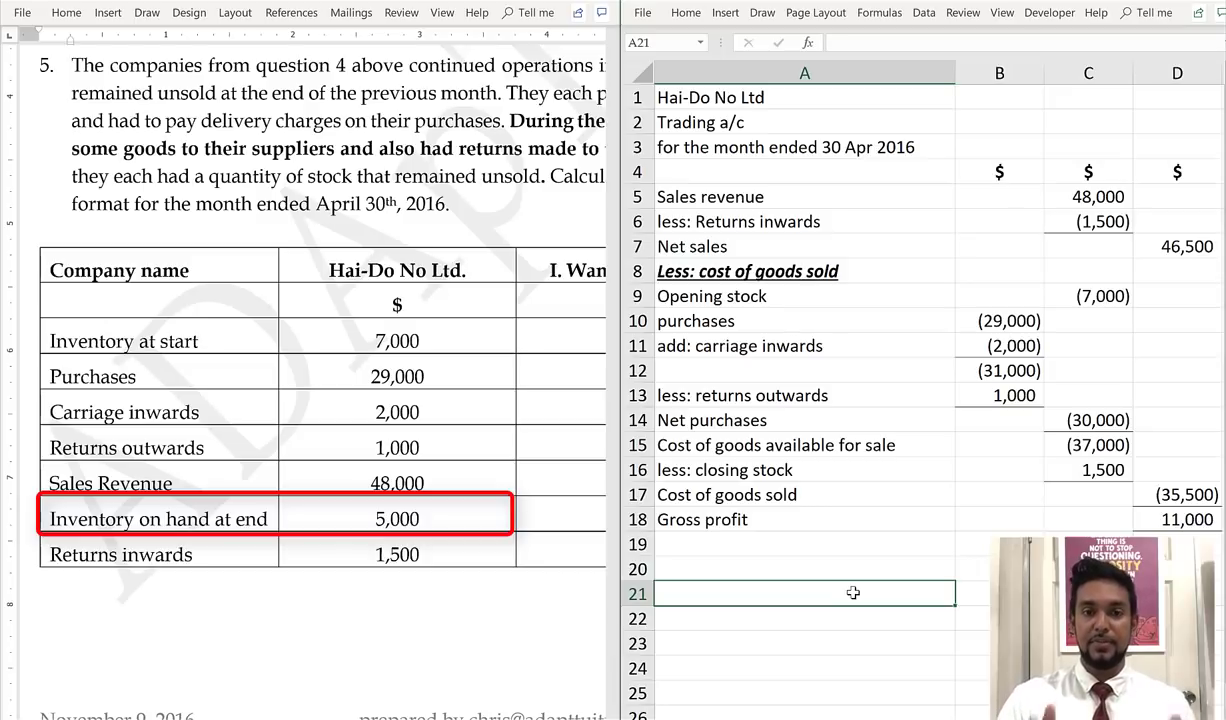
Review the Eye Corn Fews January 2016 trading account, examining sales revenue, cost of sales and gross profit
key("ctrl+Page_Up")
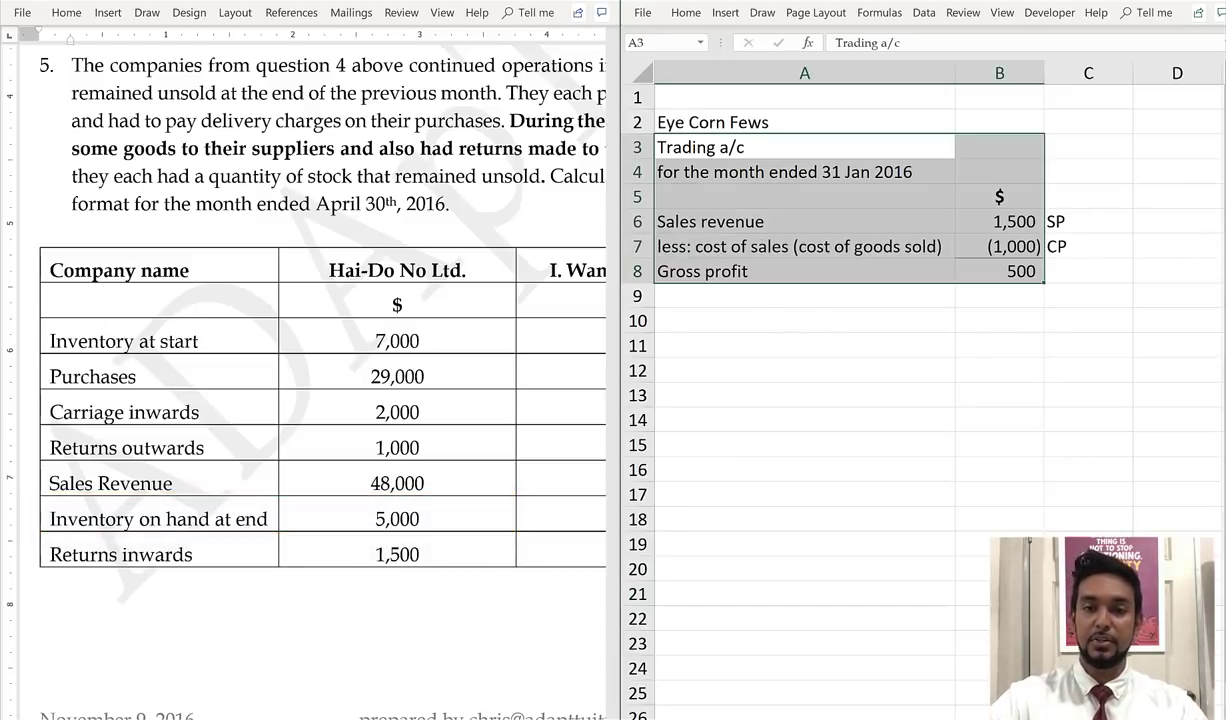
left_click(749, 440)
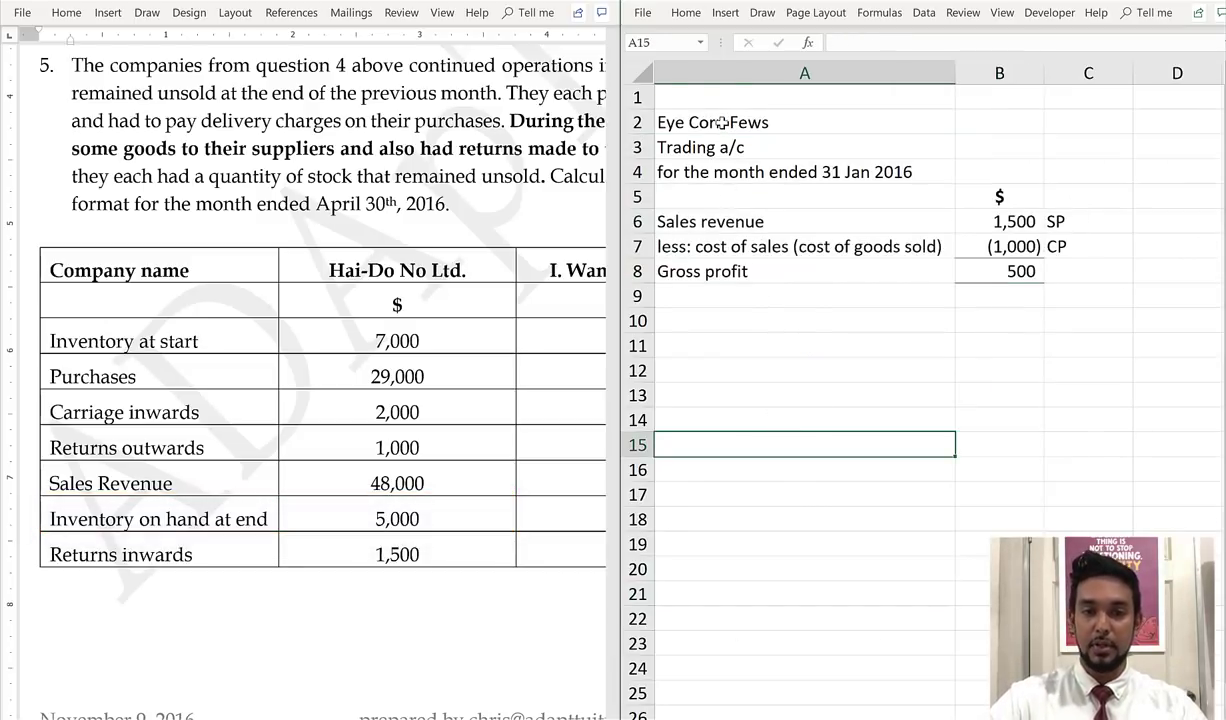
left_click(752, 212)
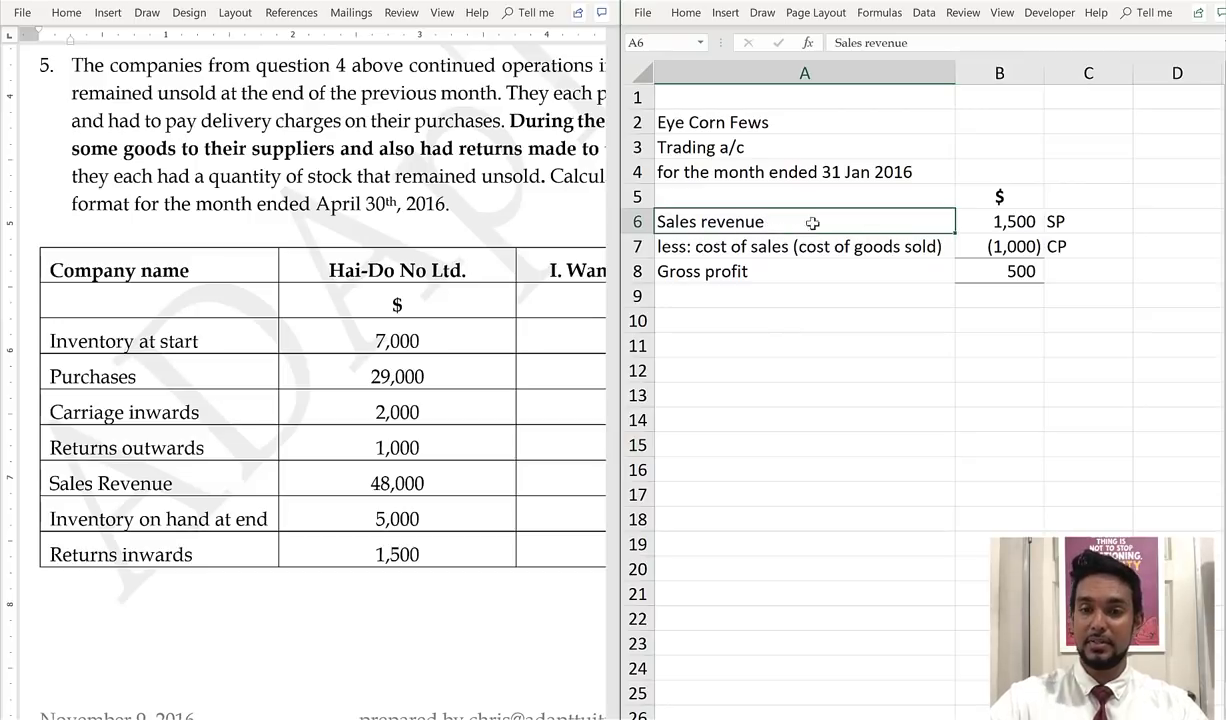
left_click(976, 246, "shift")
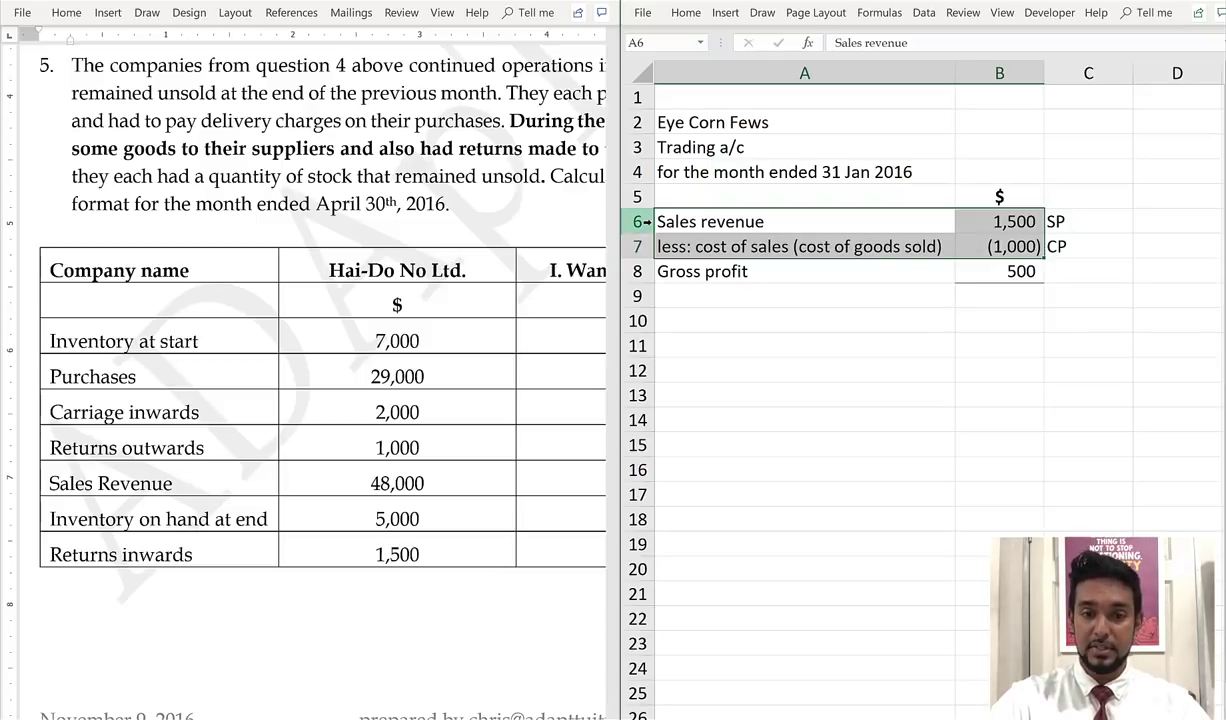
left_click(755, 224)
left_click_drag(755, 224, 755, 243)
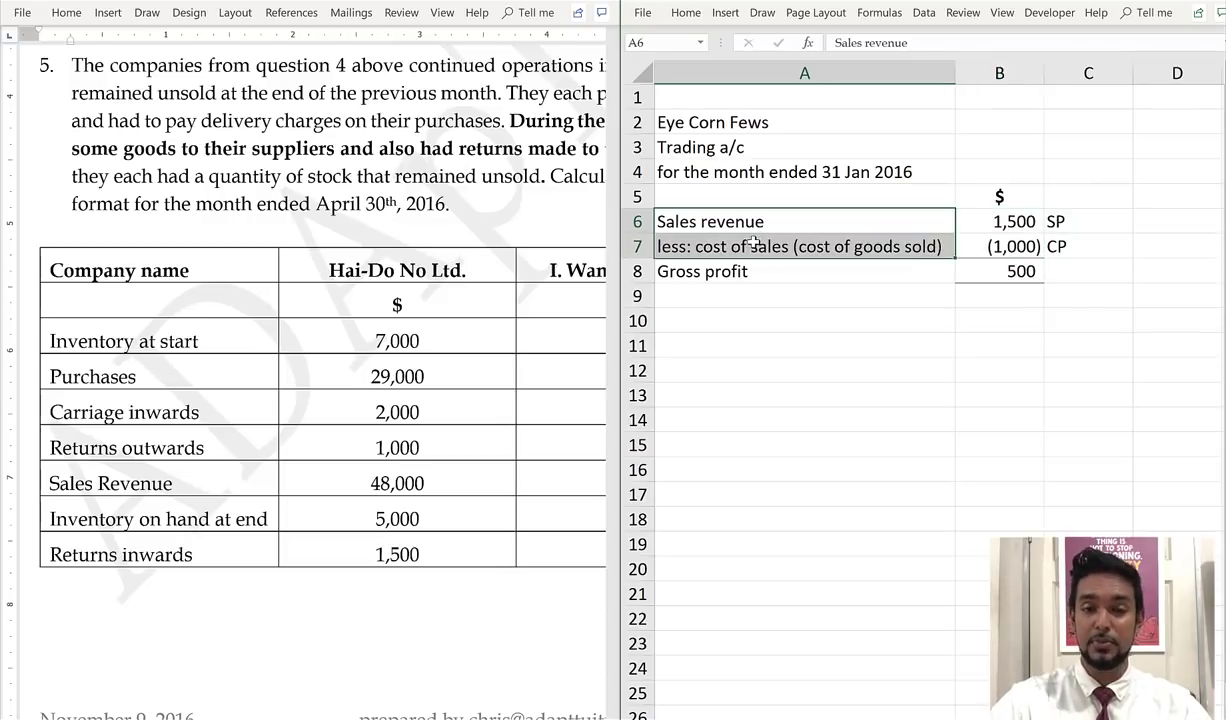
left_click_drag(864, 280, 985, 272)
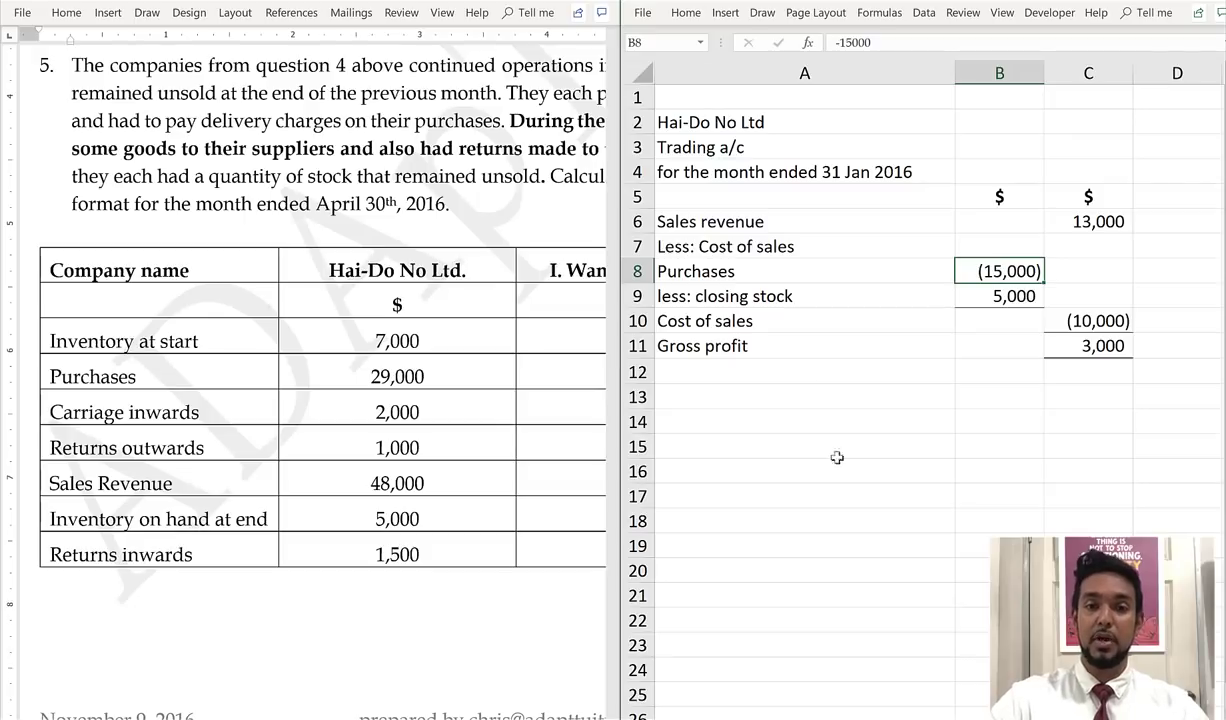
Review Hai-Do No Ltd's January 2016 trading account, examining how purchases and closing stock lead to cost of sales
left_click(633, 292)
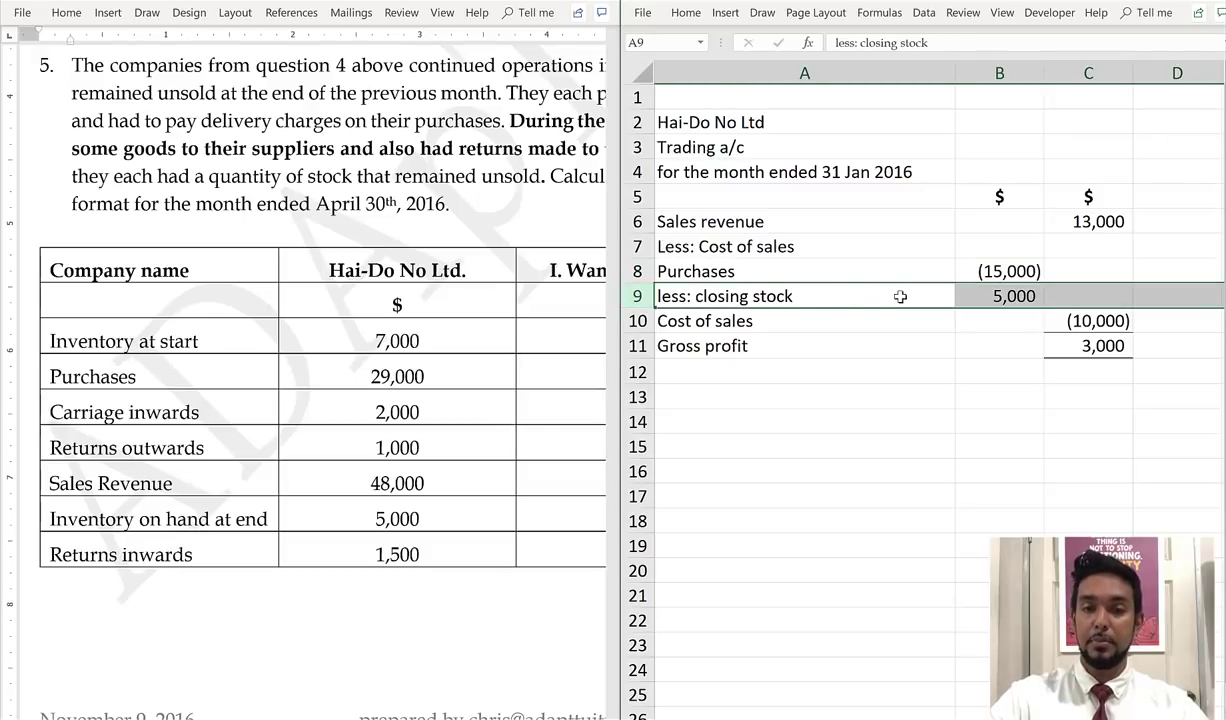
left_click_drag(636, 271, 651, 296)
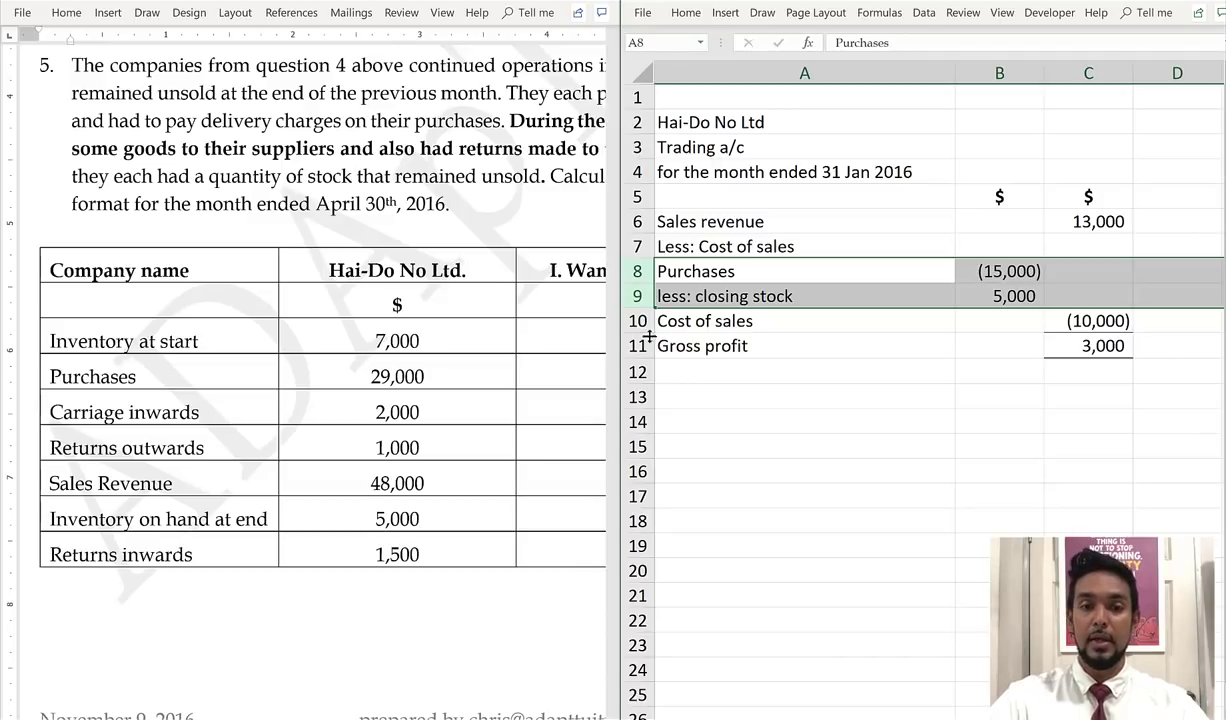
left_click(637, 321)
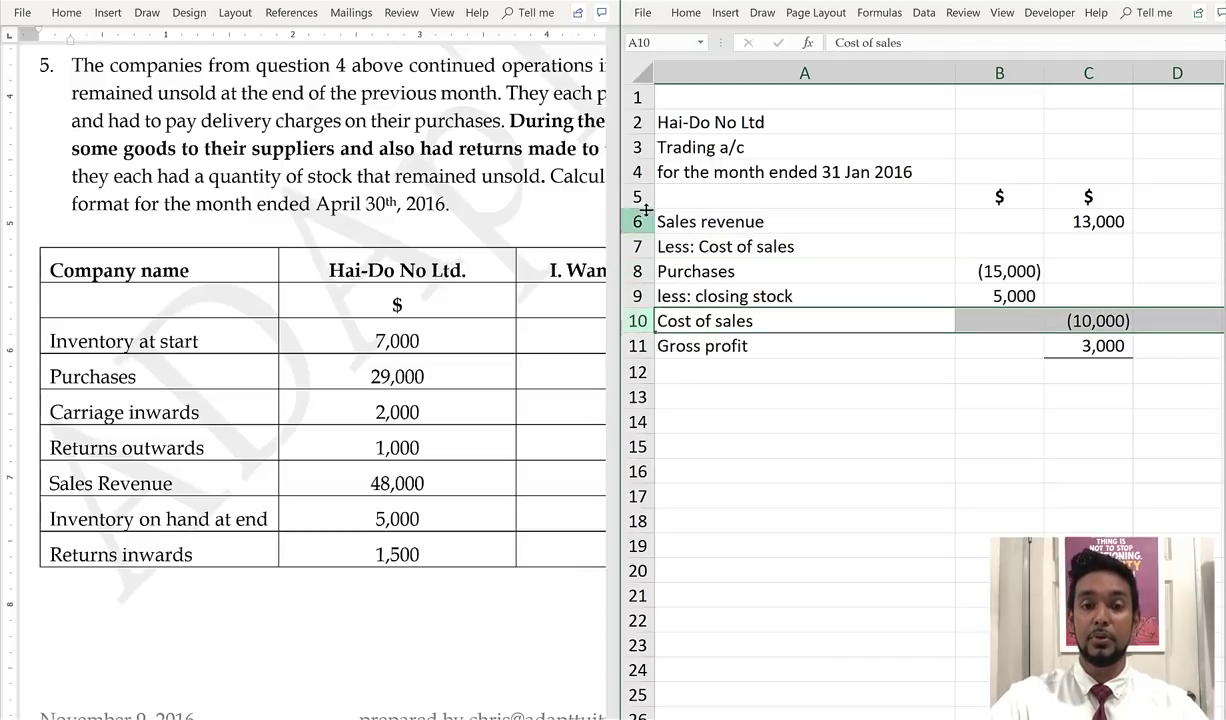
left_click(638, 221, "ctrl")
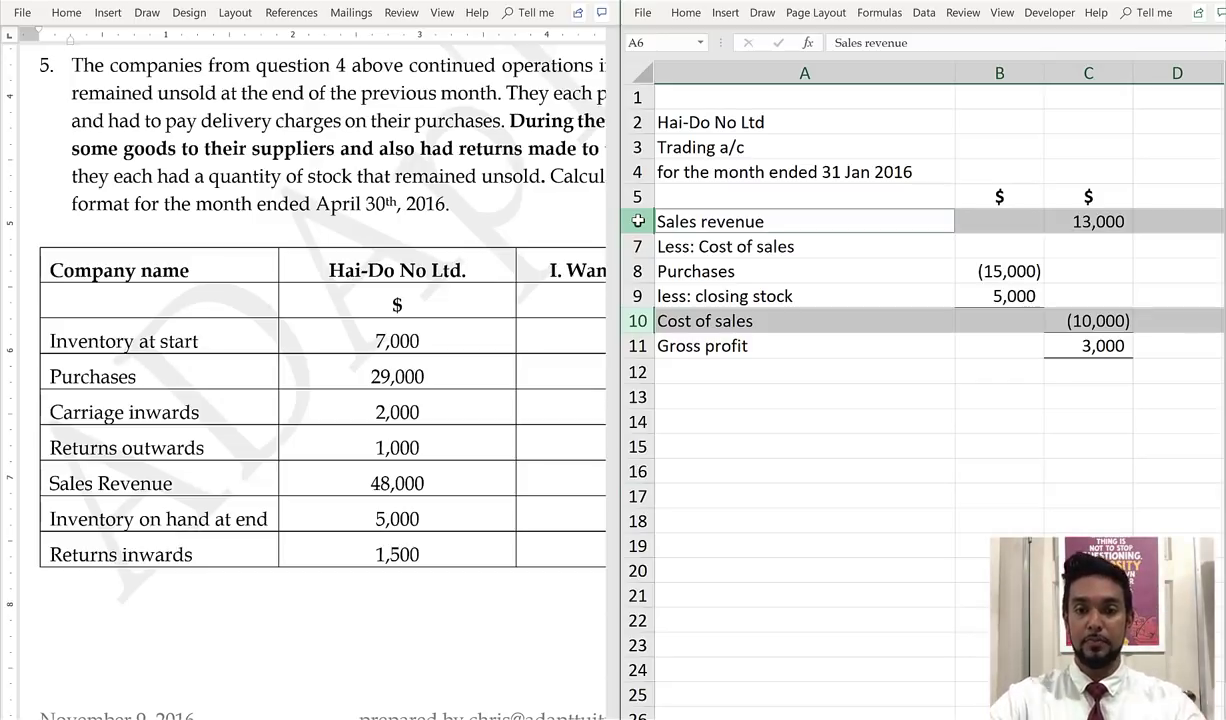
left_click(648, 297)
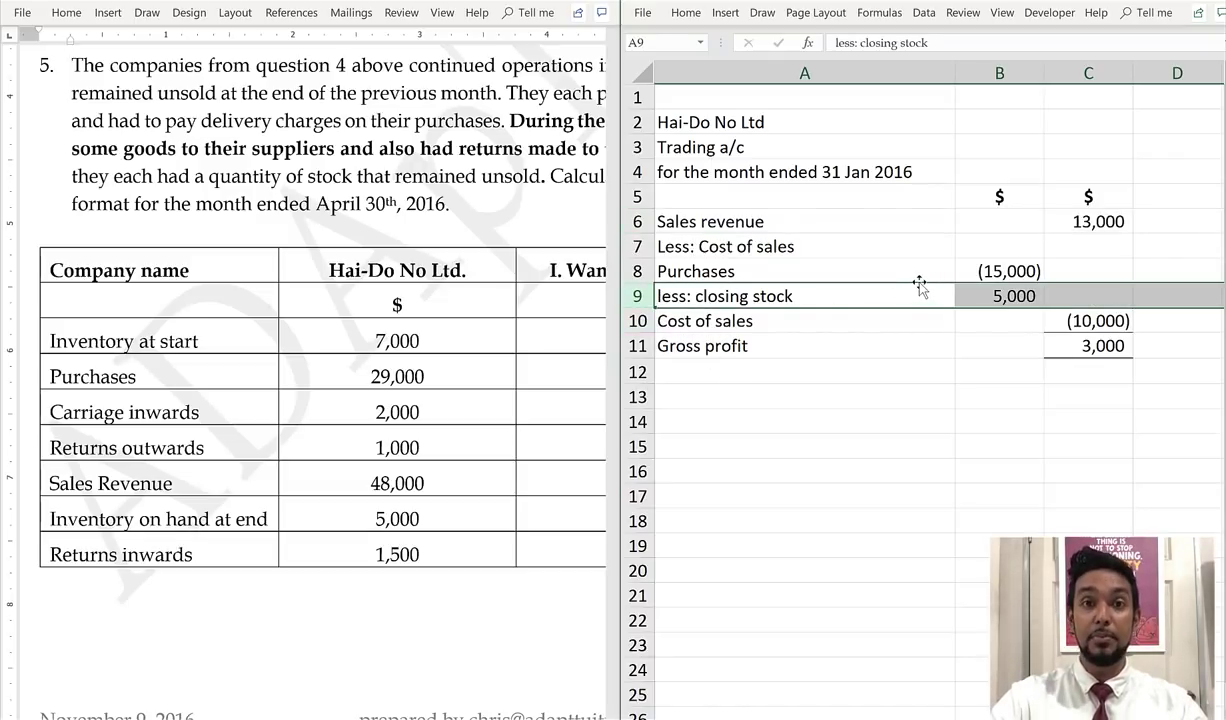
Review Hai-Do No Ltd's February 2016 trading account, examining opening and closing stock, cost of goods available for sale, cost of goods sold and gross profit
key("ctrl+Page_Down")
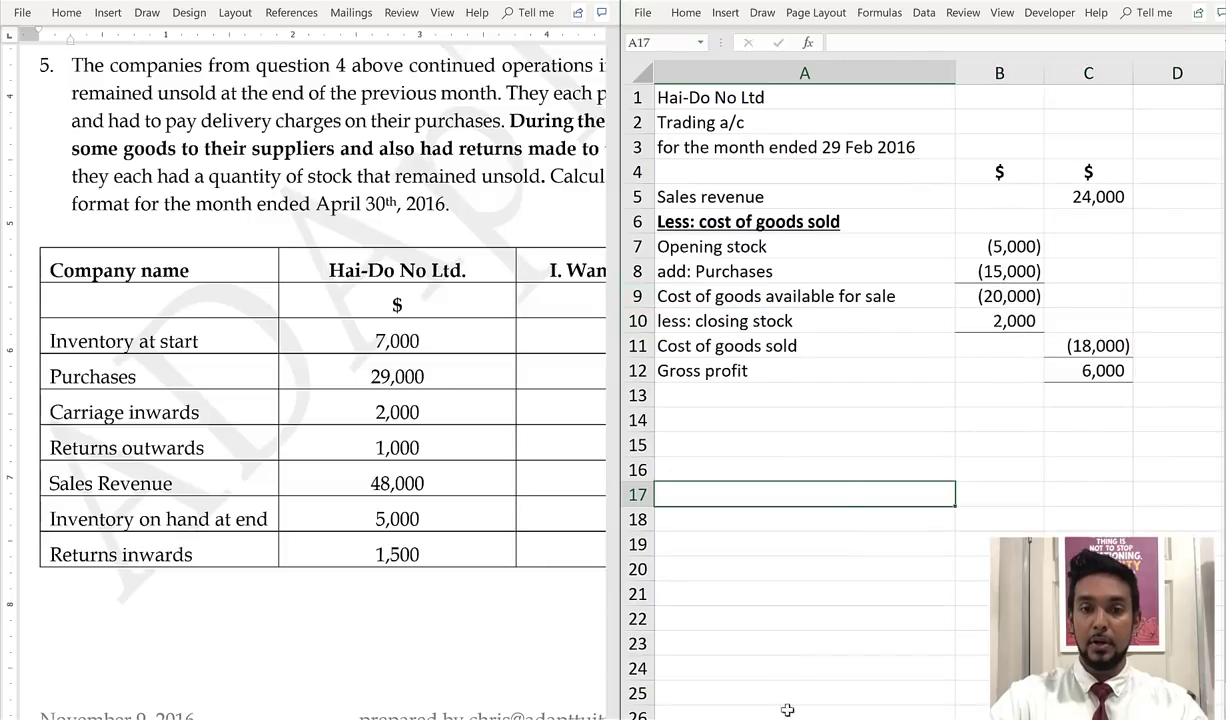
left_click(650, 246)
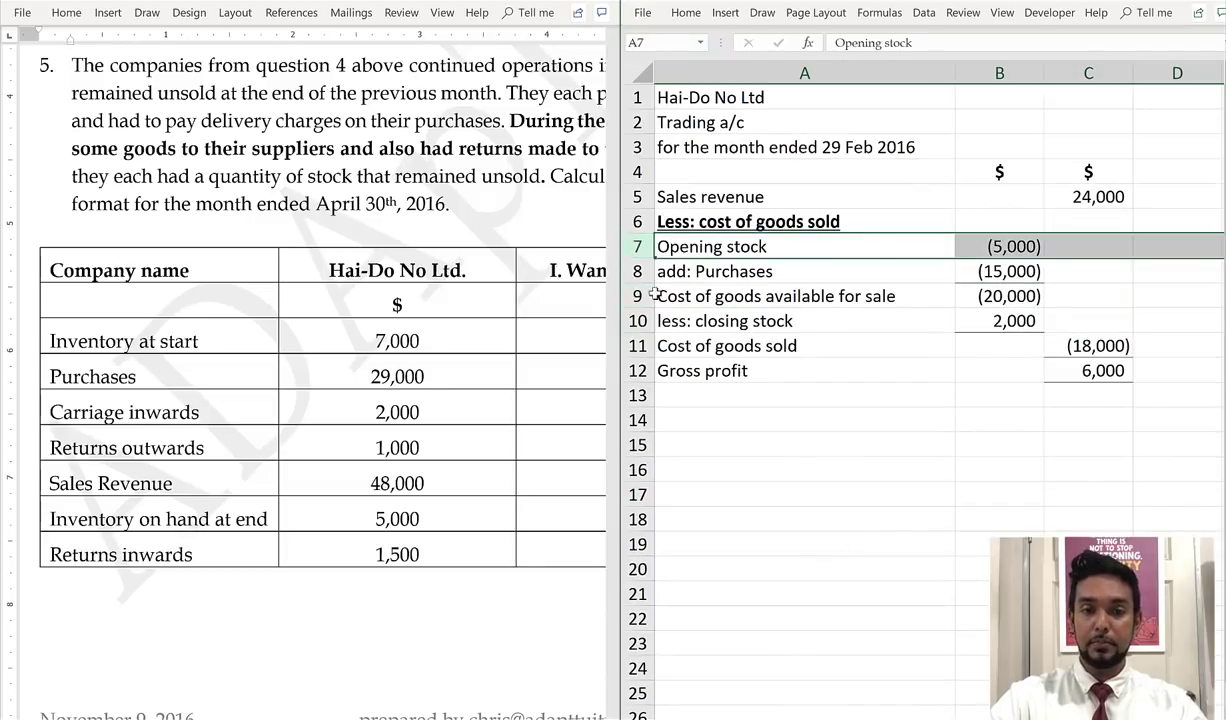
left_click(638, 320, "ctrl")
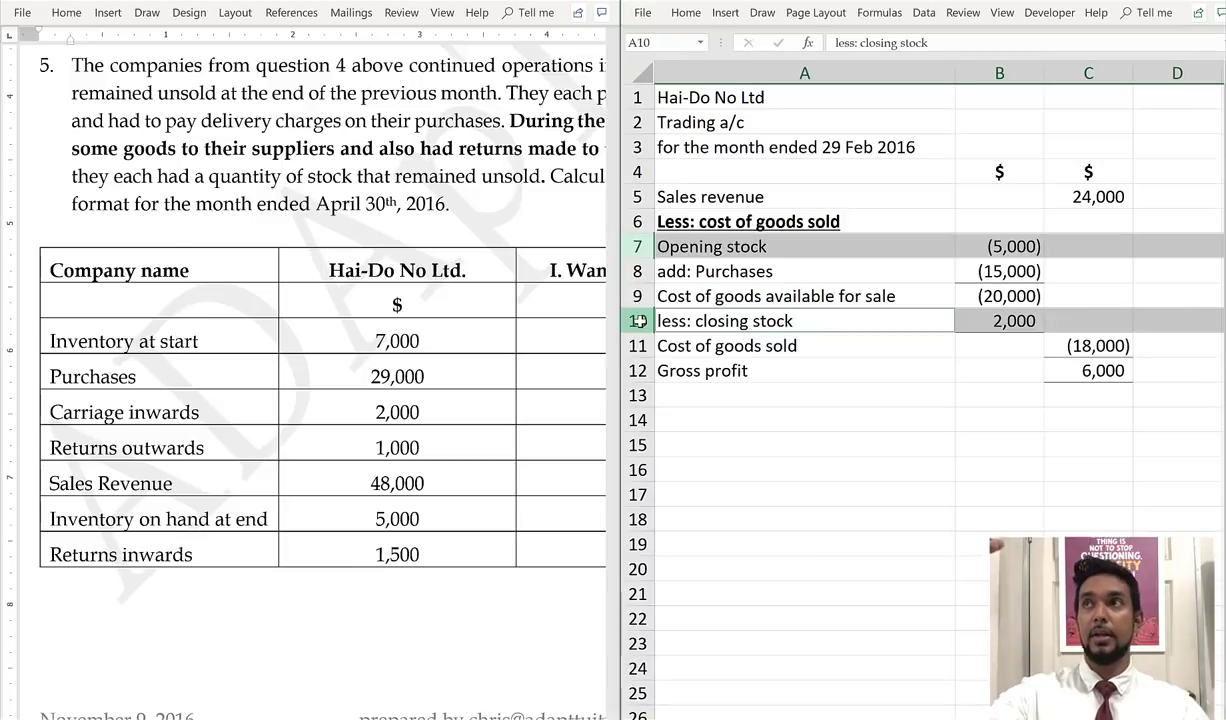
left_click(641, 296)
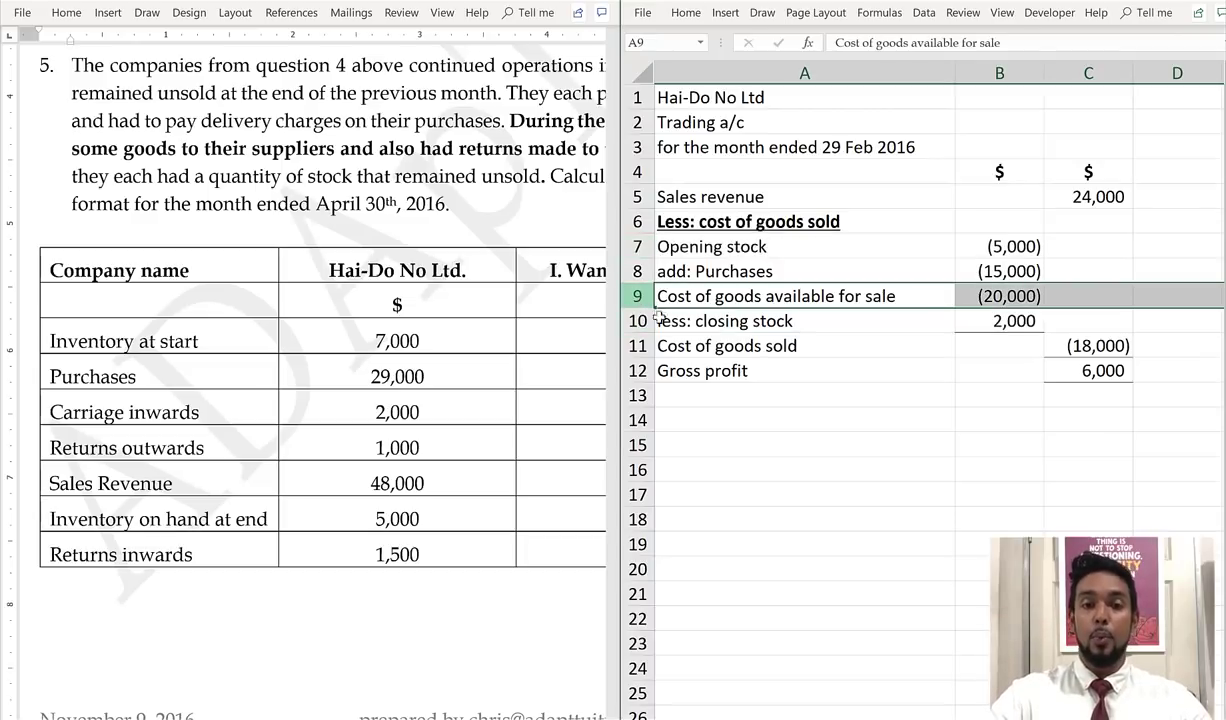
left_click(641, 320, "ctrl")
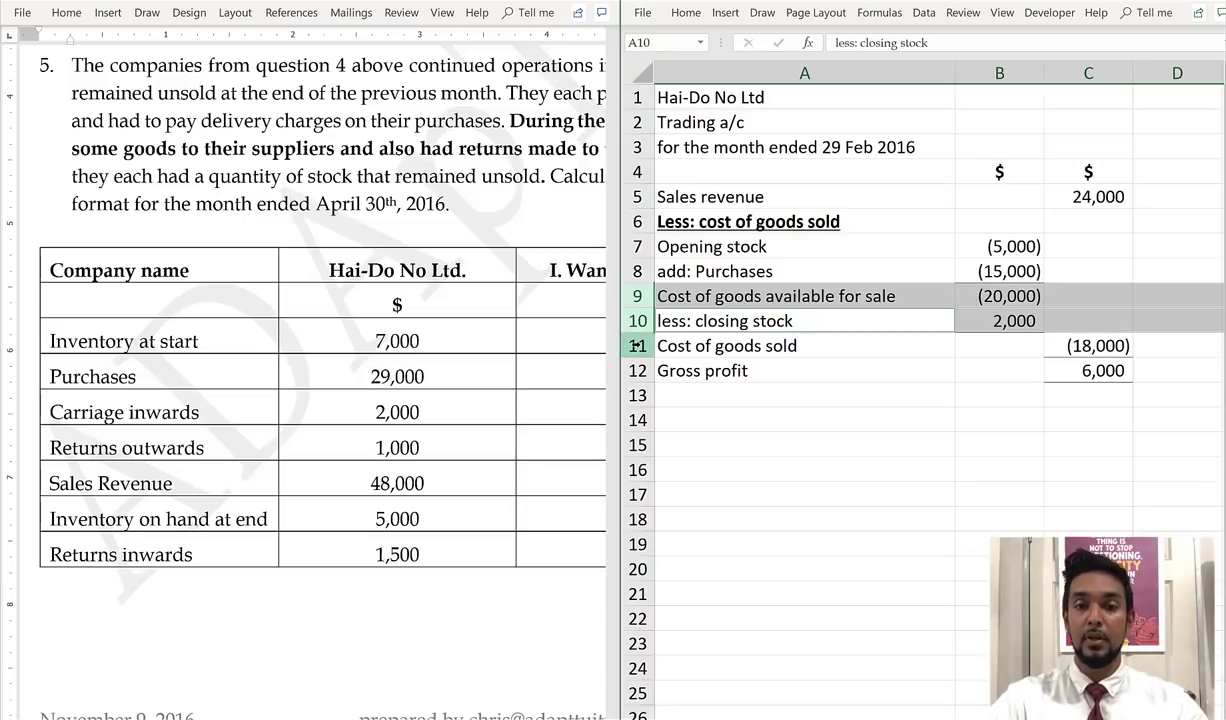
left_click(637, 345)
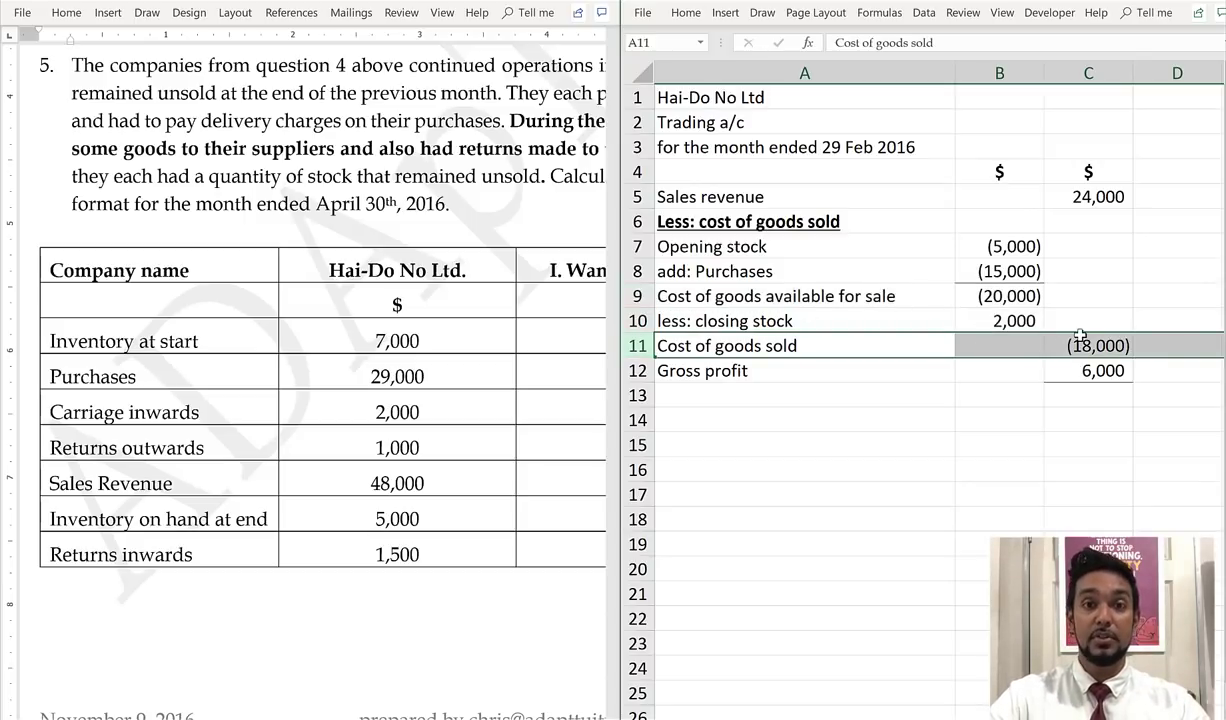
left_click(625, 192, "ctrl")
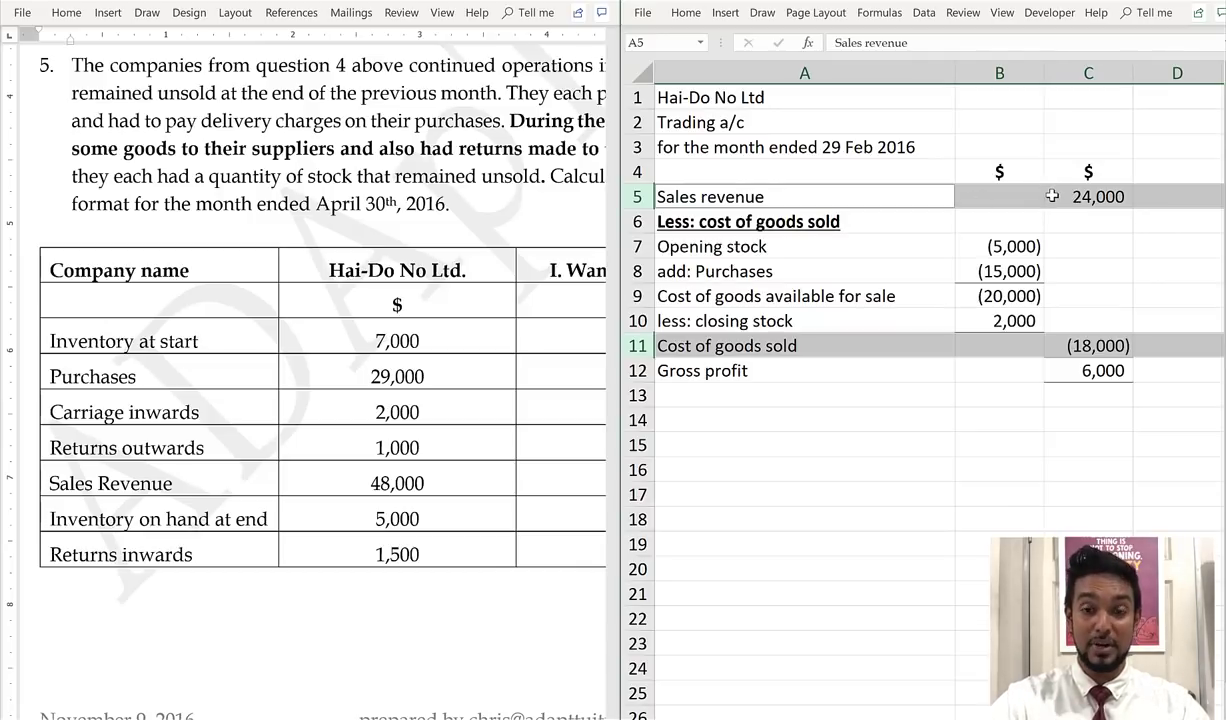
left_click(638, 371)
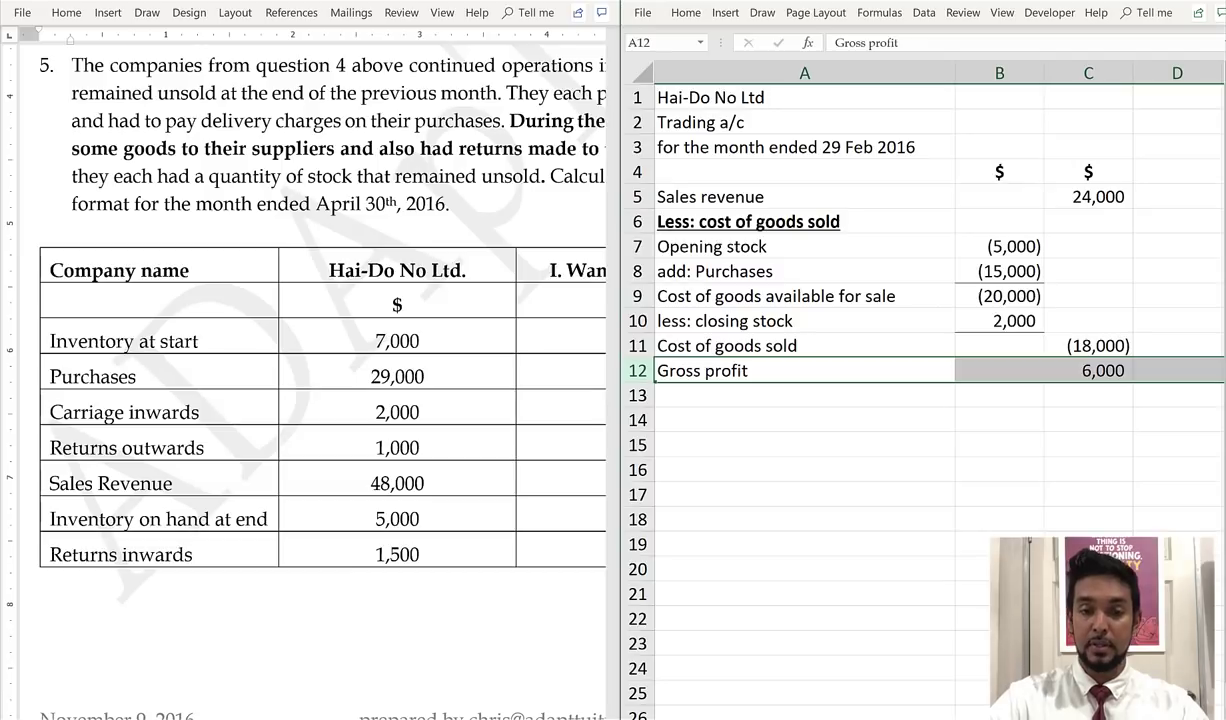
Review Hai-Do No Ltd.'s March 2016 trading account, examining how opening stock, purchases and carriage inwards build the cost of goods available for sale
key("ctrl+Page_Down")
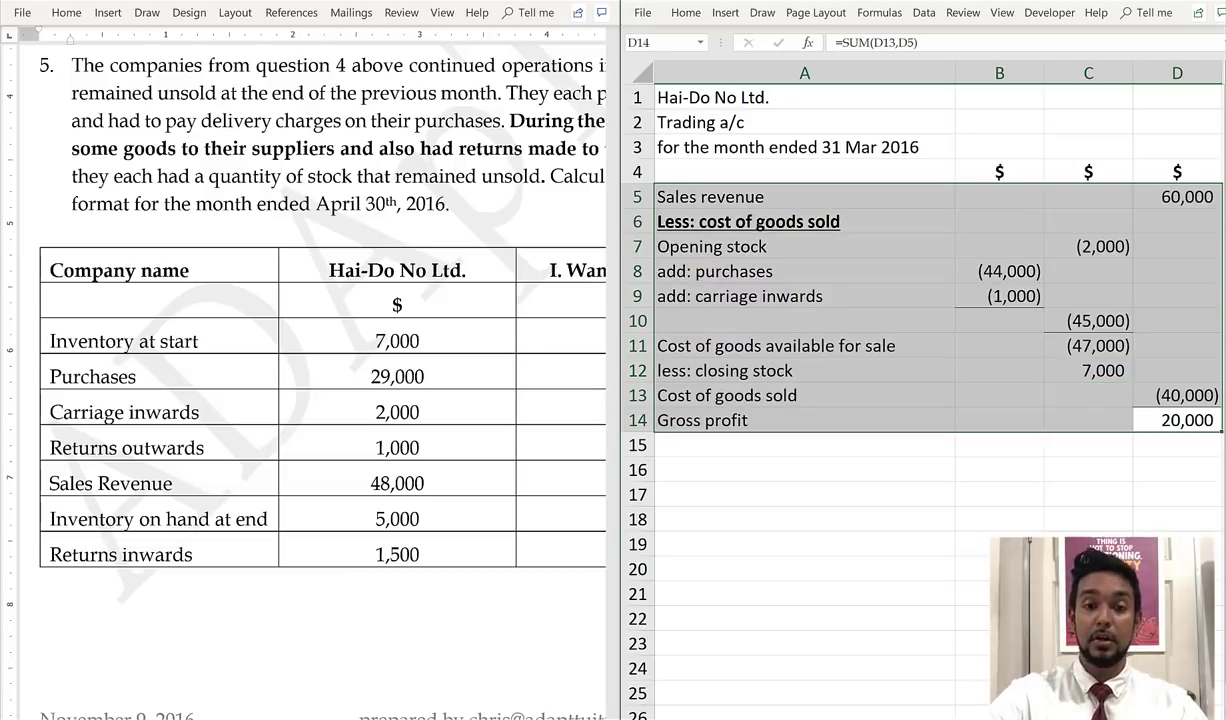
left_click(638, 296)
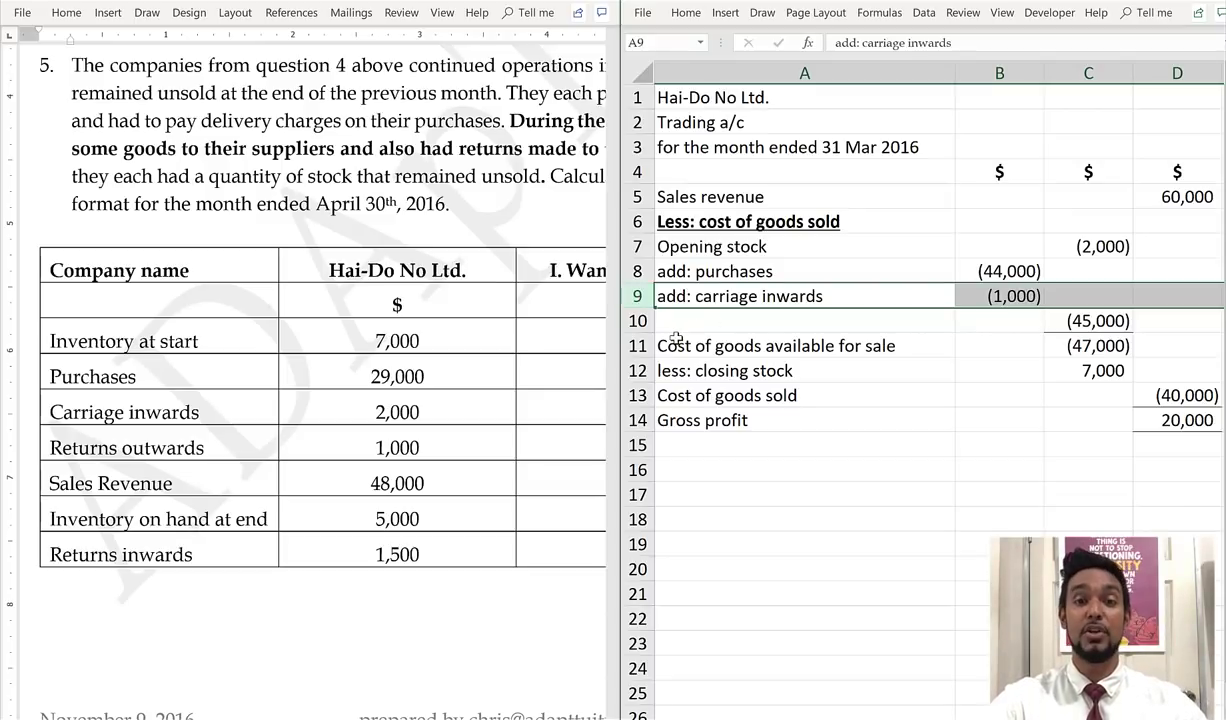
left_click_drag(637, 272, 643, 295)
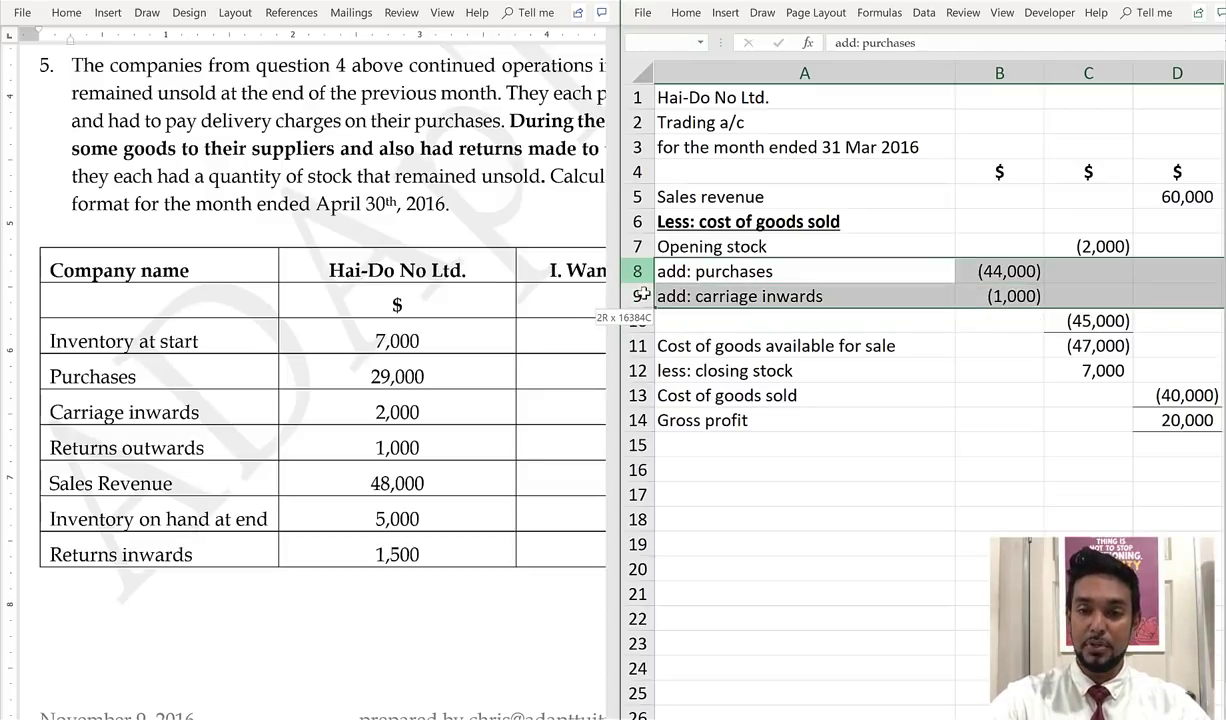
left_click(628, 242)
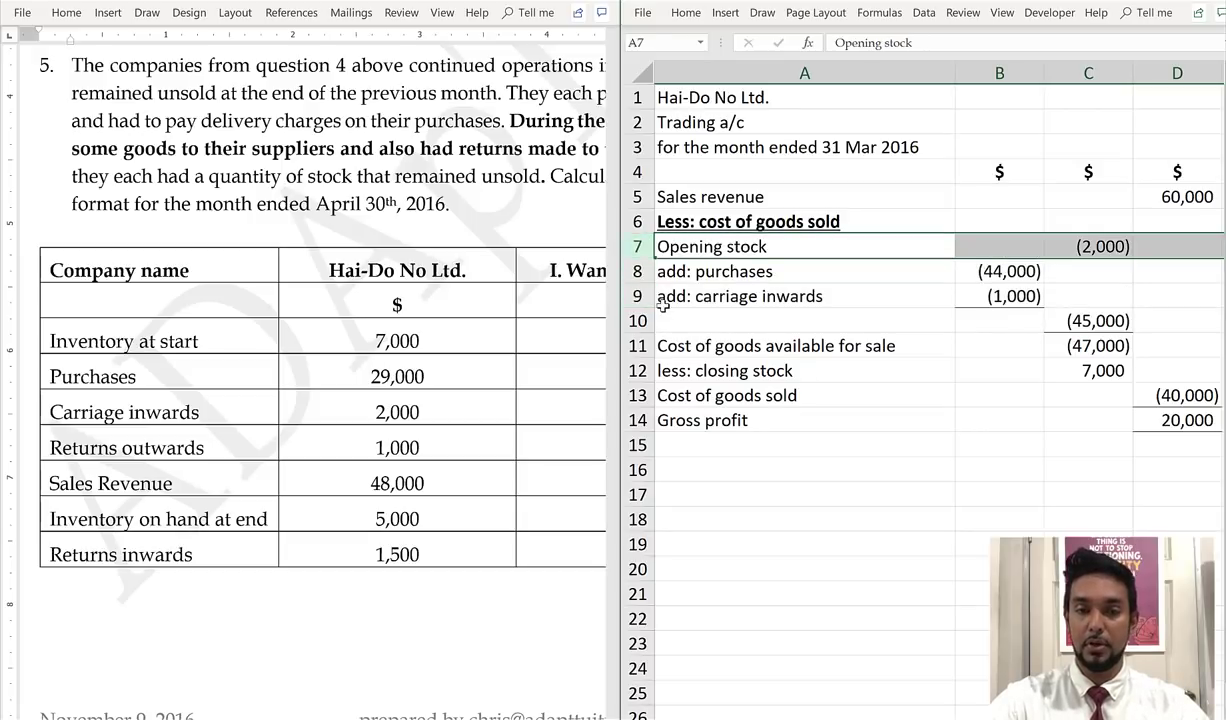
left_click(626, 316, "ctrl")
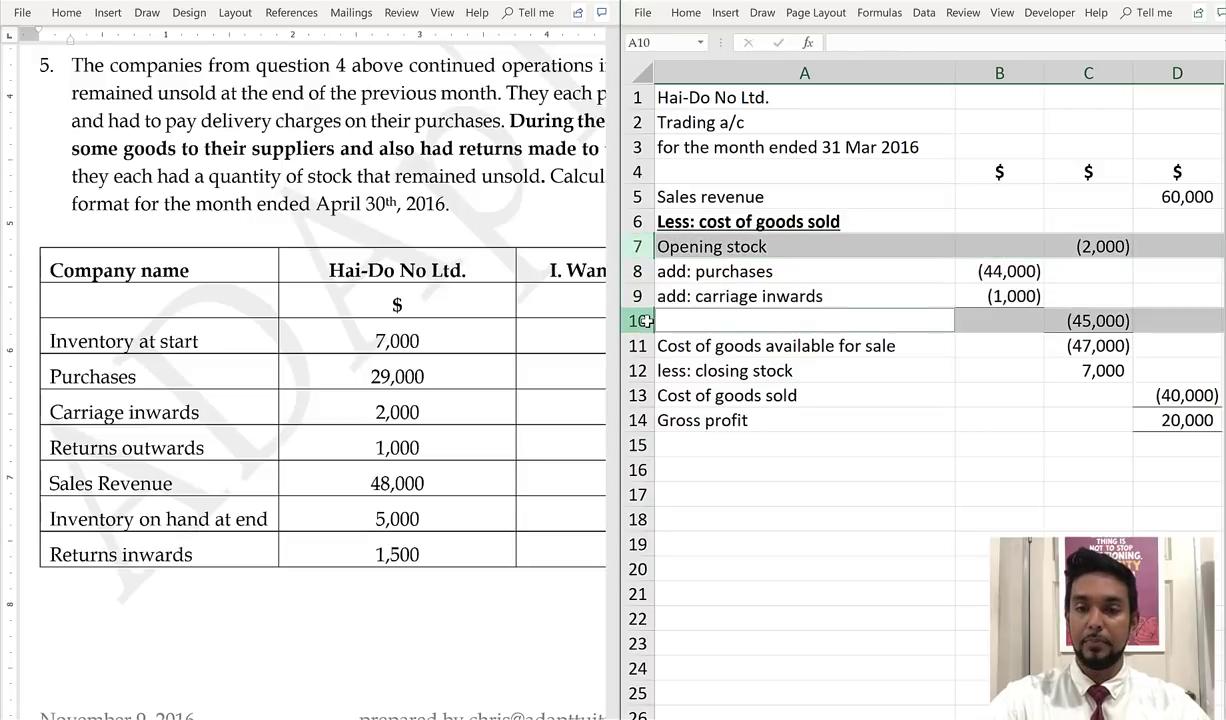
left_click(821, 313)
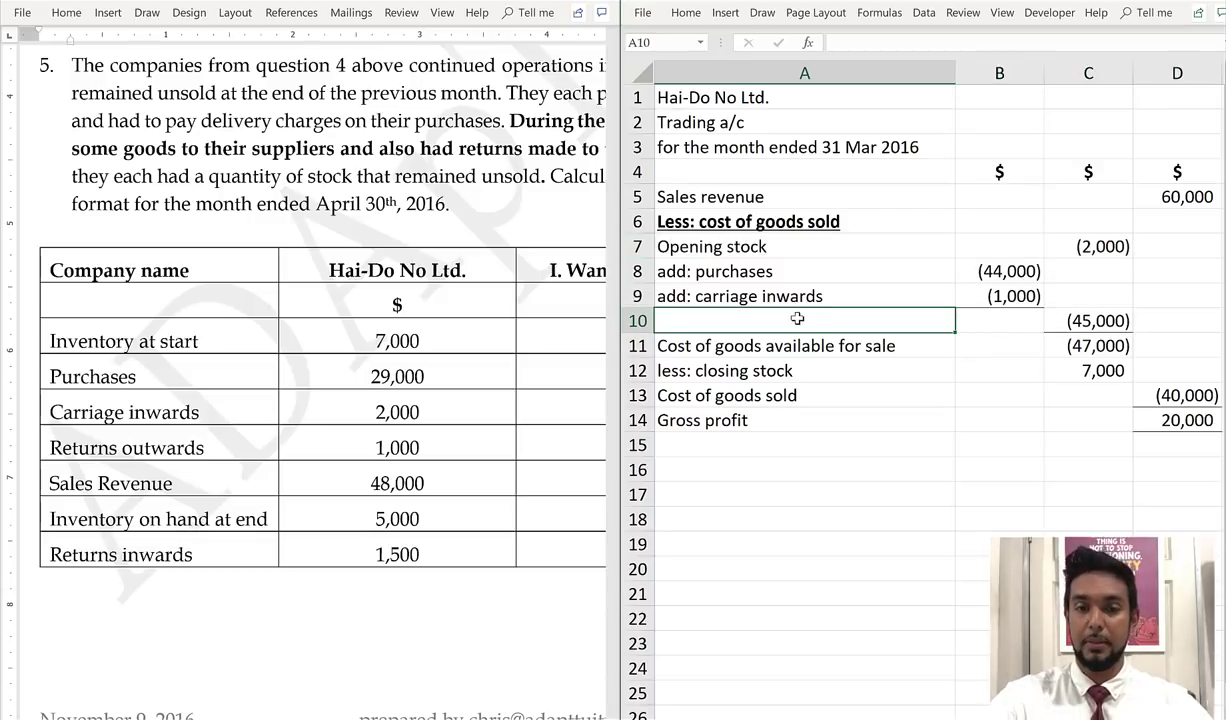
left_click(638, 345)
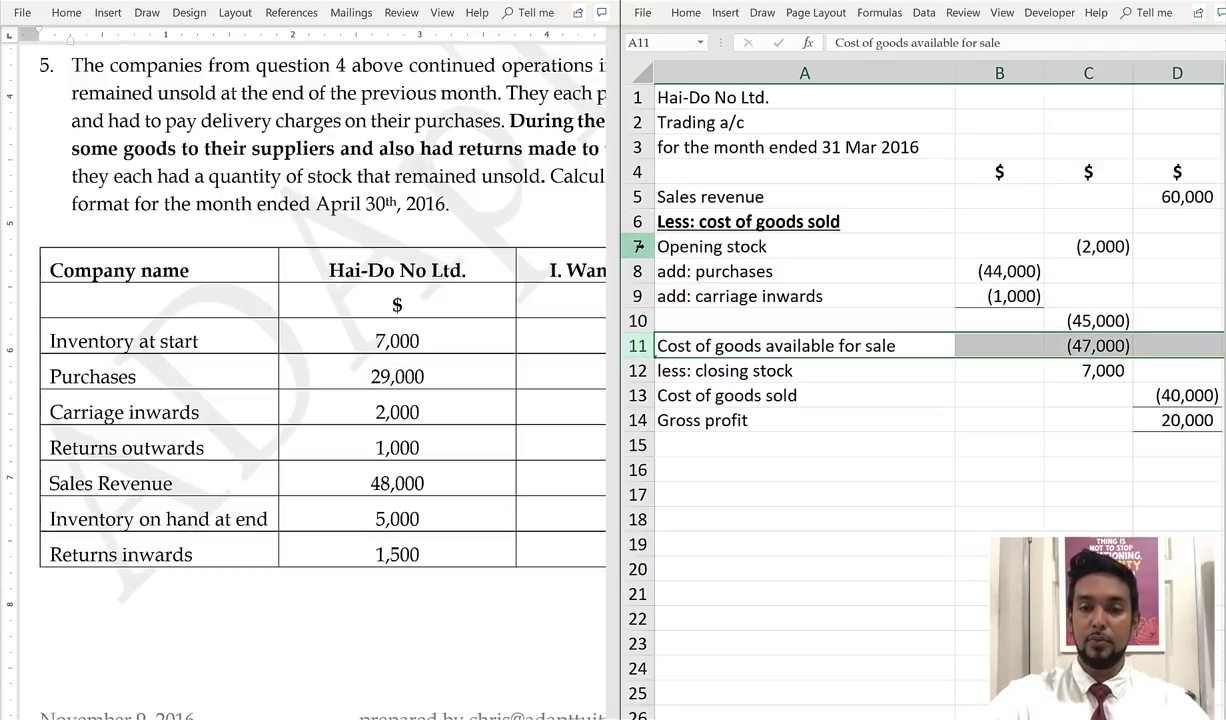
left_click(640, 246)
left_click(640, 320, "ctrl")
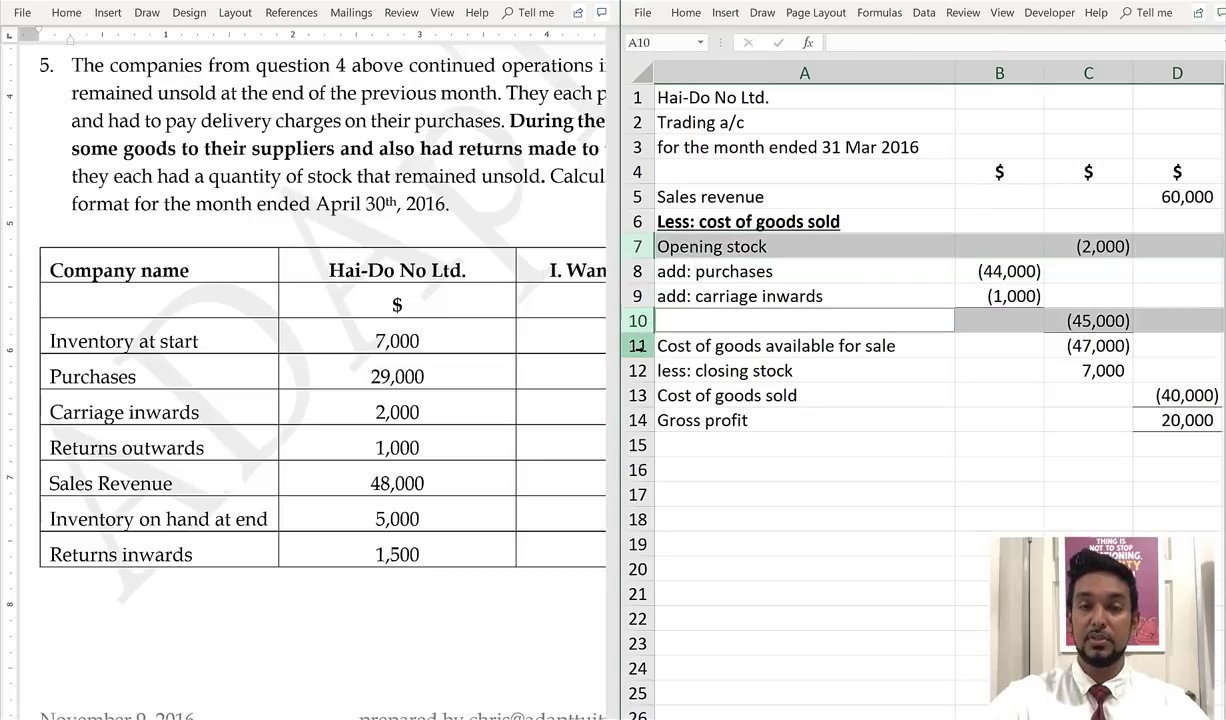
left_click(640, 345)
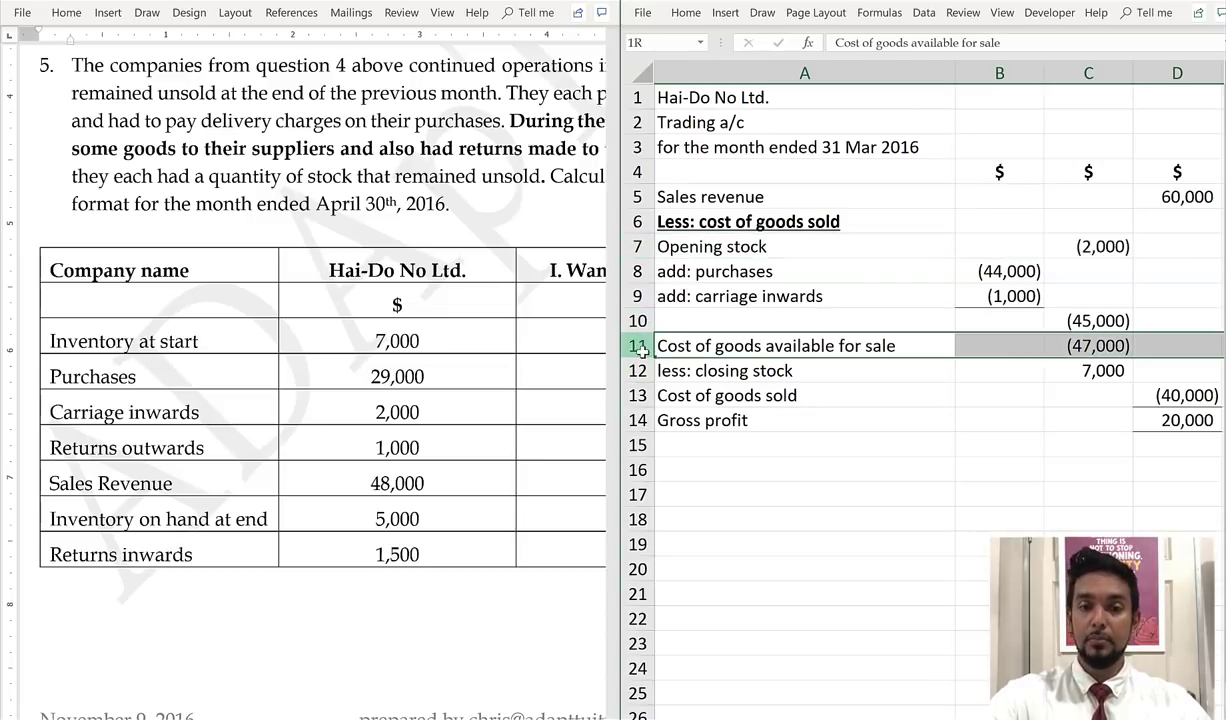
Examine how closing stock, cost of goods sold and sales revenue lead to gross profit in the March trading account
left_click_drag(638, 345, 640, 370)
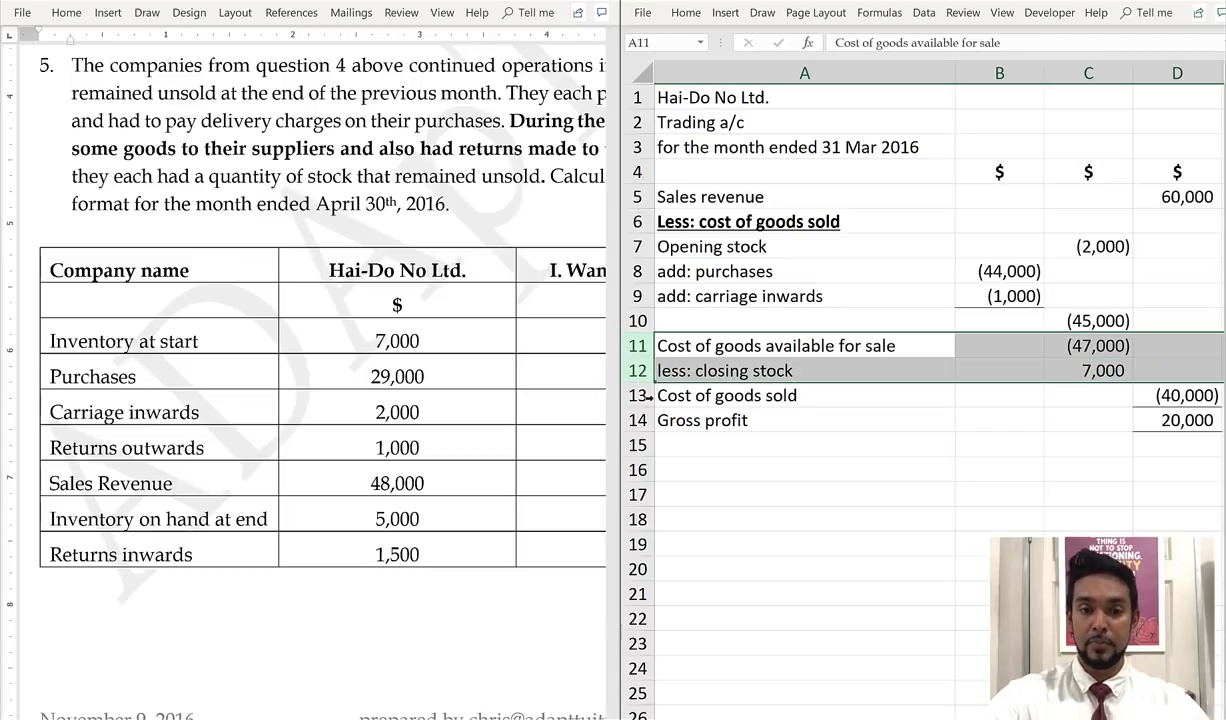
left_click(640, 395)
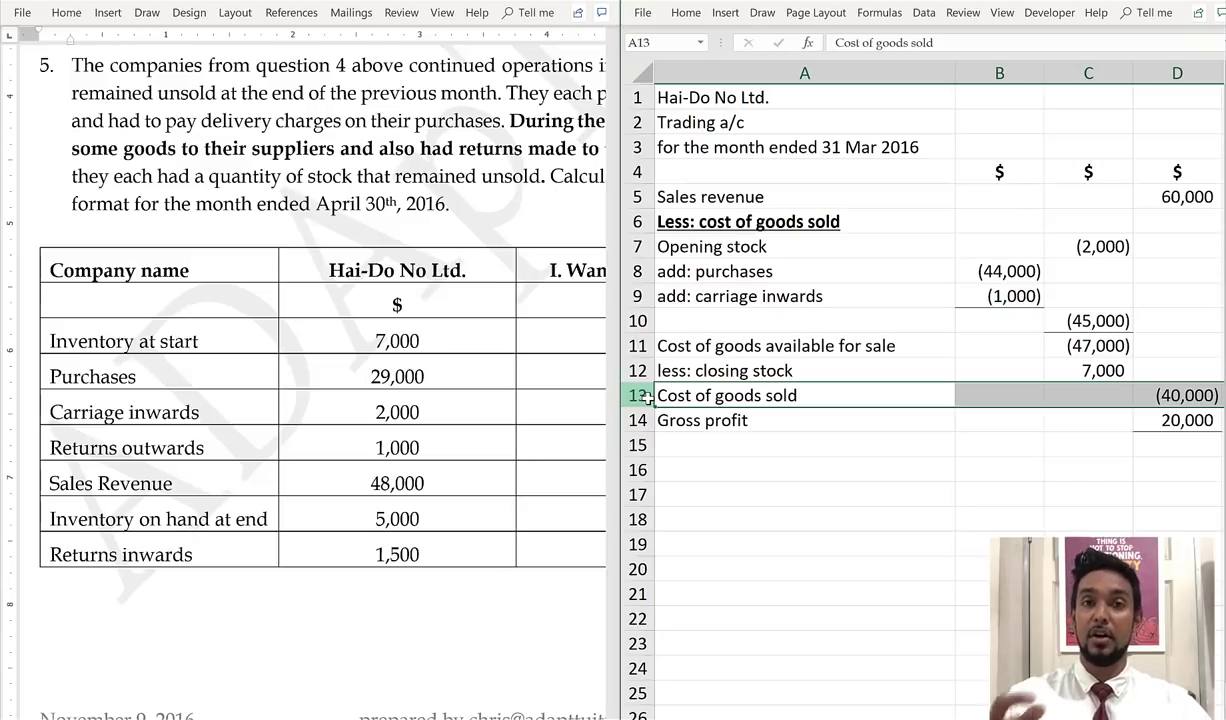
left_click(640, 196)
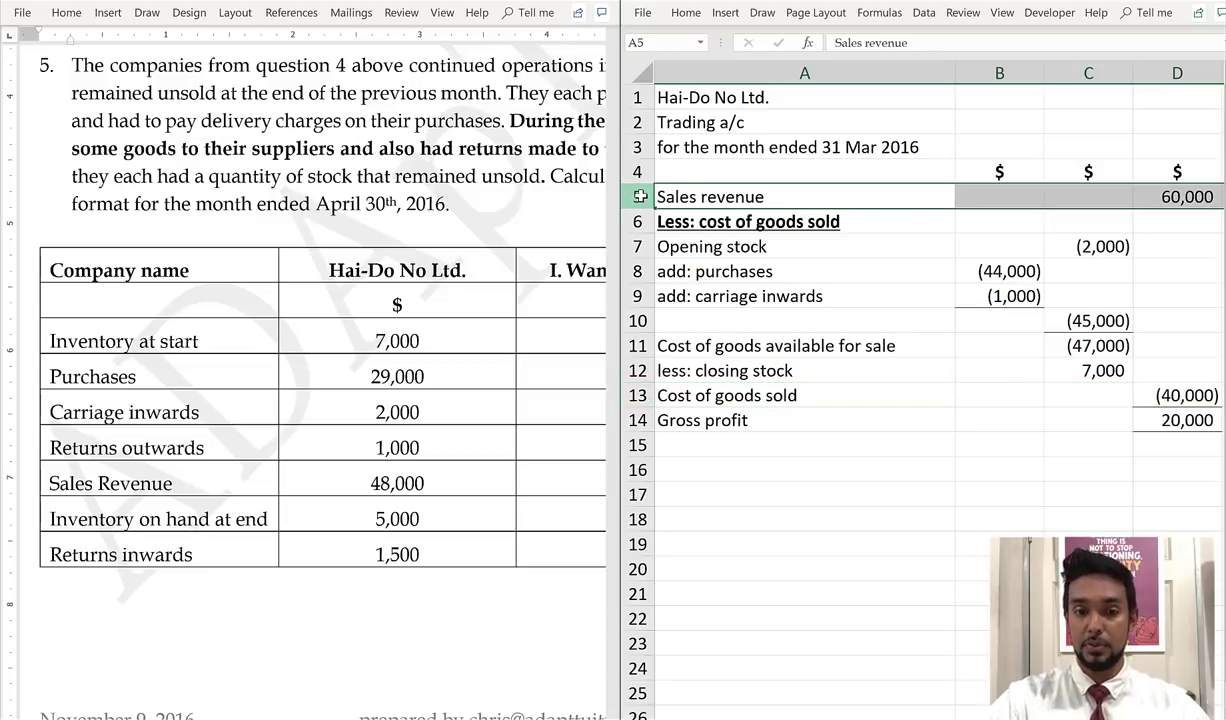
left_click(634, 395, "ctrl")
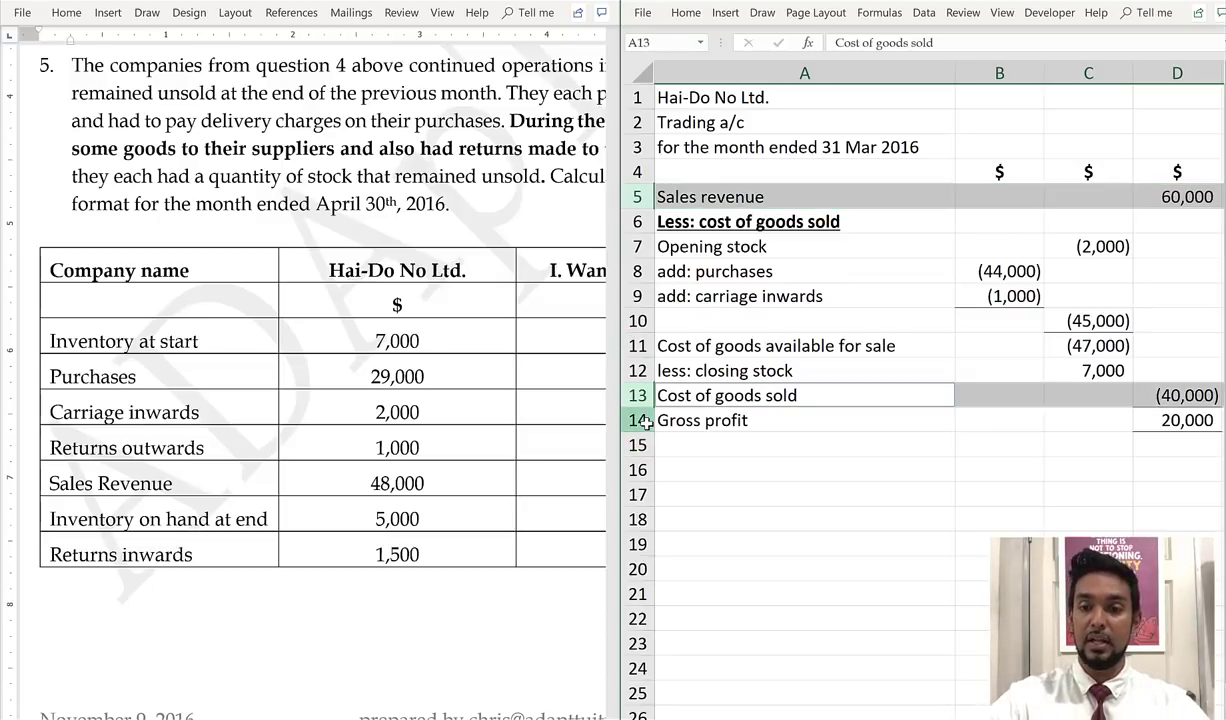
left_click(640, 420)
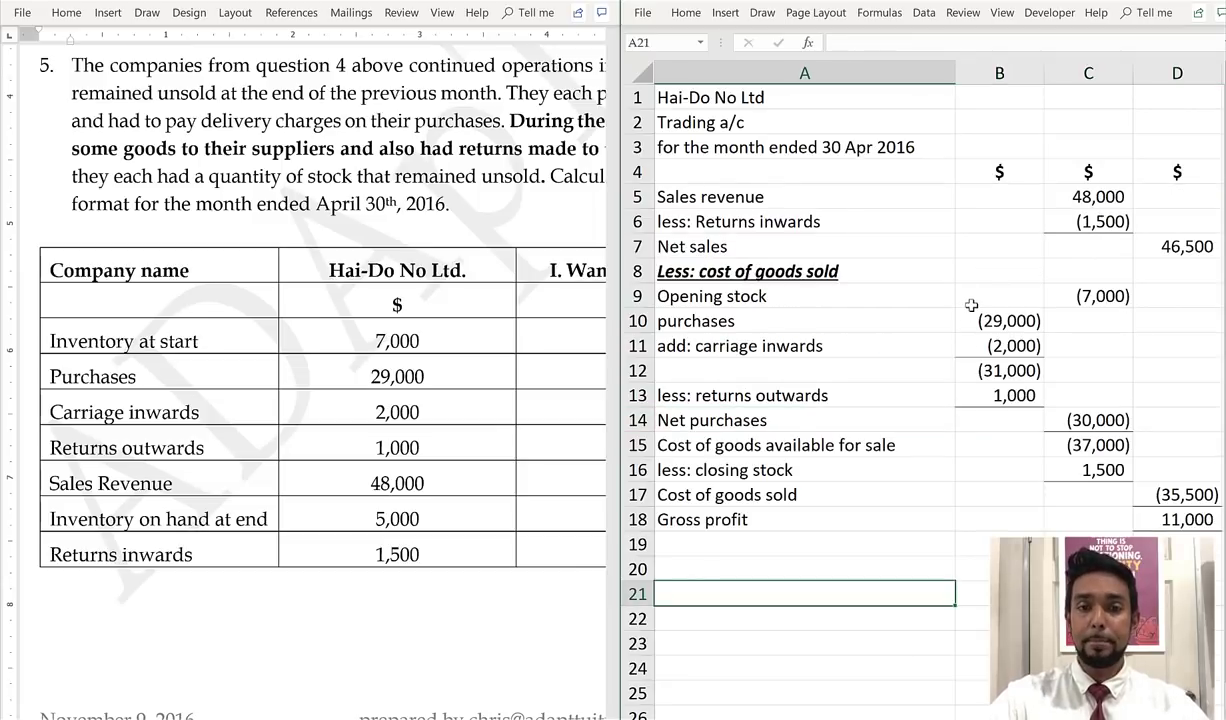
Review Hai-Do No Ltd's April 2016 trading account, examining returns inwards and outwards, net sales, opening stock and net purchases
left_click(640, 221)
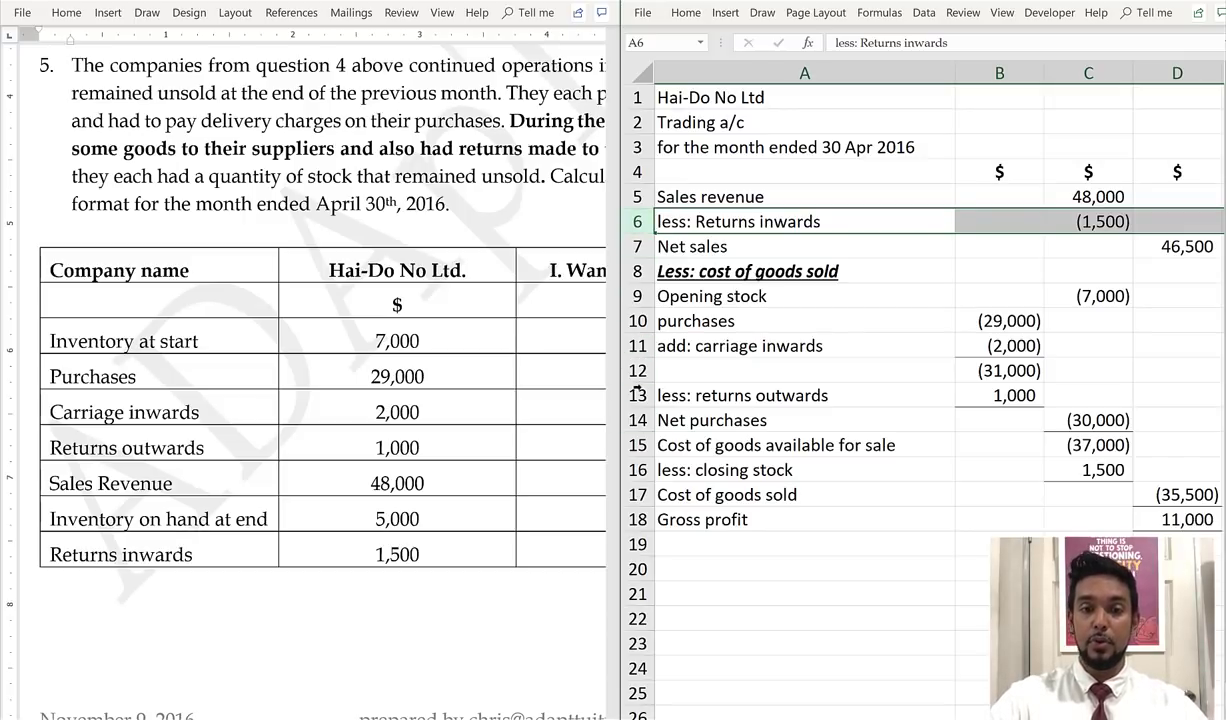
left_click(638, 395)
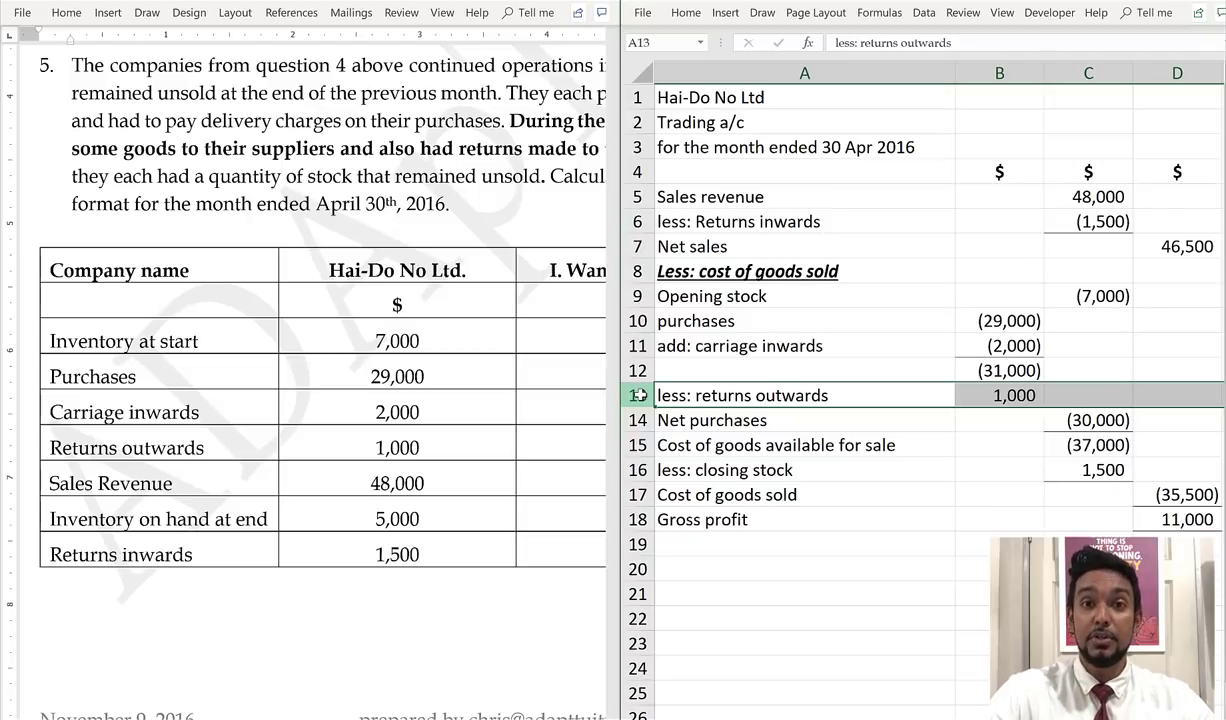
left_click(638, 320, "ctrl")
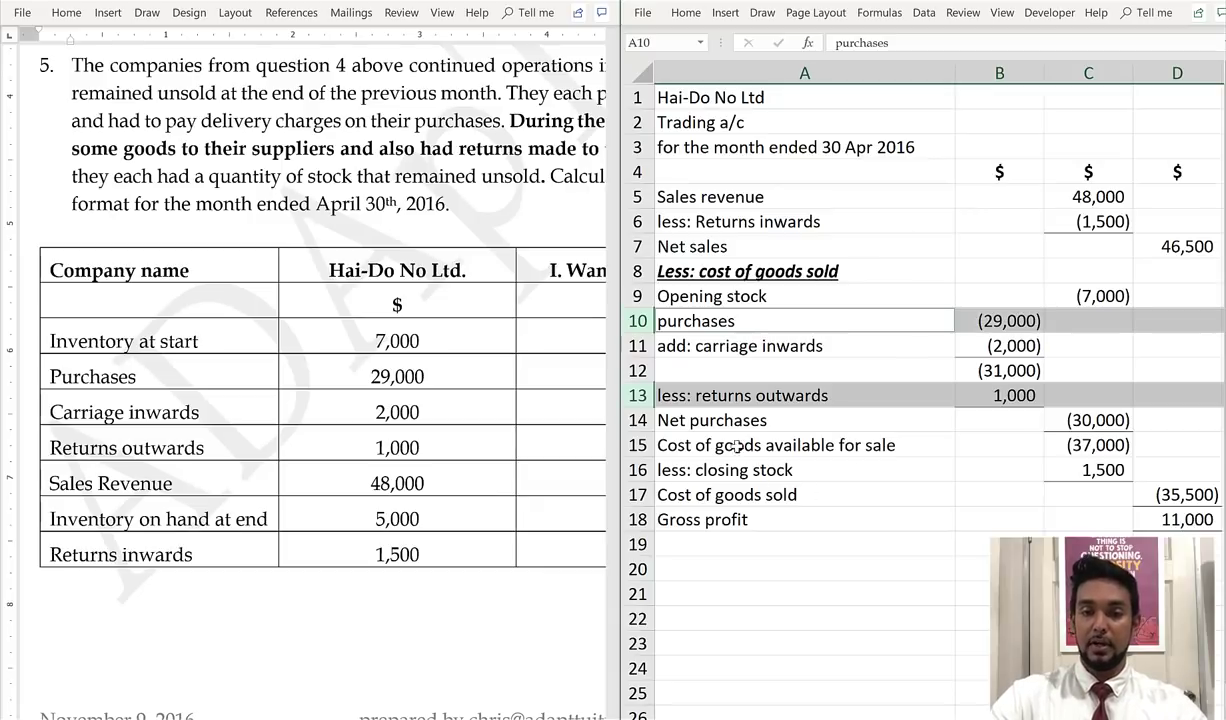
left_click_drag(638, 320, 638, 370)
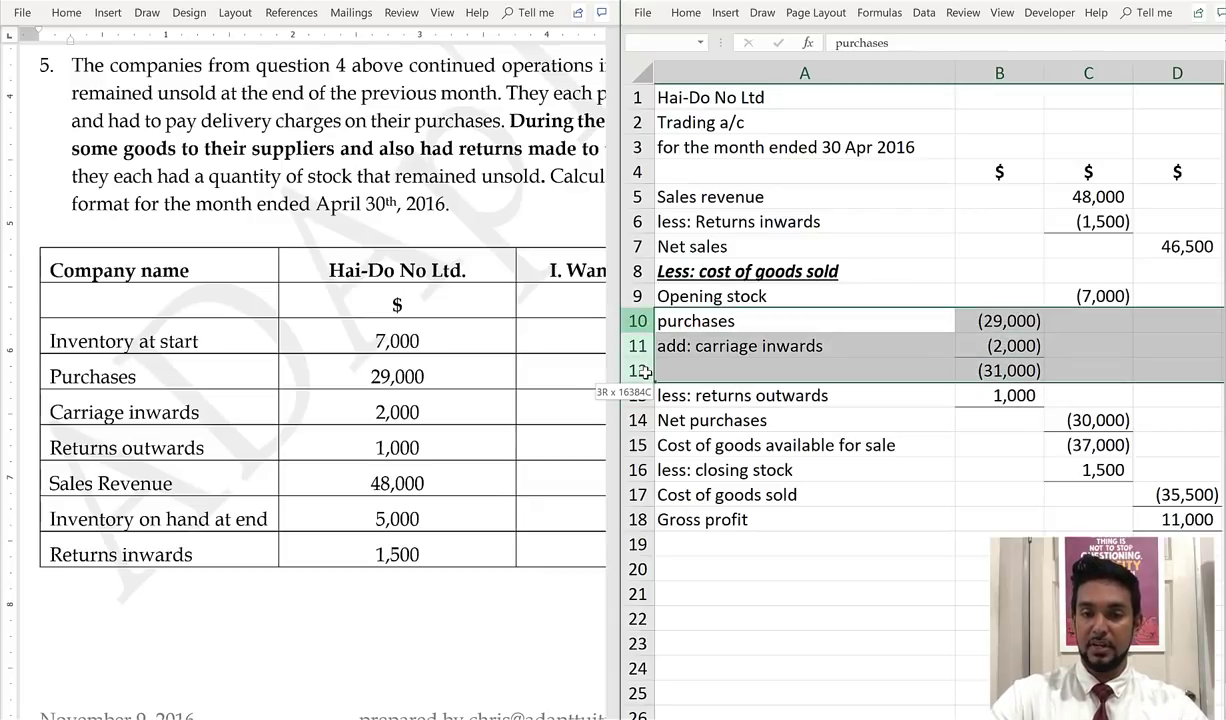
left_click(638, 296)
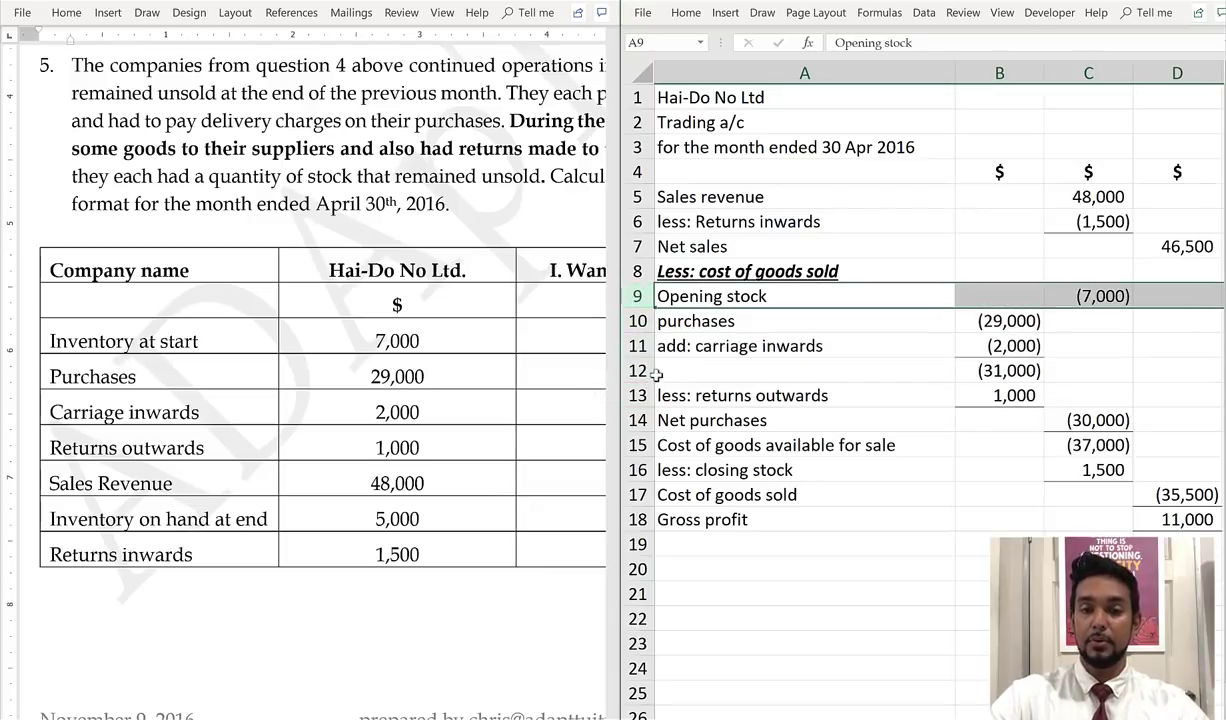
left_click(640, 421, "ctrl")
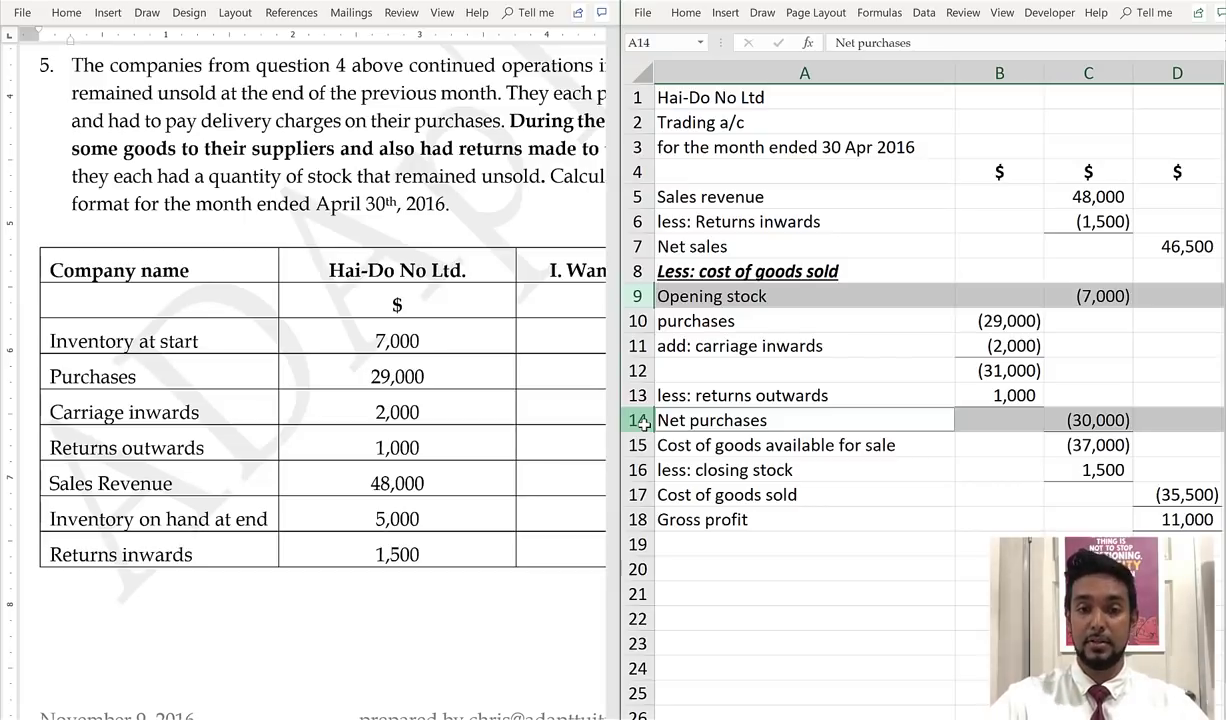
left_click_drag(637, 197, 637, 222)
left_click(637, 246)
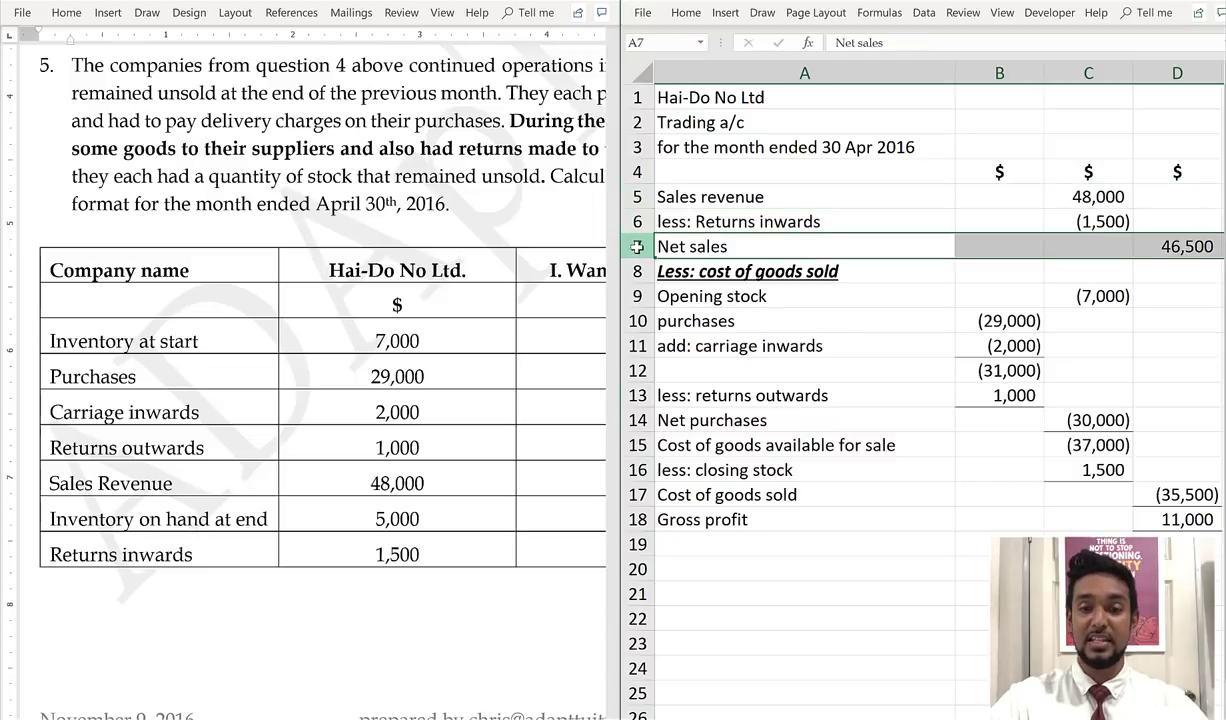
left_click(637, 420)
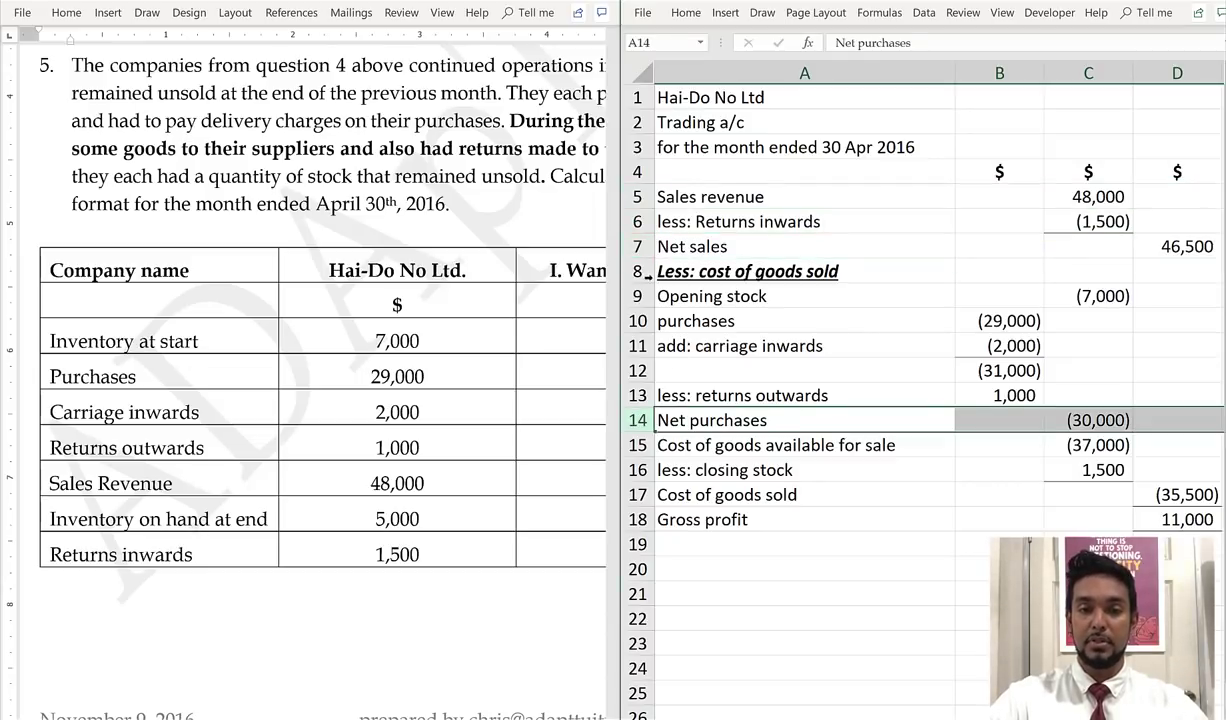
left_click(637, 296, "ctrl")
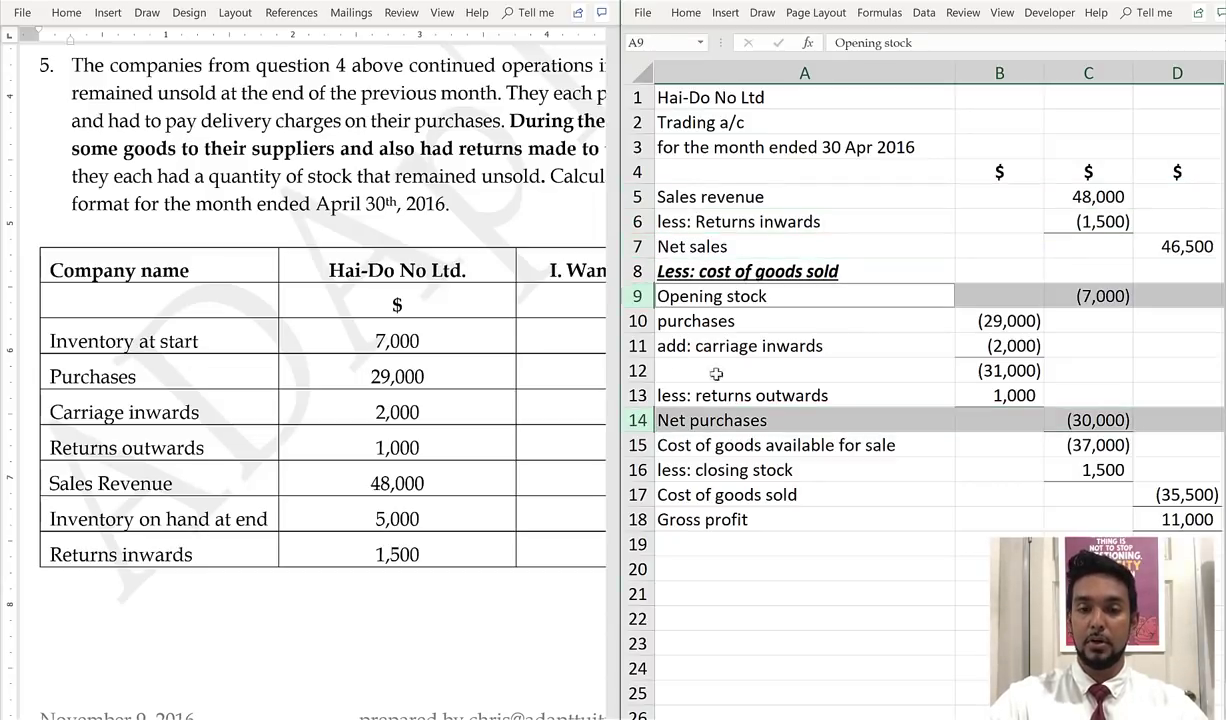
Examine the April account's cost of goods available for sale, closing stock and cost of goods sold against net sales to reach gross profit
left_click(638, 445)
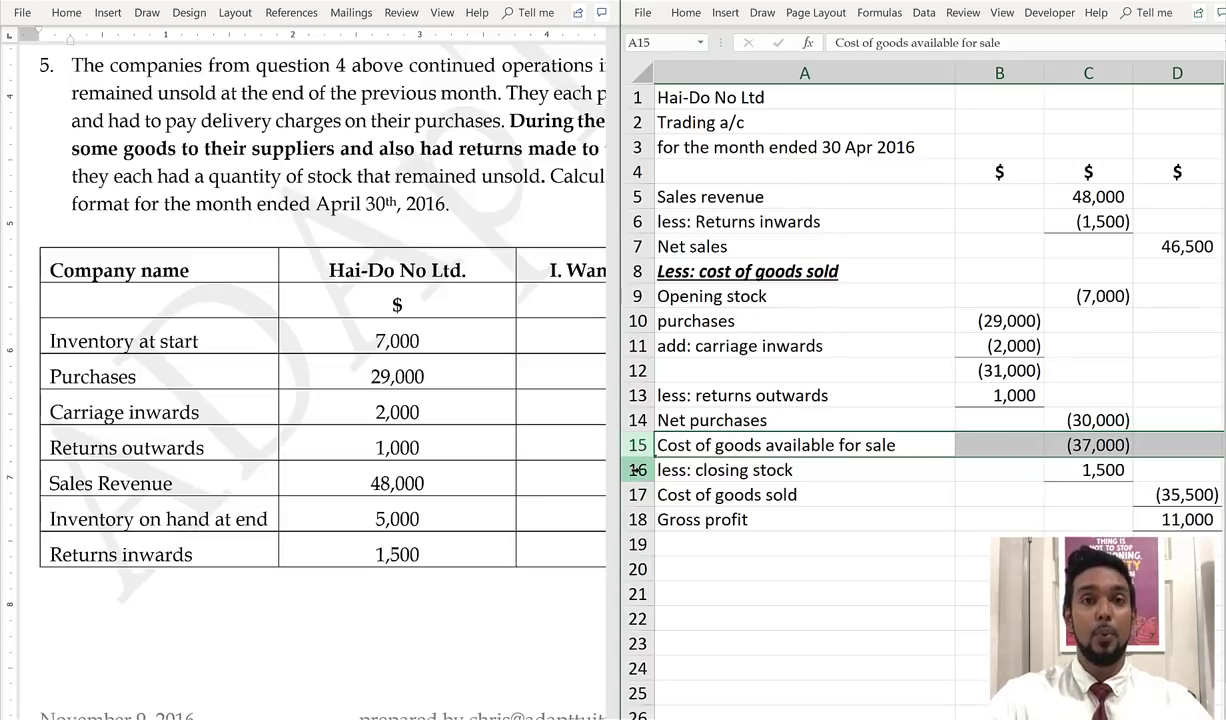
left_click(638, 470)
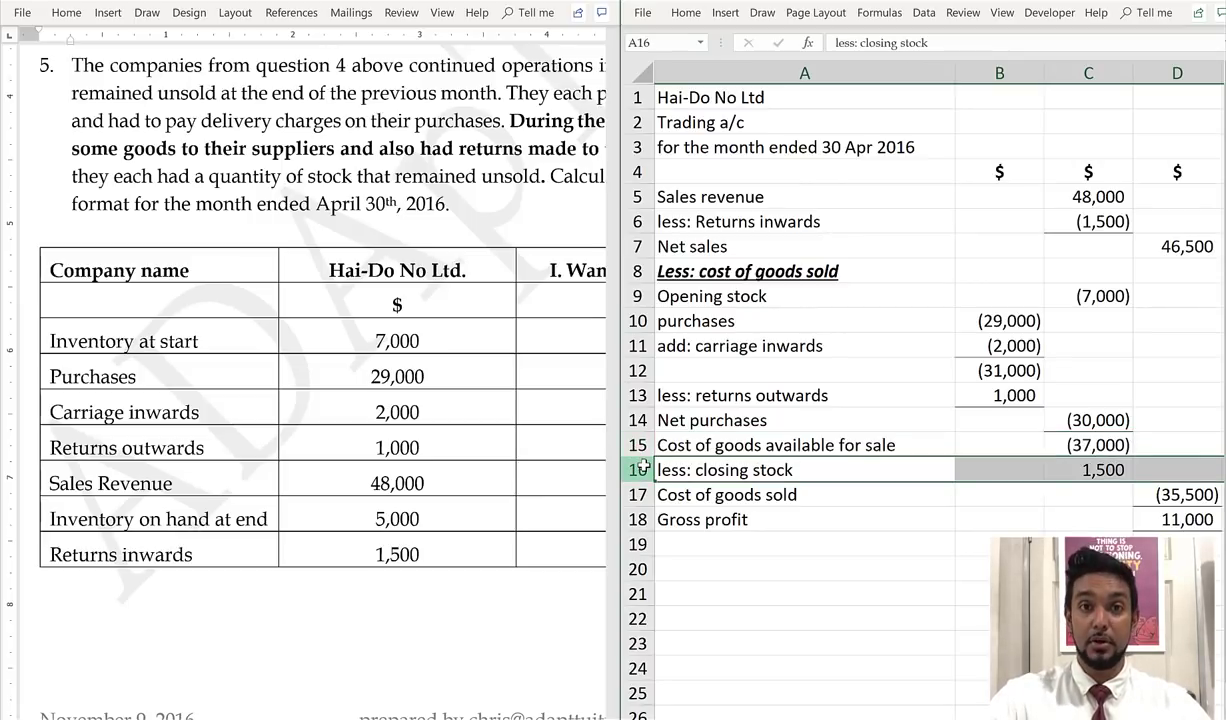
left_click(643, 246)
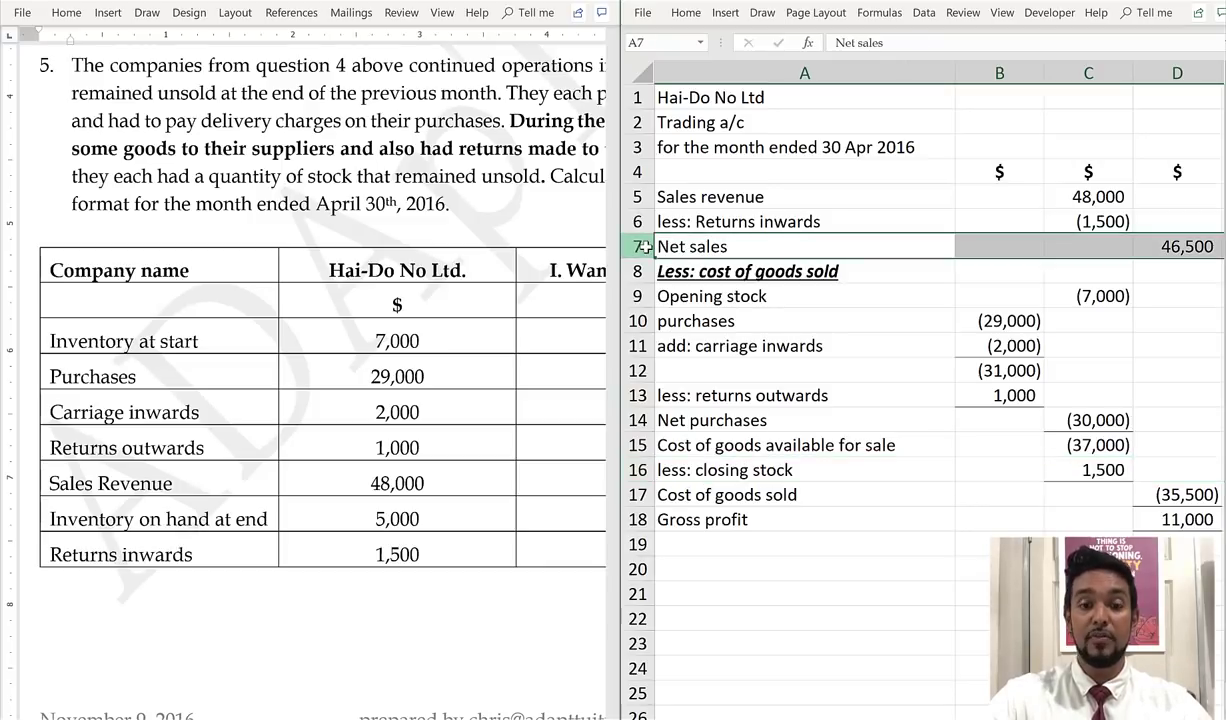
left_click(638, 494, "ctrl")
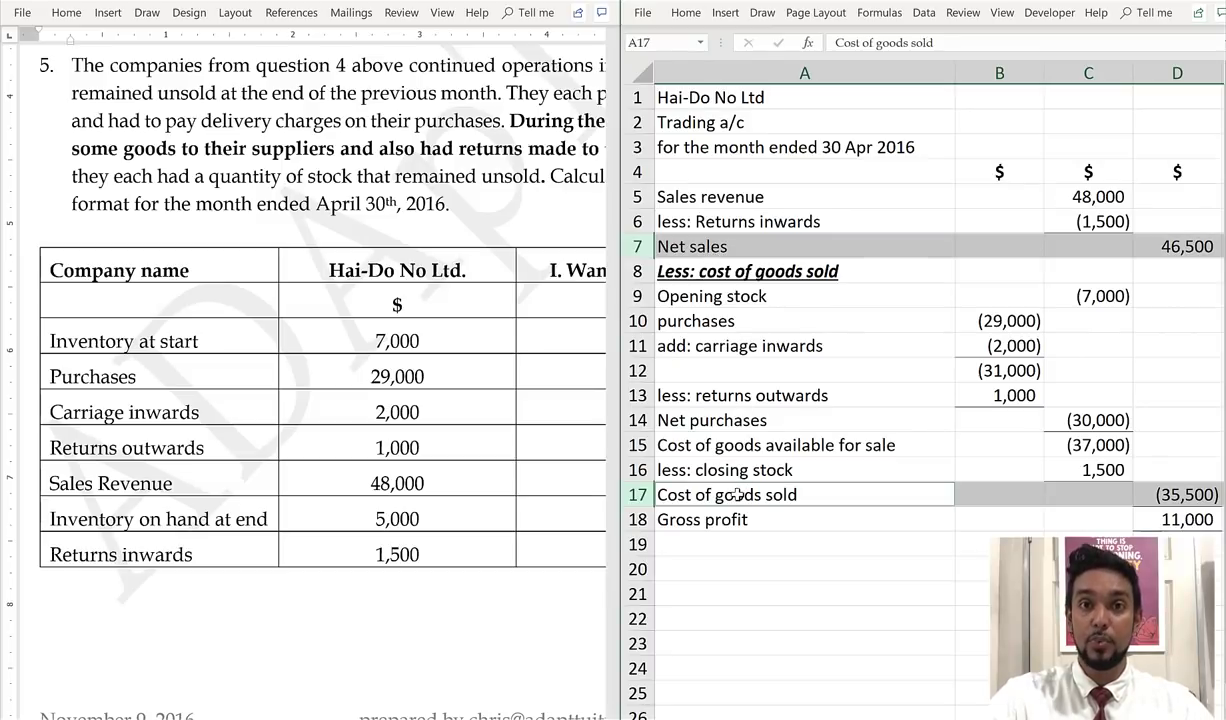
left_click(641, 470)
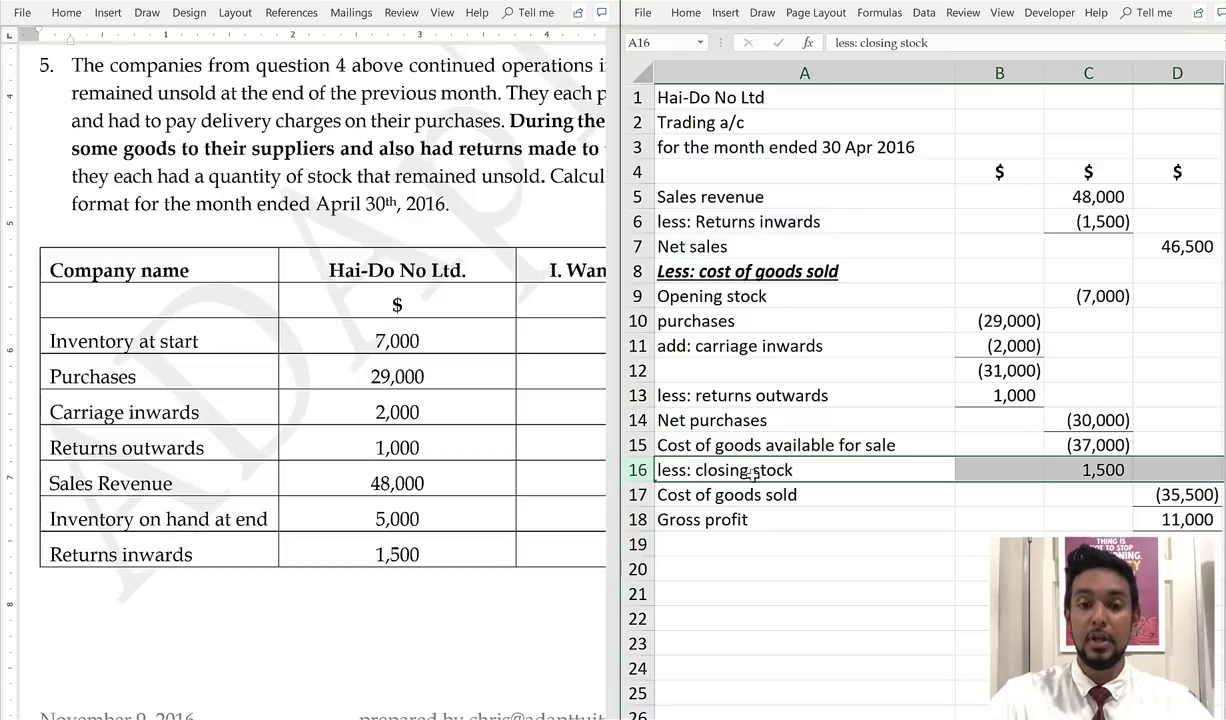
mouse_move(641, 470)
left_mouse_down()
mouse_move(621, 441)
mouse_move(648, 453)
left_mouse_up()
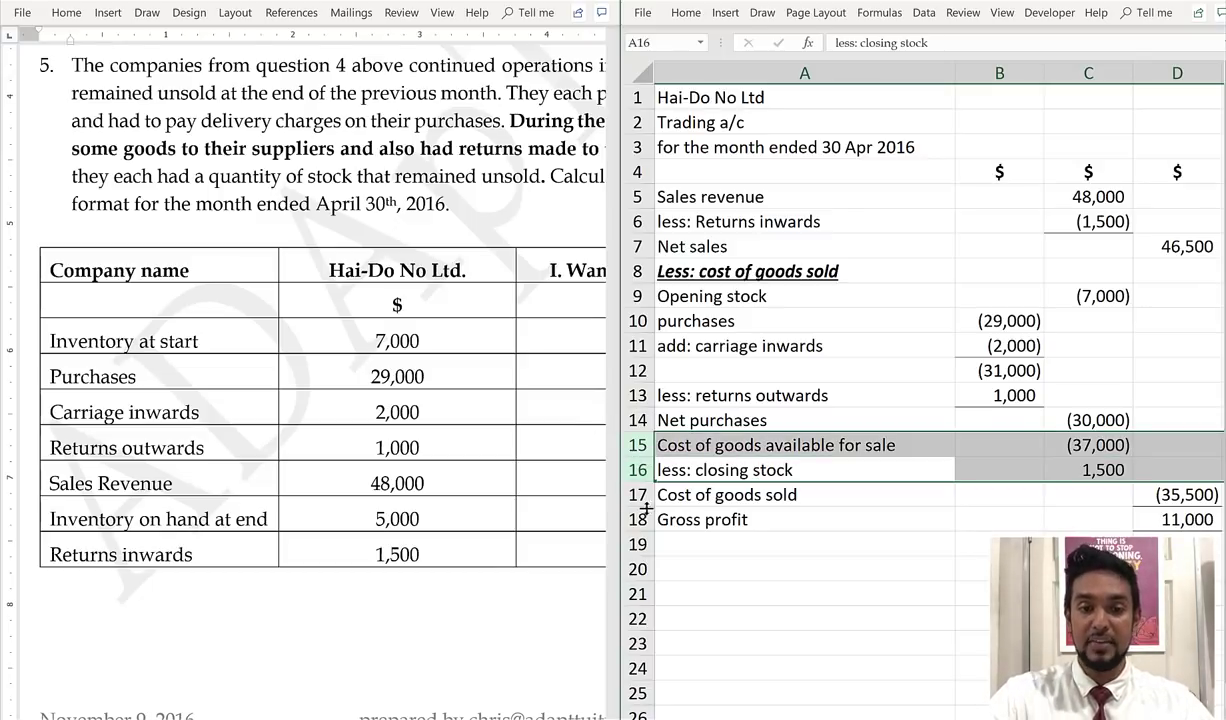
left_click(628, 494)
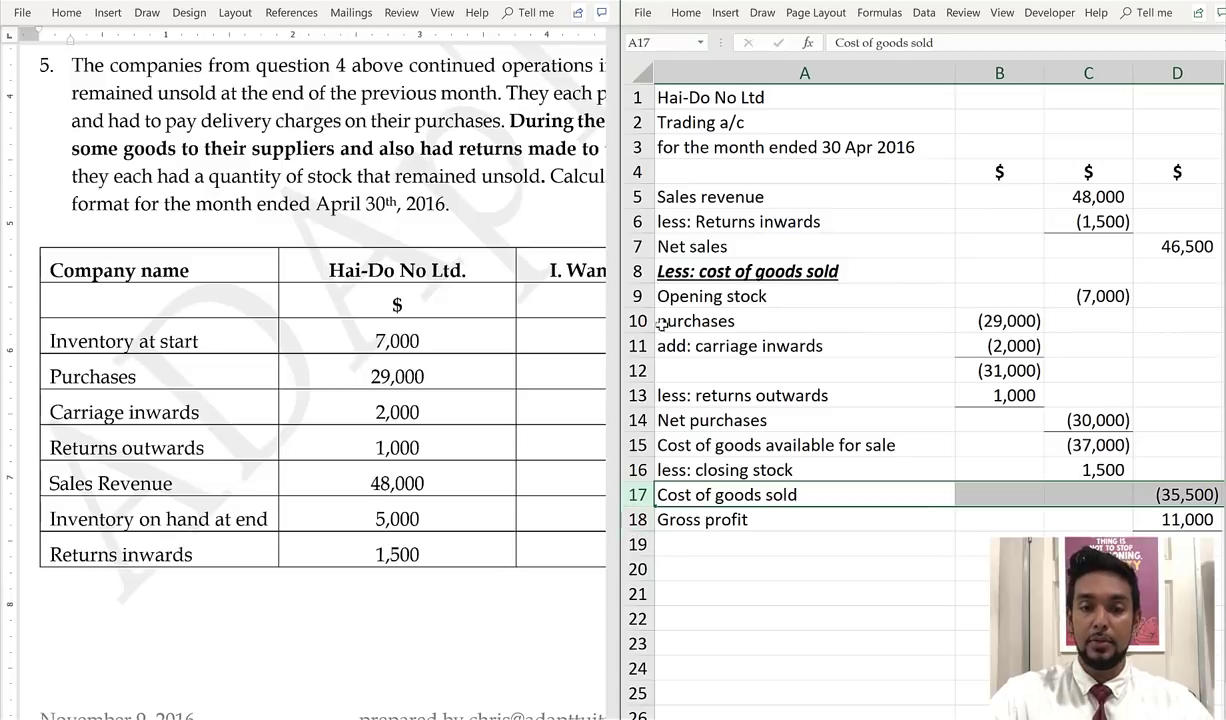
left_click(637, 247, "ctrl")
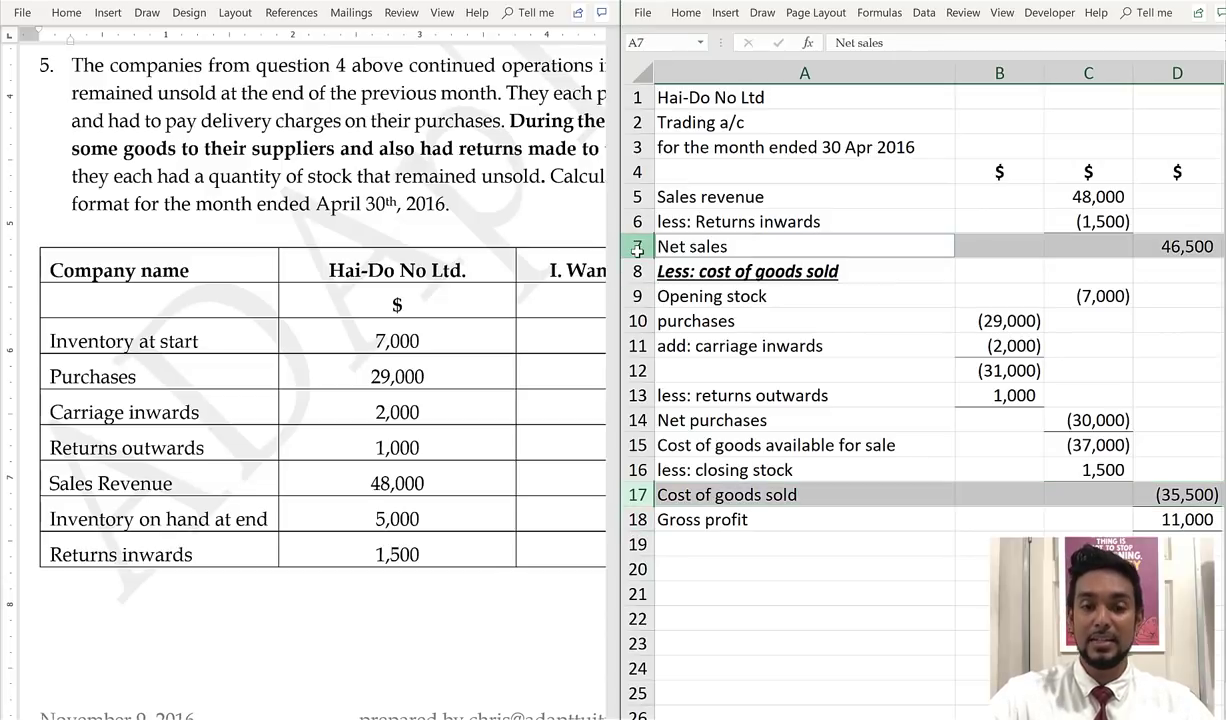
left_click(640, 519)
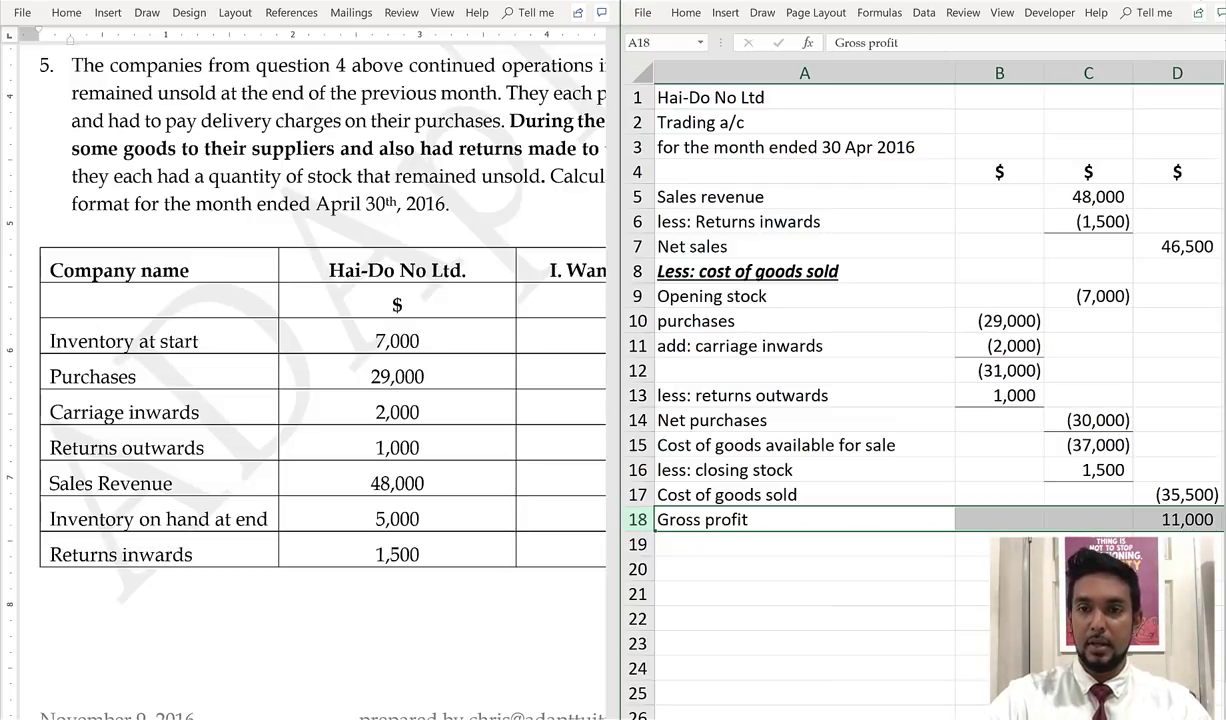
Maximize the workbook window to show the April trading account across the full screen, with only an empty cell selected
key("super+Up")
left_click(614, 269)
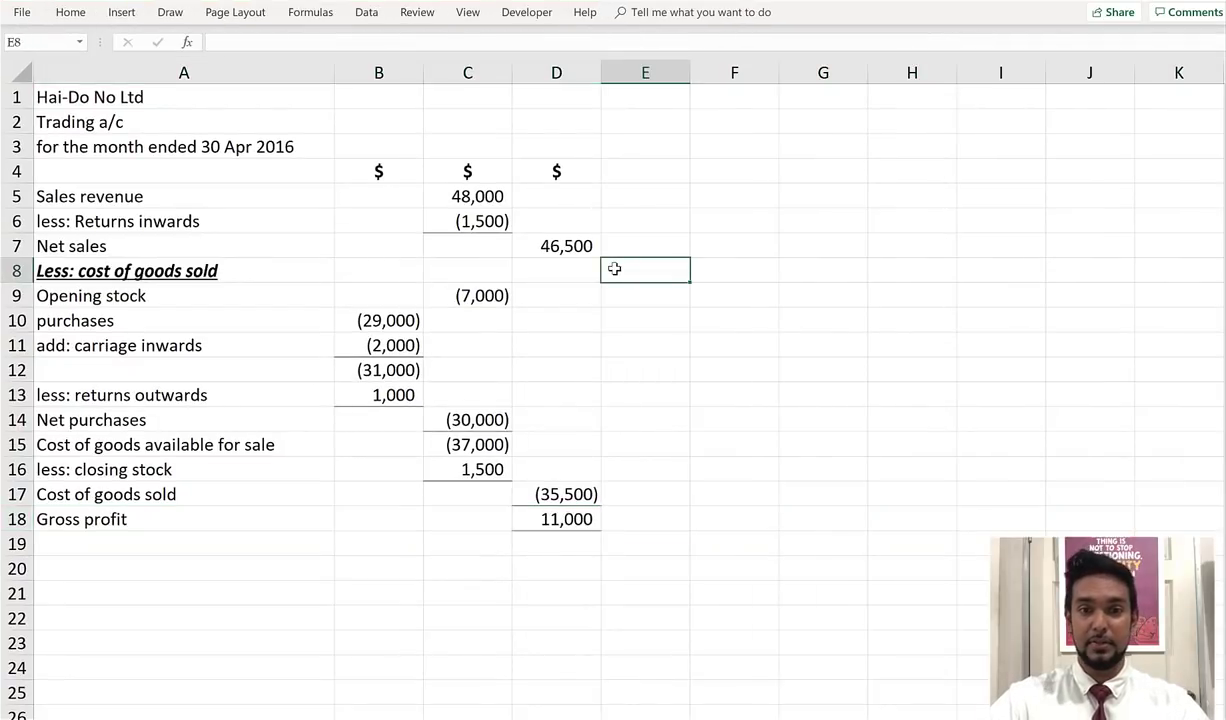
left_click(753, 172)
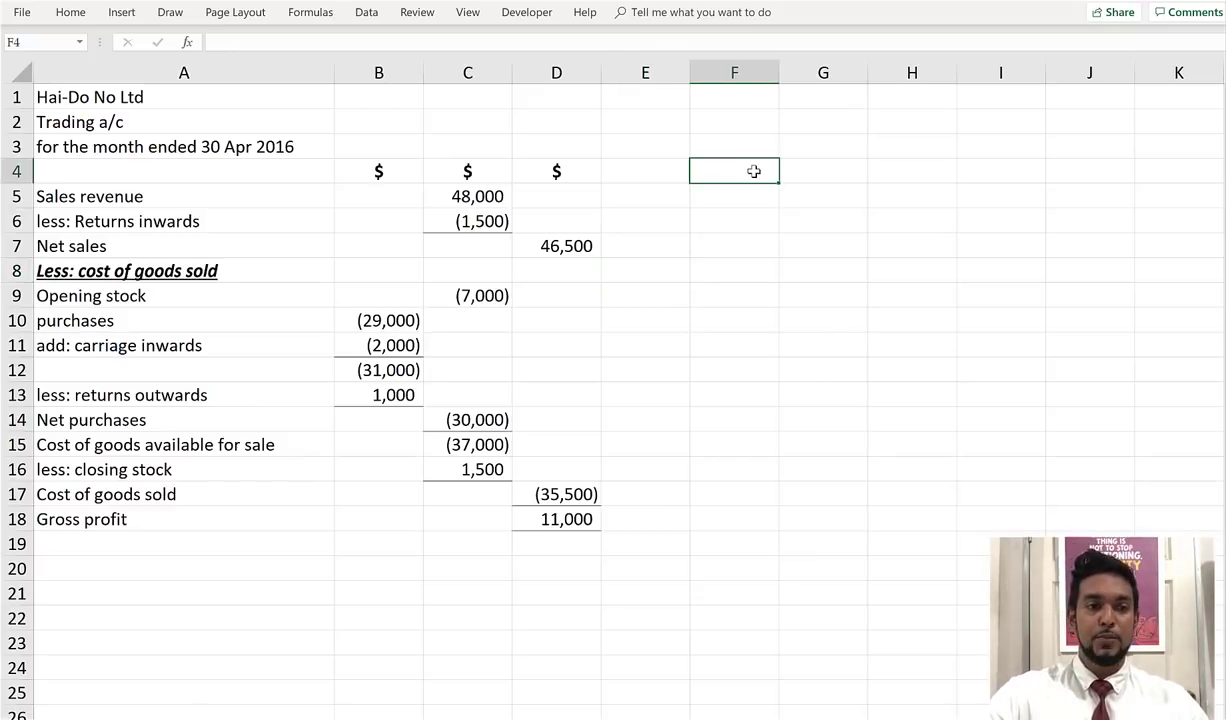
left_click(761, 190)
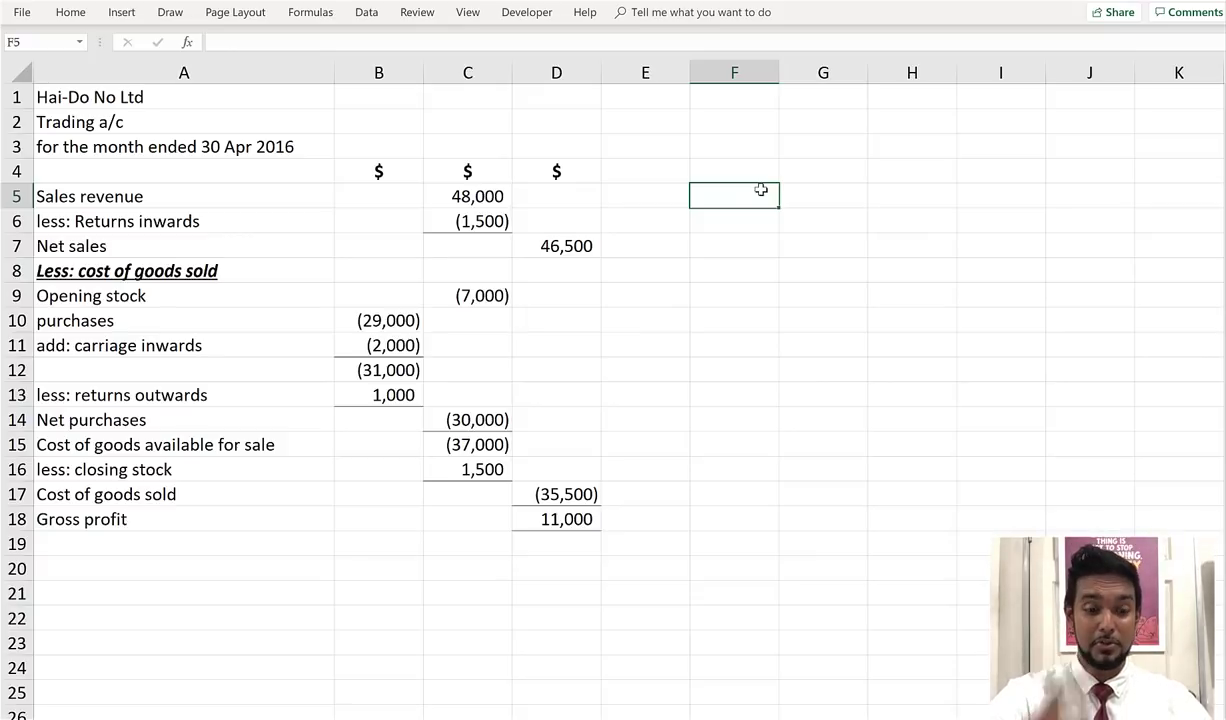
Enter the abbreviations S in F5 and RI in F6 for the sales section, leaving F7 blank
type("S")
key("Return")
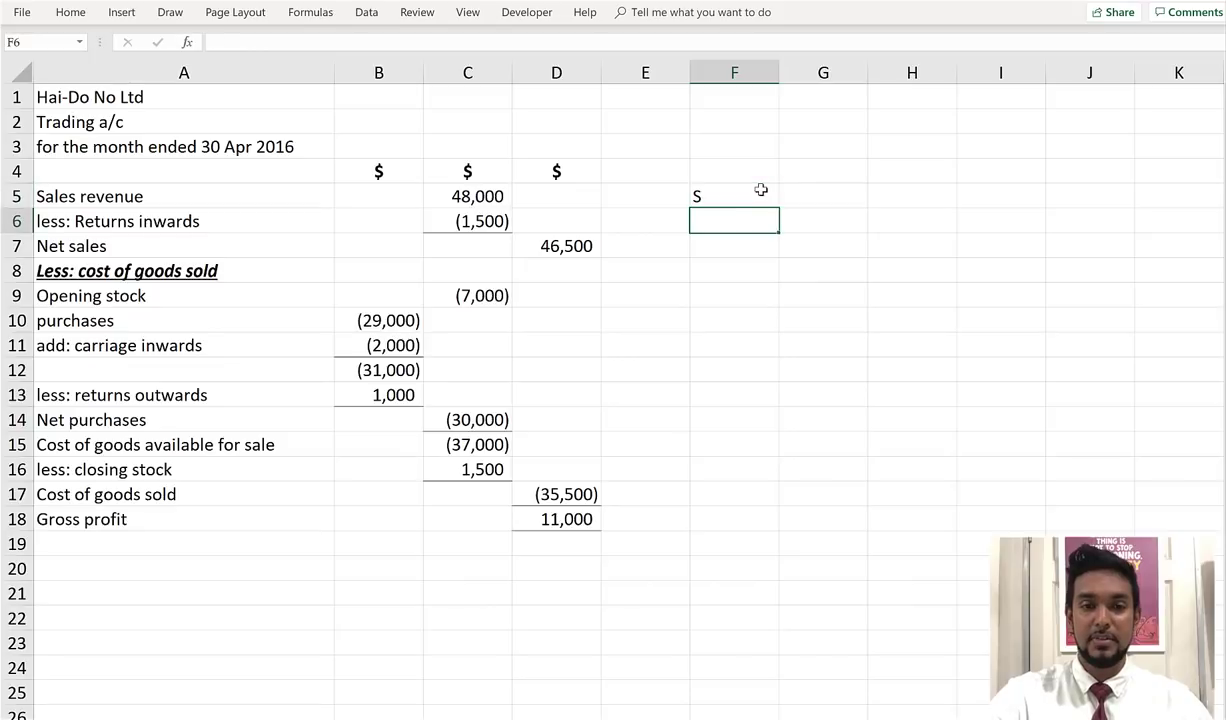
type("RI")
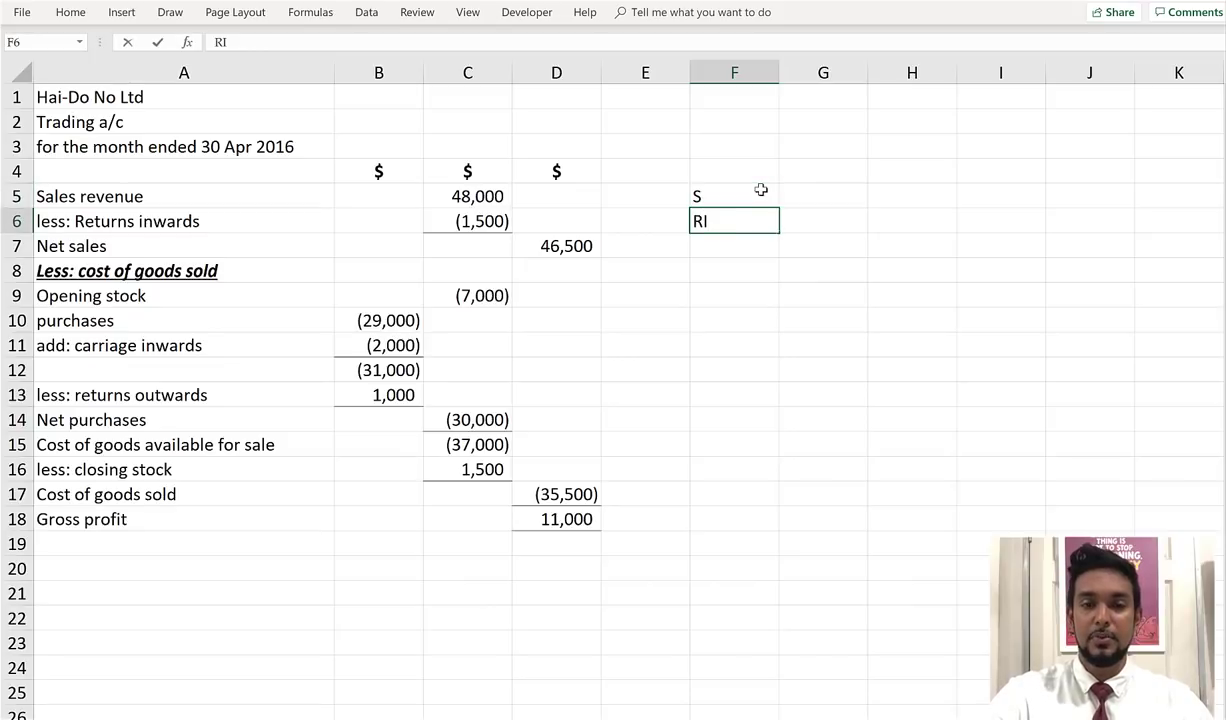
key("Return")
key("Return")
List the cost of goods sold abbreviations OS, P, CI, RO and CS down cells F8 to F12
type("OS")
key("Return")
type("P")
key("Return")
type("CI")
key("Return")
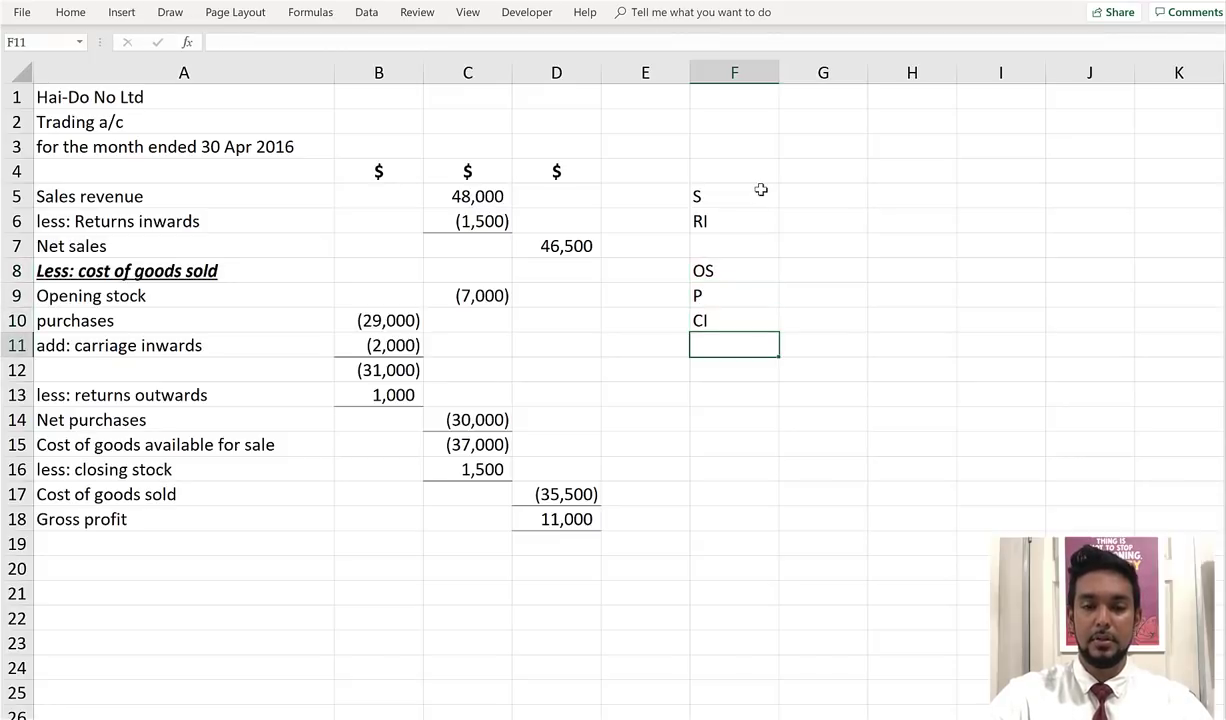
type("RO")
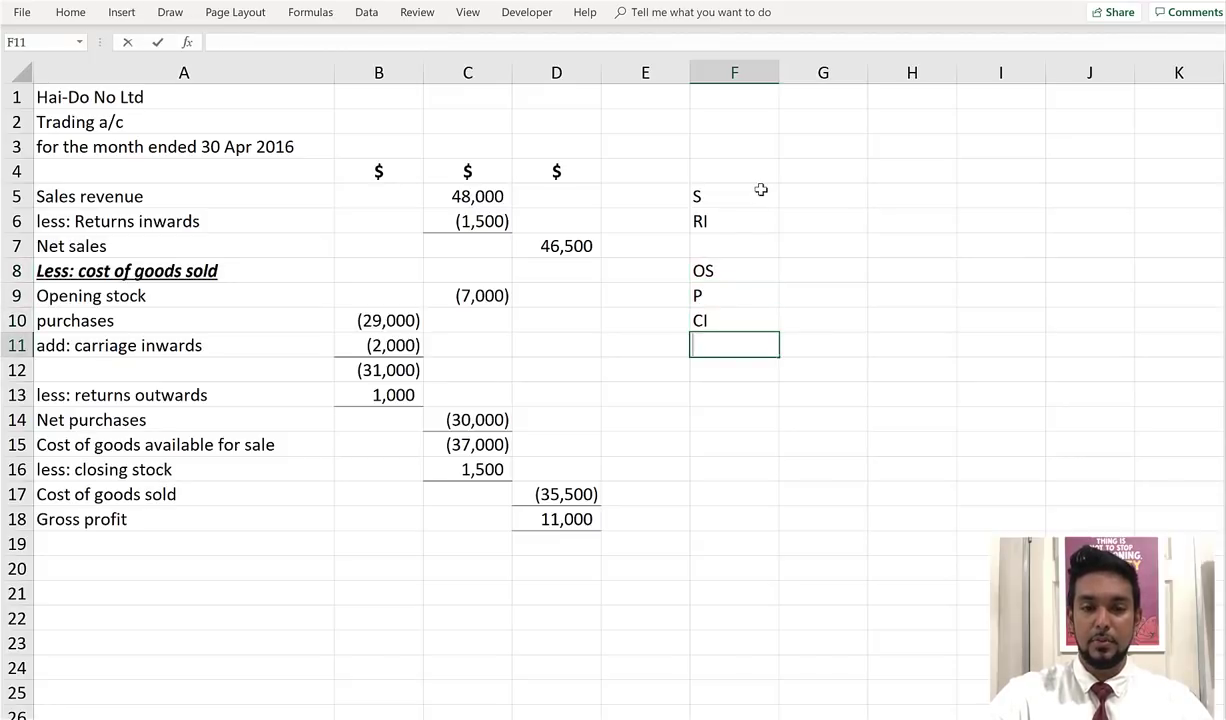
key("Return")
type("CS")
key("Return")
Widen column G and enter the combined mnemonic SRIOS P CIROCS in G5
left_click_drag(867, 76, 984, 76)
left_click(866, 197)
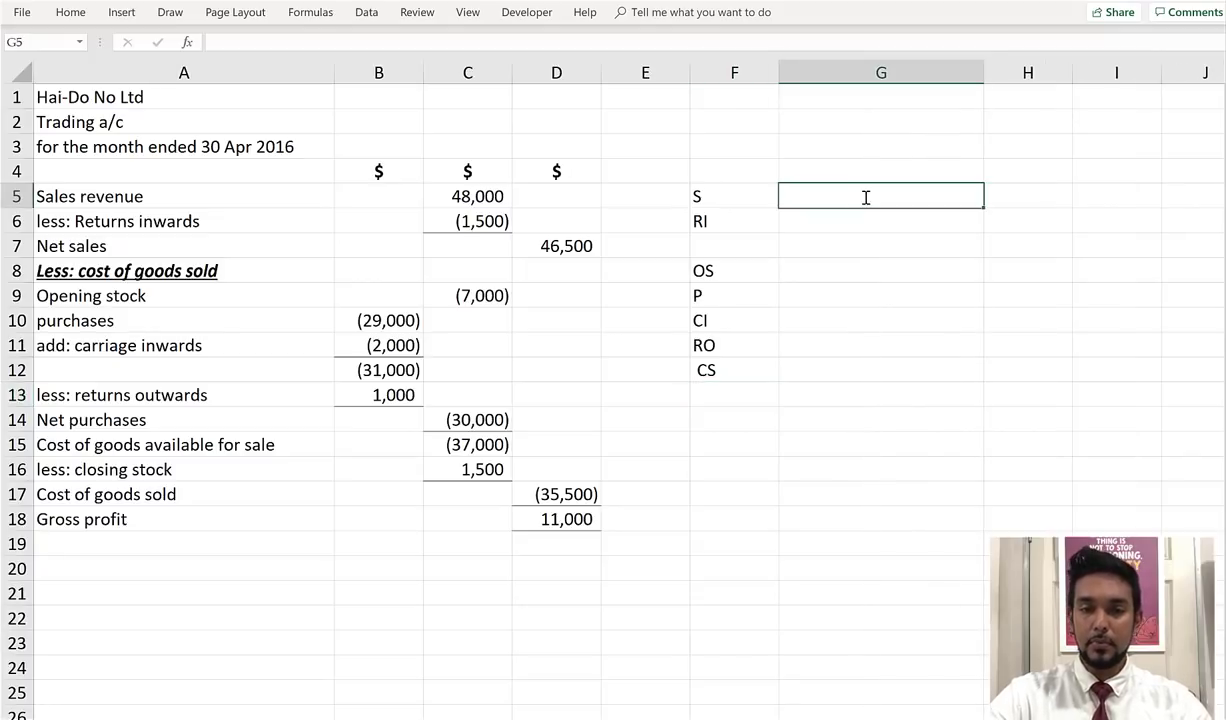
type("SRIOS P CIROCS")
key("Return")
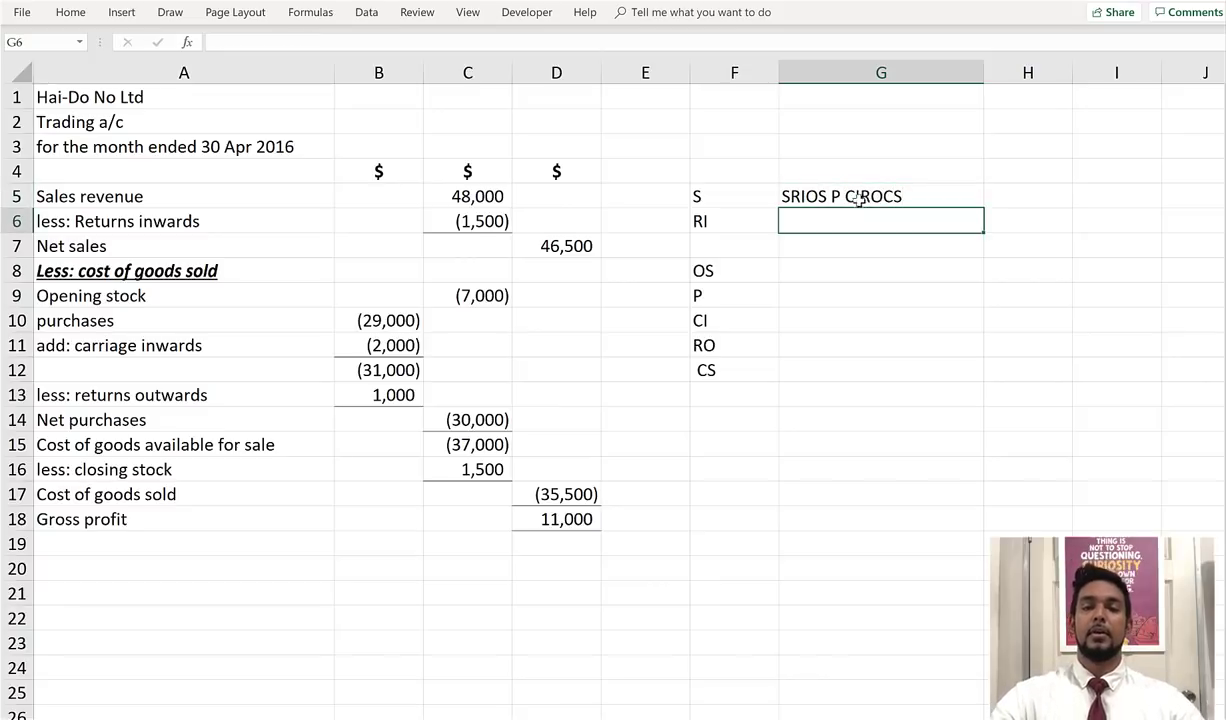
left_click(831, 197)
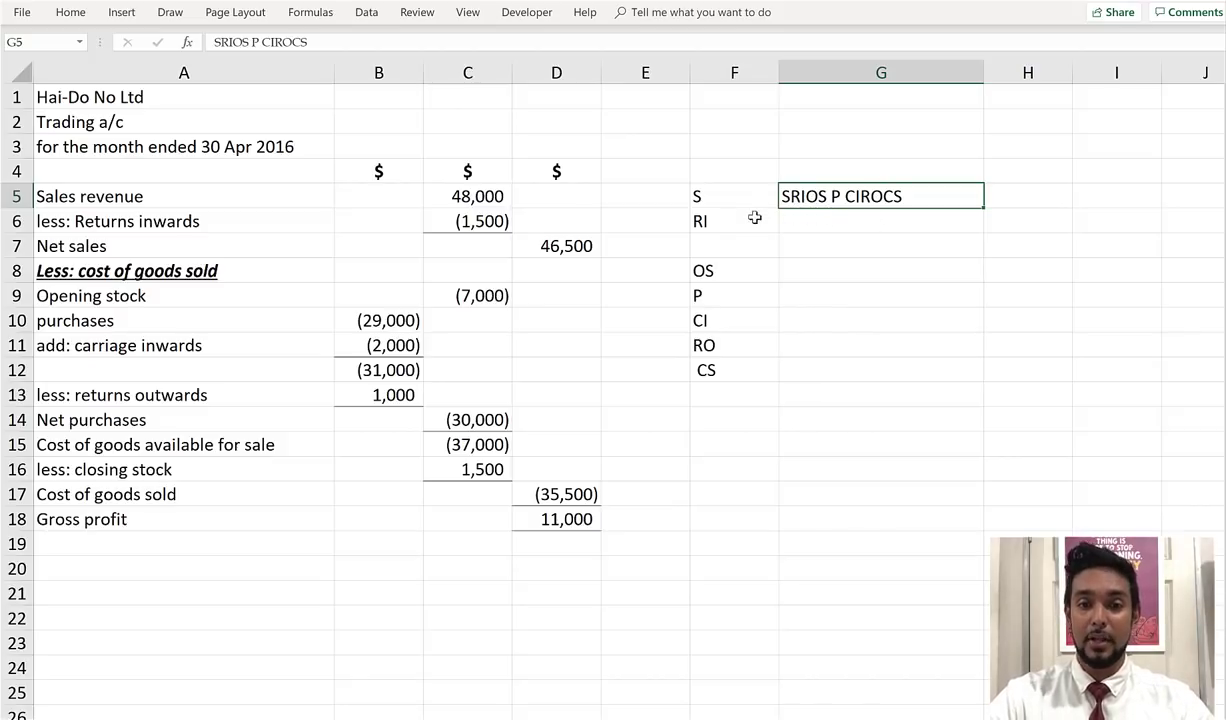
Remove the leading space before CS in F12 so it aligns with the other abbreviations in F5:F12
left_click_drag(722, 196, 723, 372)
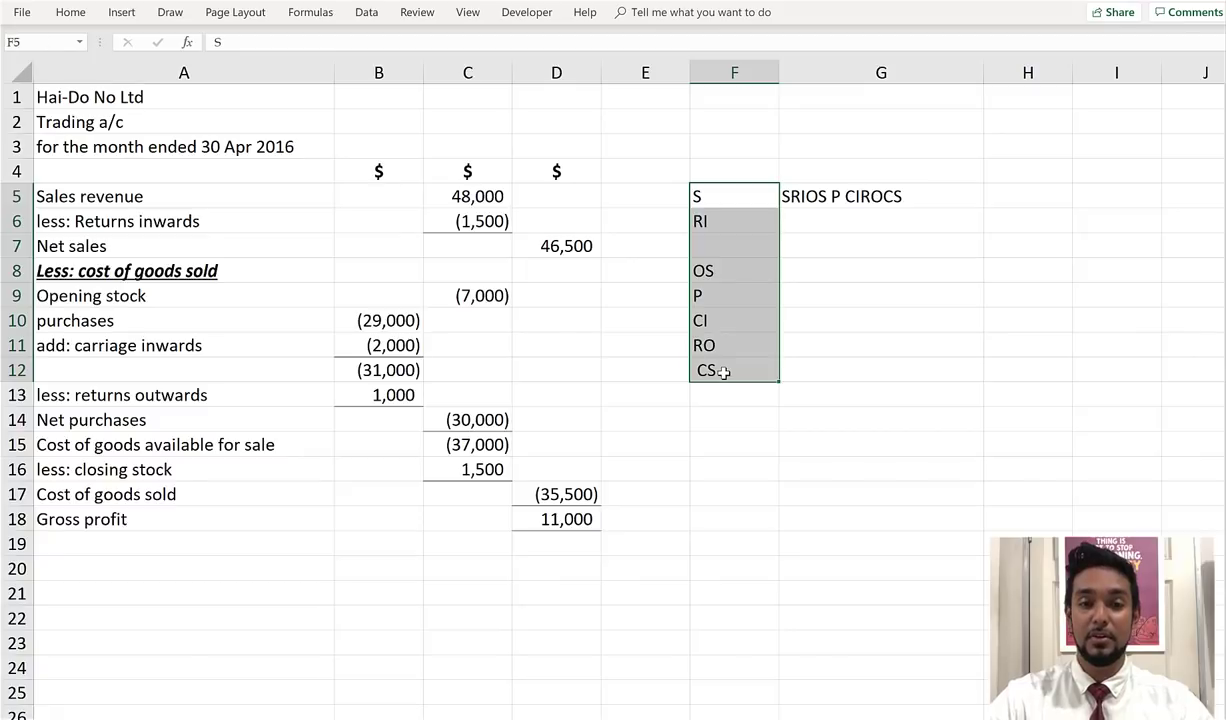
double_click(705, 369)
key("Return")
left_click_drag(731, 197, 733, 369)
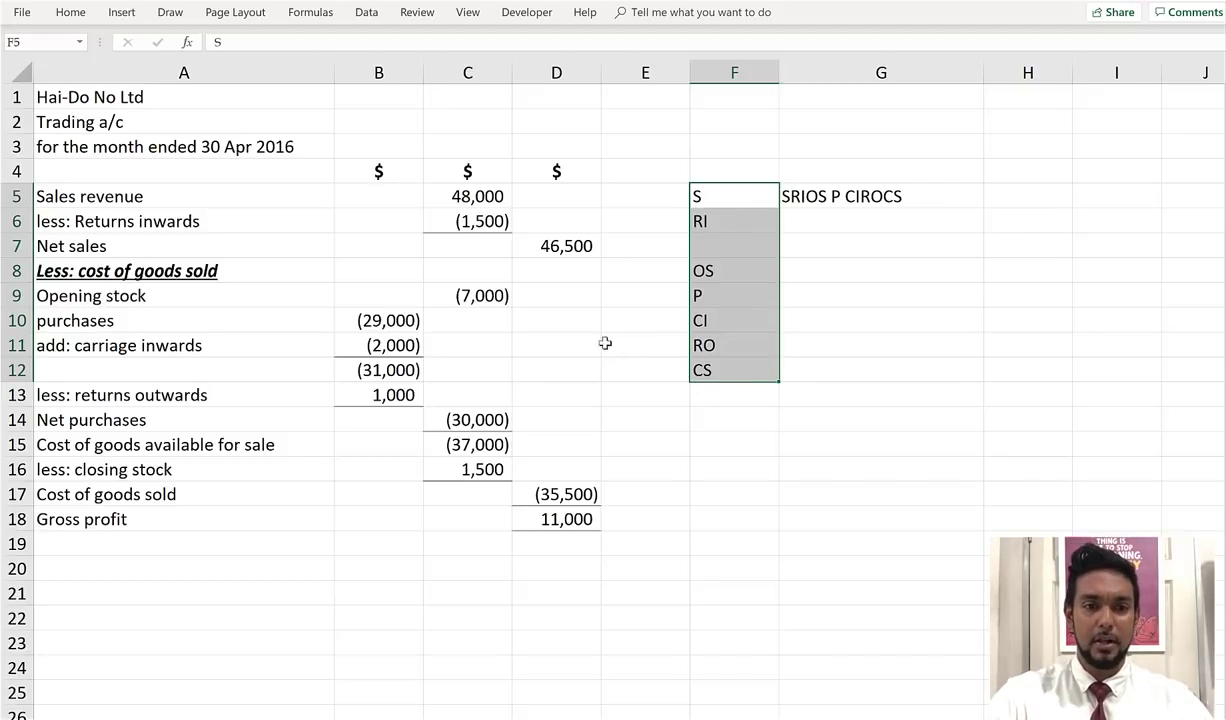
Examine how net sales and cost of goods sold in column D of the April account lead to gross profit
left_click_drag(370, 125, 572, 520)
left_click(635, 441)
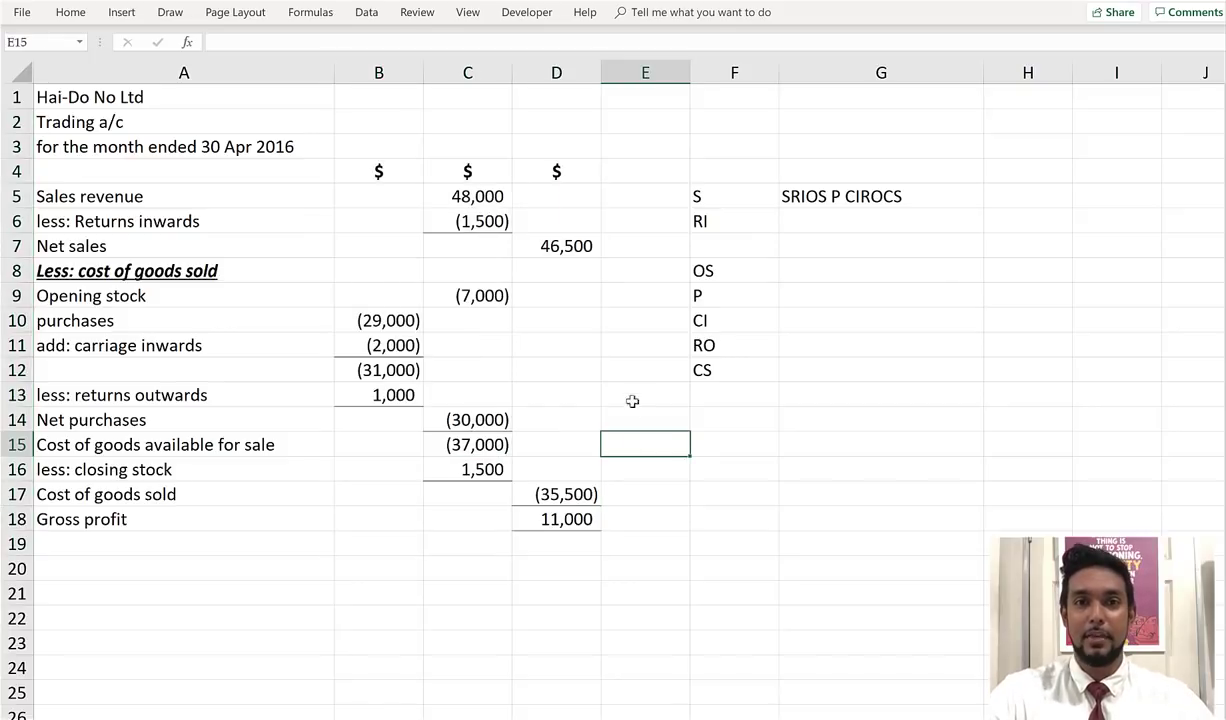
left_click(561, 73)
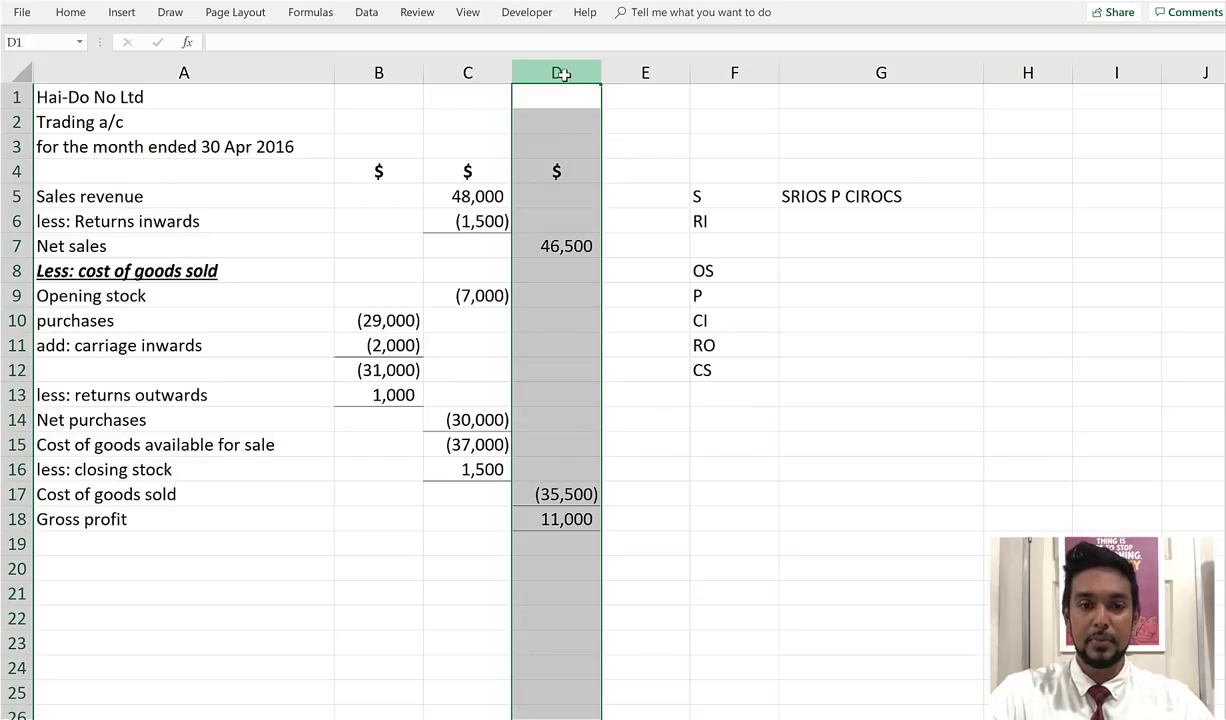
left_click_drag(110, 245, 575, 245)
left_click(299, 496)
left_click_drag(299, 496, 556, 494)
left_click(326, 518, "ctrl")
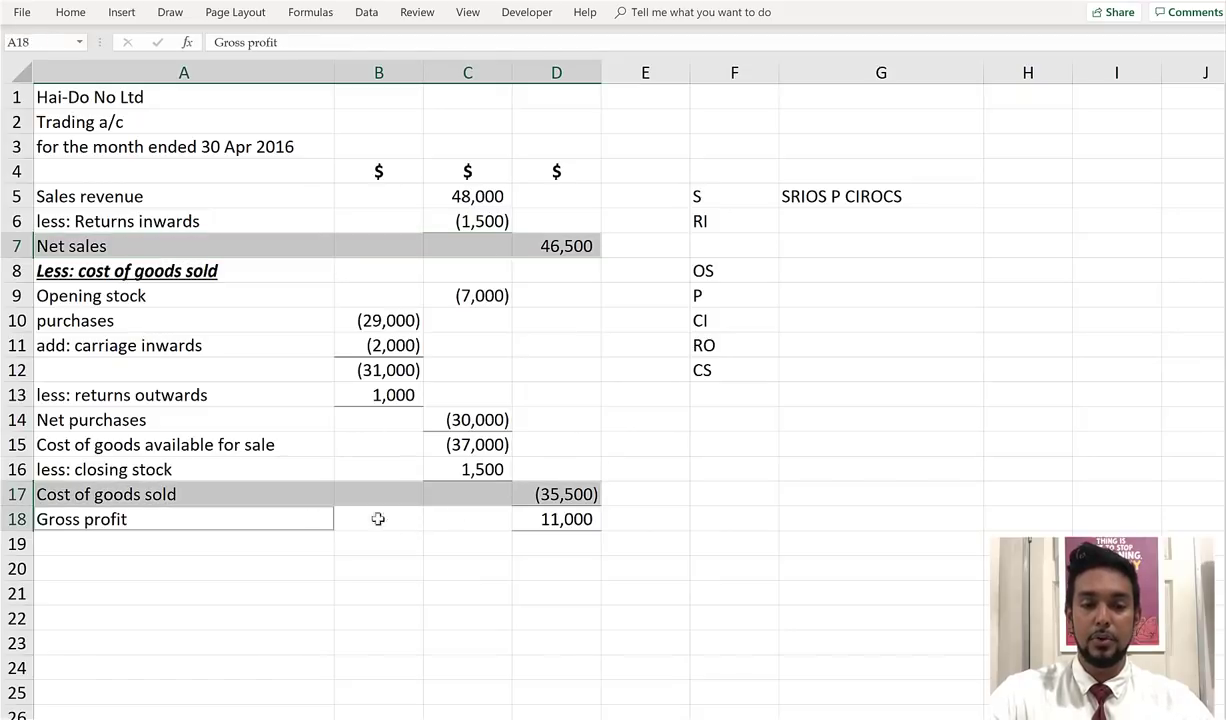
left_click_drag(346, 519, 565, 518)
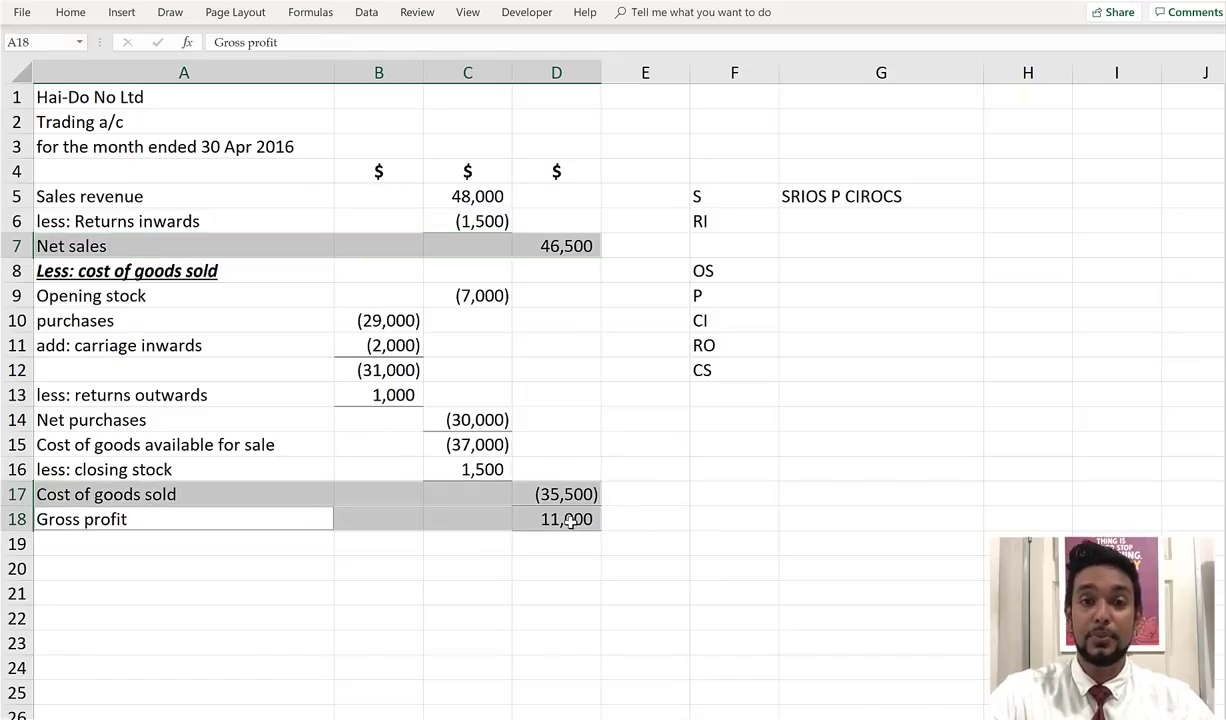
left_click(566, 521)
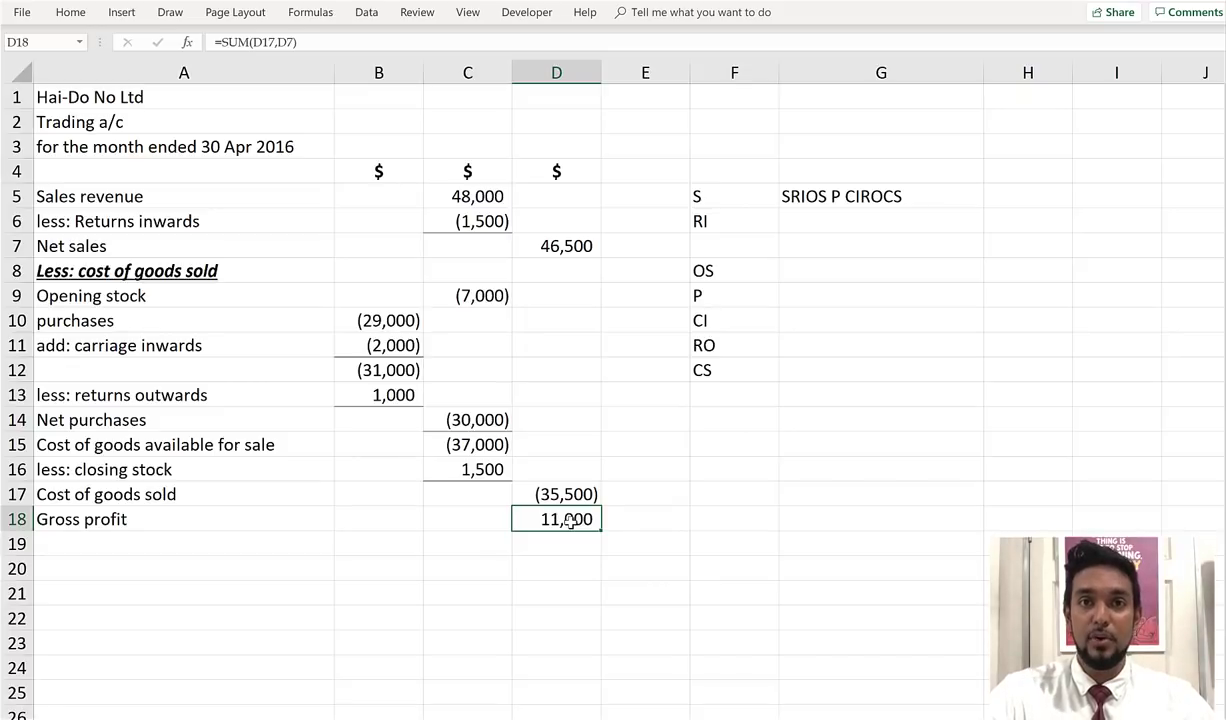
left_click_drag(548, 240, 577, 493)
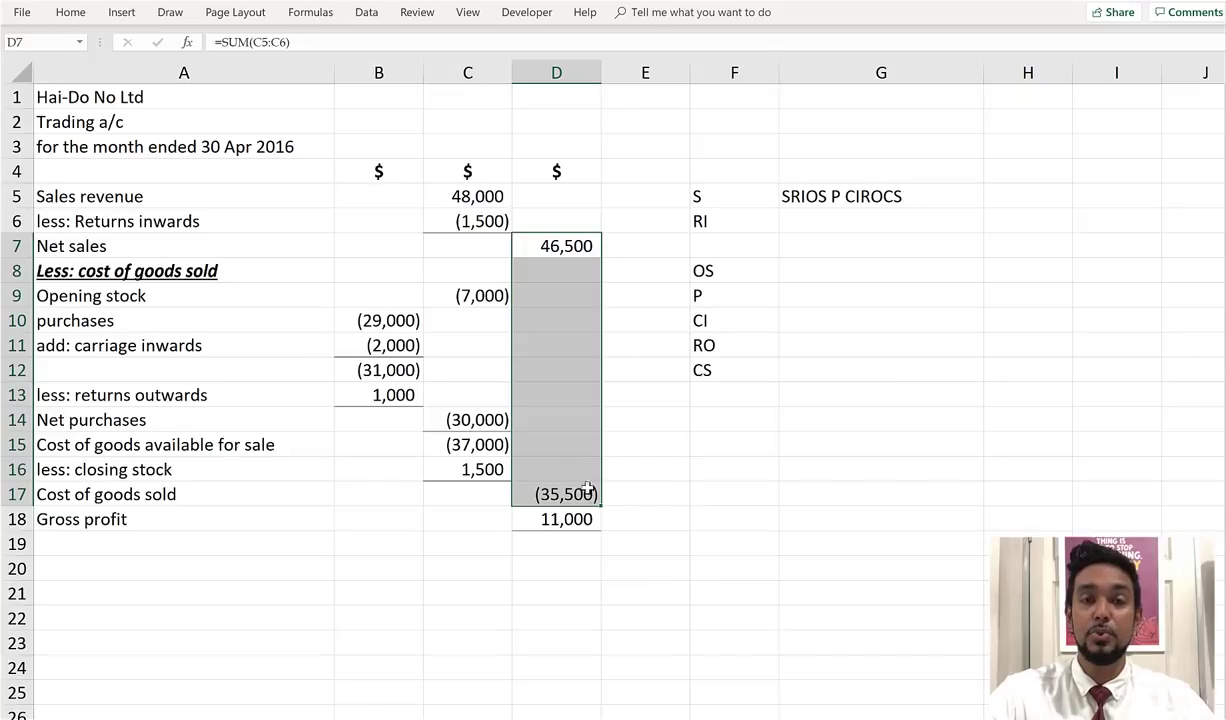
Examine which column C figures make up net sales and which make up cost of goods sold in column D
left_click(543, 240)
left_click_drag(452, 195, 478, 222)
left_click_drag(569, 243, 494, 201)
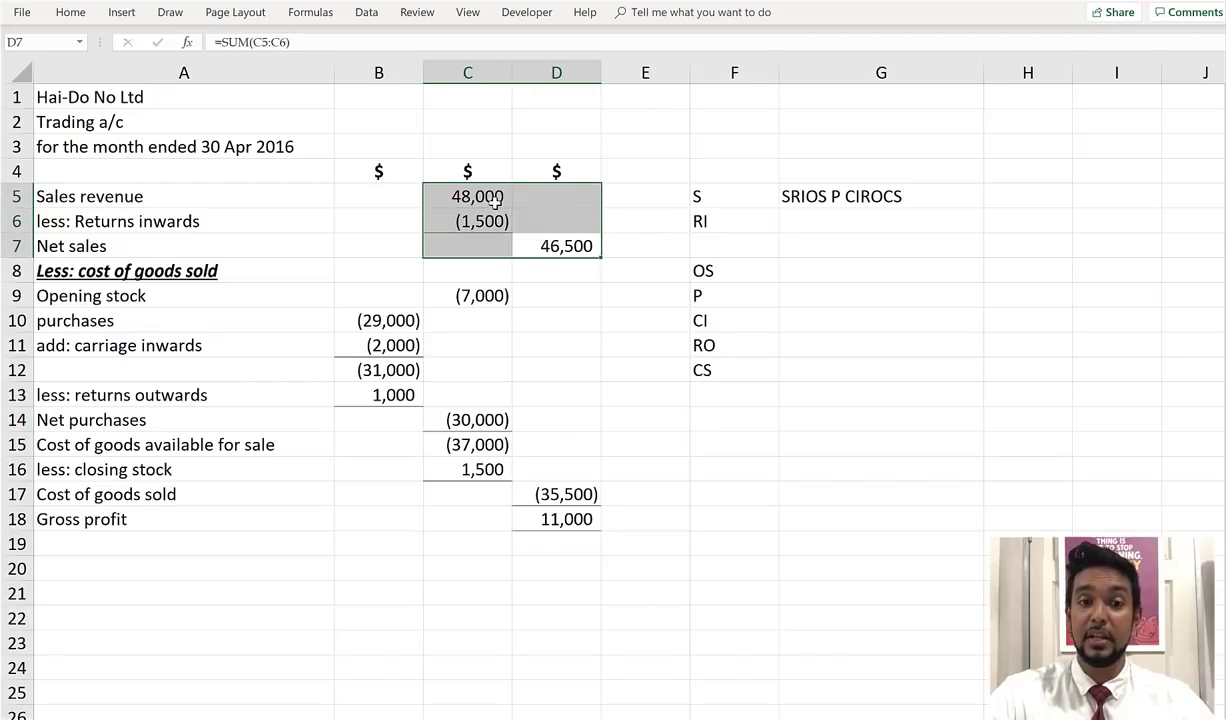
left_click(568, 497)
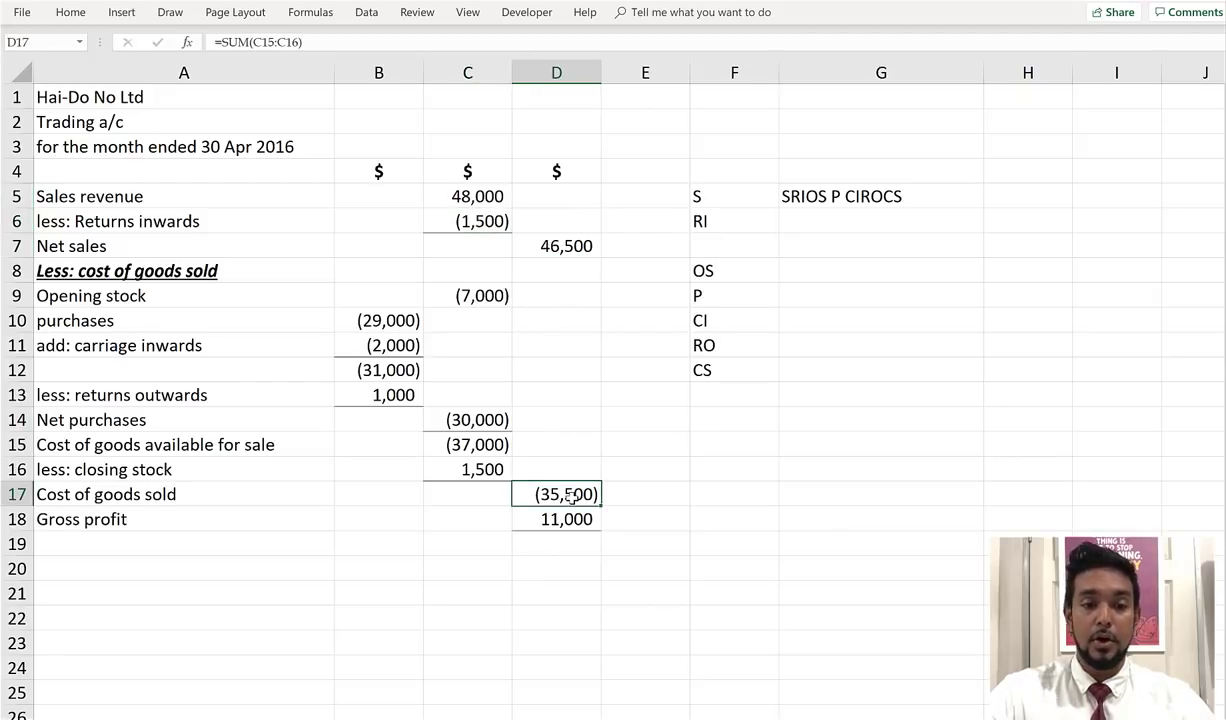
left_click(472, 293)
left_click(481, 417, "ctrl")
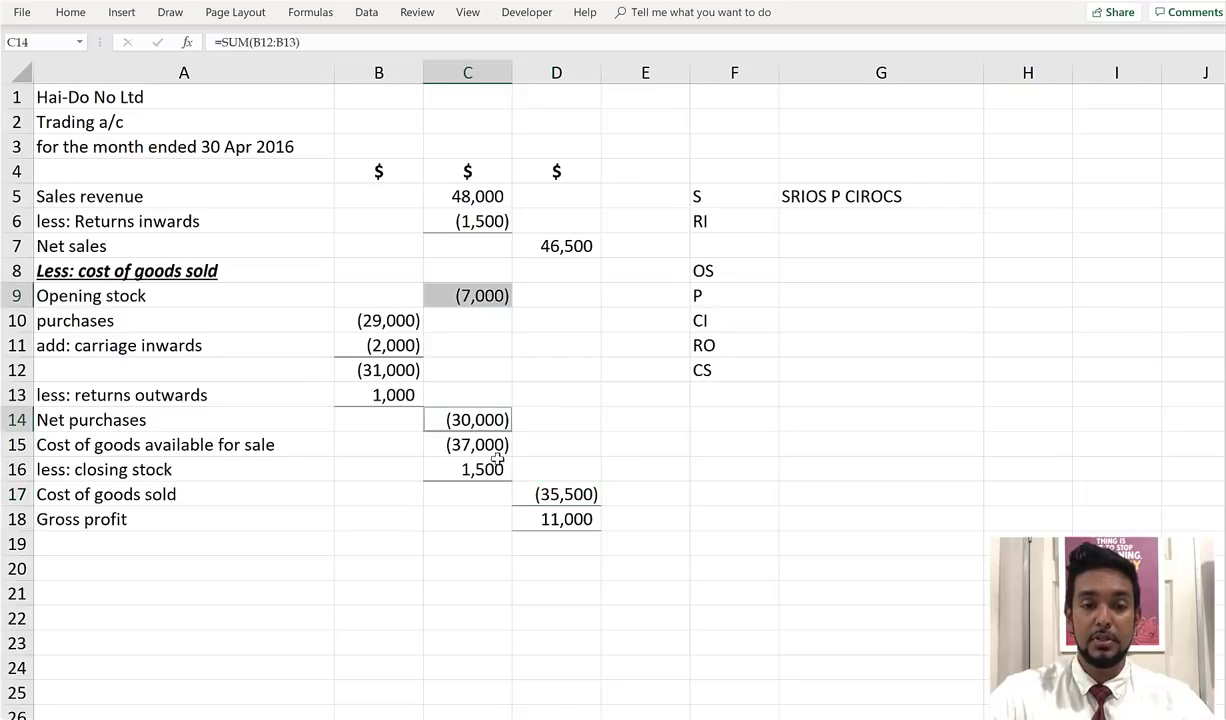
left_click(477, 467, "ctrl")
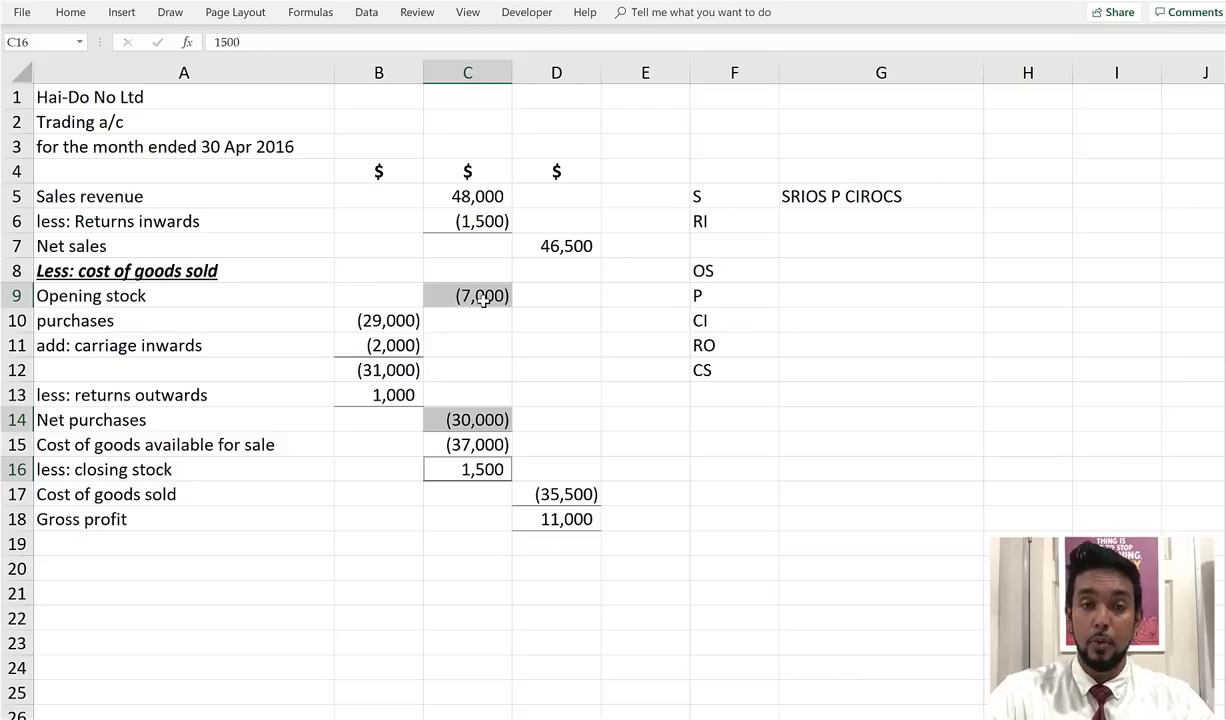
Review the column B workings for net purchases, the cost of goods available for sale subtotal, and the gross profit row
left_click(483, 422)
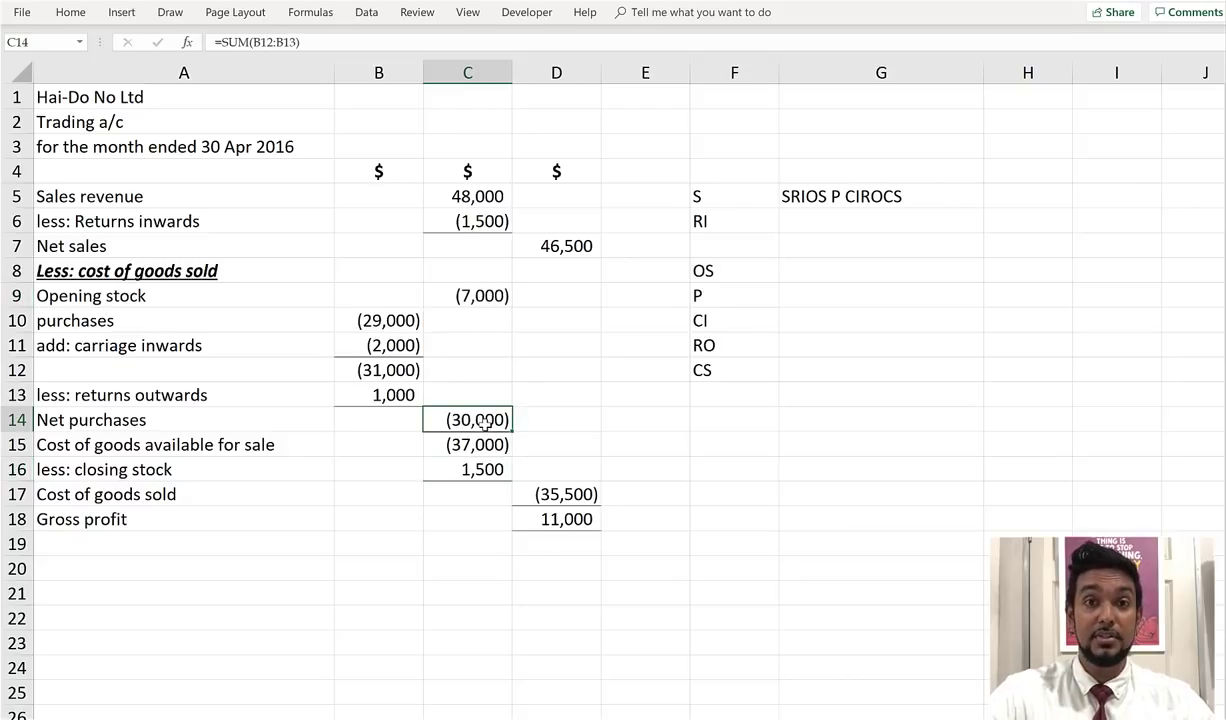
left_click(386, 328)
left_click_drag(386, 330, 380, 400)
left_click(562, 392)
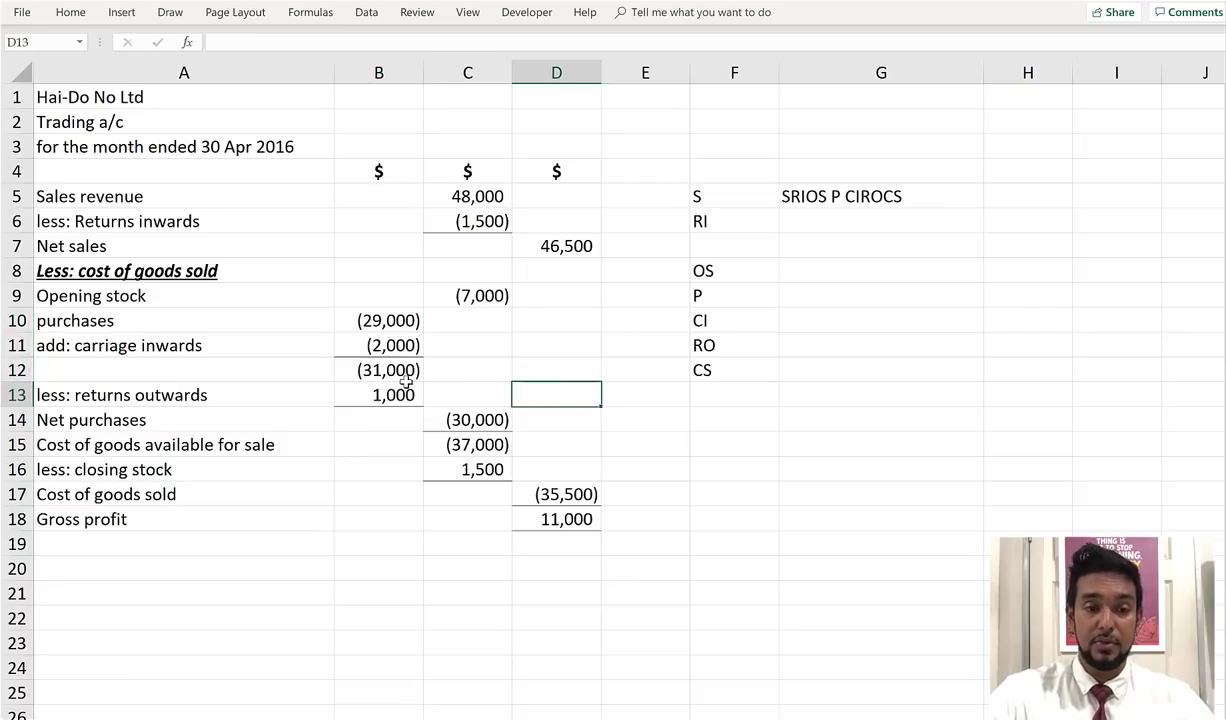
left_click(389, 368)
left_click(472, 441, "ctrl")
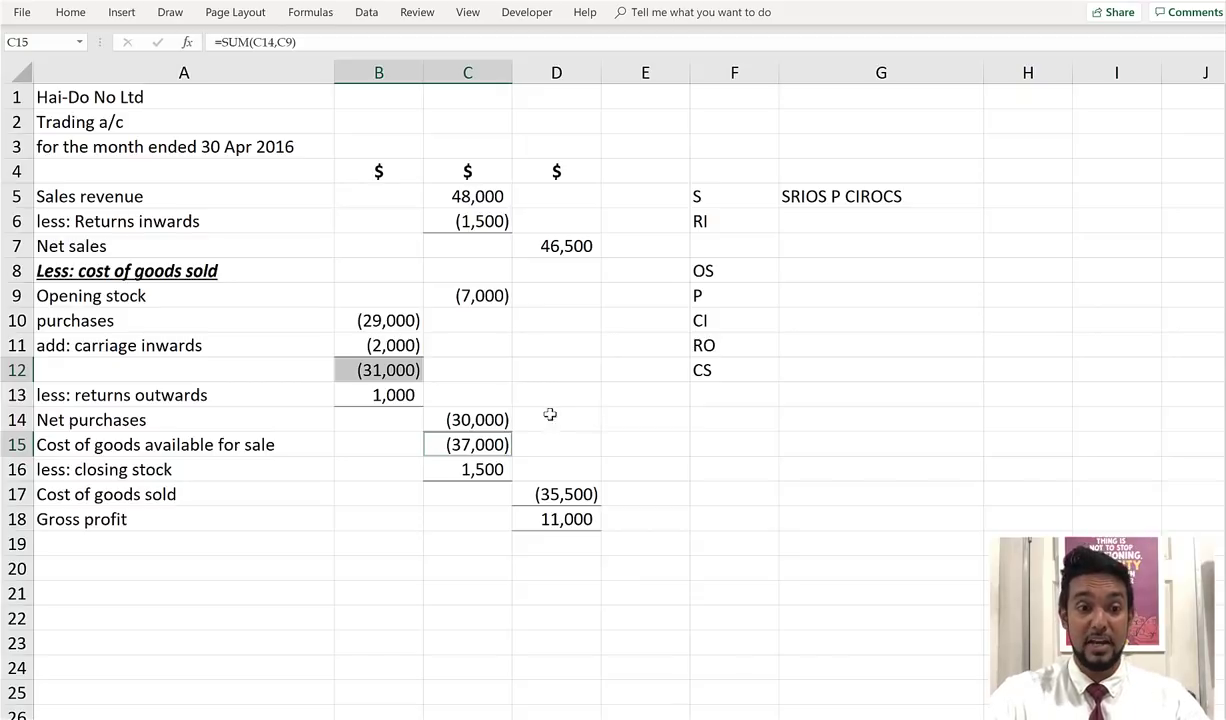
left_click_drag(258, 440, 440, 446)
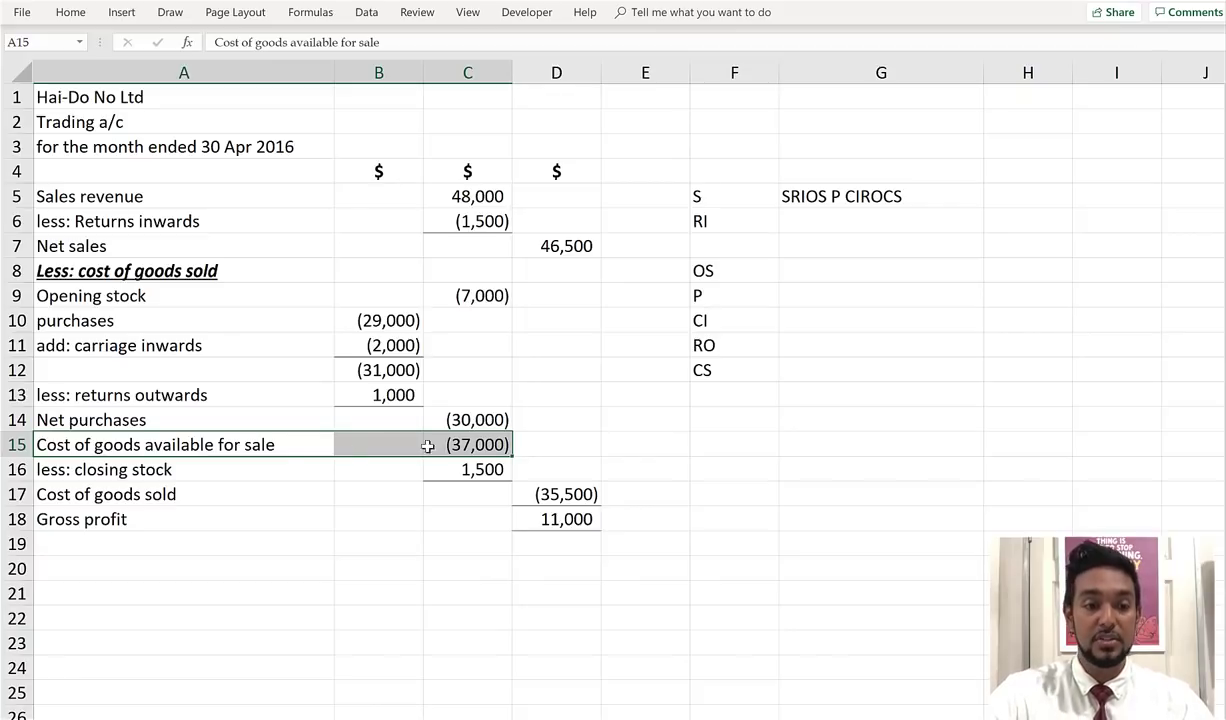
left_click_drag(265, 290, 444, 418)
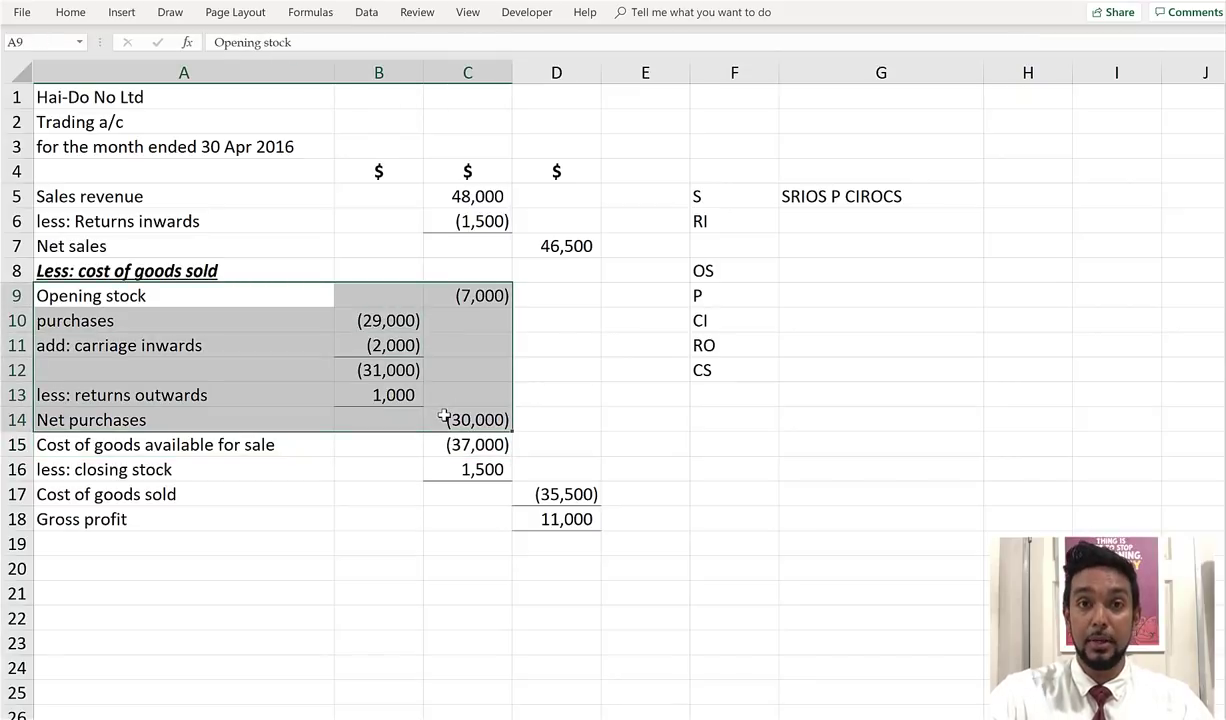
left_click(562, 514)
left_click(20, 519)
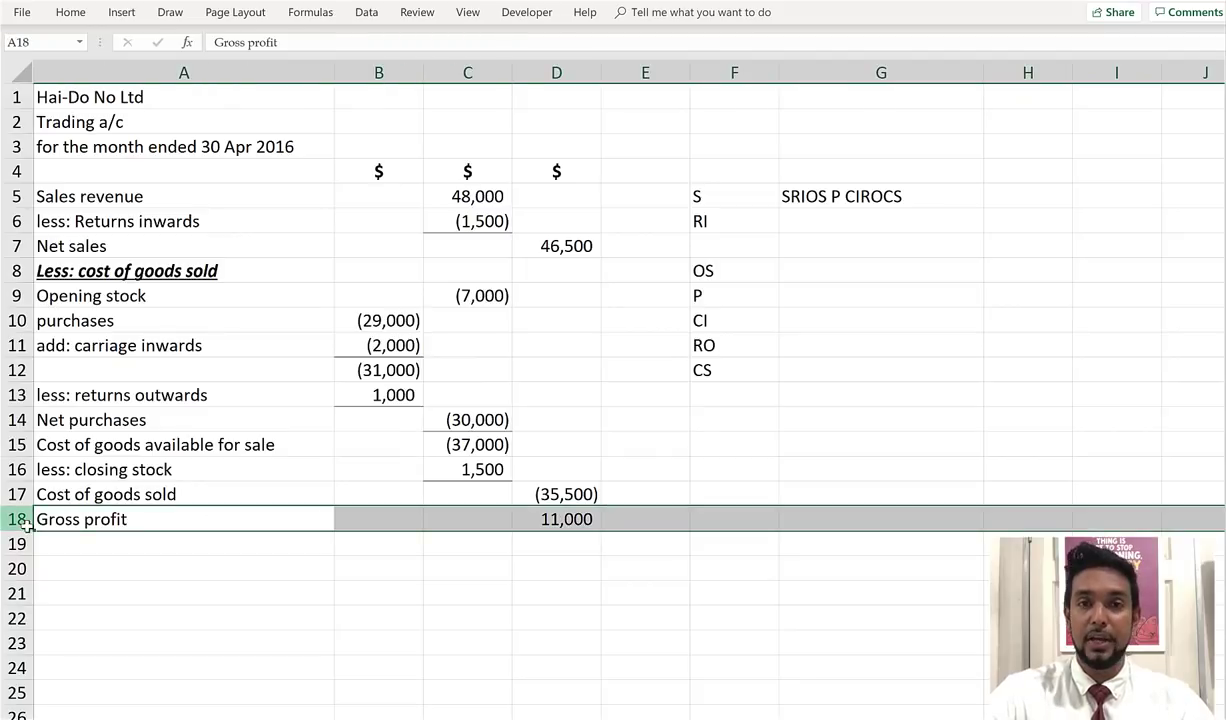